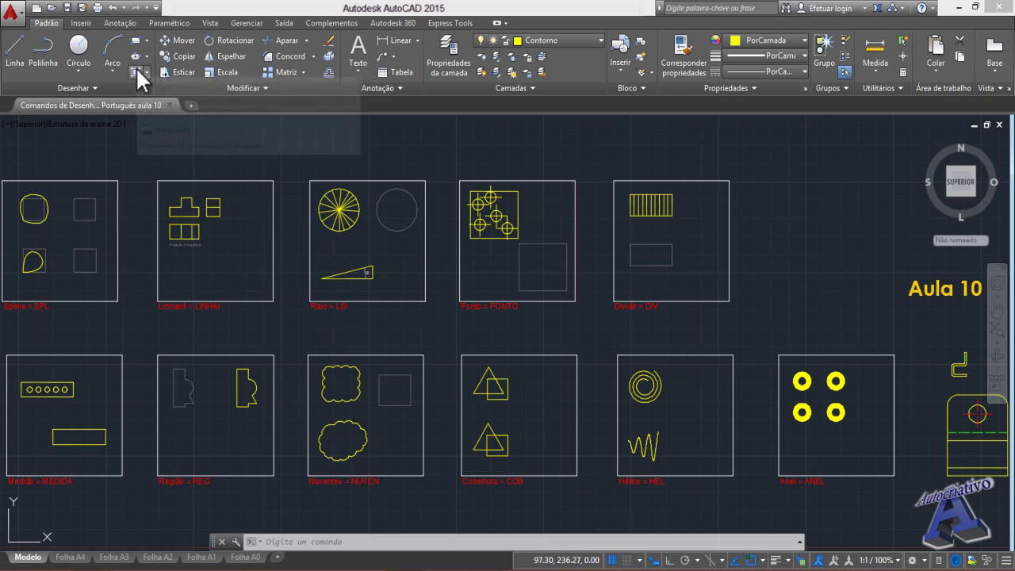
- Expand the additional drawing tools and keep them pinned open
click(96, 87)
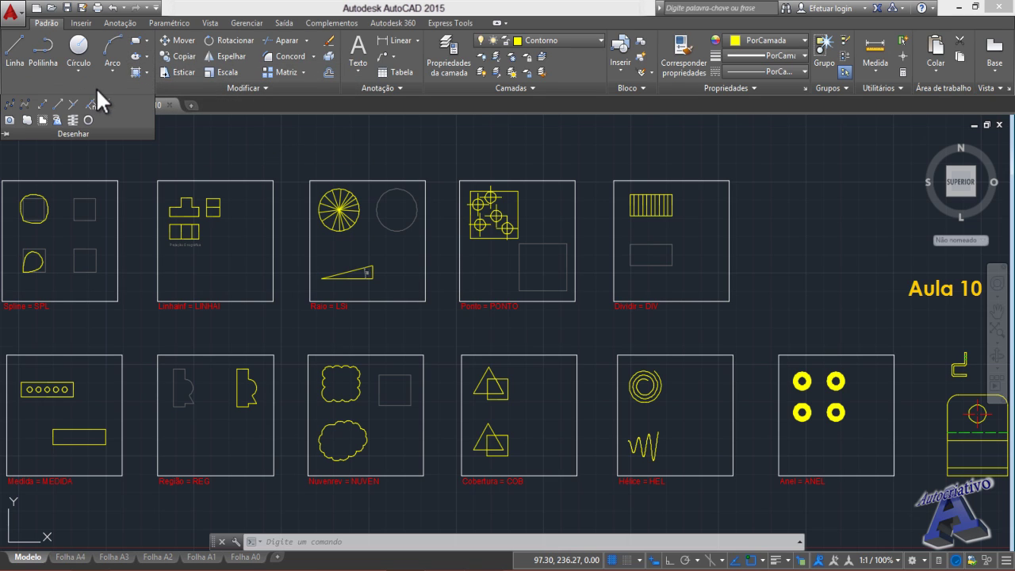
click(5, 134)
mouse_move(131, 269)
middle_down()
mouse_move(378, 273)
mouse_move(487, 262)
middle_up()
scroll(420, 230, up, 2)
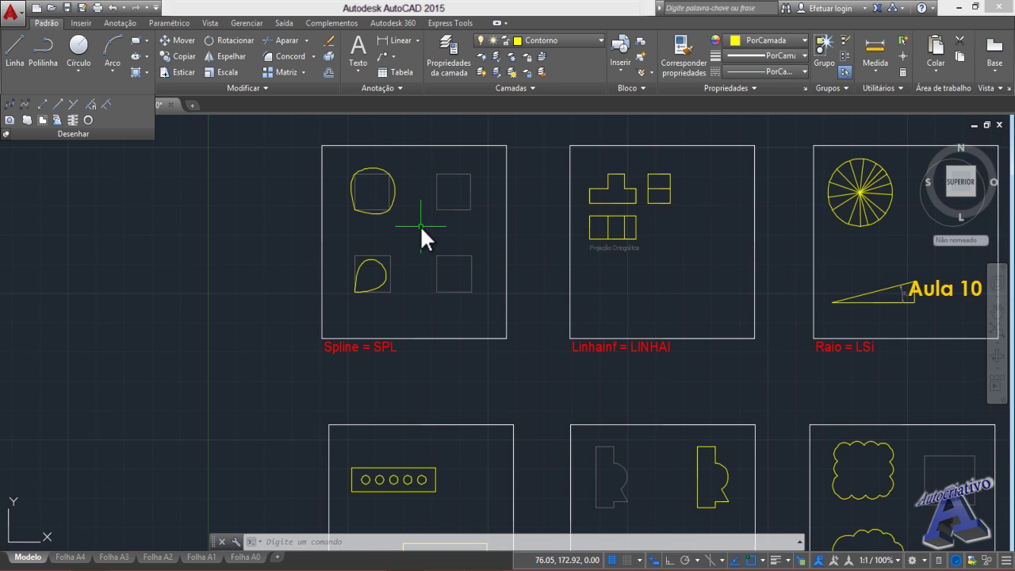
middle_drag(421, 224, 361, 240)
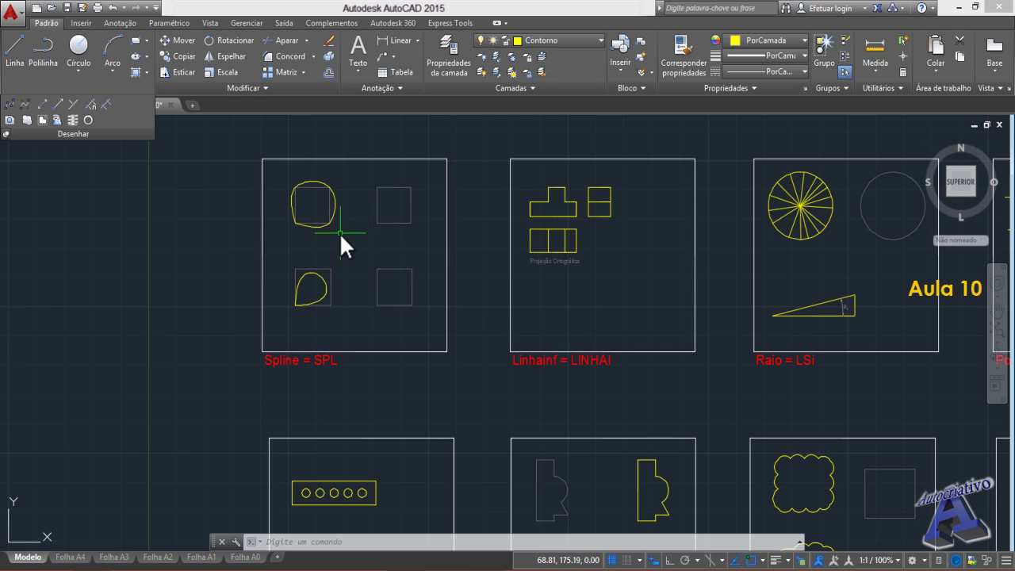
scroll(339, 231, up, 2)
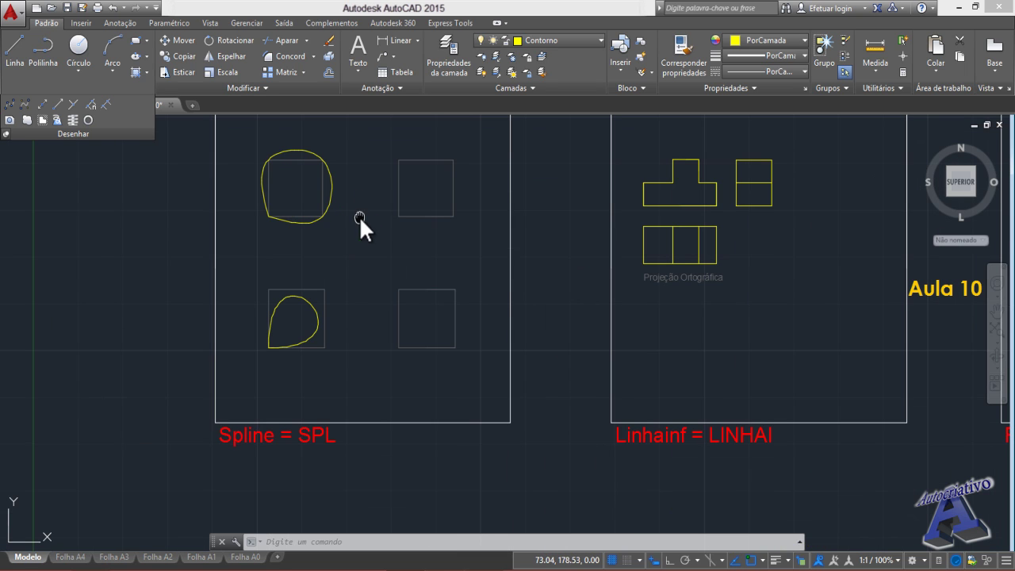
mouse_move(363, 226)
middle_down()
mouse_move(369, 265)
mouse_move(337, 266)
middle_up()
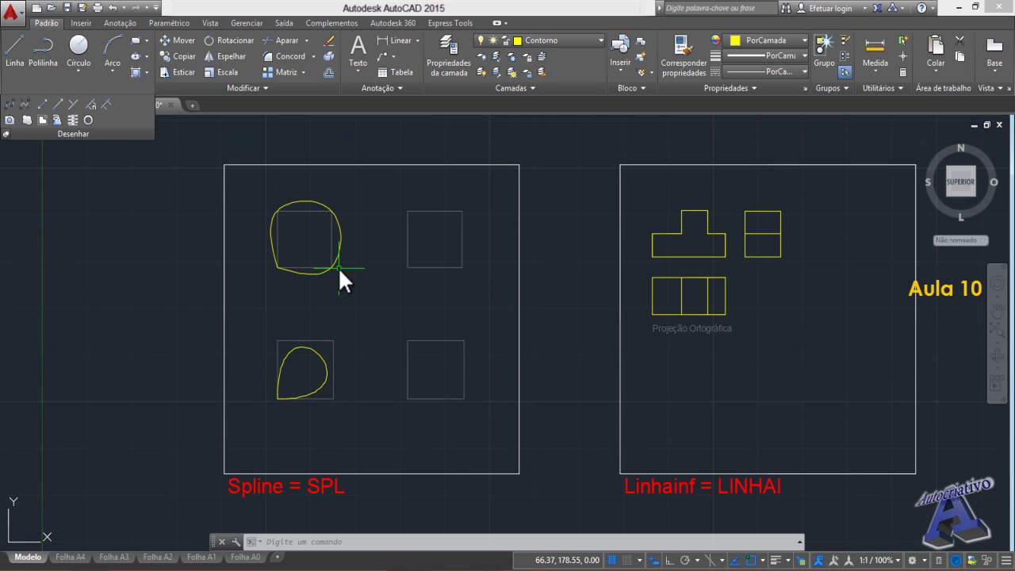
click(375, 308)
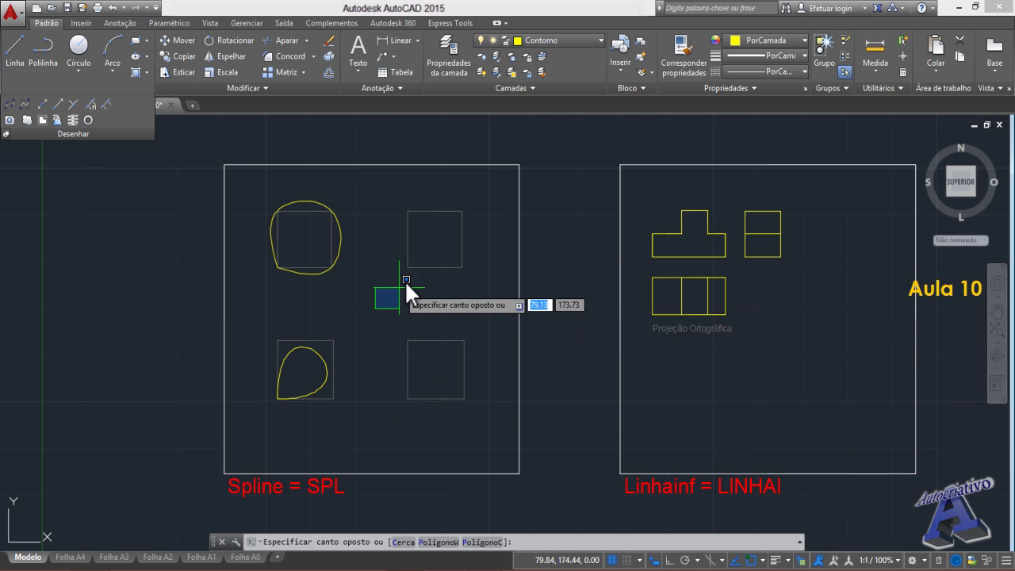
click(376, 308)
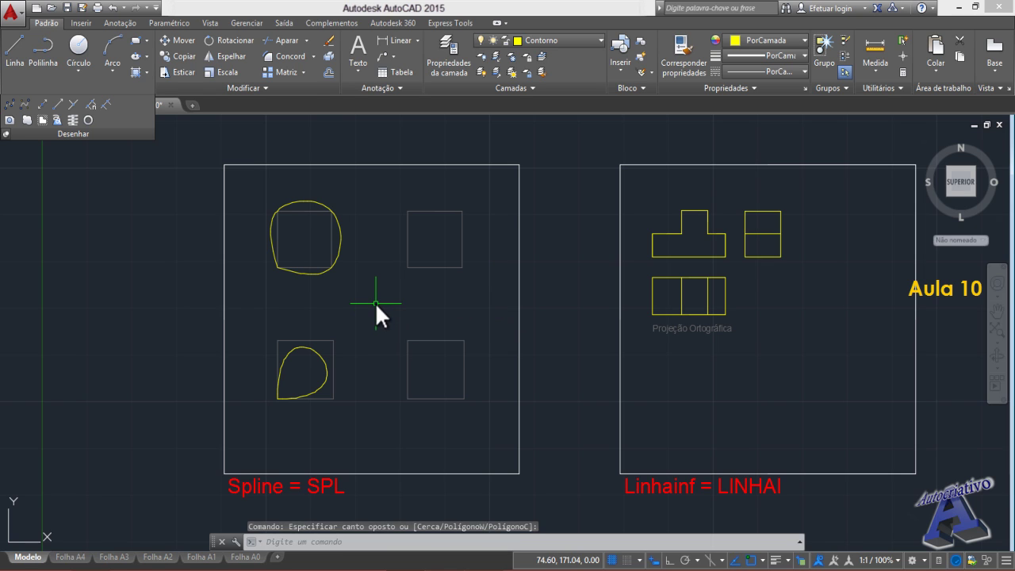
text(l)
key(Return)
click(367, 306)
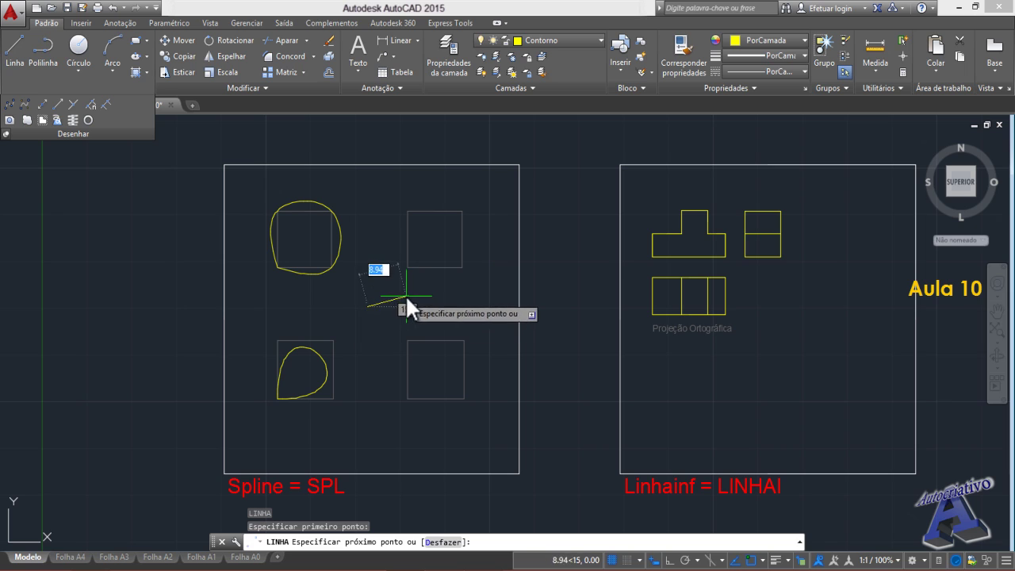
key(Escape)
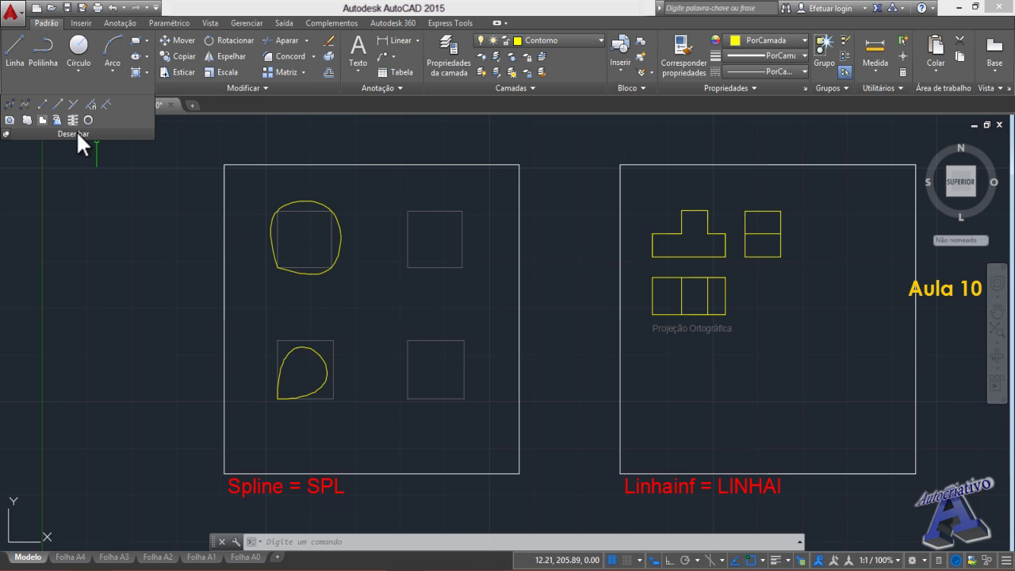
- Try a freeform spline winding through several fit points in the empty area between the example squares of the Spline frame
click(12, 105)
scroll(334, 313, up, 4)
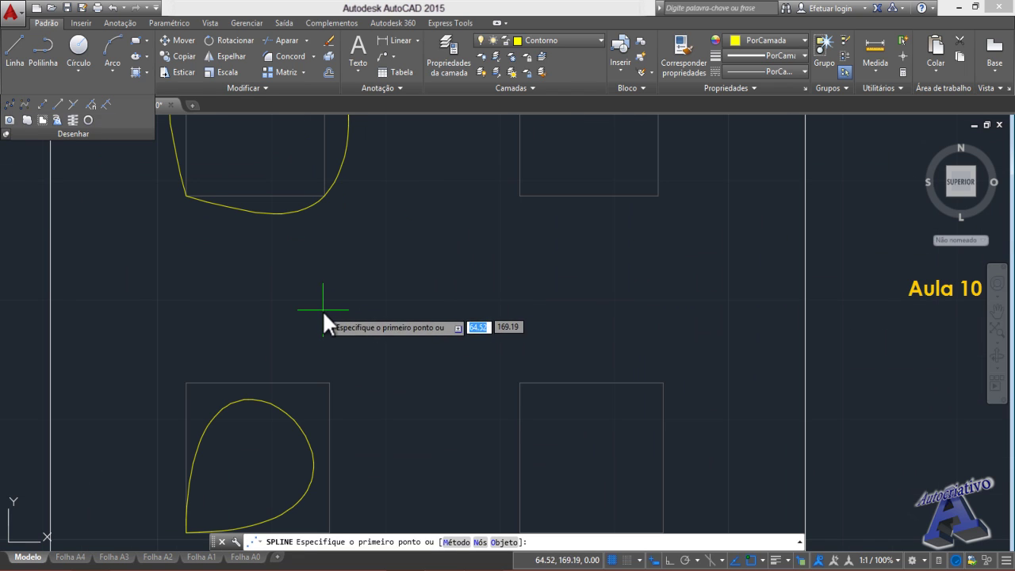
click(321, 316)
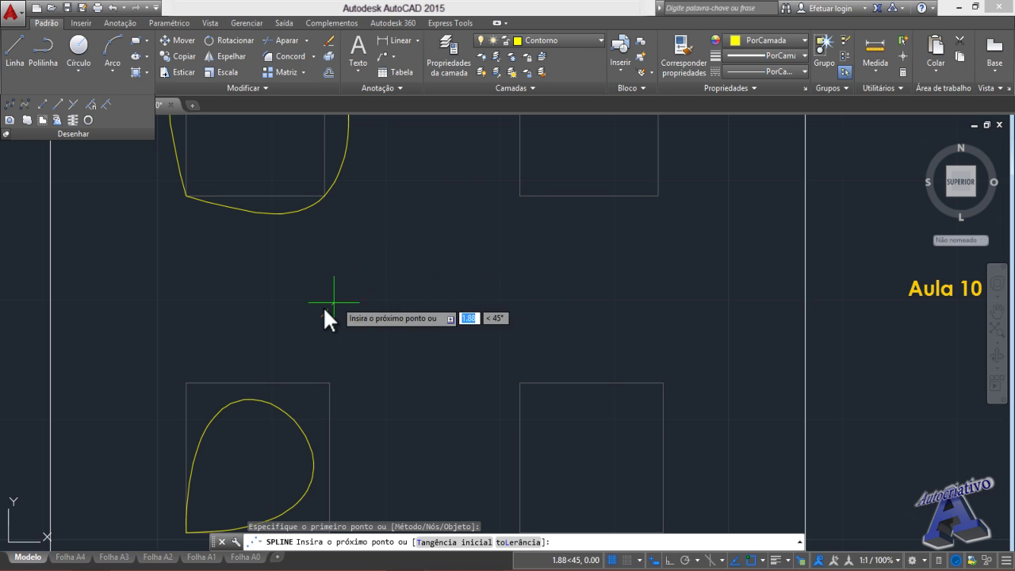
click(411, 256)
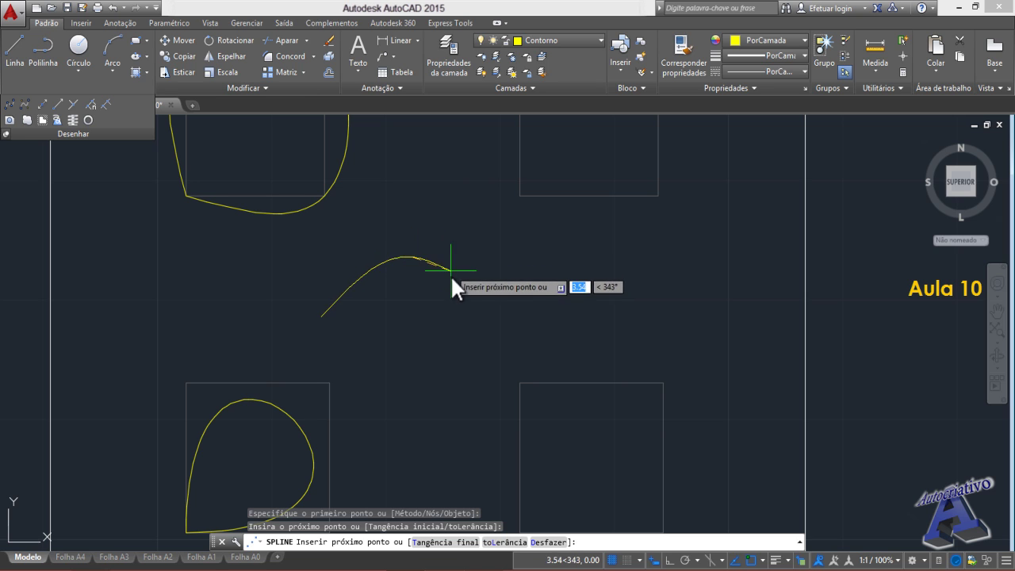
click(442, 339)
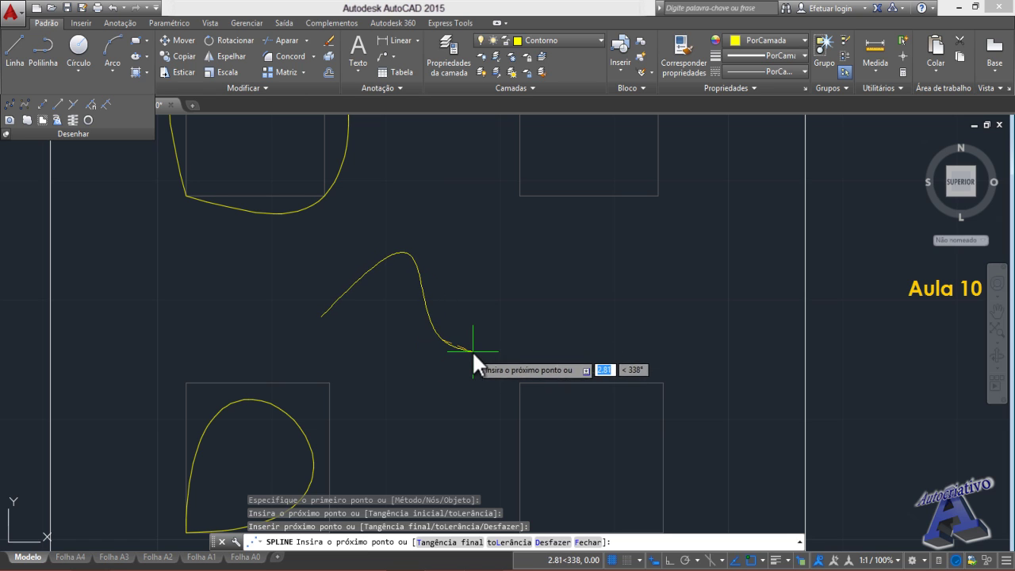
click(521, 253)
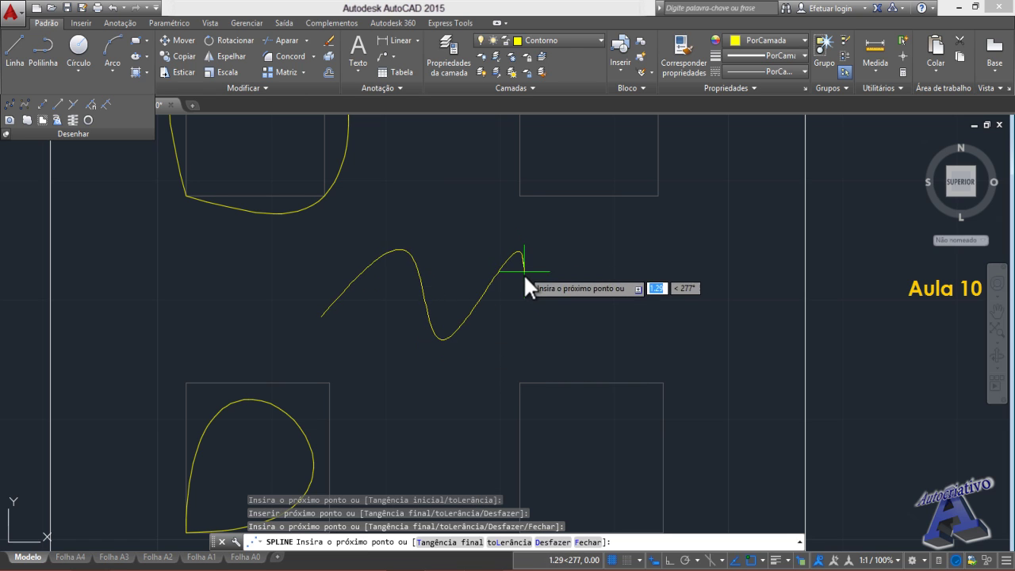
click(524, 282)
click(559, 252)
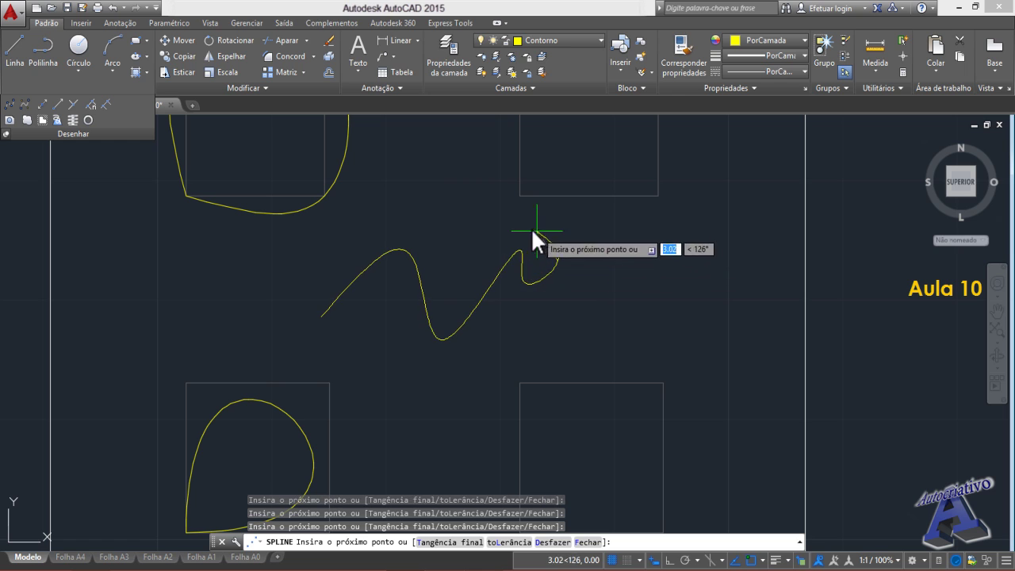
click(446, 254)
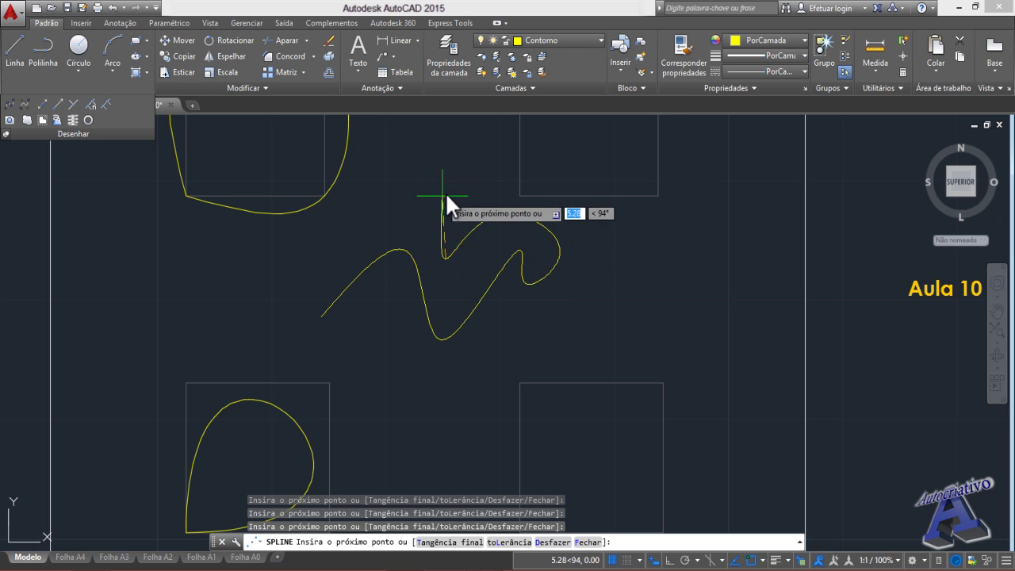
click(386, 182)
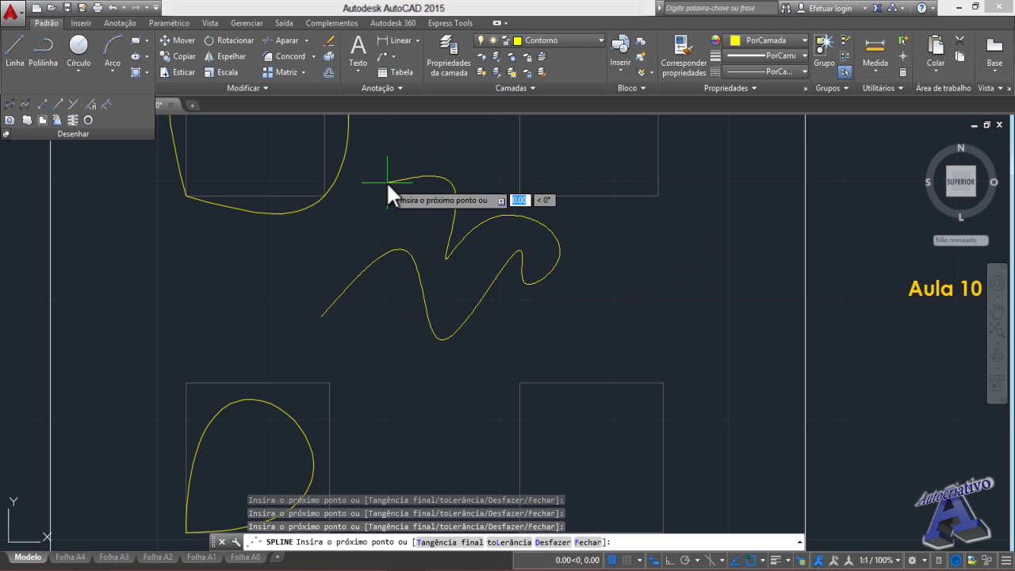
click(248, 260)
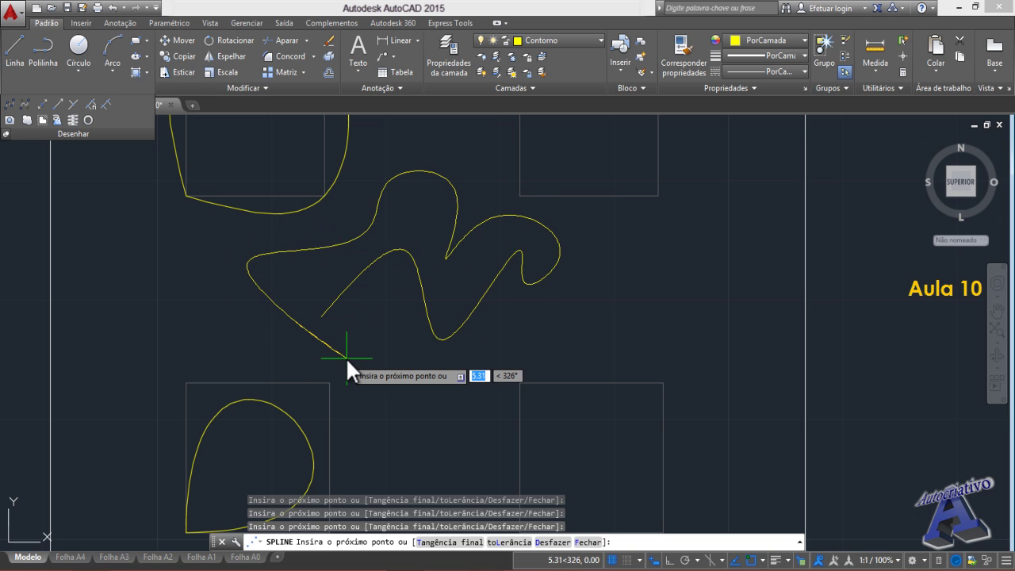
key(Escape)
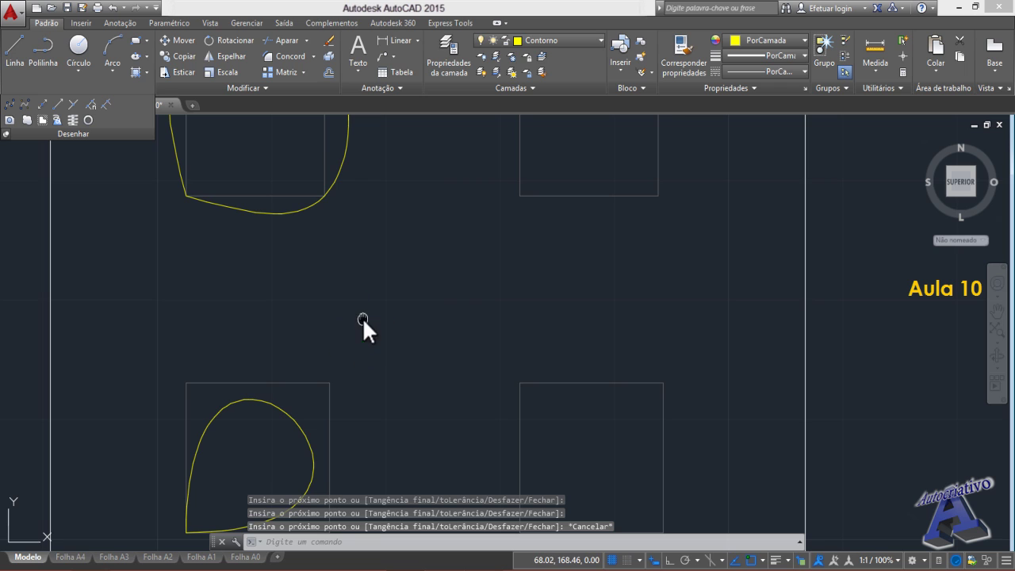
- Draw a spline through the four corners of the empty upper square, starting and ending at its lower-left corner
scroll(362, 318, down, 2)
middle_drag(411, 314, 435, 353)
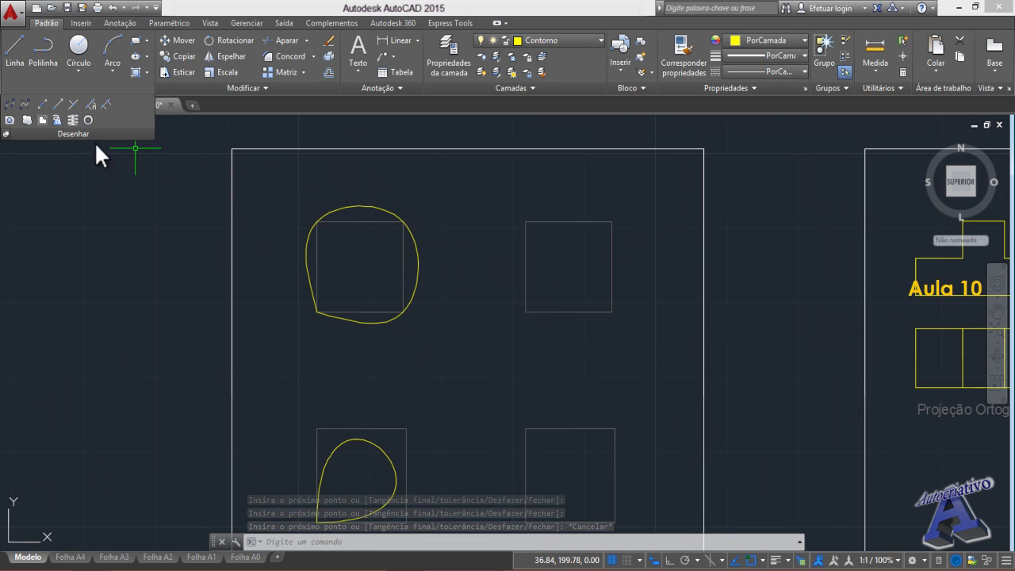
middle_drag(433, 339, 426, 212)
middle_drag(451, 450, 462, 398)
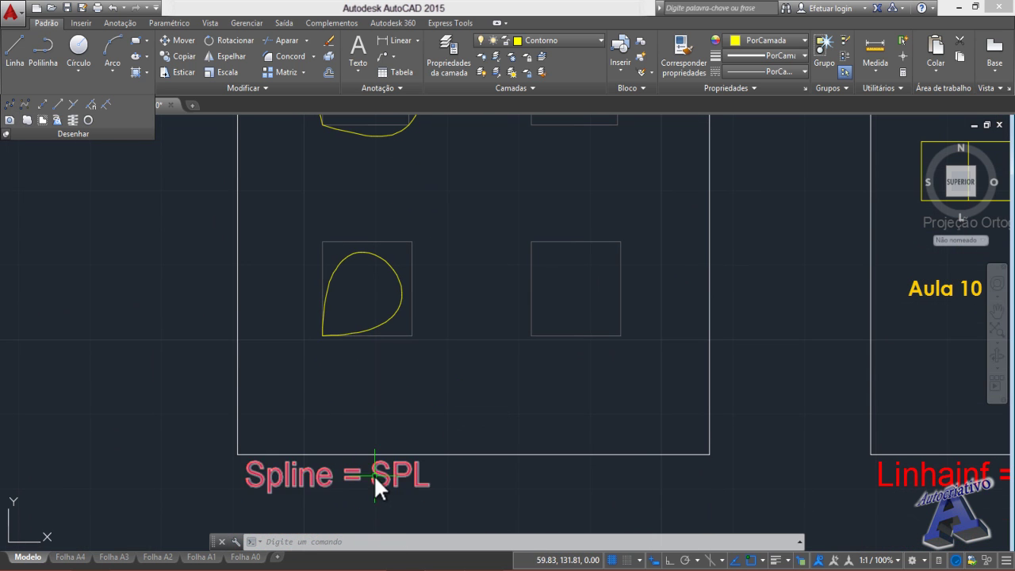
middle_drag(459, 352, 454, 486)
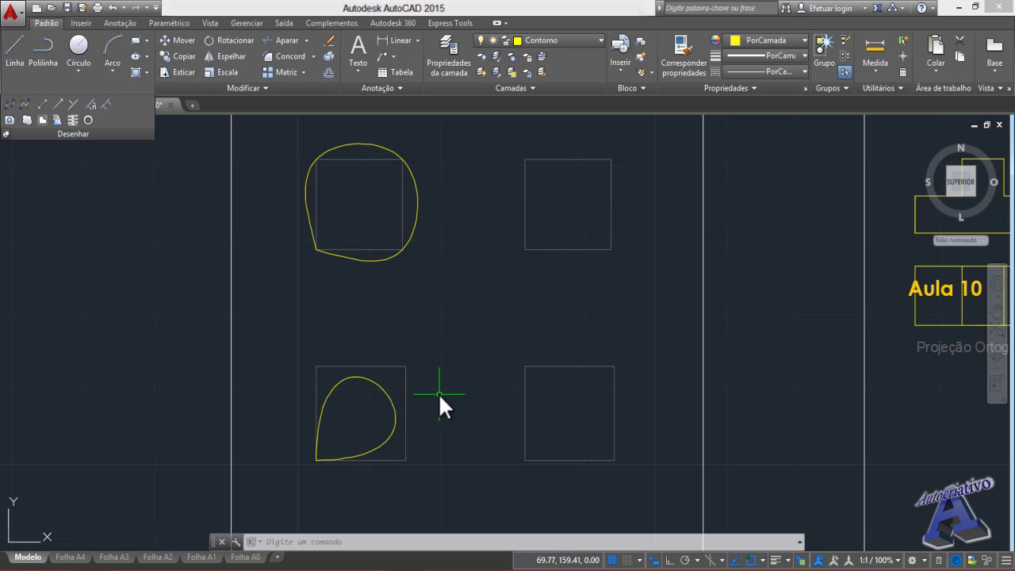
text(spl)
key(Return)
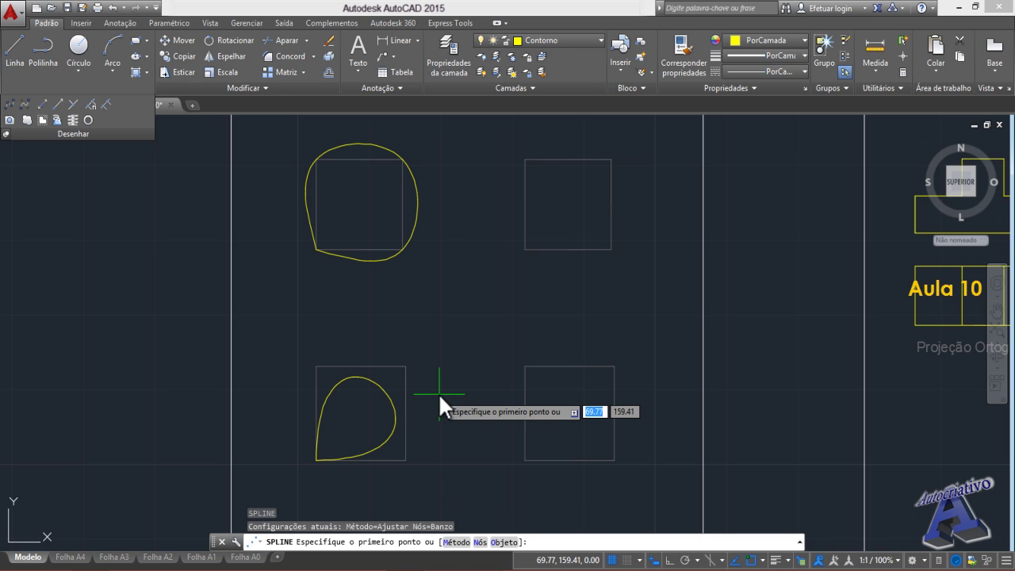
mouse_move(525, 283)
middle_down()
mouse_move(453, 317)
mouse_move(442, 356)
mouse_move(461, 403)
middle_up()
scroll(445, 332, up, 2)
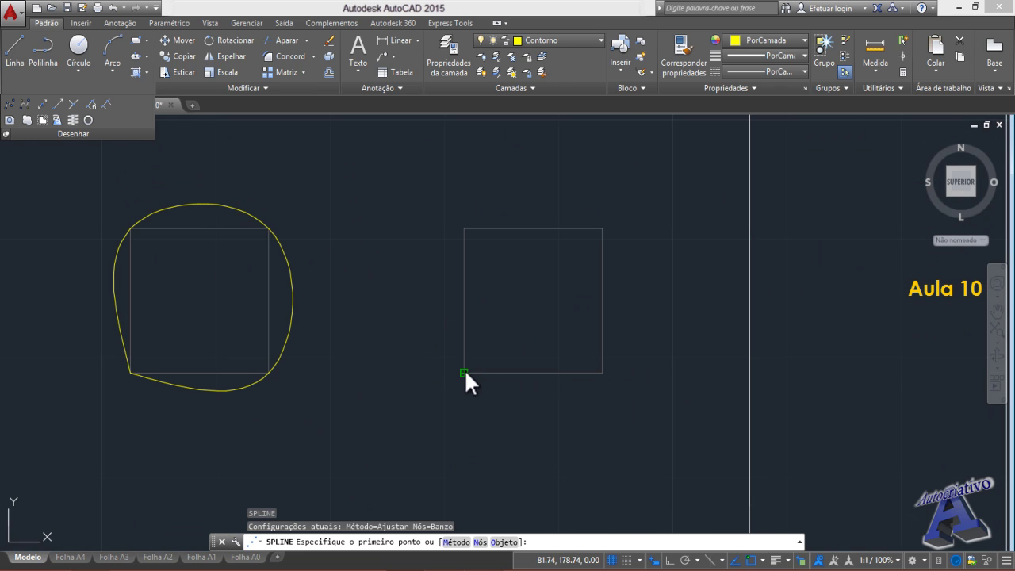
click(464, 371)
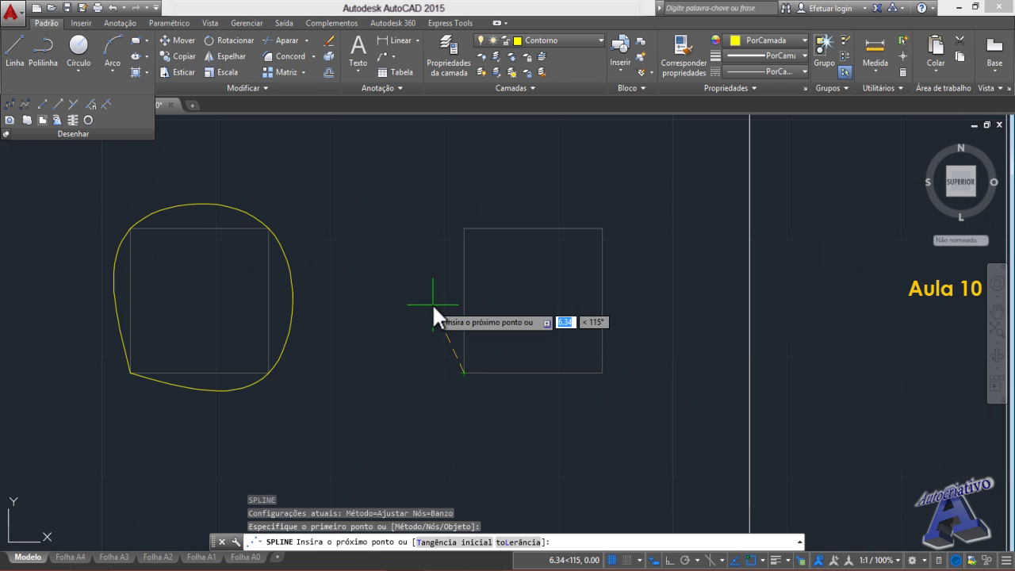
click(463, 228)
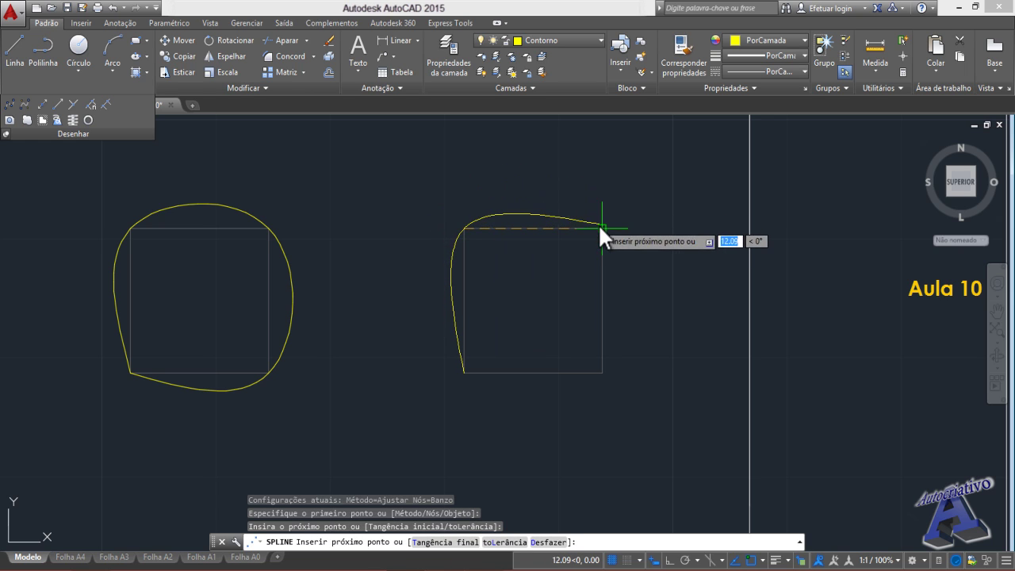
click(601, 228)
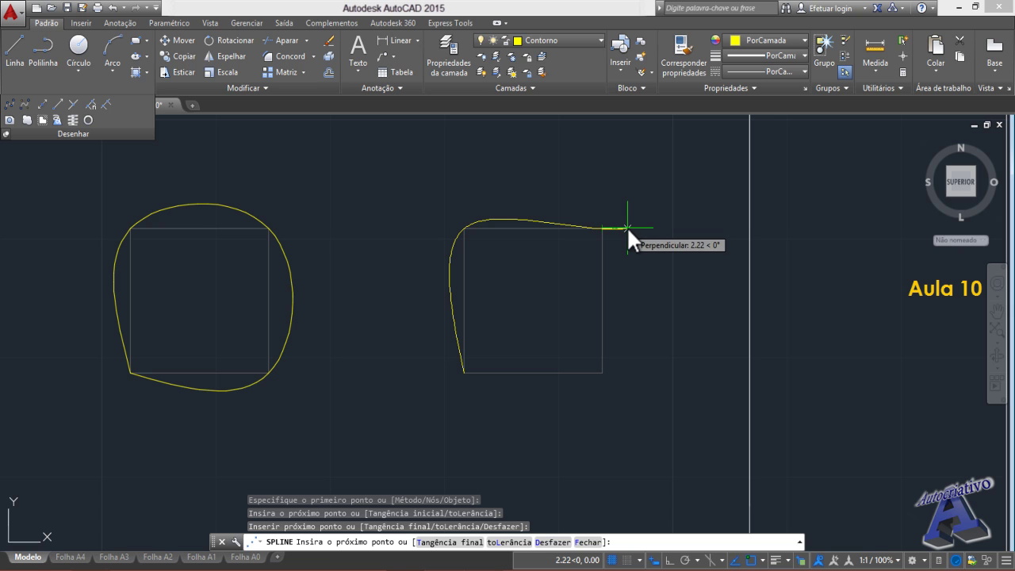
click(601, 370)
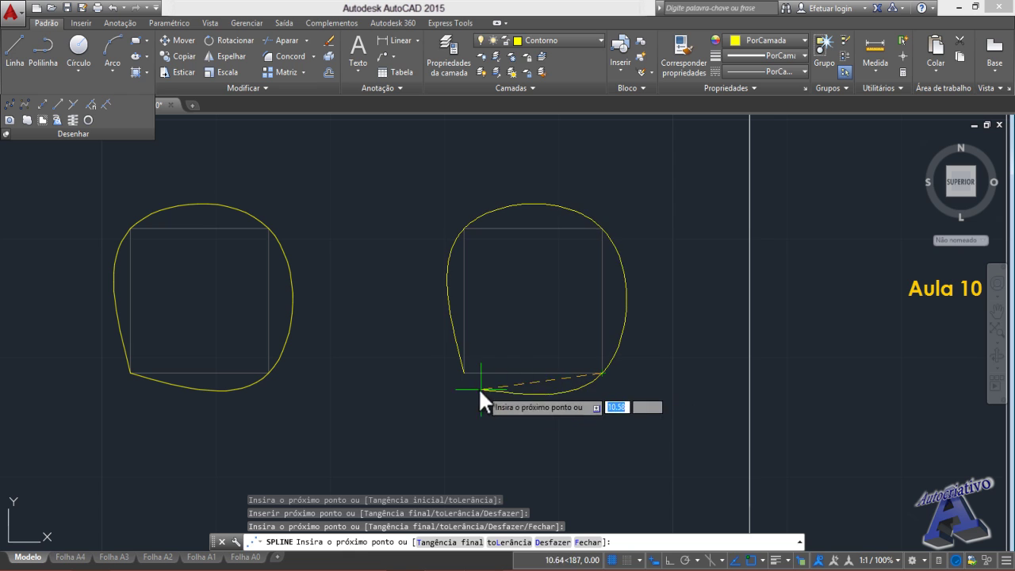
click(463, 375)
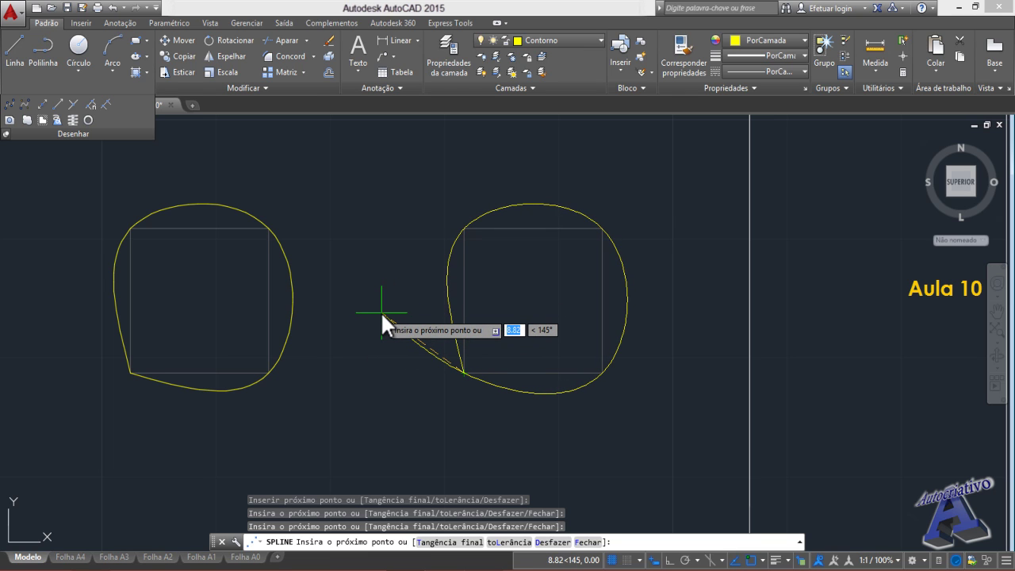
key(Return)
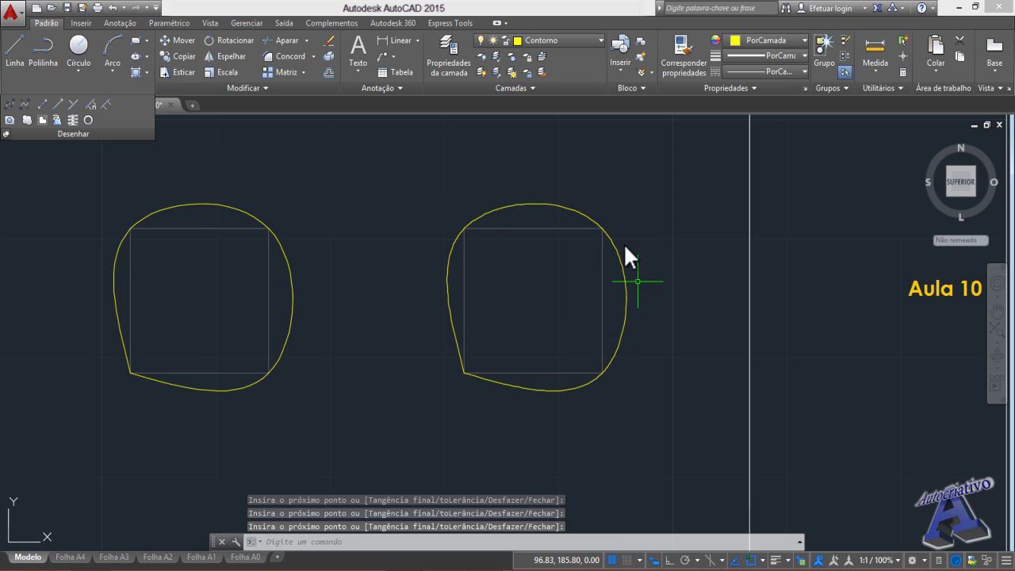
- Draw a closed fit-point spline through five freely placed points in the gap between the upper and lower squares of the Spline frame
middle_drag(426, 408, 472, 299)
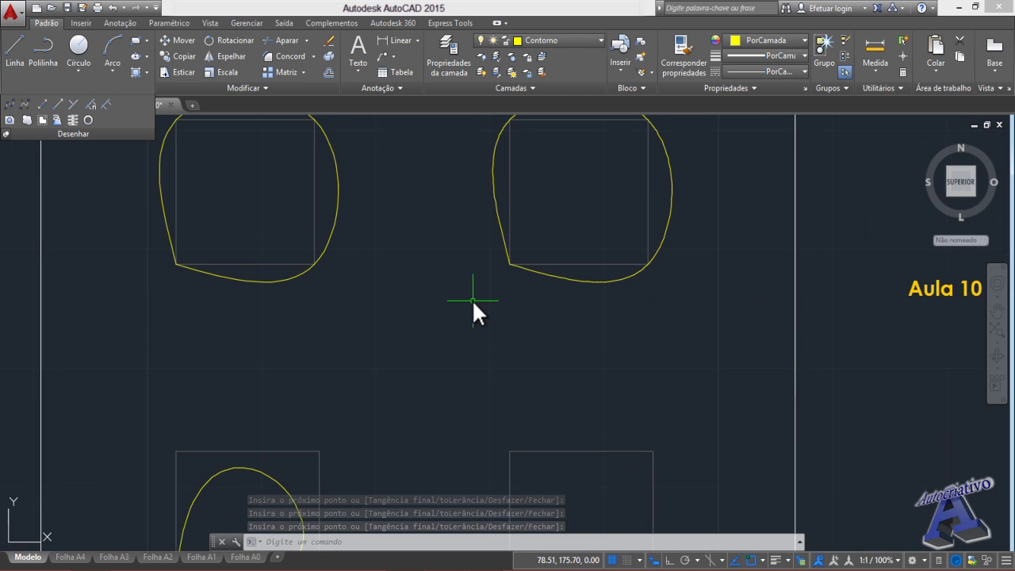
text(spl)
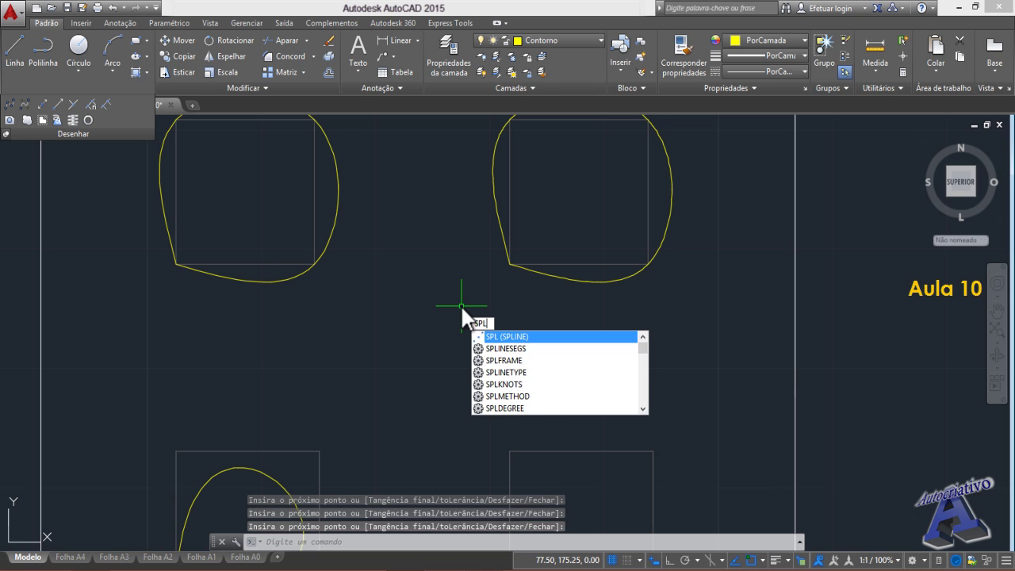
key(Return)
click(411, 323)
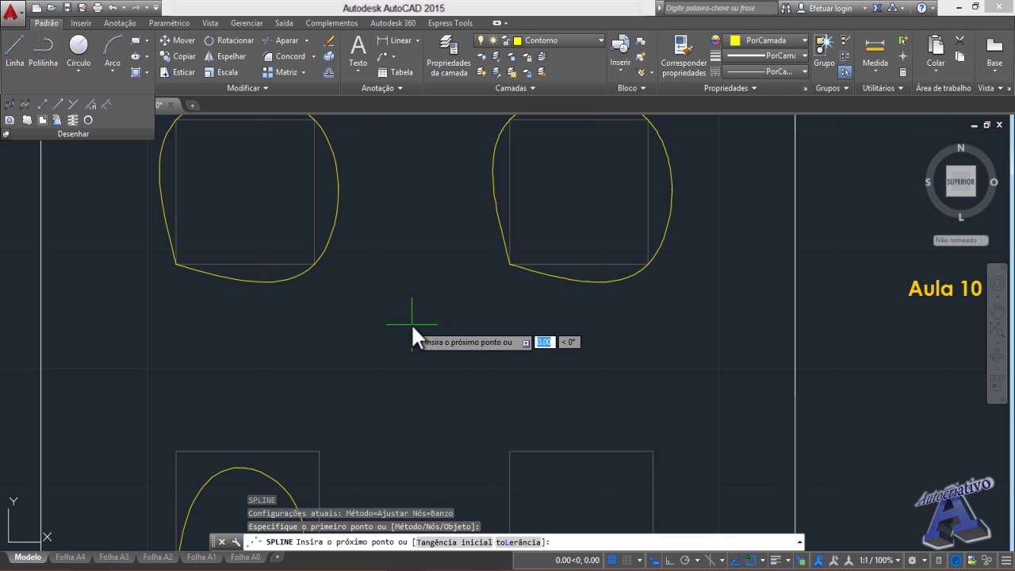
click(515, 302)
click(522, 372)
click(479, 405)
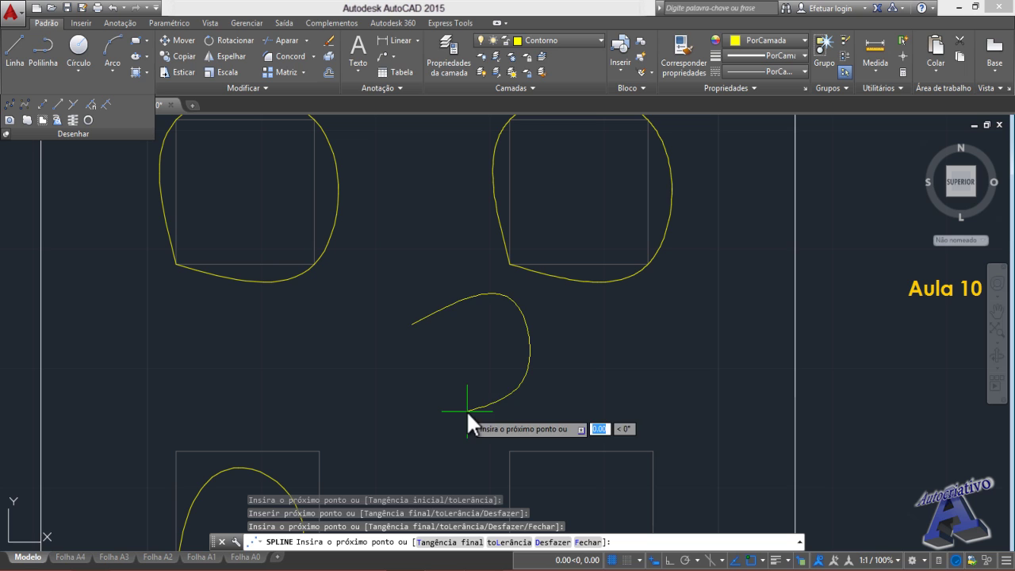
click(391, 393)
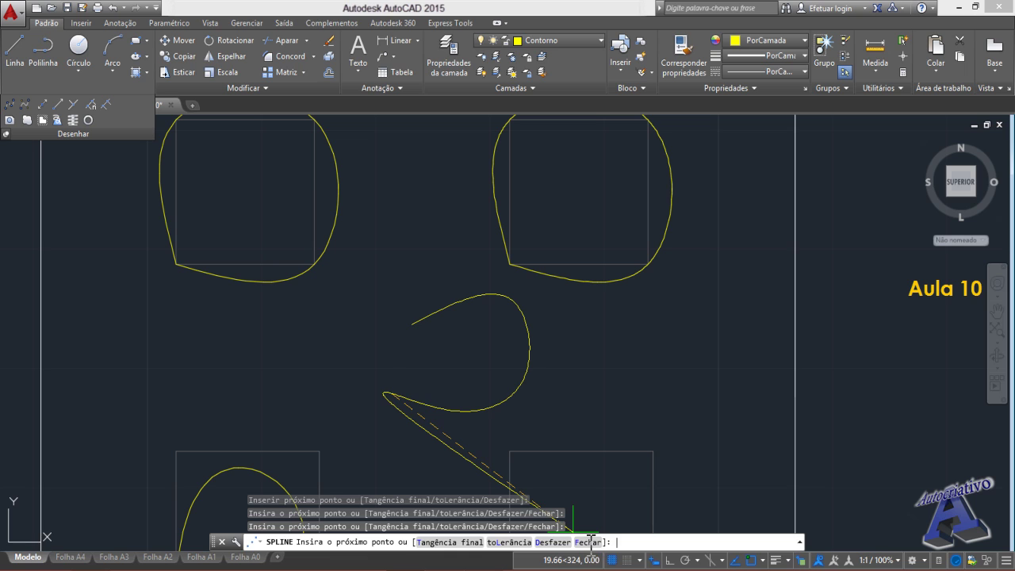
click(588, 542)
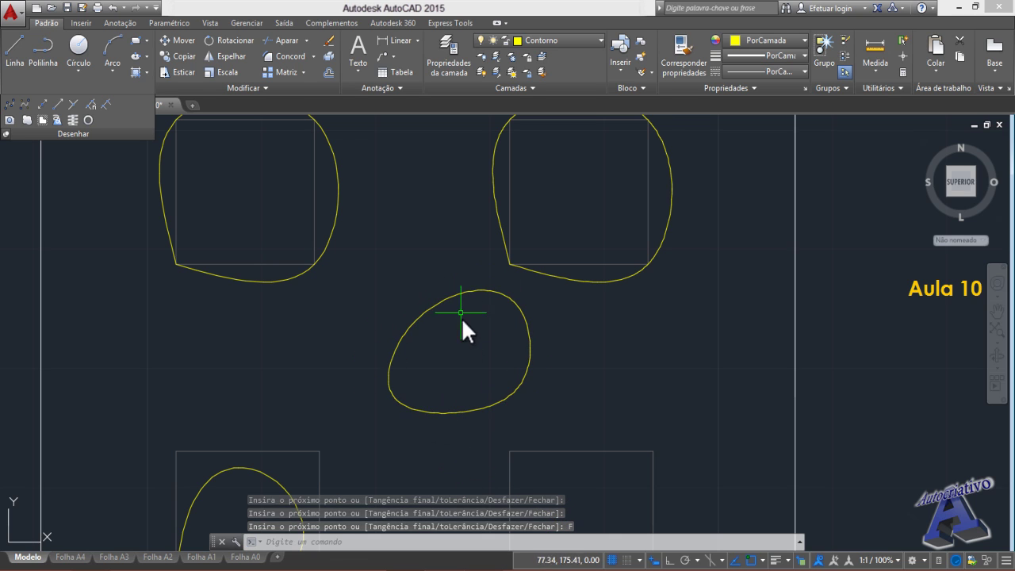
- Draw a control-vertex spline using the four corners of the empty lower square as vertices, starting and ending at its lower-left corner
mouse_move(490, 352)
middle_down()
mouse_move(523, 294)
mouse_move(547, 183)
middle_up()
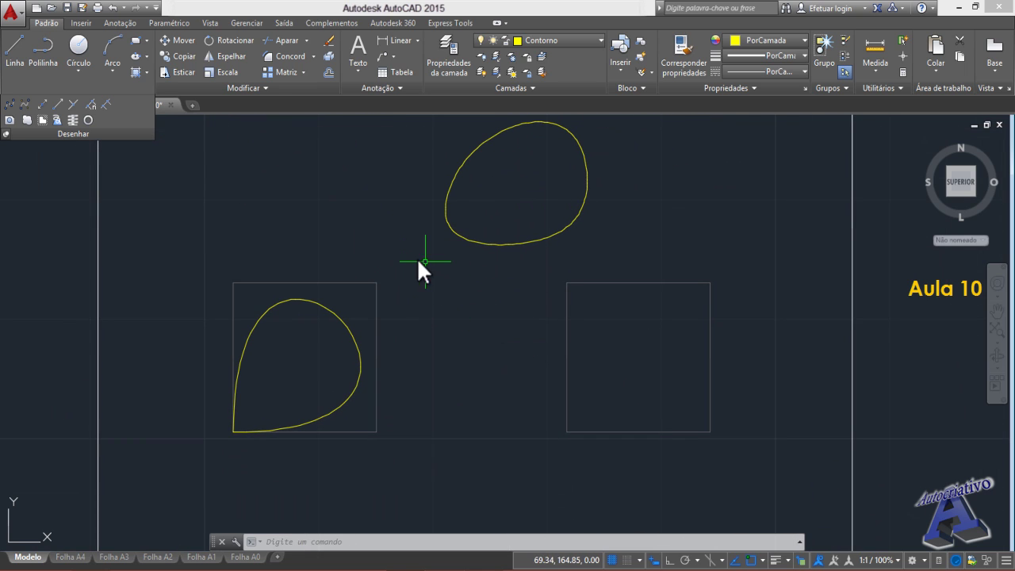
click(25, 105)
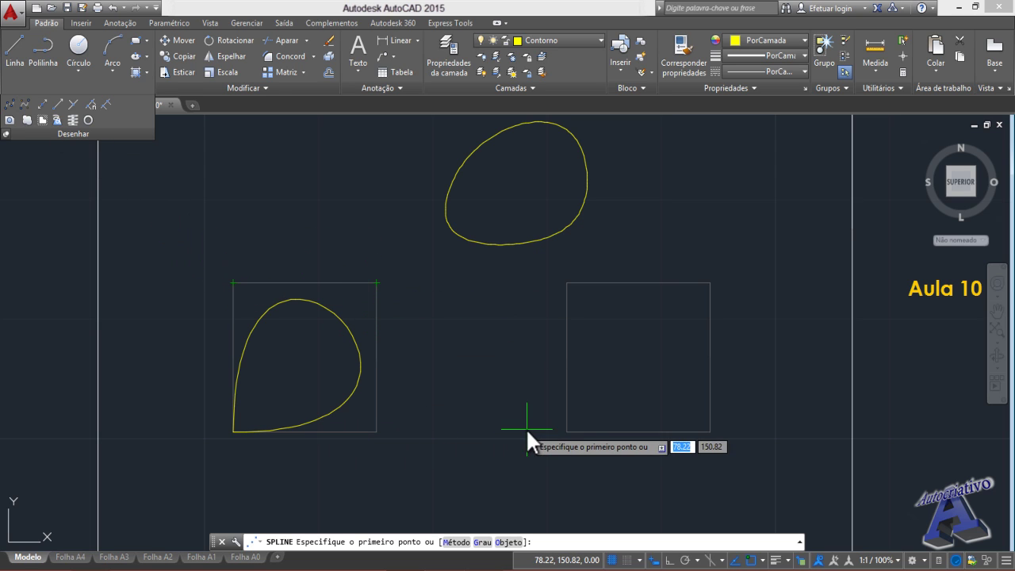
click(567, 432)
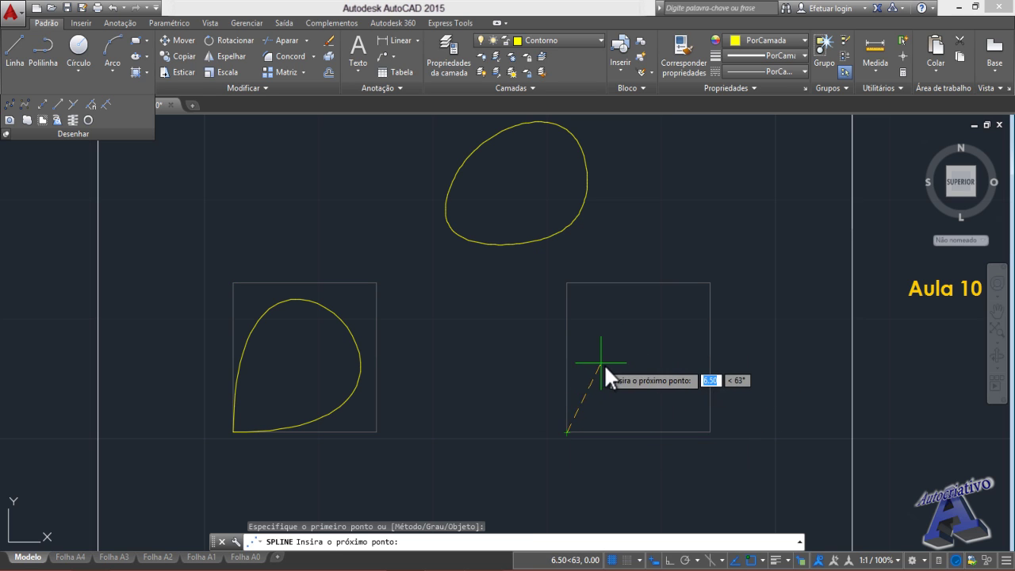
click(568, 280)
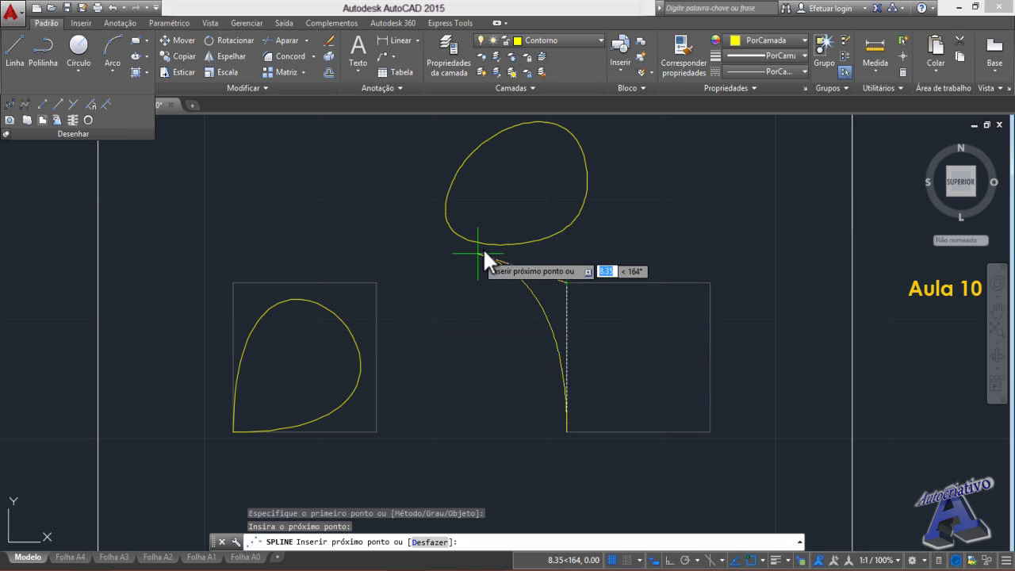
click(708, 281)
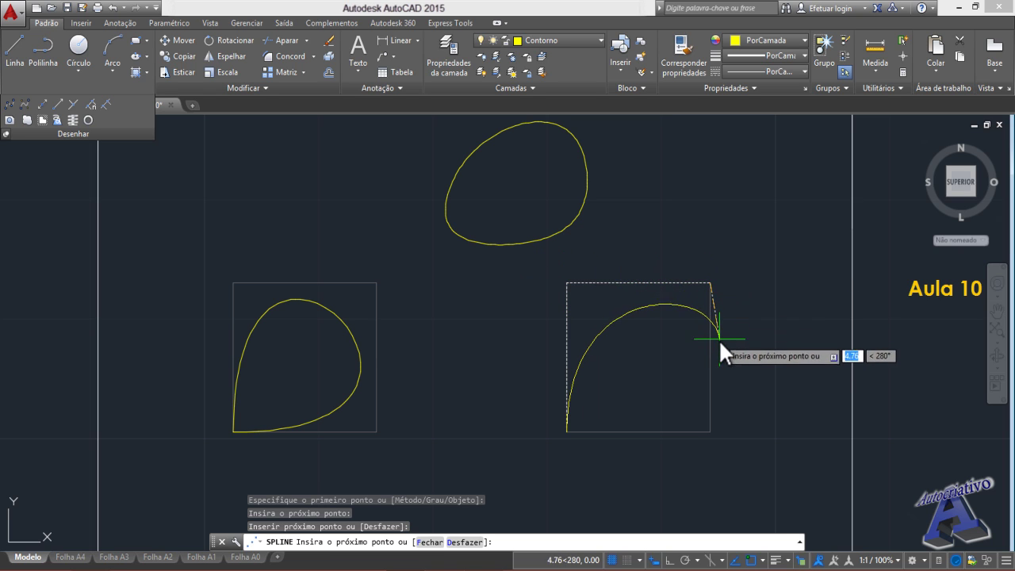
click(709, 431)
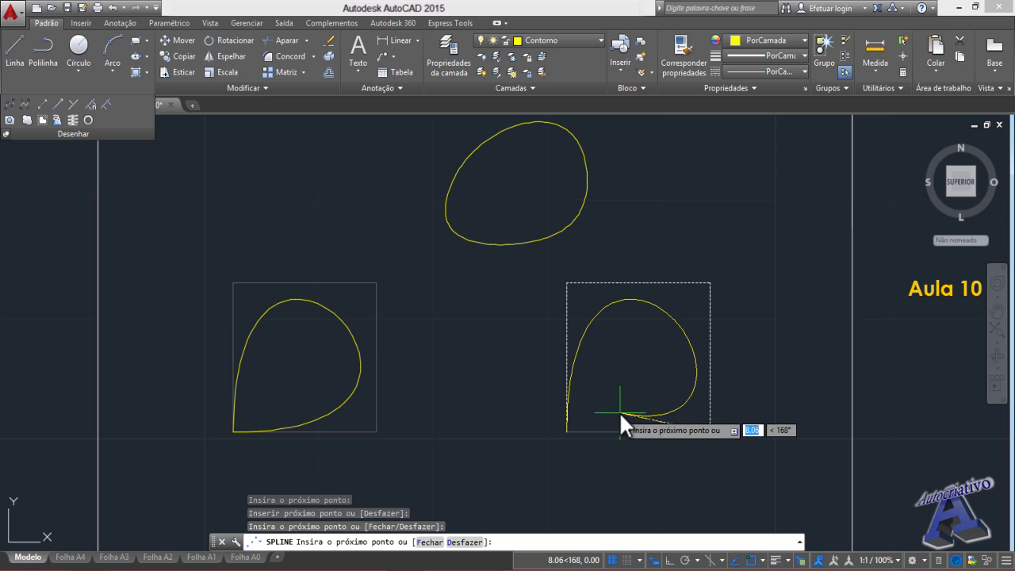
click(566, 430)
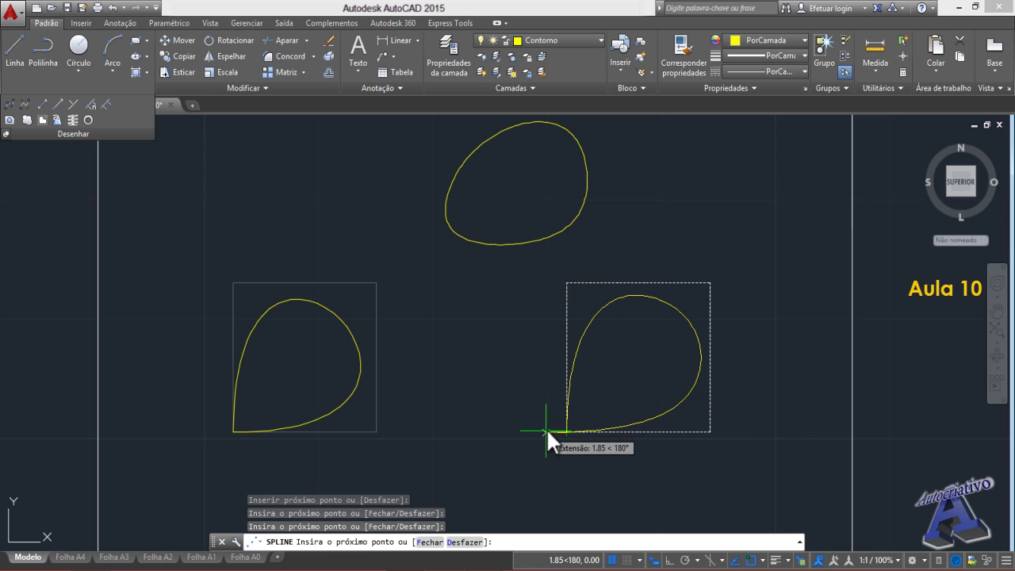
key(Return)
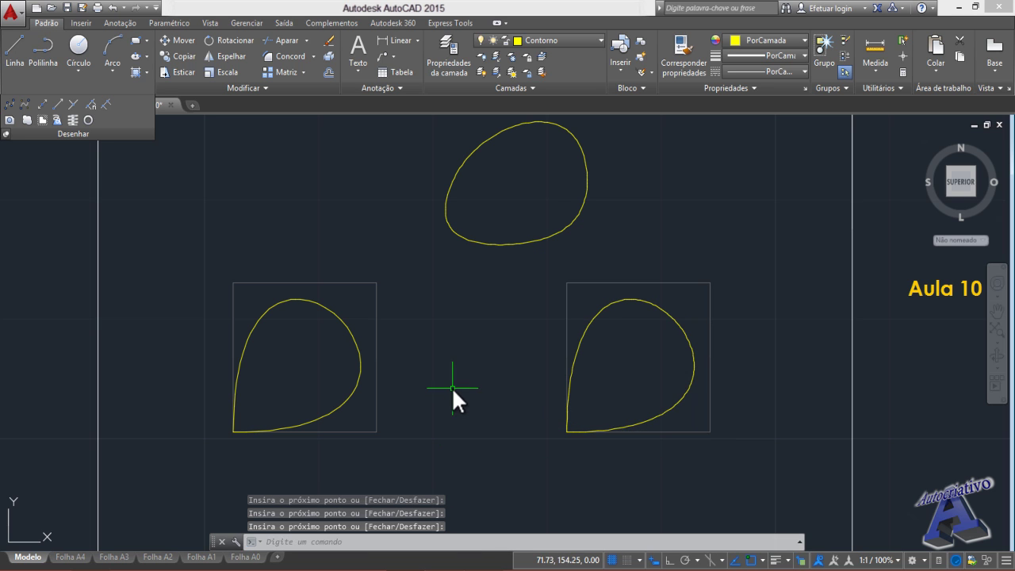
- Examine the finished orthographic projection example in the Linhainf frame, including how its three views line up
scroll(498, 340, down, 5)
middle_drag(499, 339, 410, 345)
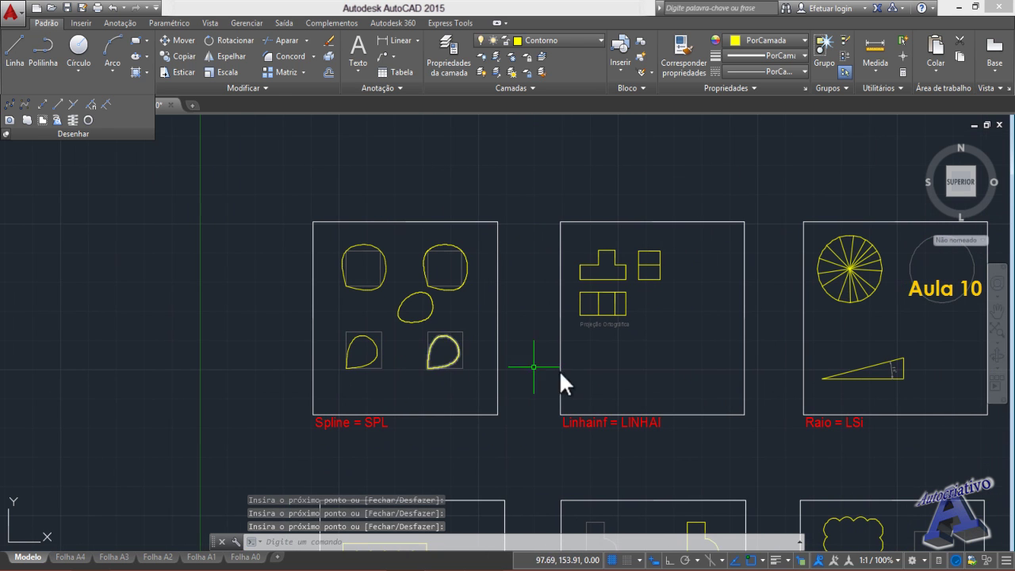
mouse_move(621, 377)
middle_down()
mouse_move(509, 396)
mouse_move(442, 365)
mouse_move(414, 367)
middle_up()
scroll(463, 372, up, 2)
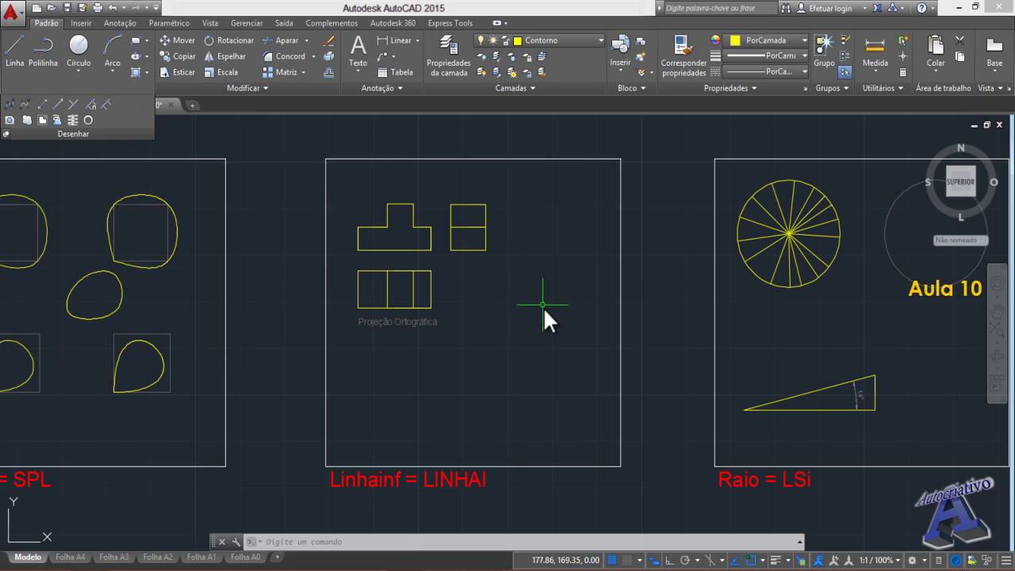
scroll(406, 262, up, 4)
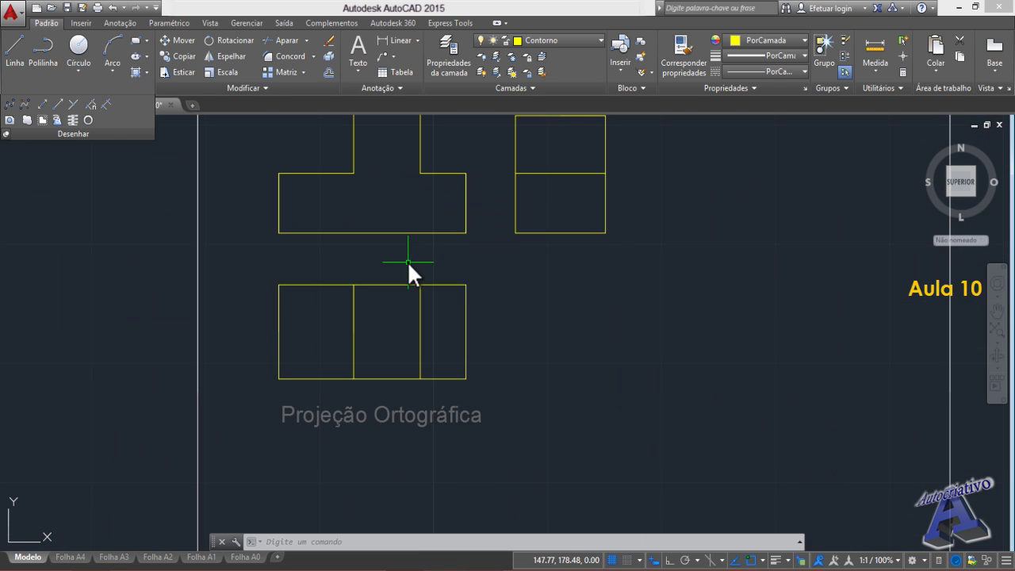
mouse_move(407, 261)
middle_down()
mouse_move(481, 327)
mouse_move(518, 335)
mouse_move(534, 324)
middle_up()
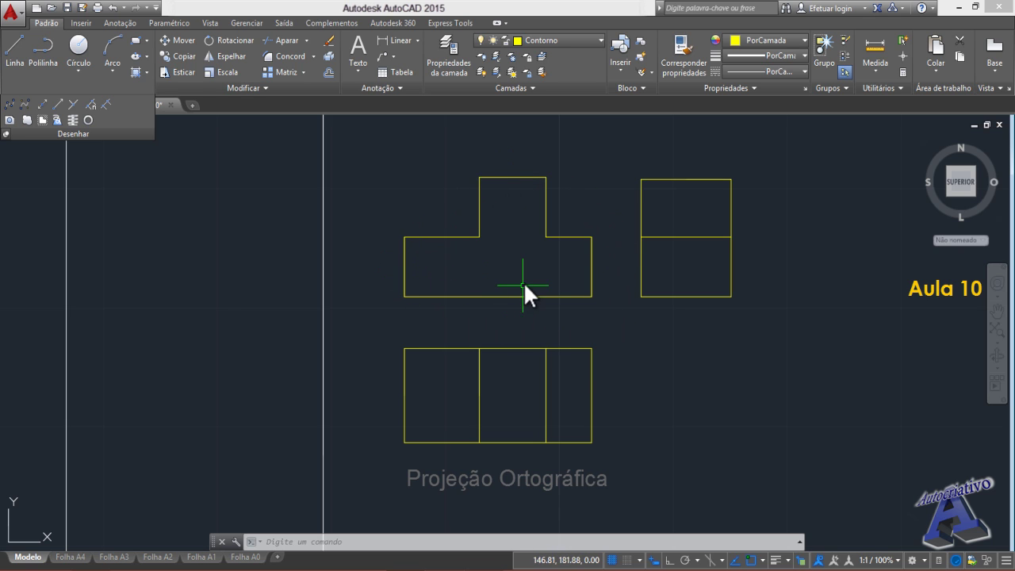
mouse_move(501, 336)
middle_down()
mouse_move(505, 268)
mouse_move(545, 285)
mouse_move(486, 320)
middle_up()
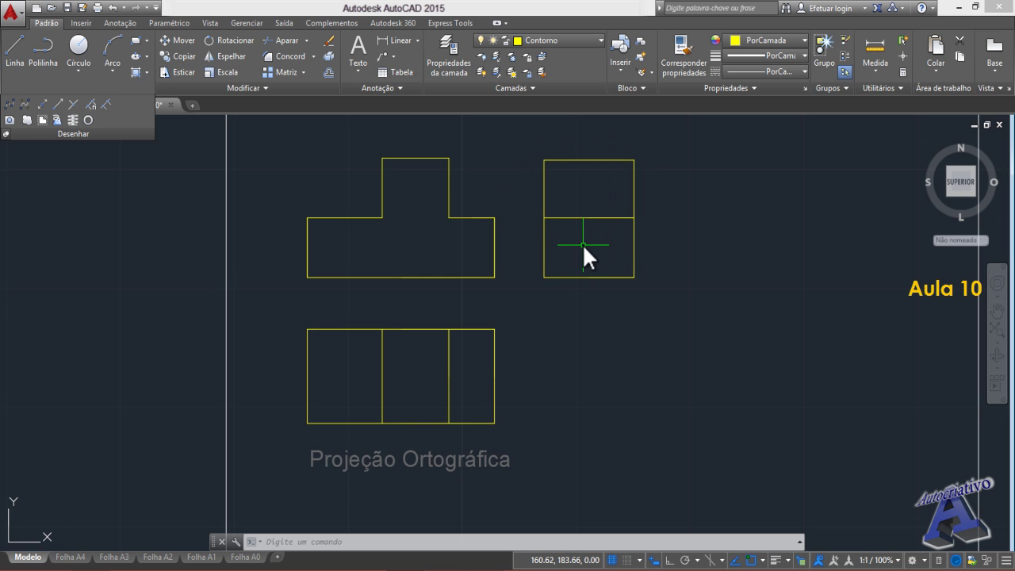
scroll(582, 243, down, 4)
mouse_move(582, 252)
middle_down()
mouse_move(541, 284)
mouse_move(448, 277)
mouse_move(455, 265)
mouse_move(486, 276)
middle_up()
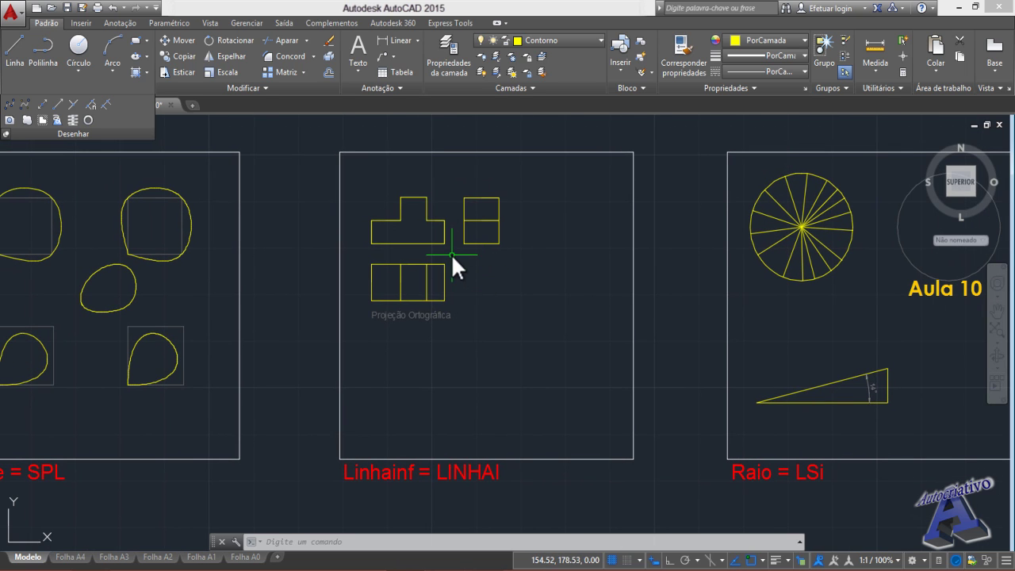
scroll(460, 264, up, 2)
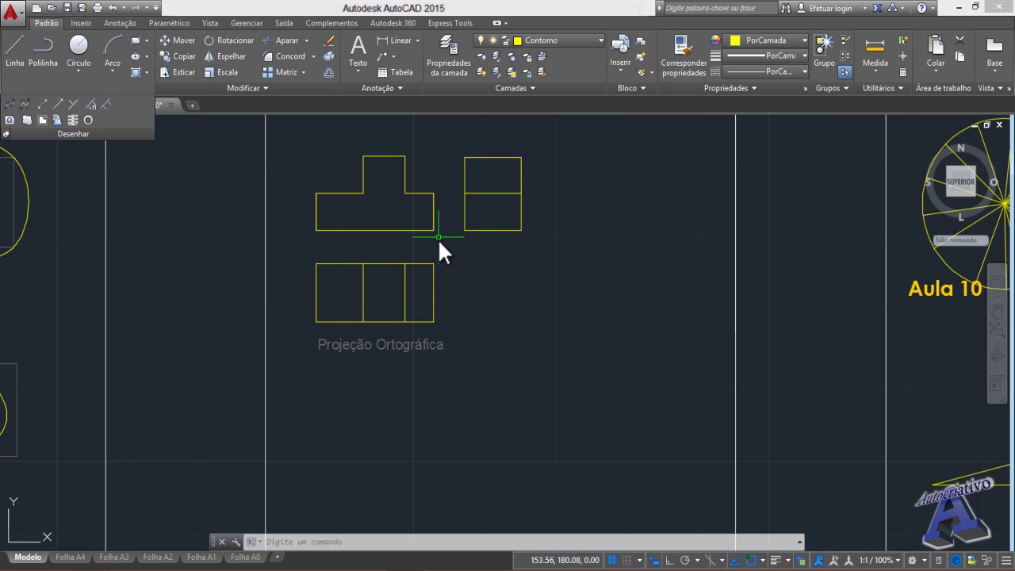
middle_drag(457, 259, 513, 269)
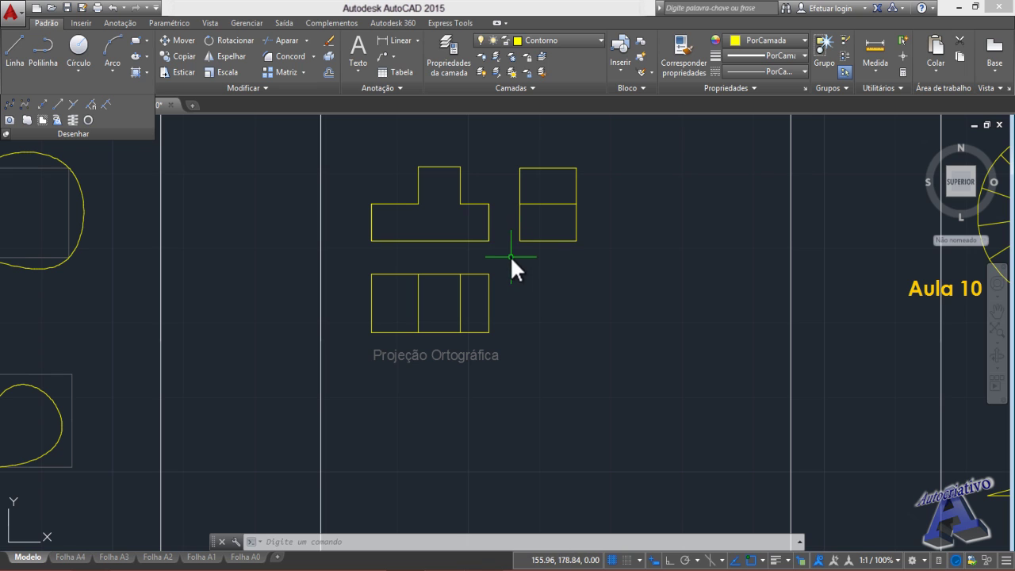
middle_drag(505, 255, 529, 265)
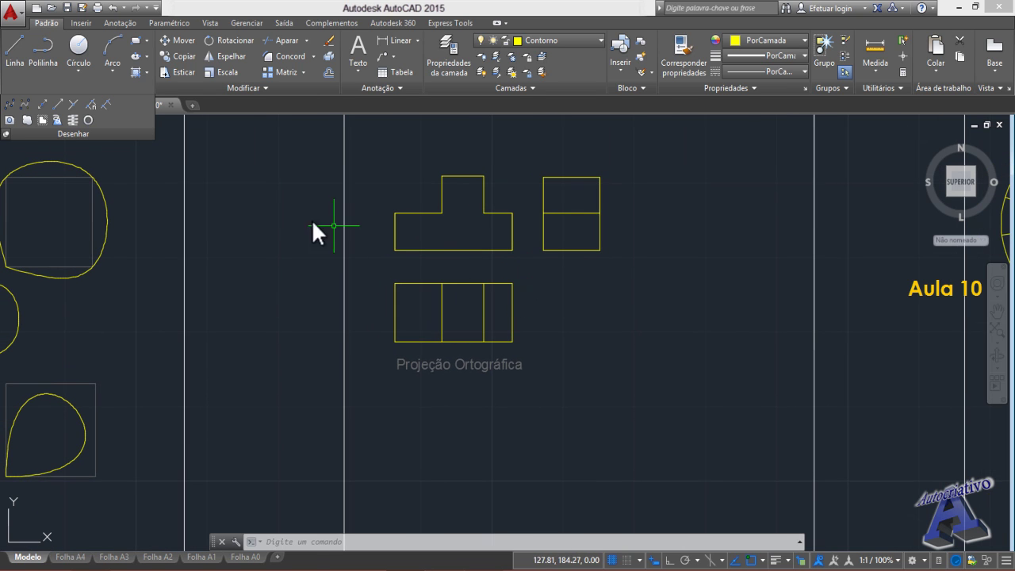
- Try a horizontal construction line with the Hor option, previewing its infinite extent across all the example frames without placing it
click(43, 106)
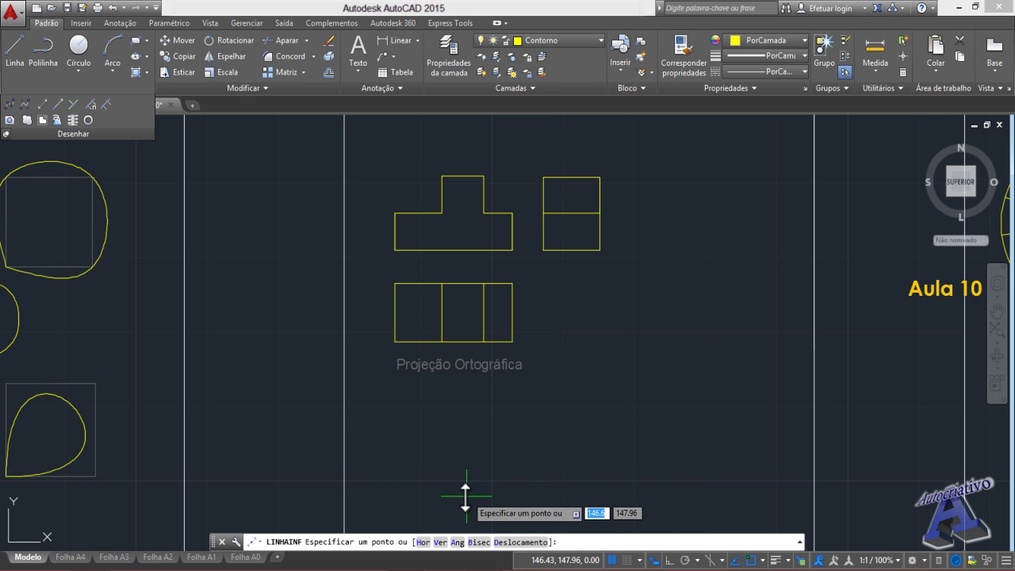
middle_drag(469, 489, 470, 449)
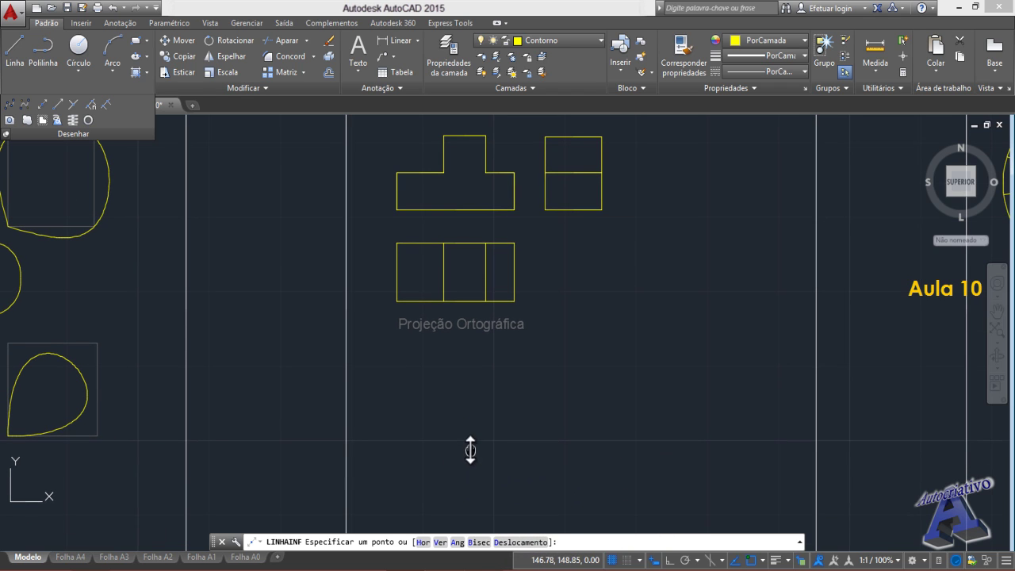
click(422, 543)
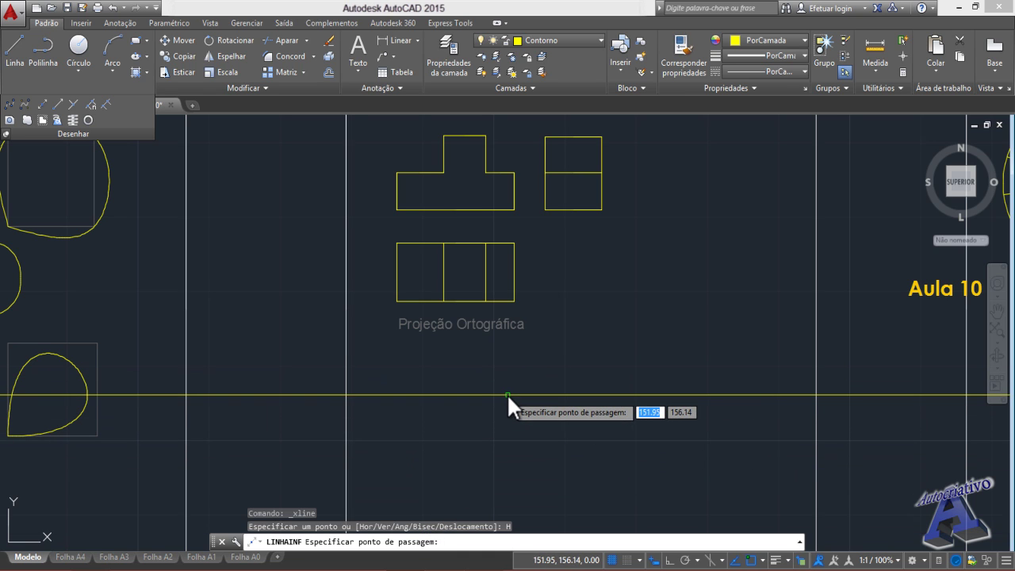
scroll(507, 387, down, 5)
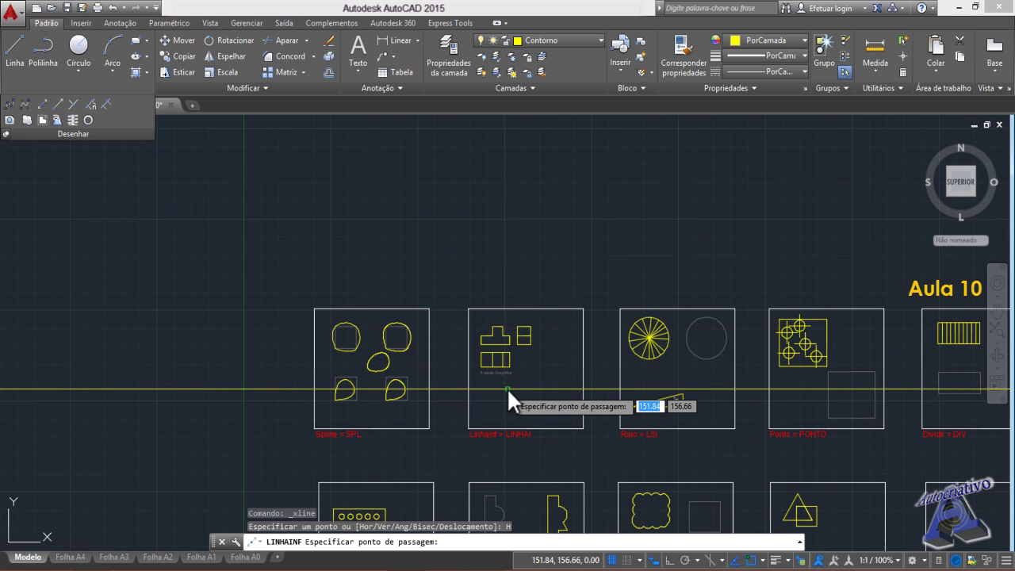
scroll(507, 388, down, 2)
scroll(507, 313, down, 3)
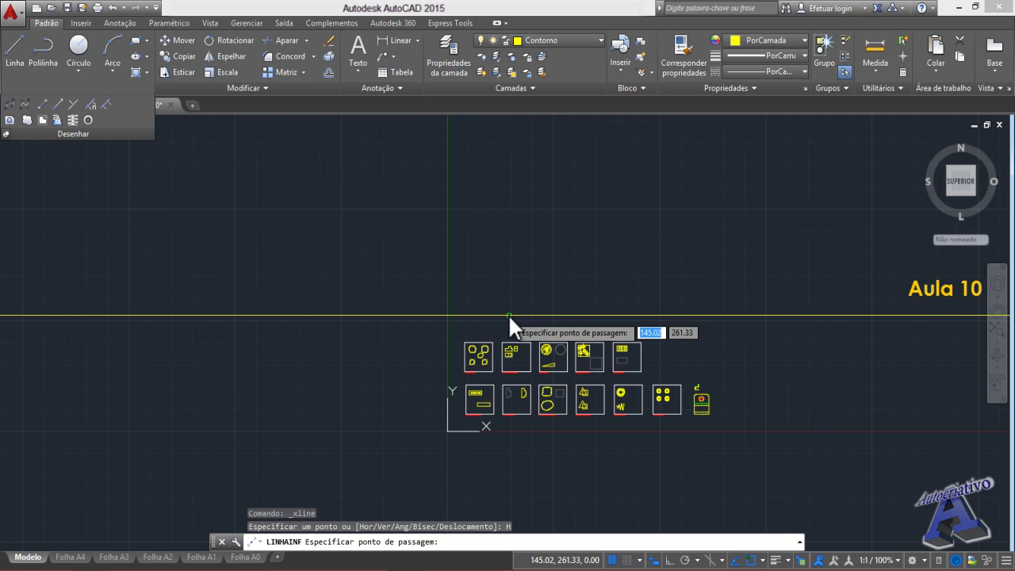
key(Escape)
- Try a vertical construction line with the LINHAINF command's Ver option, previewing it in the Linhainf frame without placing it
scroll(511, 369, up, 5)
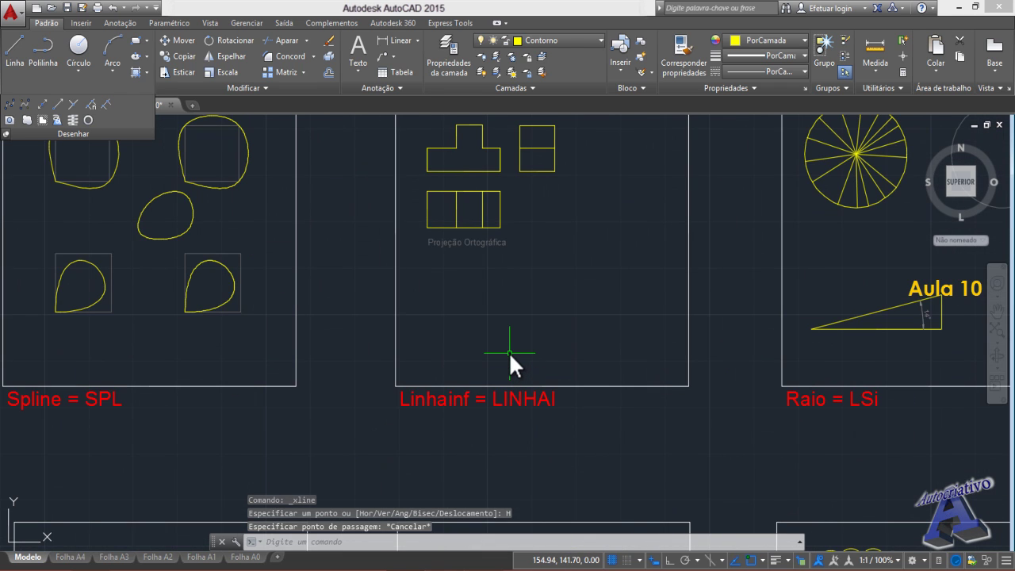
text(LI)
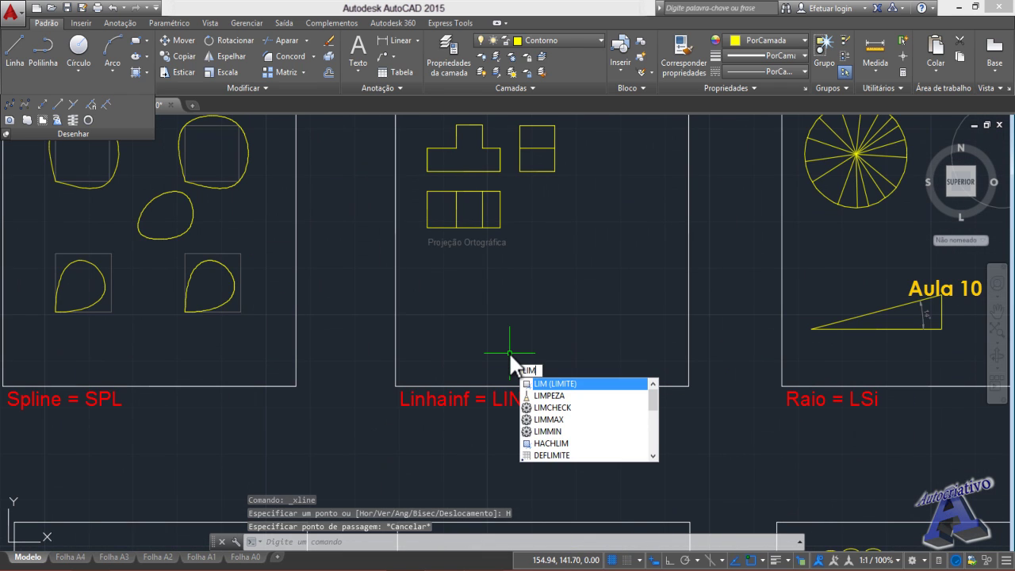
text(NHAI)
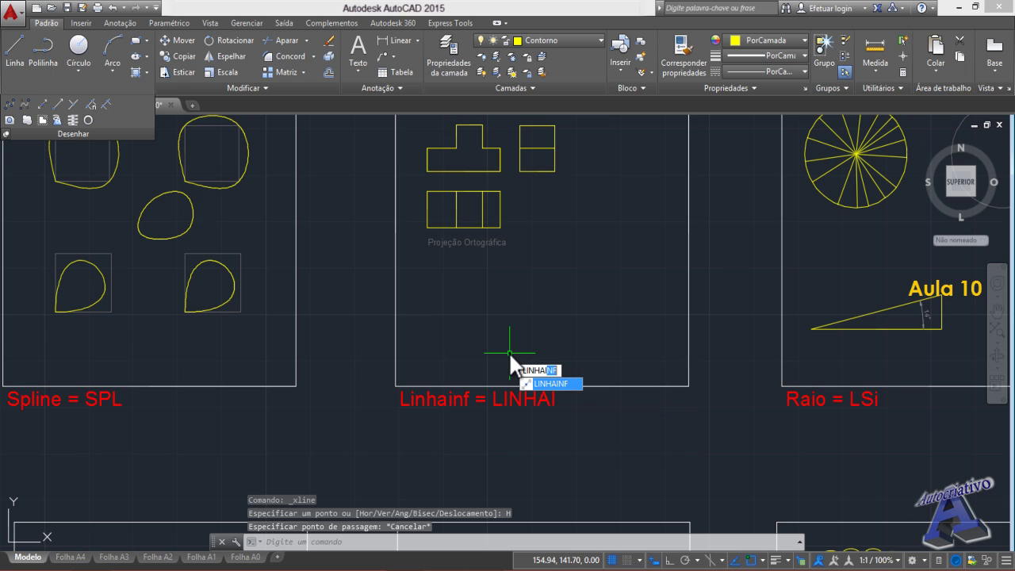
key(Return)
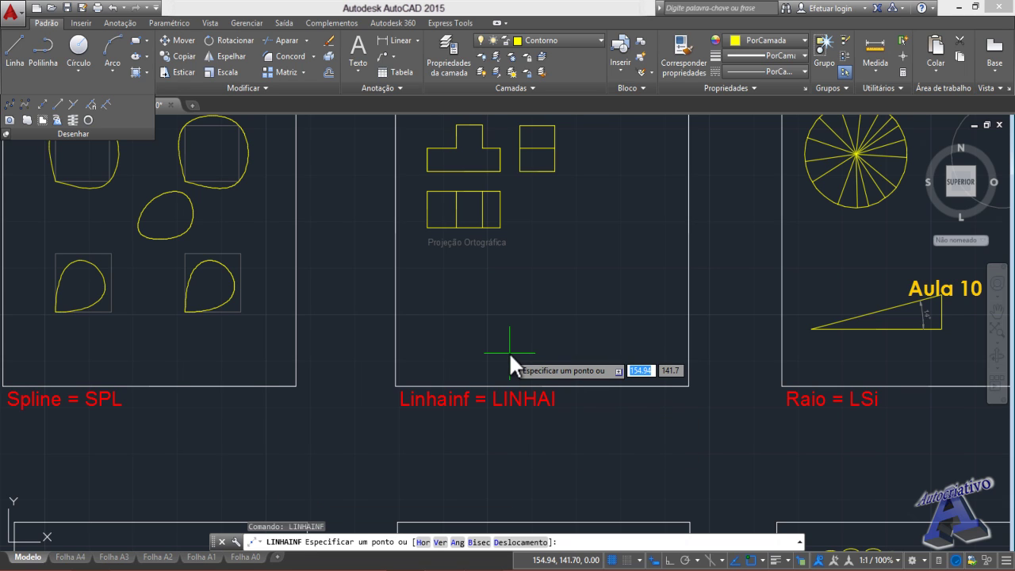
click(441, 542)
middle_drag(527, 304, 566, 412)
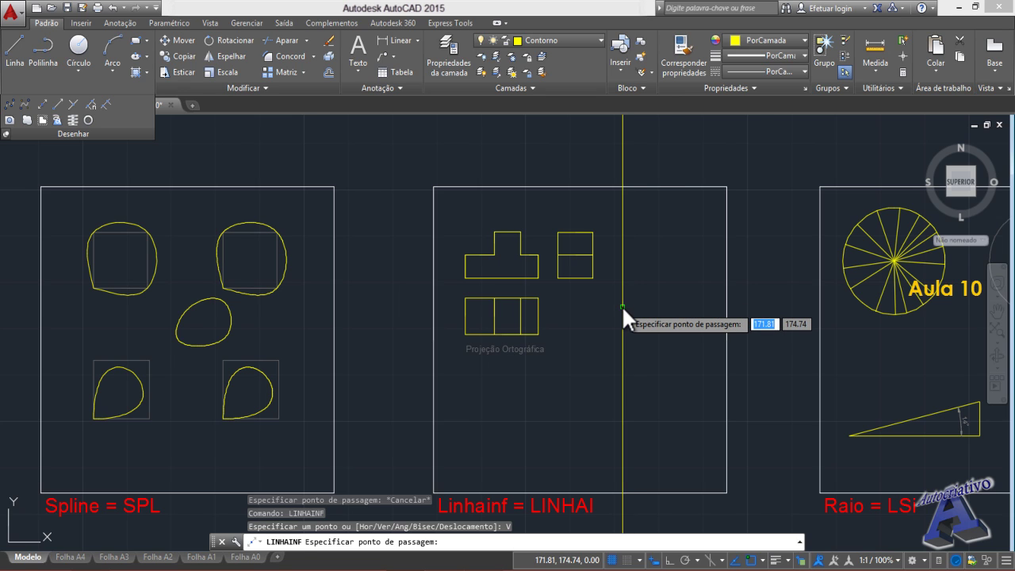
key(Escape)
- Copy the example's T-shaped front view to the empty area below the Projeção Ortográfica label in the Linhainf frame
scroll(539, 283, up, 2)
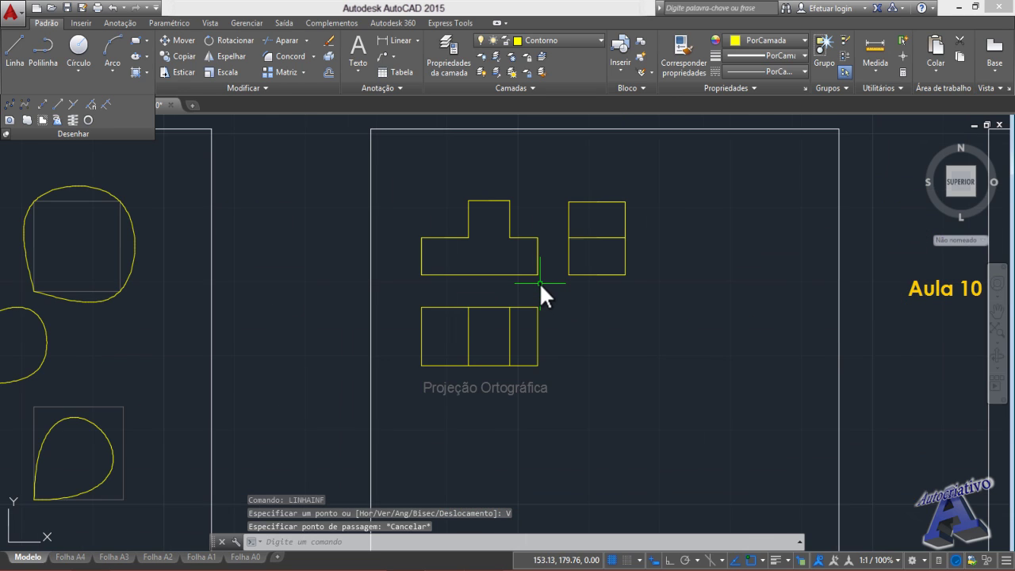
scroll(539, 282, up, 2)
click(551, 281)
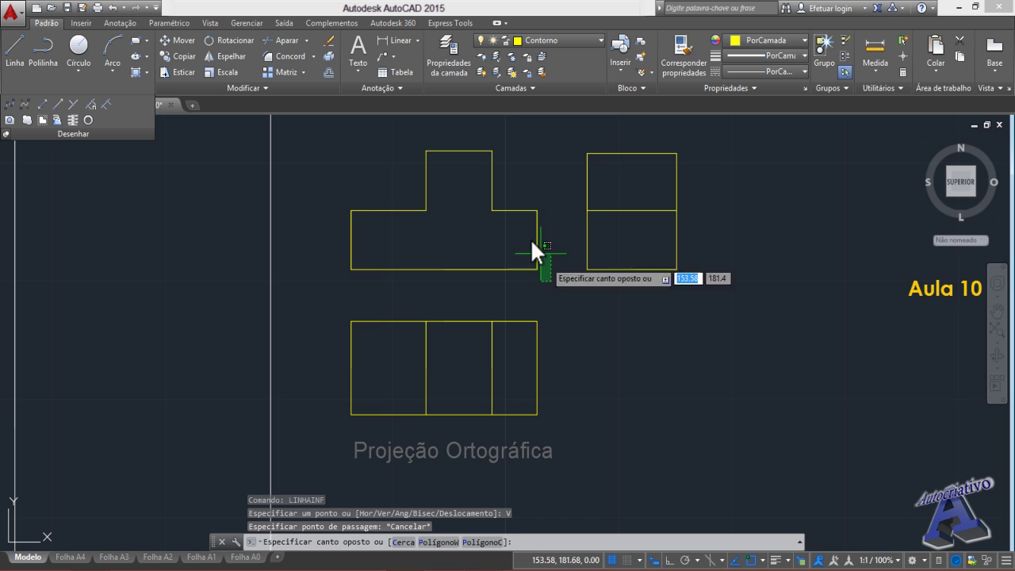
click(334, 142)
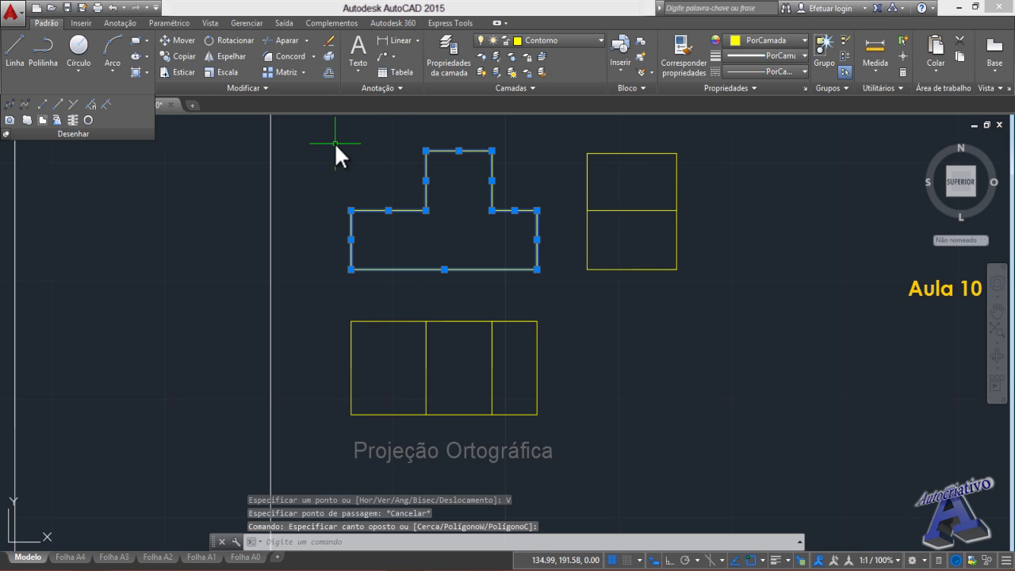
click(183, 56)
click(441, 238)
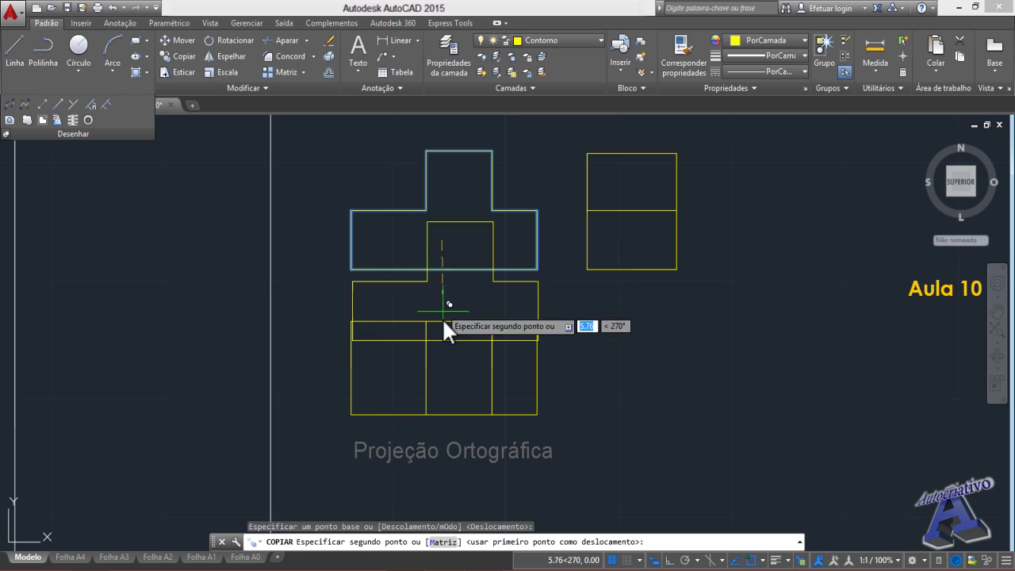
middle_drag(460, 382, 423, 158)
scroll(534, 298, down, 4)
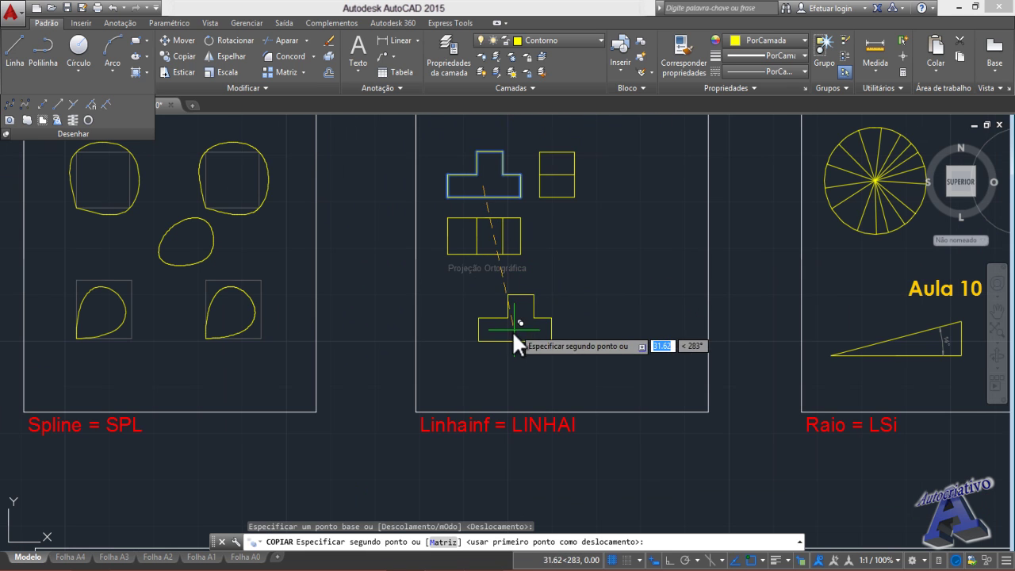
click(507, 341)
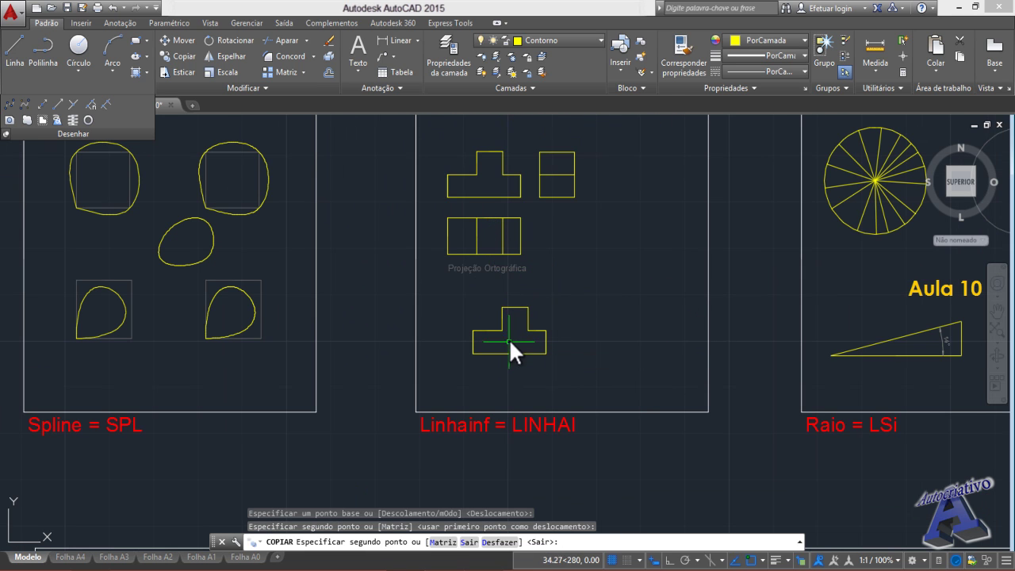
key(Escape)
- Place four vertical construction lines with LINHAINF's Ver option through the vertical edges of the copied T-shaped view
scroll(517, 312, up, 2)
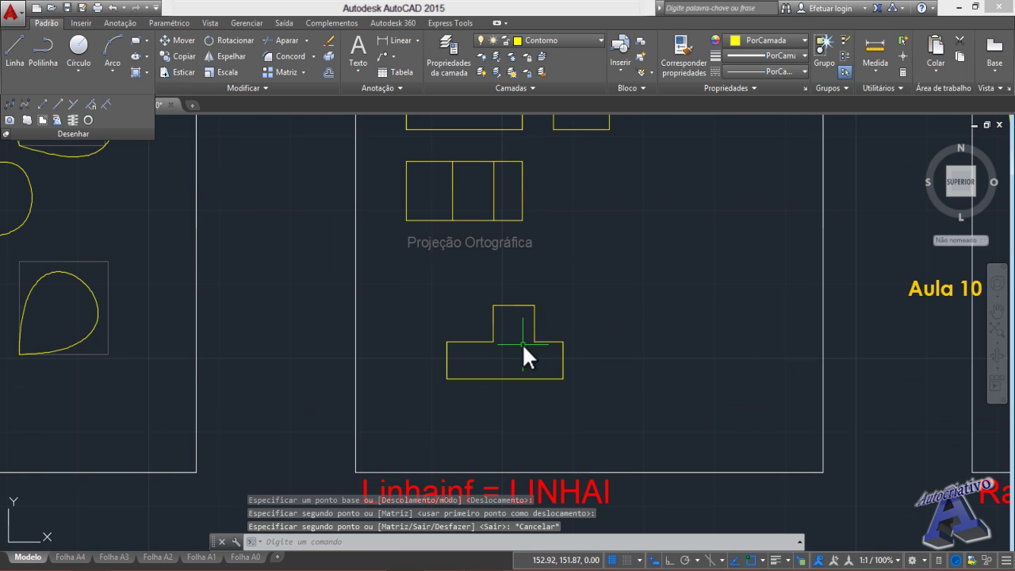
text(LINHa)
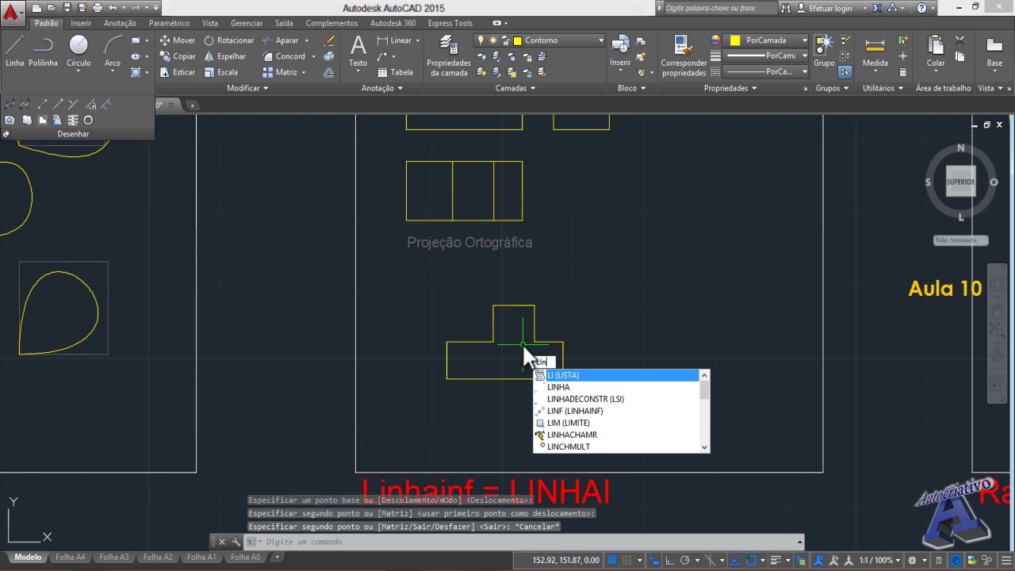
text(inf)
key(Return)
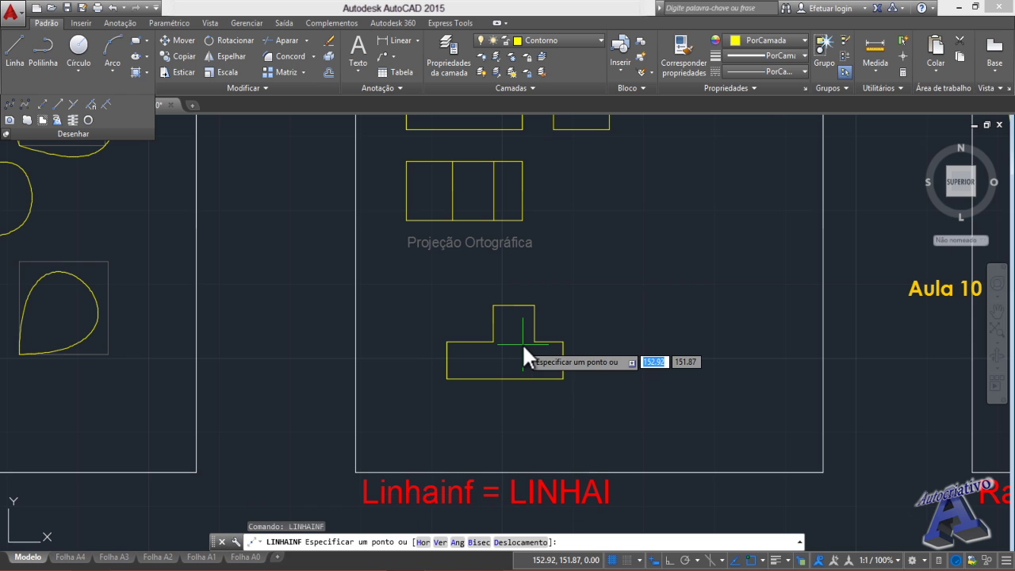
scroll(523, 341, down, 1)
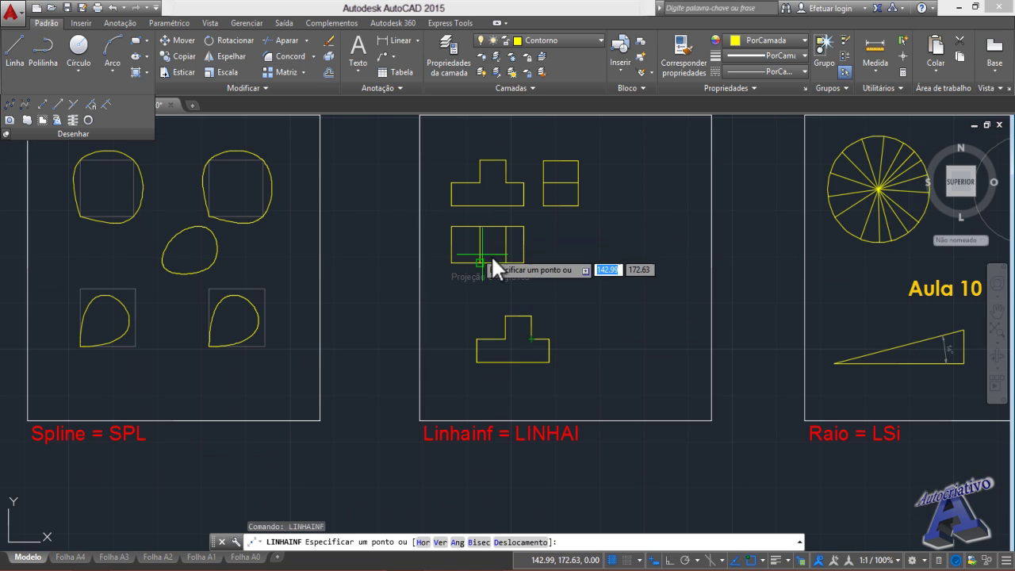
scroll(480, 246, up, 3)
scroll(508, 333, down, 4)
middle_drag(498, 340, 503, 275)
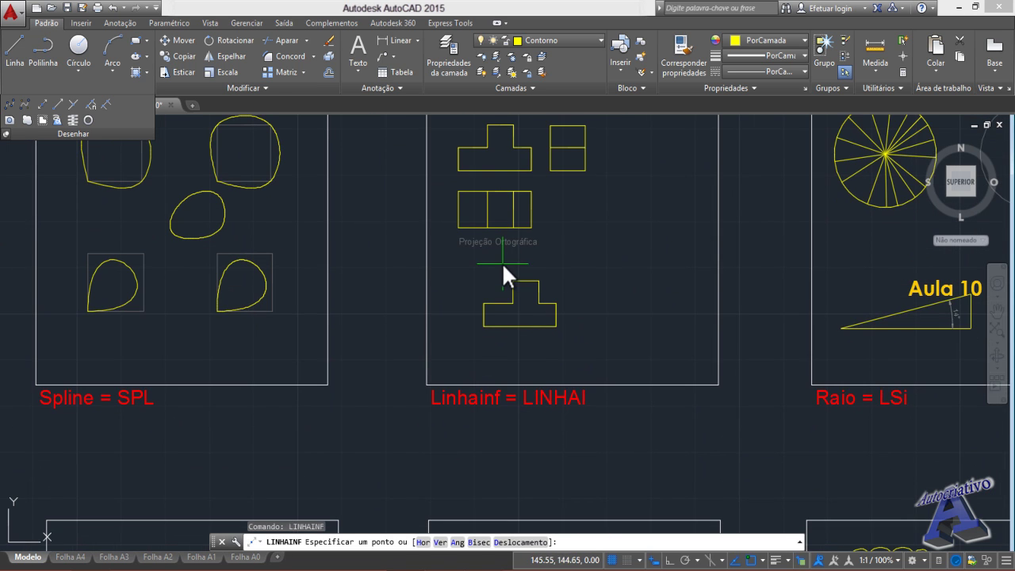
click(440, 543)
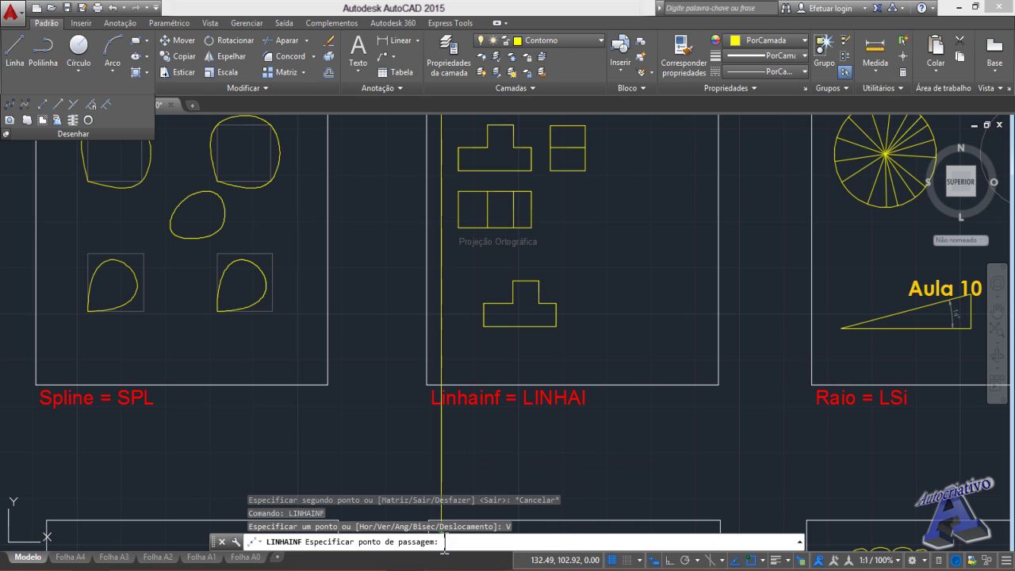
scroll(486, 319, up, 4)
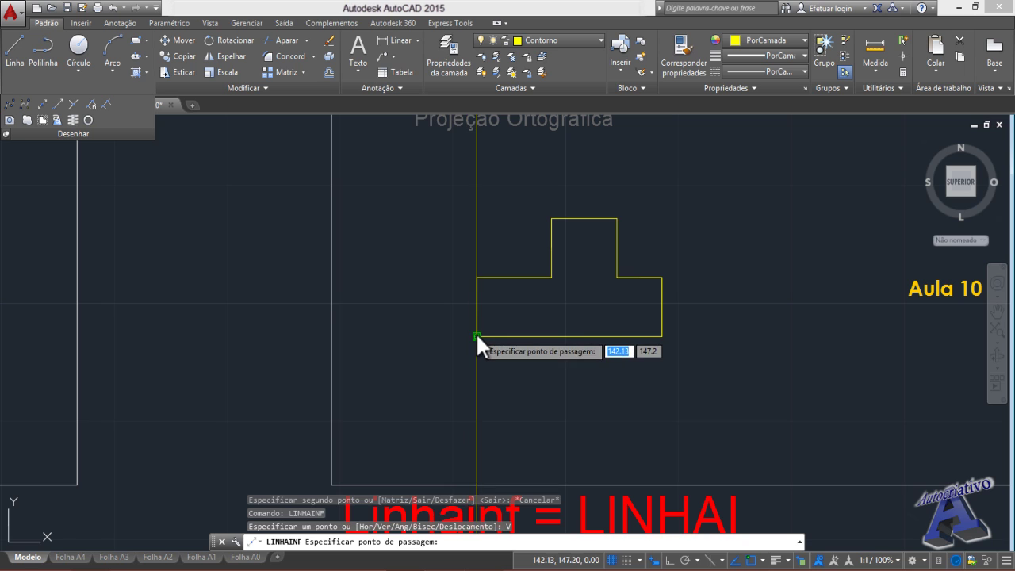
click(476, 327)
click(551, 276)
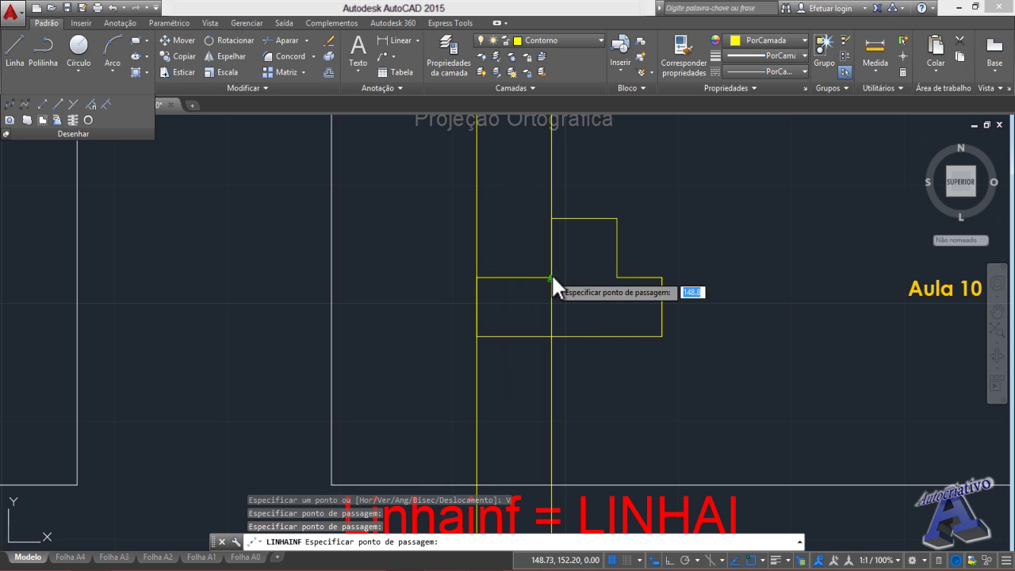
click(617, 218)
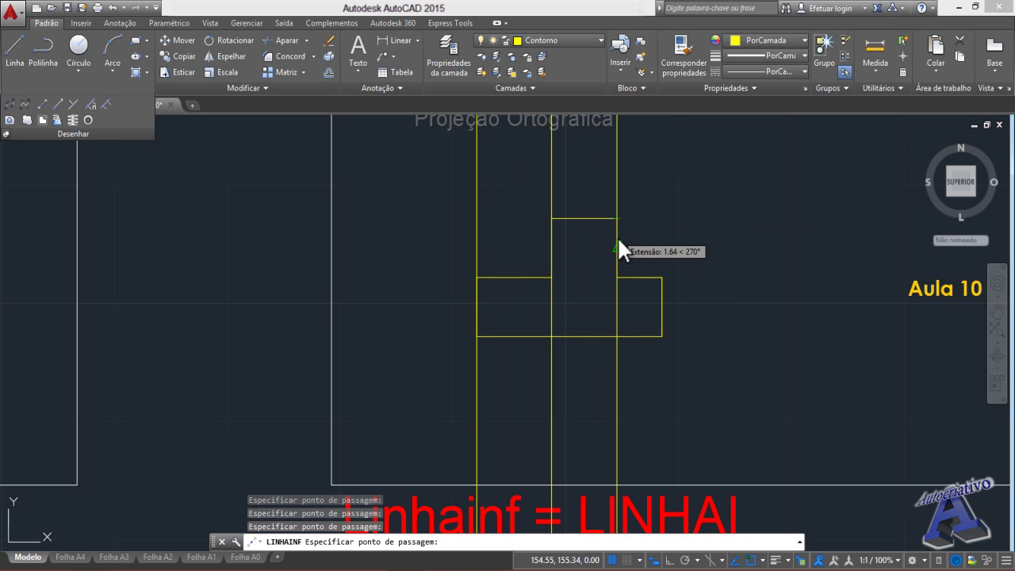
click(662, 276)
key(Escape)
- Draw a horizontal line just below the copied T-shaped view, crossing all four vertical construction lines and slightly overhanging the outer ones
scroll(660, 275, down, 3)
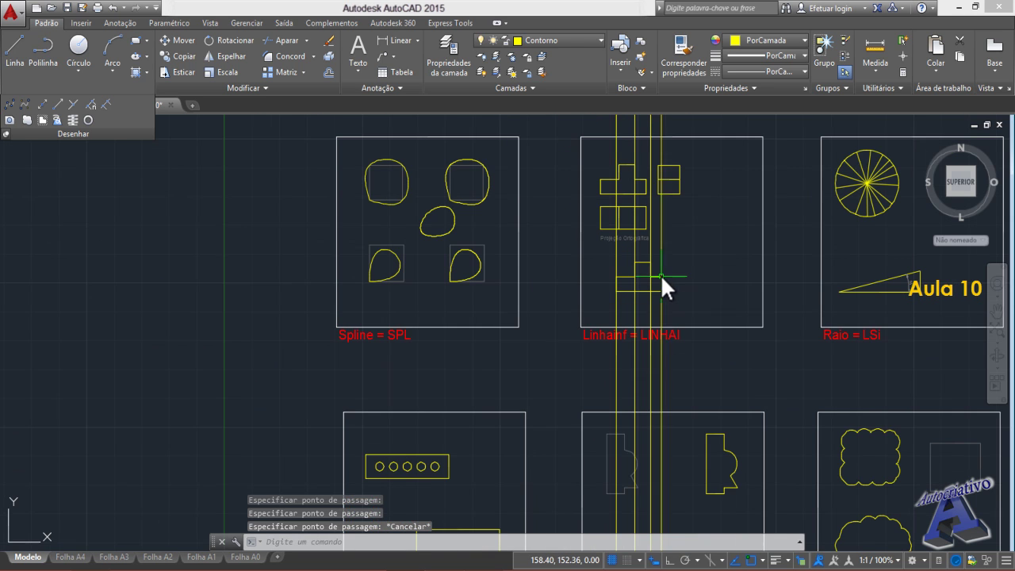
middle_drag(660, 274, 585, 267)
scroll(553, 277, up, 4)
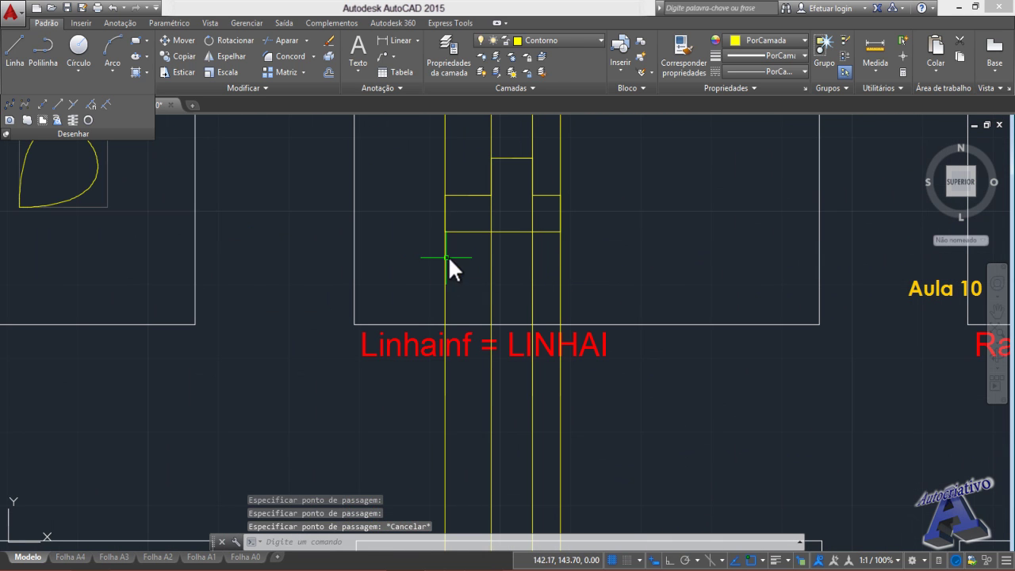
middle_drag(455, 255, 493, 298)
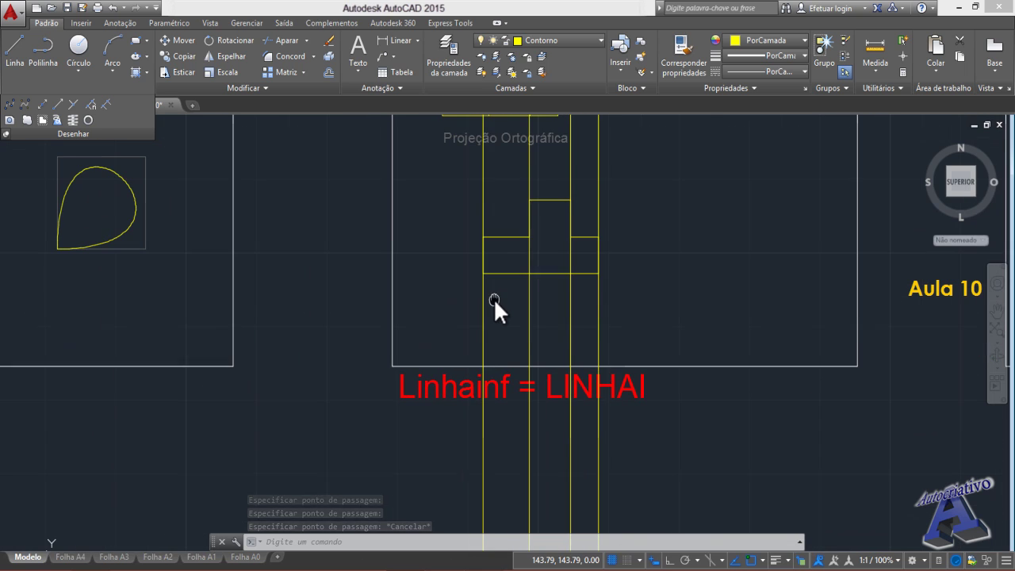
text(l)
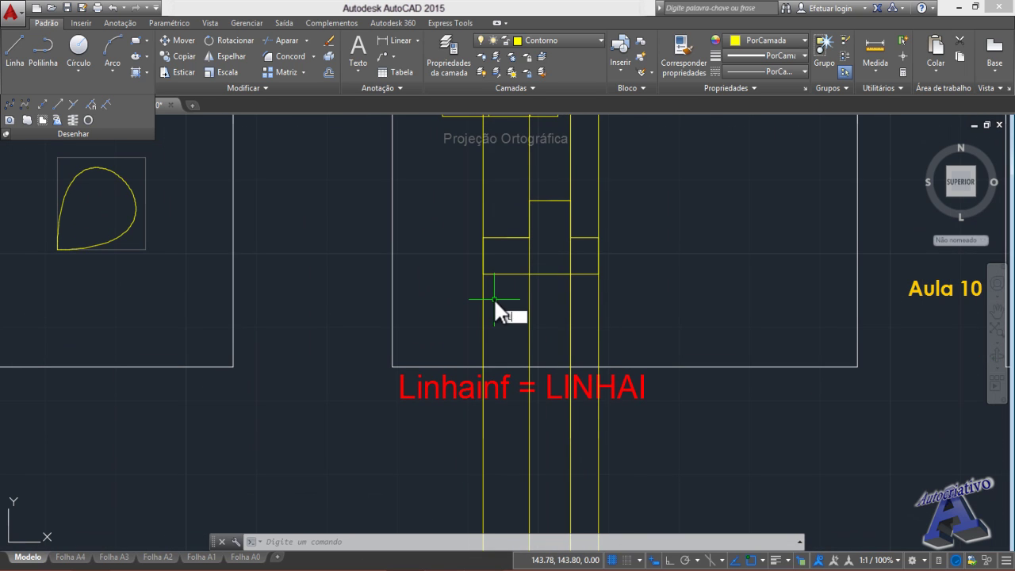
key(Return)
click(474, 302)
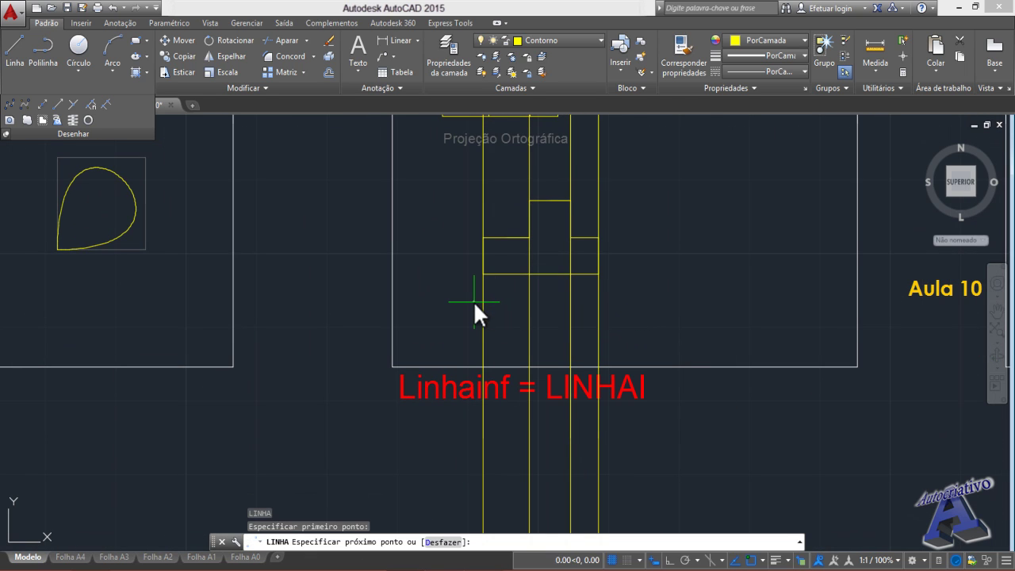
key(F8)
click(620, 299)
key(F8)
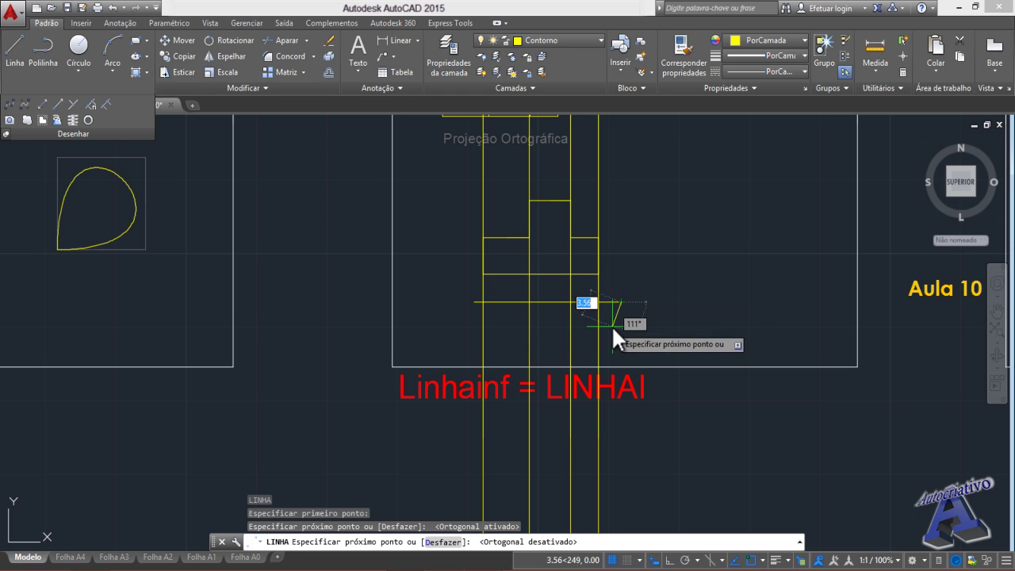
key(Return)
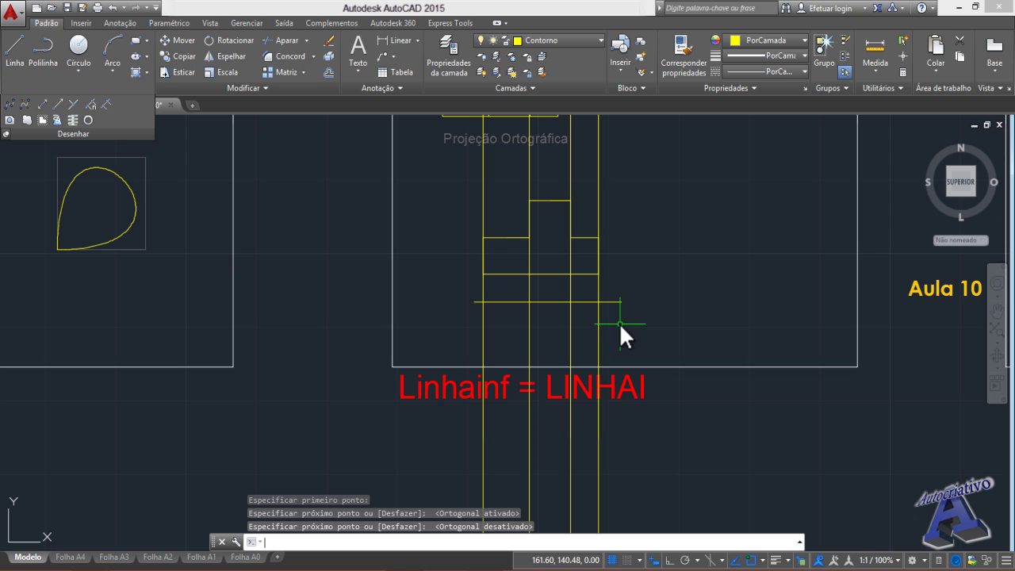
- Draw a second, parallel horizontal line across the four construction lines, just above the lower edge of the Linhainf frame
key(Return)
middle_drag(597, 328, 593, 278)
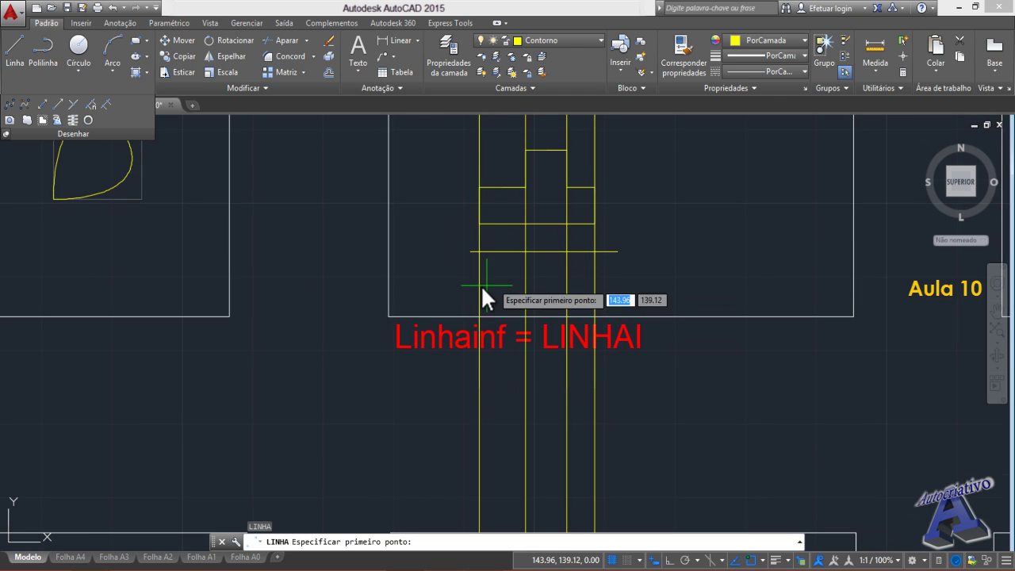
scroll(476, 290, up, 2)
click(467, 317)
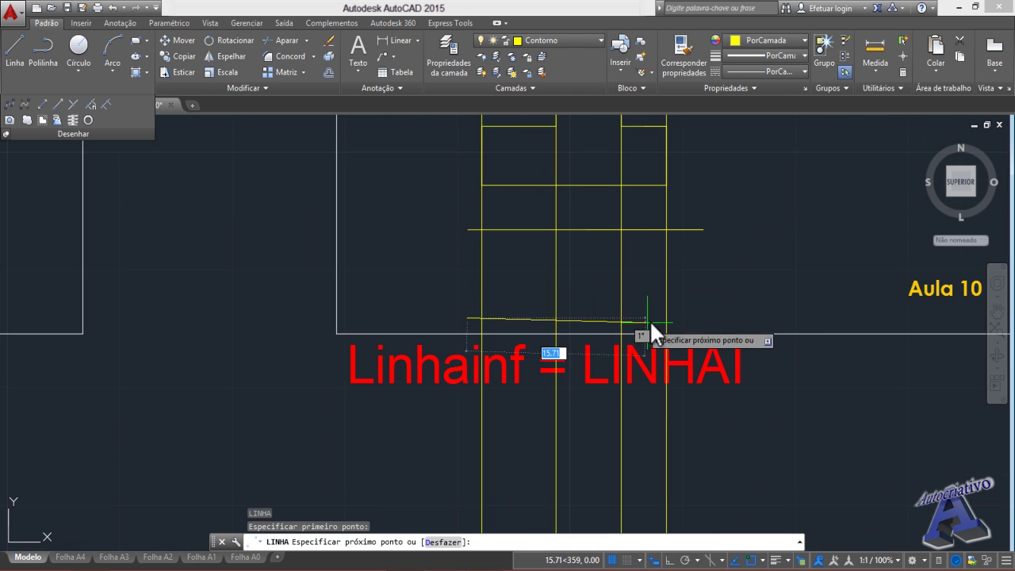
key(F8)
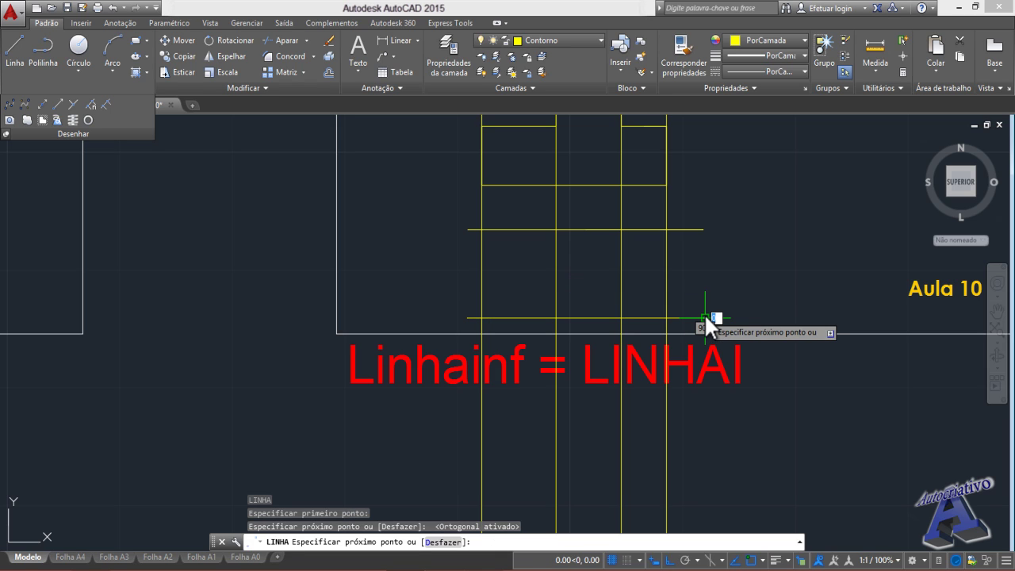
click(705, 317)
key(Return)
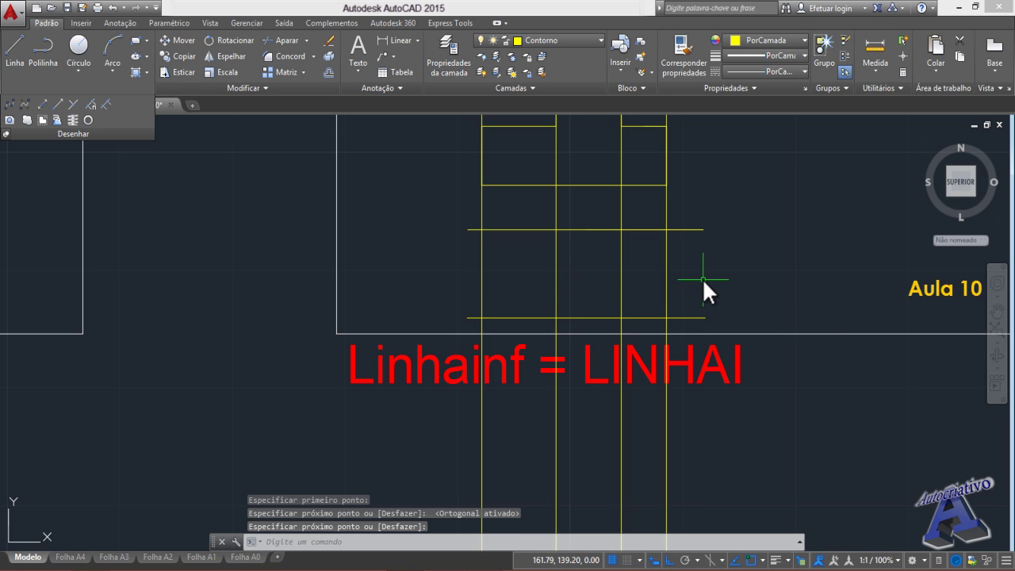
- Trim the four vertical construction lines below the lower horizontal line, using all objects as cutting edges
text(ap)
key(Return)
key(Return)
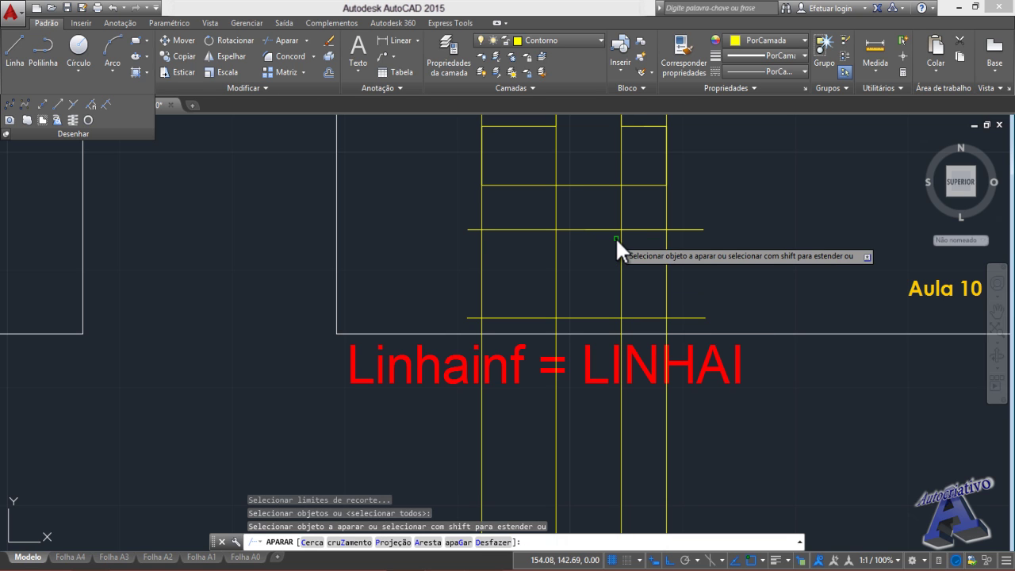
click(689, 466)
click(475, 429)
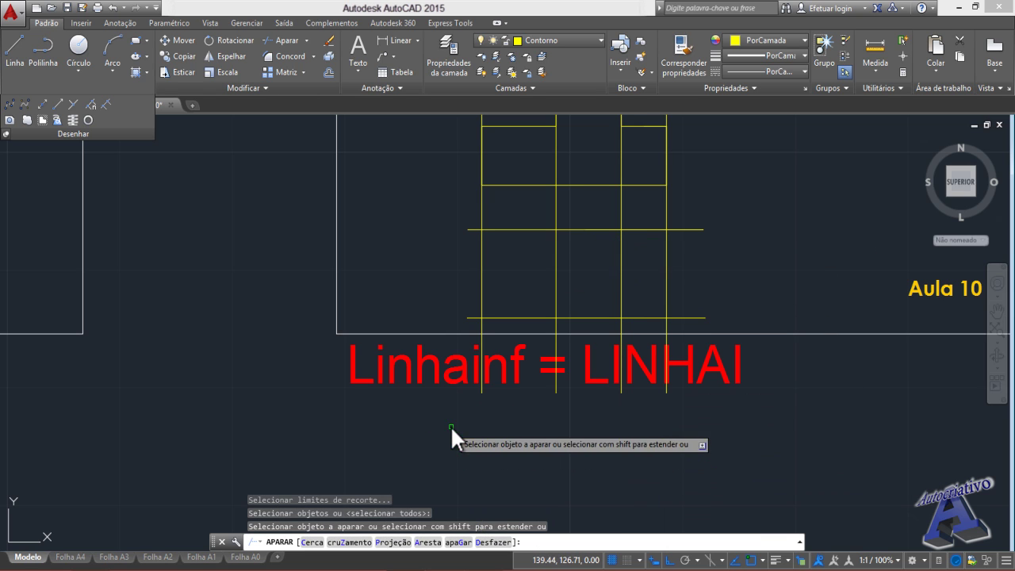
click(510, 357)
click(683, 358)
scroll(683, 358, up, 2)
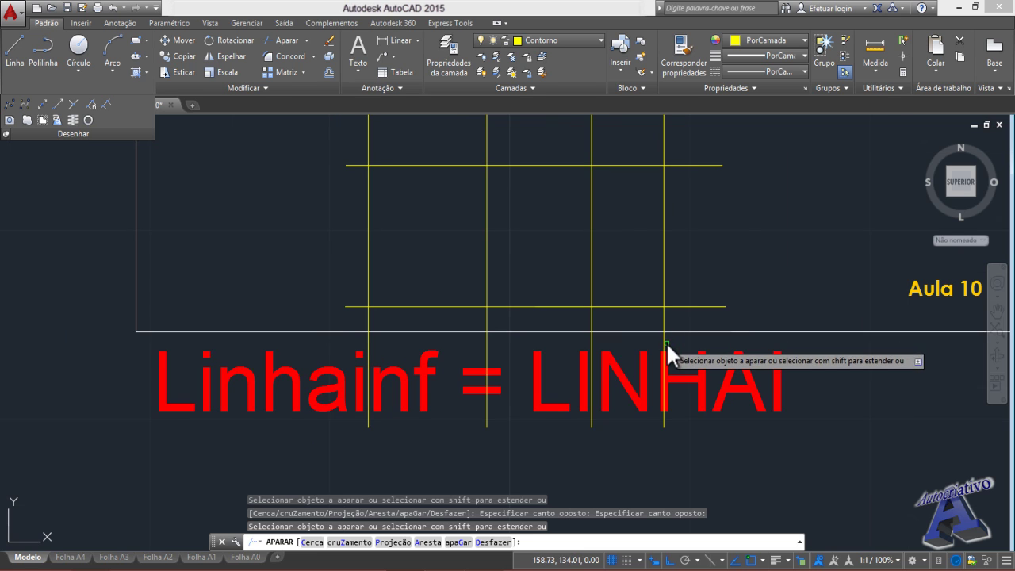
click(667, 340)
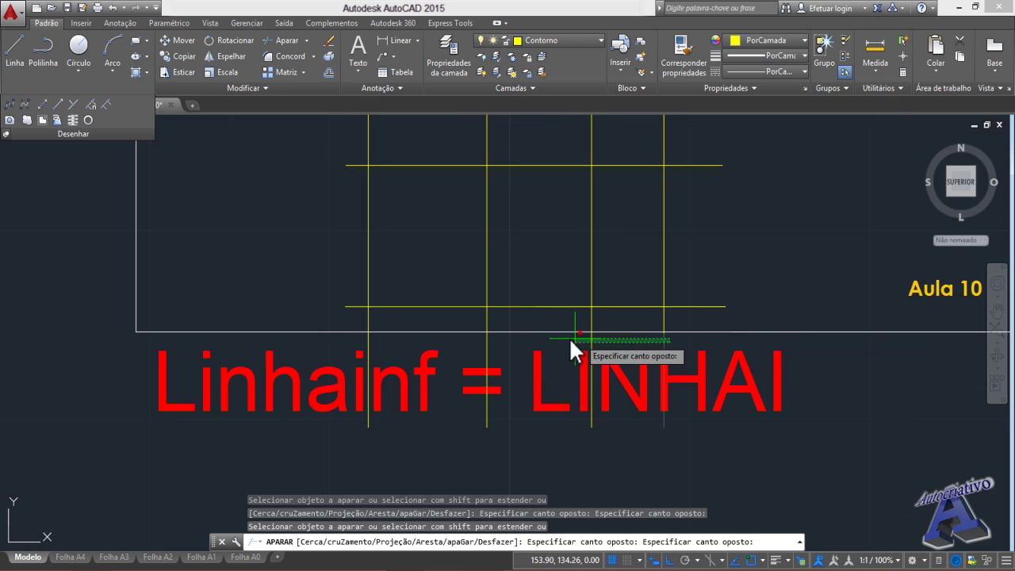
click(354, 339)
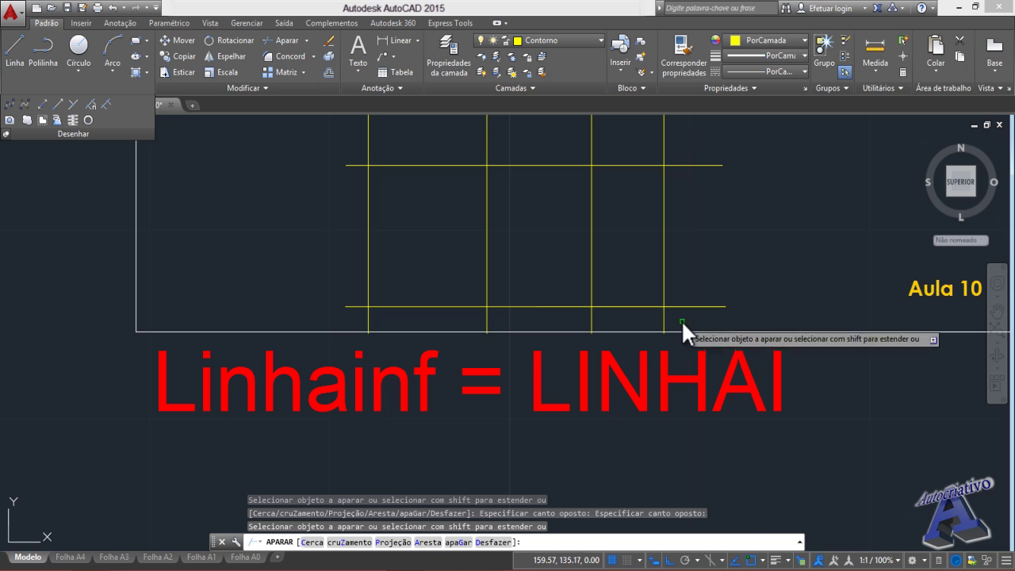
click(681, 320)
click(360, 318)
- Trim the overhanging ends of both horizontal lines at the outer vertical lines and end the Trim command
click(696, 307)
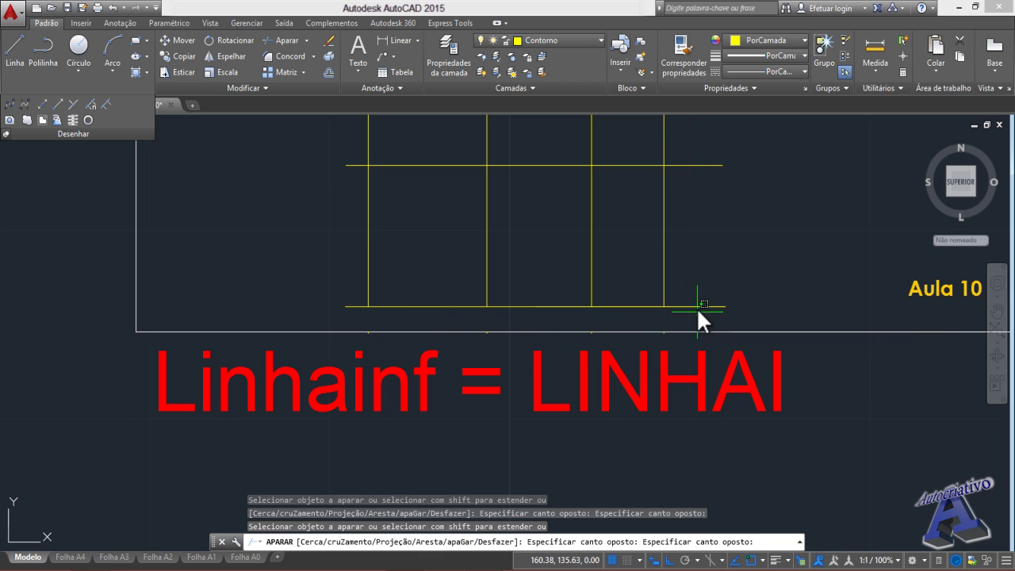
click(685, 156)
click(360, 319)
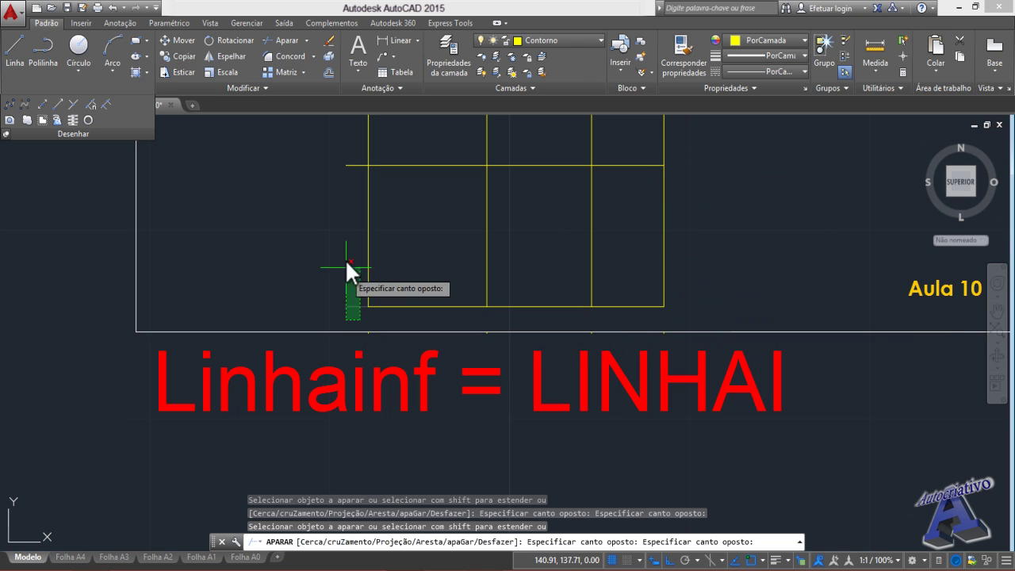
click(332, 155)
scroll(339, 317, down, 6)
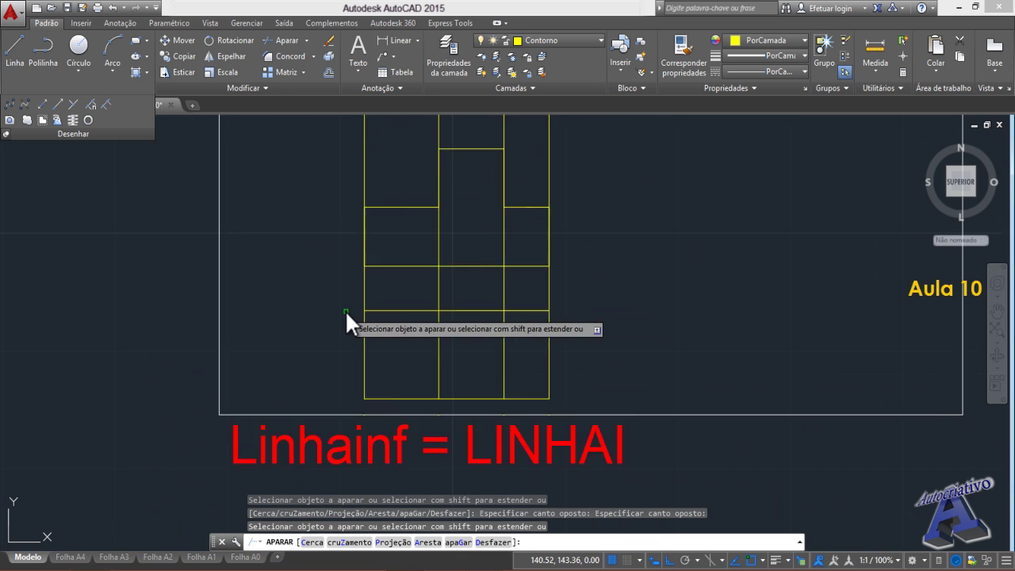
middle_drag(349, 319, 463, 347)
key(Escape)
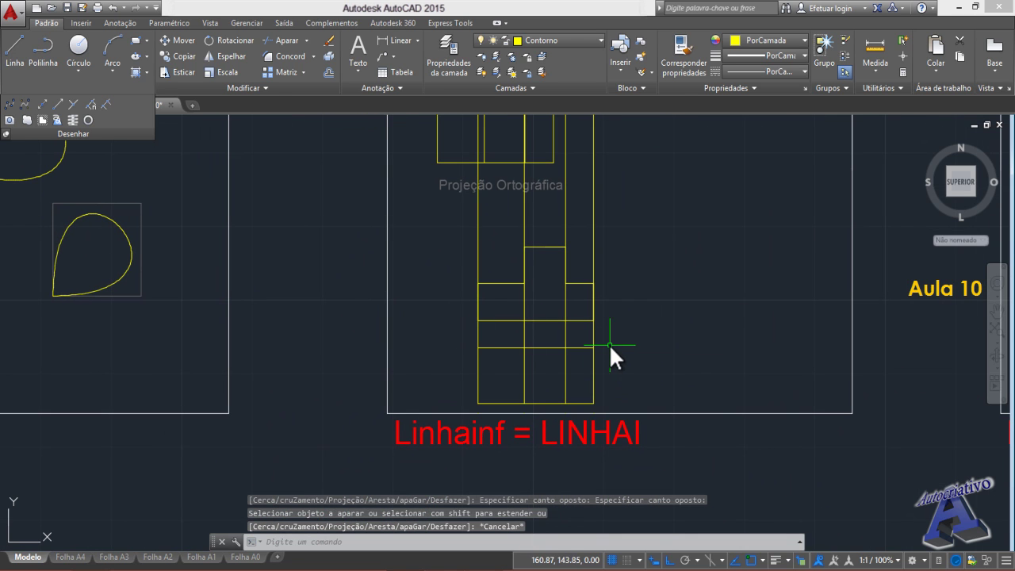
- Erase the four vertical construction lines running through the copied views, and undo that erasure
click(609, 339)
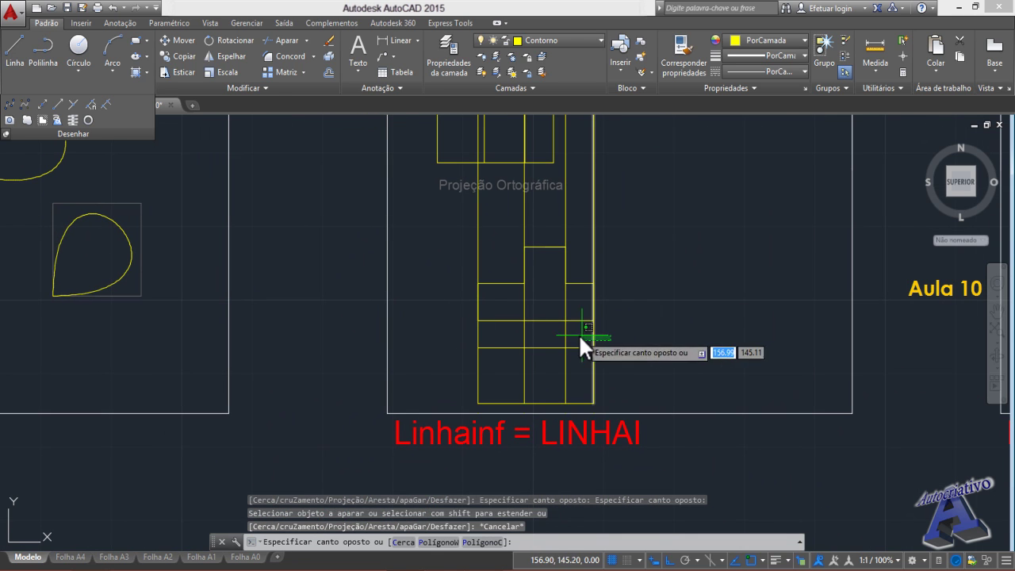
click(458, 330)
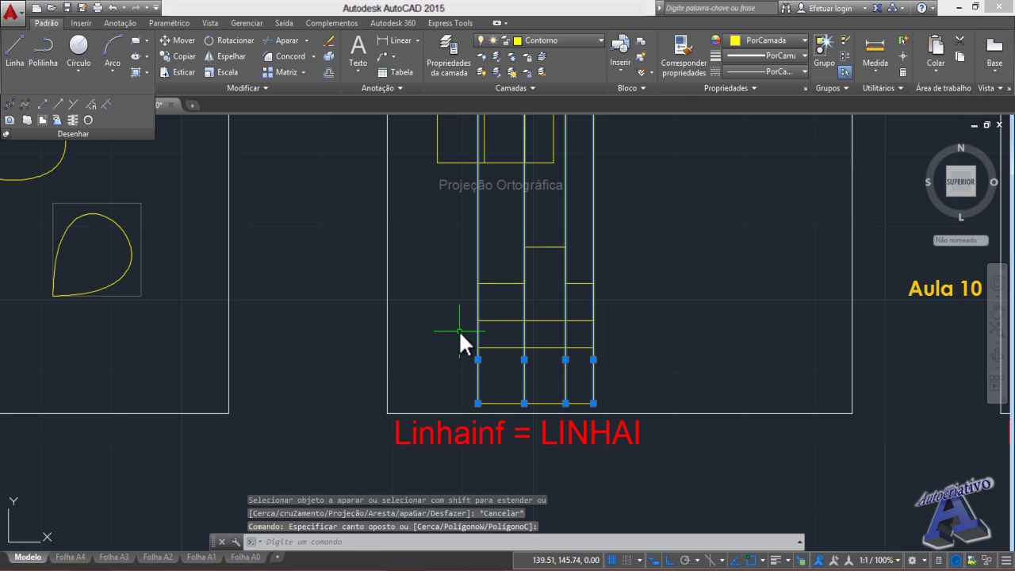
key(Delete)
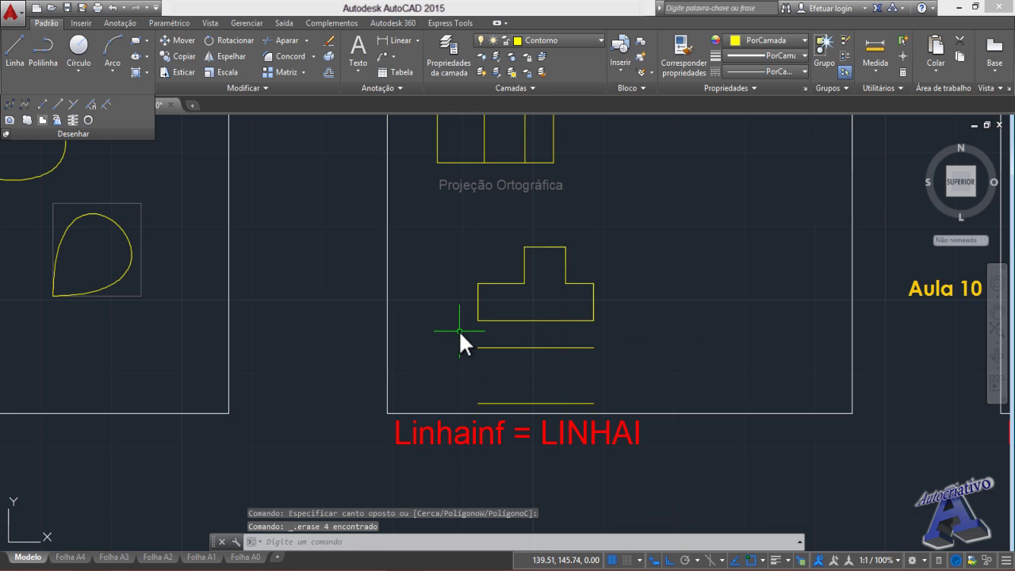
text(D)
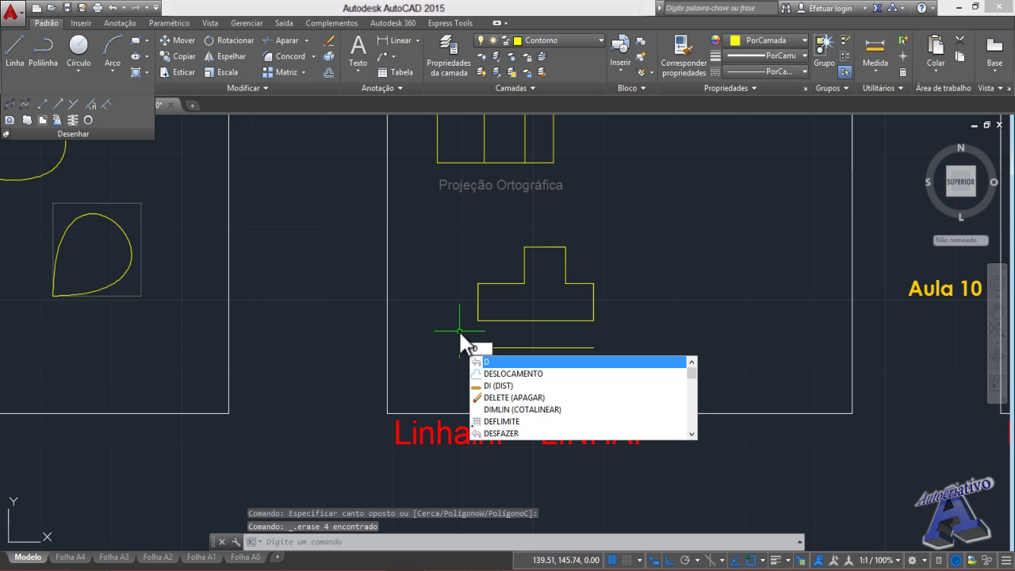
key(Return)
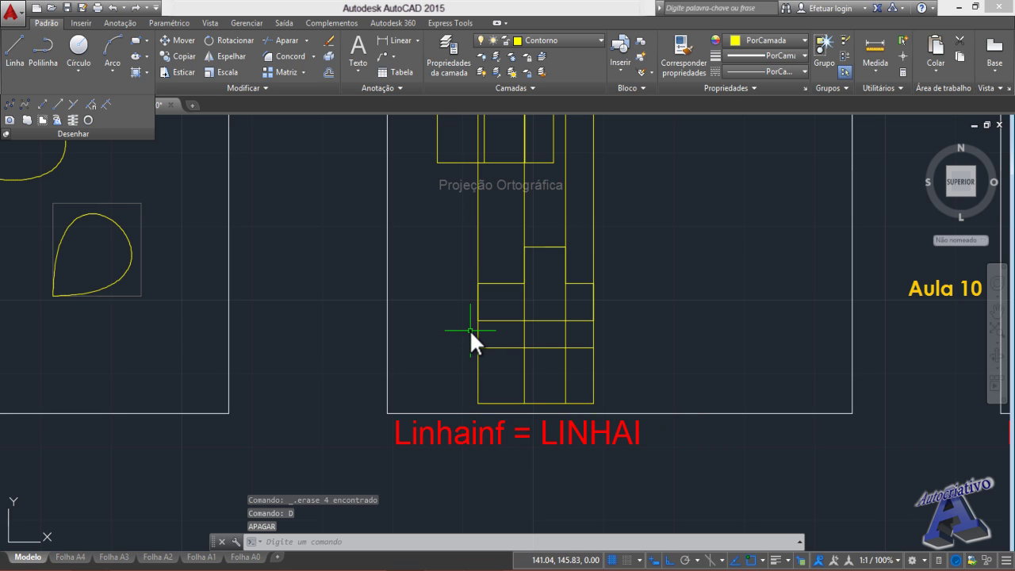
- Trim the four vertical construction lines in the gap between the T-shaped view and the lower rectangular view, using all objects as cutting edges
scroll(532, 371, up, 4)
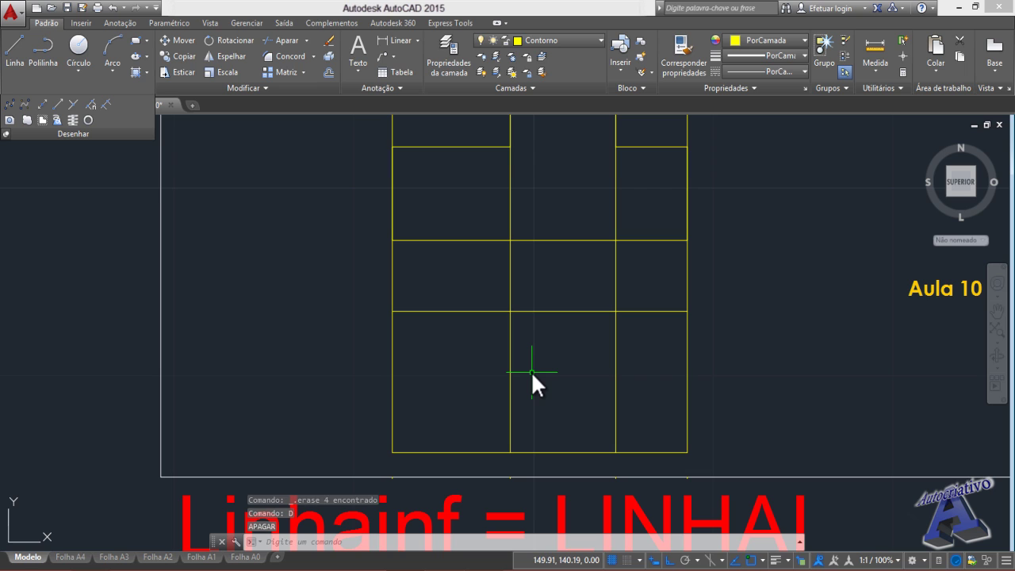
text(ap)
key(Return)
key(Return)
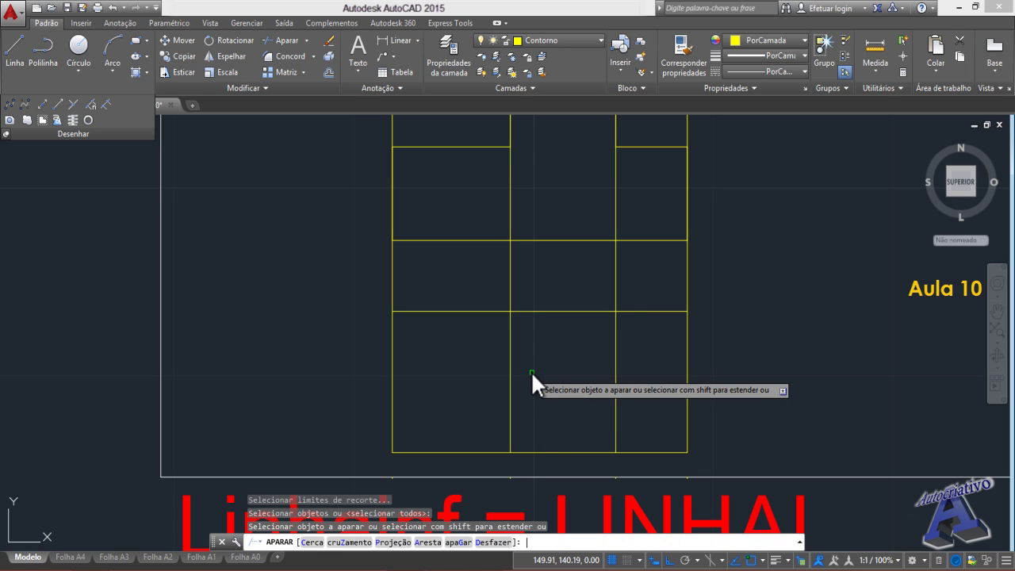
click(712, 287)
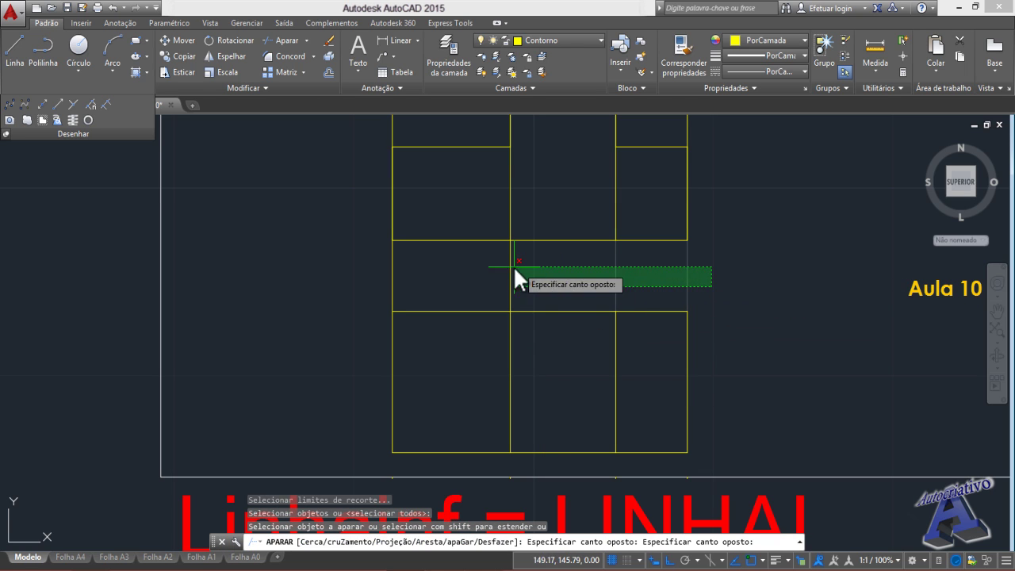
click(382, 266)
key(Escape)
- Erase the four remaining vertical construction lines that extend upward from the copied T-shaped view
scroll(370, 261, down, 3)
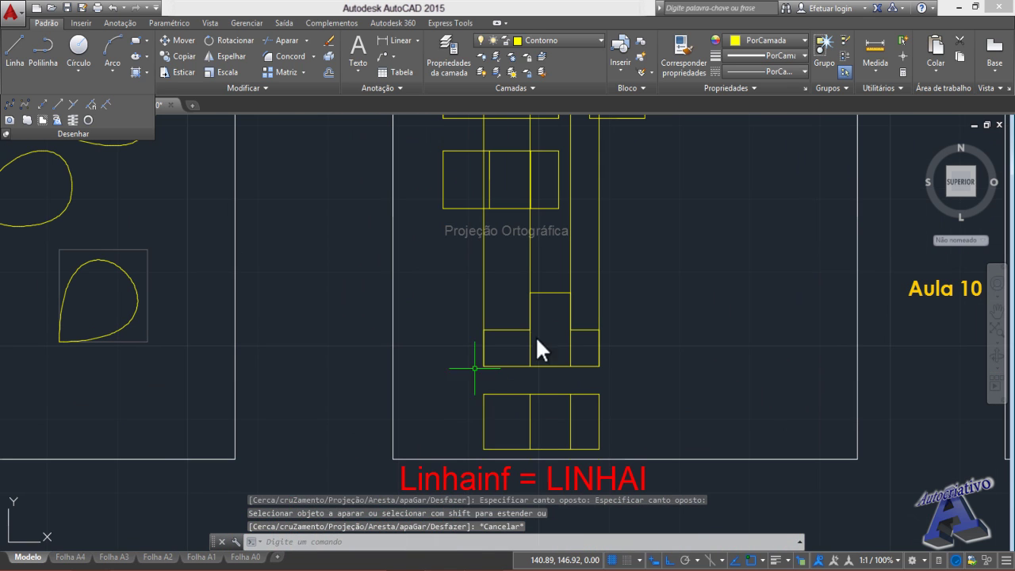
click(635, 269)
click(475, 259)
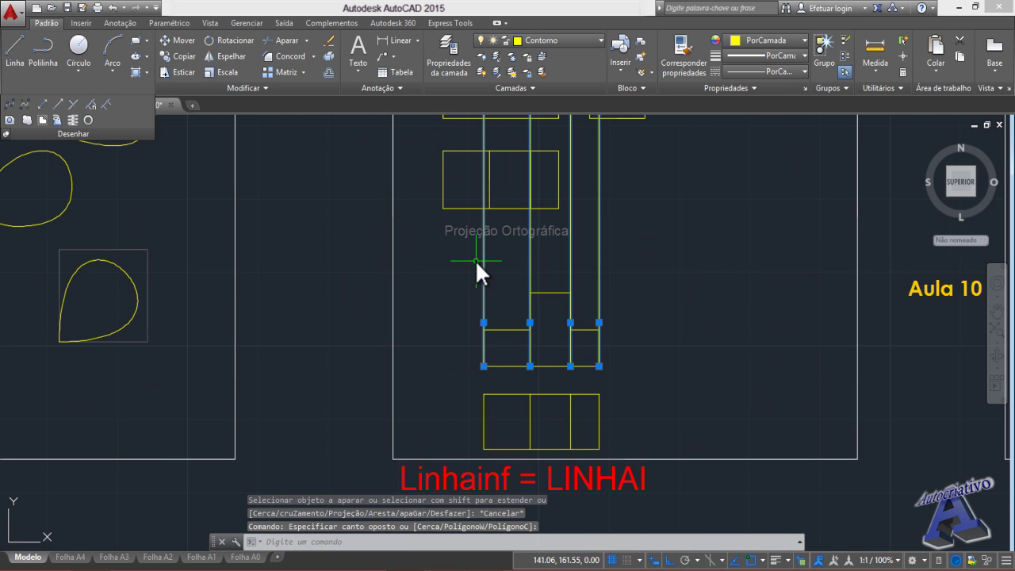
key(Delete)
- Move the copied T-shaped view and the rectangular view below it straight up a short distance within the Linhainf frame
click(467, 276)
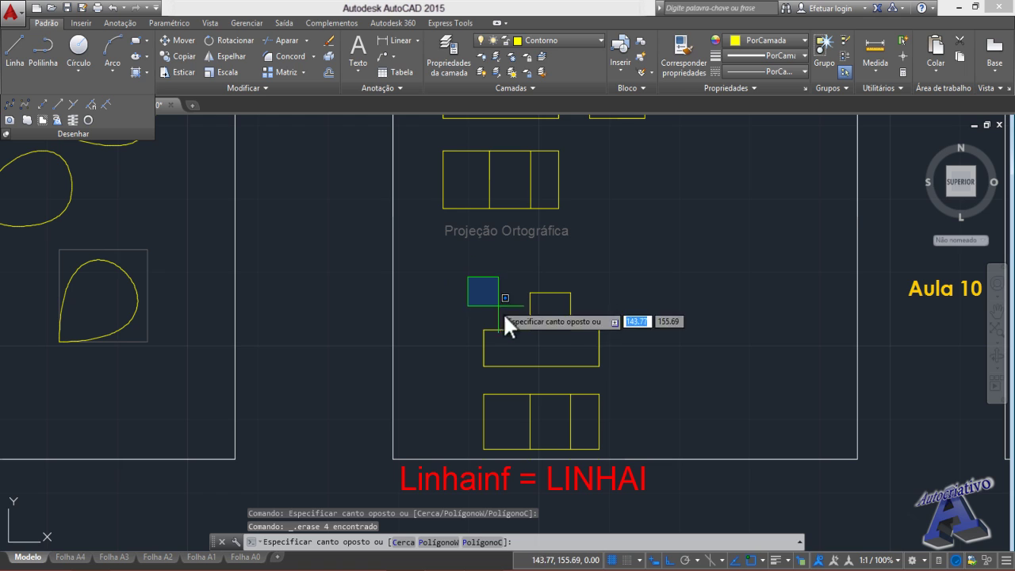
click(615, 455)
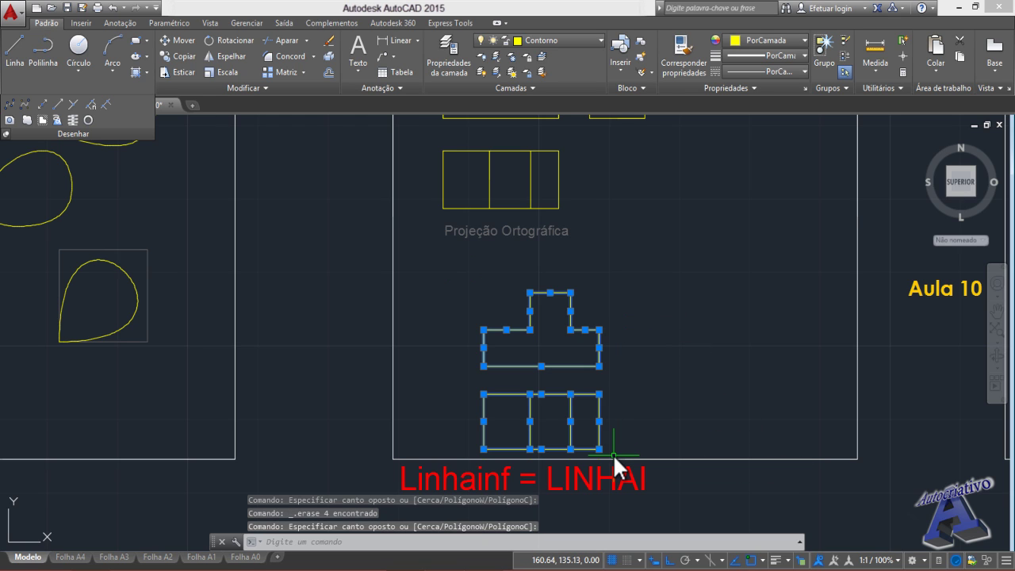
text(m)
key(Return)
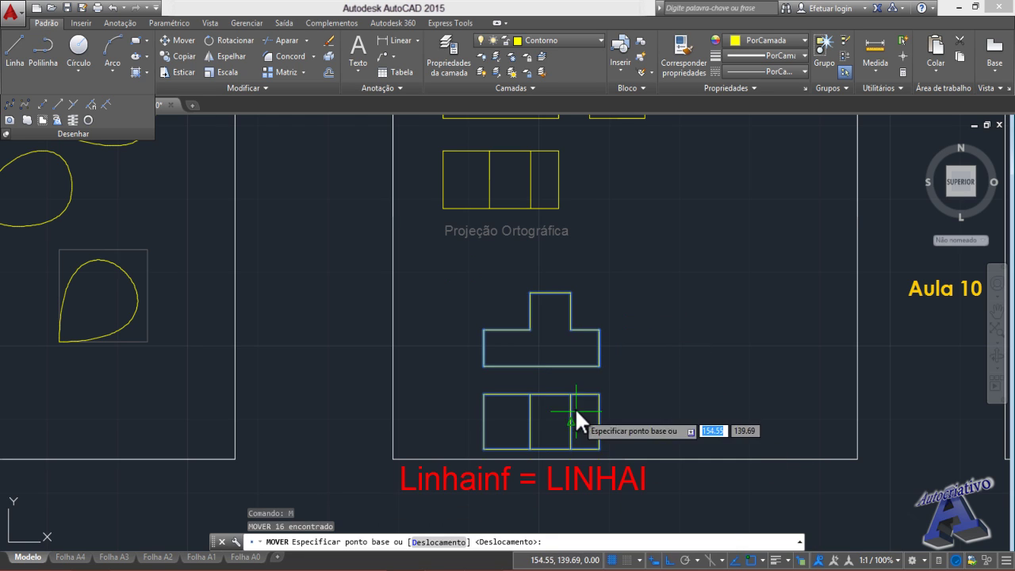
click(556, 379)
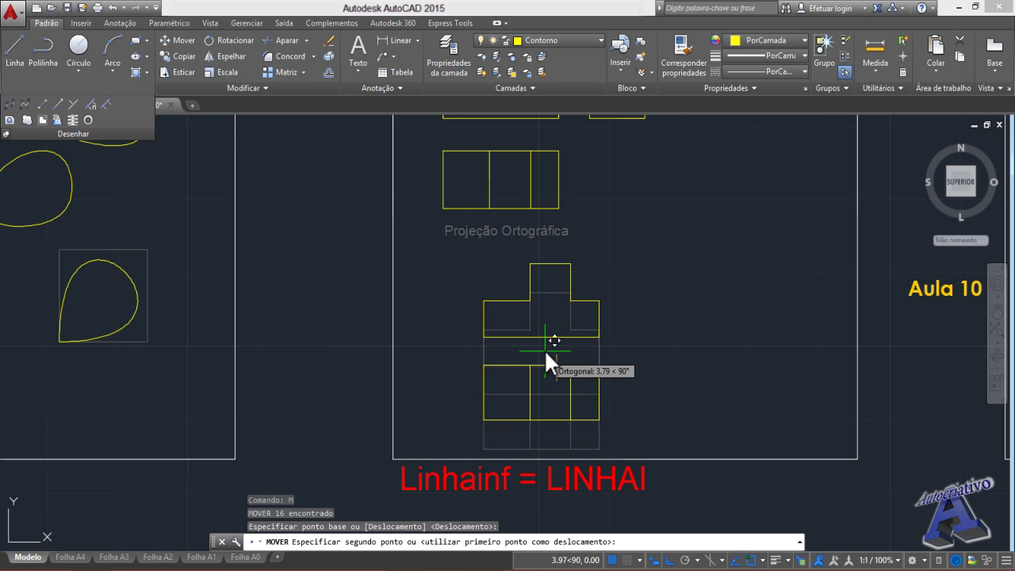
click(545, 343)
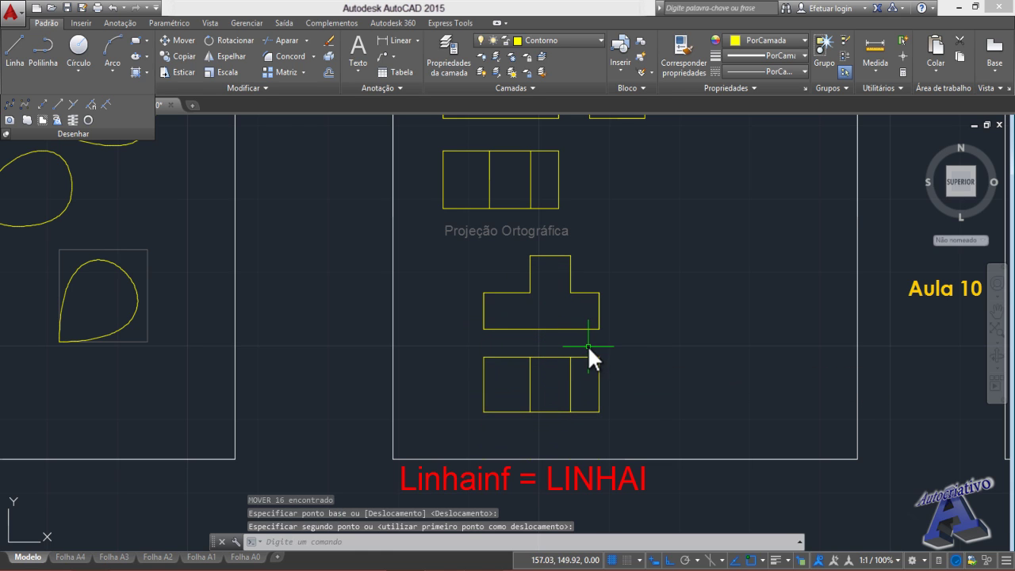
- Draw three horizontal infinite construction lines (LINHAINF, Hor) through the top edge, shoulder and base of the copied T-shaped view
scroll(588, 345, up, 2)
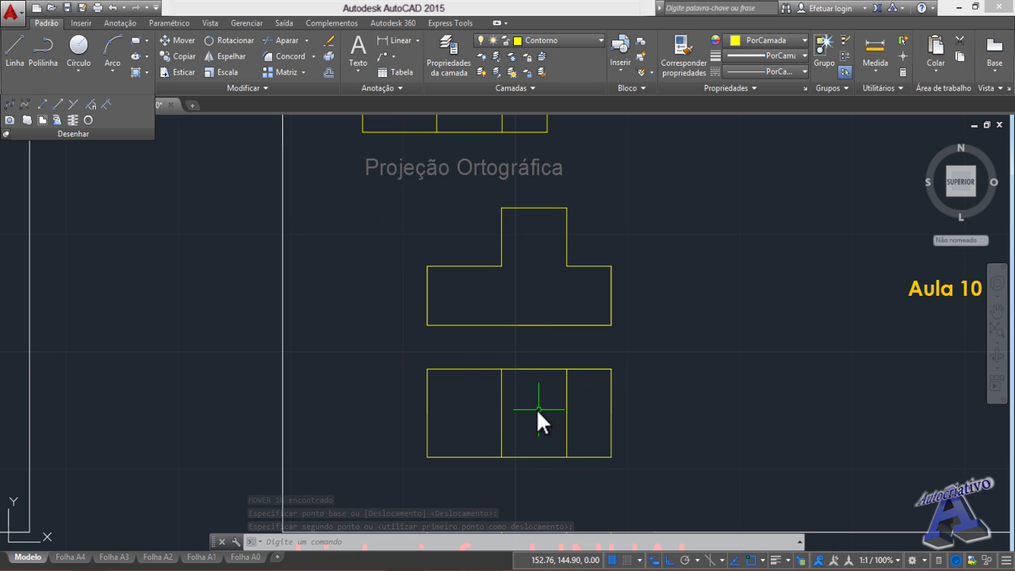
scroll(550, 413, down, 2)
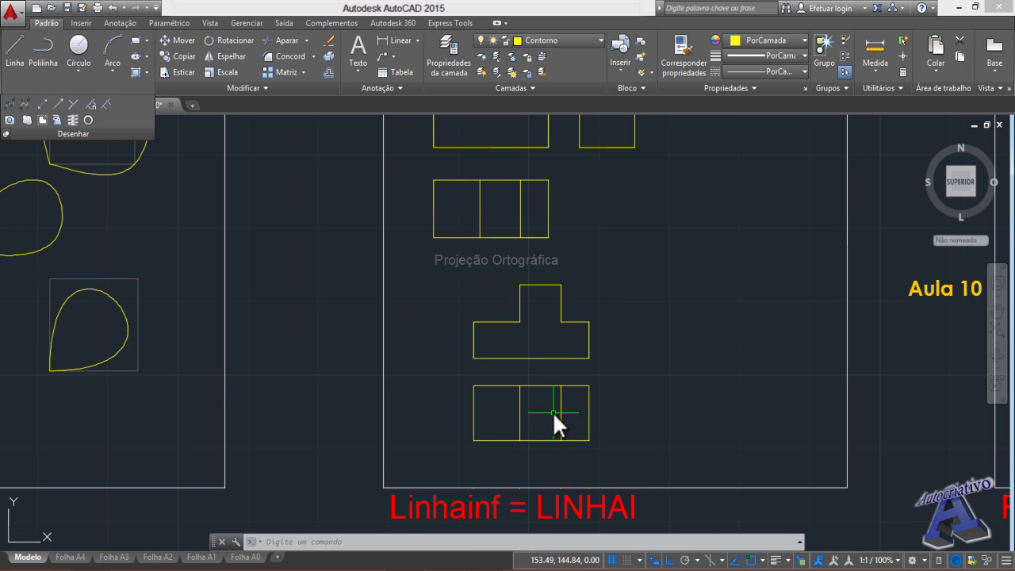
middle_drag(546, 413, 461, 424)
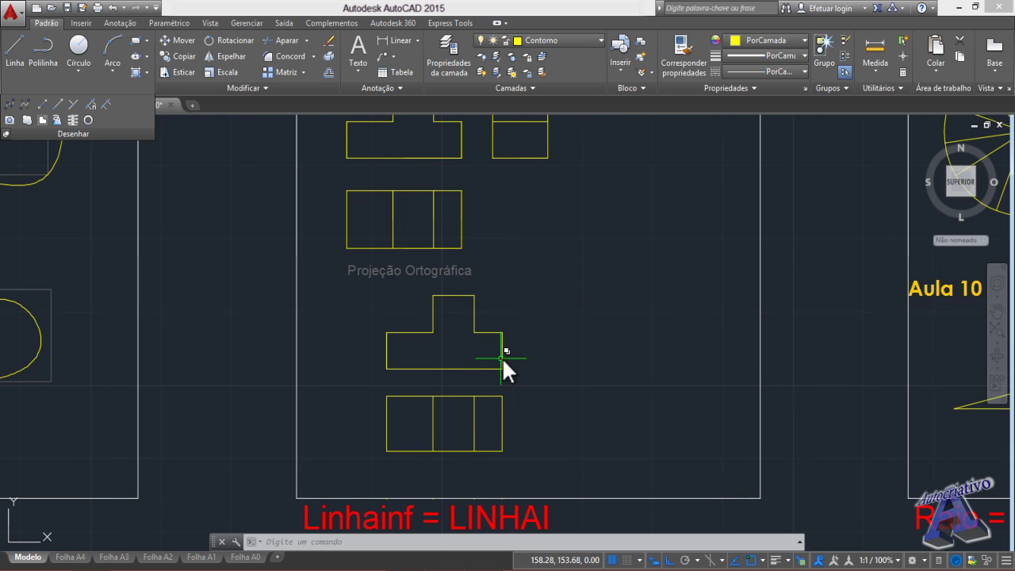
mouse_move(564, 335)
middle_down()
mouse_move(569, 364)
mouse_move(582, 371)
middle_up()
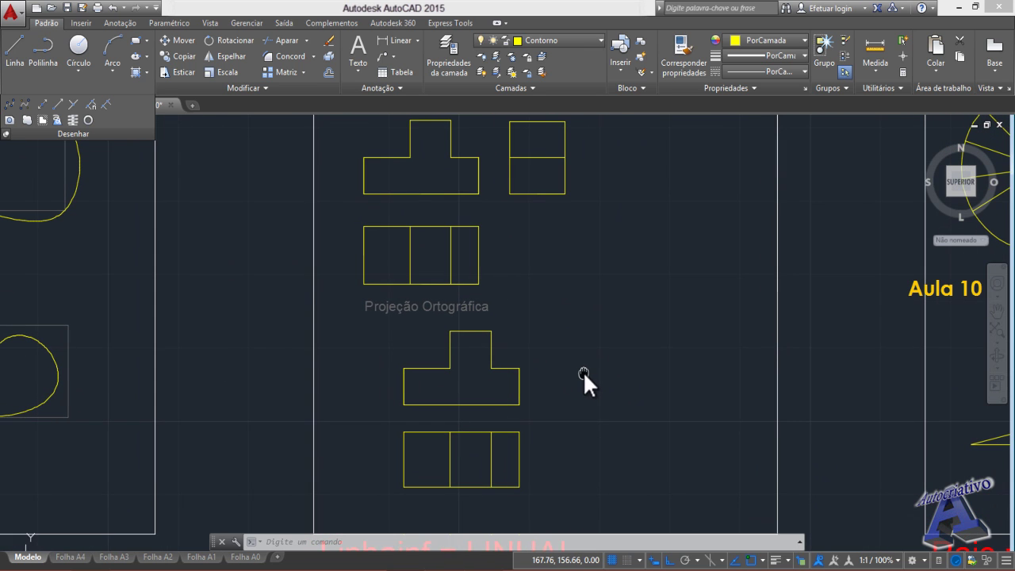
text(LINHAINF)
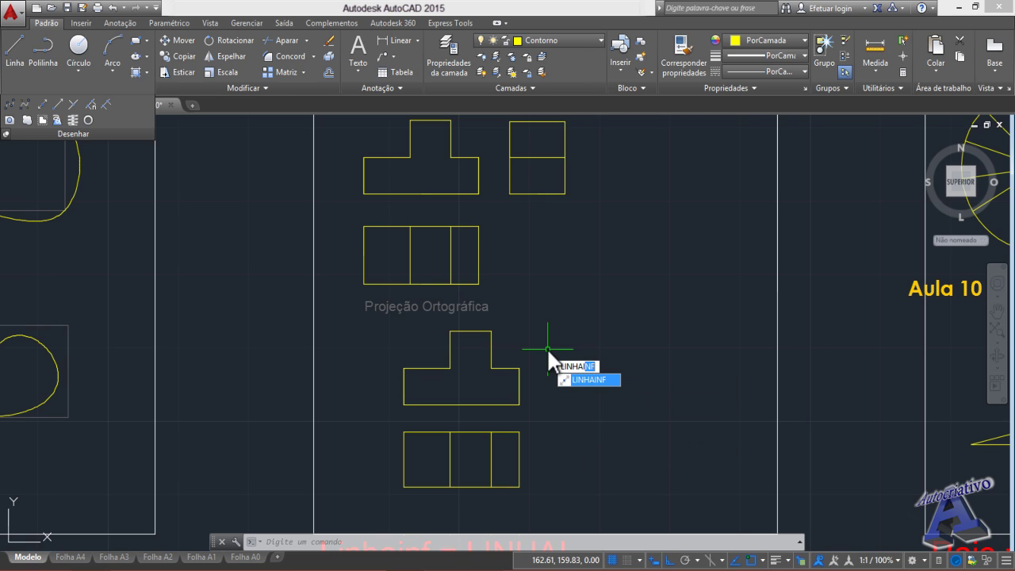
key(Return)
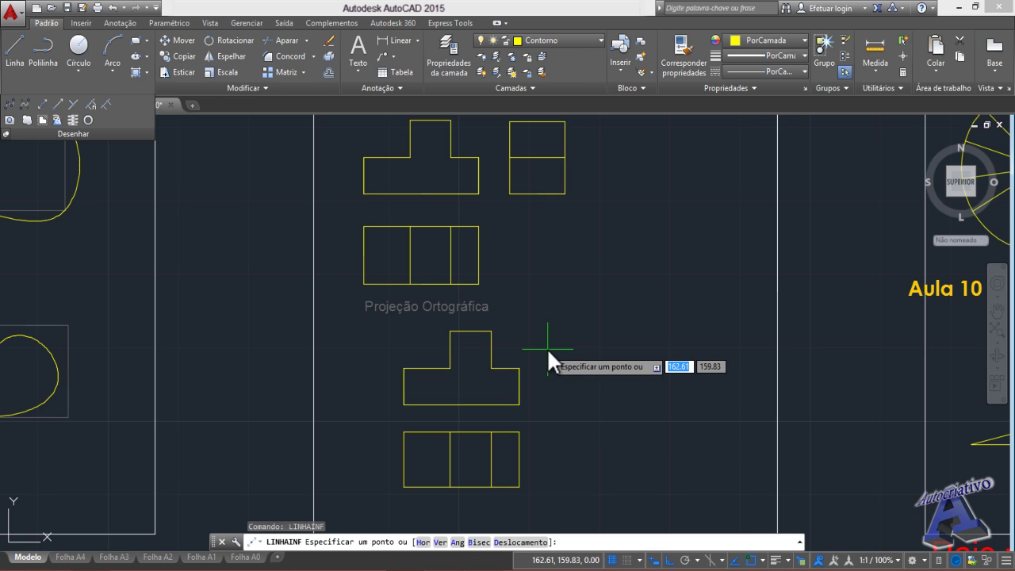
click(422, 543)
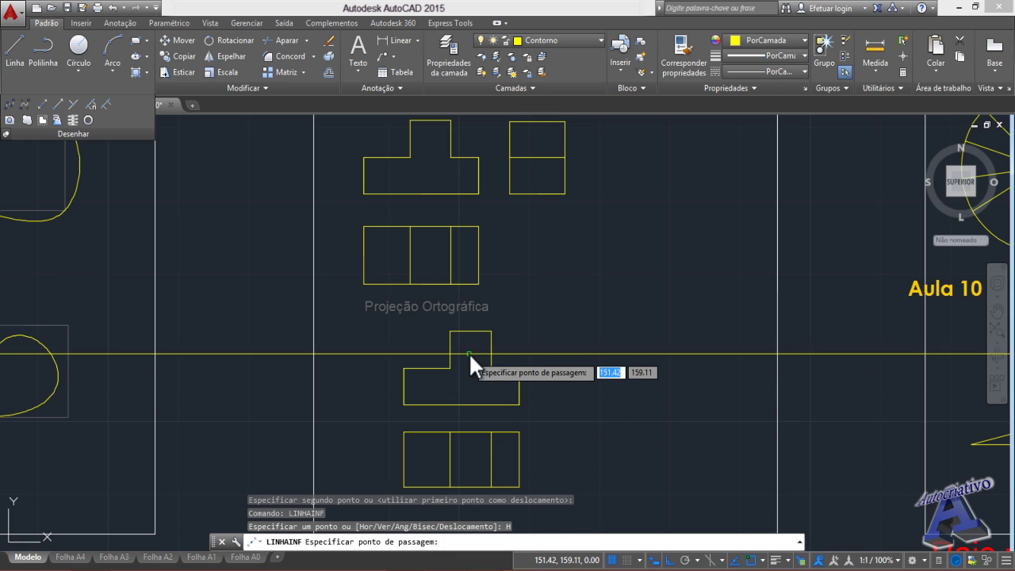
click(490, 330)
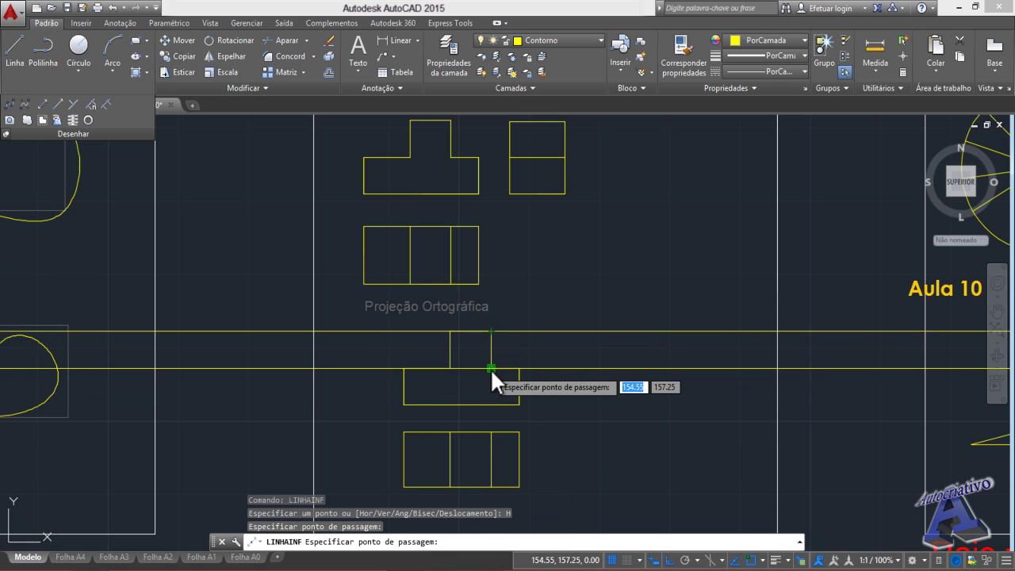
click(491, 368)
click(519, 404)
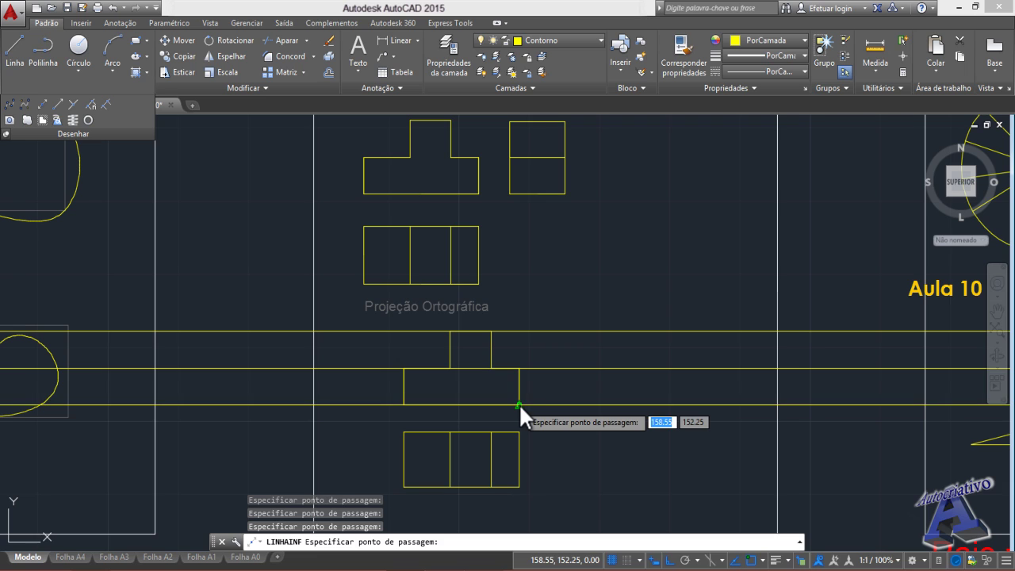
key(Escape)
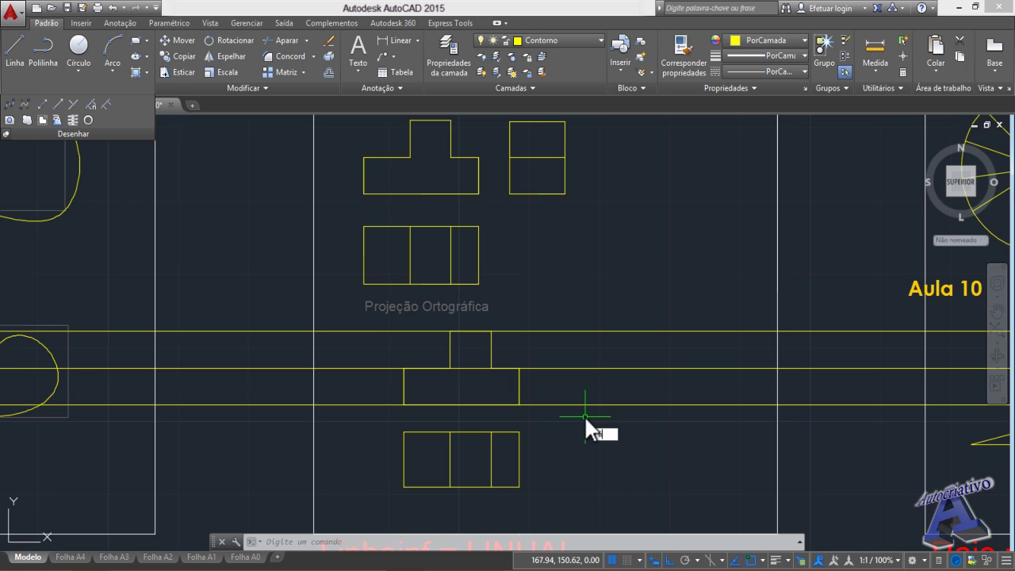
- Draw an infinite construction line at an angle of 315° through the lower right corner of the copied T-shaped view
text(LINHAINF)
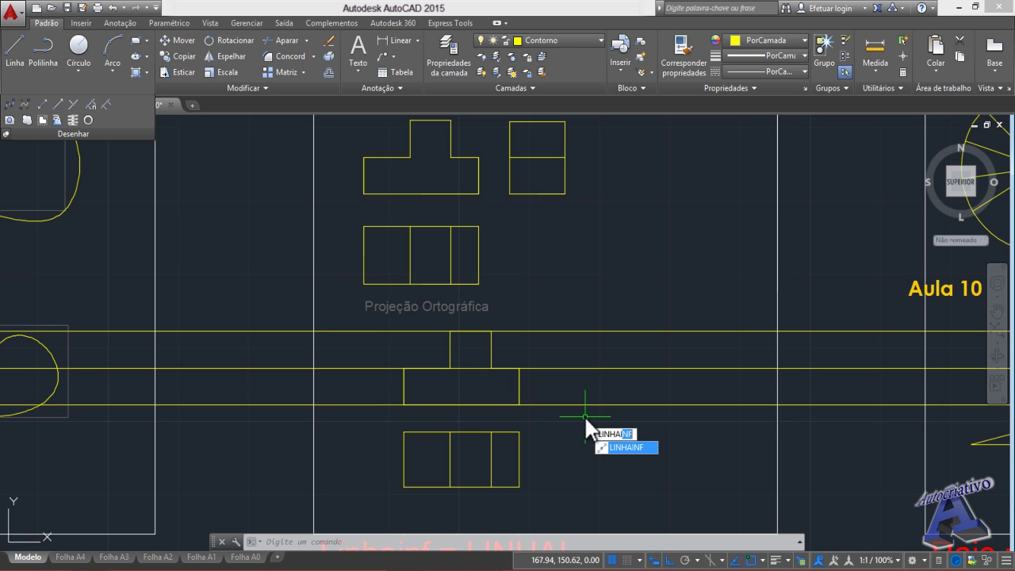
key(Return)
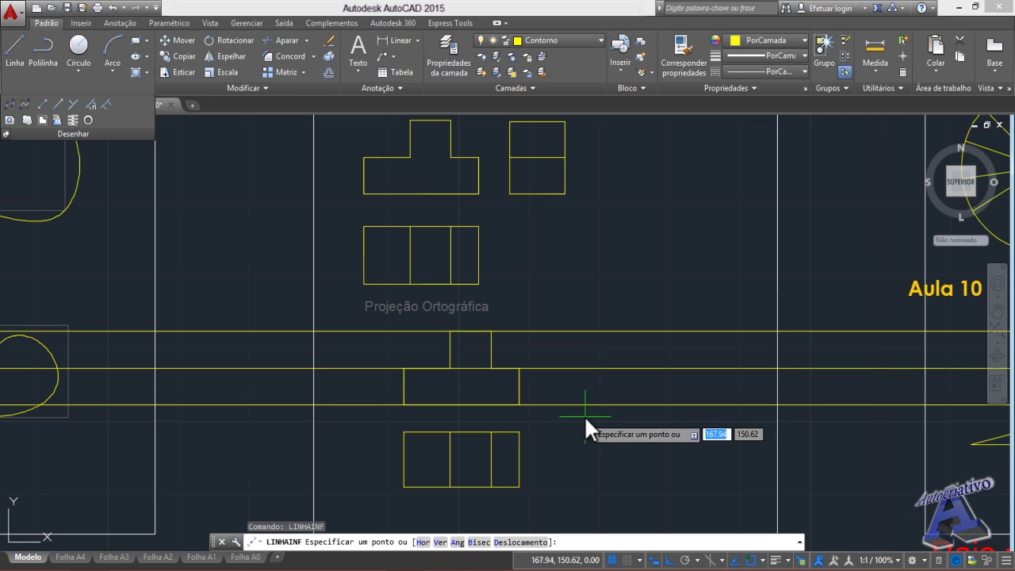
click(458, 542)
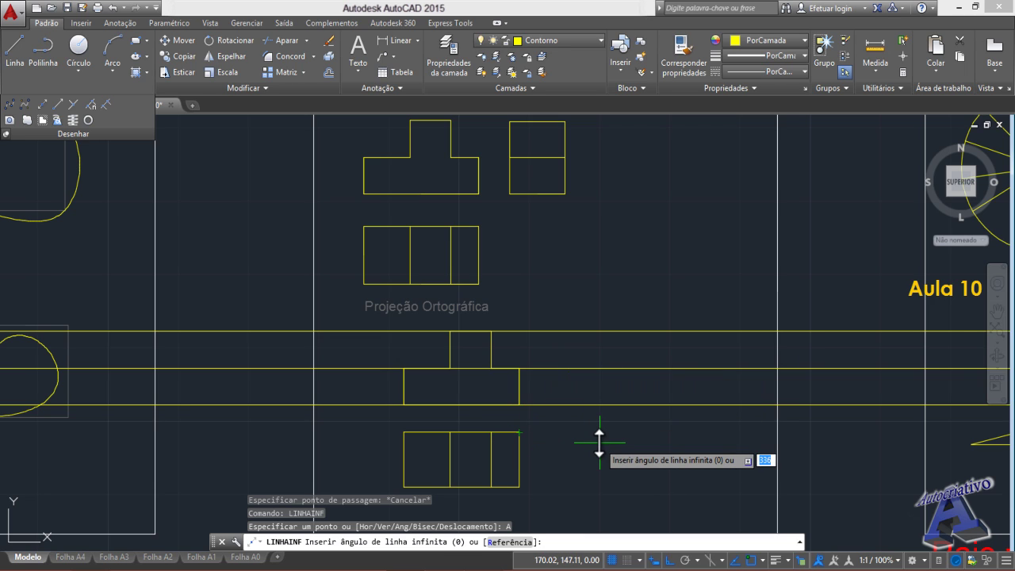
key(Return)
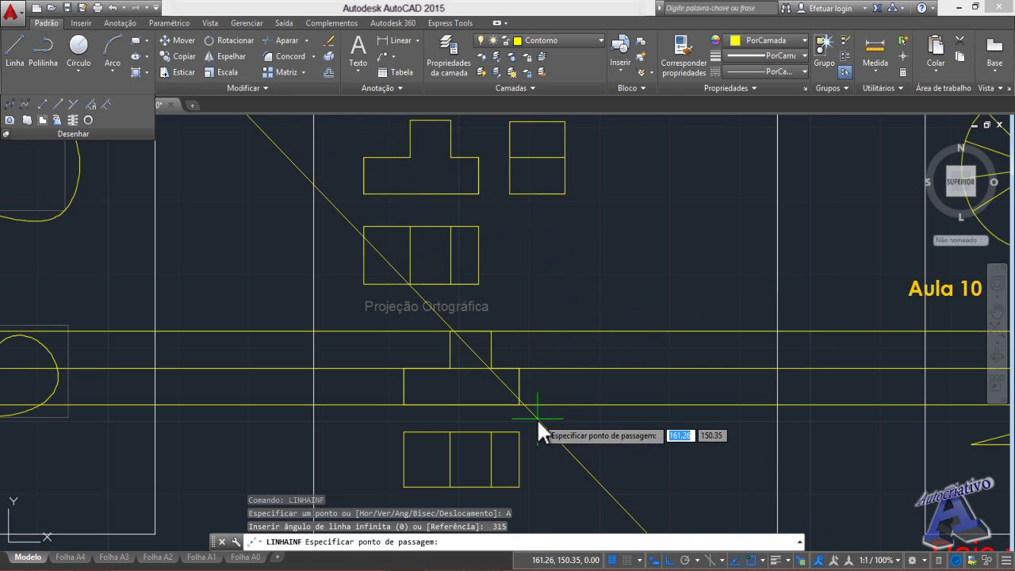
scroll(535, 419, up, 2)
middle_drag(535, 419, 553, 345)
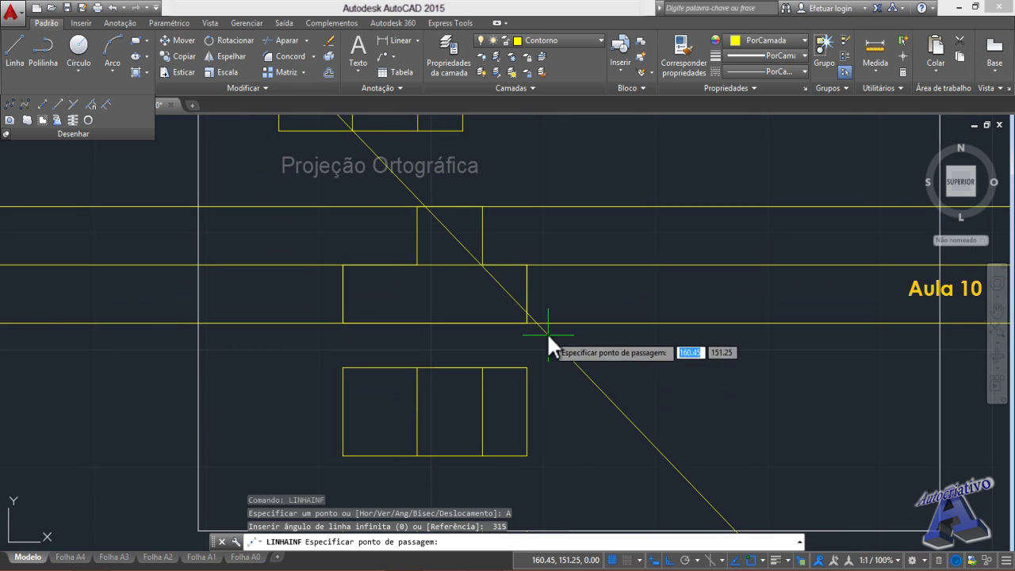
click(529, 324)
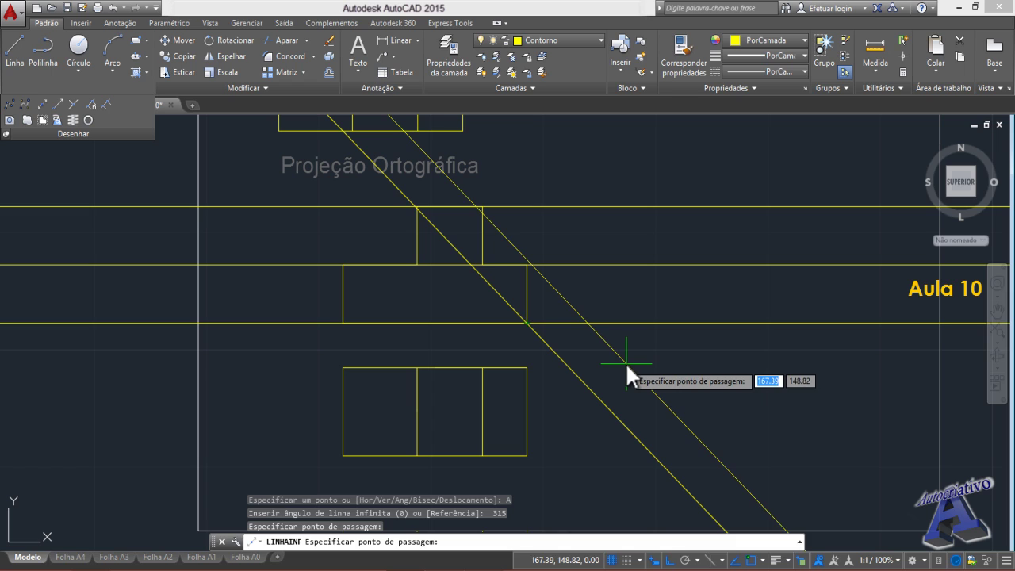
key(Escape)
- Draw two horizontal infinite construction lines (LINHAINF, Hor) through the upper and lower edges of the rectangular view below the T-shaped view
text(linha)
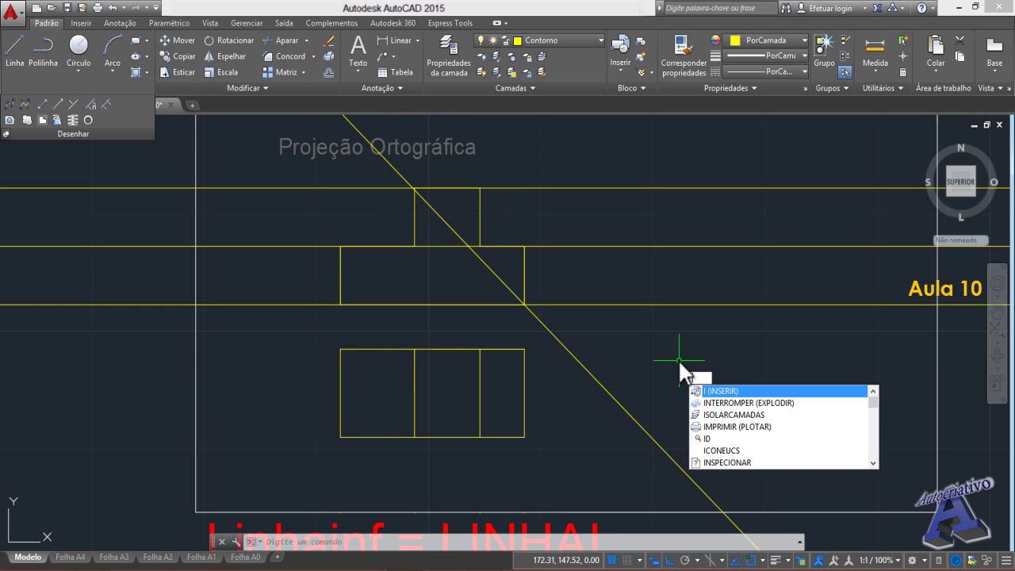
key(BackSpace)
text(LINHAS)
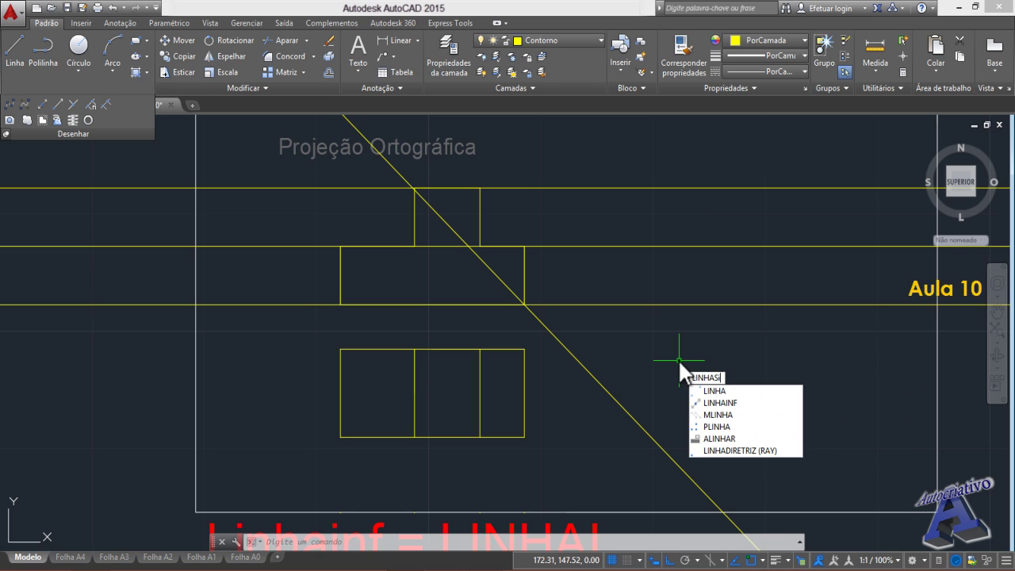
key(BackSpace)
text(INF)
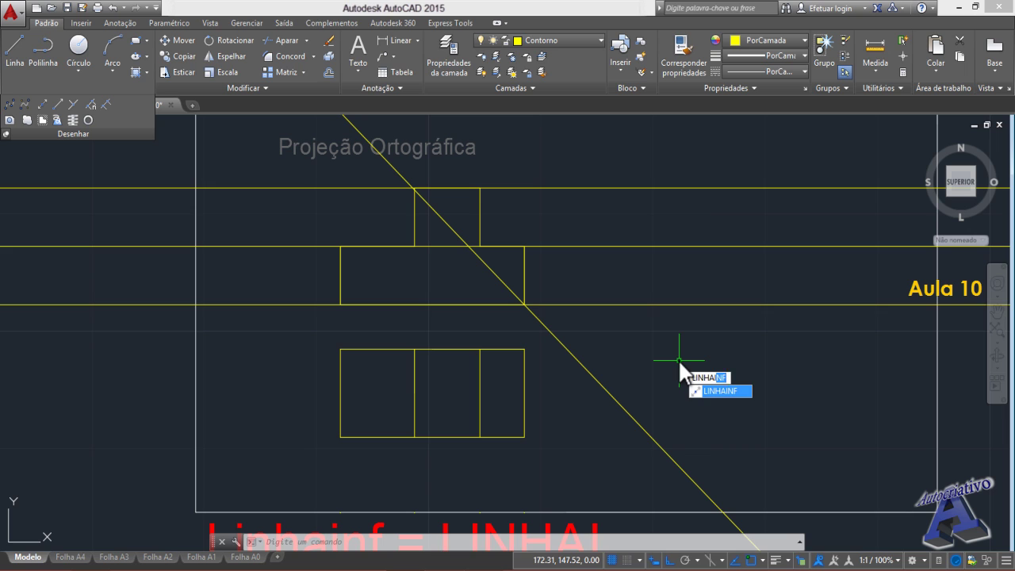
key(Return)
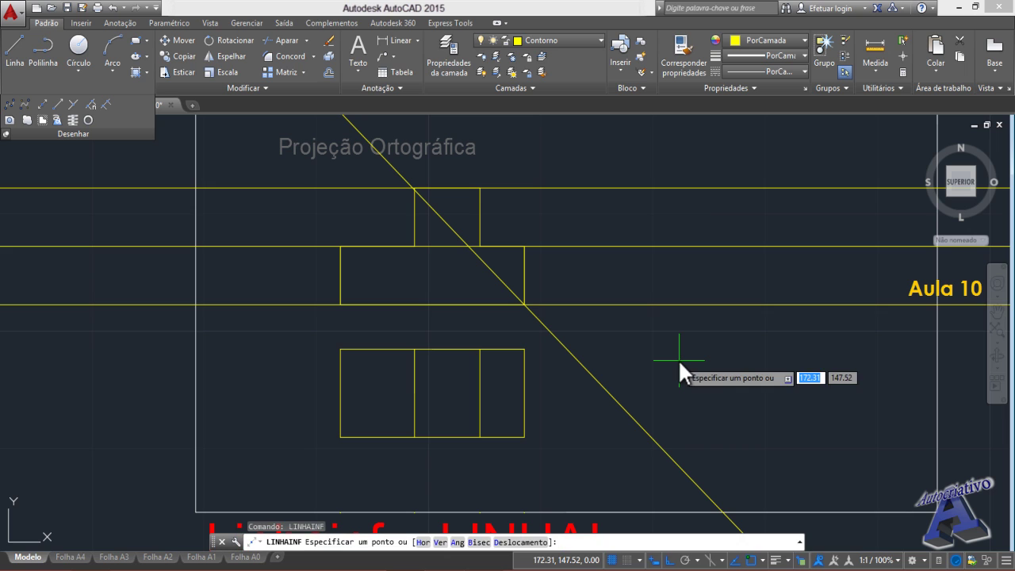
click(423, 542)
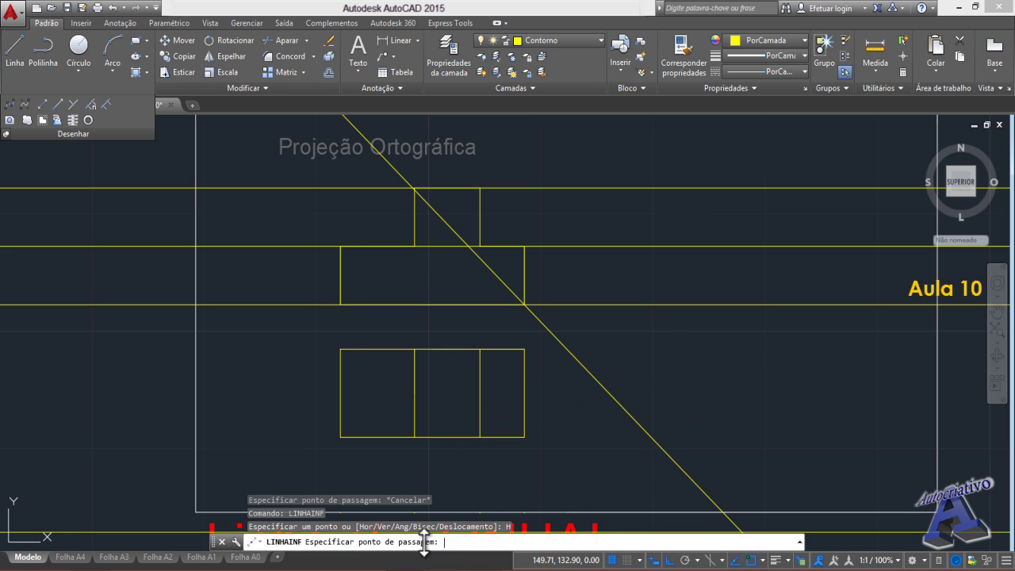
click(523, 349)
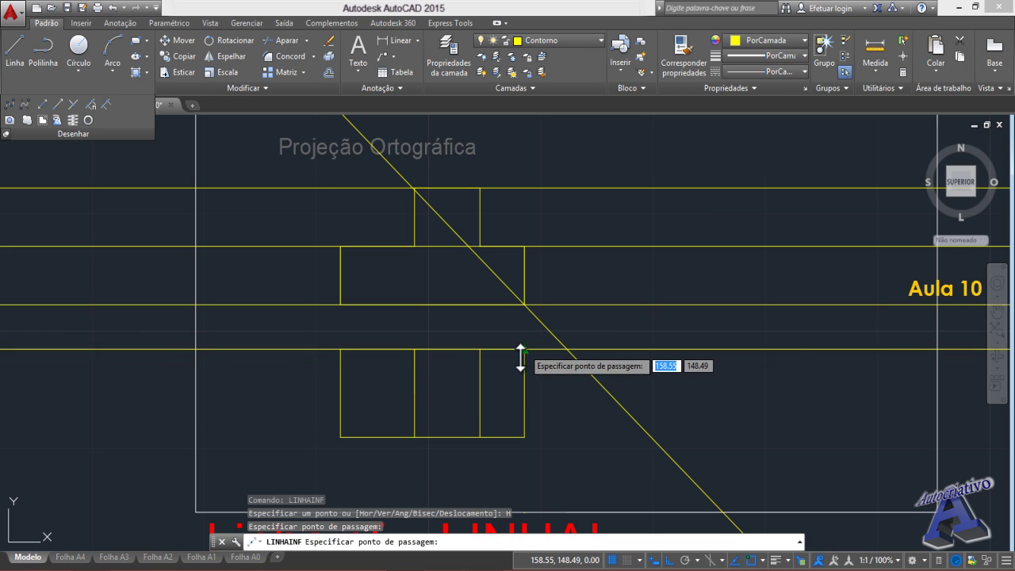
click(523, 436)
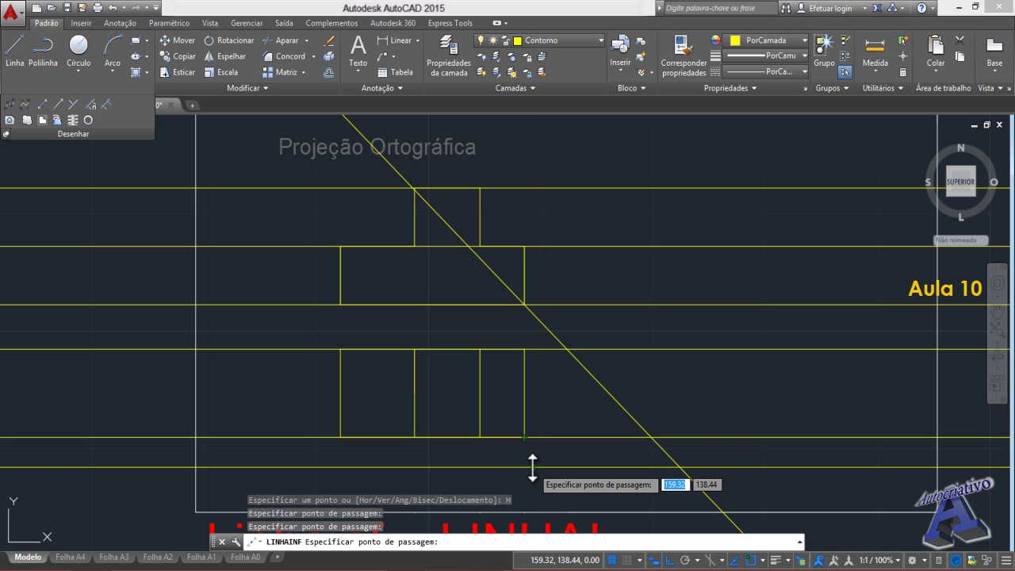
key(Escape)
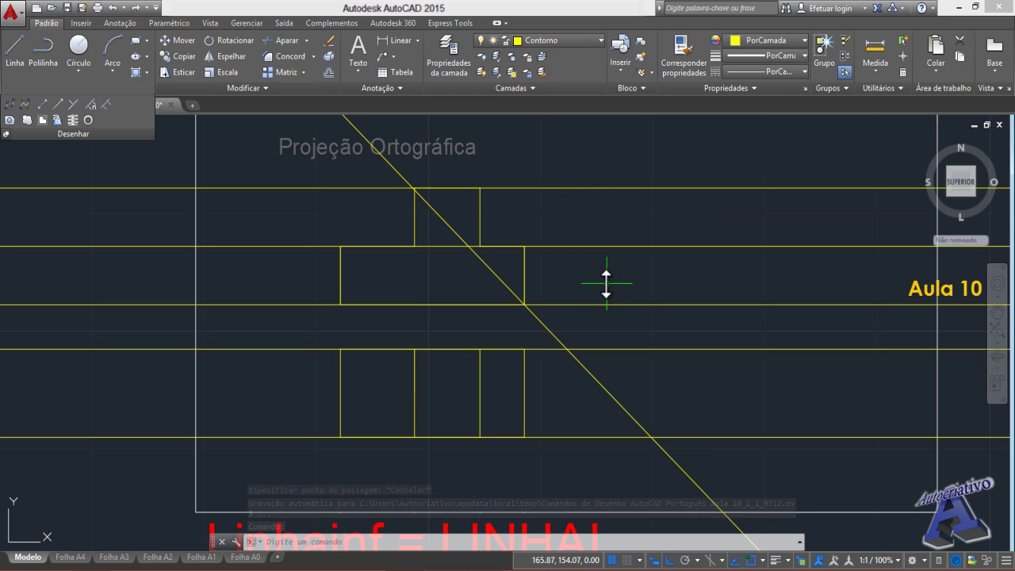
- Draw two vertical infinite construction lines (LINHAINF, Ver) where the 315° line crosses the rectangular view's two horizontal construction lines
text(LINHAI)
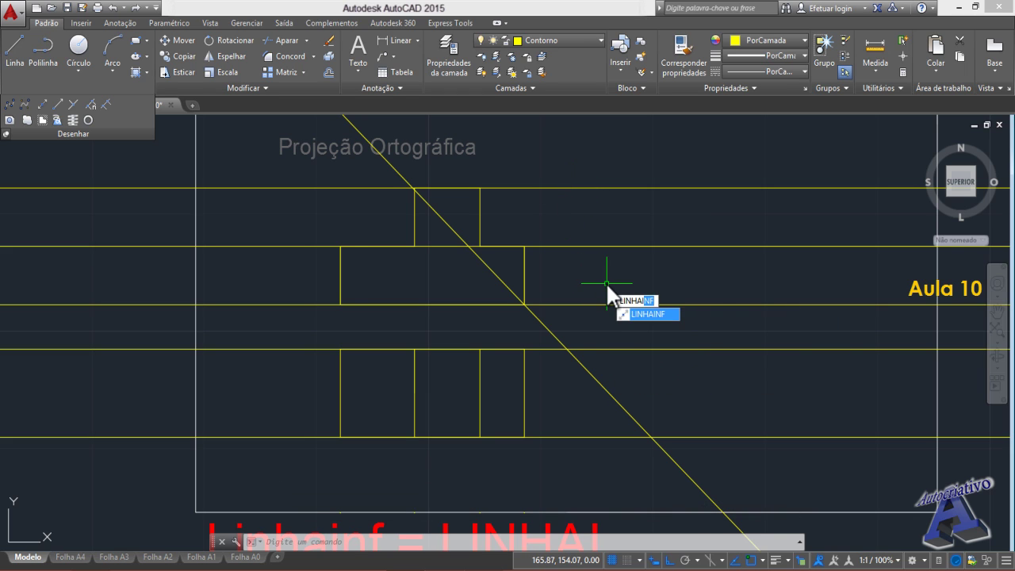
key(Return)
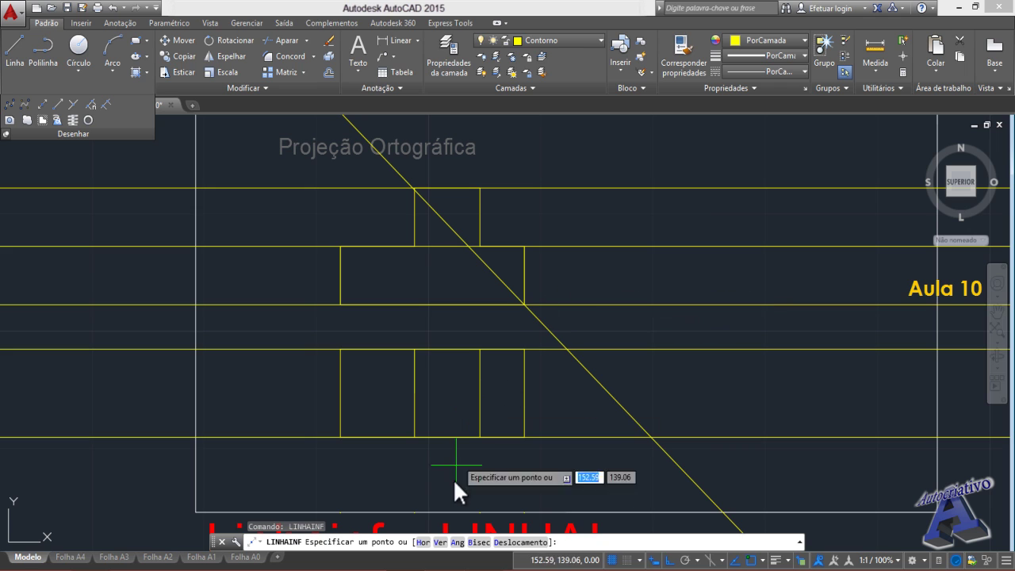
click(441, 543)
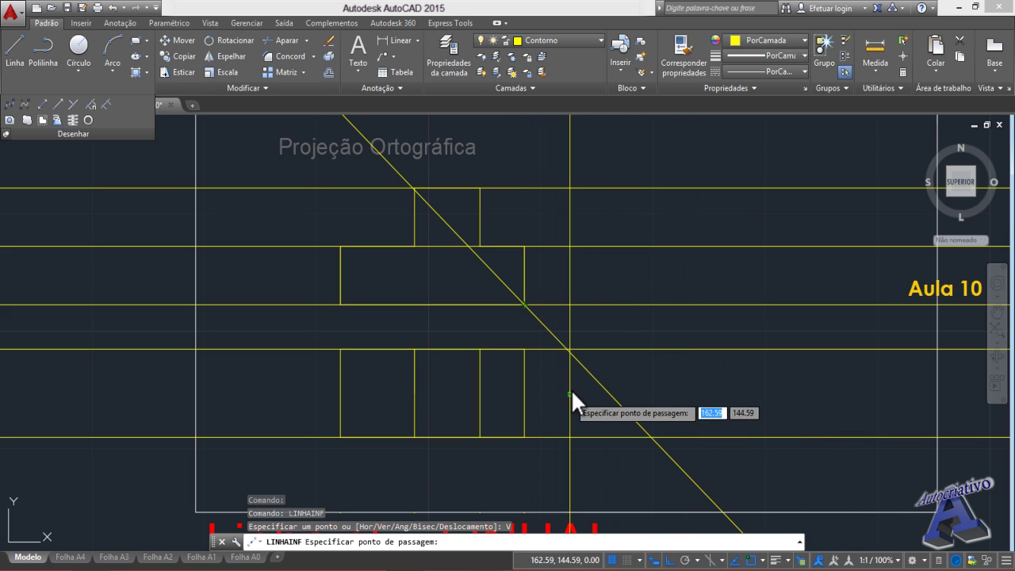
click(566, 346)
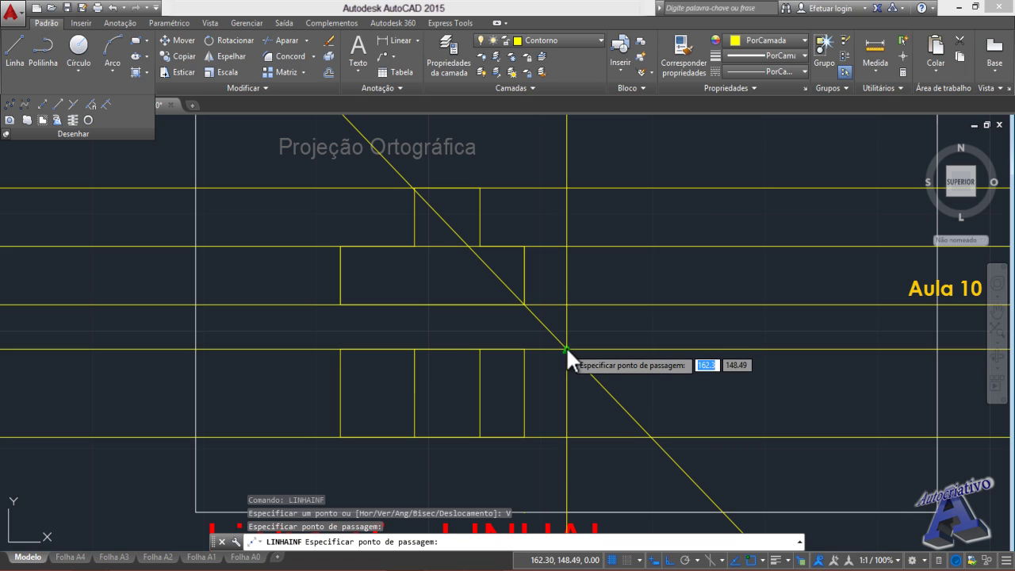
click(651, 435)
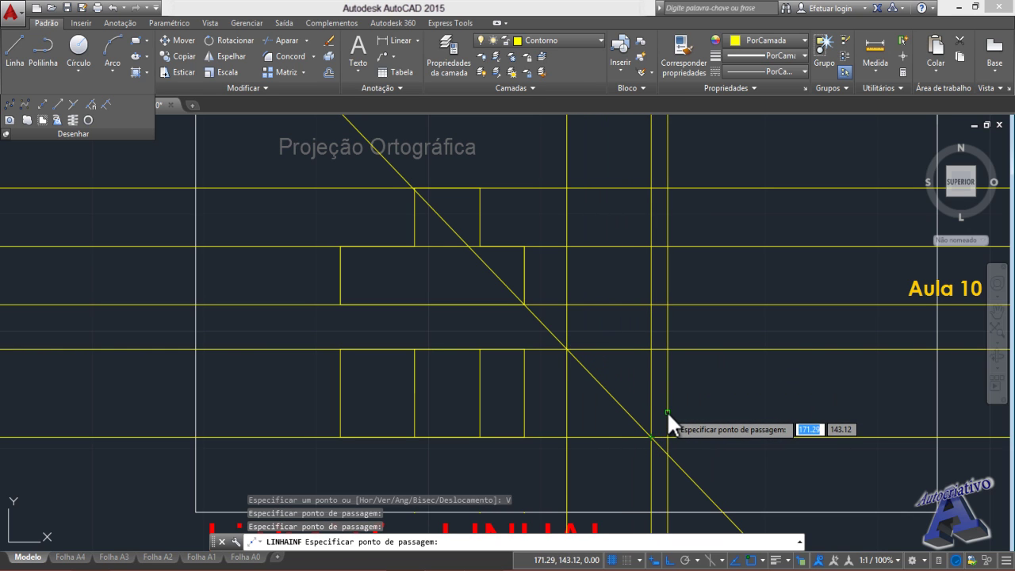
key(Escape)
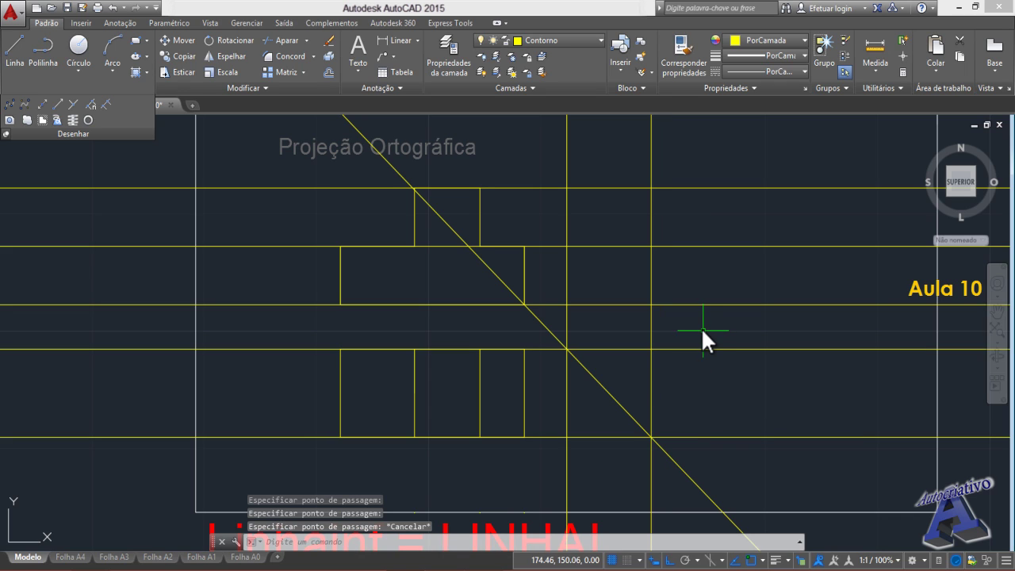
- Trim the three T-view horizontals beyond the outer vertical construction line and cut off both verticals above the topmost horizontal
text(AP)
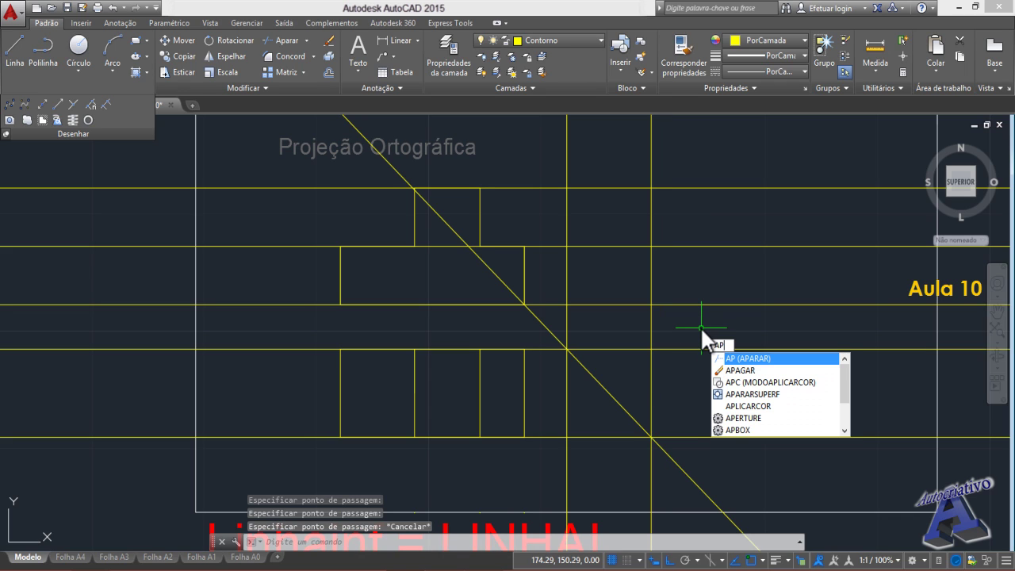
key(Return)
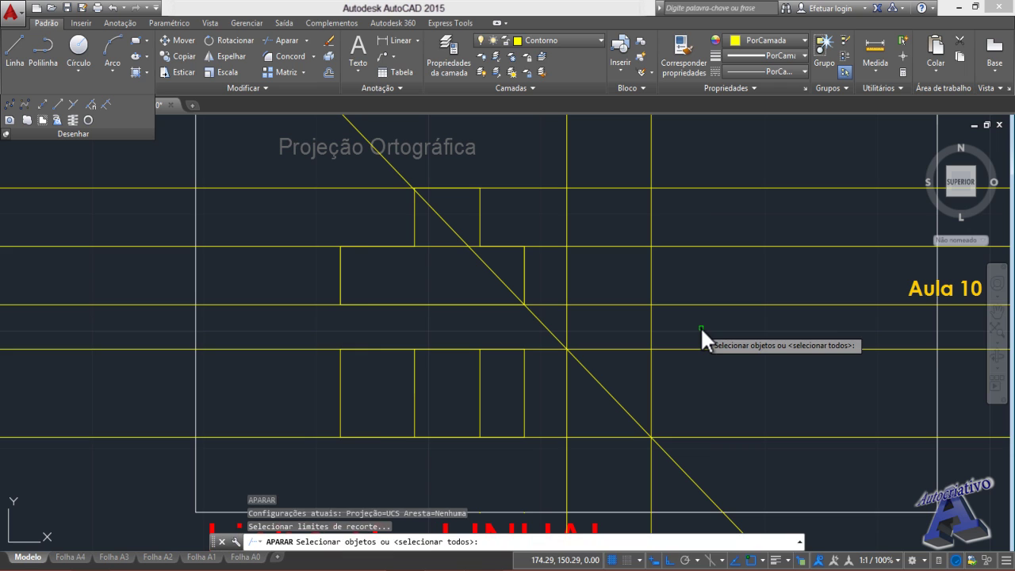
key(Return)
click(698, 319)
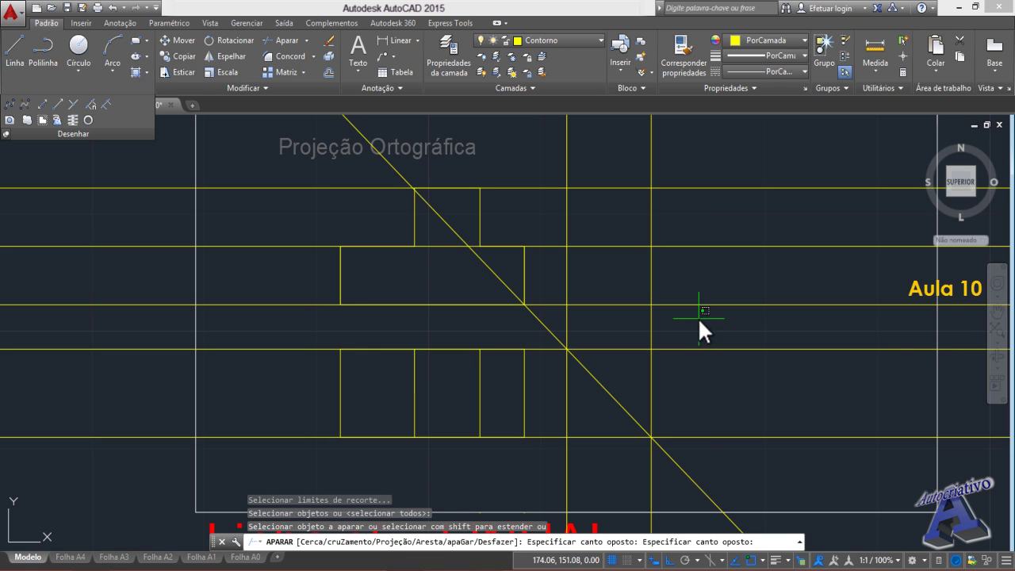
click(662, 164)
click(667, 165)
click(563, 156)
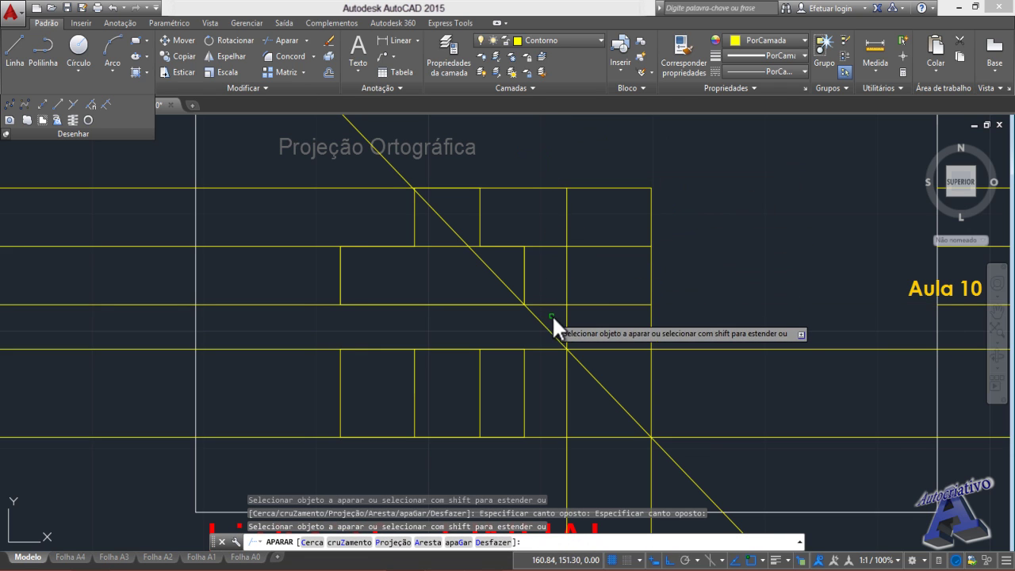
- Trim the line pieces between the T-shaped view and the new side view, and the verticals just below the side view
click(548, 334)
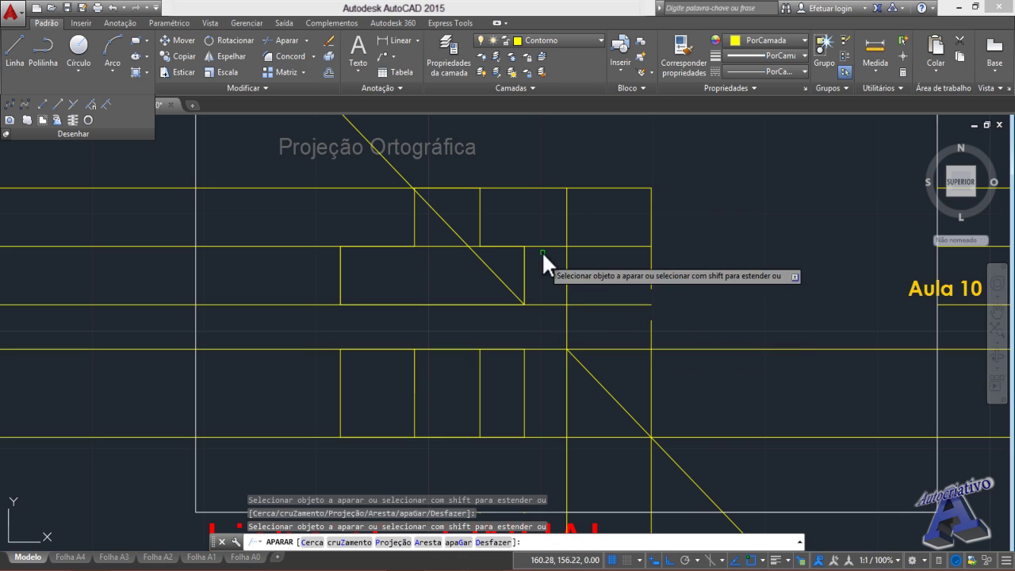
click(552, 321)
click(534, 191)
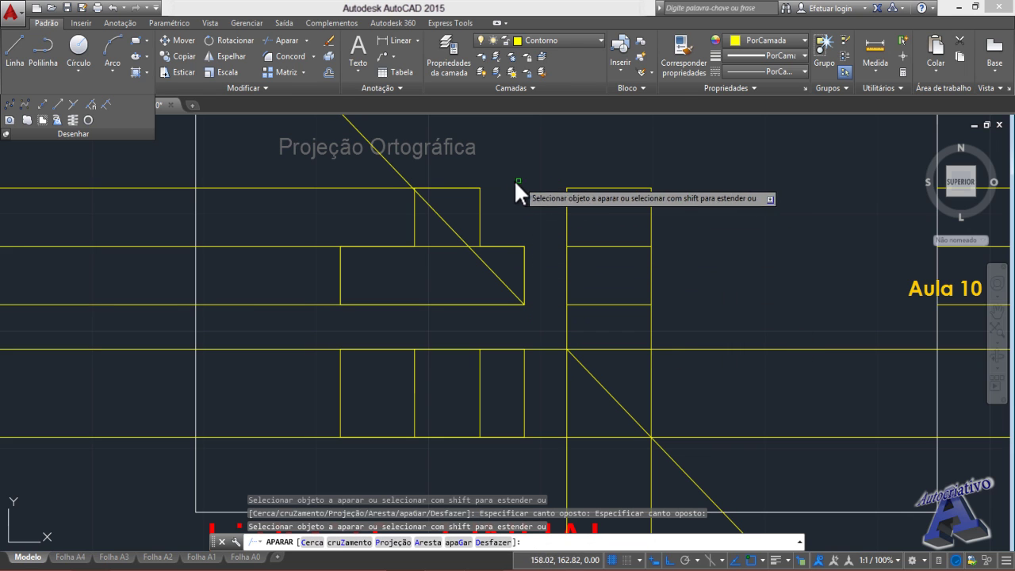
click(662, 337)
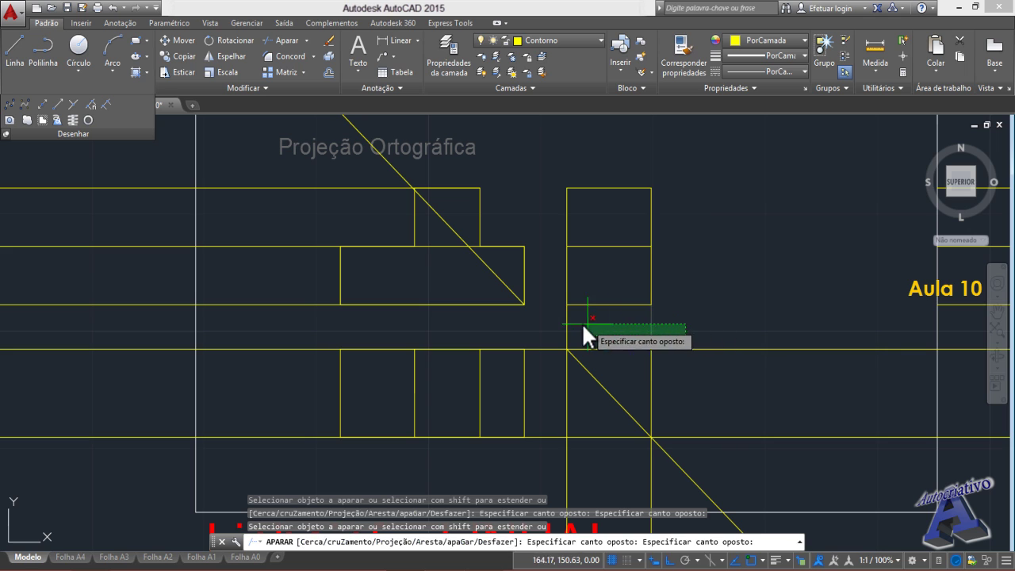
click(550, 319)
key(Escape)
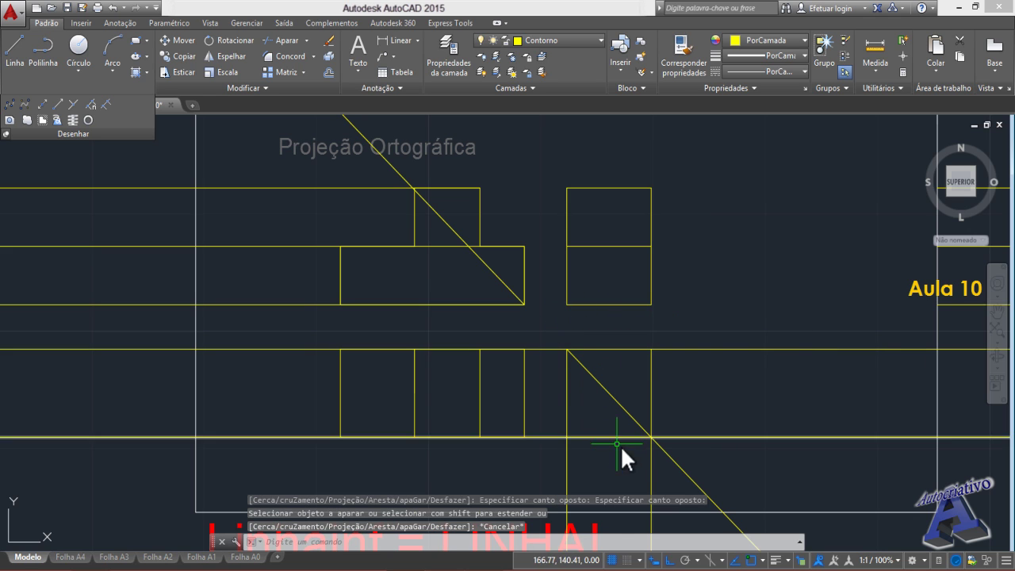
- Erase the five leftover construction lines below the side view and across the rectangular view
click(702, 468)
click(550, 340)
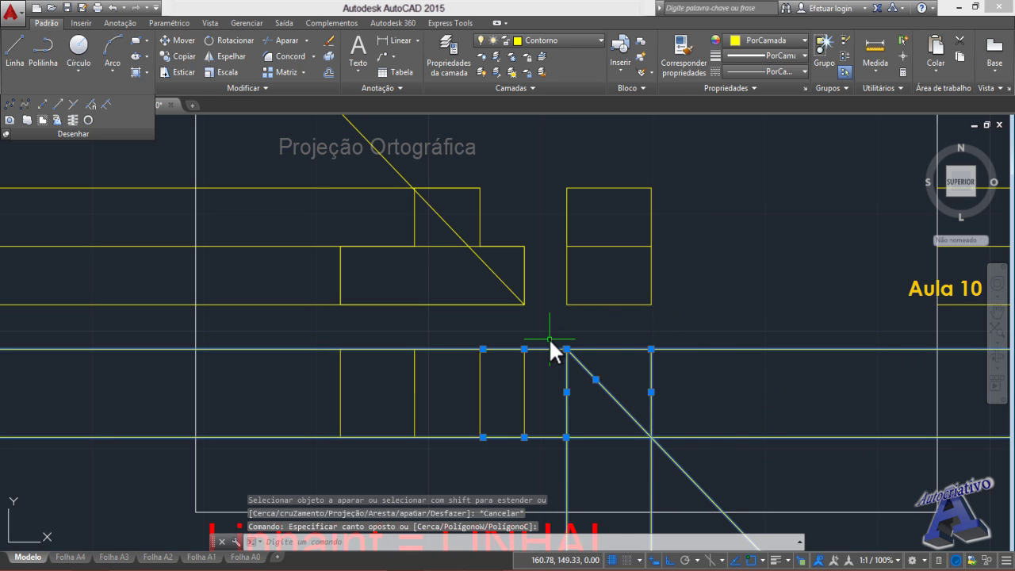
key(Delete)
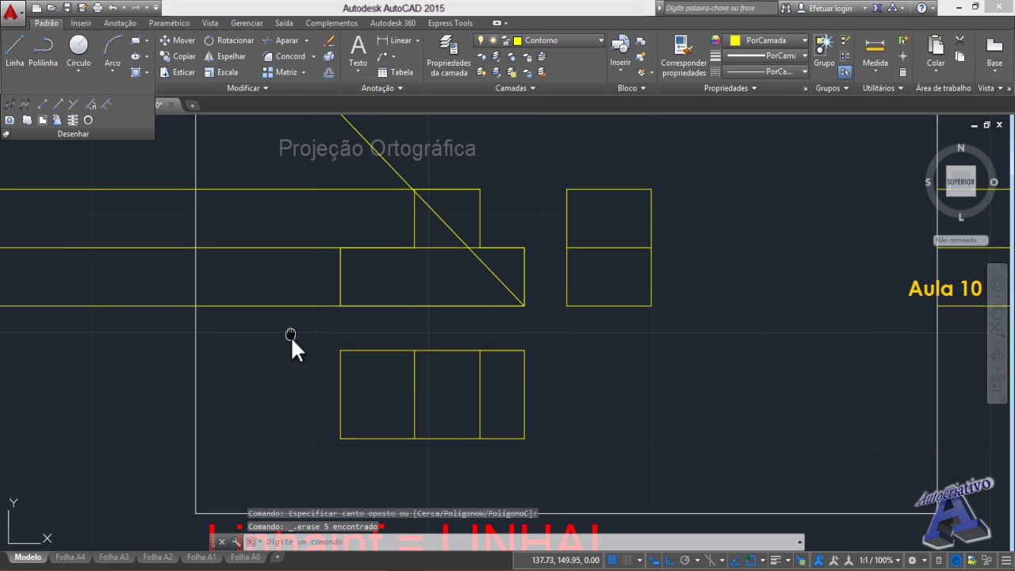
- Erase the three horizontal construction line remnants extending from the T-shaped view and the angled construction line crossing it
middle_drag(291, 336, 299, 396)
click(300, 398)
click(259, 252)
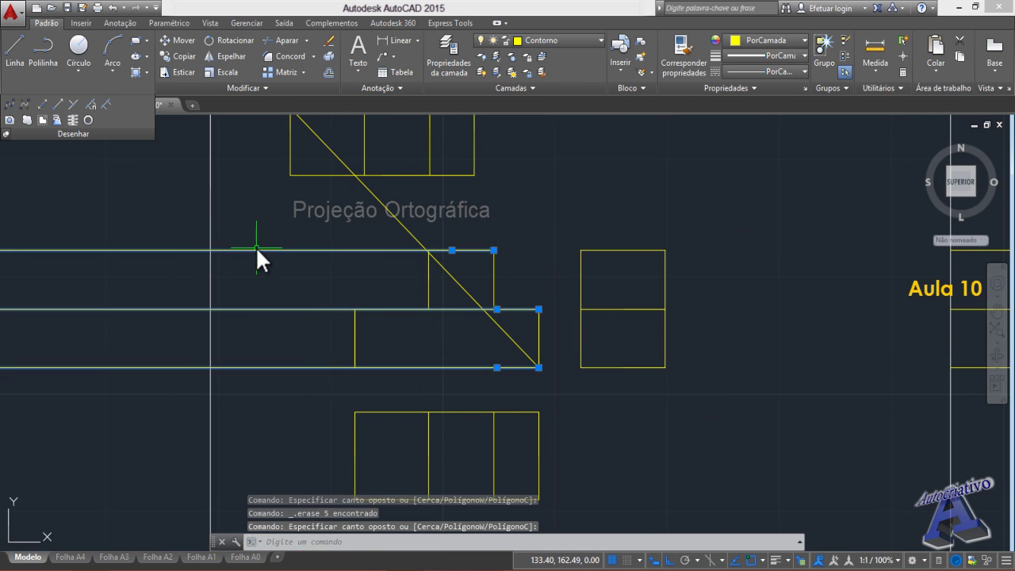
key(Delete)
click(470, 293)
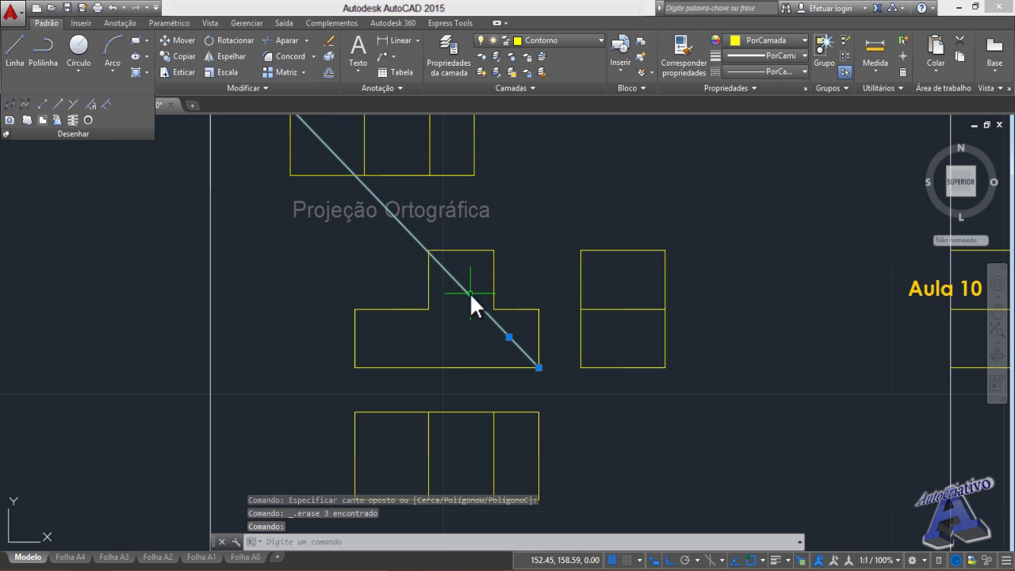
key(Delete)
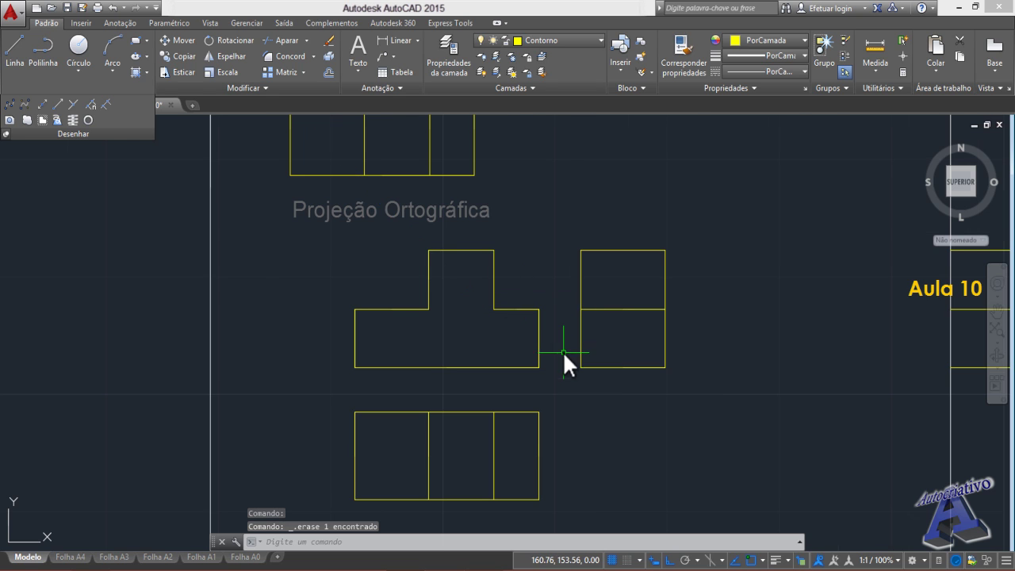
scroll(562, 358, down, 3)
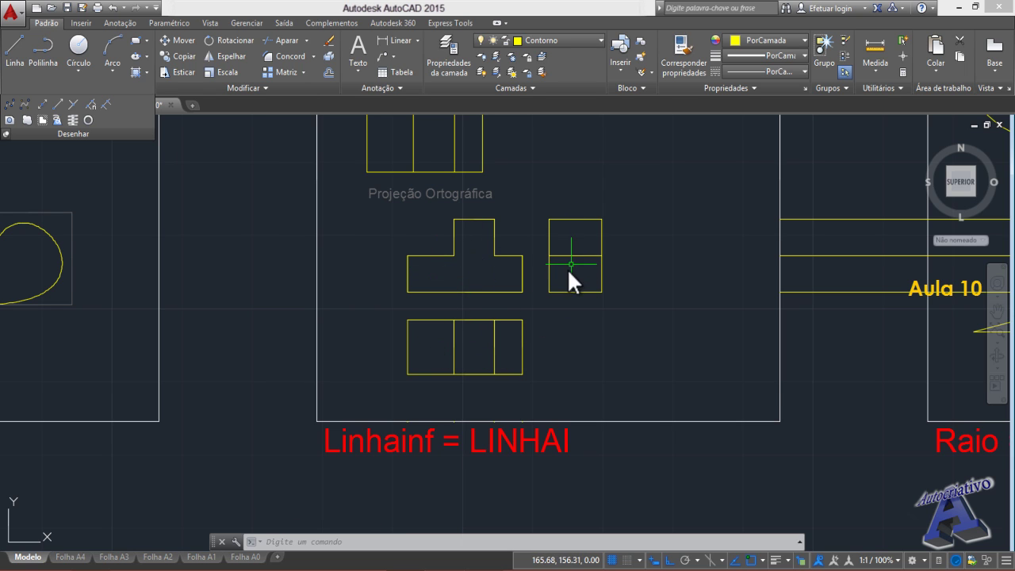
middle_drag(505, 278, 544, 335)
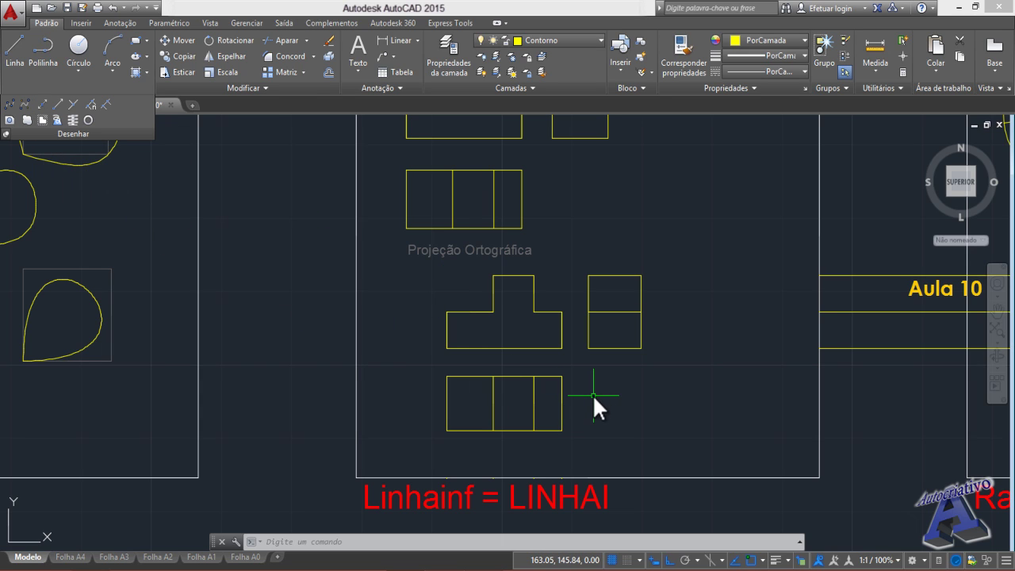
text(LINHA)
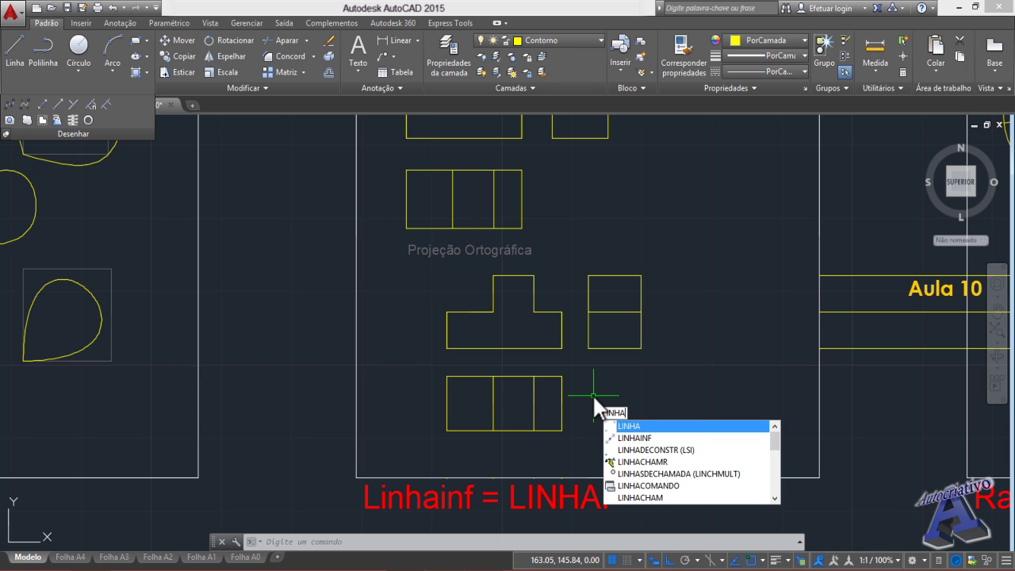
text(I)
key(Return)
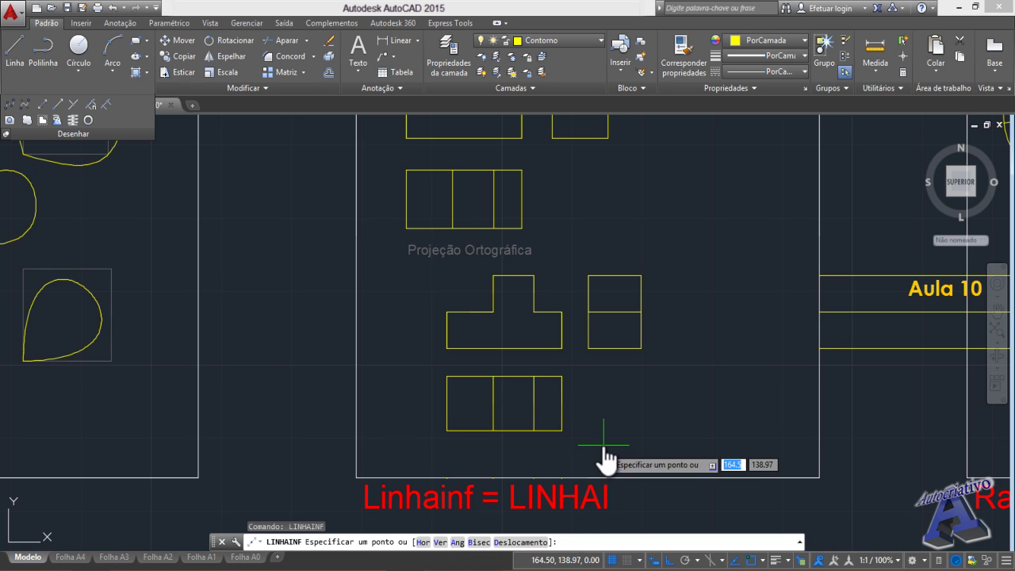
key(Escape)
- With ortho mode off, draw two lines from a shared vertex to form an angle opening sideways below the side view, upper line about 13 long at 34°
middle_drag(636, 430, 484, 422)
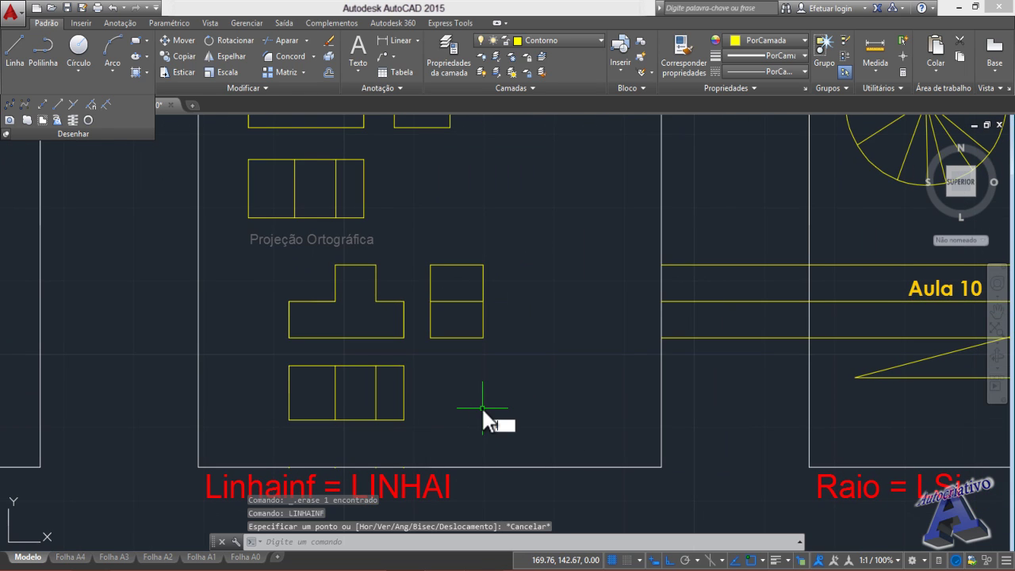
text(l)
key(Return)
scroll(481, 407, up, 2)
click(505, 400)
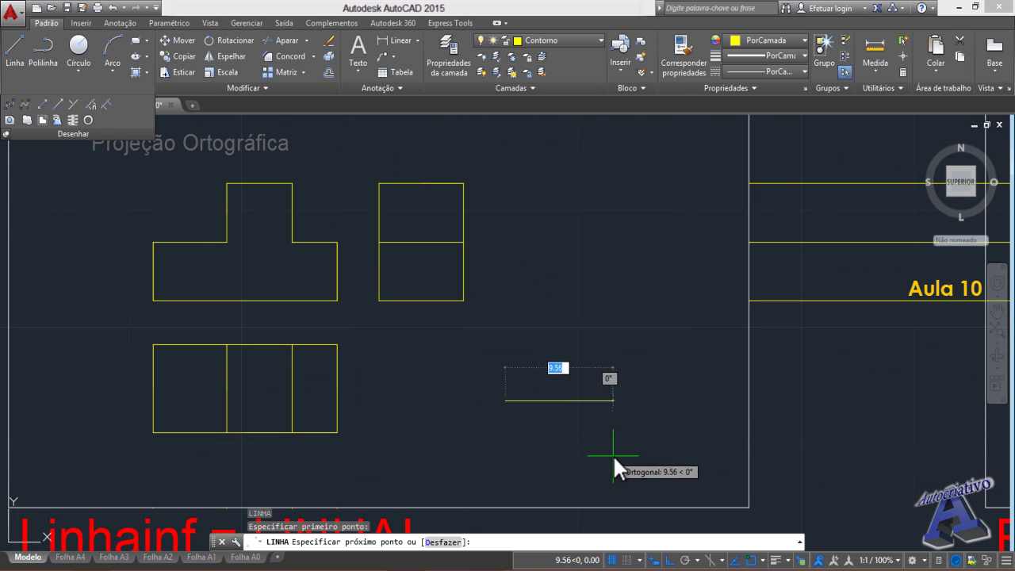
key(F8)
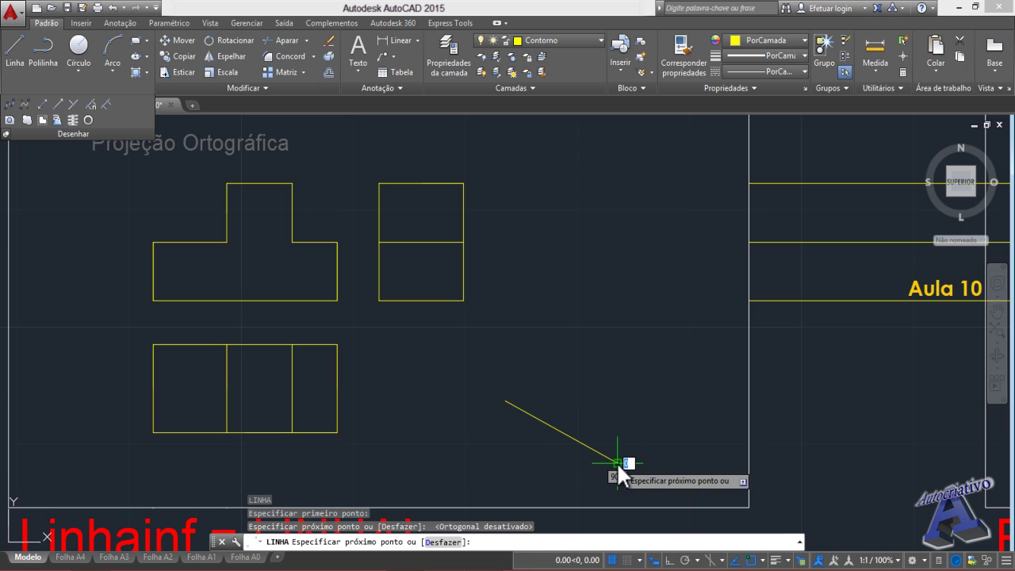
click(617, 463)
key(Return)
key(Return)
click(506, 401)
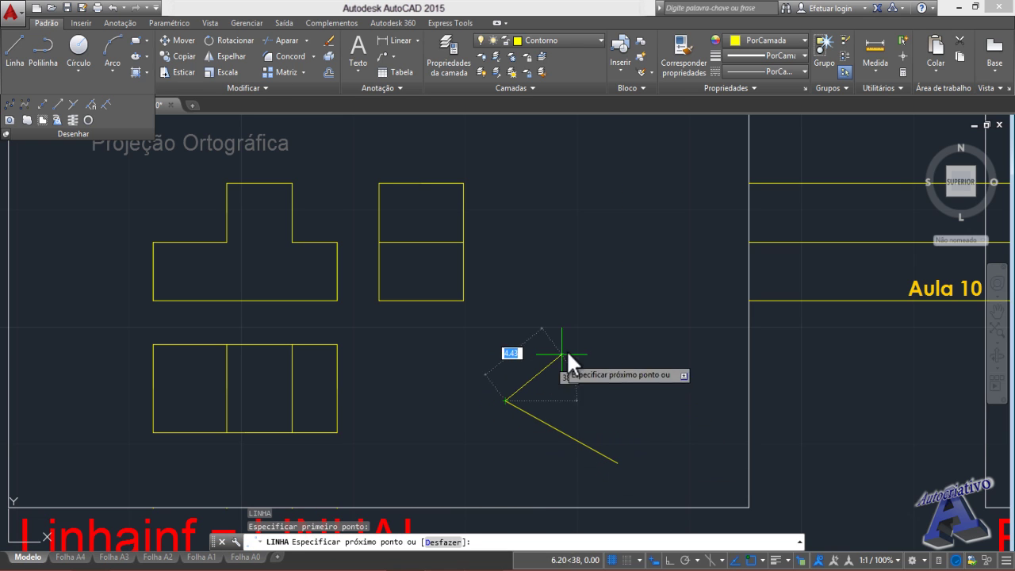
click(626, 314)
key(Return)
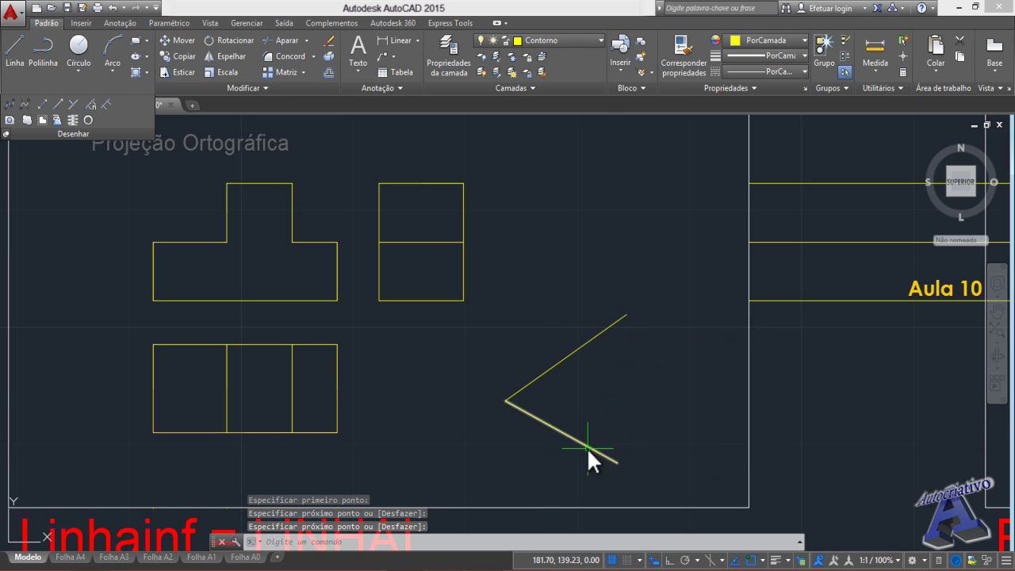
key(Return)
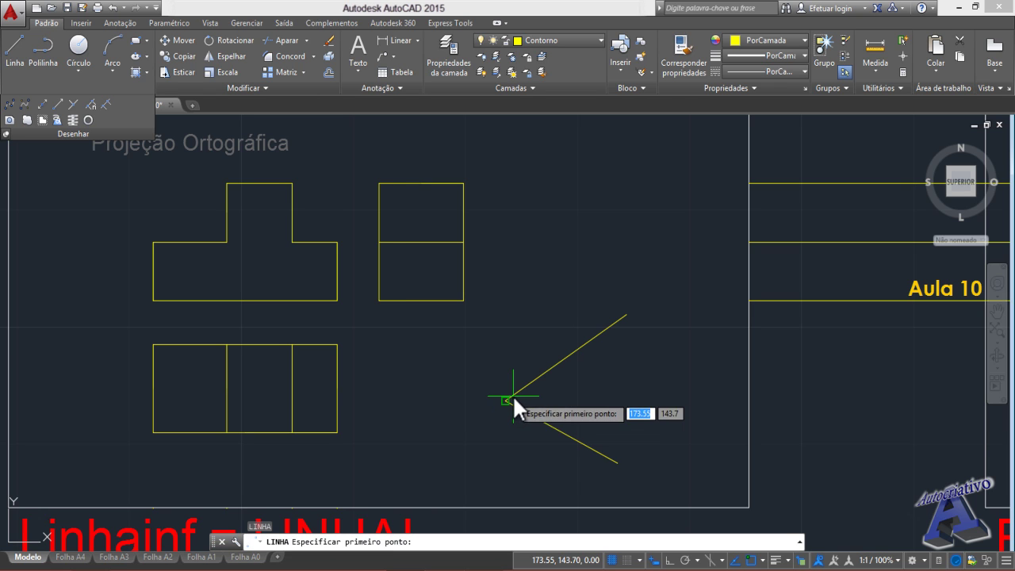
click(505, 400)
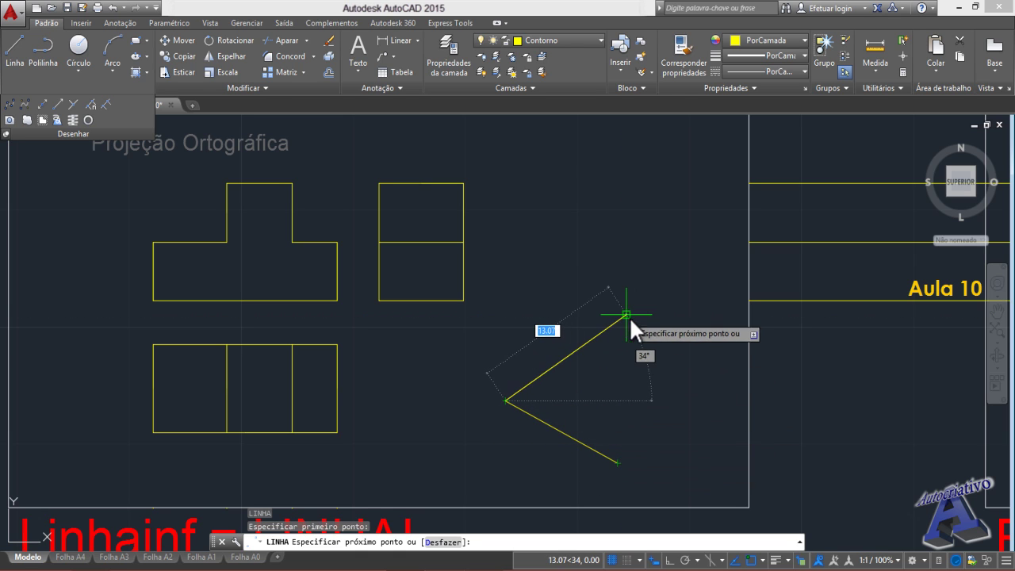
key(Escape)
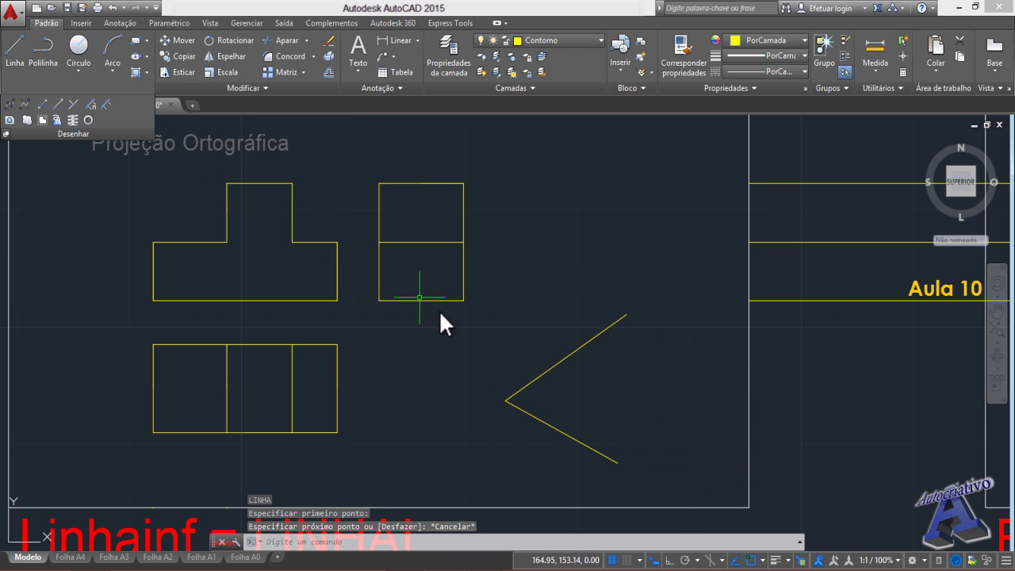
- Draw a bisecting infinite construction line through the angle's vertex, using the ends of its lower and upper lines as start and end points
text(LINHAINF)
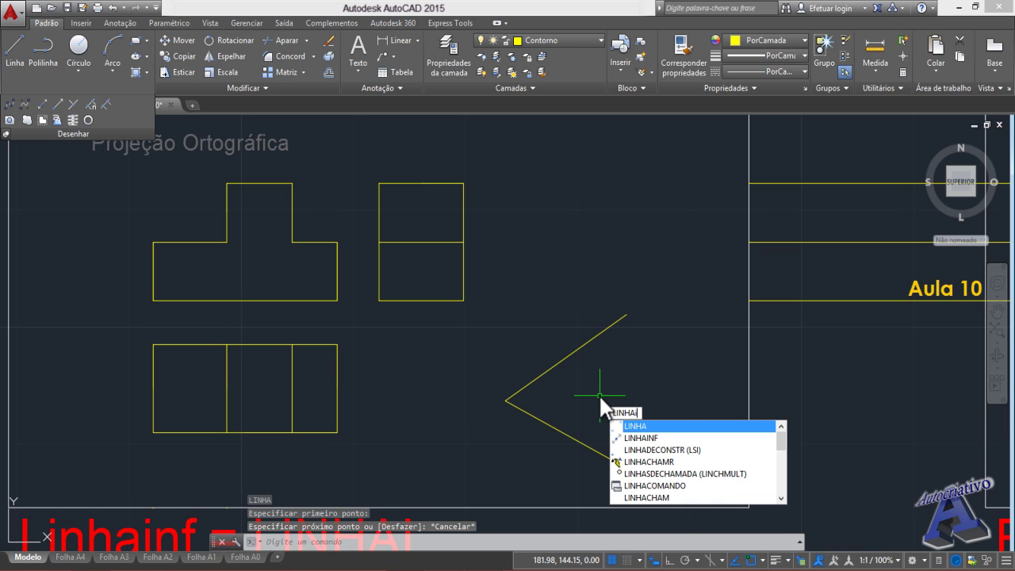
key(Return)
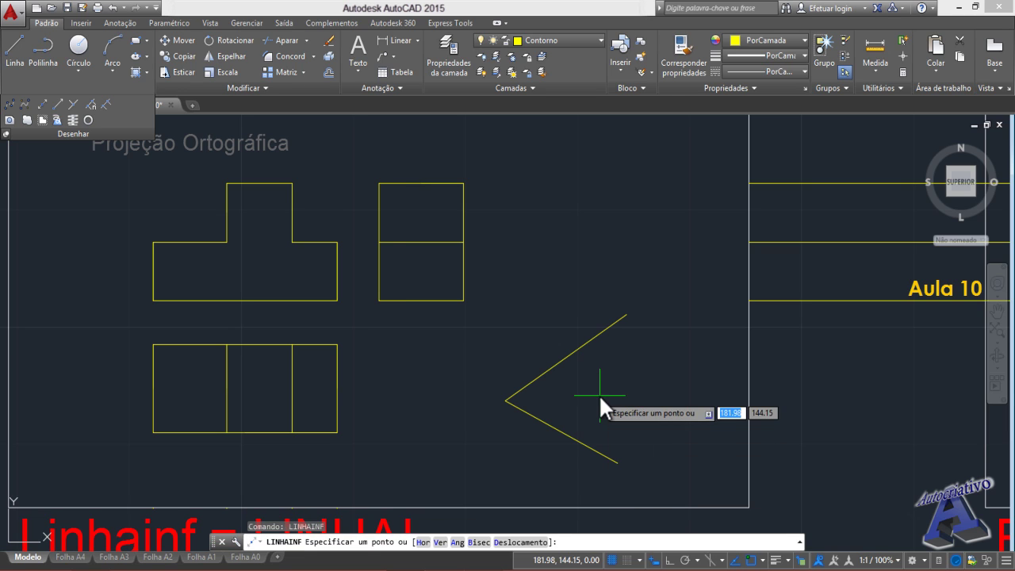
click(479, 542)
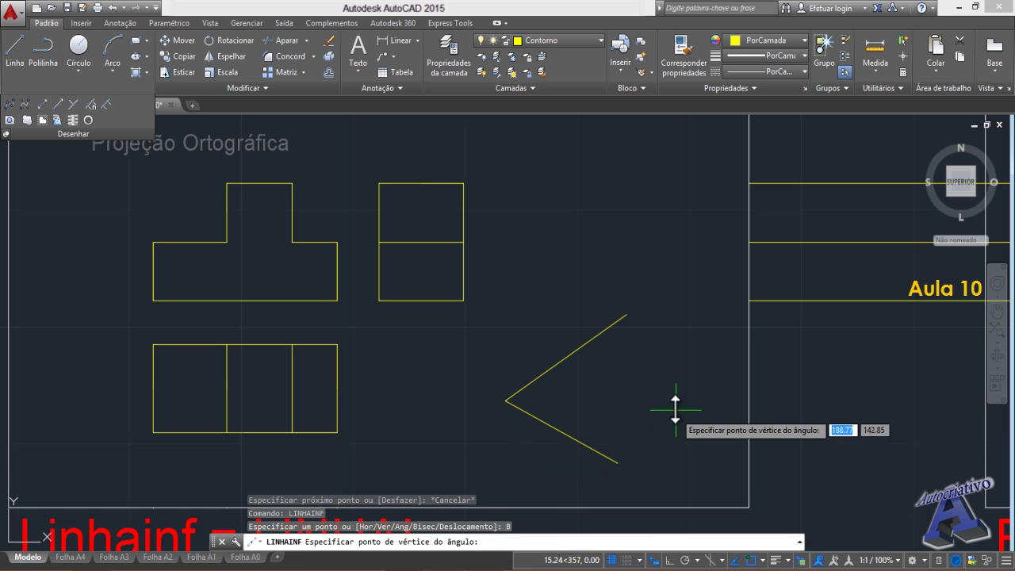
click(505, 400)
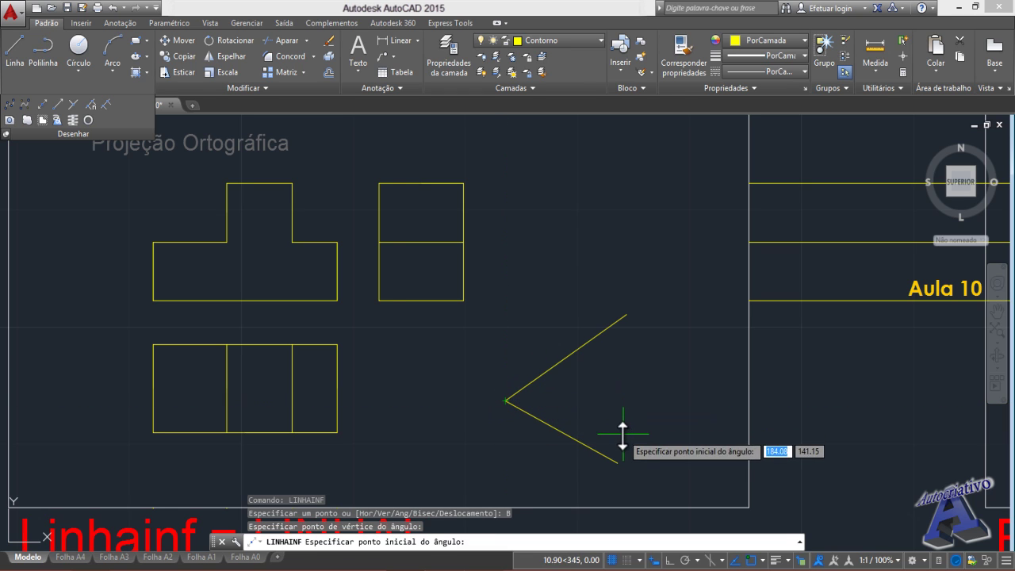
click(616, 462)
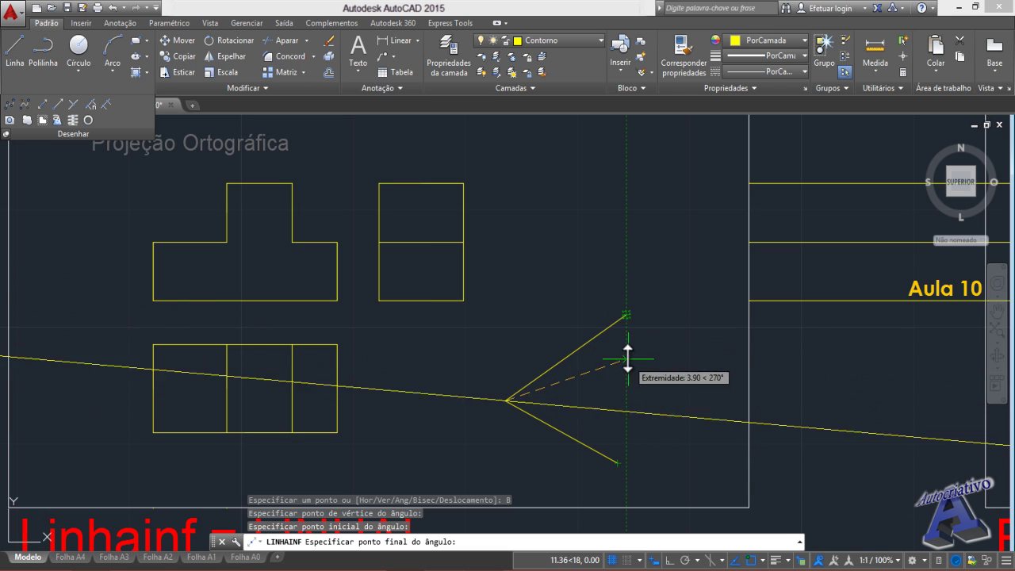
click(626, 315)
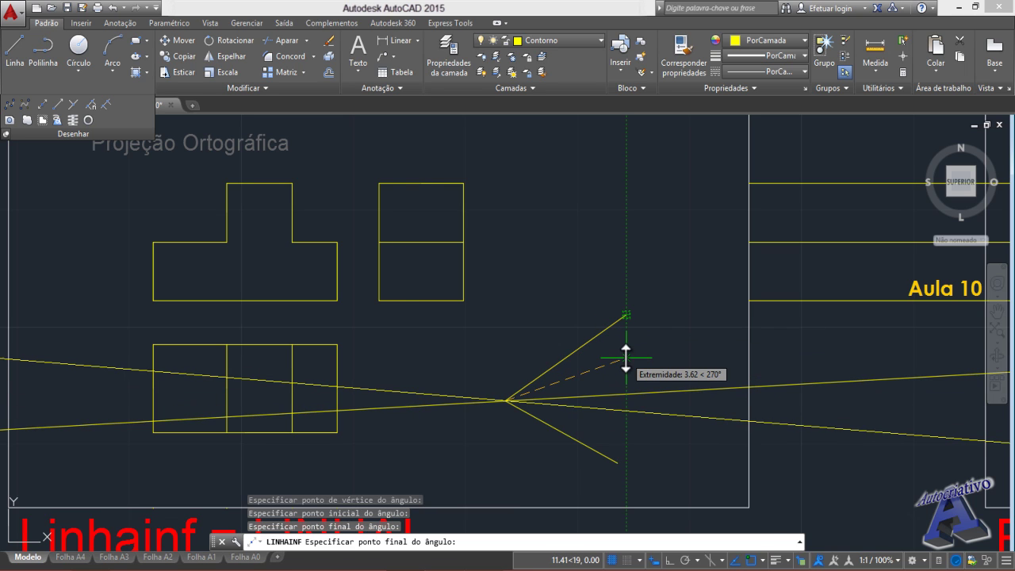
key(Escape)
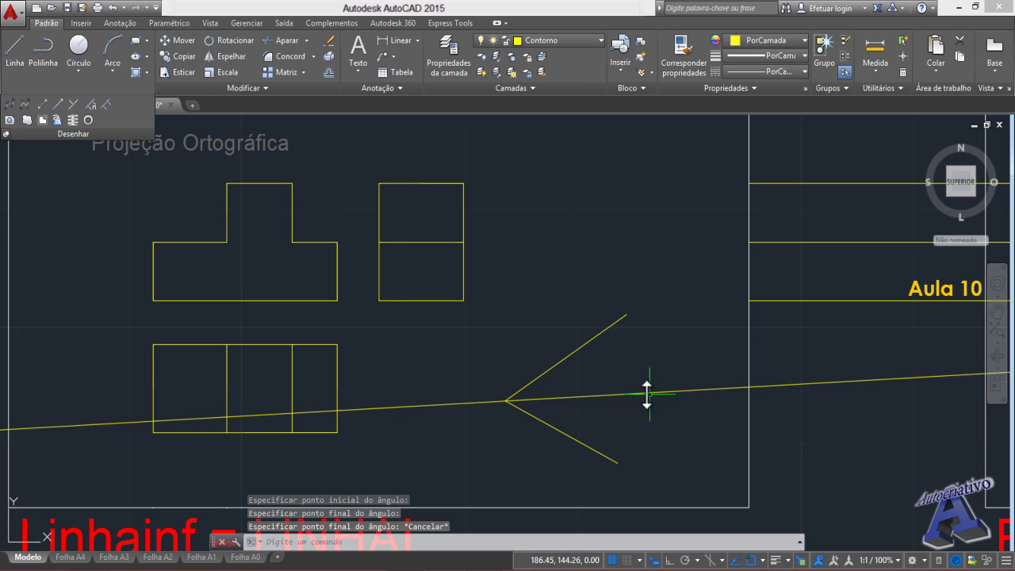
- Erase both lines of the angle together with the bisecting construction line
click(659, 478)
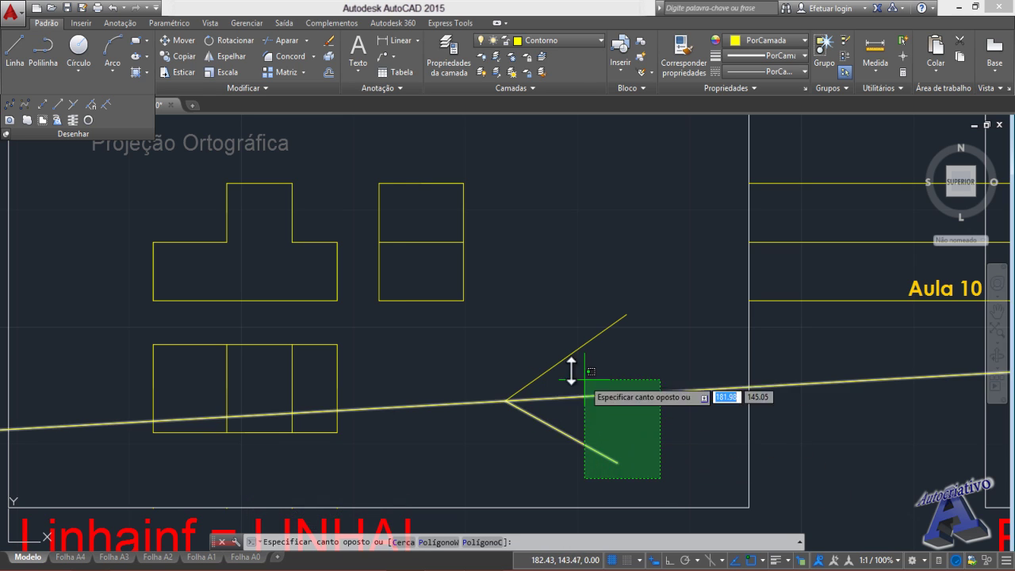
key(Delete)
- Erase the three leftover horizontal construction lines running from the Linhainf frame across the neighbouring example frames
middle_click(520, 310)
middle_click(521, 311)
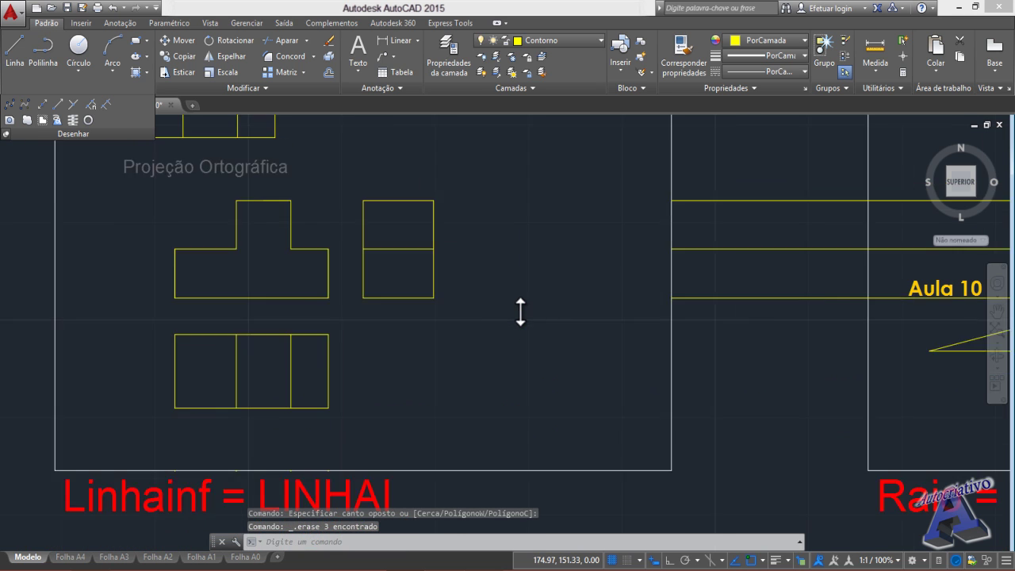
middle_drag(294, 287, 399, 335)
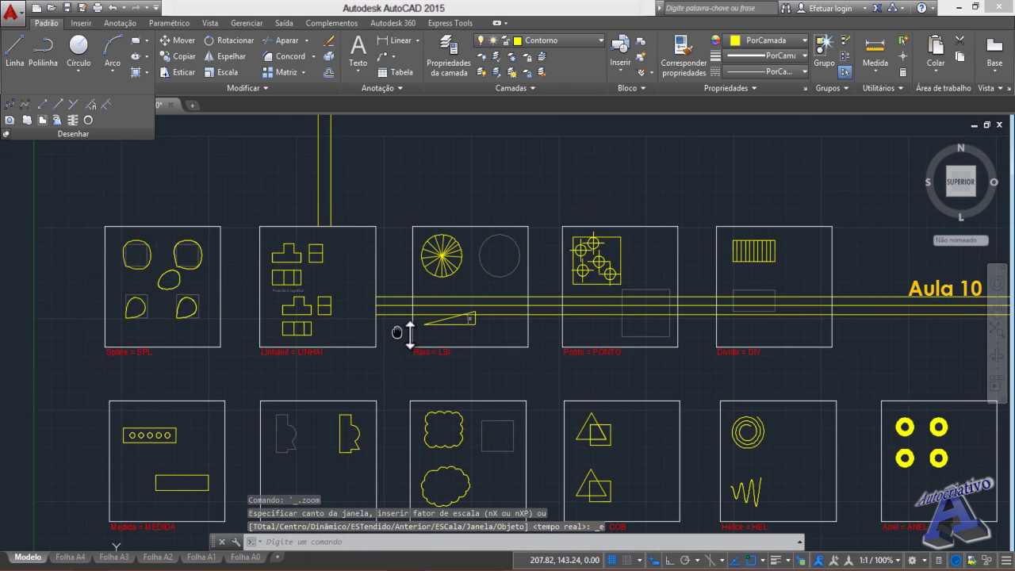
scroll(432, 337, up, 2)
click(431, 330)
click(406, 265)
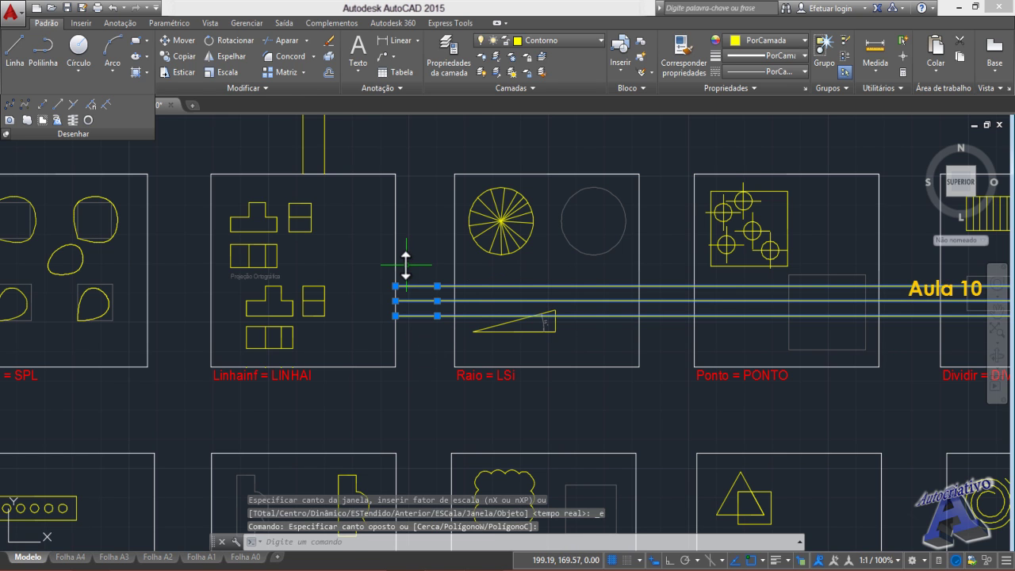
key(Delete)
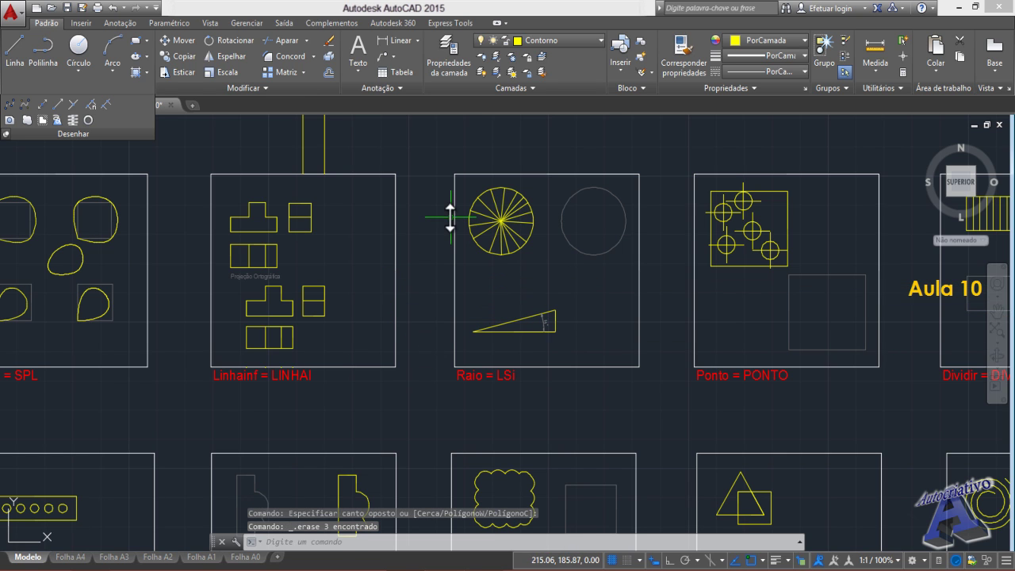
- Erase the two leftover vertical construction lines extending above the Linhainf frame
middle_drag(450, 217, 561, 393)
click(487, 287)
click(392, 250)
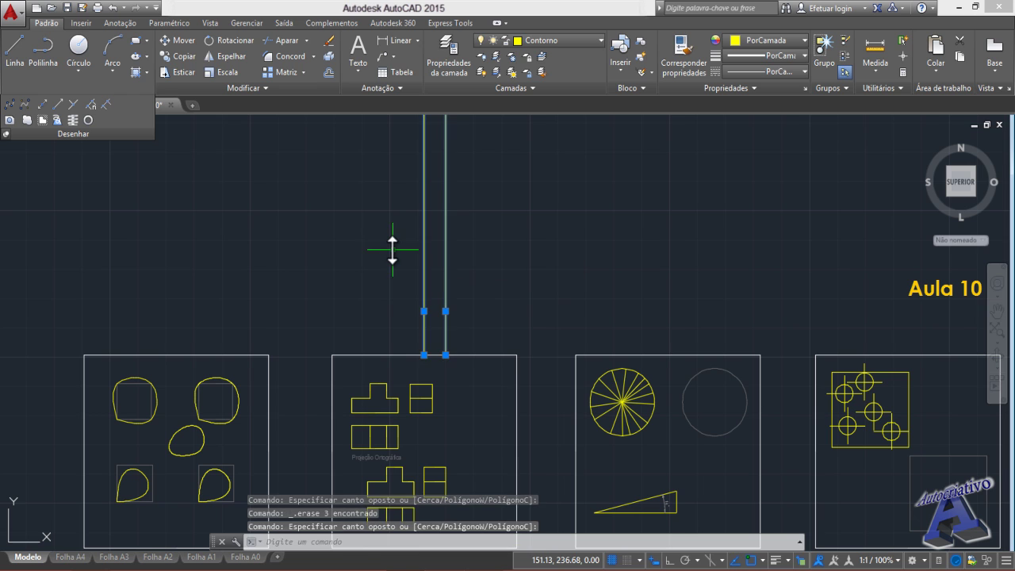
key(Delete)
- Draw nine rays from the centre of the empty grey circle in the Raio frame, spread around it in all directions
mouse_move(555, 395)
middle_down()
mouse_move(546, 360)
mouse_move(463, 235)
middle_up()
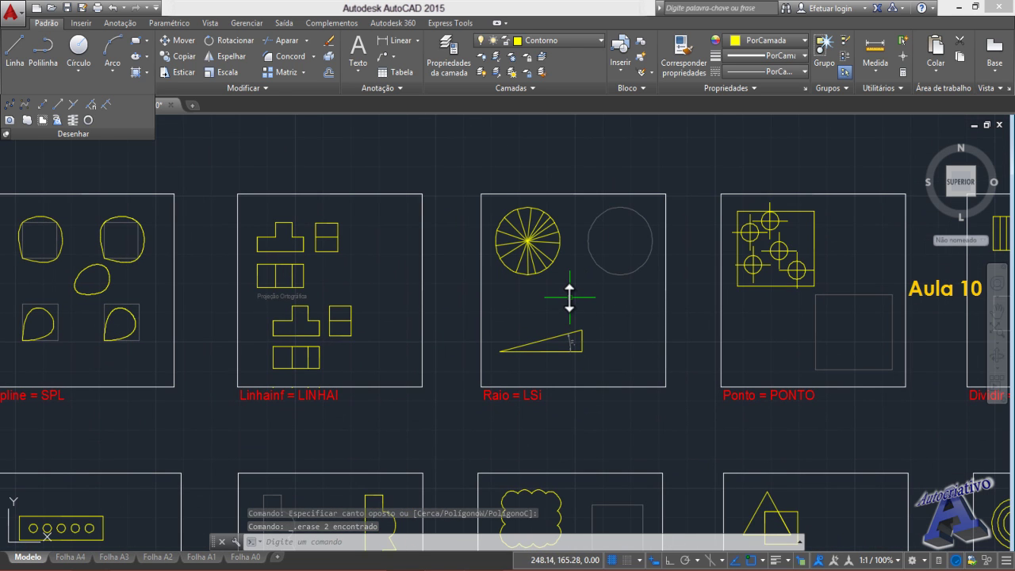
mouse_move(563, 310)
middle_down()
mouse_move(544, 317)
mouse_move(564, 345)
middle_up()
scroll(528, 324, up, 3)
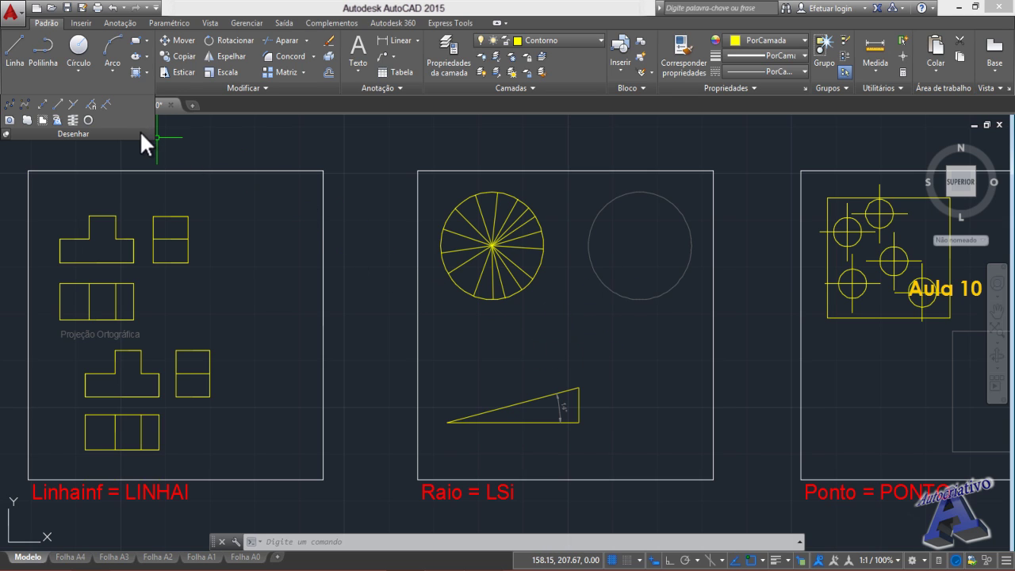
click(57, 104)
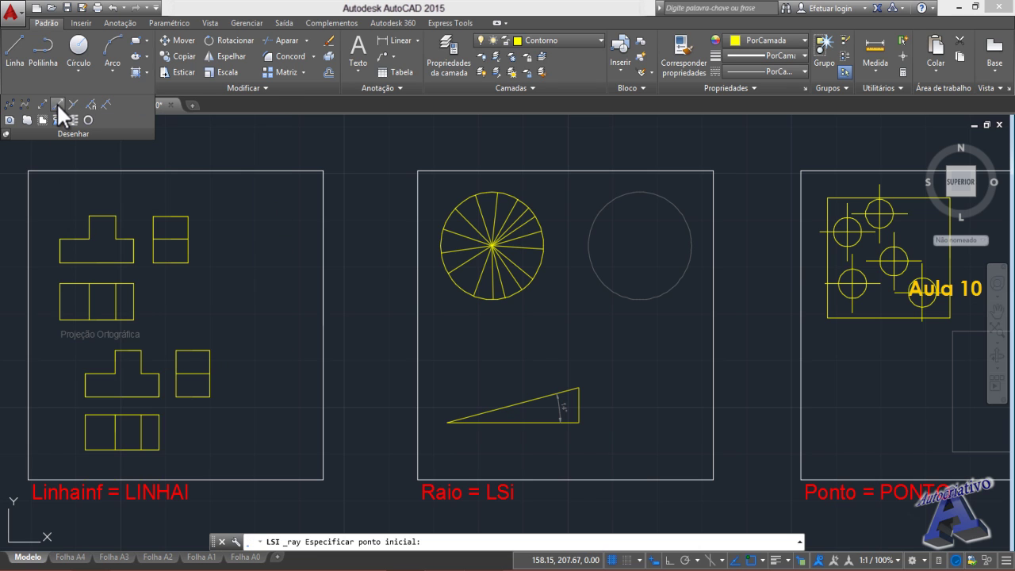
scroll(607, 249, up, 5)
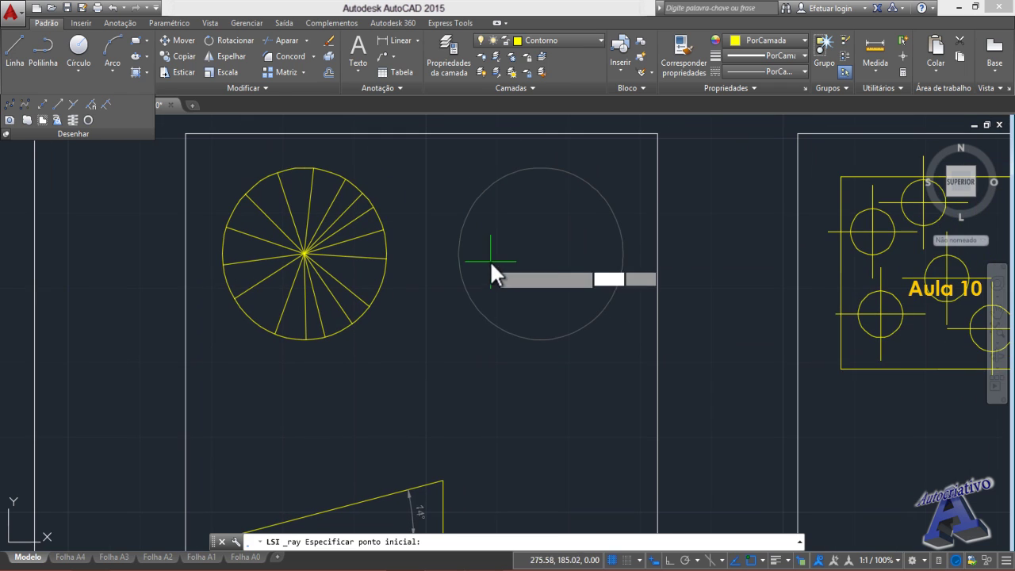
click(537, 253)
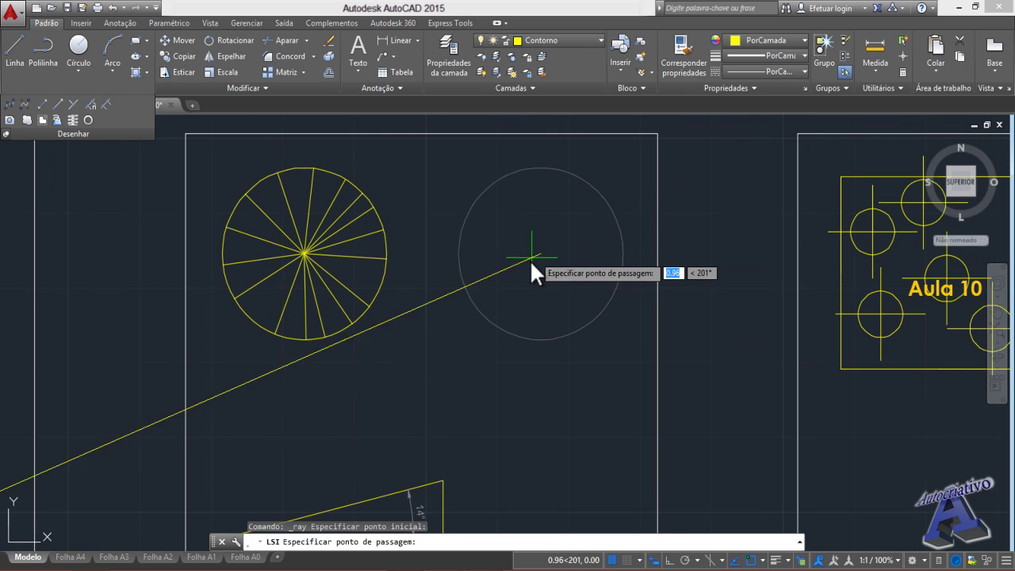
scroll(610, 261, down, 6)
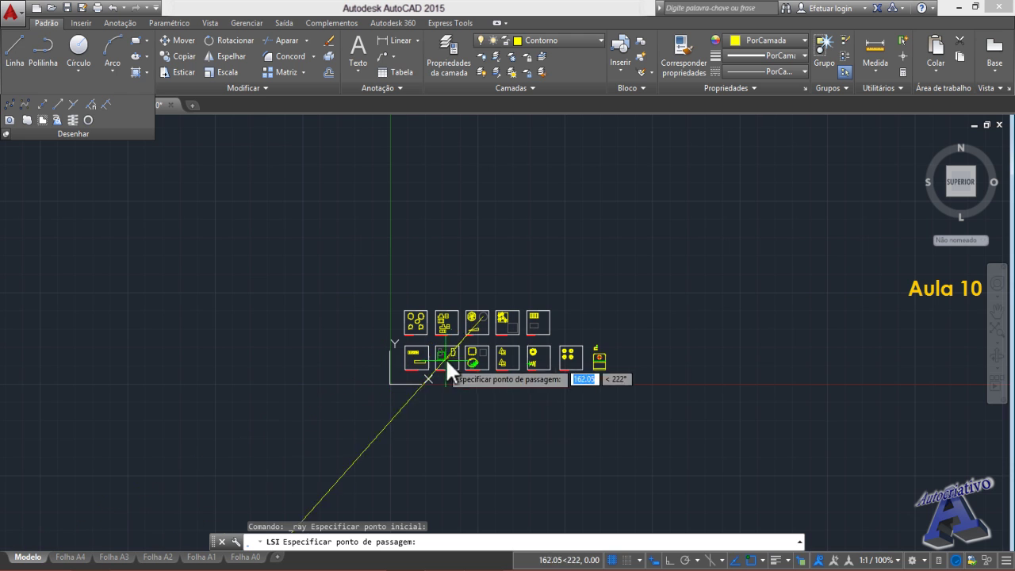
scroll(484, 321, up, 10)
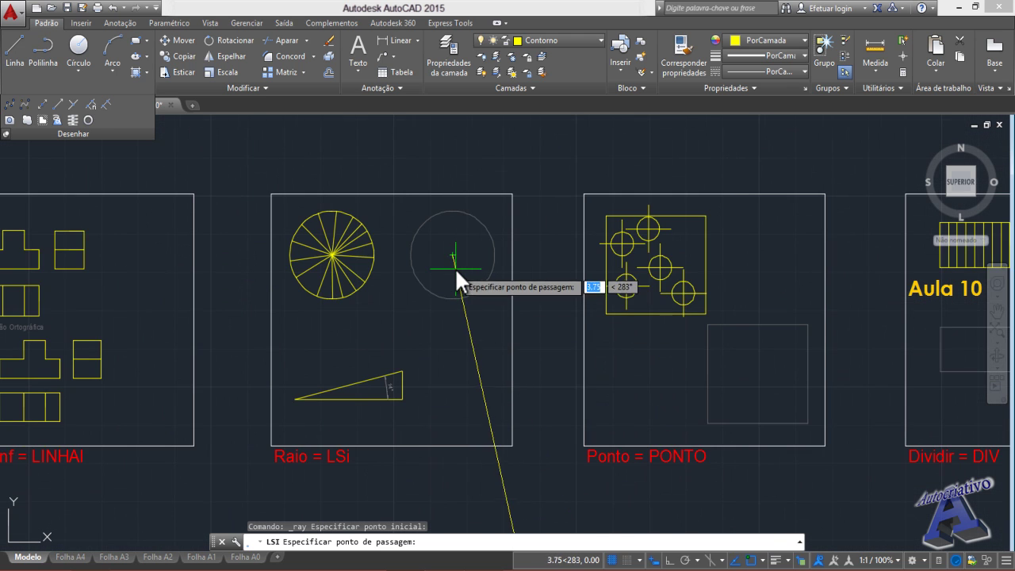
scroll(523, 295, up, 5)
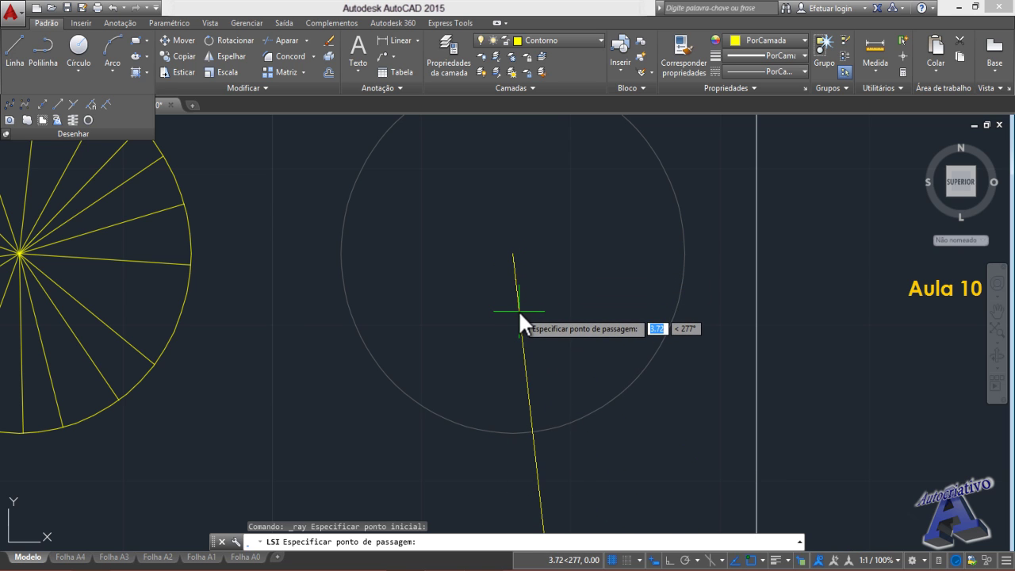
scroll(517, 310, down, 4)
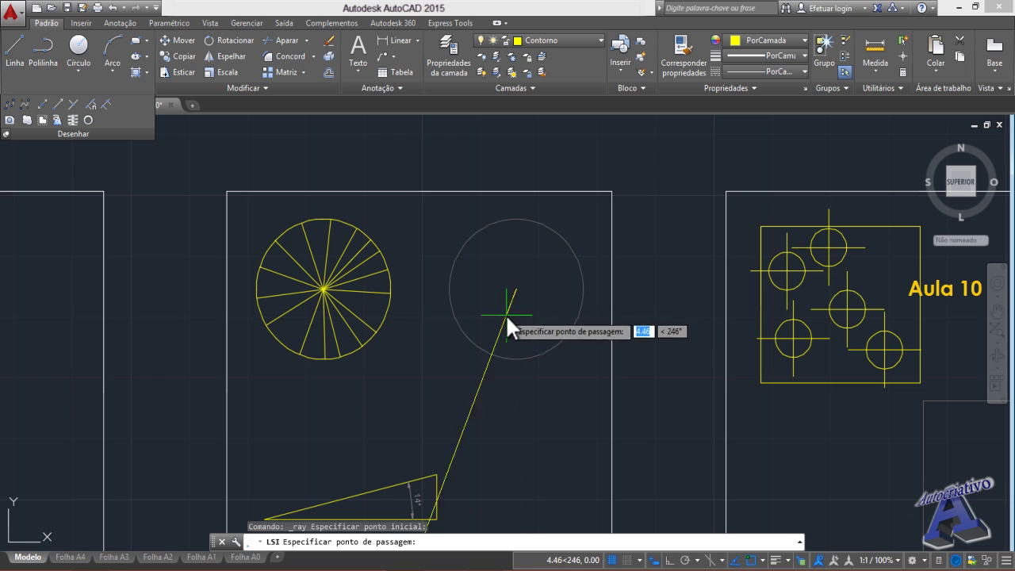
click(533, 316)
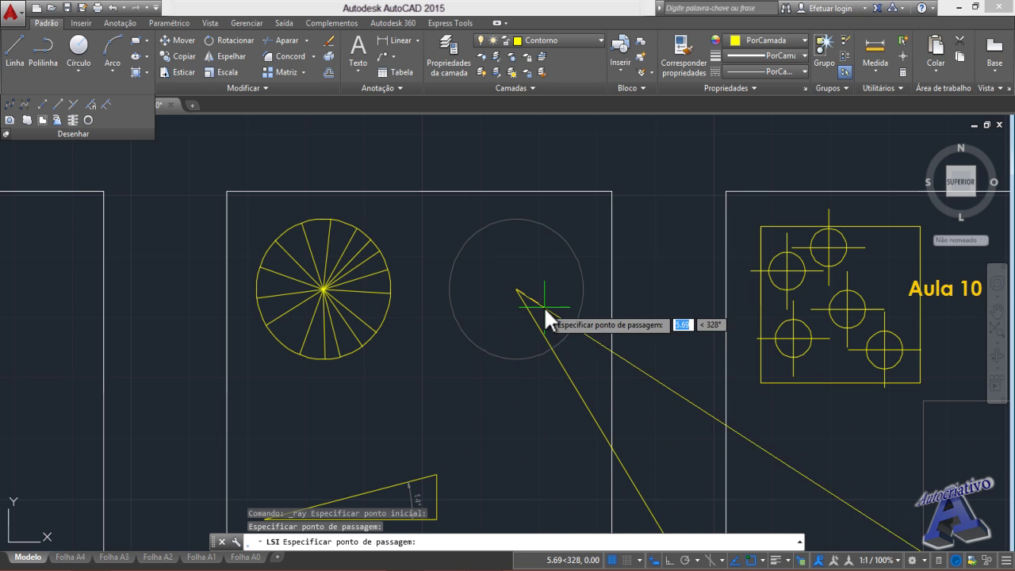
click(543, 307)
click(546, 279)
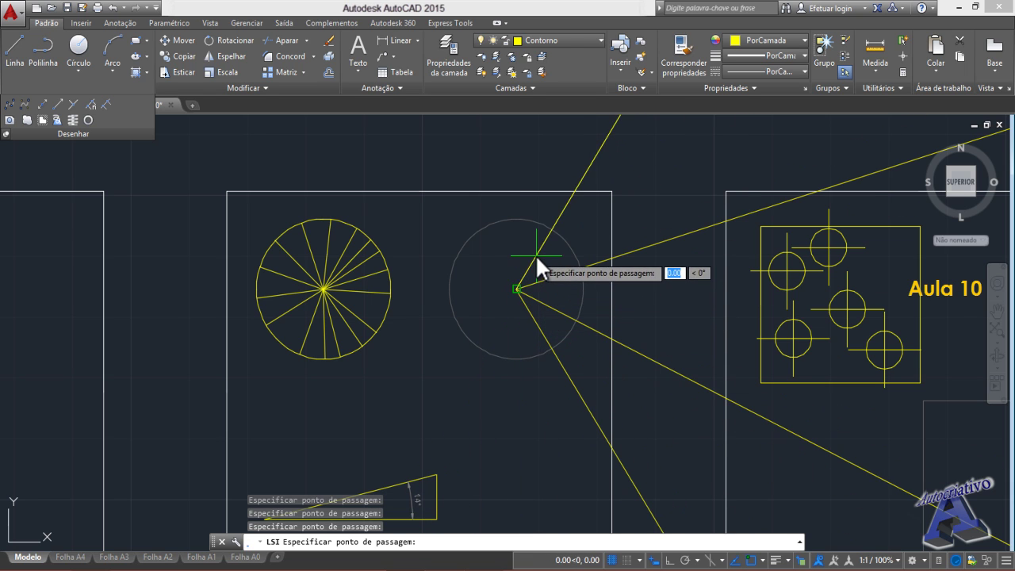
click(526, 250)
click(514, 243)
click(486, 251)
click(473, 283)
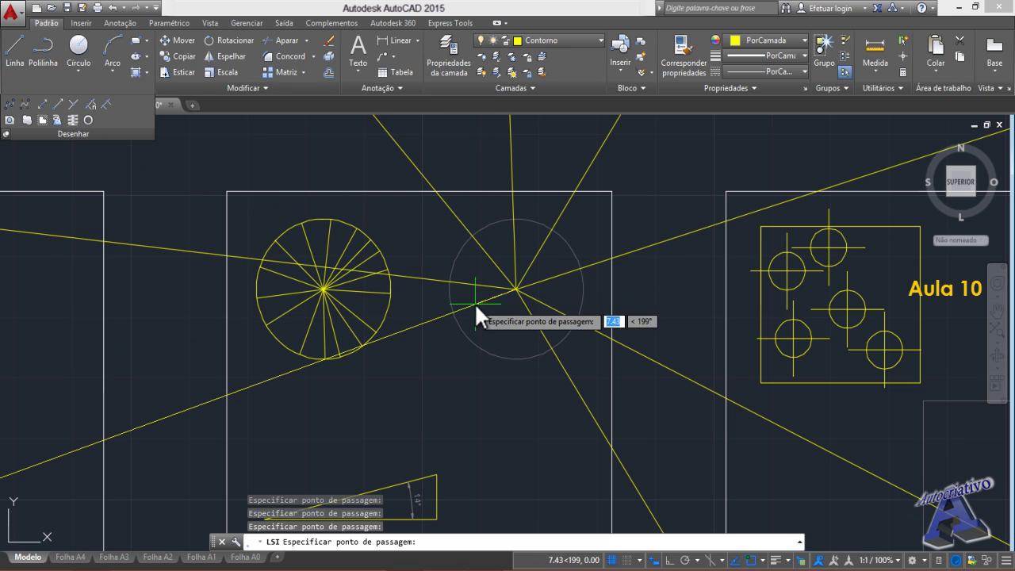
click(474, 303)
click(499, 321)
key(Escape)
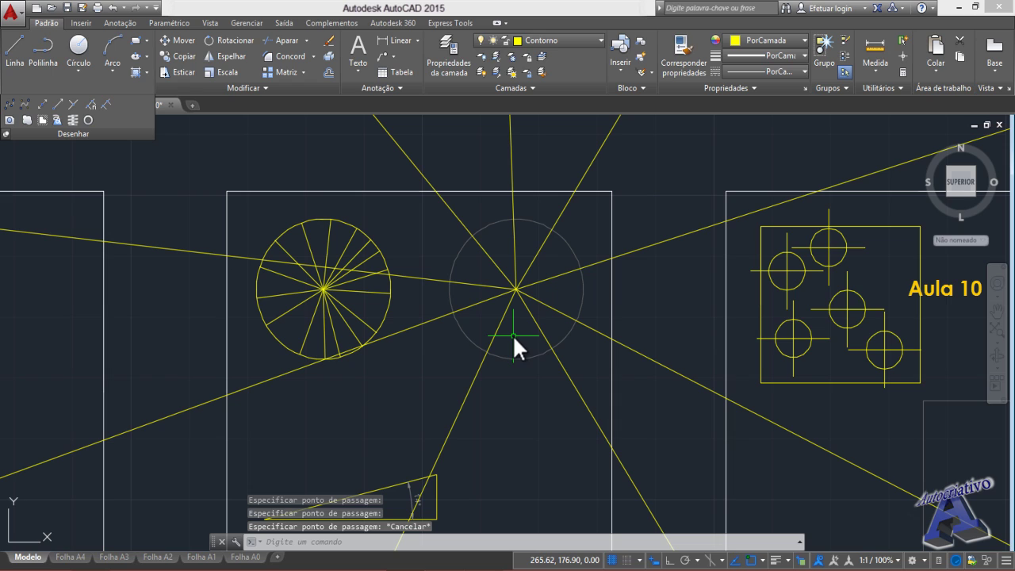
- Trim the nine rays in the Raio frame at the grey circle so only their parts inside it remain
text(AP)
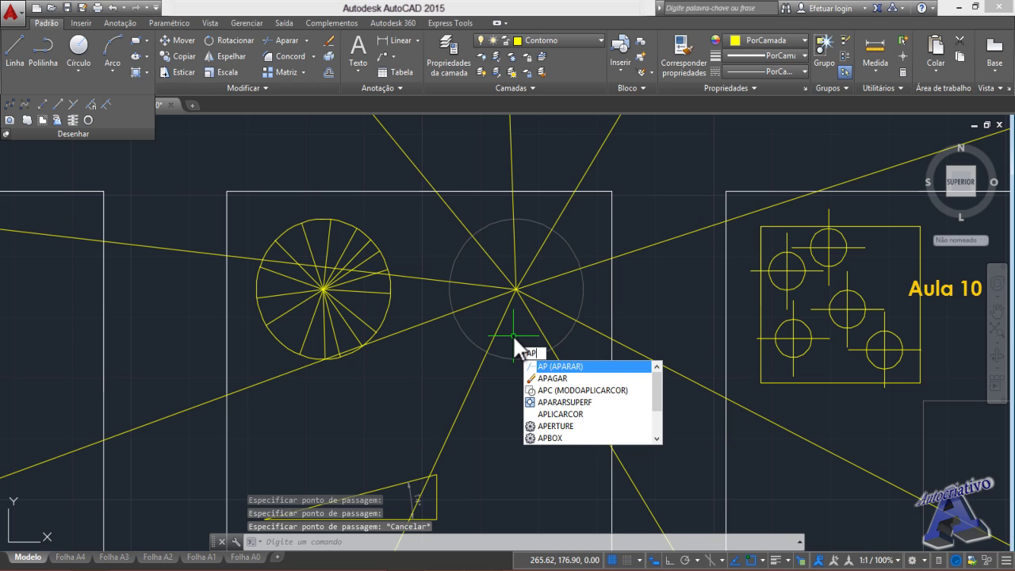
key(Return)
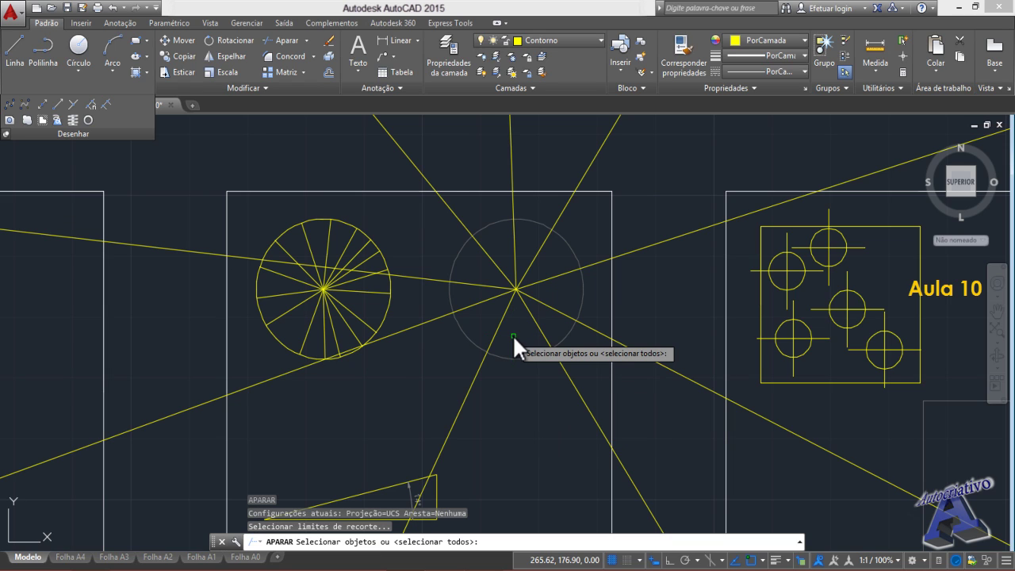
click(516, 358)
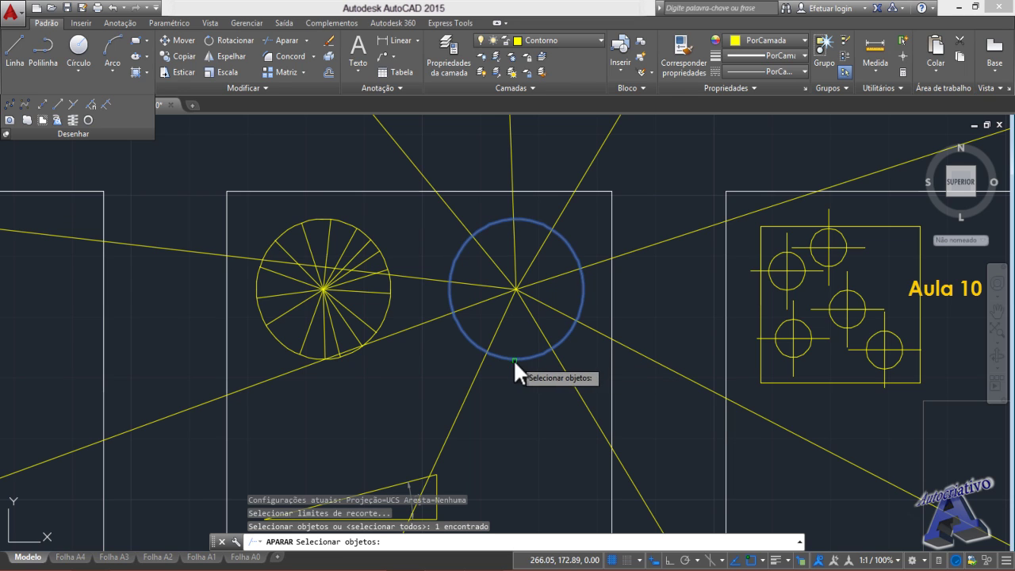
key(Return)
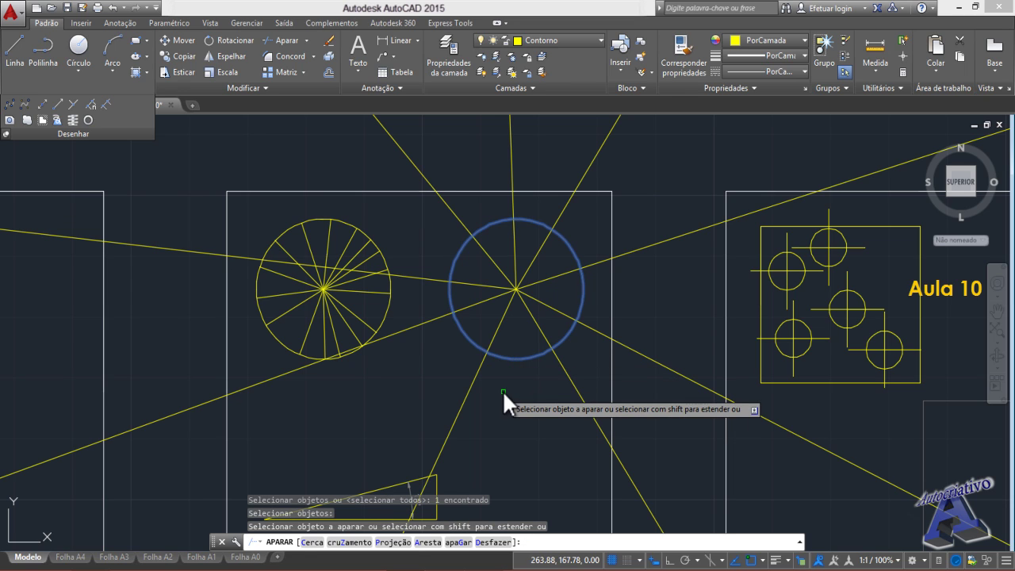
click(474, 403)
click(460, 393)
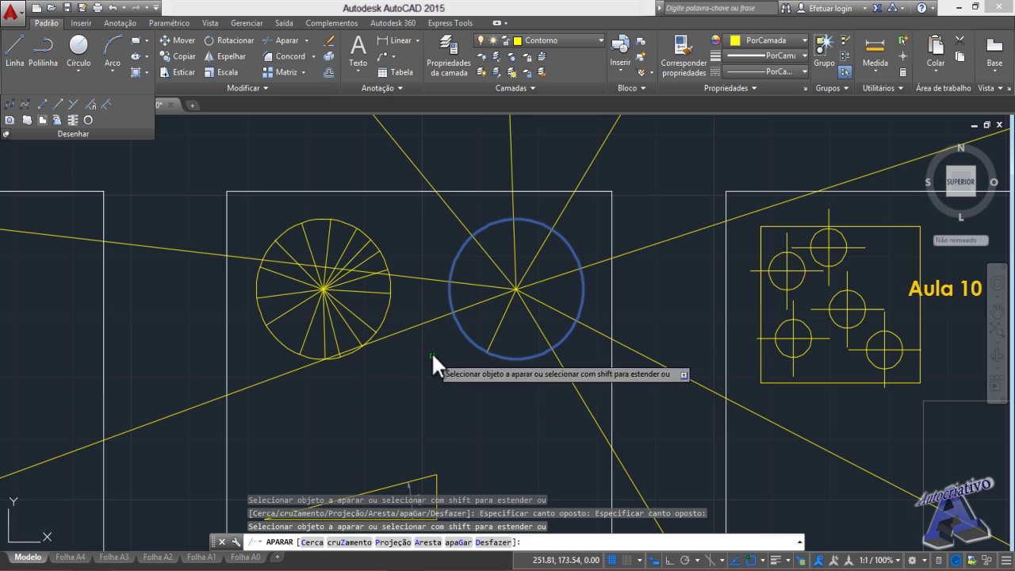
click(427, 331)
click(413, 308)
click(419, 292)
click(415, 255)
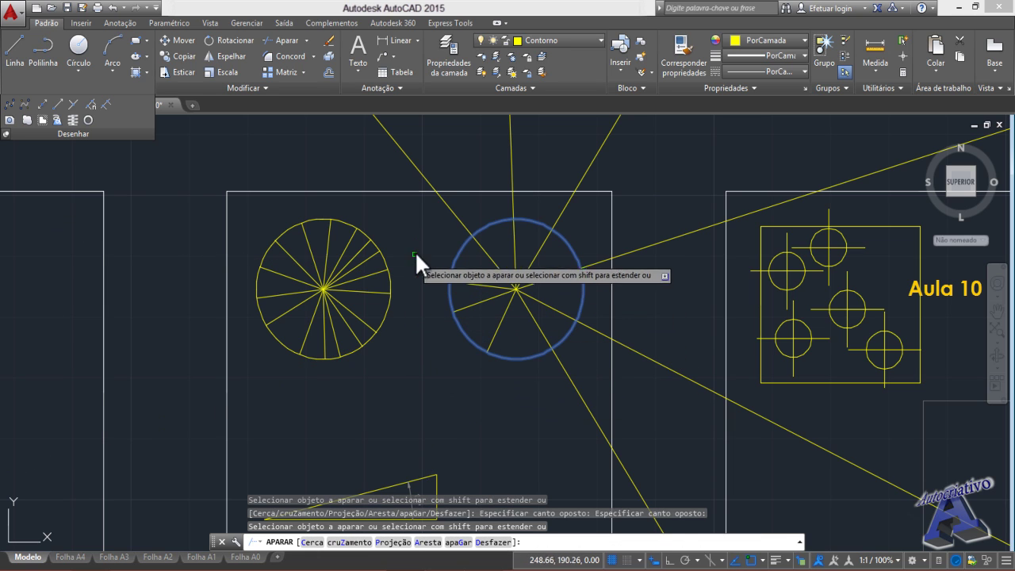
click(456, 217)
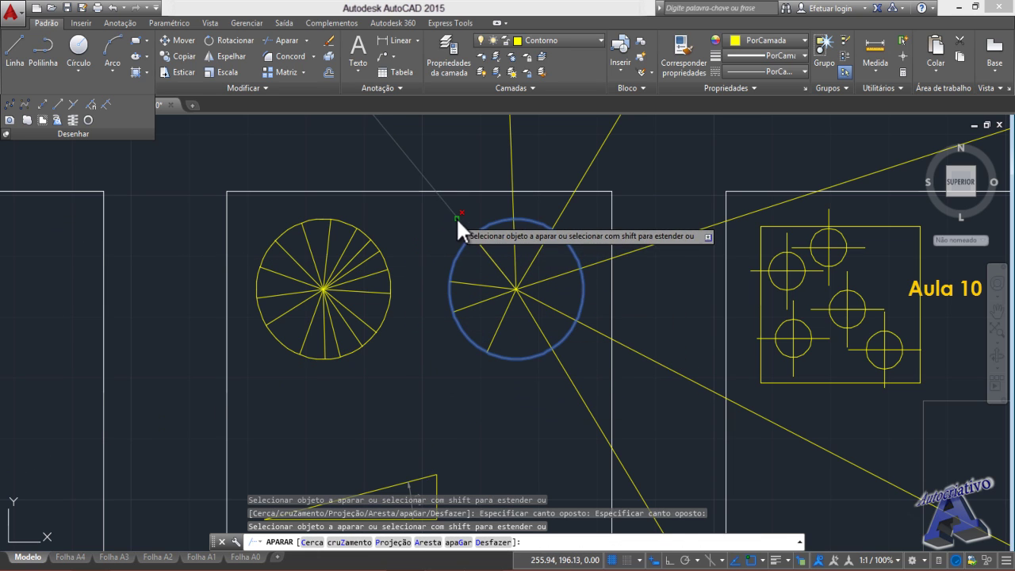
click(515, 201)
click(565, 208)
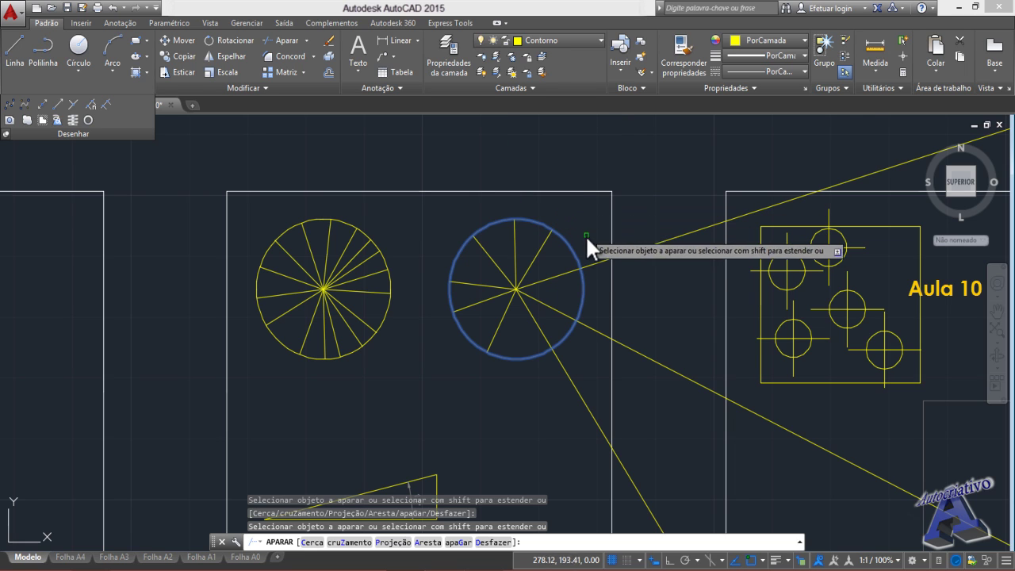
click(593, 262)
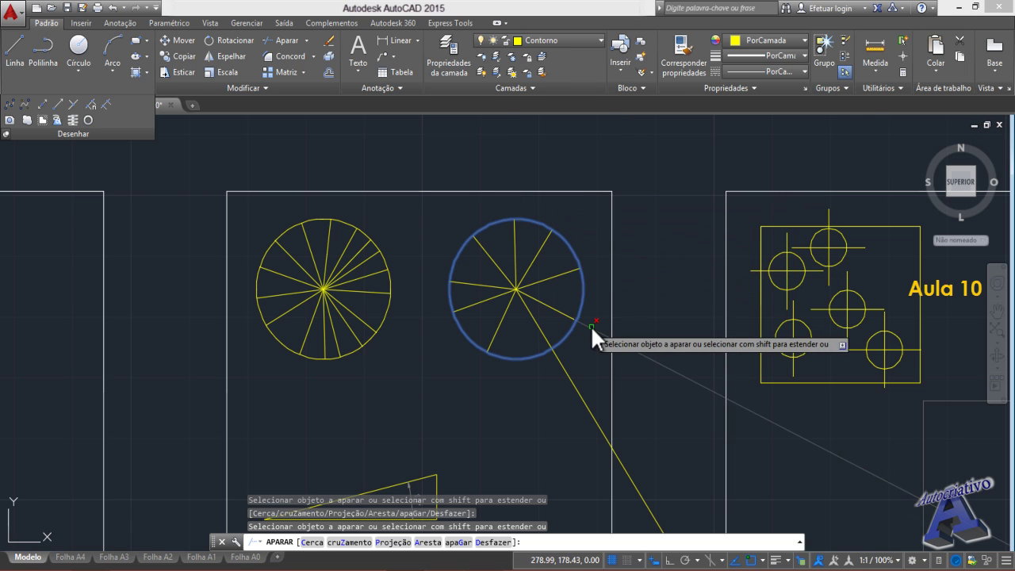
click(568, 374)
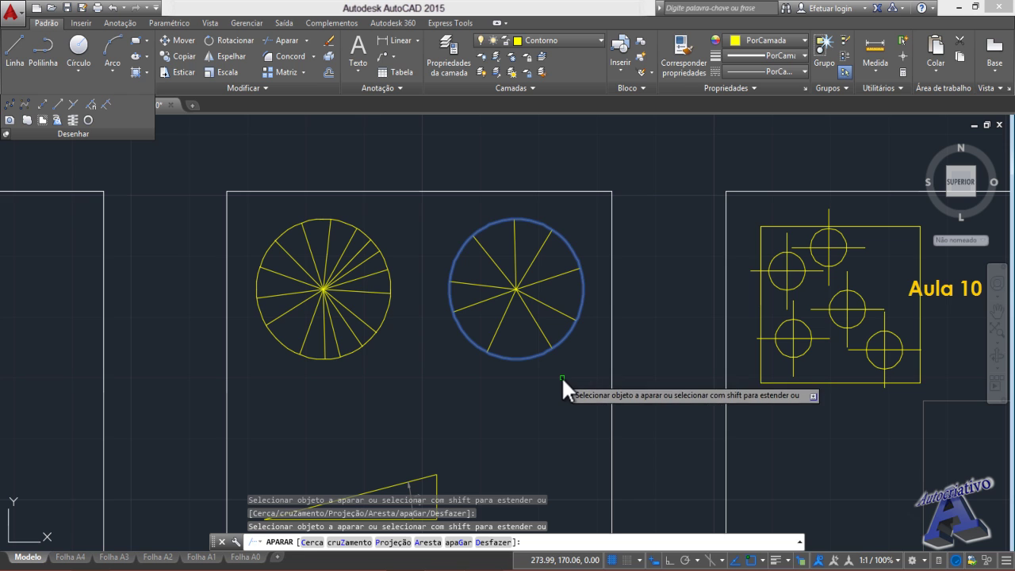
key(Escape)
- Draw two rays from a common point beside the 14° triangle, one rising and one falling slightly across the frame
middle_drag(536, 394, 611, 295)
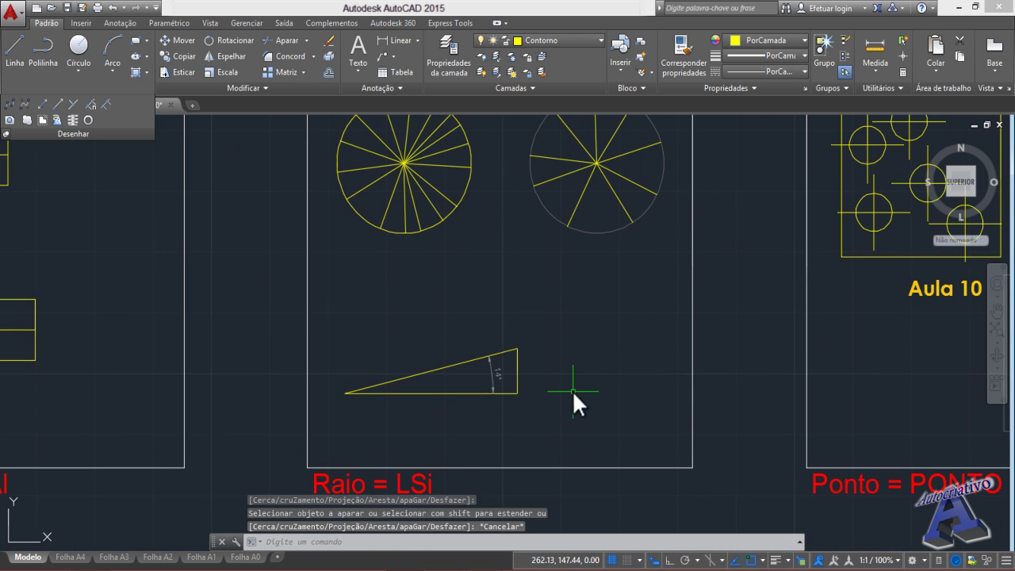
scroll(555, 397, up, 4)
middle_drag(347, 379, 521, 362)
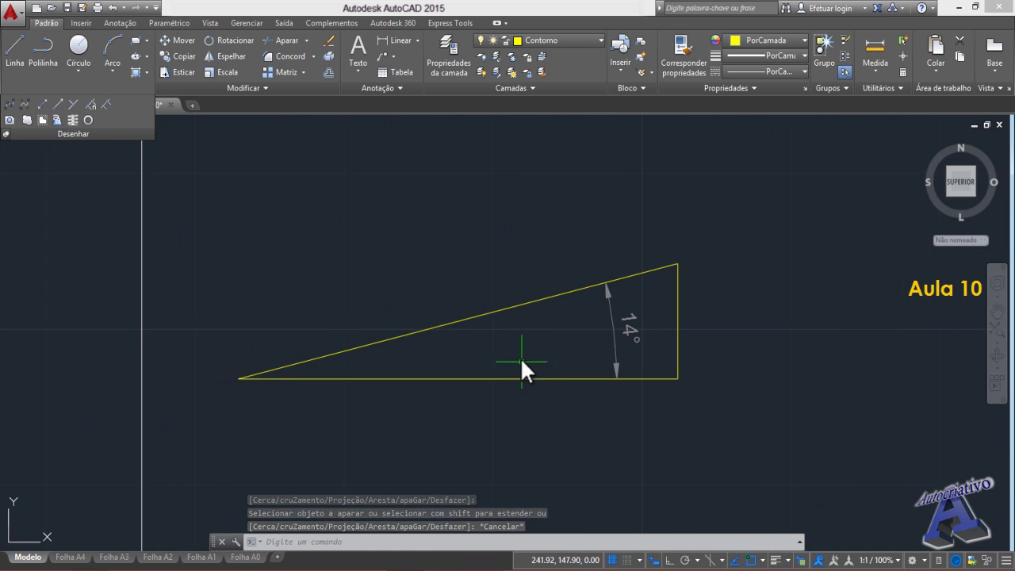
scroll(520, 357, down, 2)
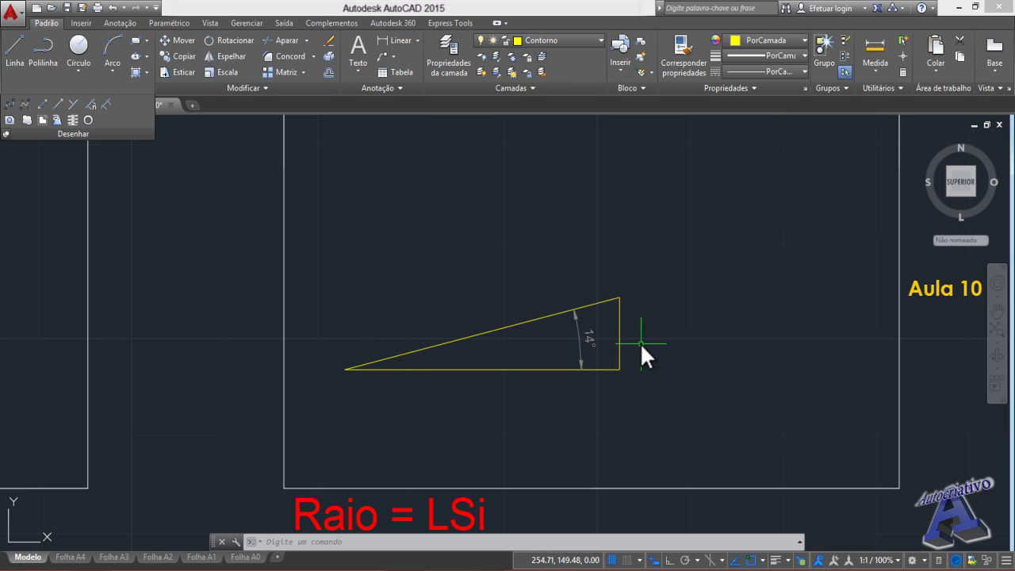
click(58, 104)
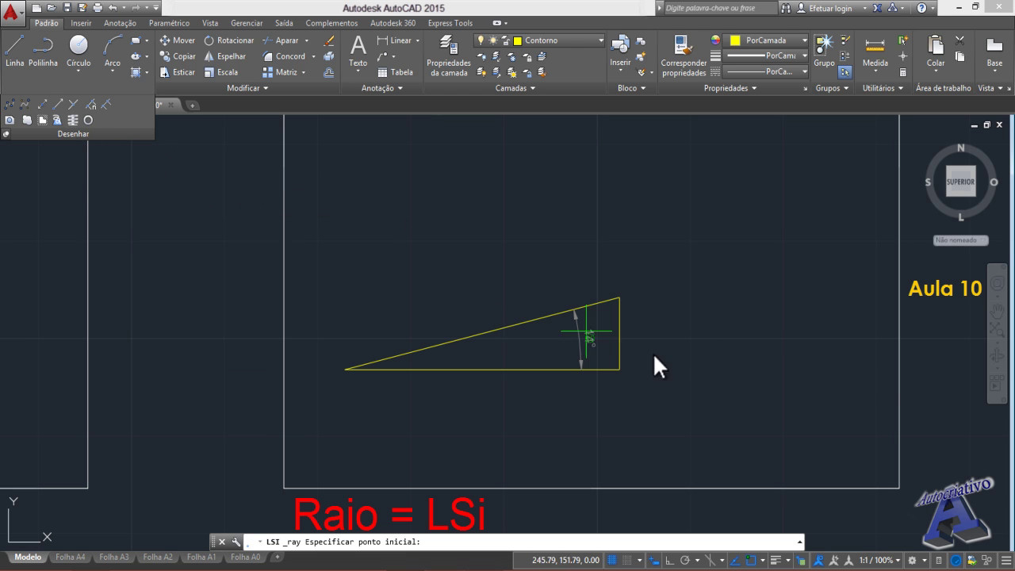
mouse_move(653, 352)
middle_down()
mouse_move(486, 363)
mouse_move(416, 338)
middle_up()
click(417, 345)
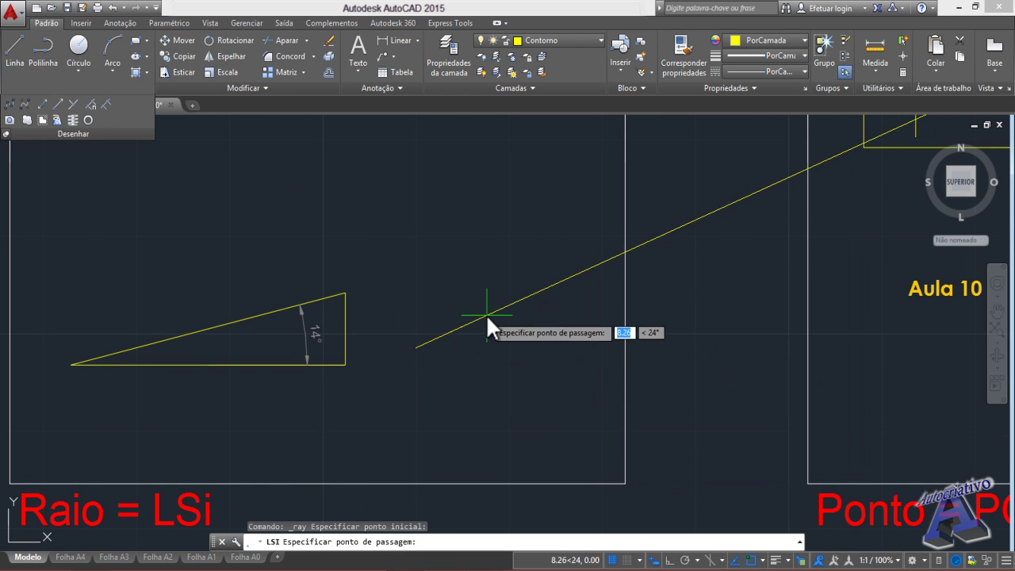
click(509, 362)
key(Escape)
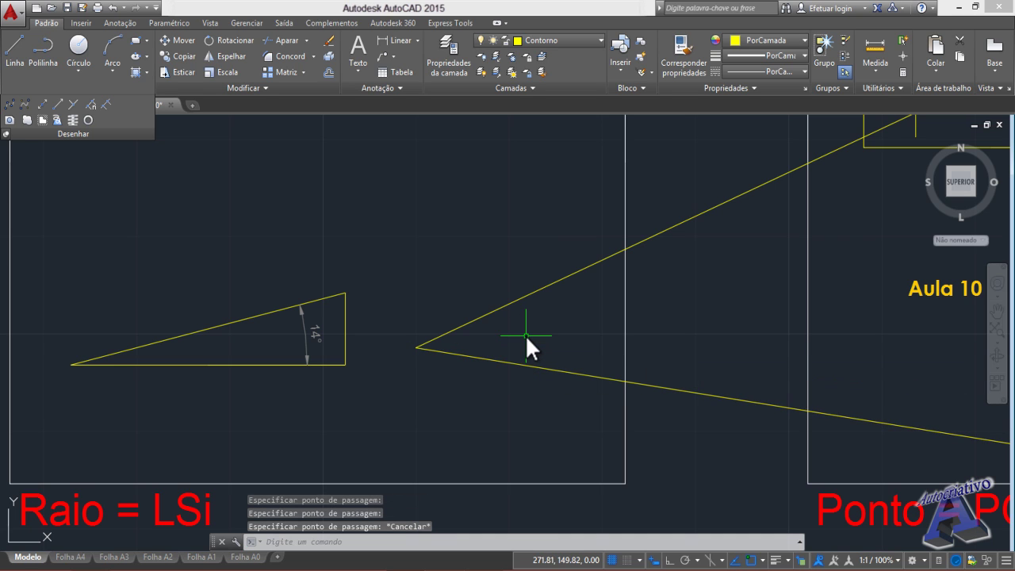
- Draw a vertical line crossing both new rays inside the Raio frame, extending past them at both ends
text(l)
key(Return)
click(562, 251)
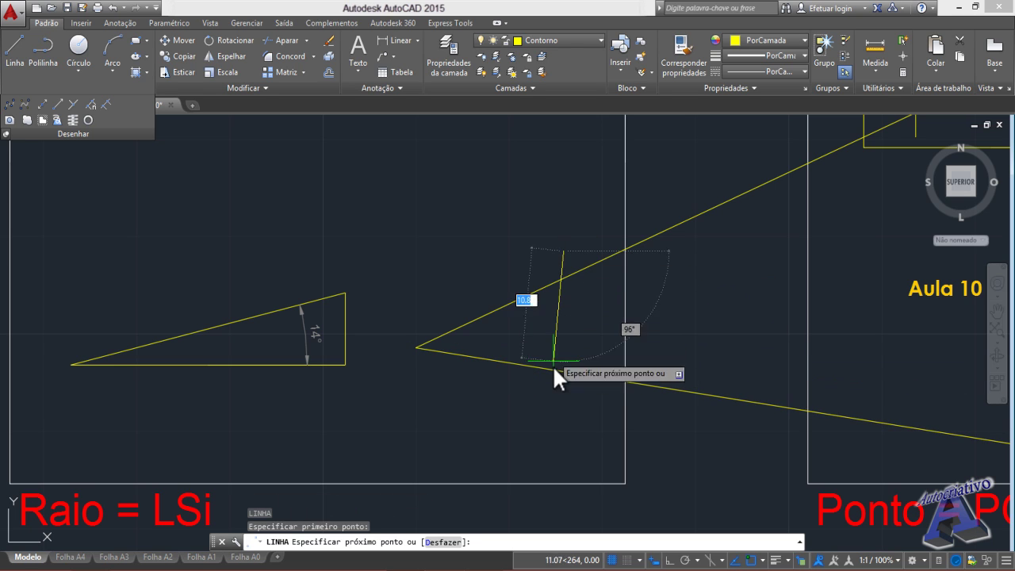
click(562, 421)
key(Return)
key(Escape)
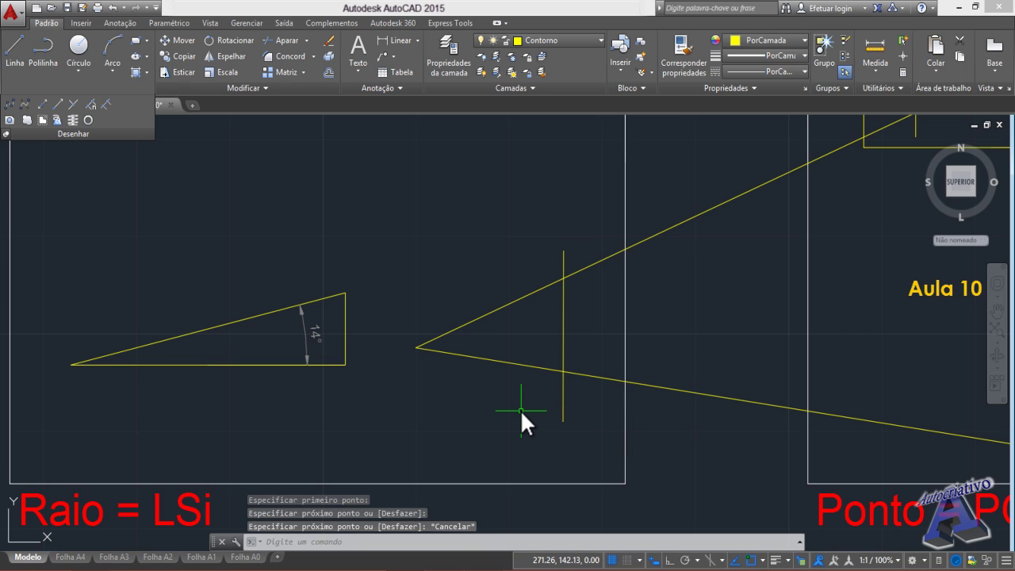
- Trim both rays beyond the vertical line, using that line as the cutting edge
text(ap)
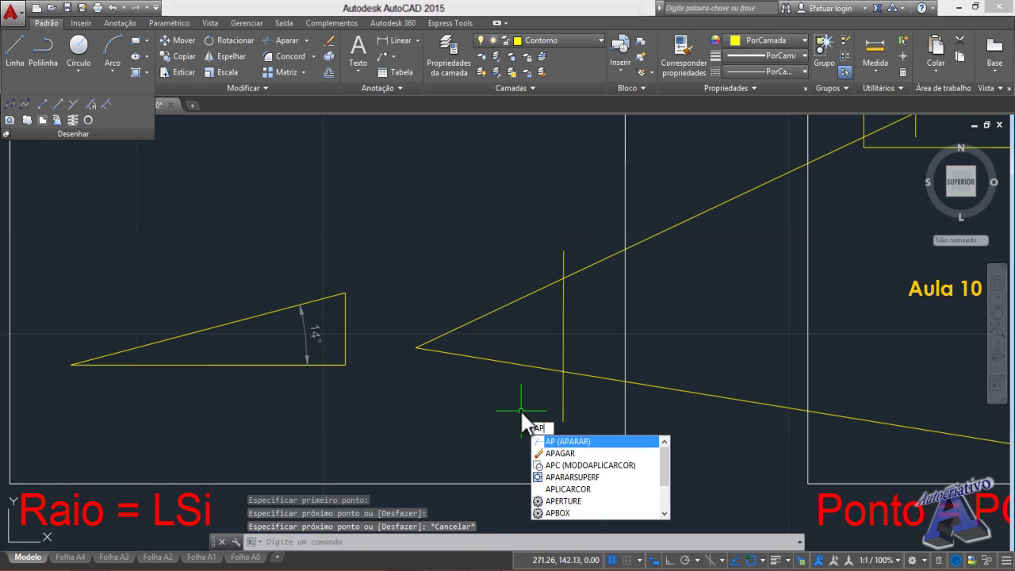
key(Return)
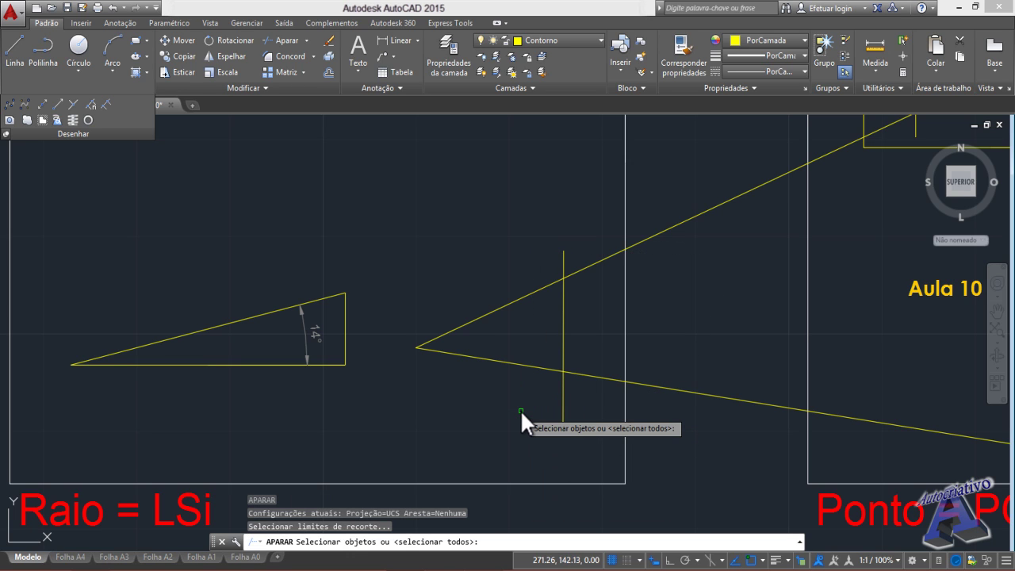
click(561, 393)
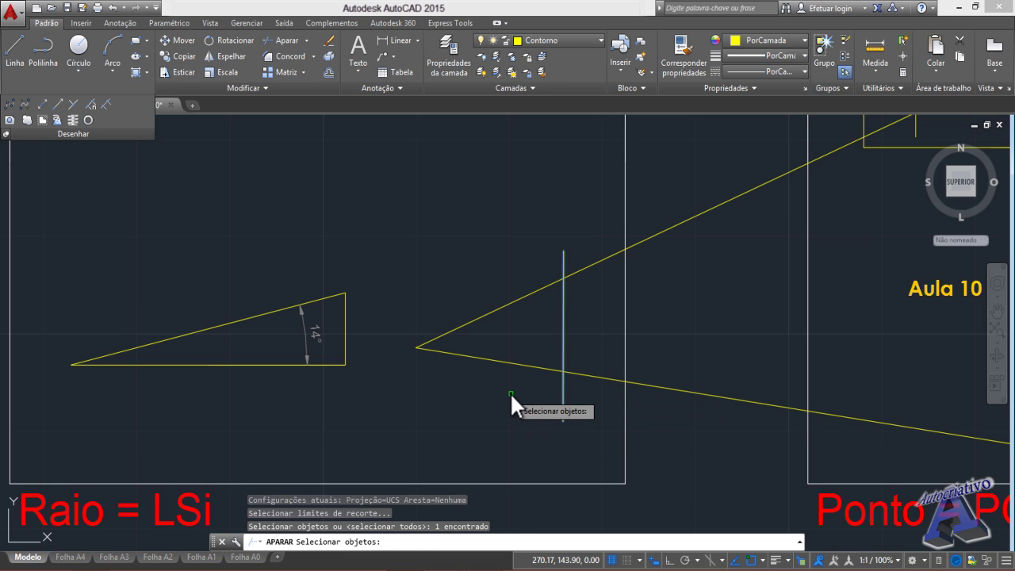
key(Return)
click(594, 400)
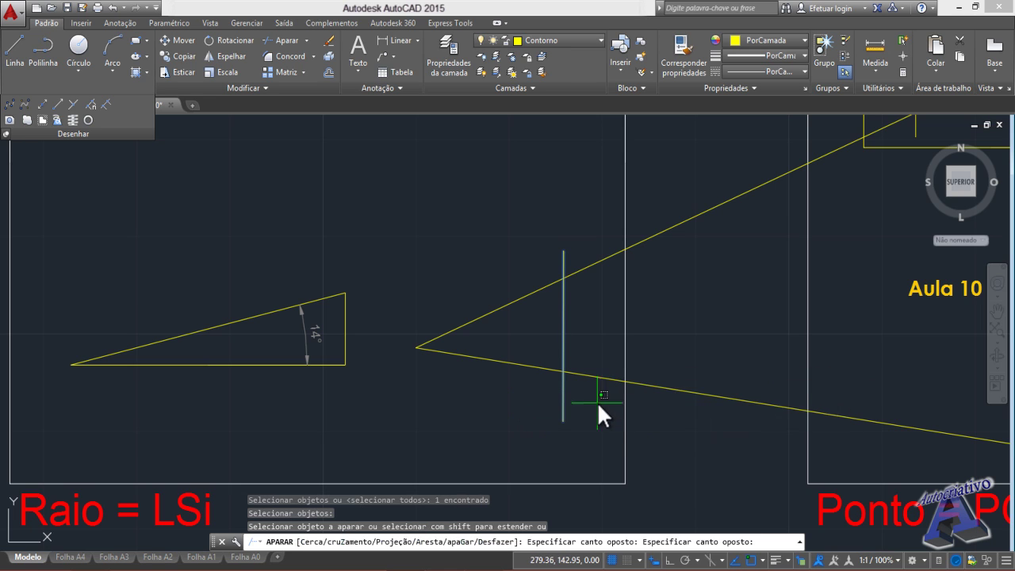
click(587, 249)
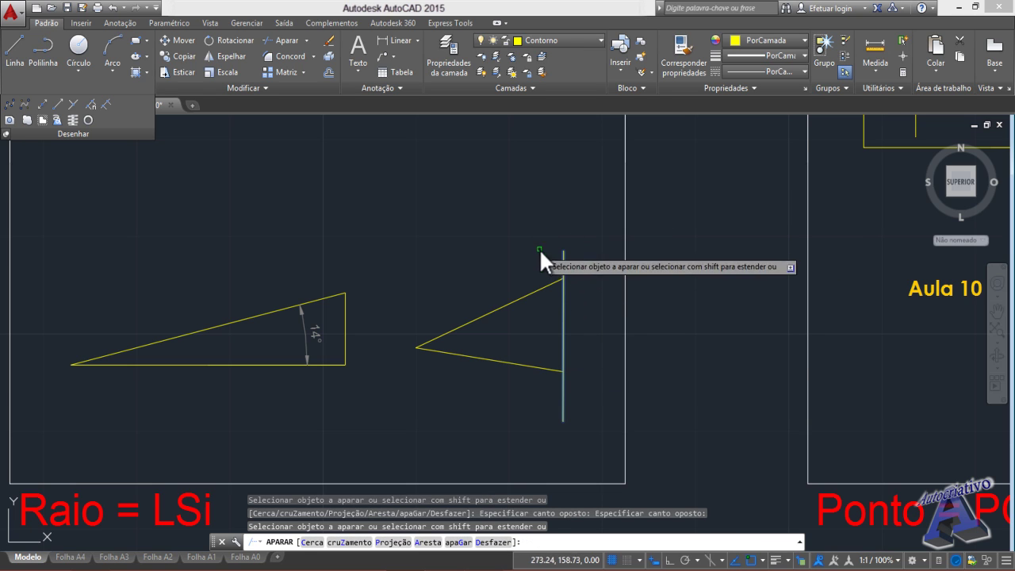
key(Escape)
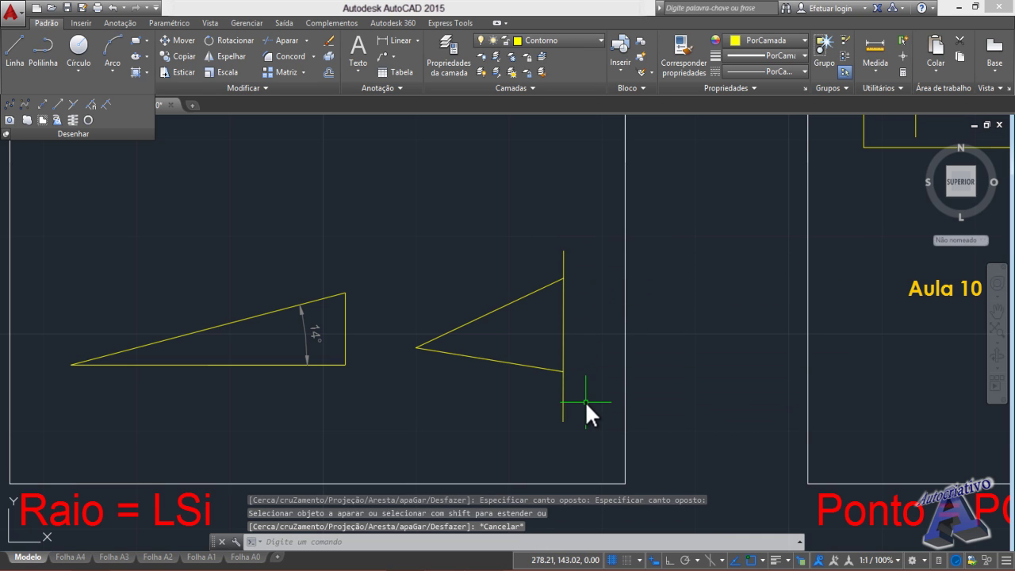
- Trim both ends of the vertical line that protrude past the rays, leaving a closed triangle
text(ap)
key(Return)
key(Return)
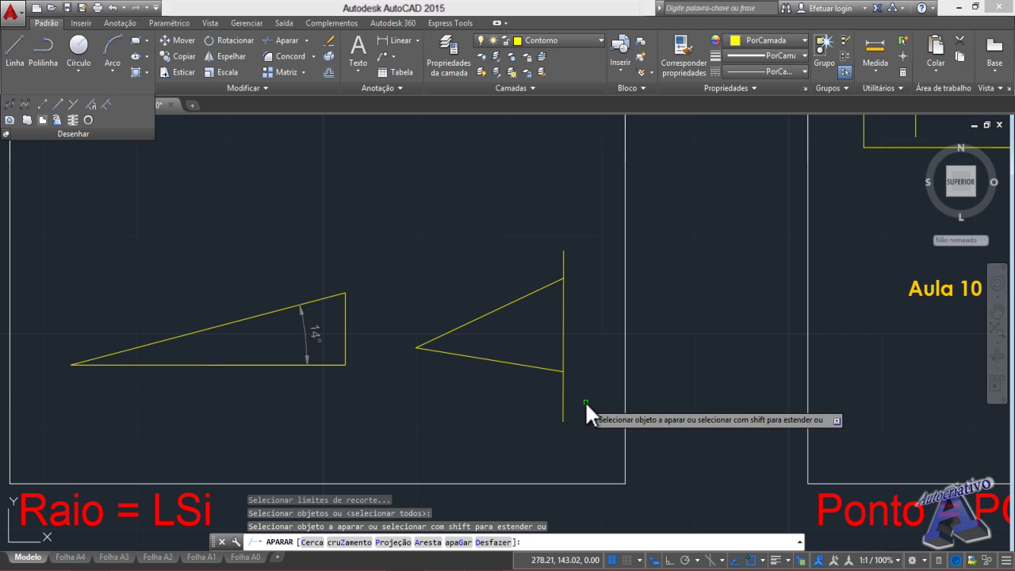
click(585, 448)
click(554, 413)
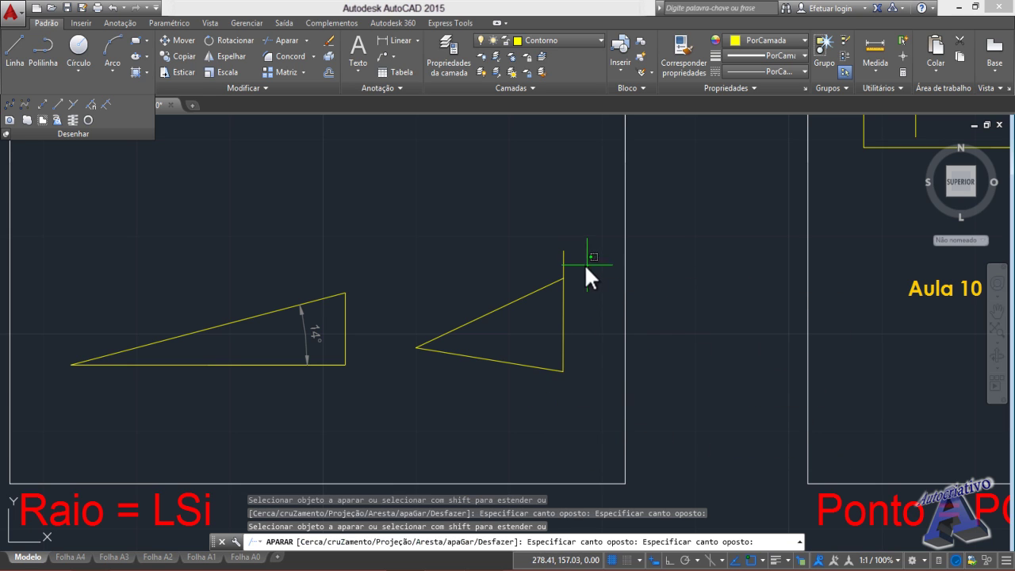
click(584, 264)
click(529, 246)
key(Escape)
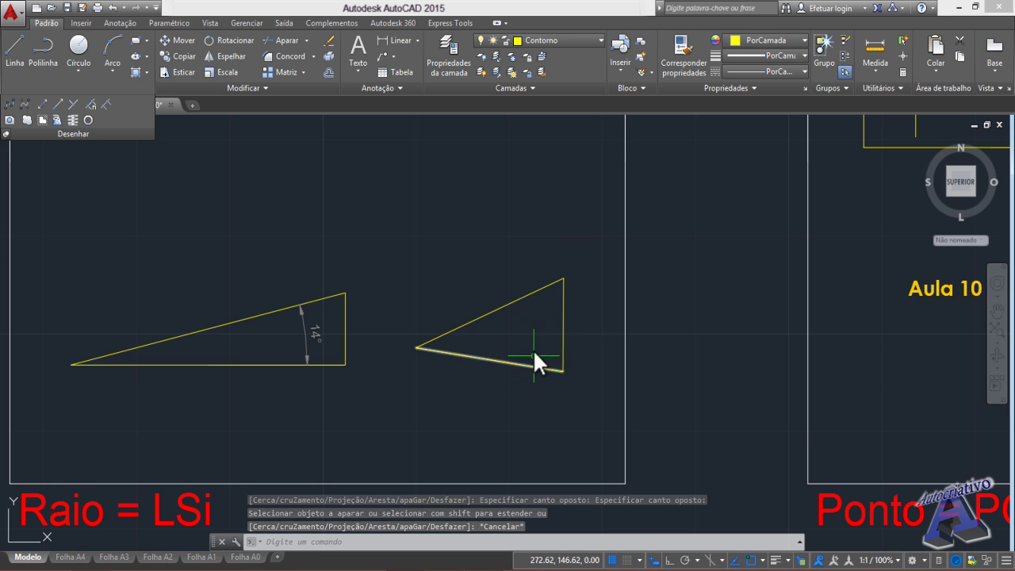
- Place ten points scattered inside the empty grey square of the Ponto frame using the Multiple Points command
scroll(505, 399, down, 4)
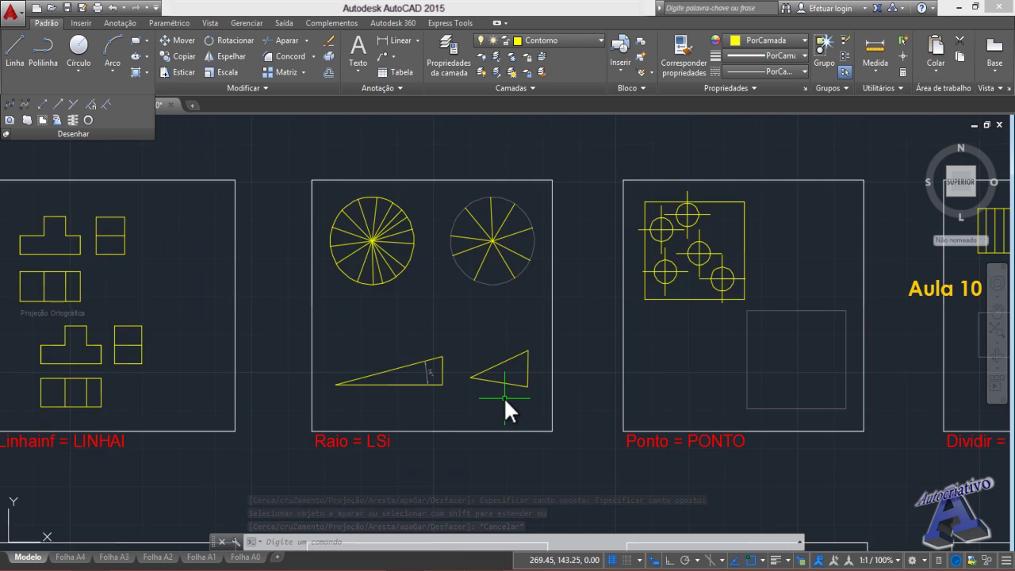
scroll(504, 396, down, 3)
middle_drag(571, 362, 474, 357)
scroll(516, 372, up, 4)
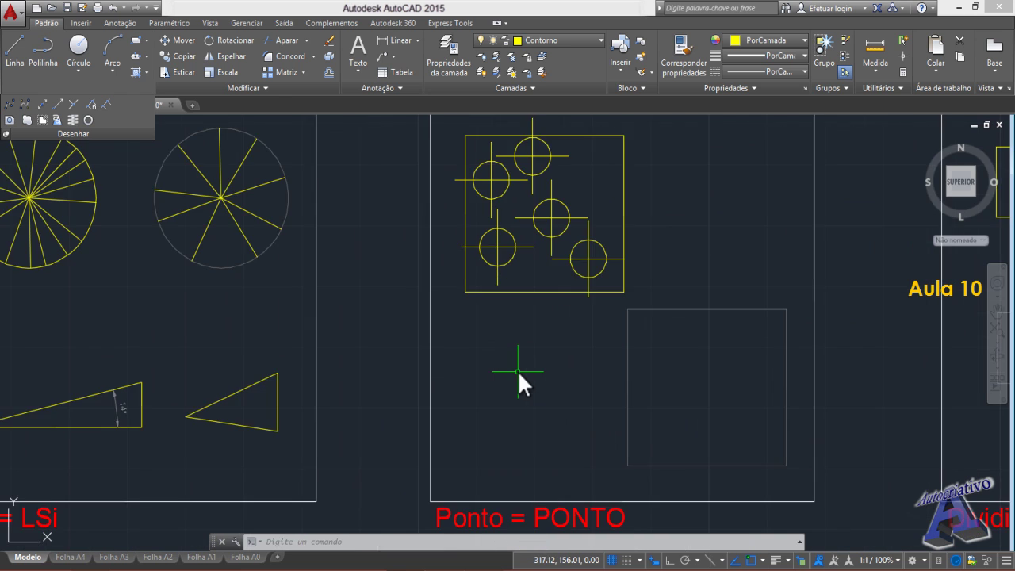
mouse_move(522, 379)
middle_down()
mouse_move(451, 377)
mouse_move(388, 355)
mouse_move(403, 357)
middle_up()
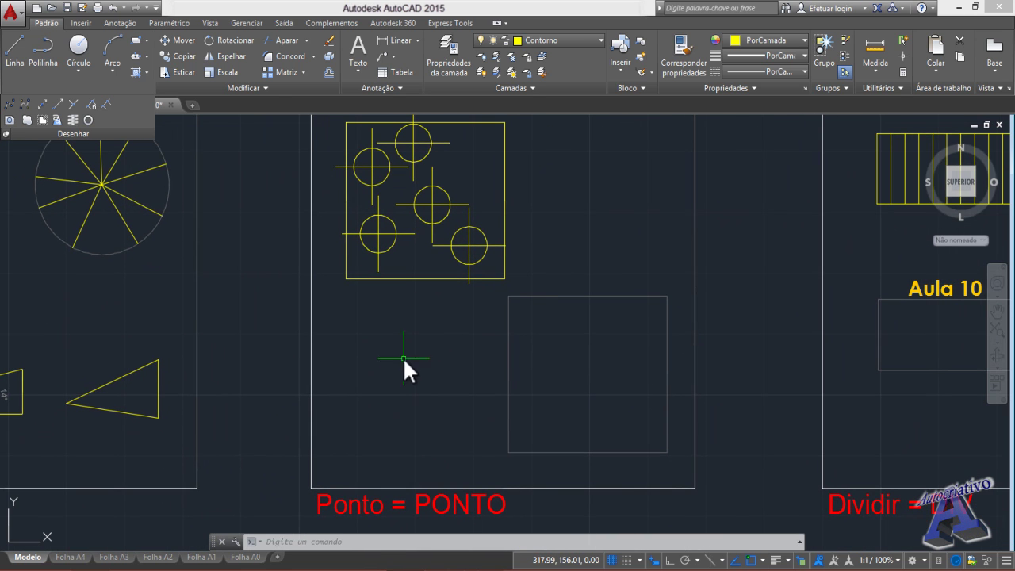
click(73, 103)
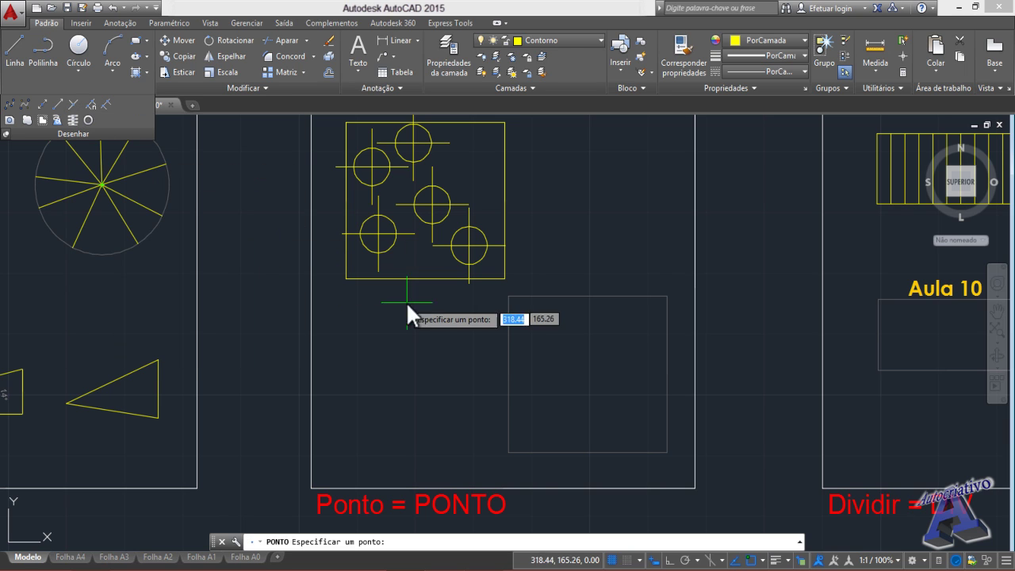
scroll(539, 329, up, 2)
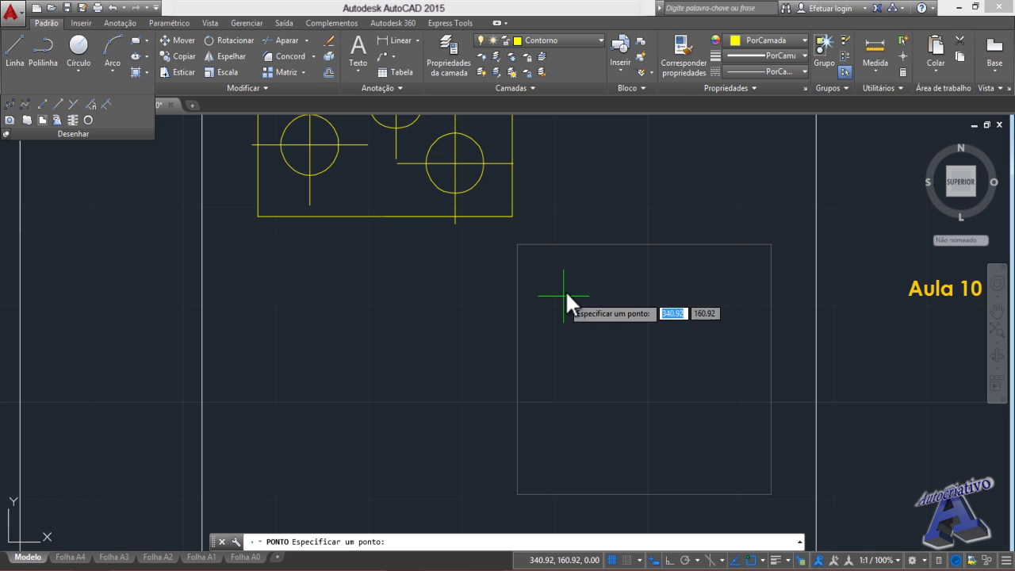
click(563, 280)
click(626, 280)
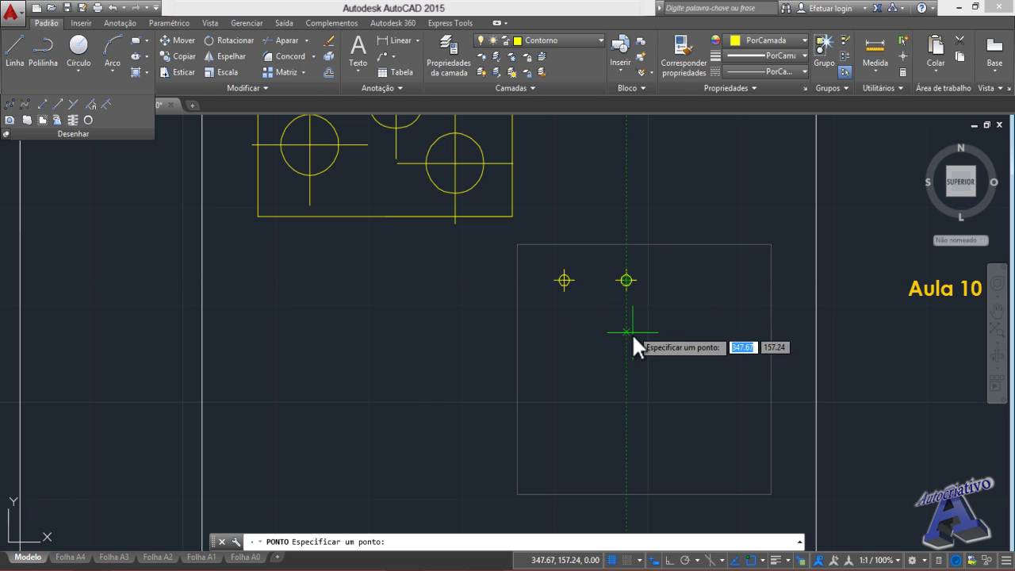
click(625, 340)
click(577, 340)
click(692, 309)
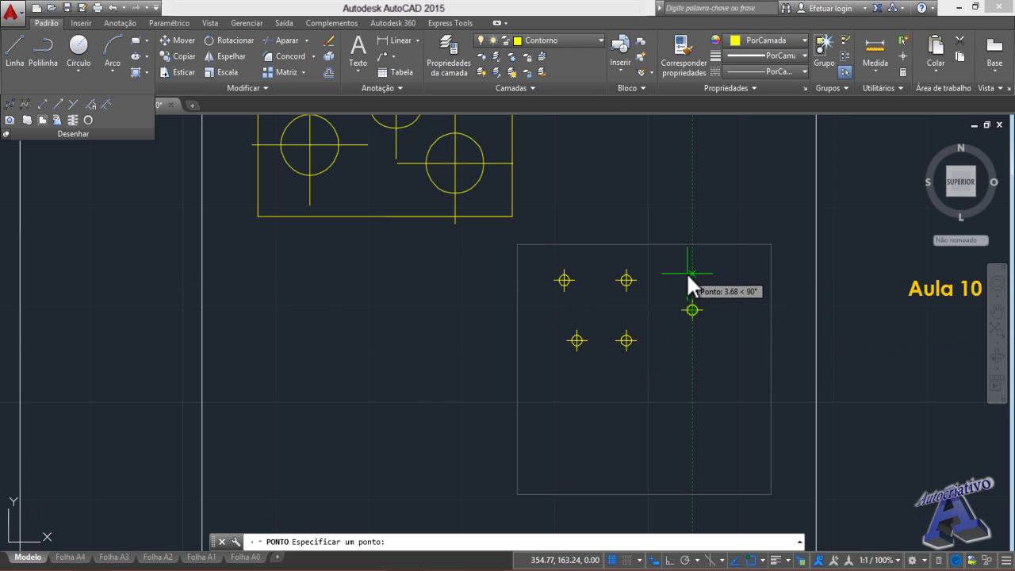
click(692, 273)
click(640, 402)
click(569, 405)
click(568, 443)
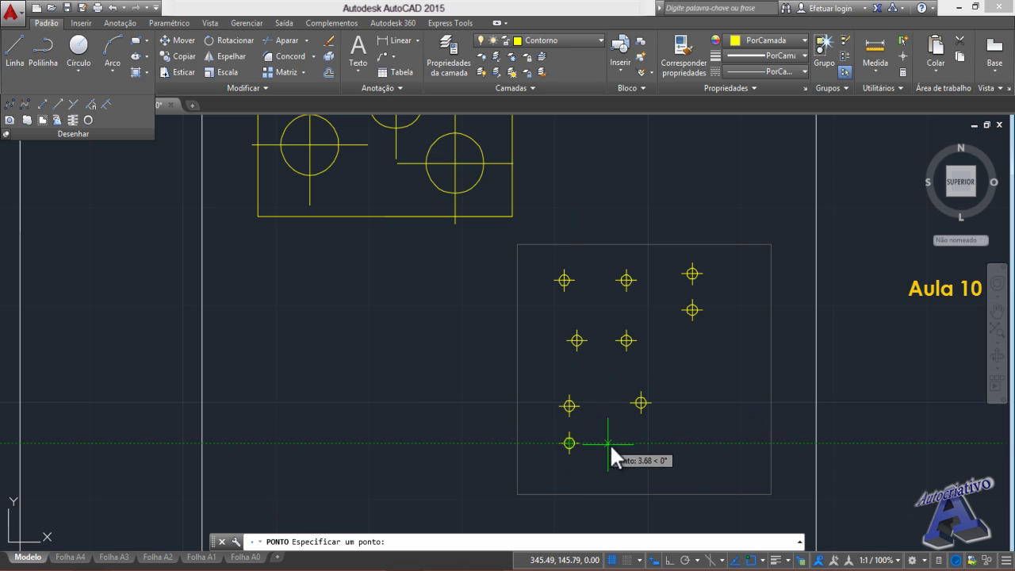
click(621, 442)
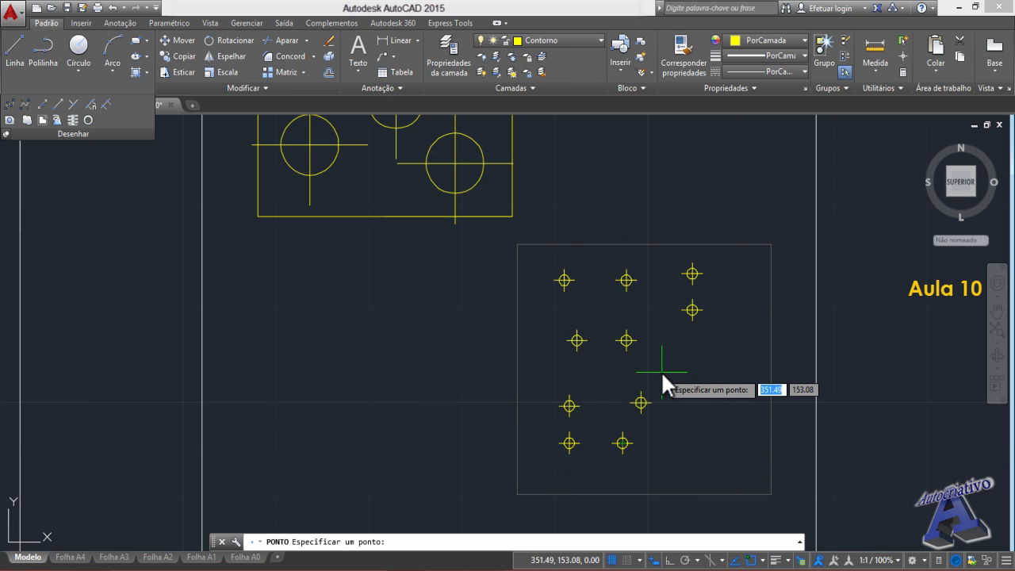
key(Escape)
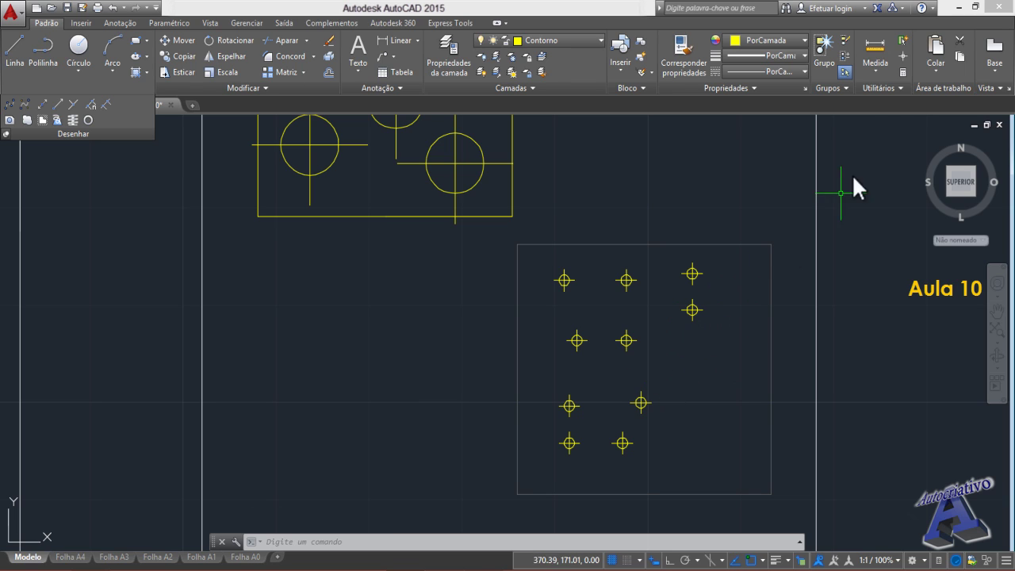
- Change the point style to a square with a cross through it
click(889, 88)
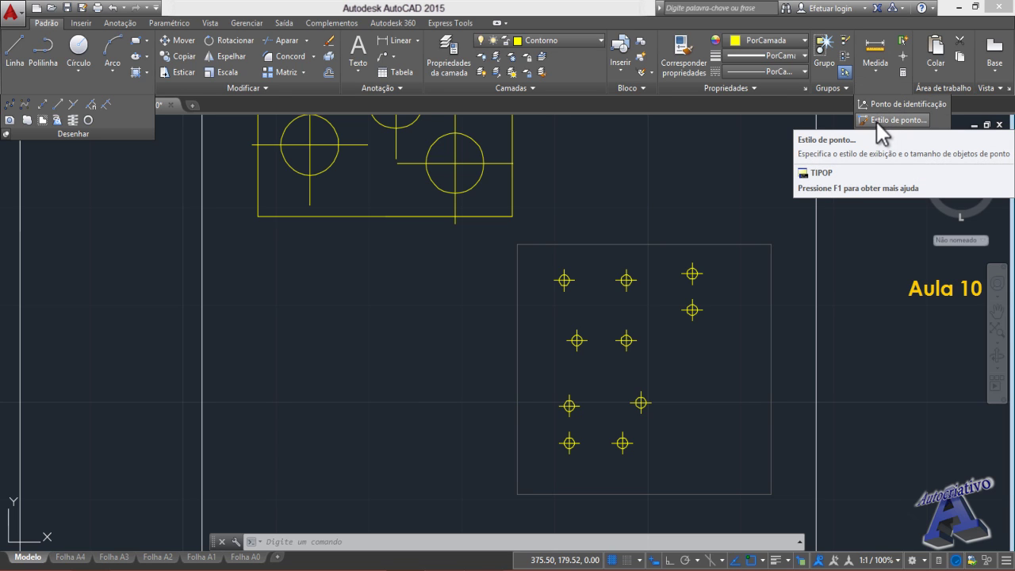
click(877, 121)
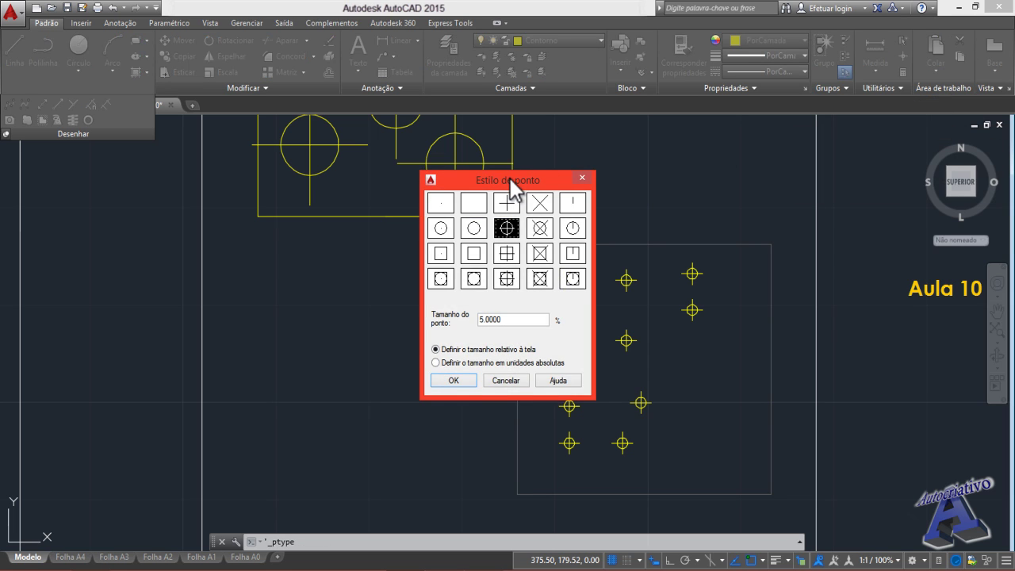
drag(511, 180, 416, 254)
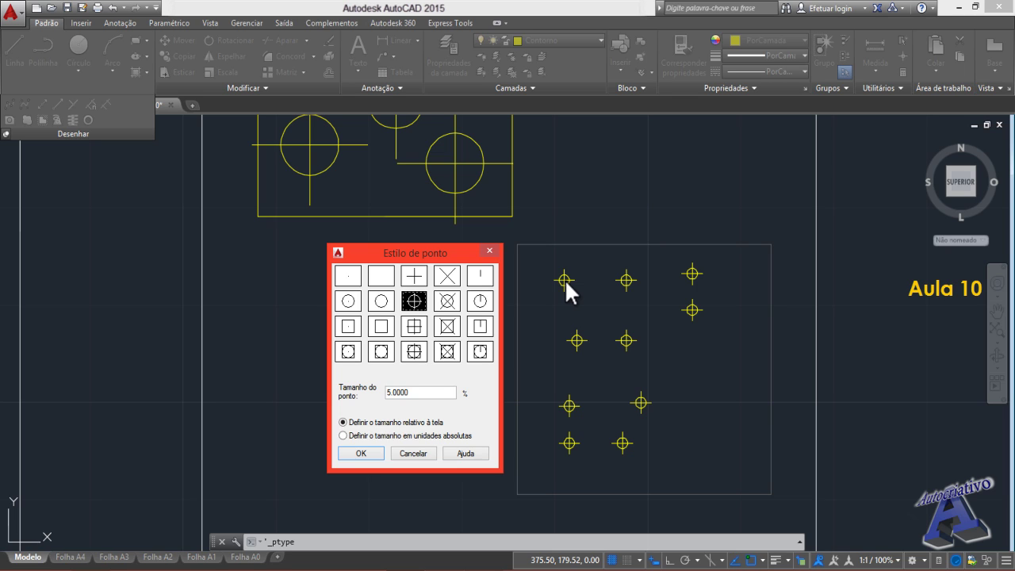
click(420, 329)
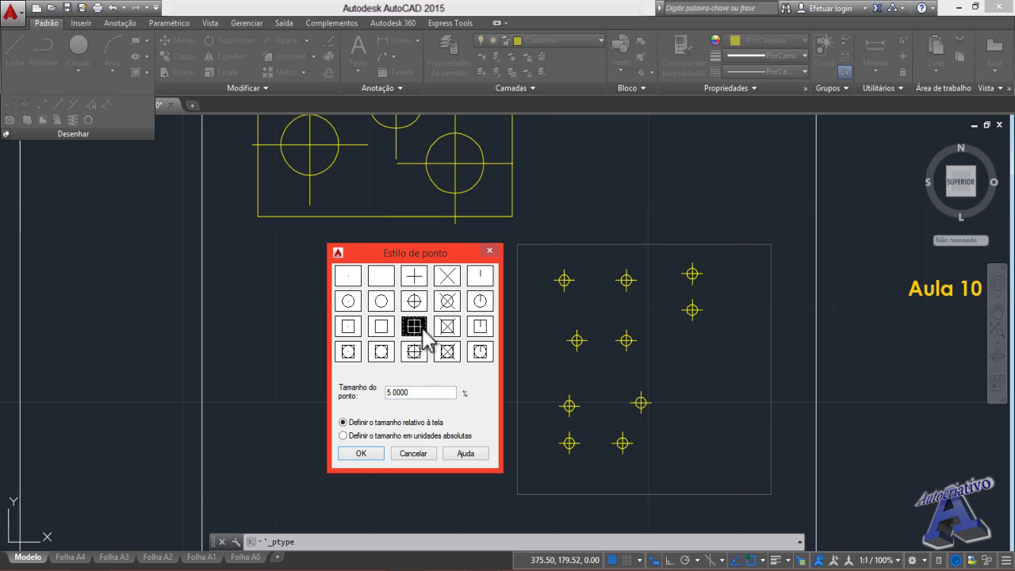
click(361, 454)
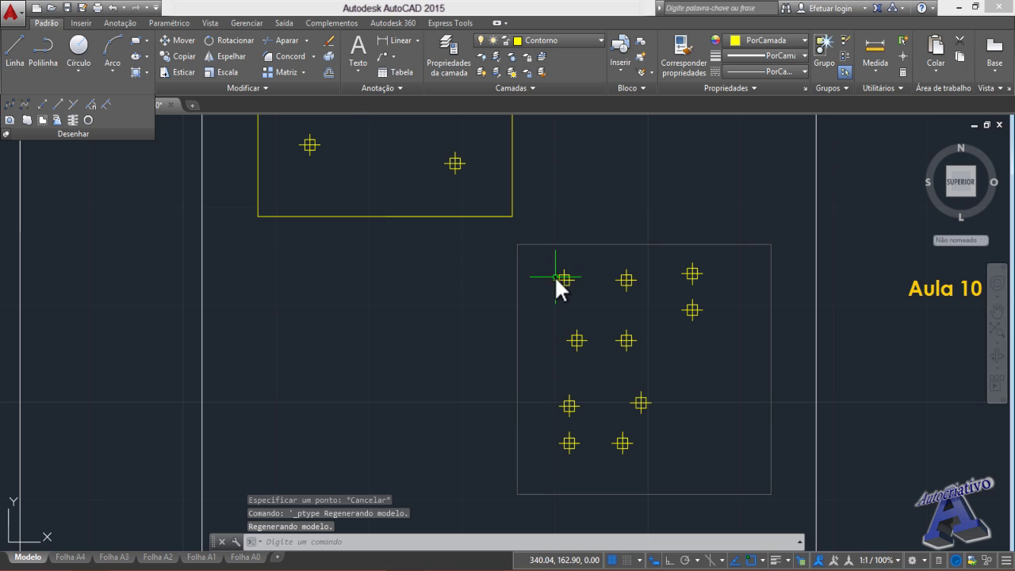
- Draw four connected line segments snapped to five of the points in the upper part of the grey square
scroll(563, 280, up, 6)
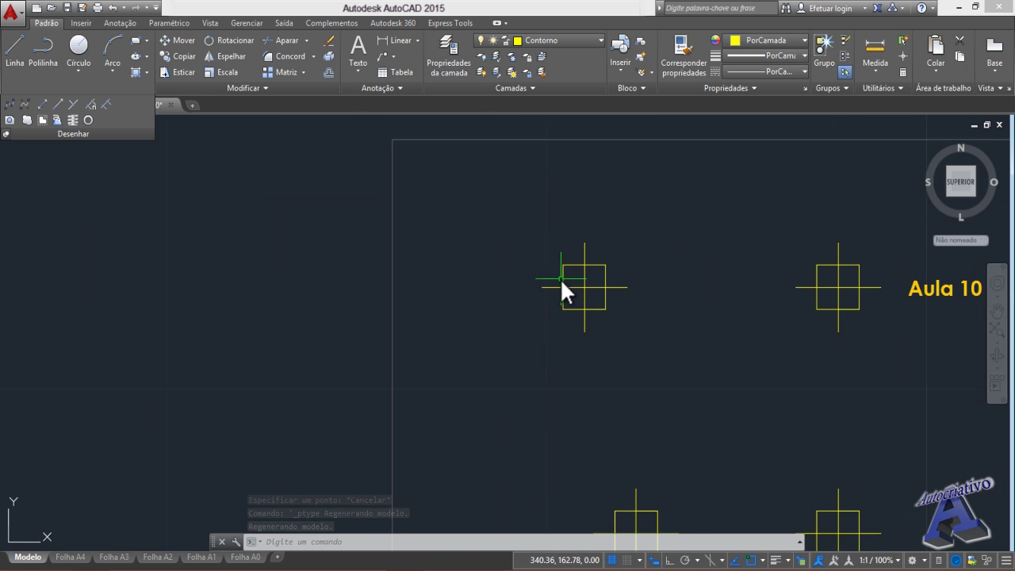
scroll(567, 284, up, 6)
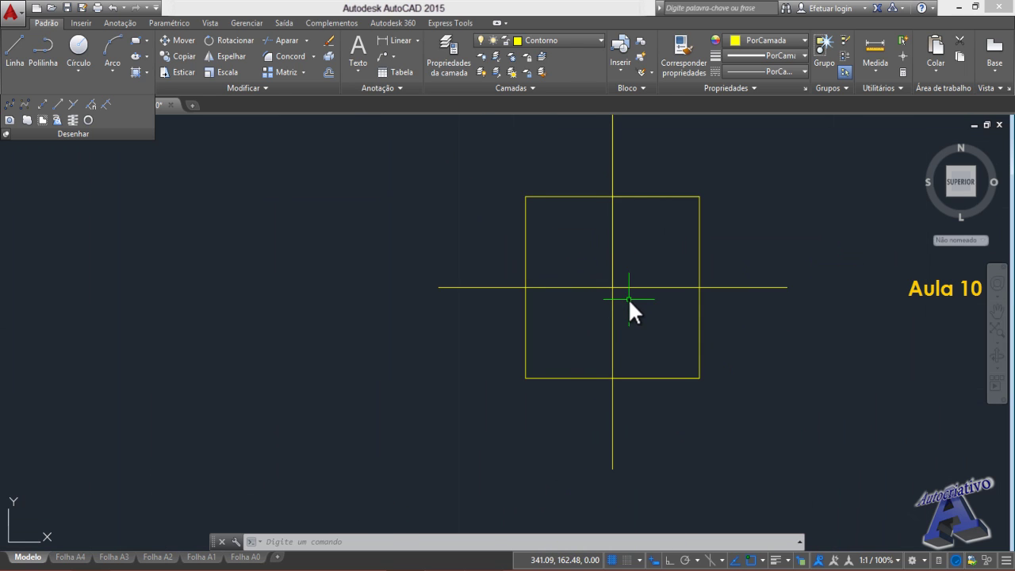
middle_drag(630, 306, 540, 346)
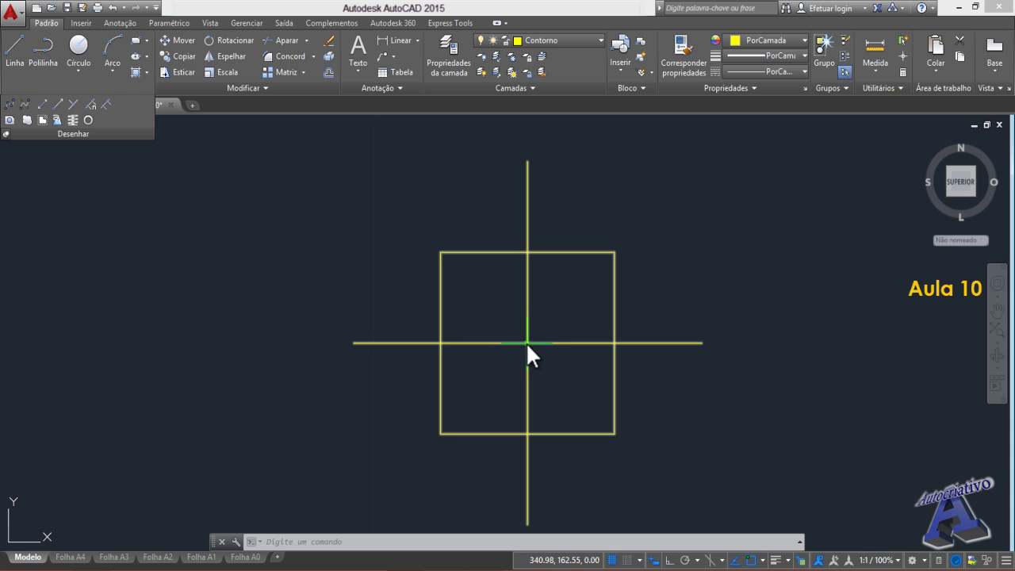
scroll(526, 344, down, 10)
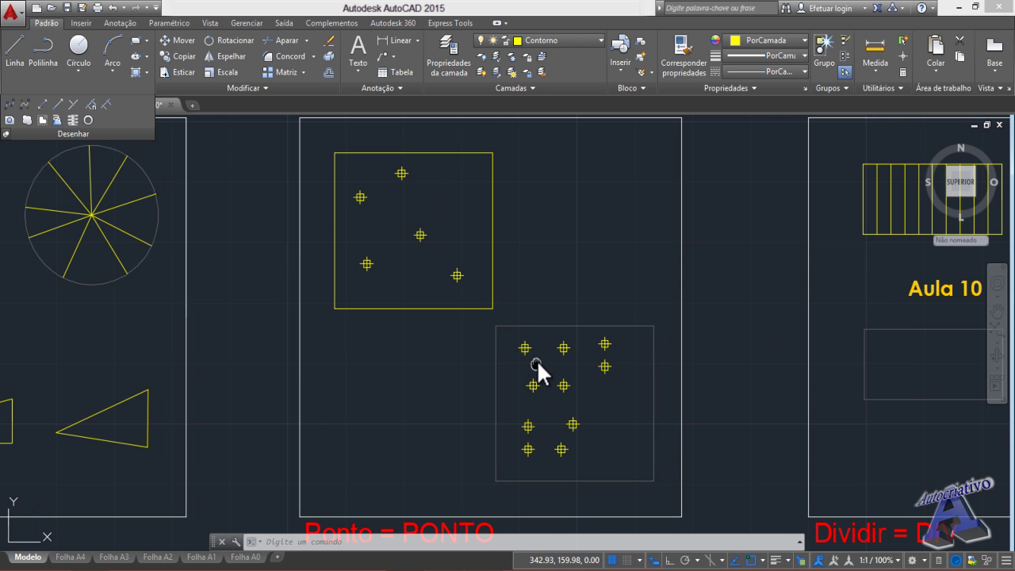
middle_drag(537, 368, 551, 356)
scroll(550, 356, up, 2)
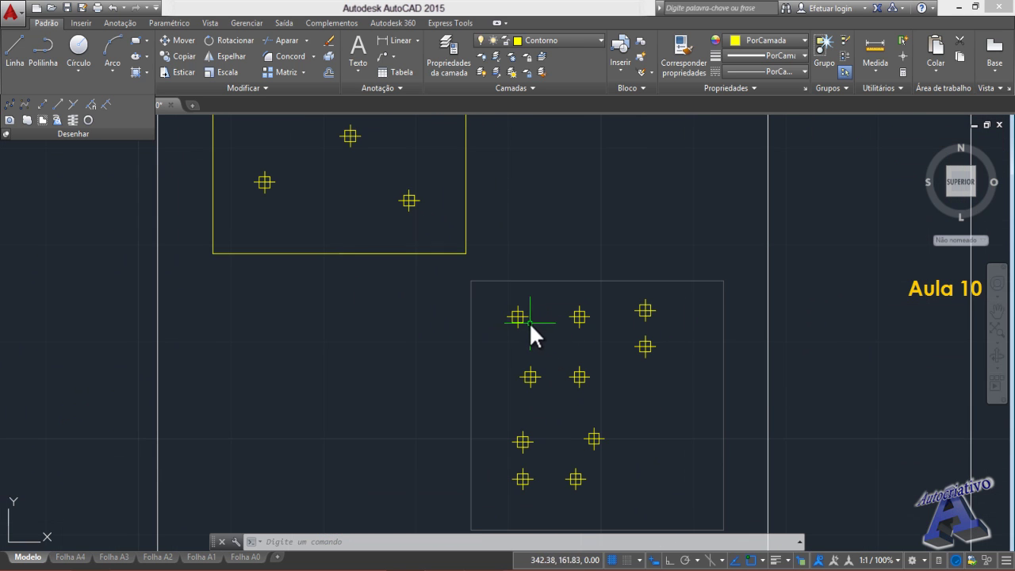
scroll(530, 323, up, 2)
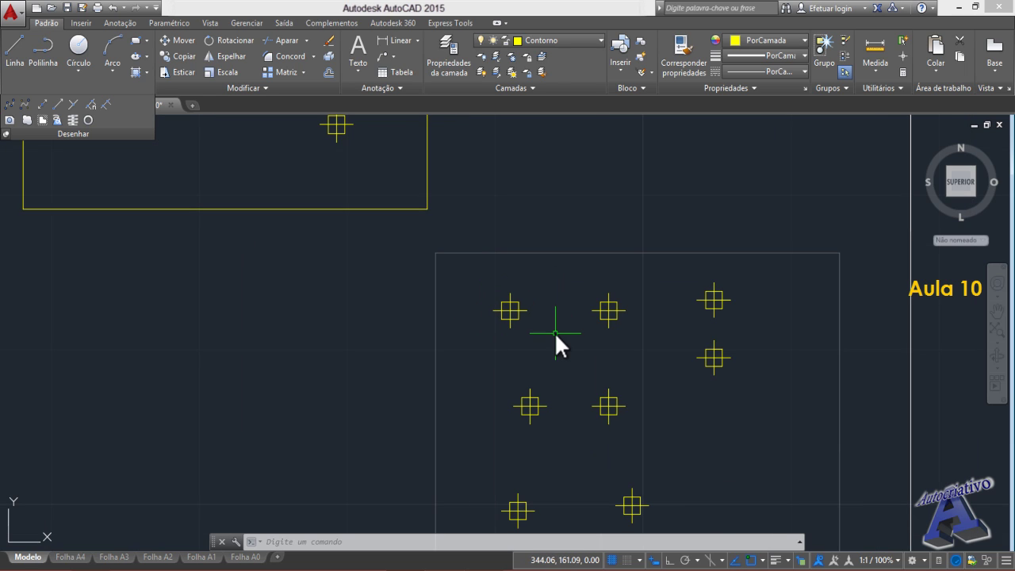
text(l)
key(Return)
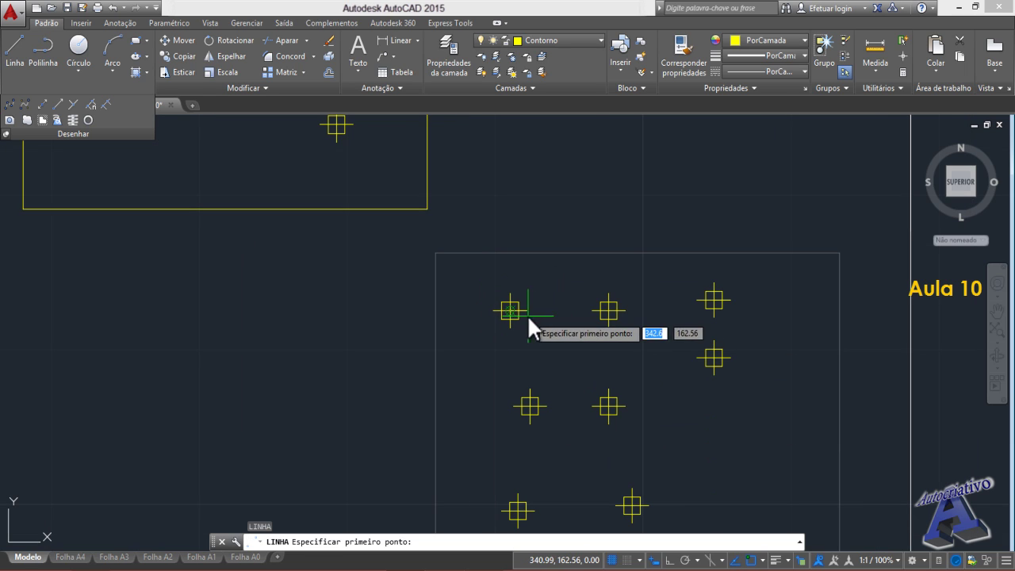
click(507, 306)
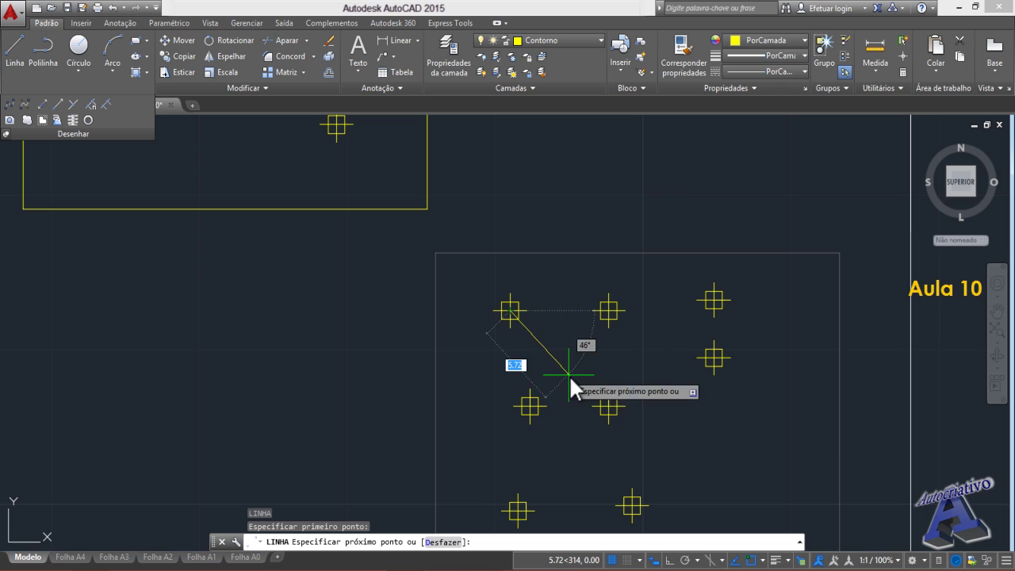
click(610, 407)
click(715, 357)
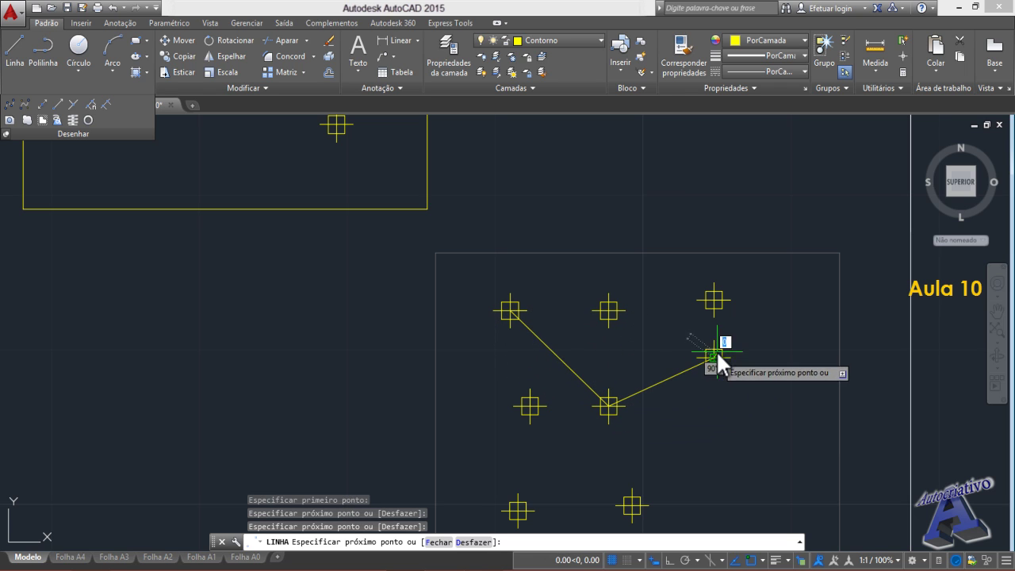
click(714, 300)
click(607, 309)
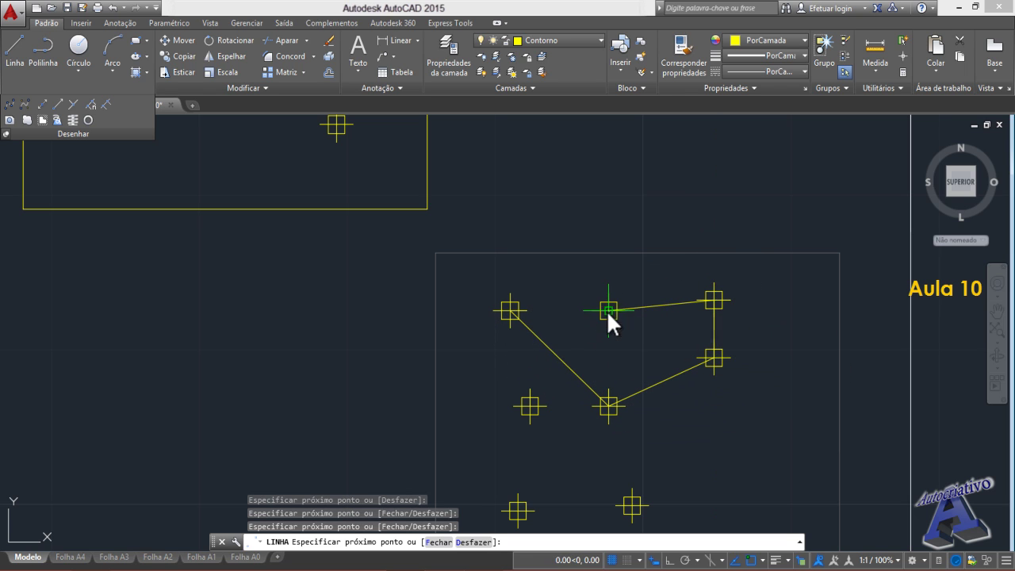
key(Escape)
- Add five more points with the PONTO command among the existing ones in the middle and lower part of the grey square
scroll(608, 342, down, 4)
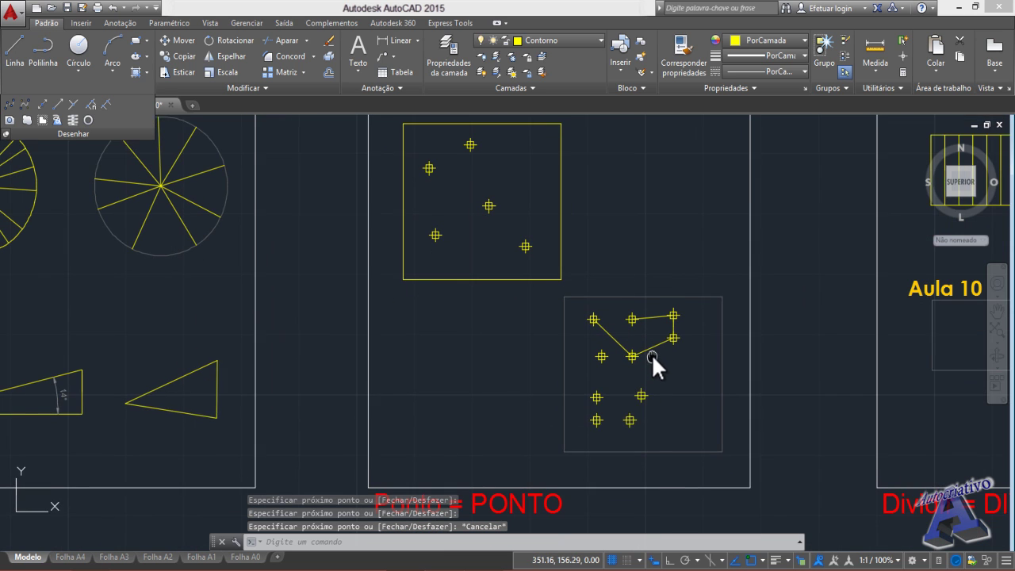
mouse_move(673, 347)
middle_down()
mouse_move(632, 349)
mouse_move(588, 375)
mouse_move(599, 379)
mouse_move(627, 317)
middle_up()
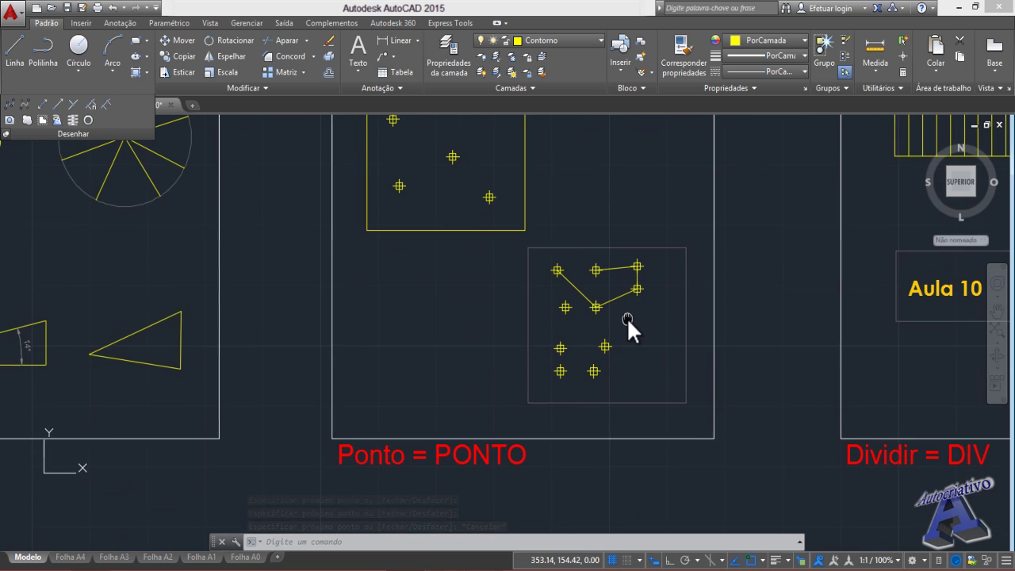
text(PONTo)
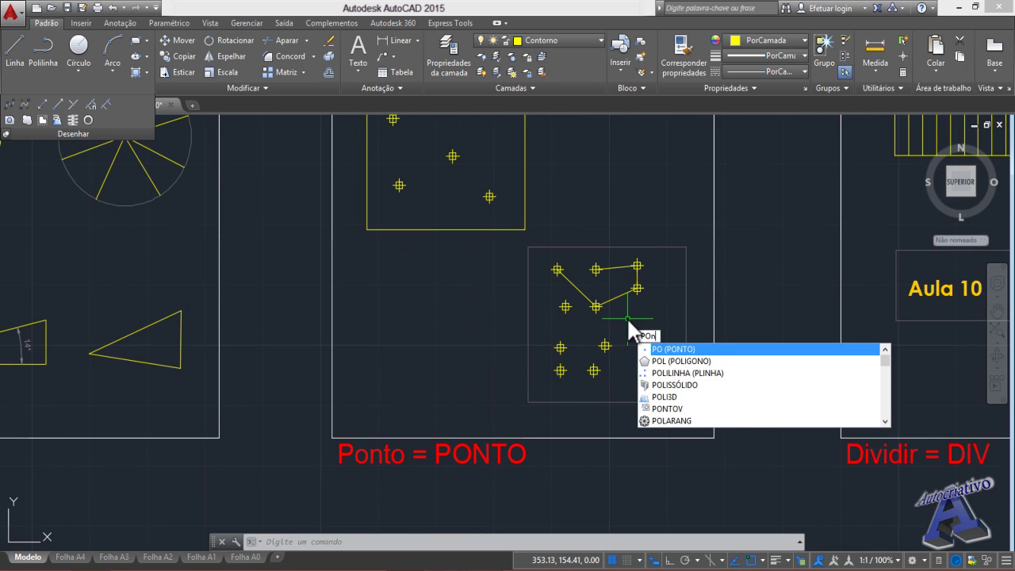
key(Return)
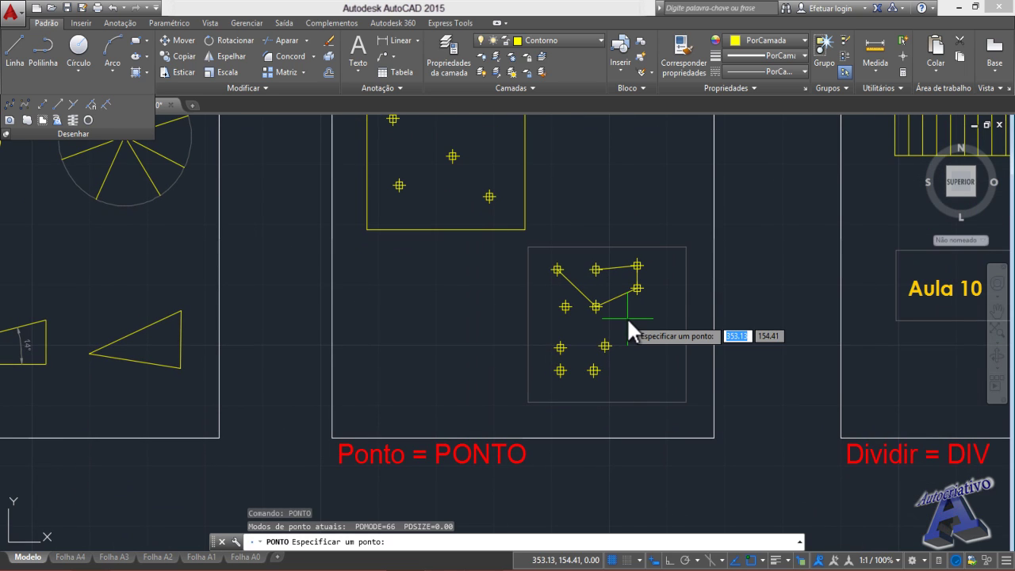
scroll(642, 381, up, 2)
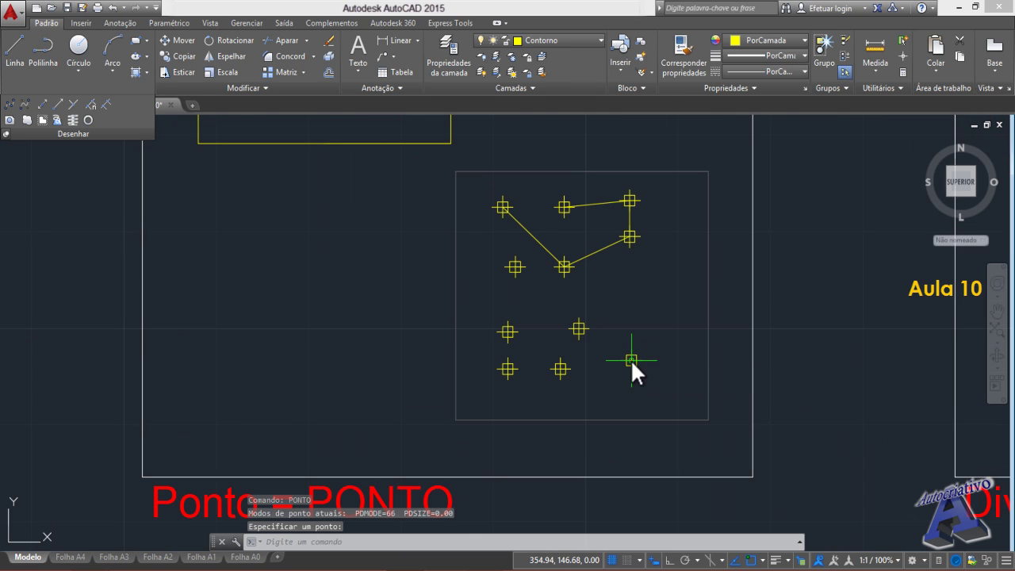
click(631, 360)
click(639, 314)
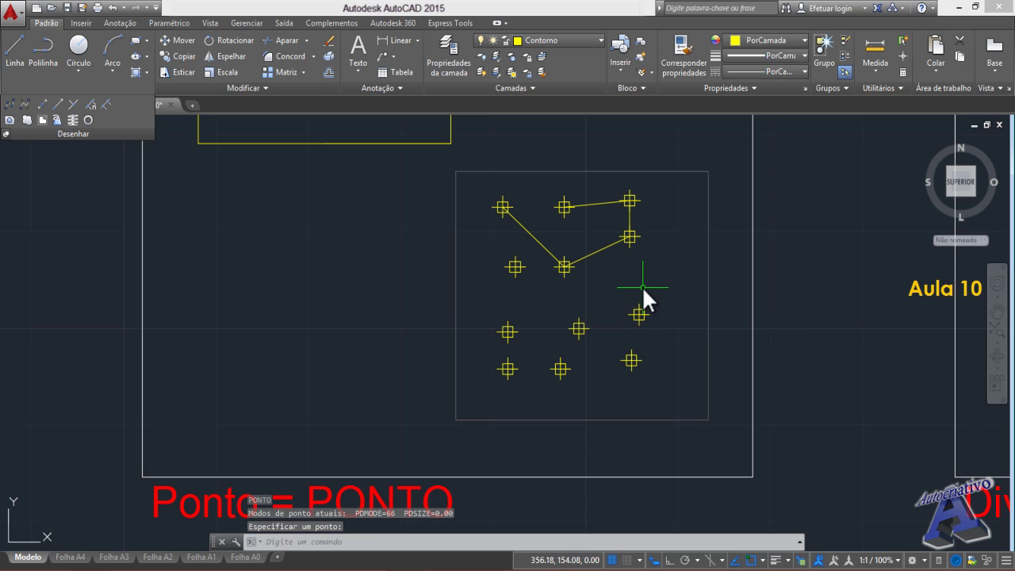
click(644, 284)
key(Escape)
key(Return)
click(595, 283)
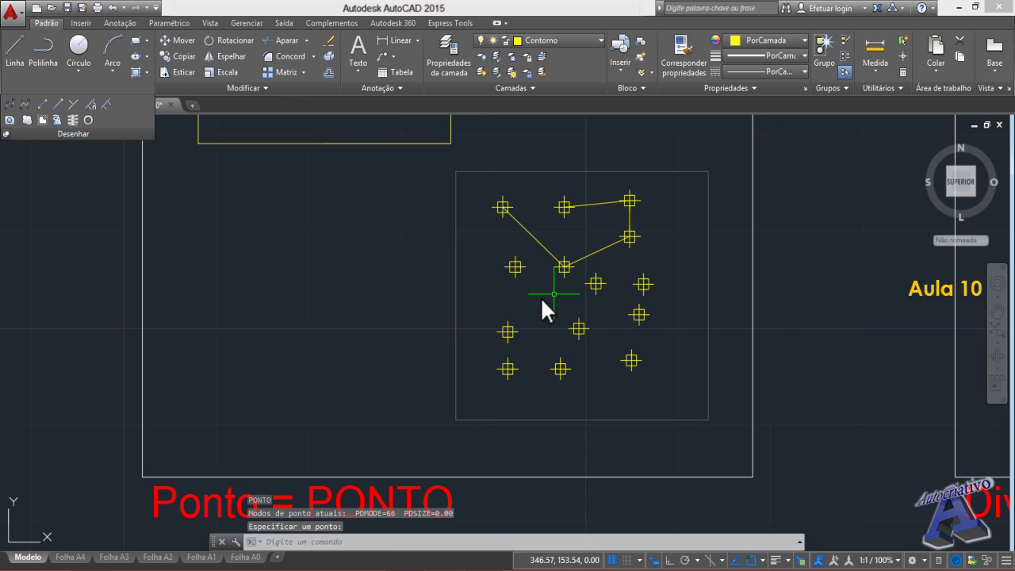
click(531, 301)
key(Escape)
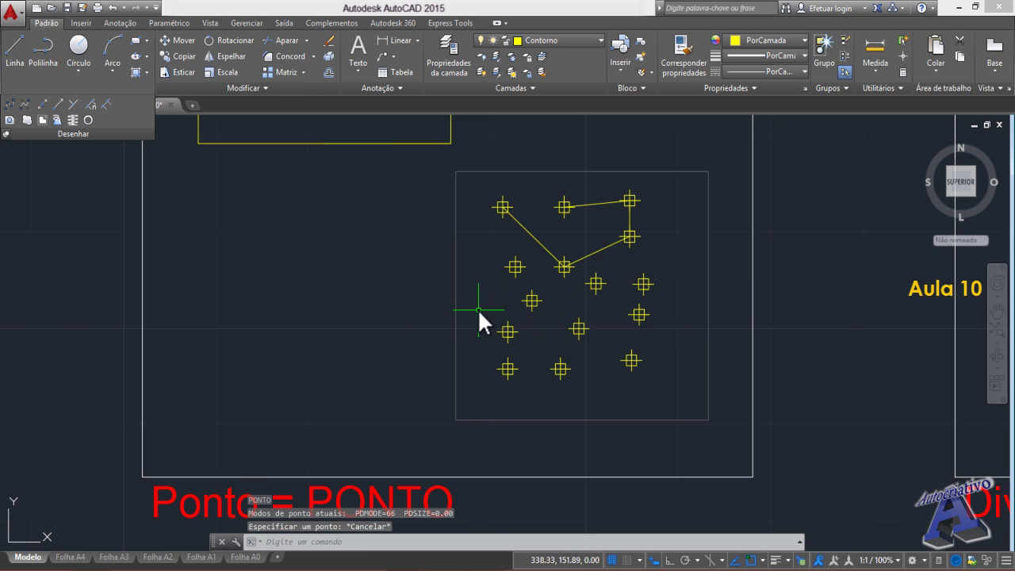
- Examine the rectangle split by evenly spaced vertical lines in the Dividir frame
scroll(478, 308, down, 6)
mouse_move(598, 304)
middle_down()
mouse_move(465, 325)
mouse_move(546, 337)
mouse_move(563, 367)
middle_up()
scroll(516, 333, up, 2)
scroll(556, 279, up, 2)
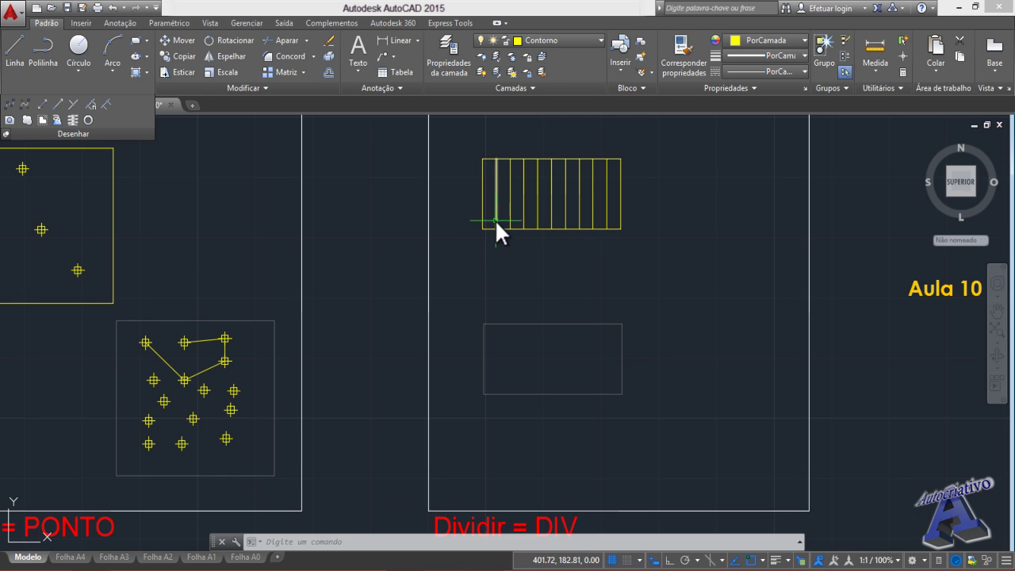
scroll(509, 217, up, 2)
middle_drag(514, 217, 521, 255)
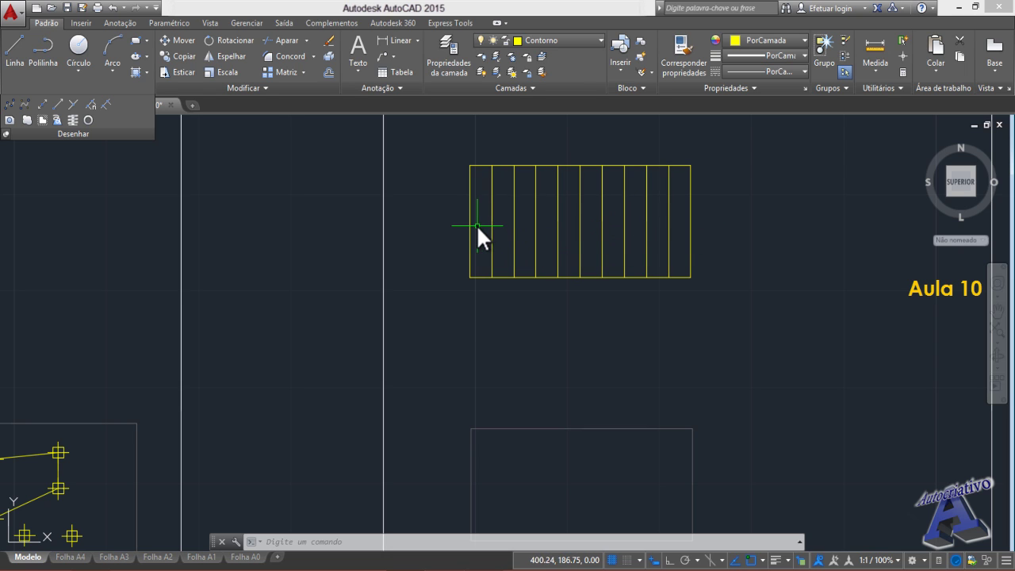
- Select the bottom edge of the already divided yellow rectangle to inspect it, and clear the selection
mouse_move(567, 324)
middle_down()
mouse_move(572, 255)
mouse_move(580, 279)
middle_up()
click(576, 224)
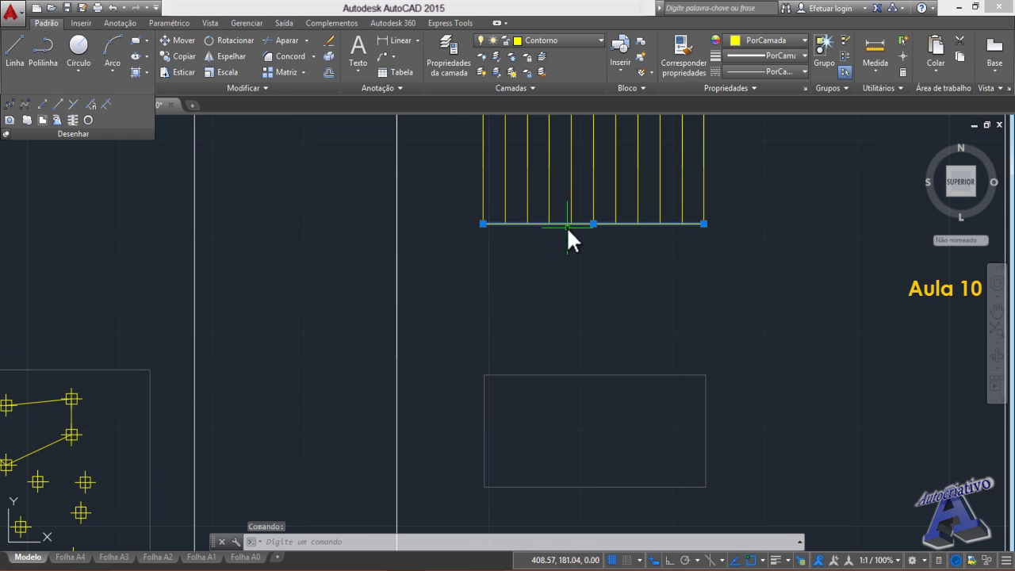
mouse_move(566, 226)
middle_down()
mouse_move(563, 279)
mouse_move(540, 315)
middle_up()
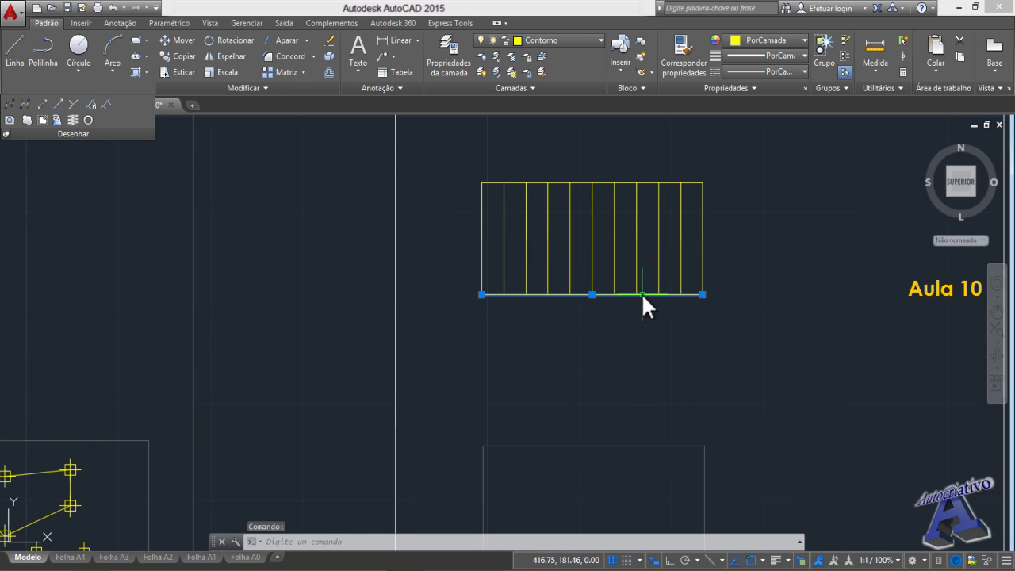
key(Escape)
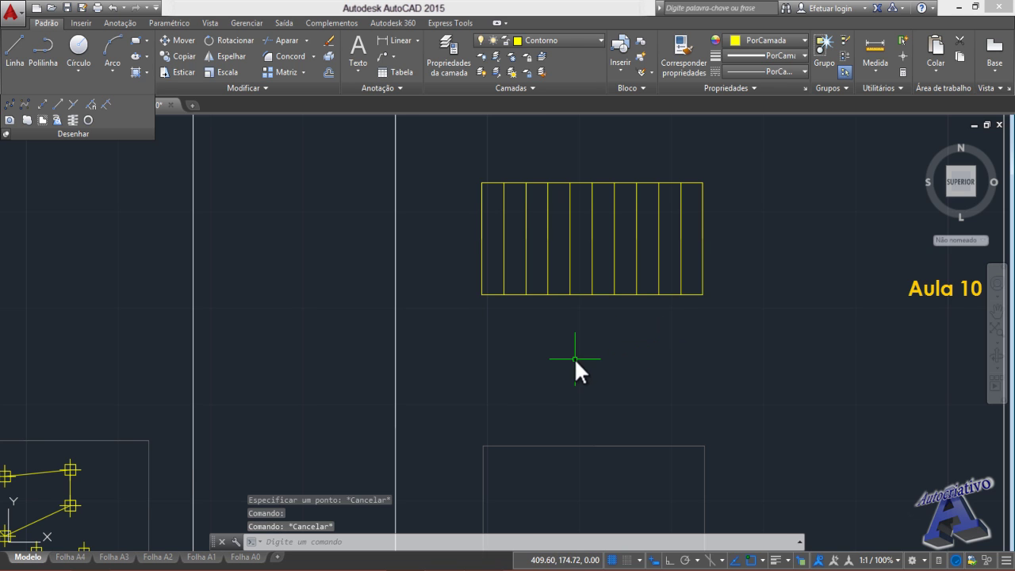
scroll(575, 358, down, 4)
middle_drag(566, 363, 586, 300)
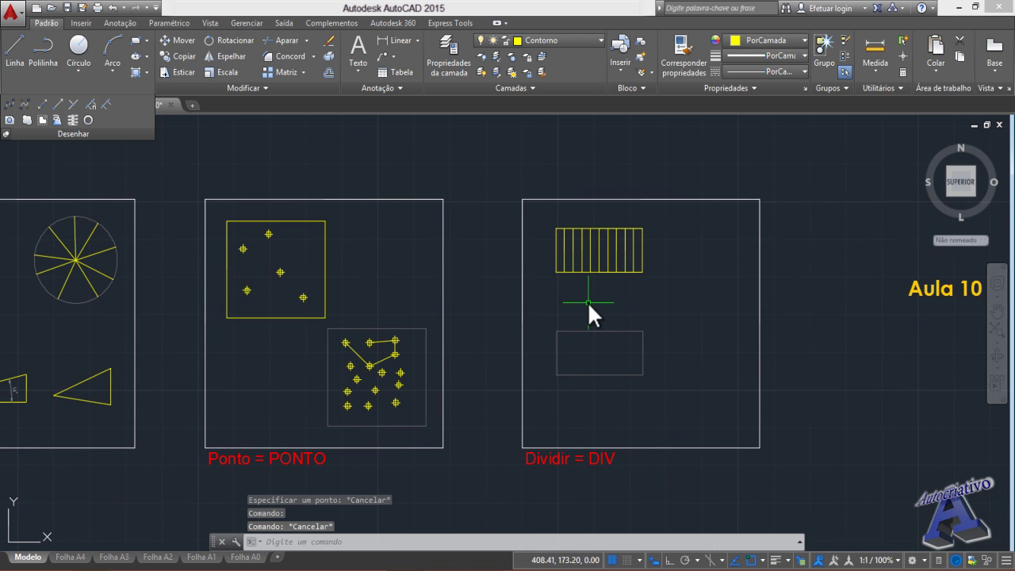
- Divide the bottom edge of the empty grey rectangle in the Dividir frame into 6 segments
click(91, 104)
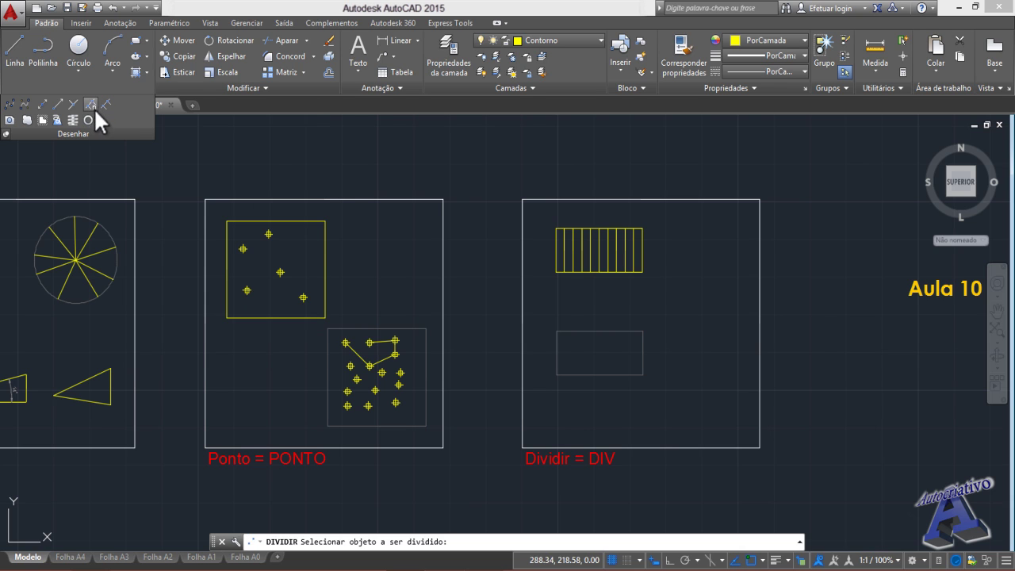
scroll(609, 388, up, 4)
mouse_move(608, 387)
middle_down()
mouse_move(538, 409)
mouse_move(503, 403)
middle_up()
click(496, 380)
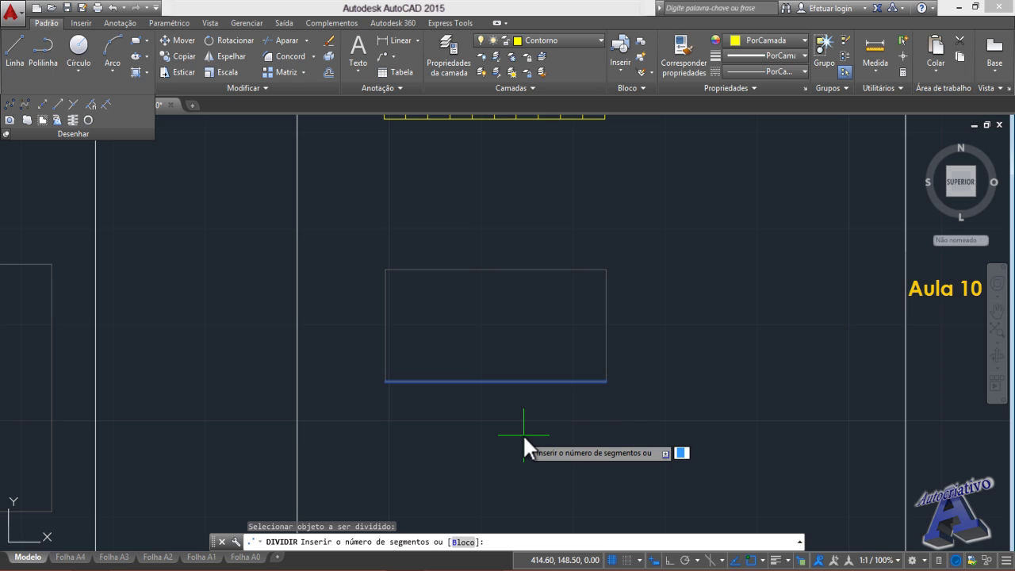
text(6)
key(Return)
scroll(487, 404, up, 2)
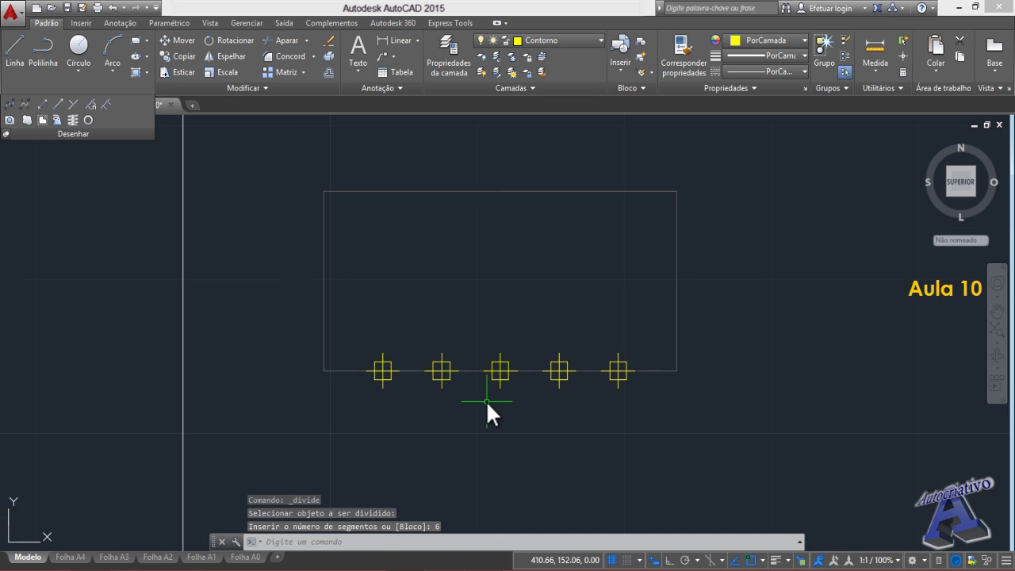
scroll(474, 376, up, 2)
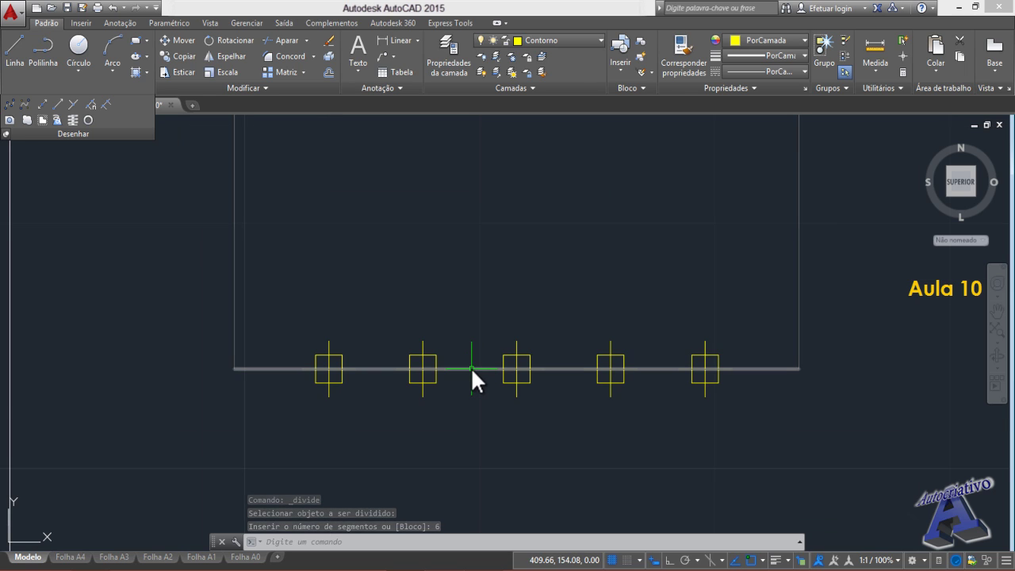
middle_drag(382, 426, 416, 433)
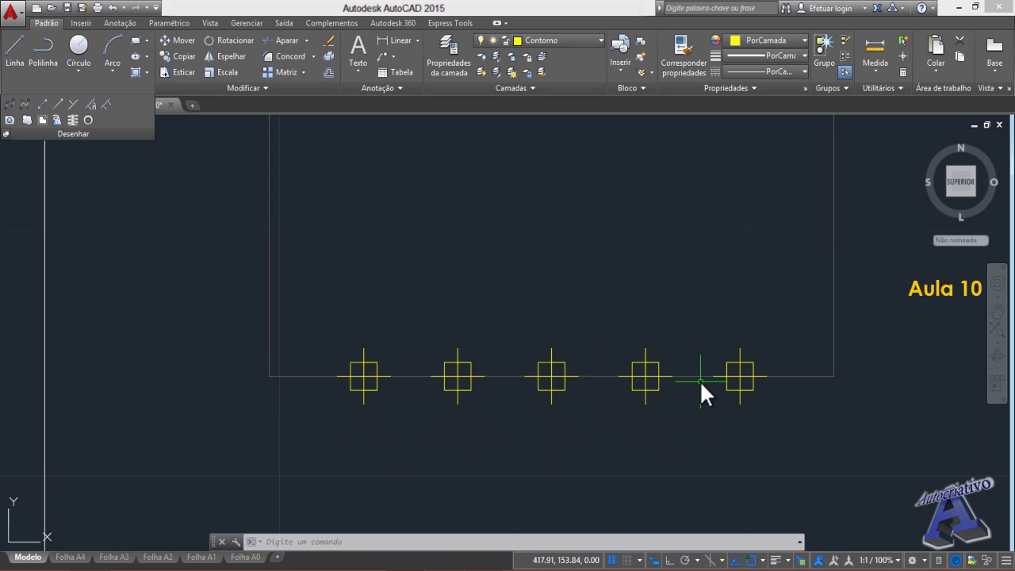
- With ortho mode on, draw a vertical line from the first division point up to the grey rectangle's top edge
scroll(671, 447, down, 4)
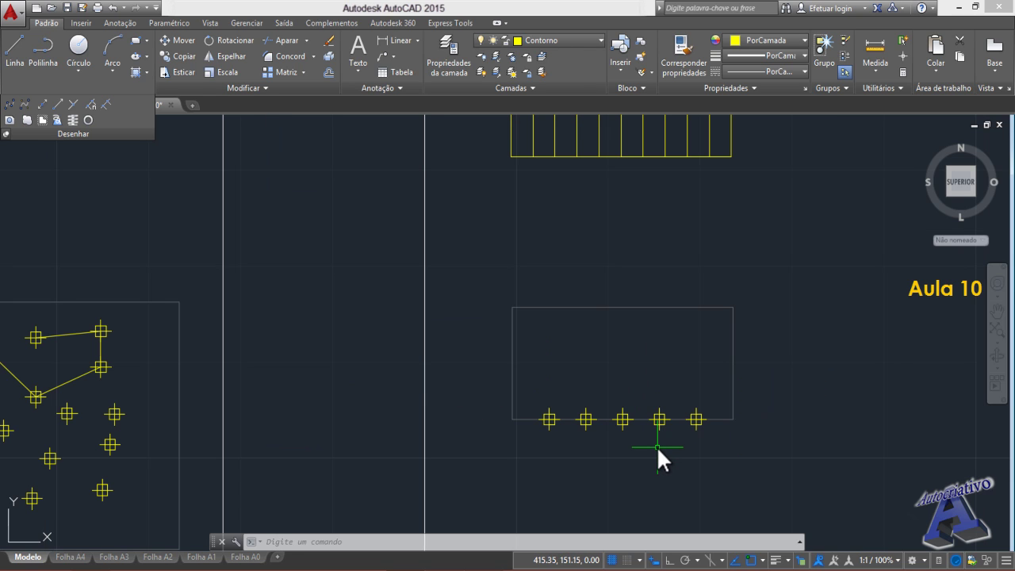
text(l)
key(Return)
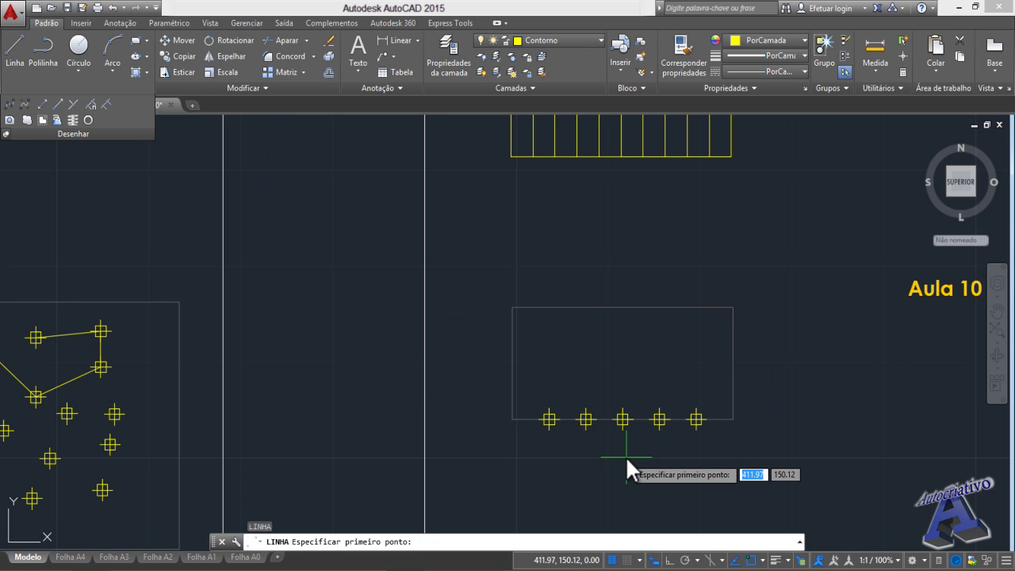
key(F8)
scroll(555, 424, up, 5)
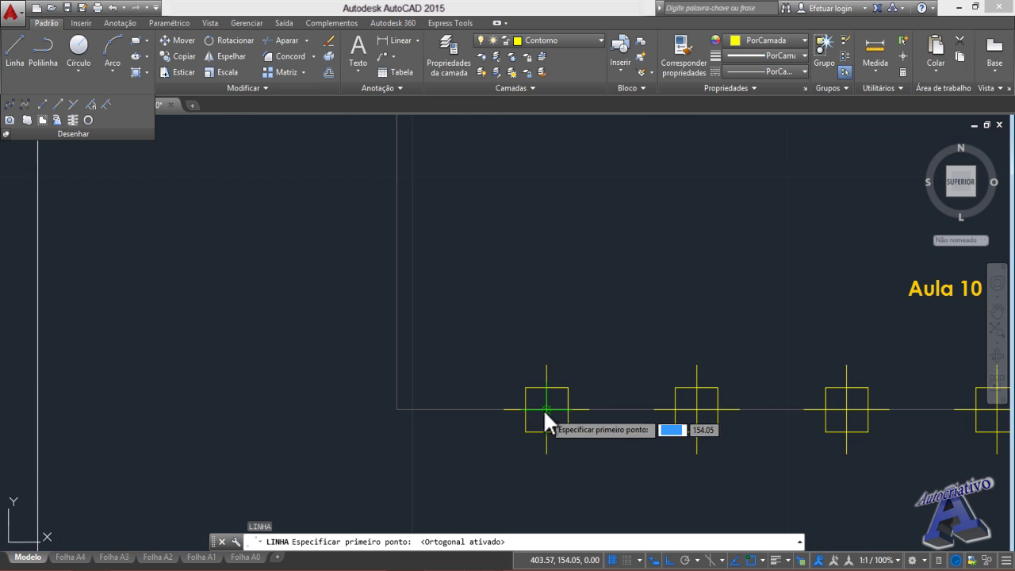
click(546, 409)
scroll(547, 322, down, 5)
click(547, 230)
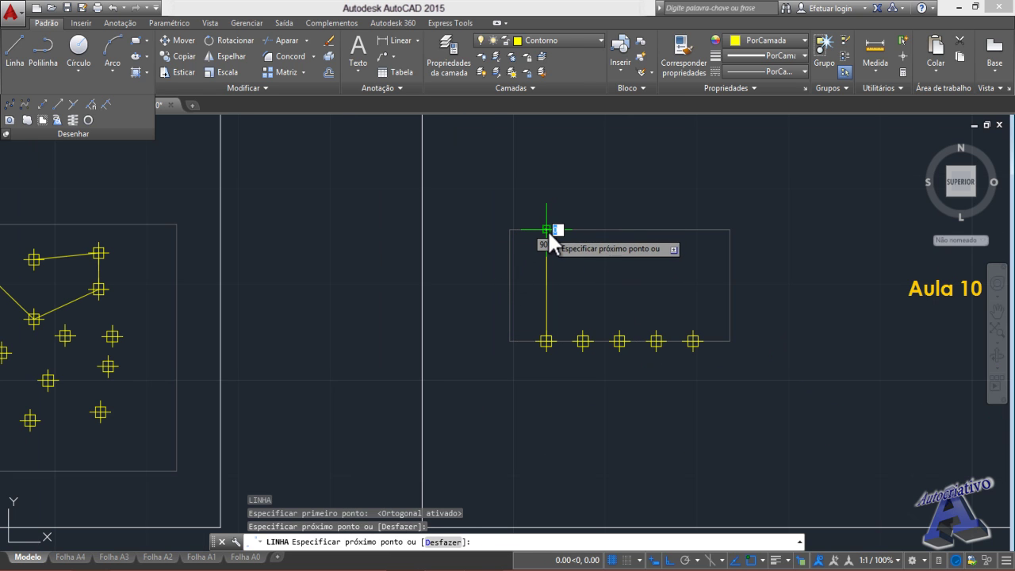
key(Return)
- Draw vertical lines from the second and third division points up to the grey rectangle's top edge
key(Return)
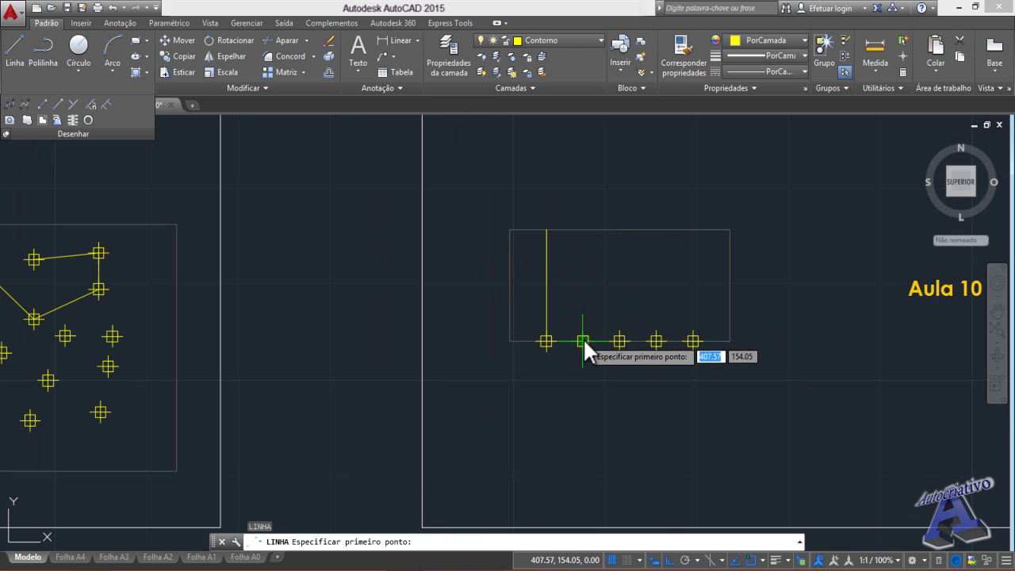
click(583, 341)
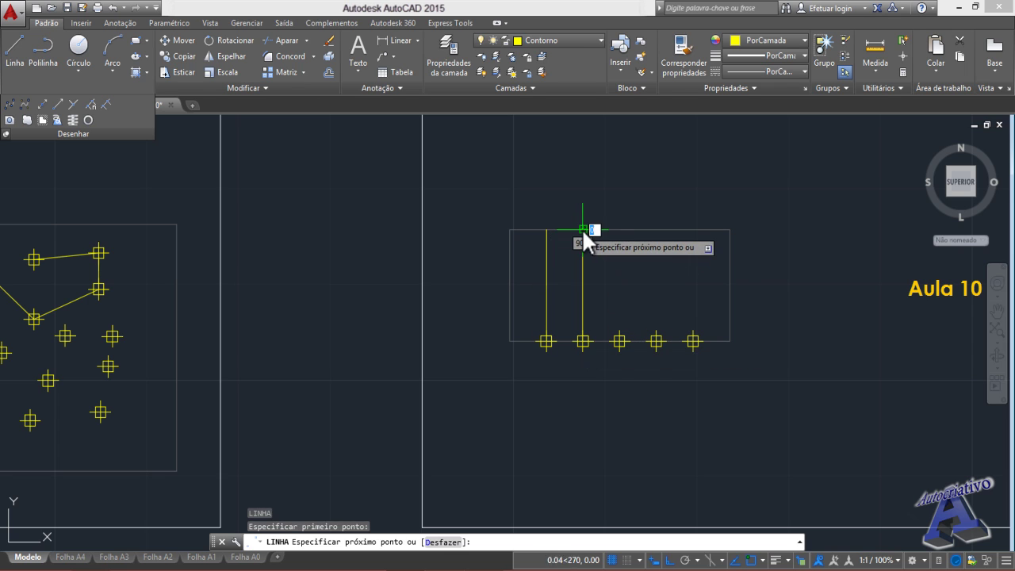
click(583, 230)
key(Return)
key(Return)
click(619, 341)
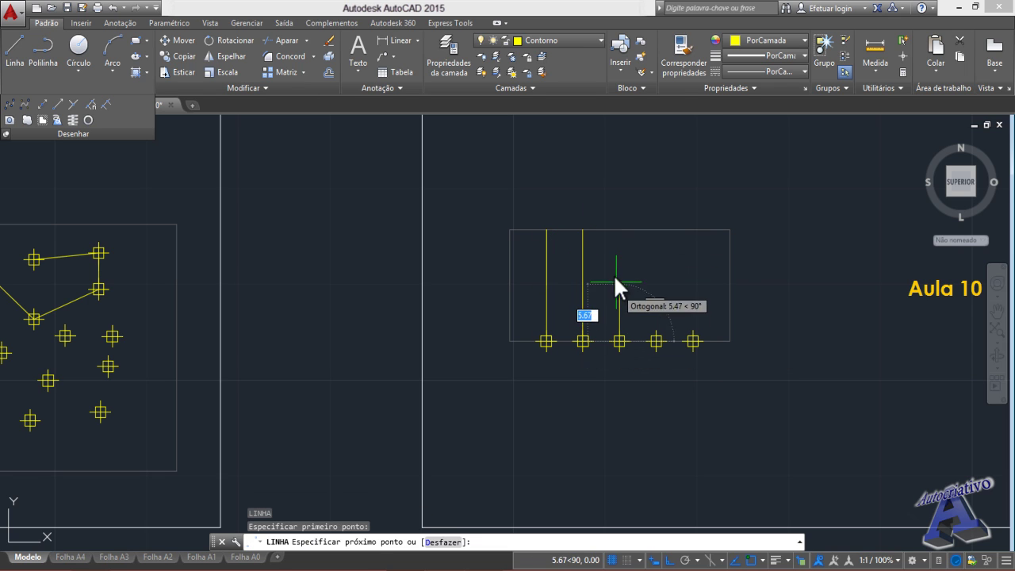
click(616, 232)
key(Return)
- Try to draw the line at the fourth division point, and erase the stray diagonal segment
key(Return)
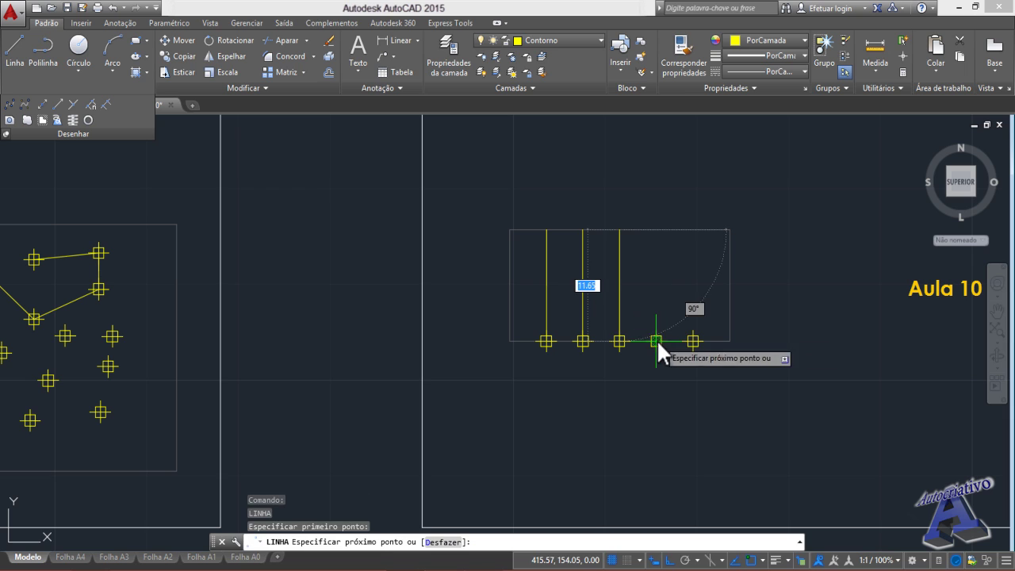
click(655, 341)
click(619, 230)
key(Escape)
click(650, 313)
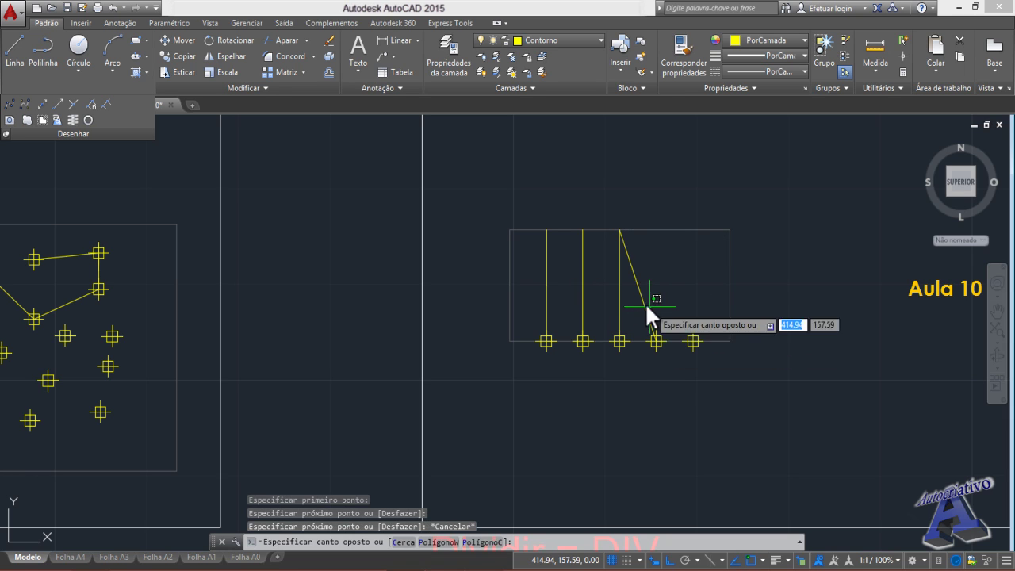
click(631, 295)
key(Delete)
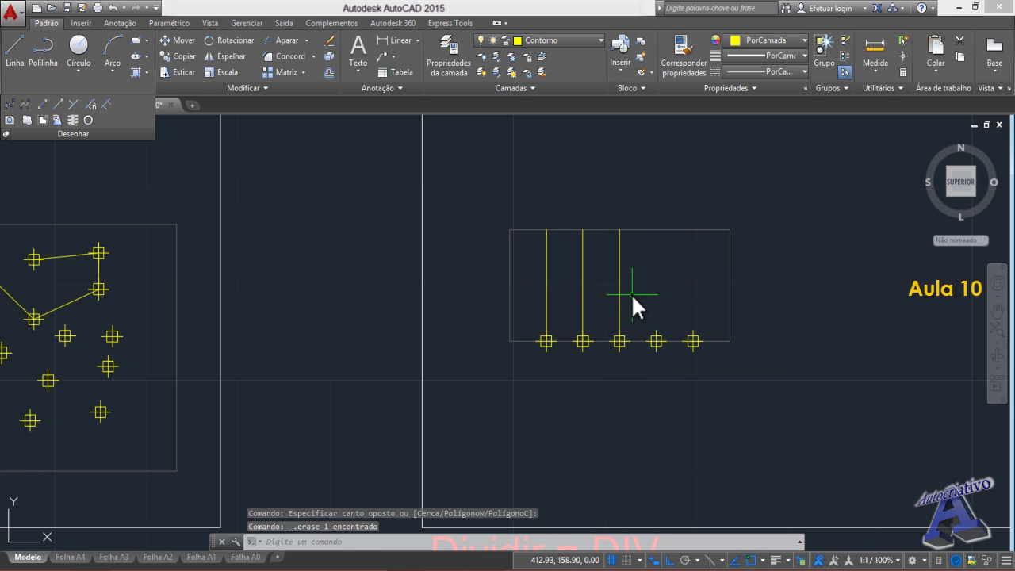
- Draw vertical lines from the fourth and fifth division points up to the grey rectangle's top edge
key(l)
key(Return)
scroll(632, 295, up, 5)
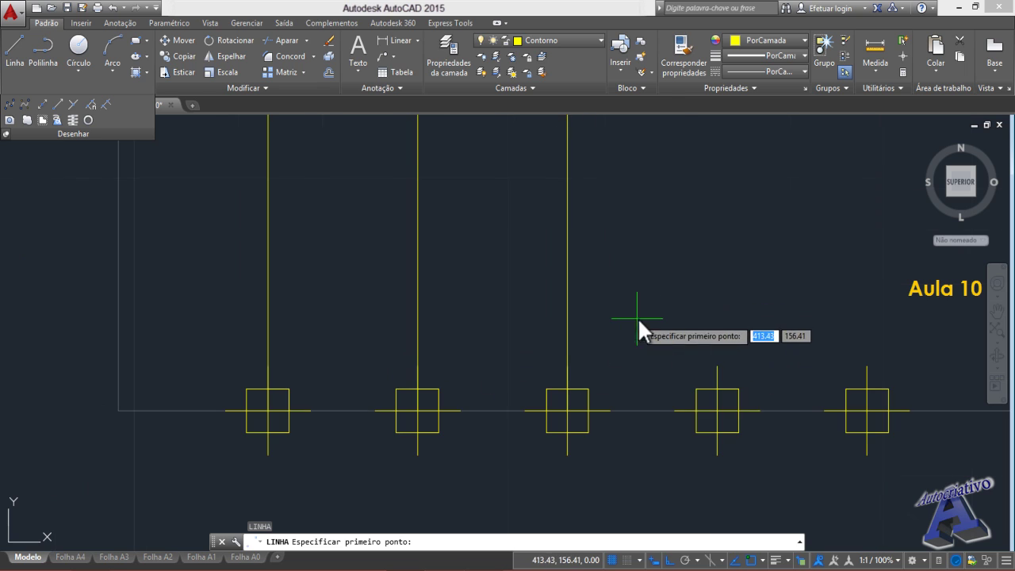
click(716, 410)
scroll(686, 284, down, 3)
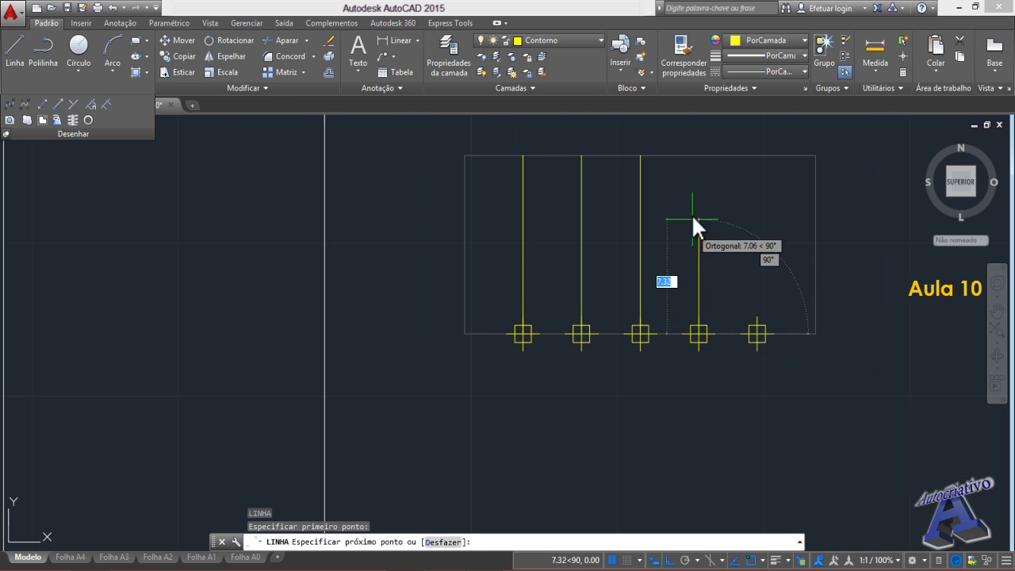
click(698, 158)
key(Return)
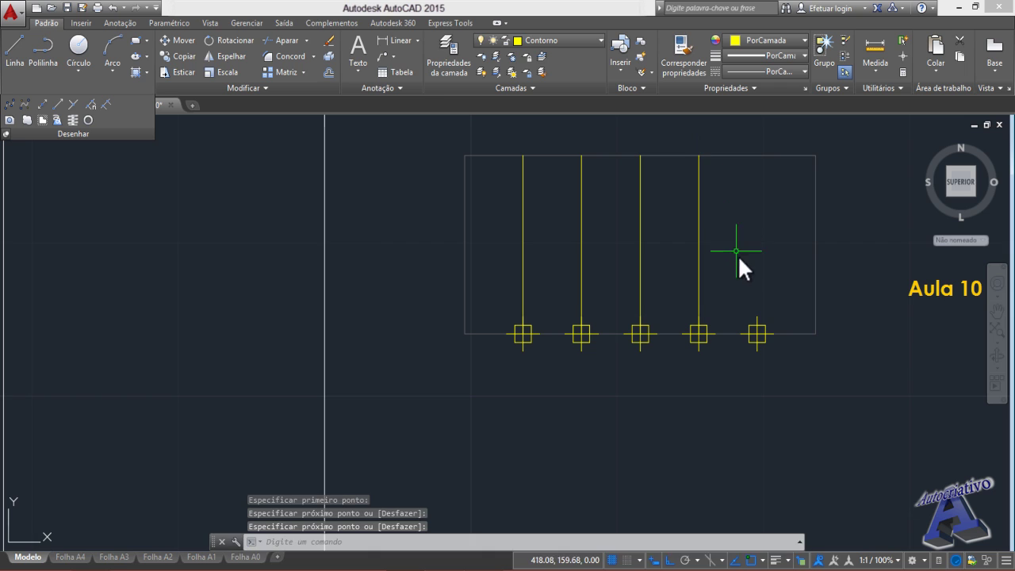
key(Return)
click(757, 334)
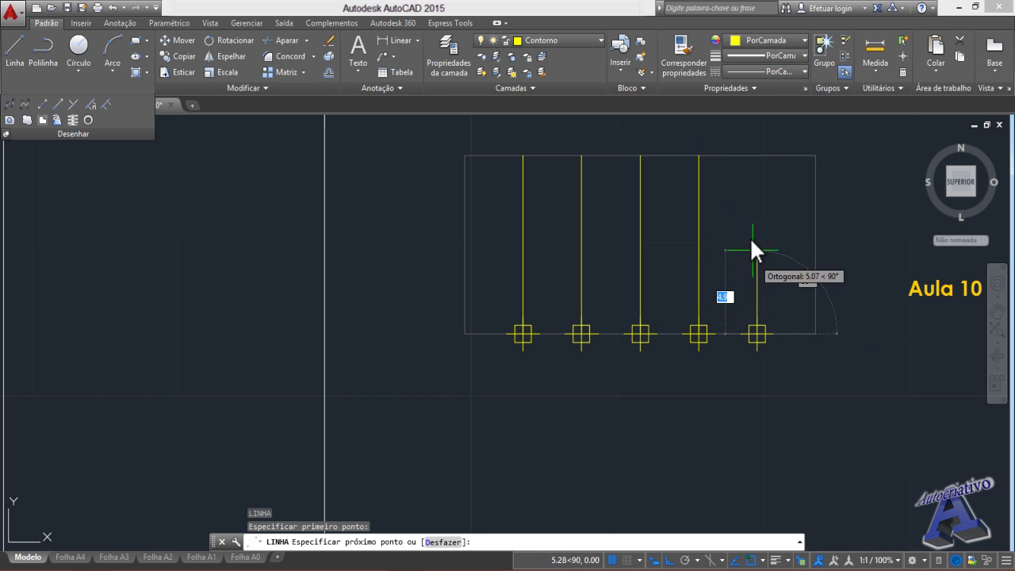
click(757, 153)
key(Return)
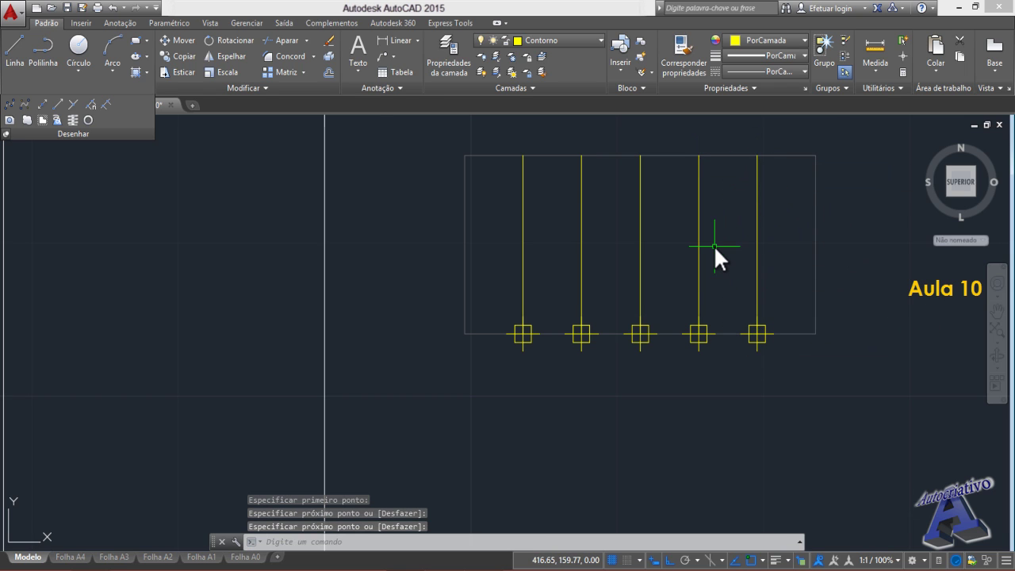
- Erase the five division points along the grey rectangle's bottom edge, keeping the vertical lines
scroll(714, 245, down, 2)
click(786, 367)
scroll(676, 329, up, 6)
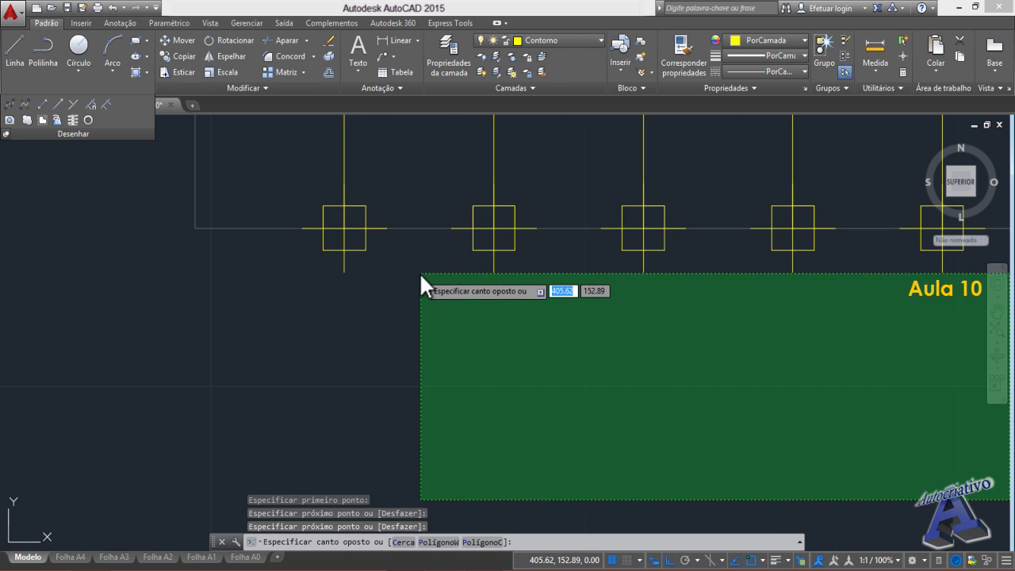
scroll(416, 272, down, 2)
click(362, 260)
key(Delete)
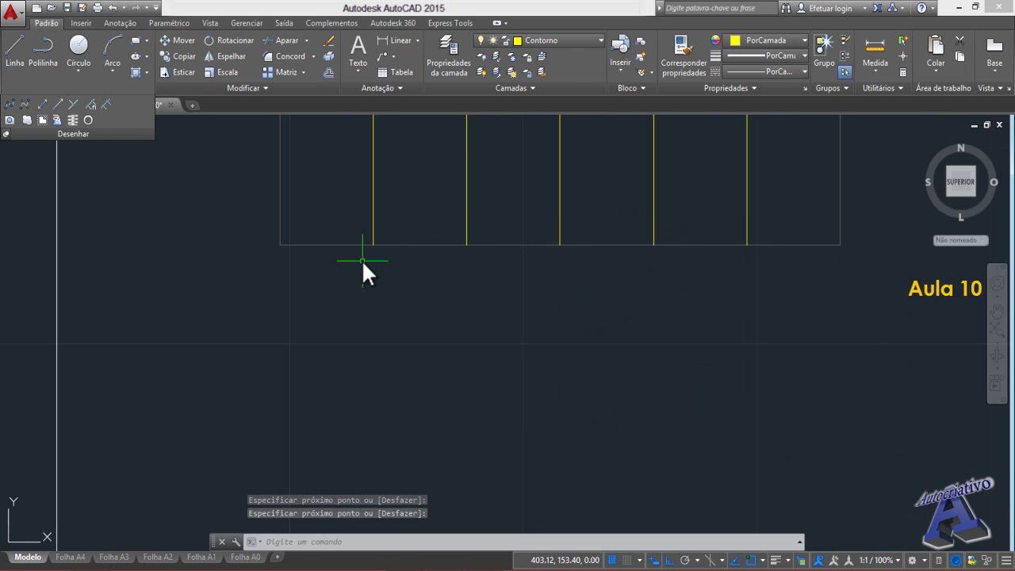
- Measure with DIST the distance from the grey rectangle's lower-left corner to the first vertical line
scroll(397, 230, down, 4)
middle_drag(403, 216, 502, 354)
scroll(503, 354, down, 4)
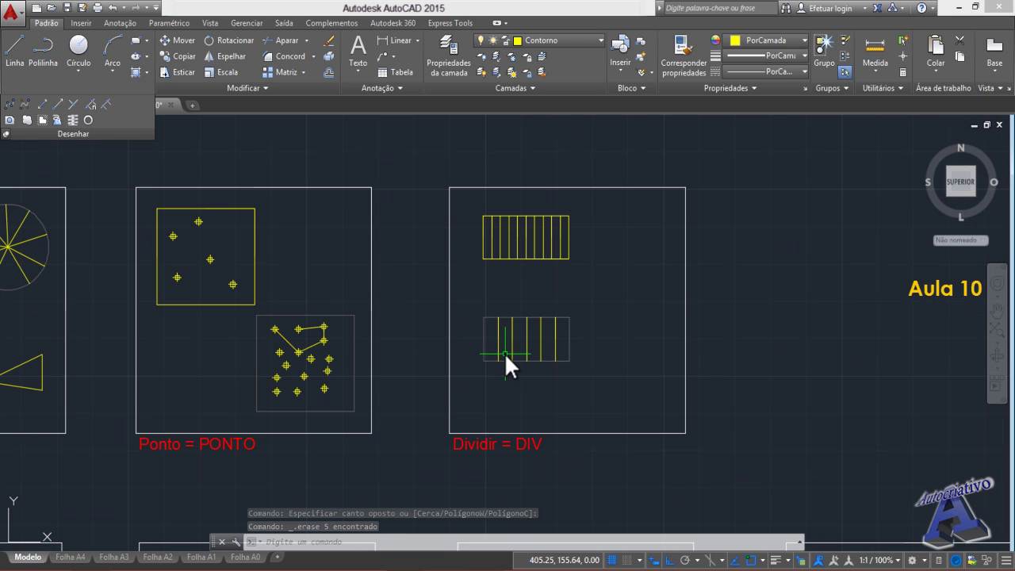
scroll(505, 354, up, 4)
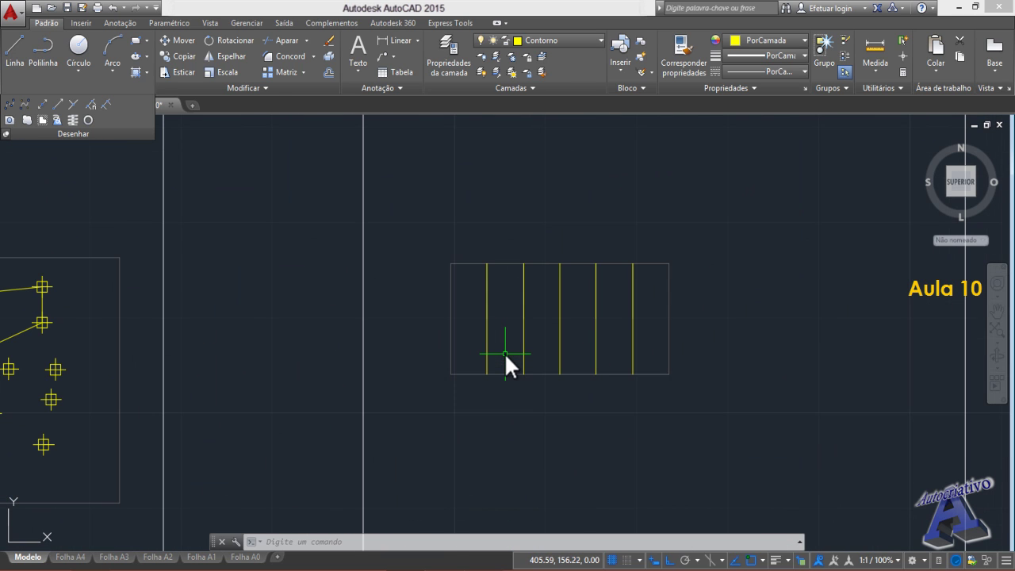
text(DIST)
key(Return)
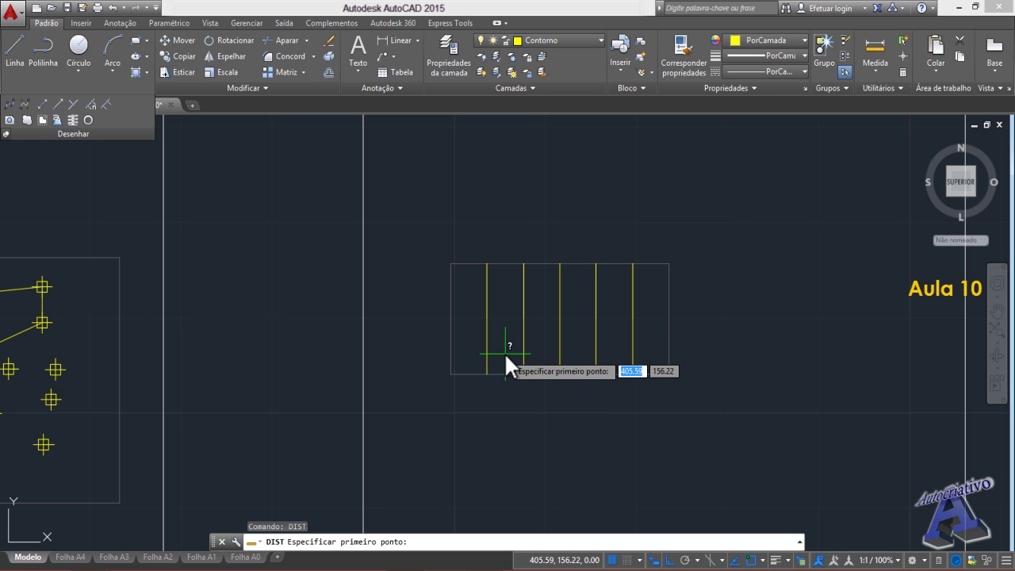
scroll(504, 352, up, 4)
middle_drag(516, 349, 537, 331)
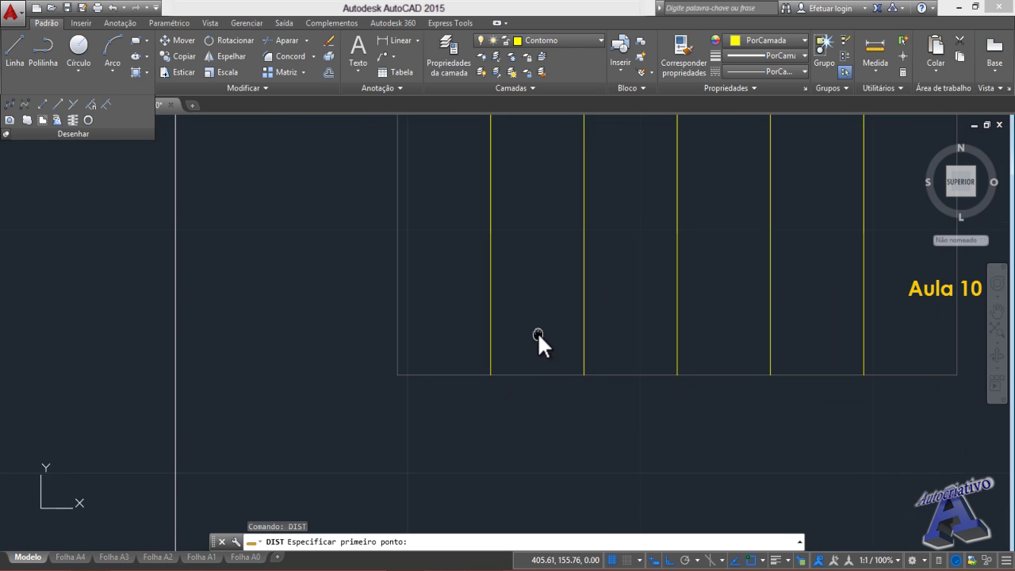
click(397, 374)
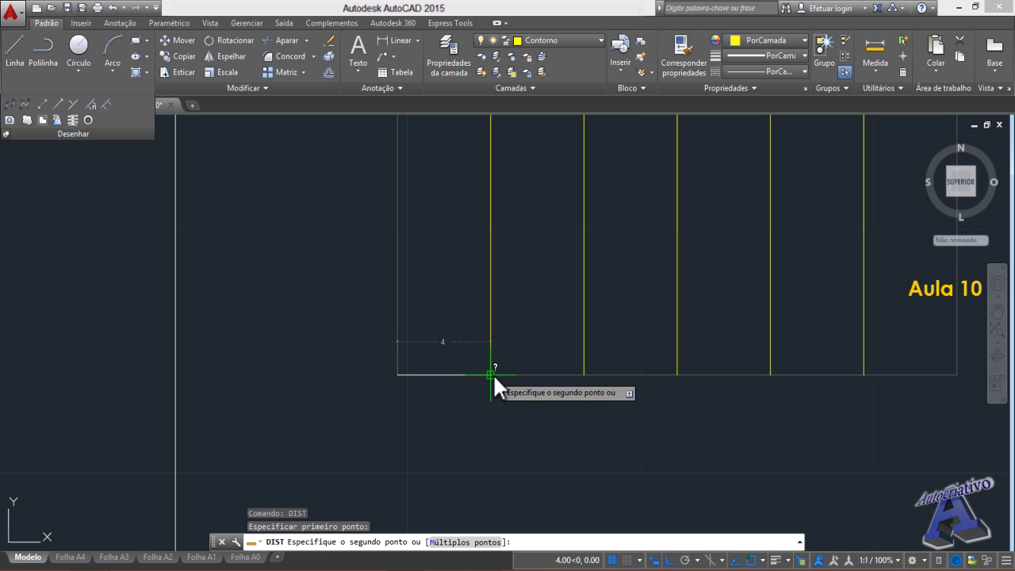
click(490, 374)
- Measure the spacing between the first and second vertical lines along the grey rectangle's bottom edge
key(Return)
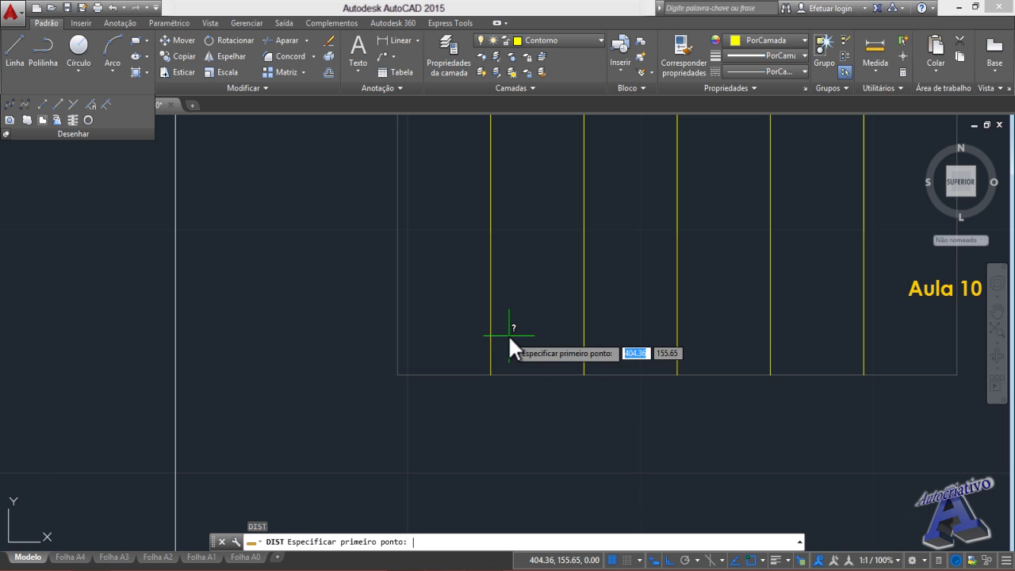
click(490, 374)
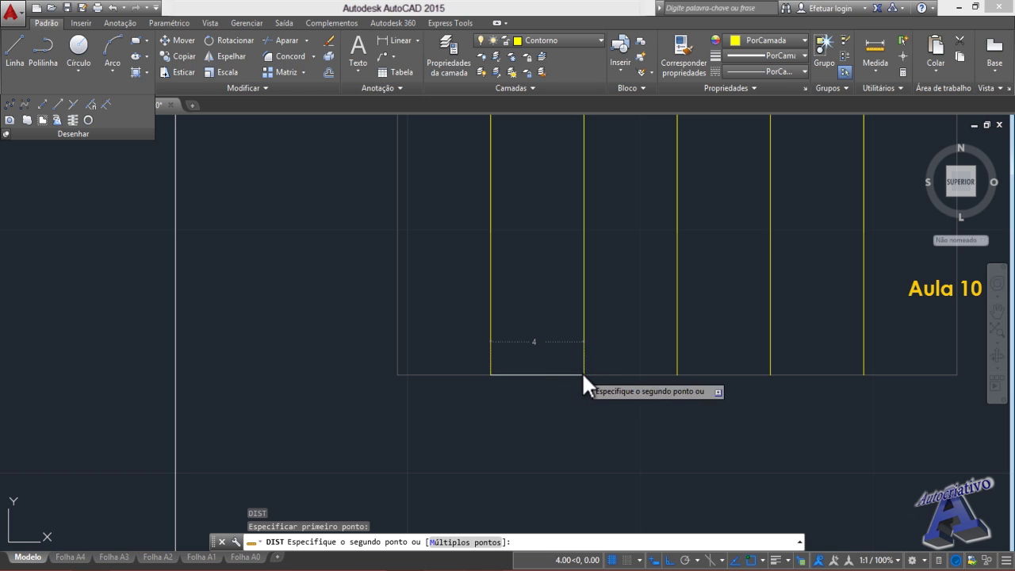
key(Escape)
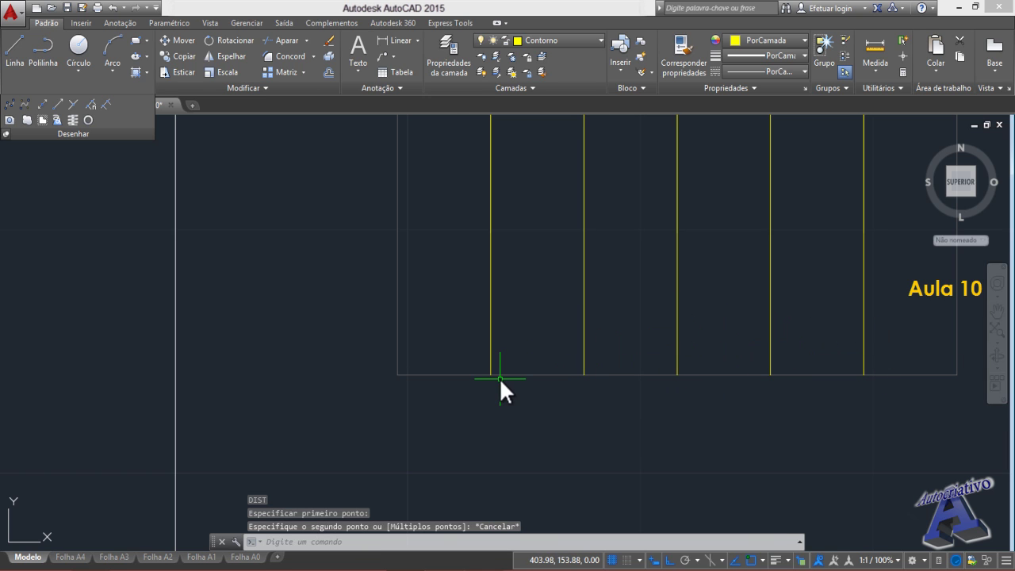
scroll(496, 382, down, 4)
scroll(475, 408, down, 5)
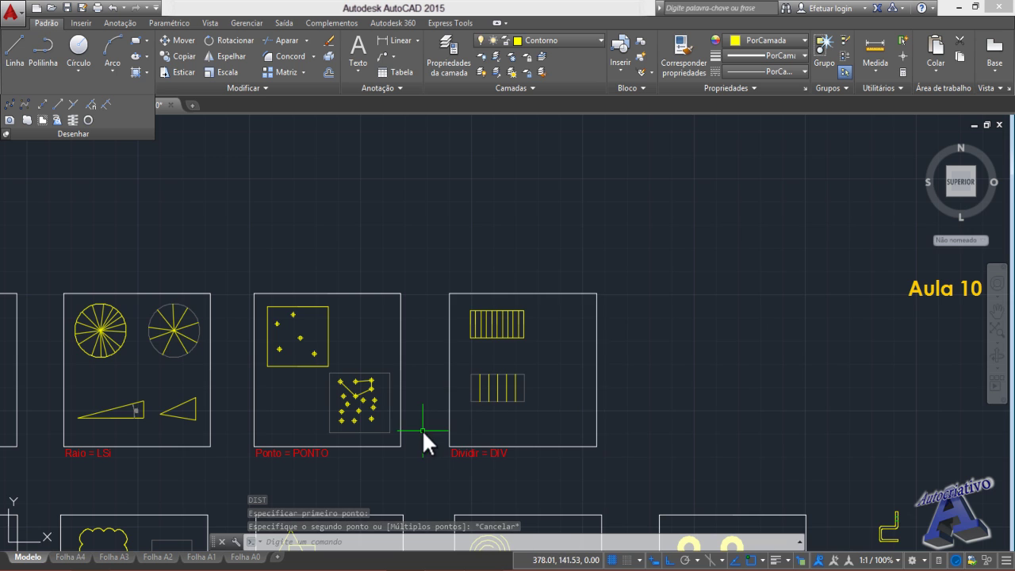
- Place points at 0.5 intervals with the Measure command along the bottom edge of the empty rectangle in the Medida example
middle_drag(421, 430, 593, 289)
middle_drag(150, 430, 521, 340)
scroll(307, 381, up, 2)
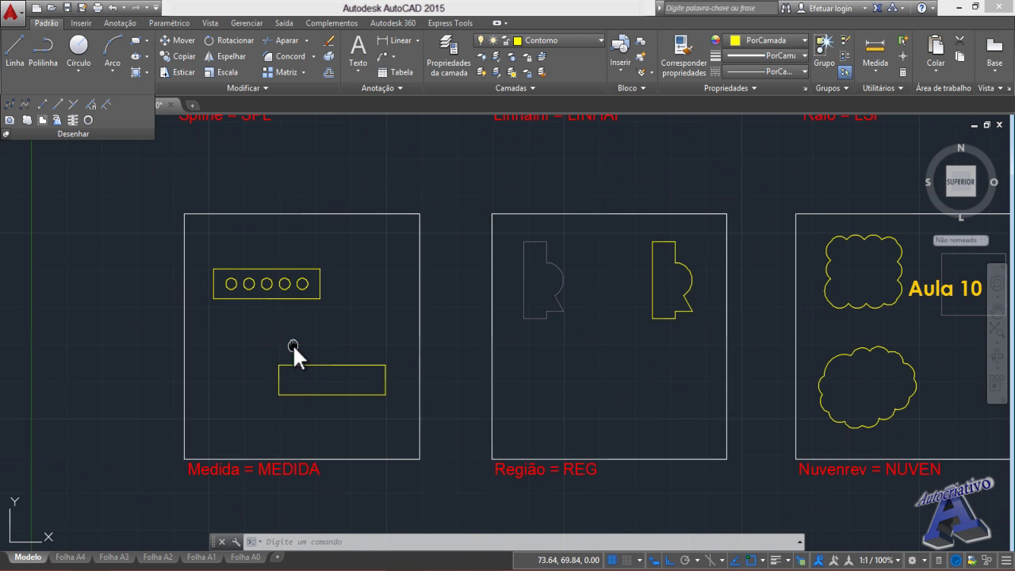
mouse_move(294, 346)
middle_down()
mouse_move(344, 364)
mouse_move(388, 347)
mouse_move(376, 314)
middle_up()
scroll(340, 352, up, 4)
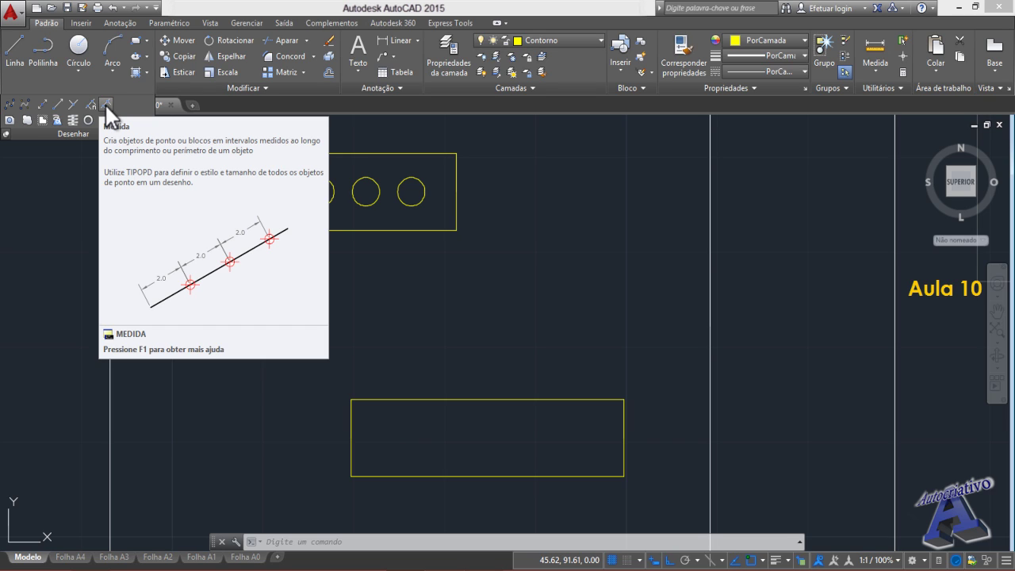
middle_drag(422, 365, 411, 305)
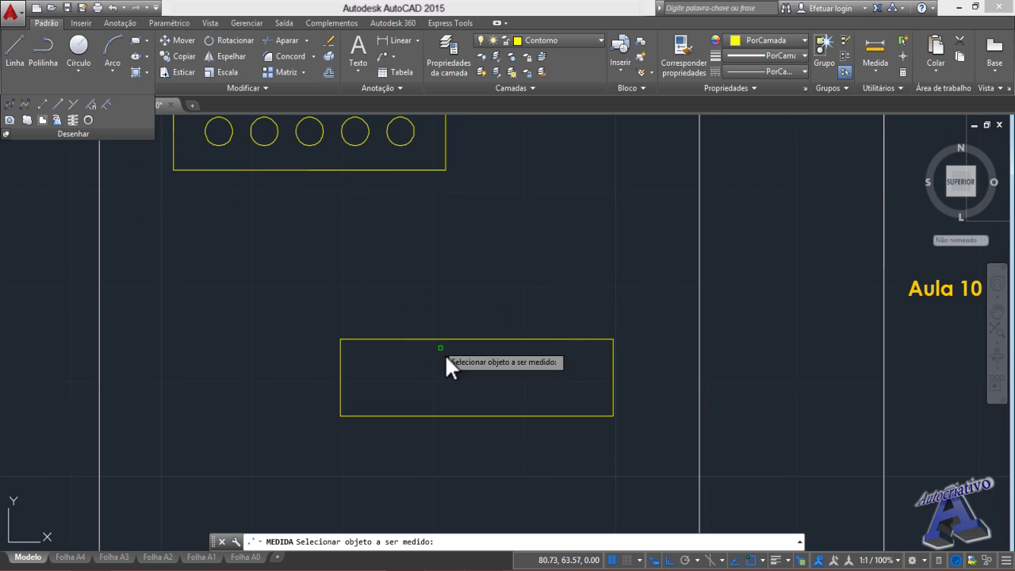
click(469, 415)
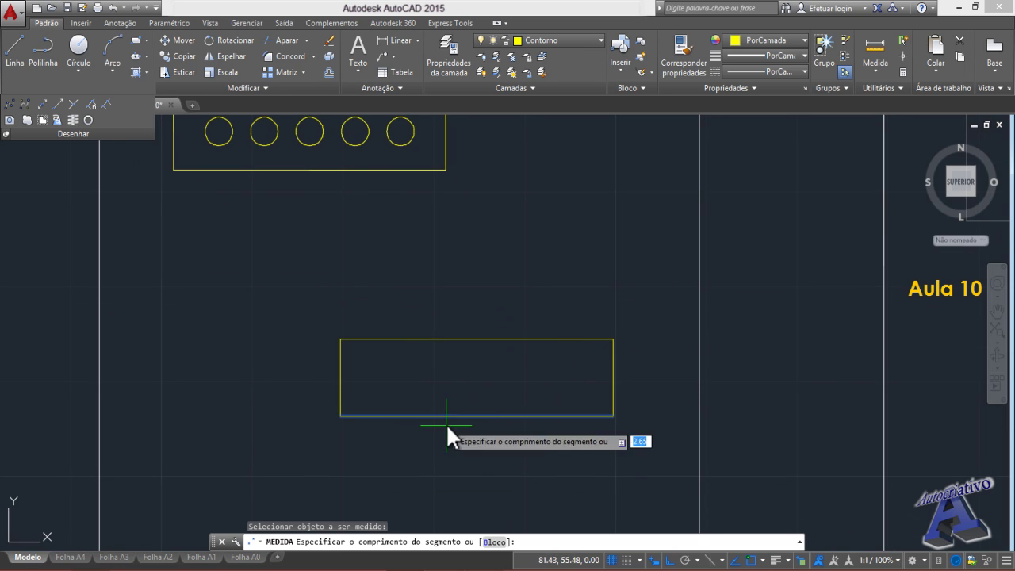
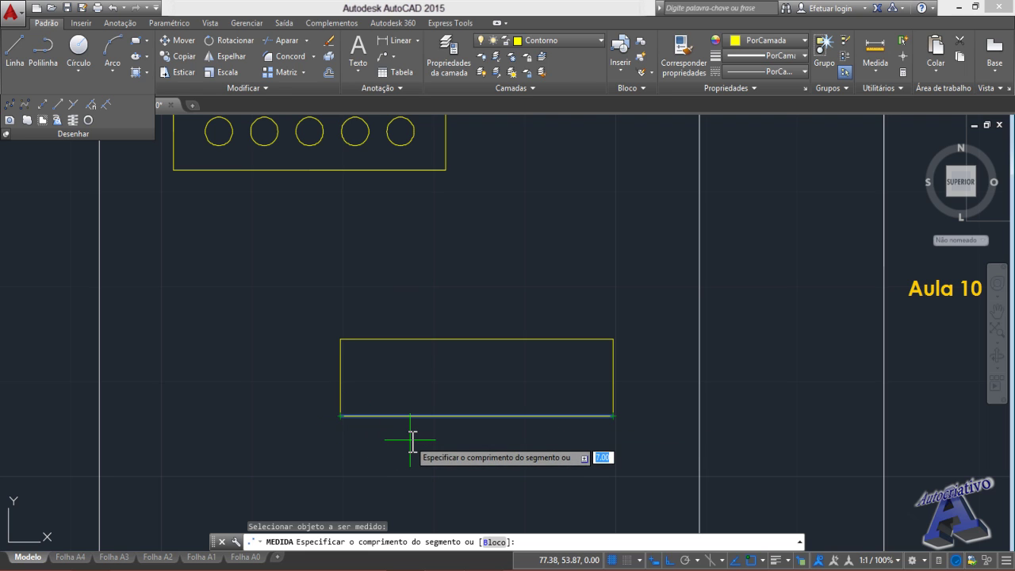
middle_drag(410, 437, 398, 444)
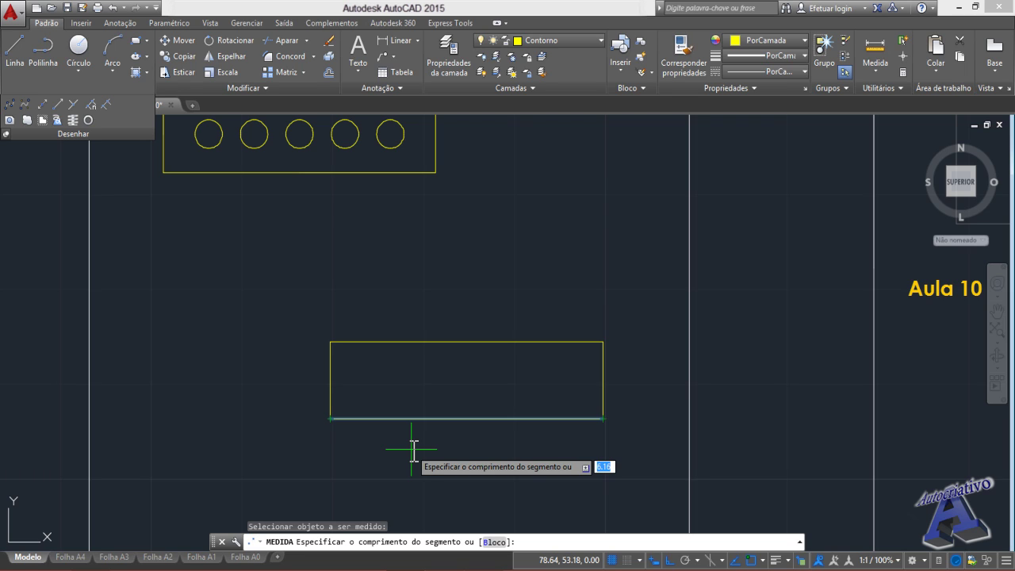
text(0.5)
key(Return)
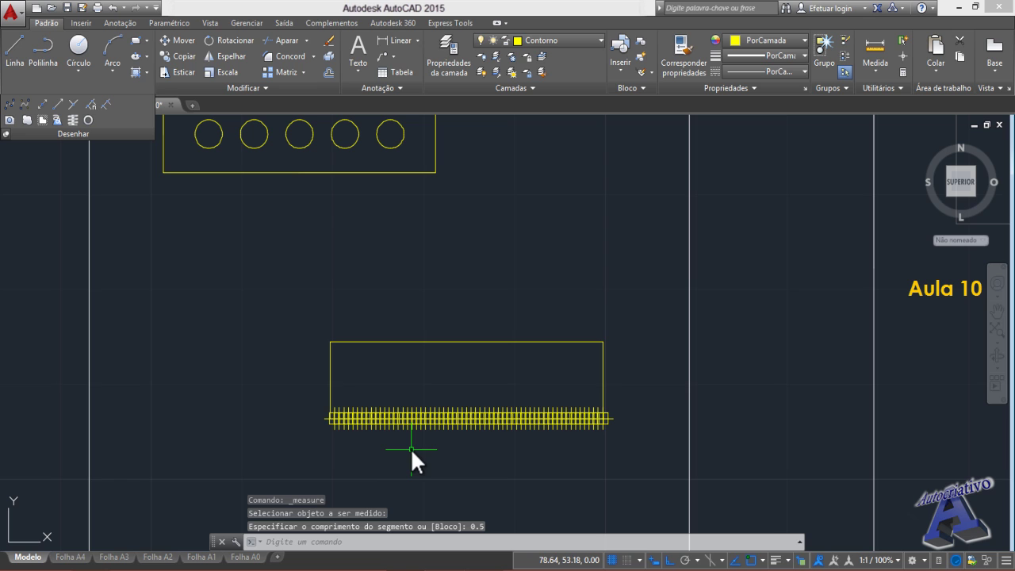
- Erase all the closely spaced points along the lower rectangle's bottom edge, keeping the rectangle
scroll(364, 433, up, 10)
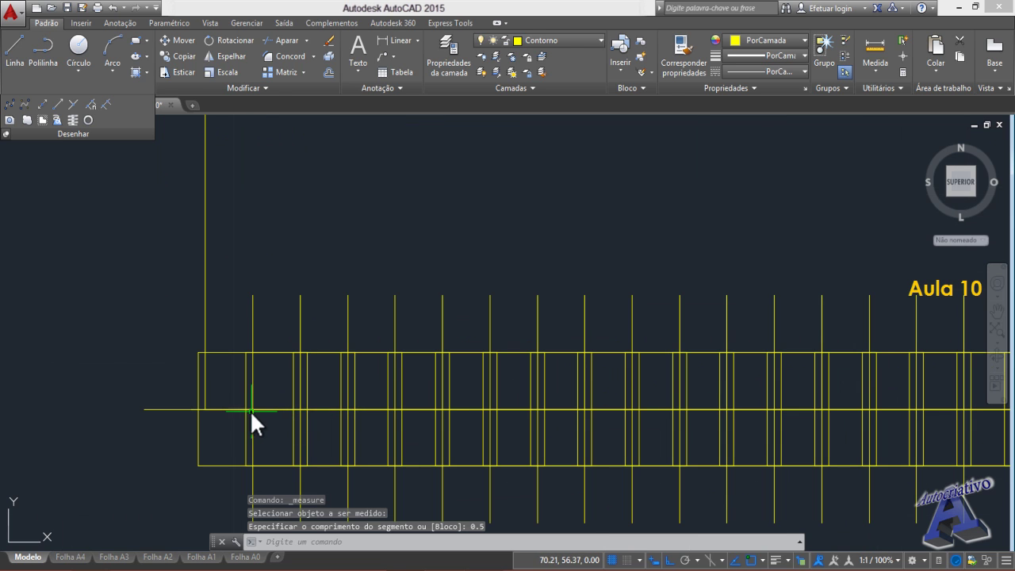
scroll(777, 401, down, 6)
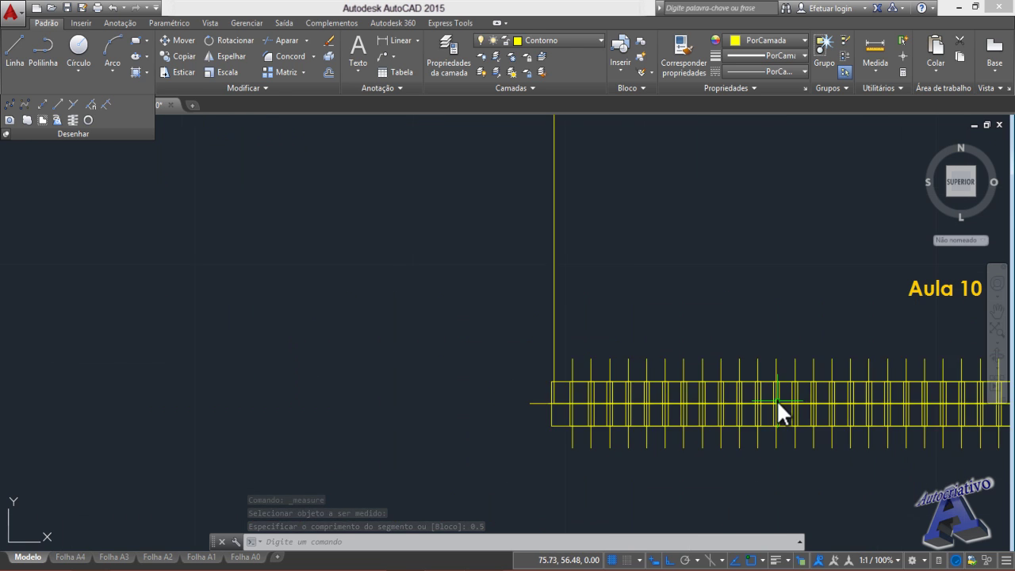
middle_drag(776, 400, 398, 391)
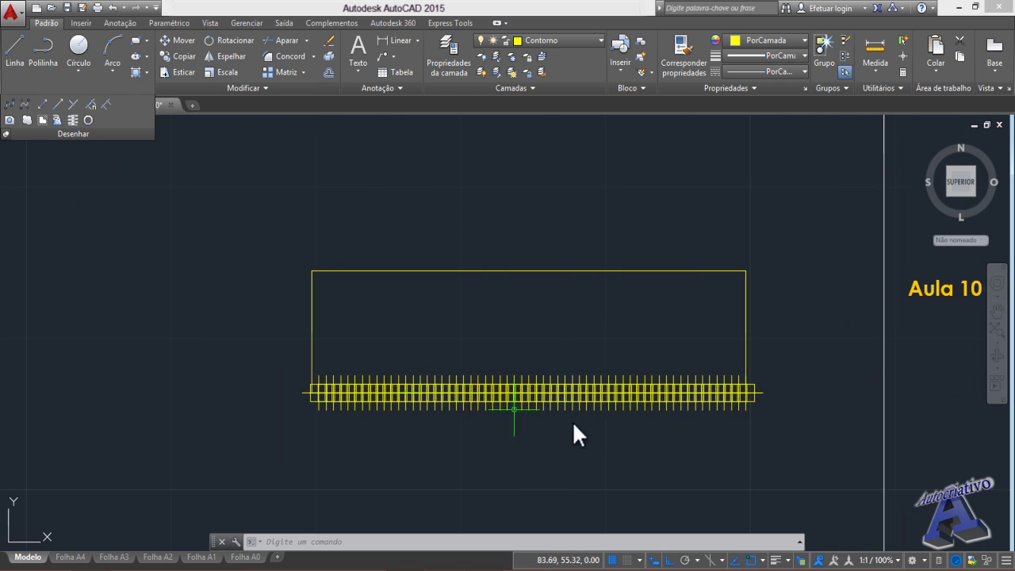
click(753, 436)
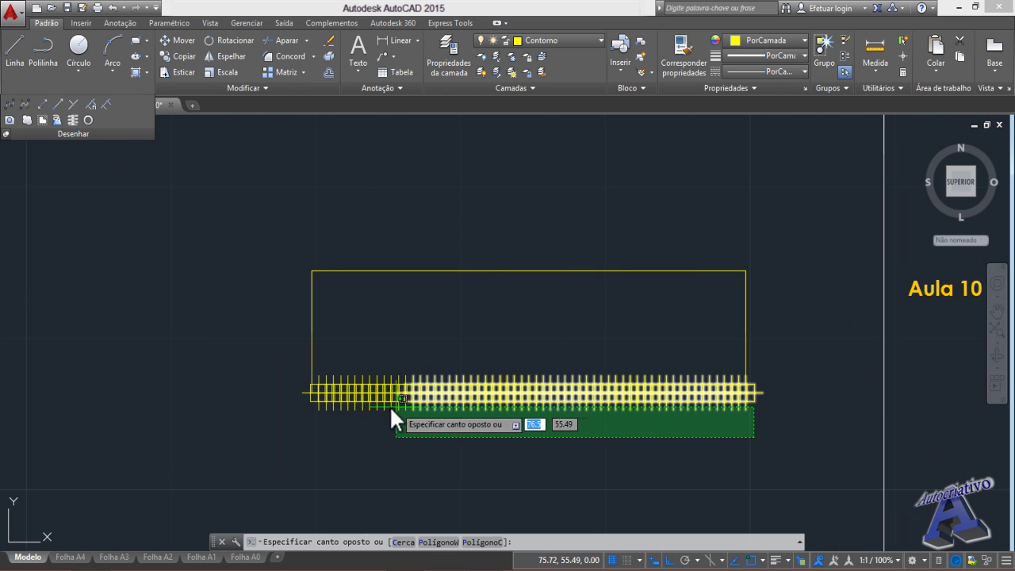
click(302, 406)
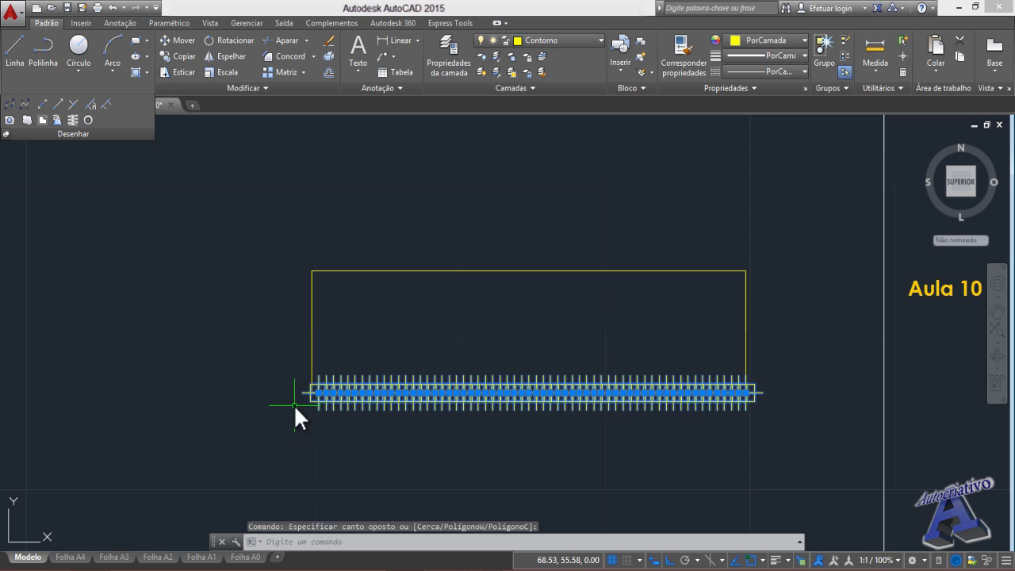
key(Delete)
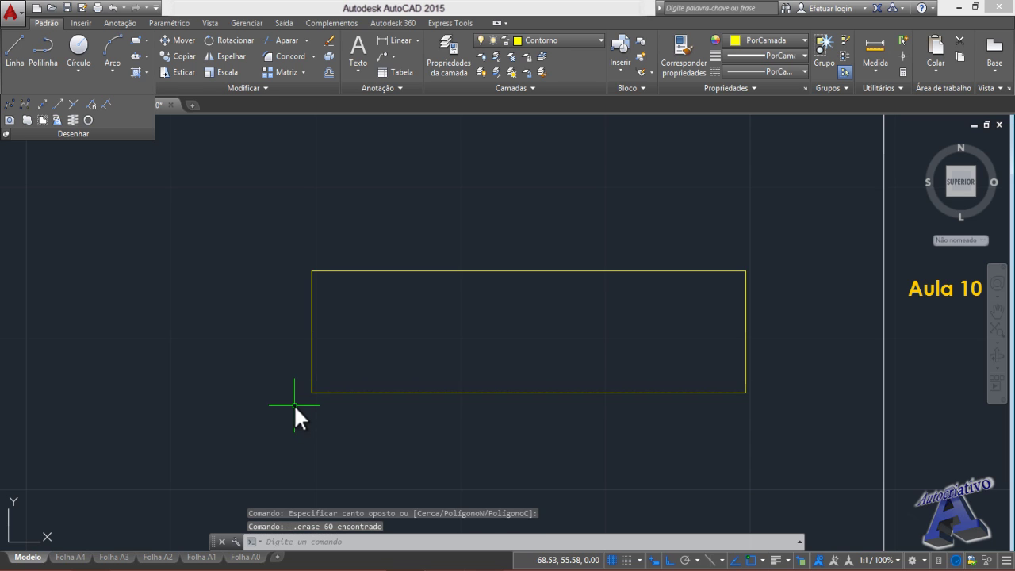
- Measure with DIST the width of the lower rectangle between its left and right sides
text(DIST)
key(Return)
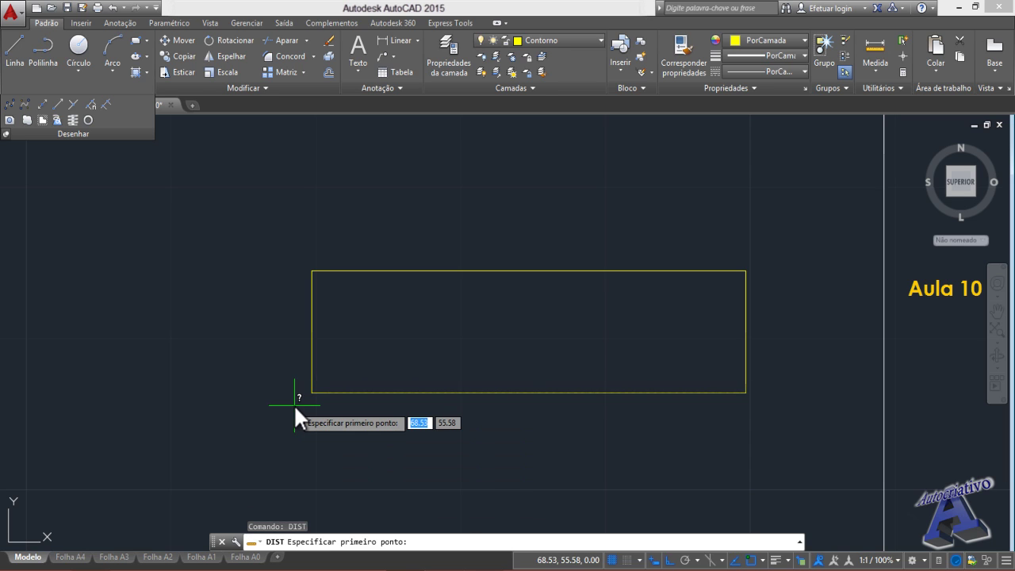
click(312, 359)
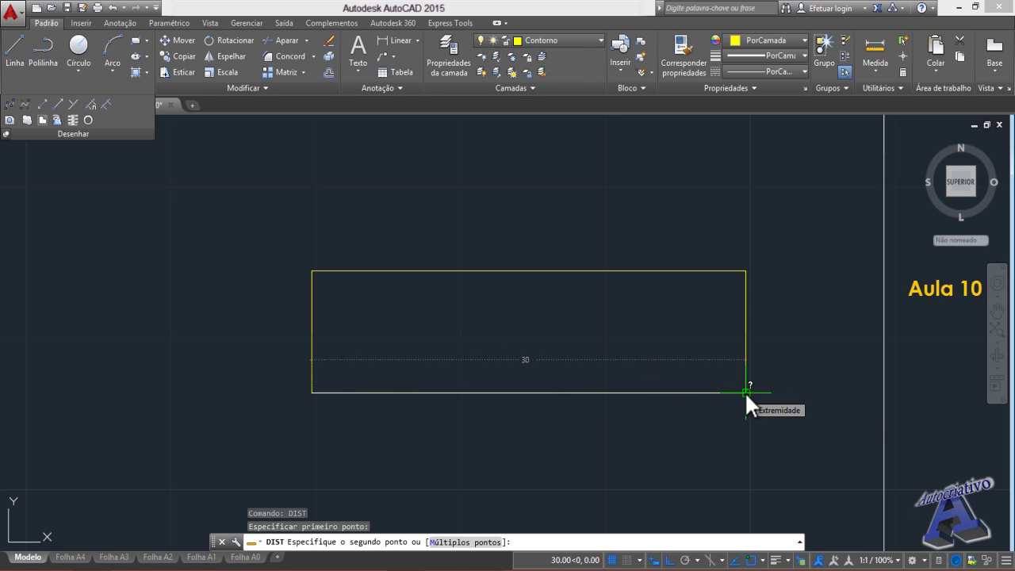
key(Escape)
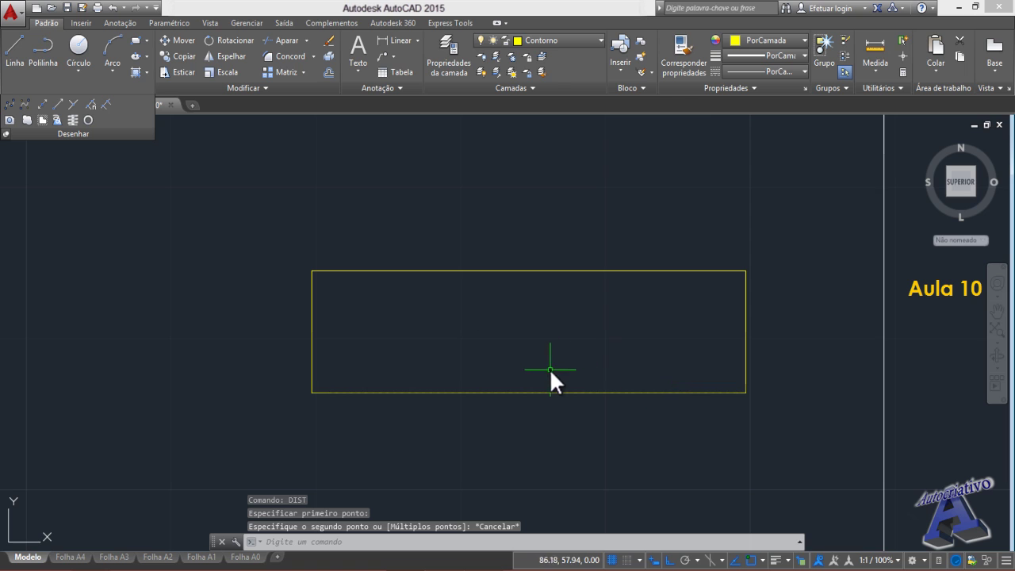
- Place points along the lower rectangle's bottom edge with the Measure command, using a segment length of 5
click(108, 104)
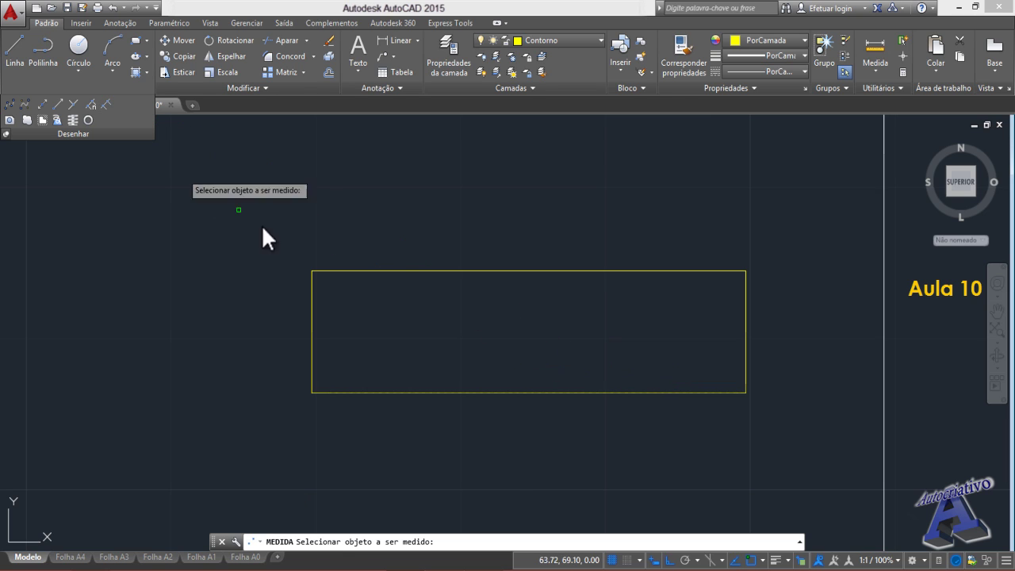
click(496, 391)
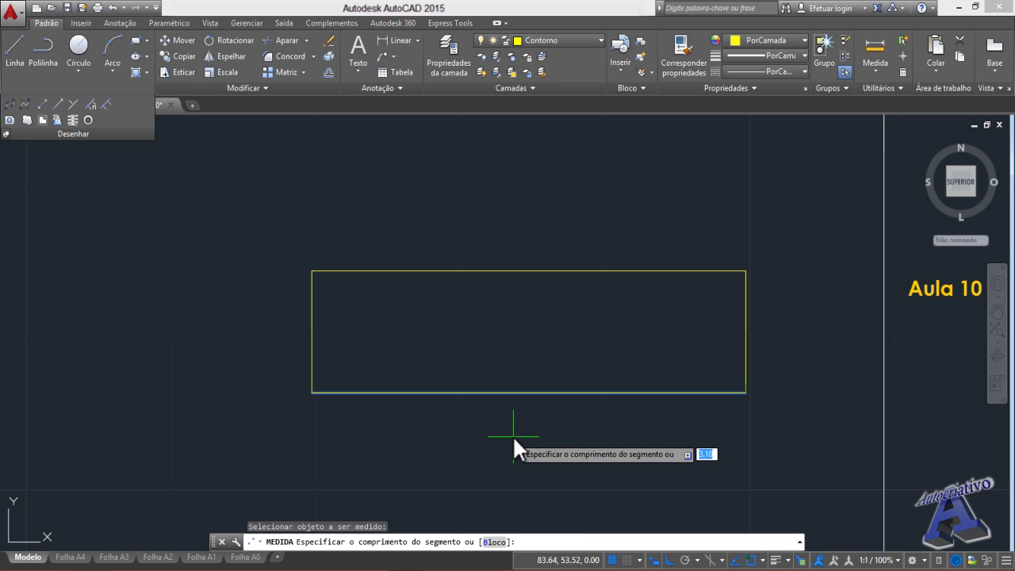
text(5)
key(Return)
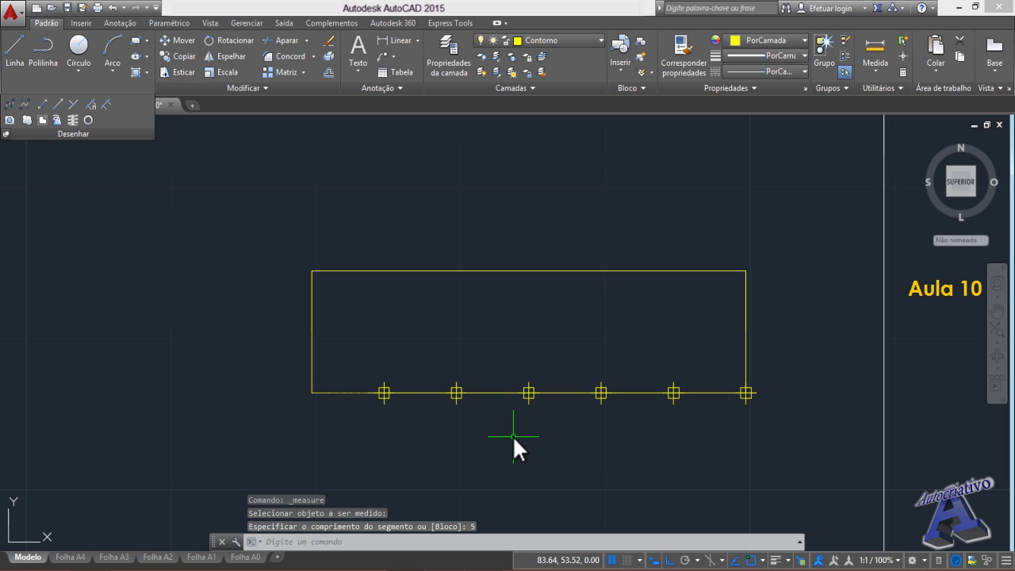
- Measure with DIST from the lower rectangle's lower-left corner along the bottom edge to the last point at the lower-right corner
scroll(514, 432, up, 2)
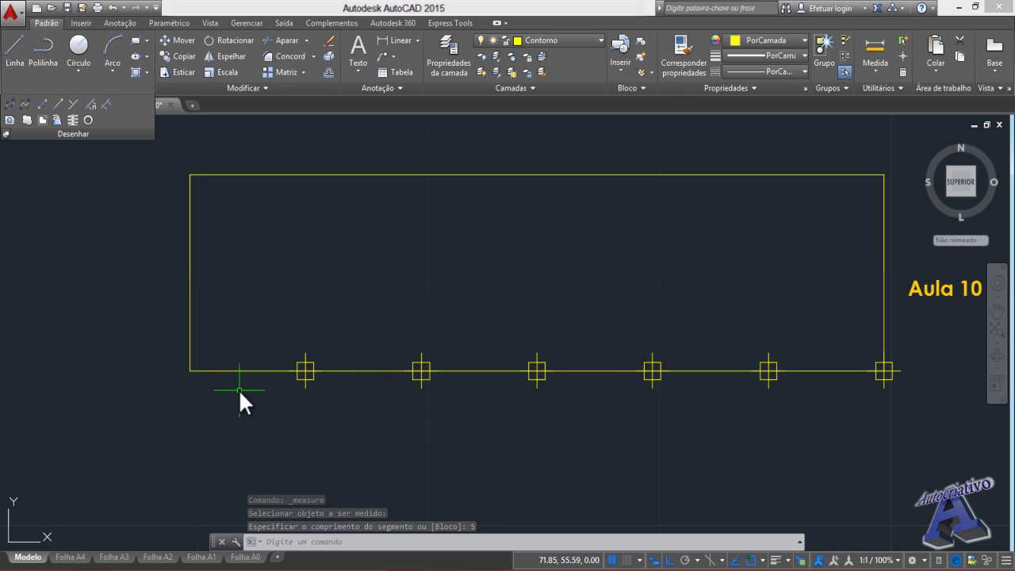
text(dist)
key(Return)
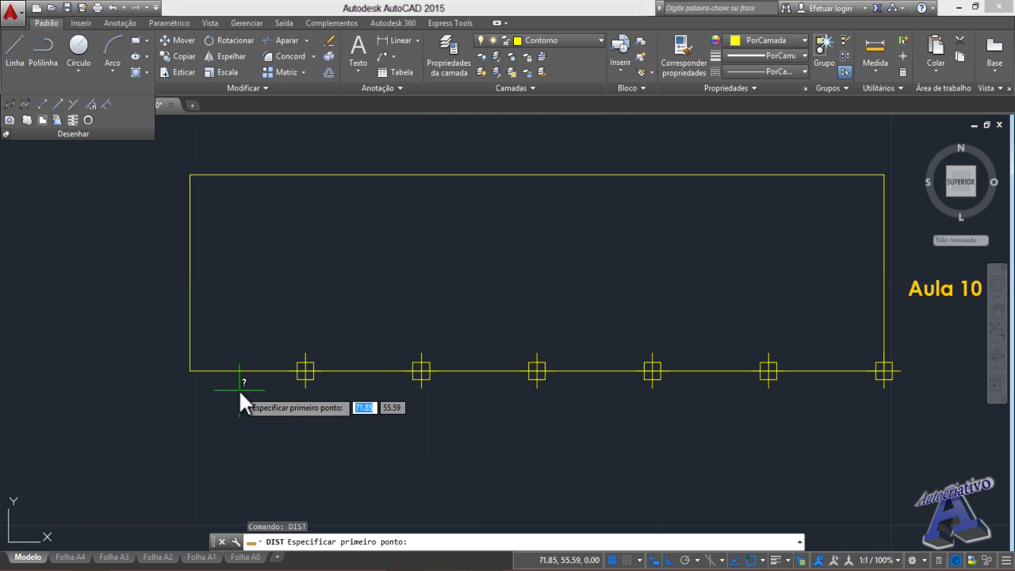
click(190, 370)
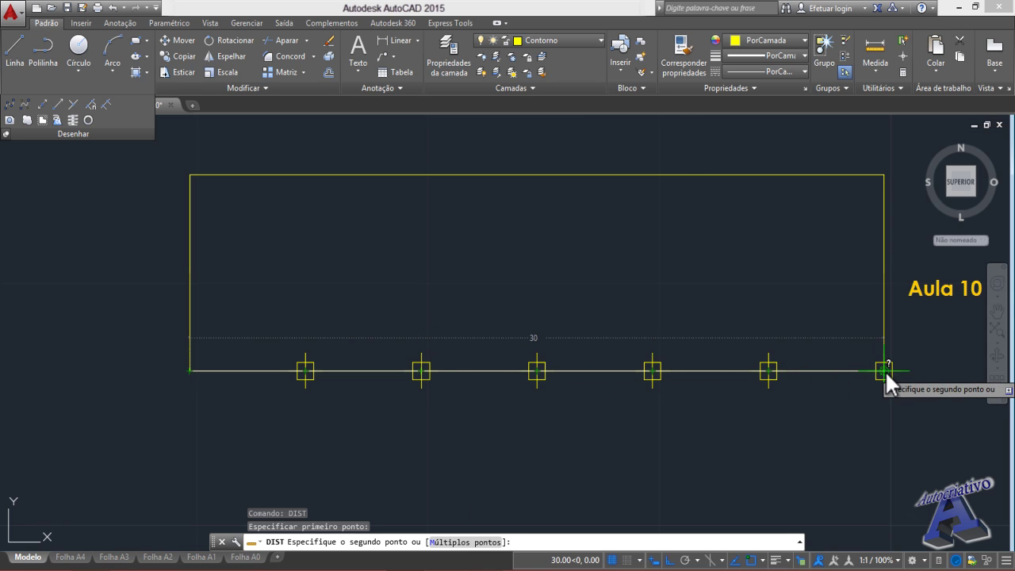
key(Escape)
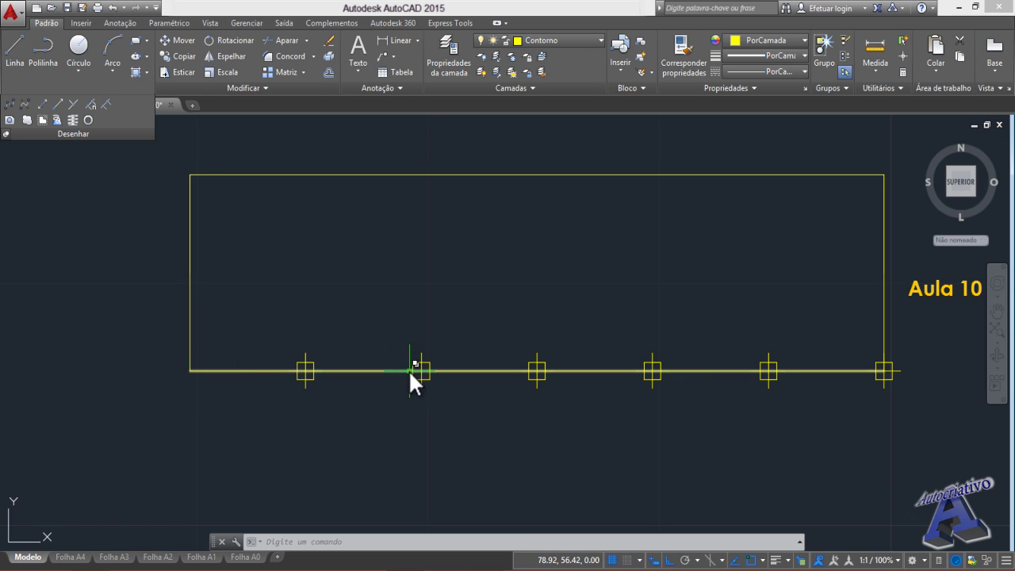
- Examine the finished example rectangle with its row of circles and return to the lower rectangle with the measured points
scroll(751, 418, down, 1)
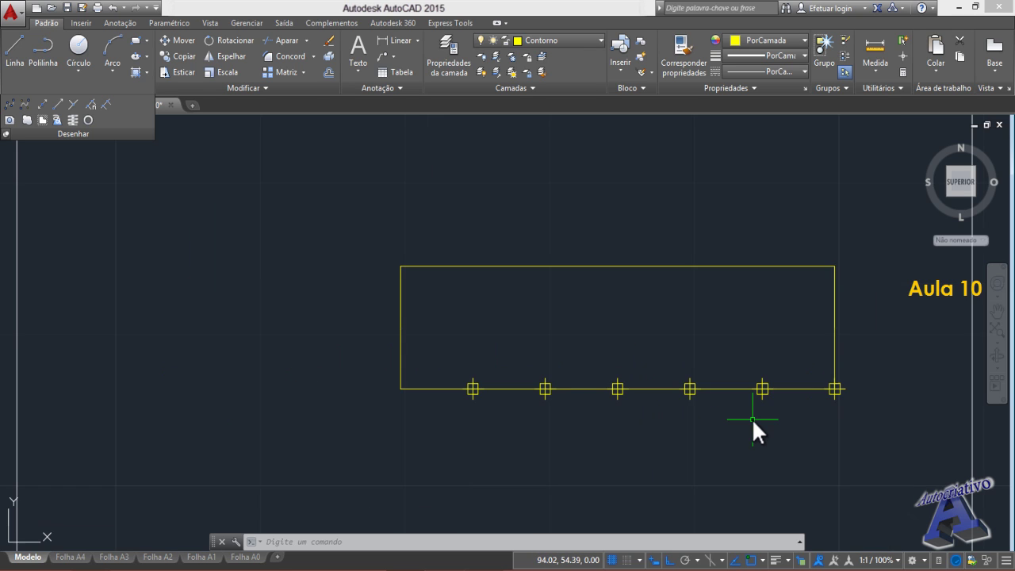
middle_drag(749, 418, 589, 424)
scroll(590, 424, down, 2)
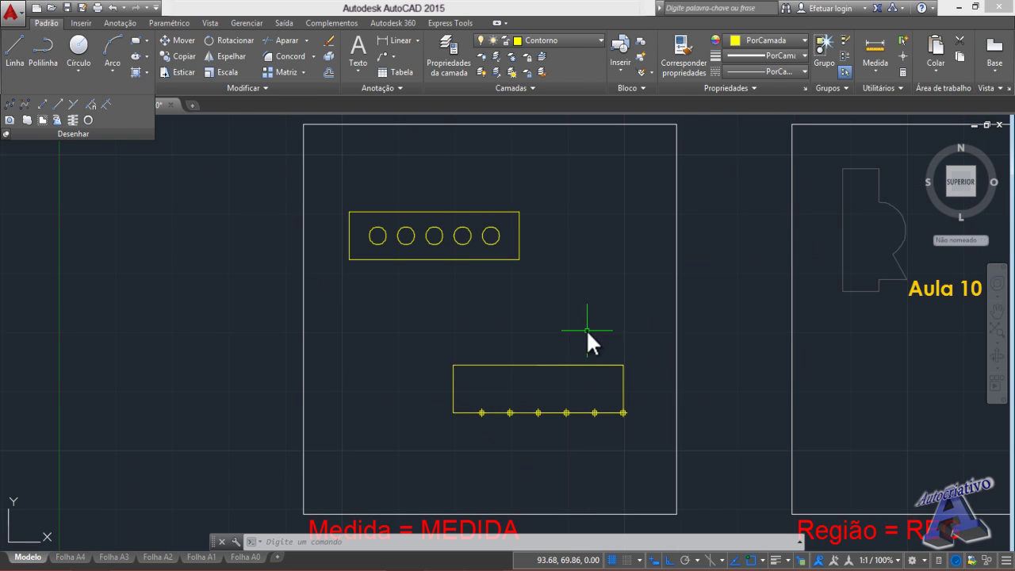
middle_drag(587, 330, 500, 310)
scroll(386, 224, up, 4)
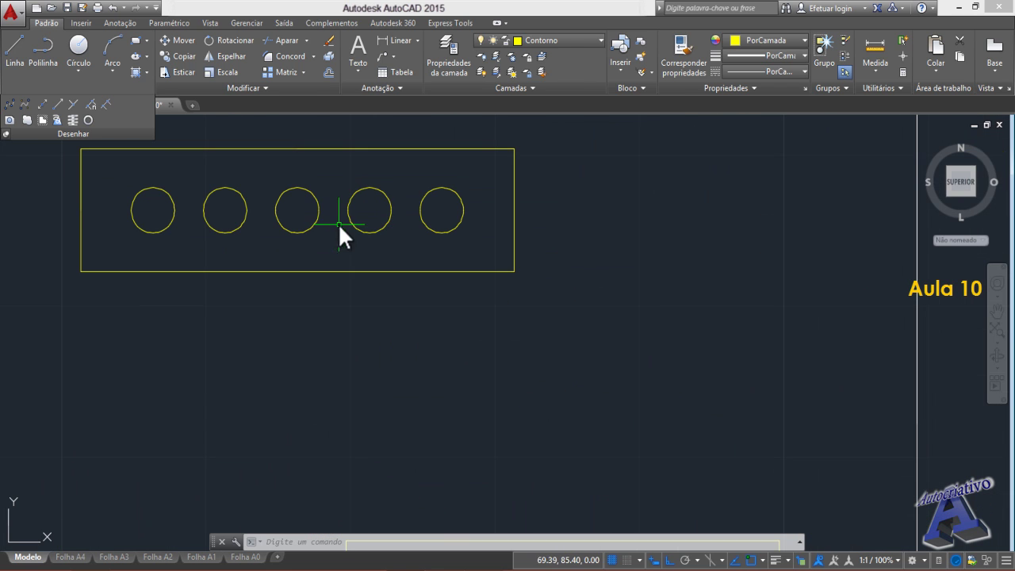
scroll(349, 384, down, 2)
middle_drag(378, 408, 428, 227)
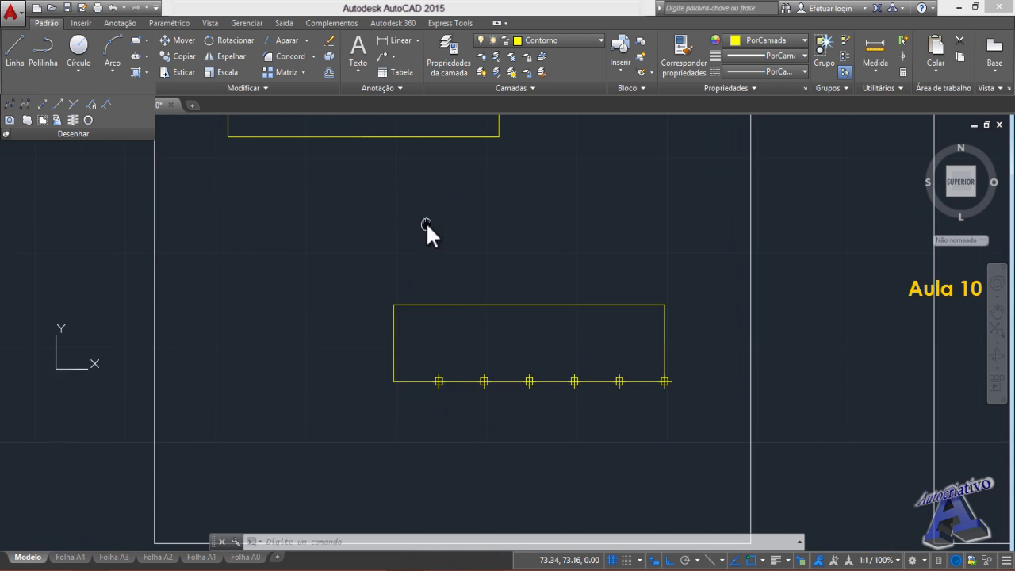
- Examine the divided rectangles in the Medida frame and the two example shapes in the Região frame
scroll(457, 387, up, 2)
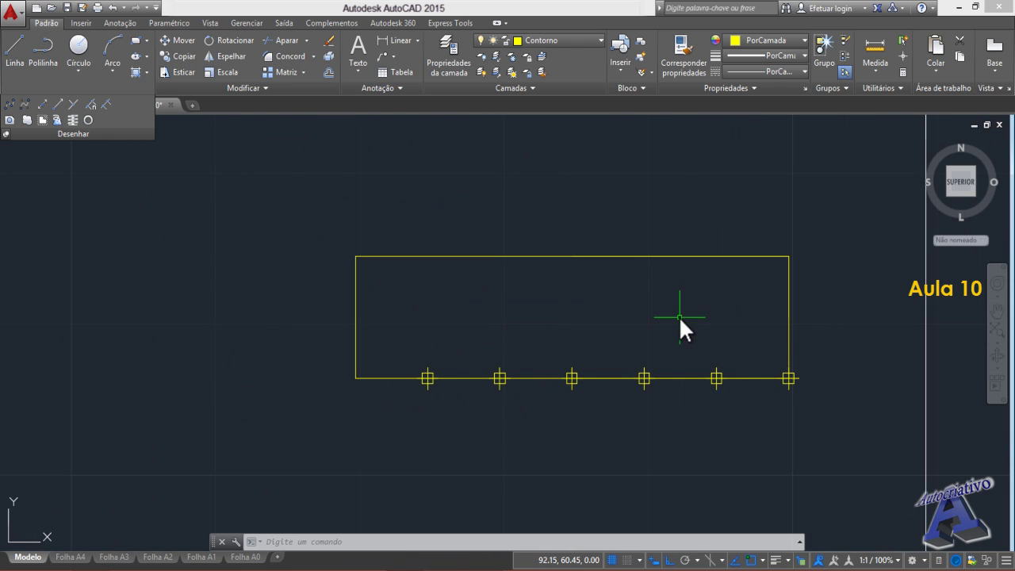
scroll(679, 316, down, 3)
middle_drag(622, 268, 544, 329)
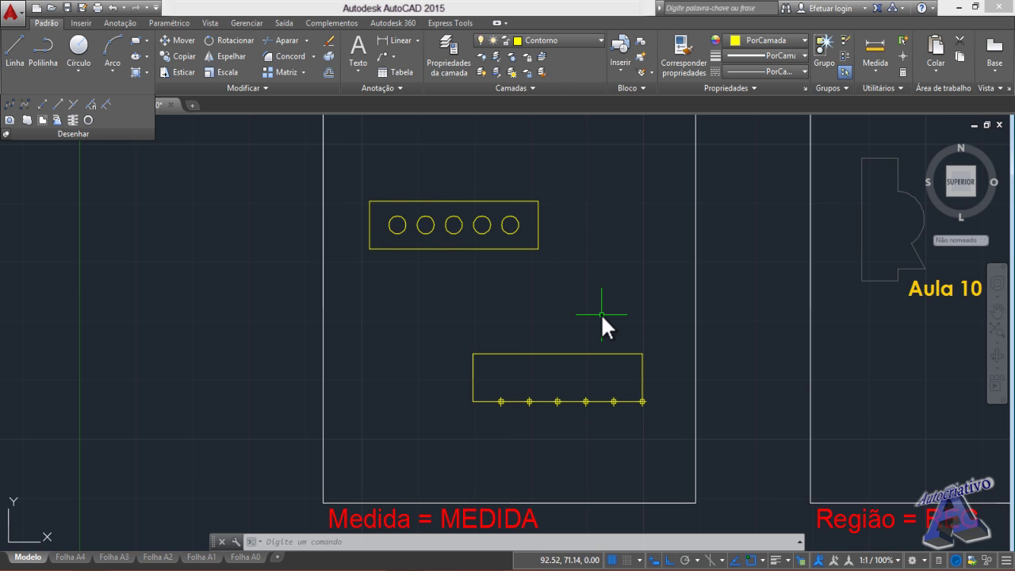
scroll(606, 306, down, 2)
mouse_move(605, 304)
middle_down()
mouse_move(401, 289)
mouse_move(199, 312)
middle_up()
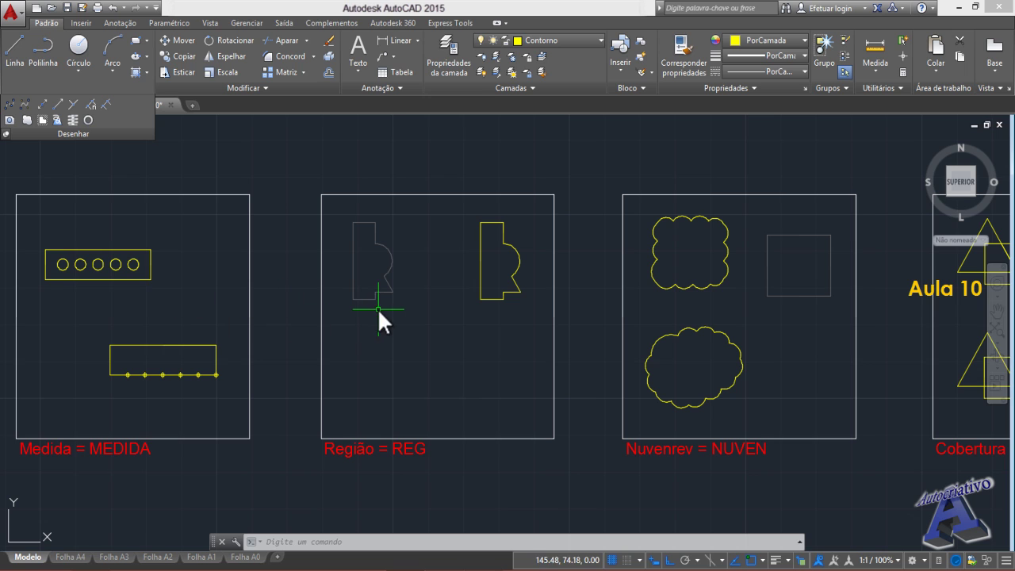
scroll(401, 343, up, 2)
middle_drag(402, 345, 421, 352)
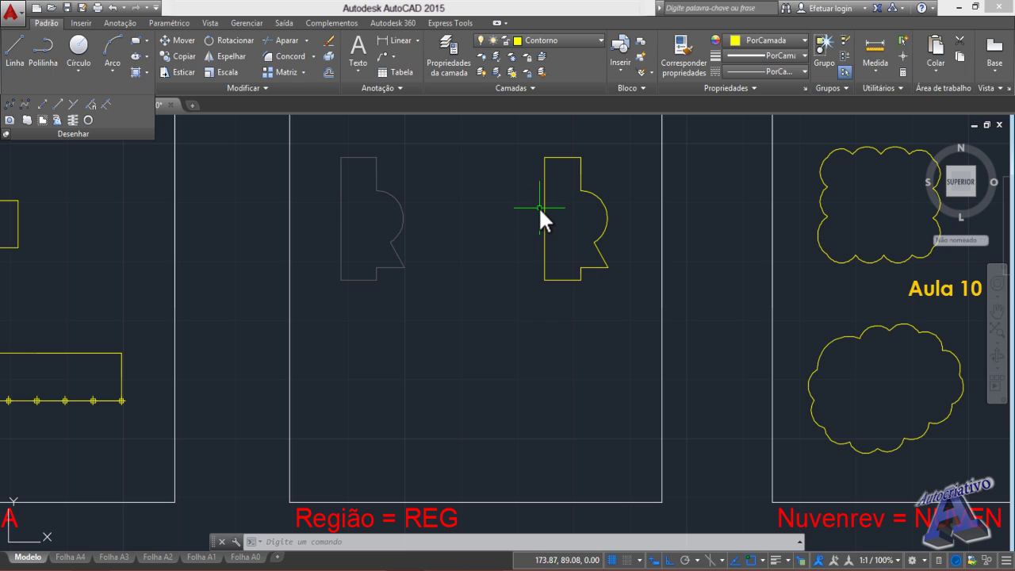
mouse_move(543, 208)
- Draw a circle in the empty lower part of the Região frame
text(c)
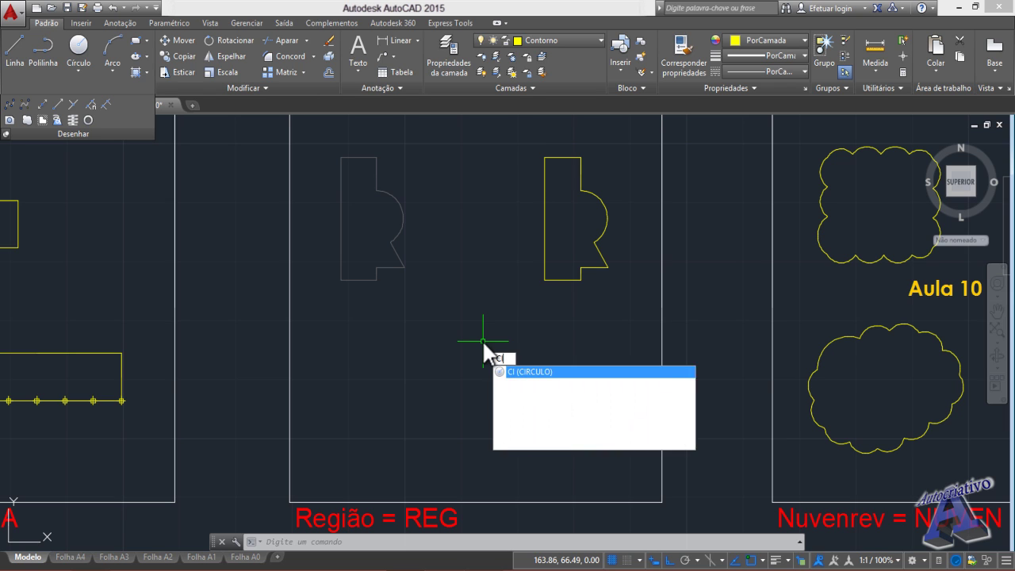
key(Return)
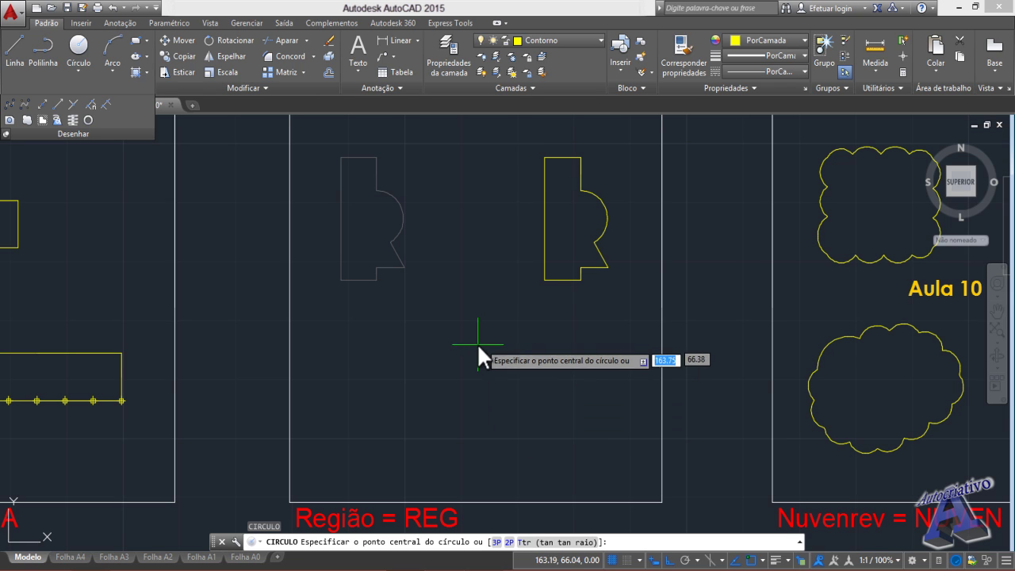
scroll(435, 325, up, 5)
click(436, 321)
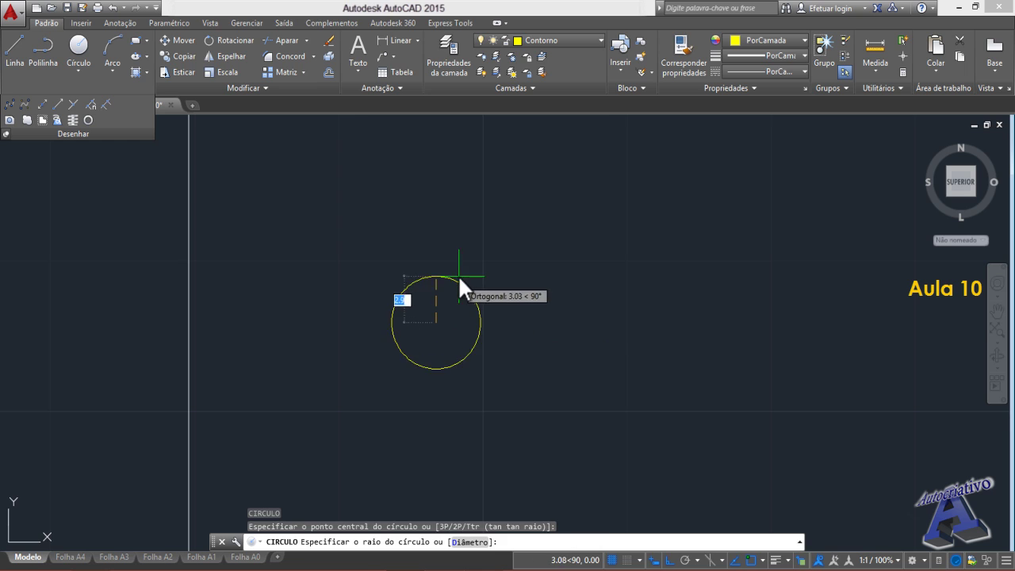
scroll(460, 270, down, 3)
click(472, 248)
- Draw a rectangle from a point below and beside the circle to the circle's centre
text(ret)
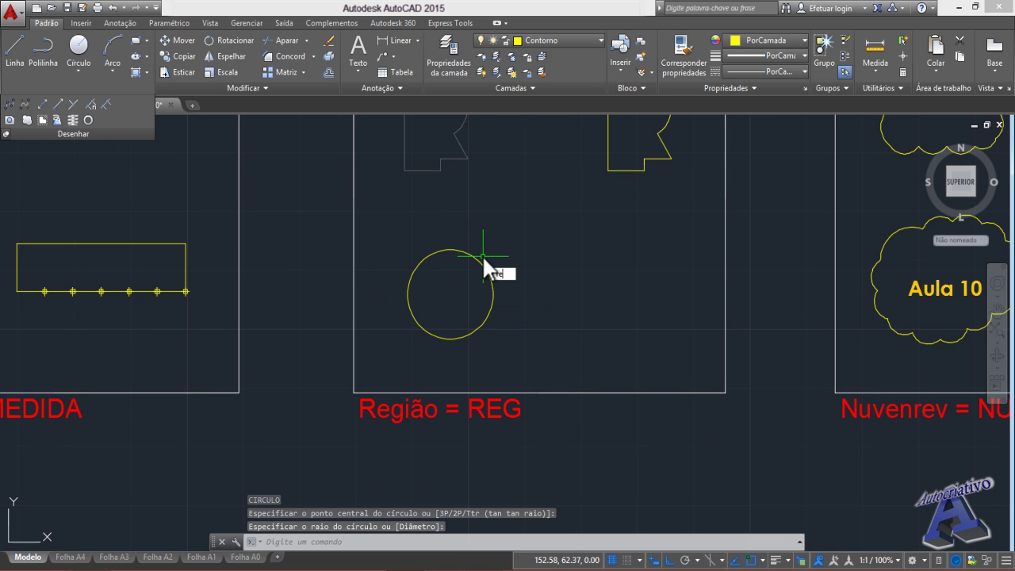
key(Return)
click(505, 359)
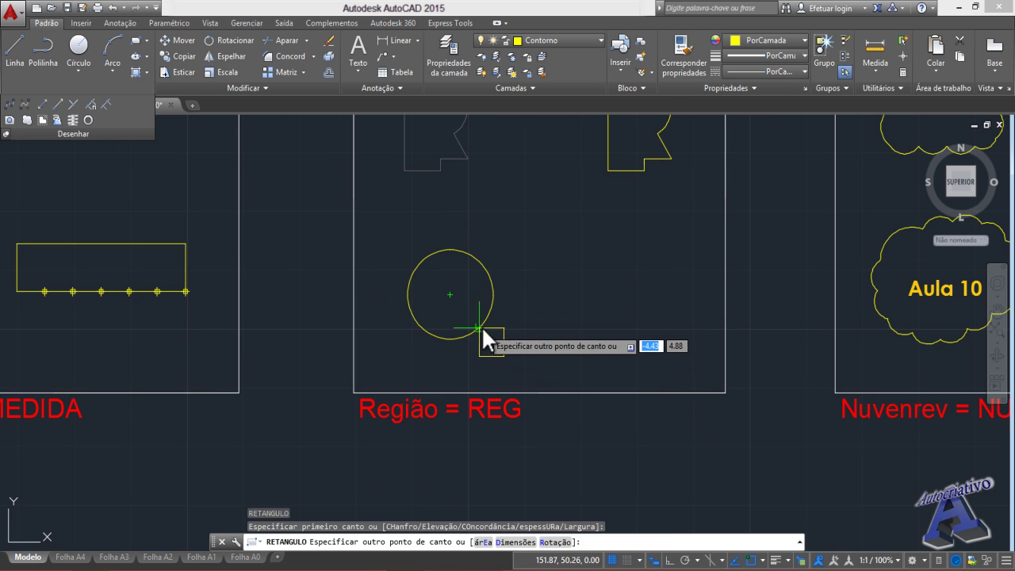
click(450, 295)
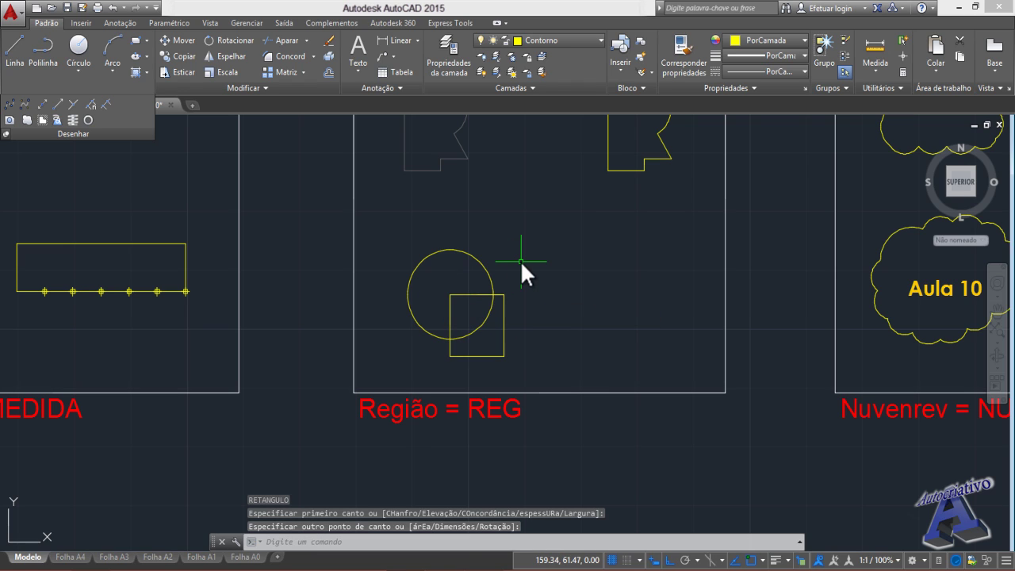
- Draw a 3-sided polygon inscribed in a circle, pointing up and overlapping both the circle and the rectangle
text(pol)
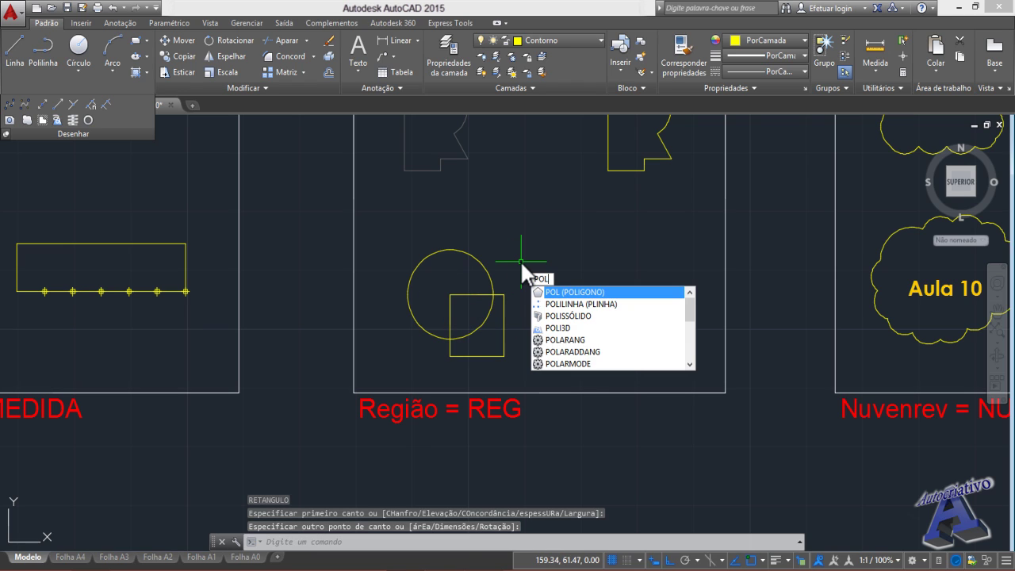
key(Return)
text(3)
key(Return)
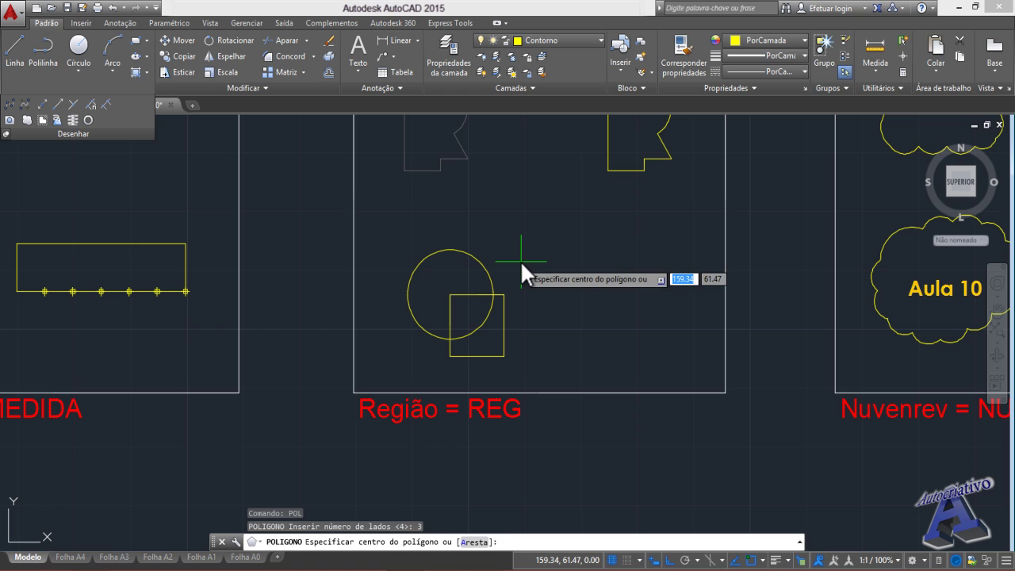
click(512, 268)
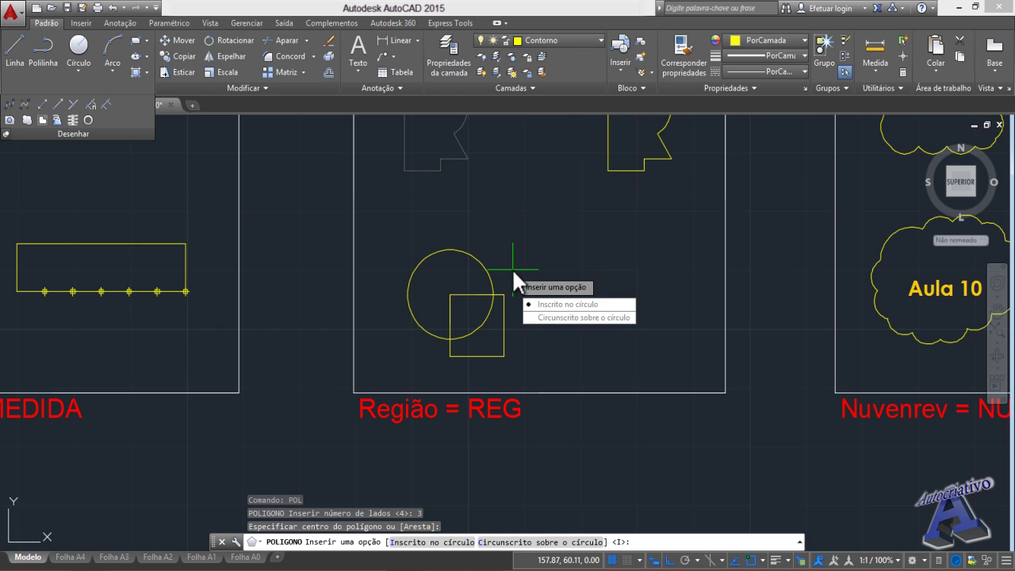
click(541, 307)
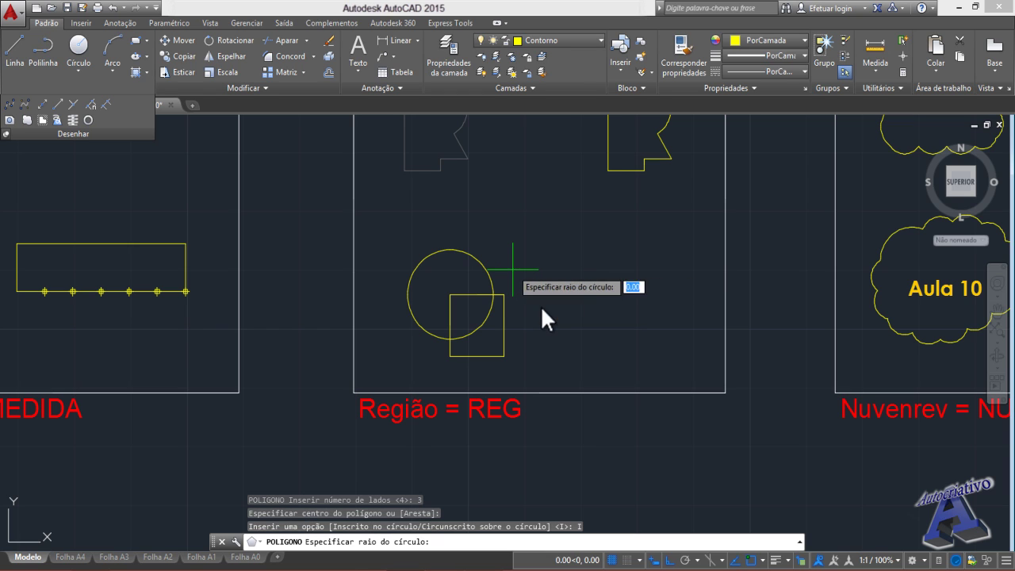
click(516, 195)
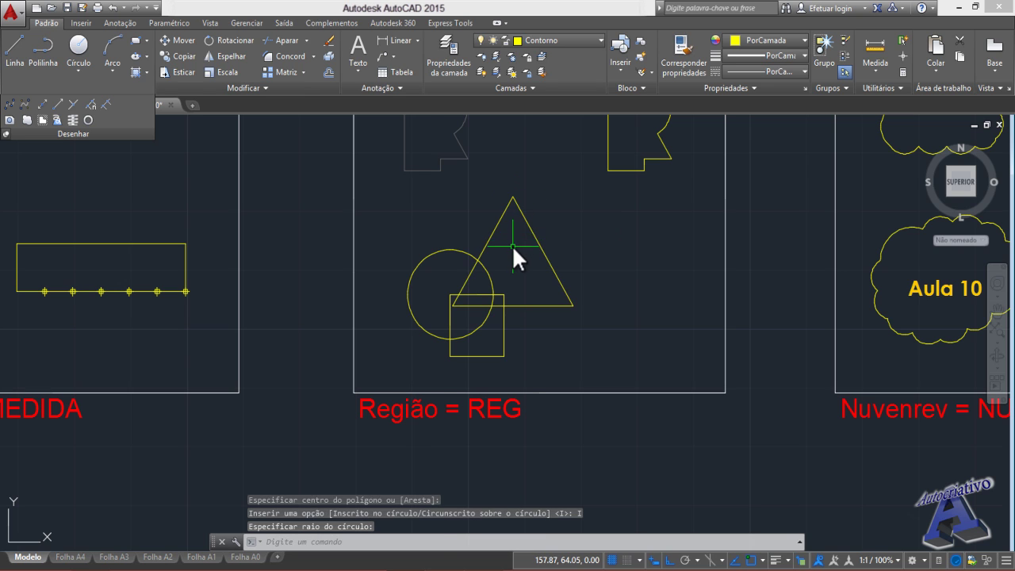
- Trim the overlapping inner segments of the circle, rectangle and triangle, using all objects as cutting edges
scroll(512, 245, up, 4)
middle_drag(512, 245, 588, 222)
scroll(596, 200, down, 2)
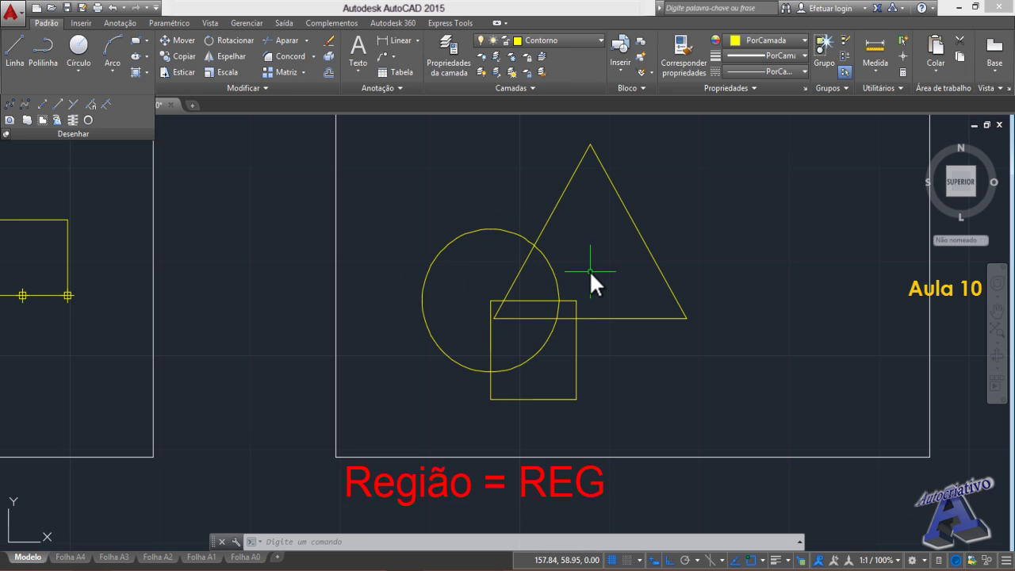
text(ap)
key(Return)
key(Return)
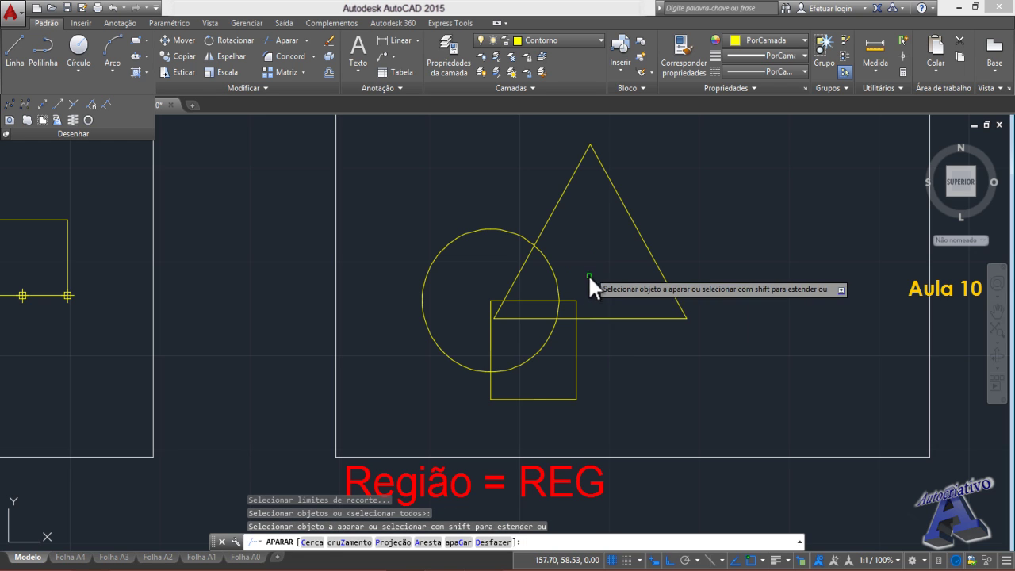
click(581, 302)
click(500, 268)
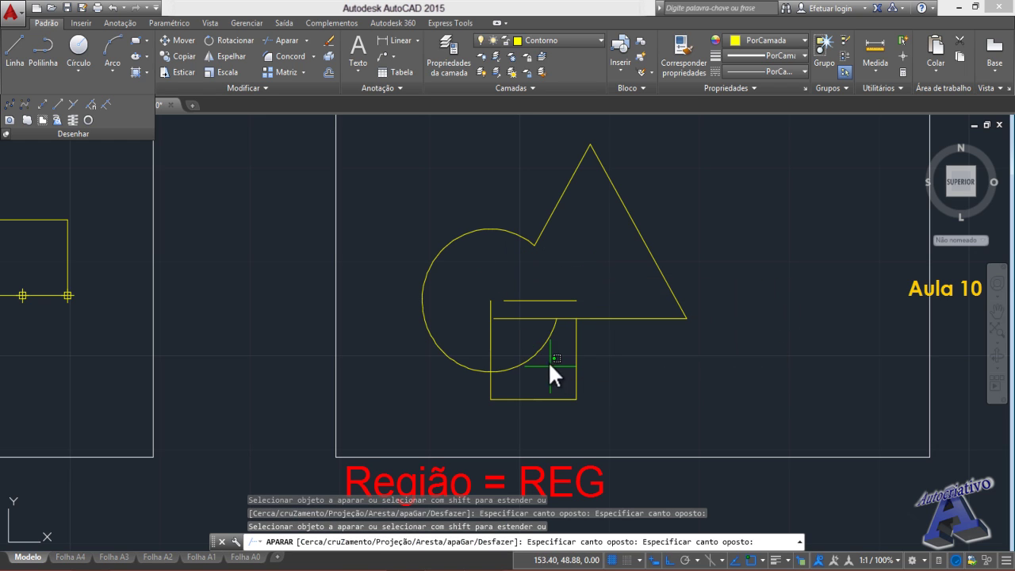
click(548, 360)
click(481, 290)
key(Return)
- Delete the leftover segments inside the combined circle, rectangle and triangle outline
click(537, 334)
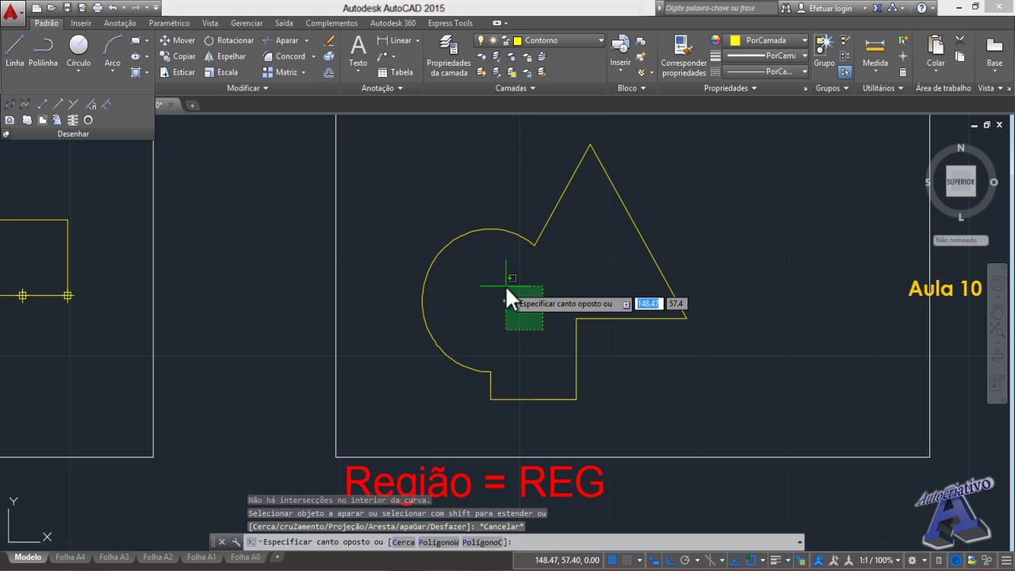
click(505, 285)
key(Delete)
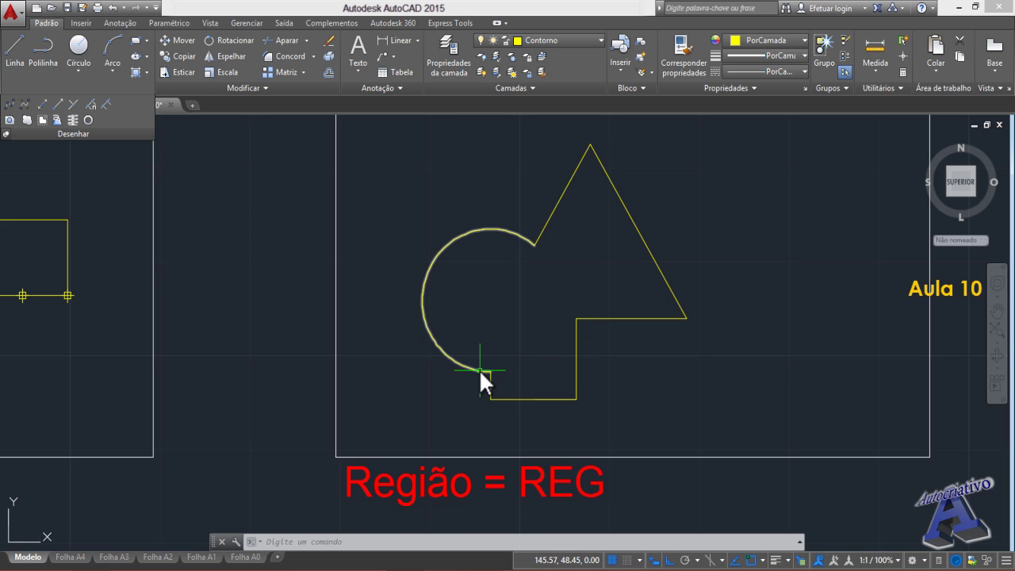
- Create a region from the trimmed arc, triangle and rectangle outlines in the Região frame
scroll(509, 311, down, 2)
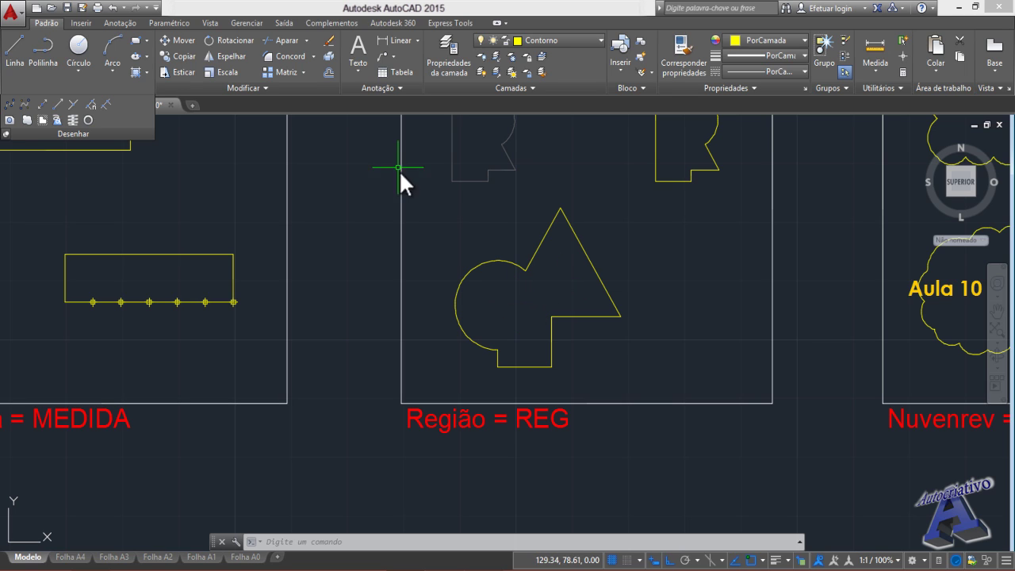
click(10, 121)
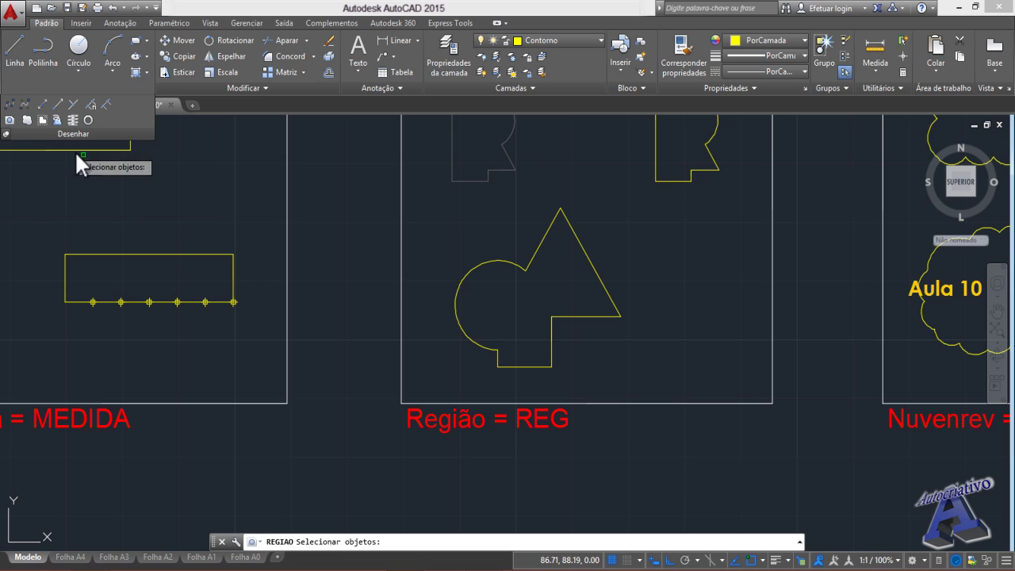
click(468, 273)
click(535, 250)
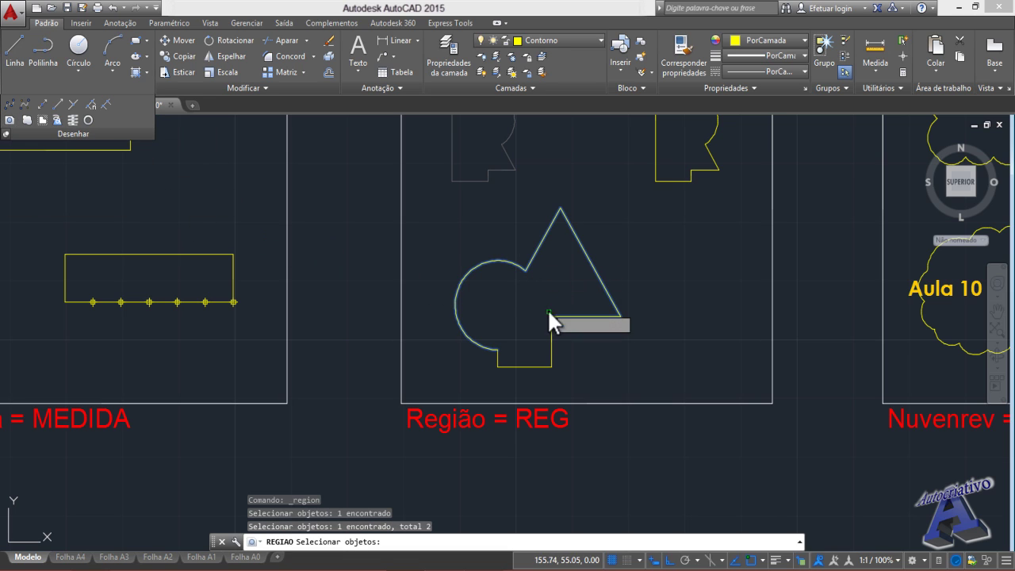
click(550, 333)
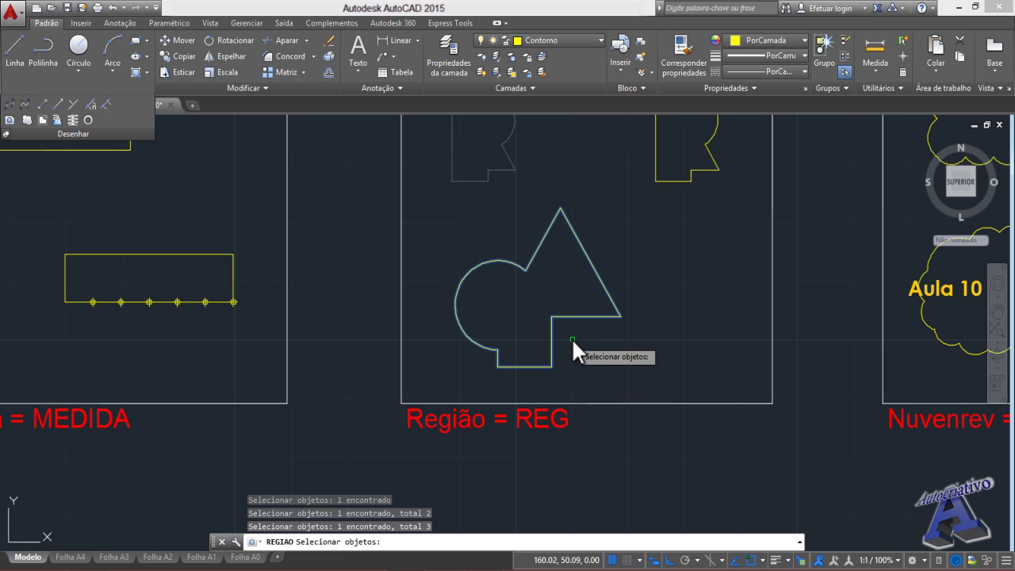
key(Return)
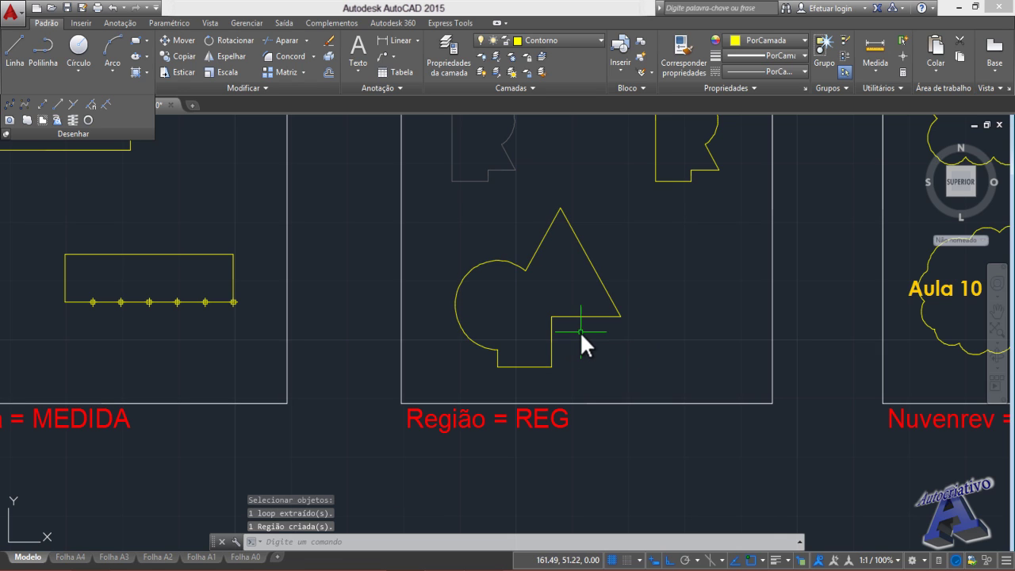
- Select the combined outline to check whether it is a single object, and clear the selection
mouse_move(563, 315)
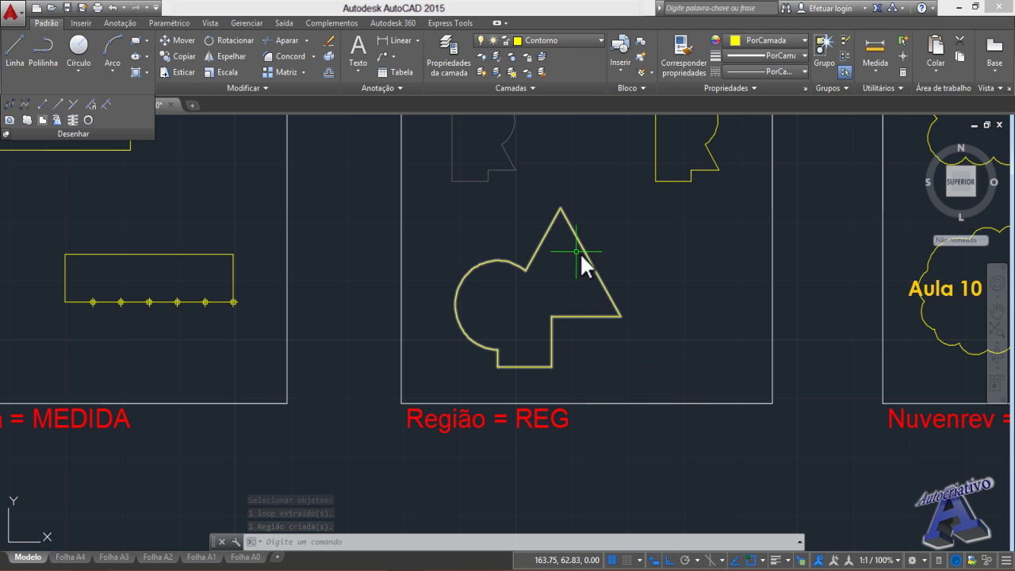
click(561, 316)
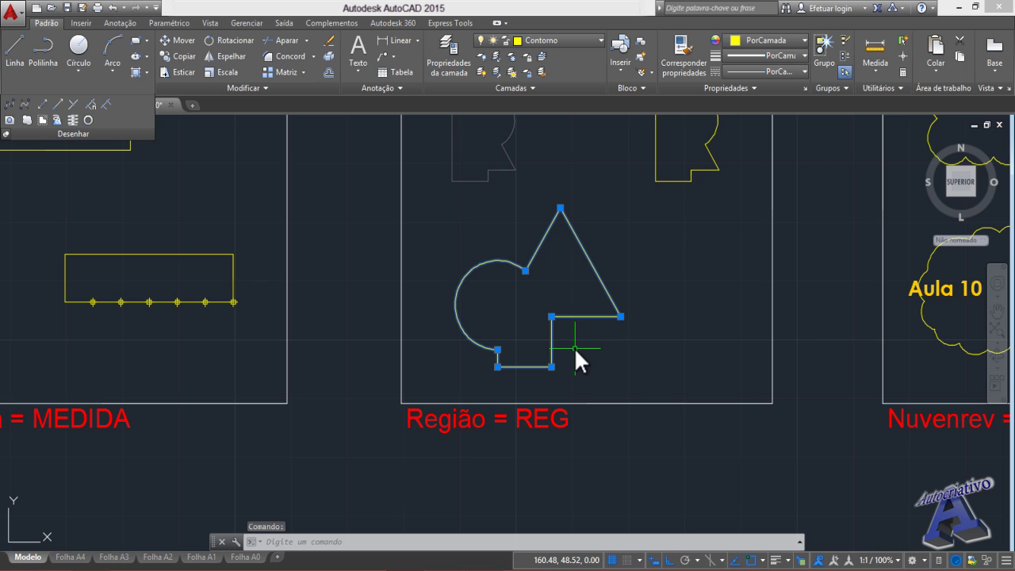
key(Escape)
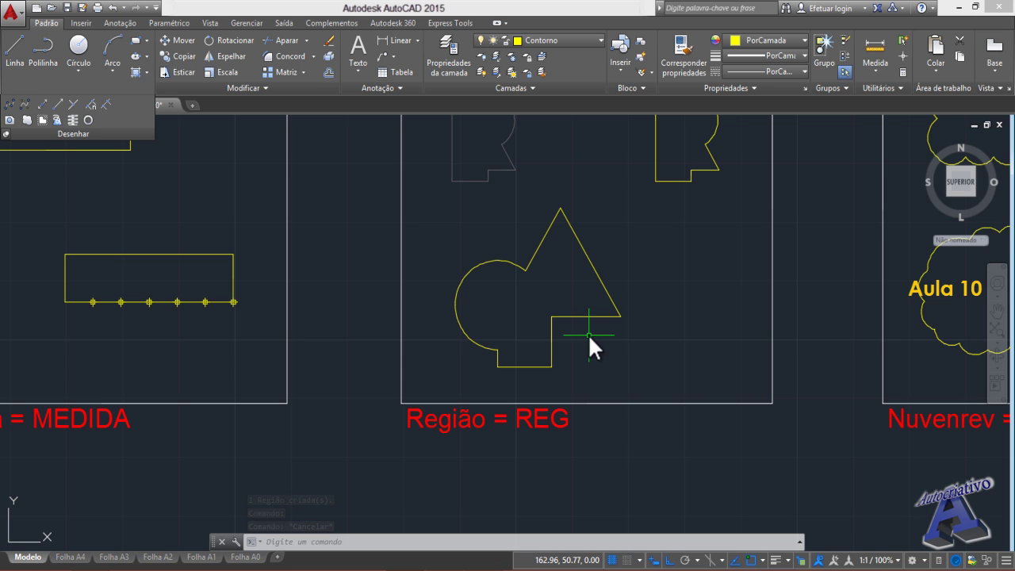
- Draw a closed freehand revision cloud beside the lower cloud in the Nuvenrev frame, below the grey square
scroll(587, 334, down, 4)
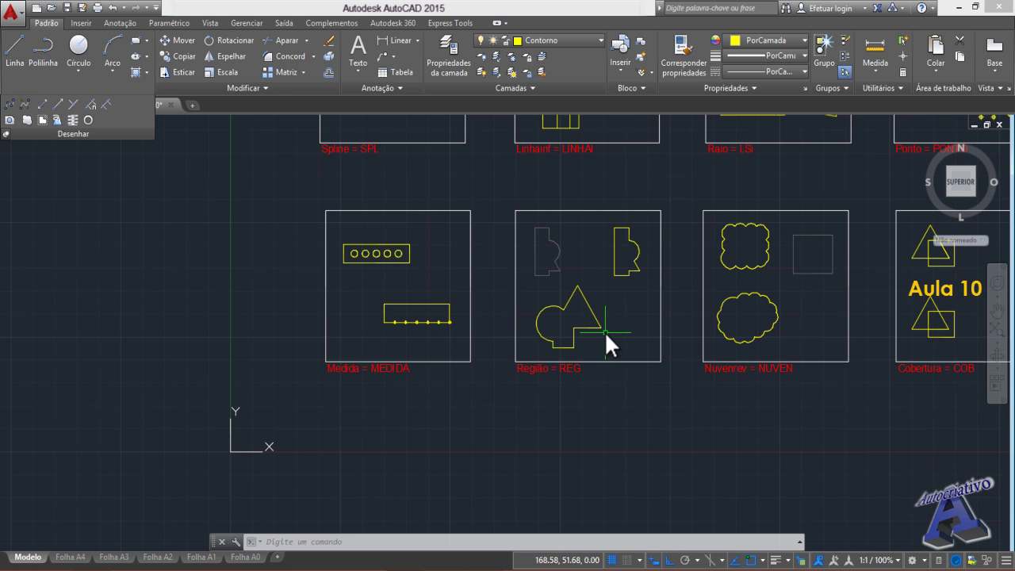
middle_drag(624, 323, 306, 323)
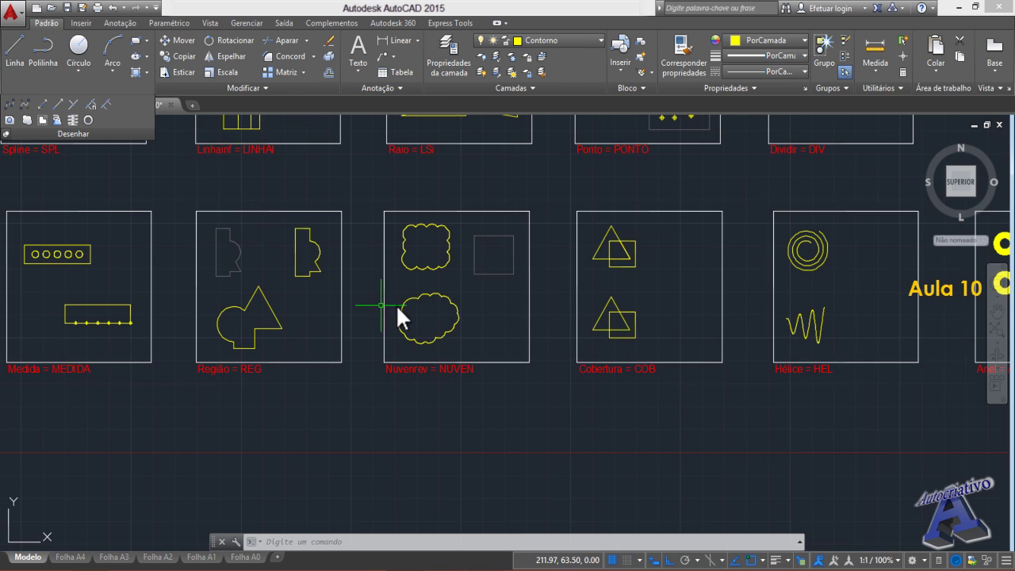
scroll(468, 298, up, 2)
middle_drag(469, 296, 514, 323)
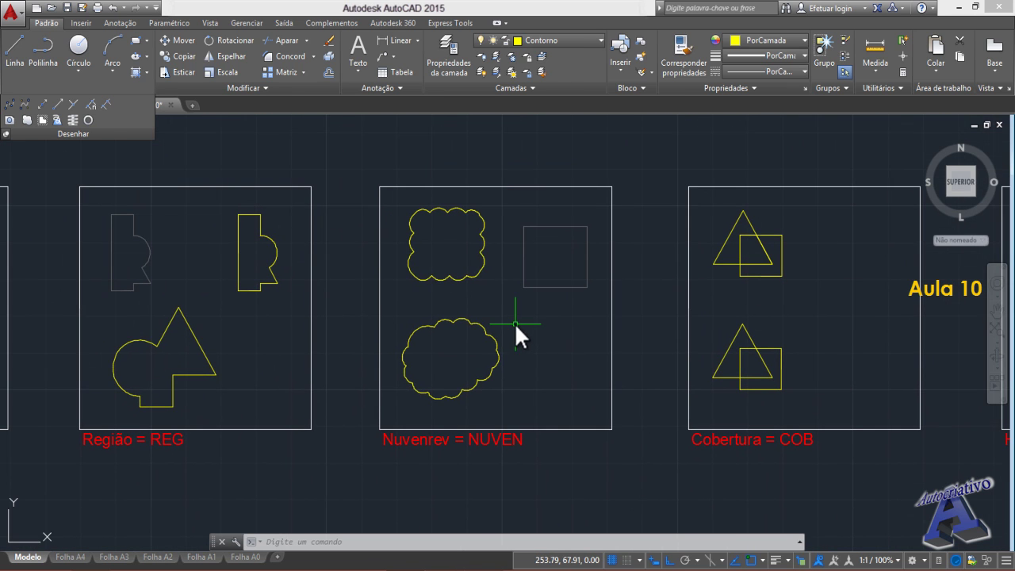
scroll(466, 299, up, 2)
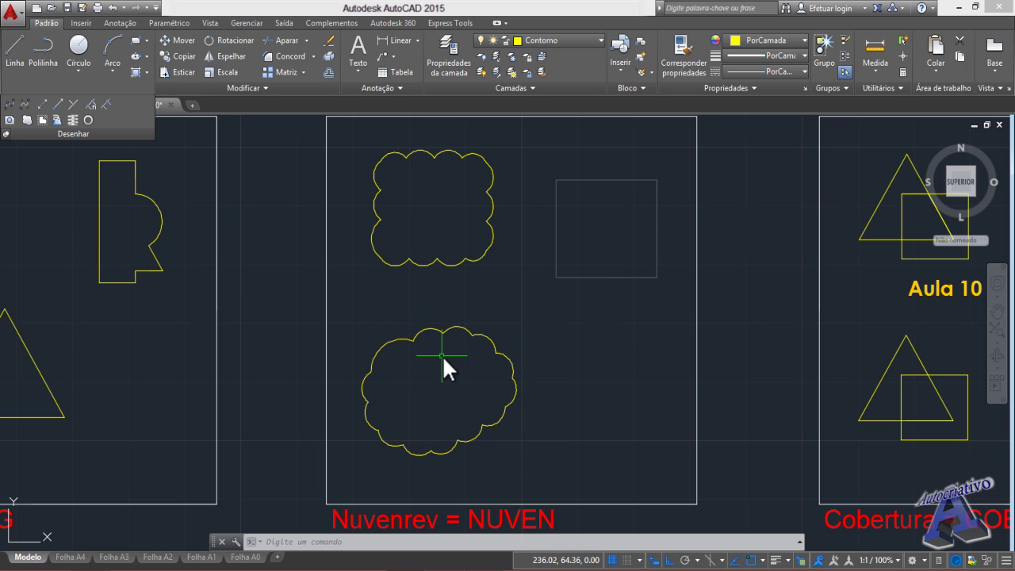
click(26, 120)
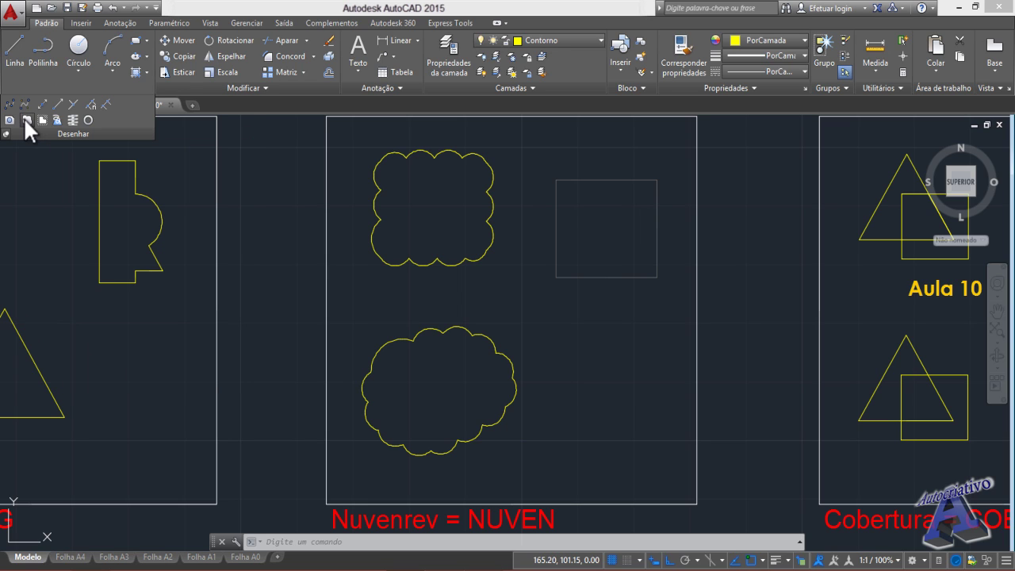
click(546, 354)
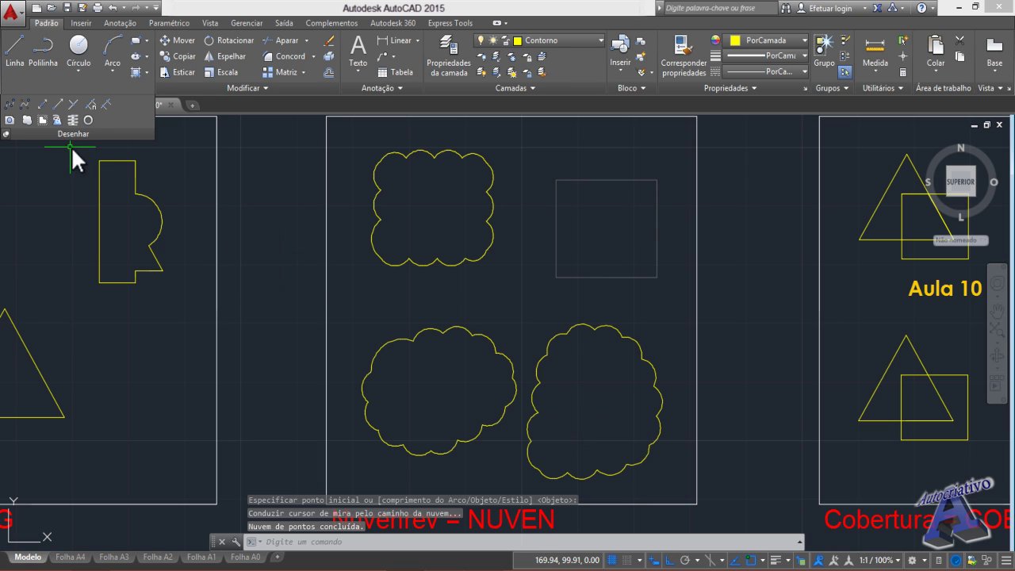
- Try converting the grey square in the Nuvenrev frame into a revision cloud with the arc direction reversed, and undo it
click(32, 120)
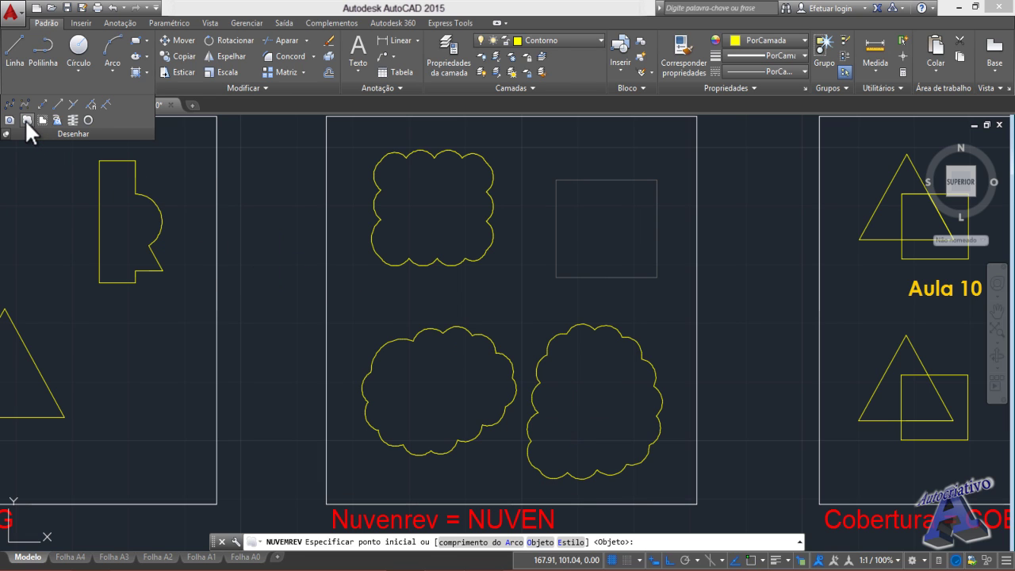
click(540, 543)
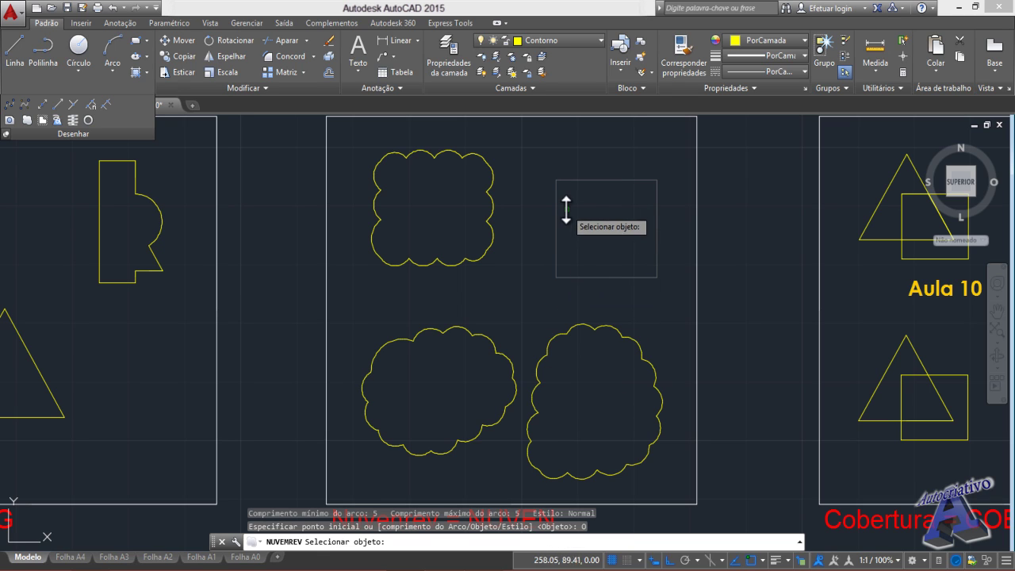
click(575, 277)
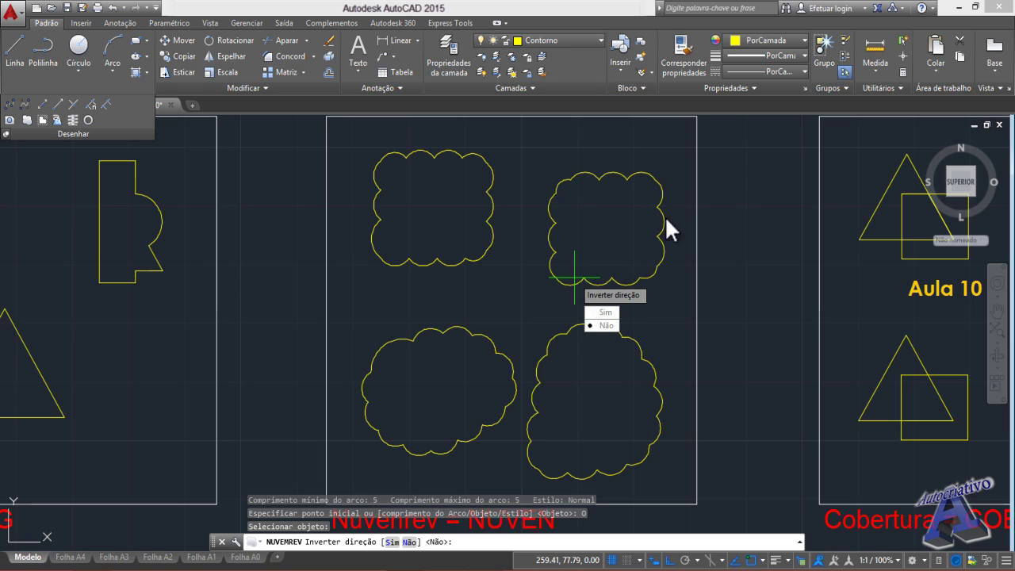
click(604, 312)
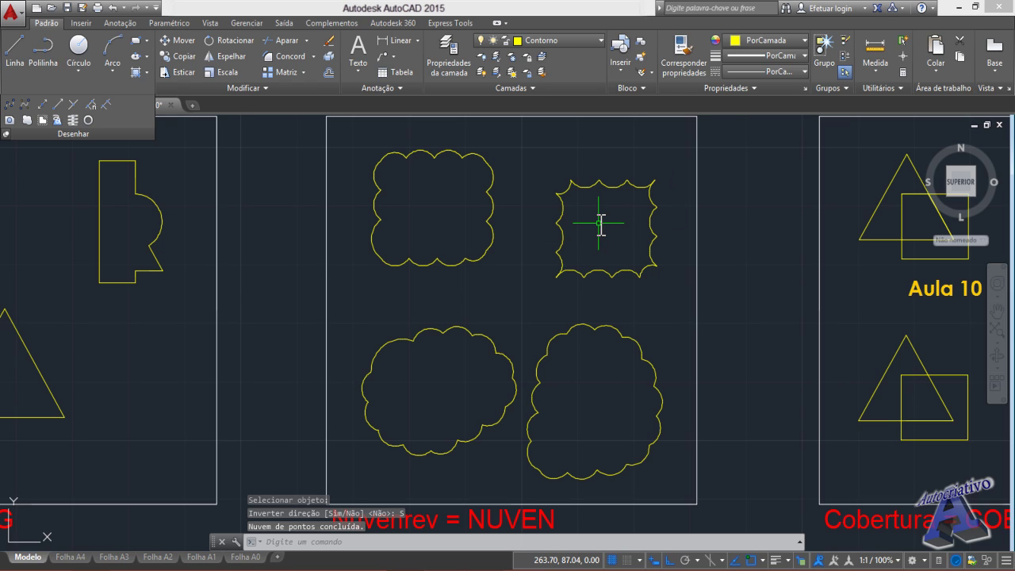
text(D)
key(Return)
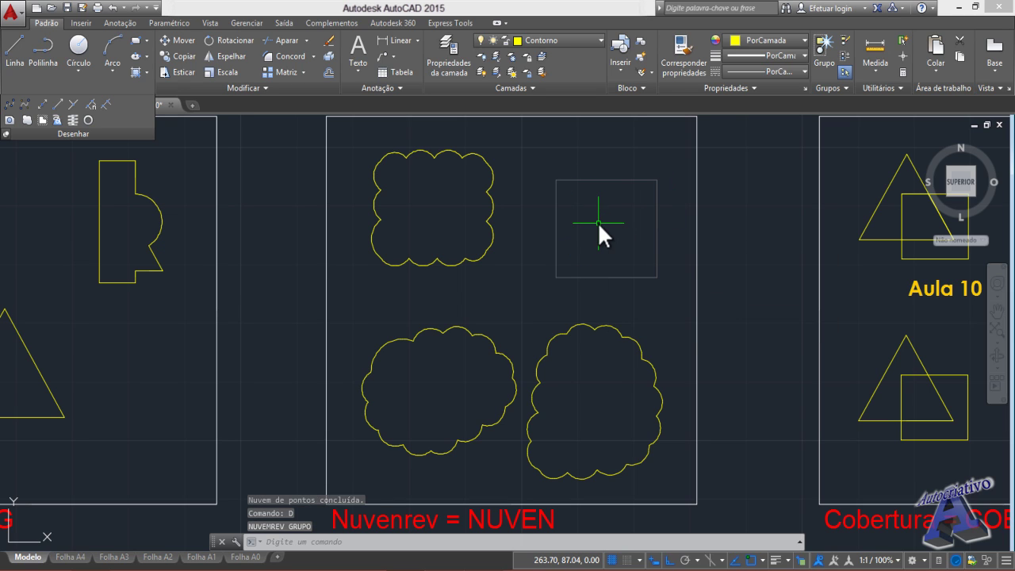
- Convert the grey square in the Nuvenrev frame into a revision cloud without inverting the arc direction
click(28, 119)
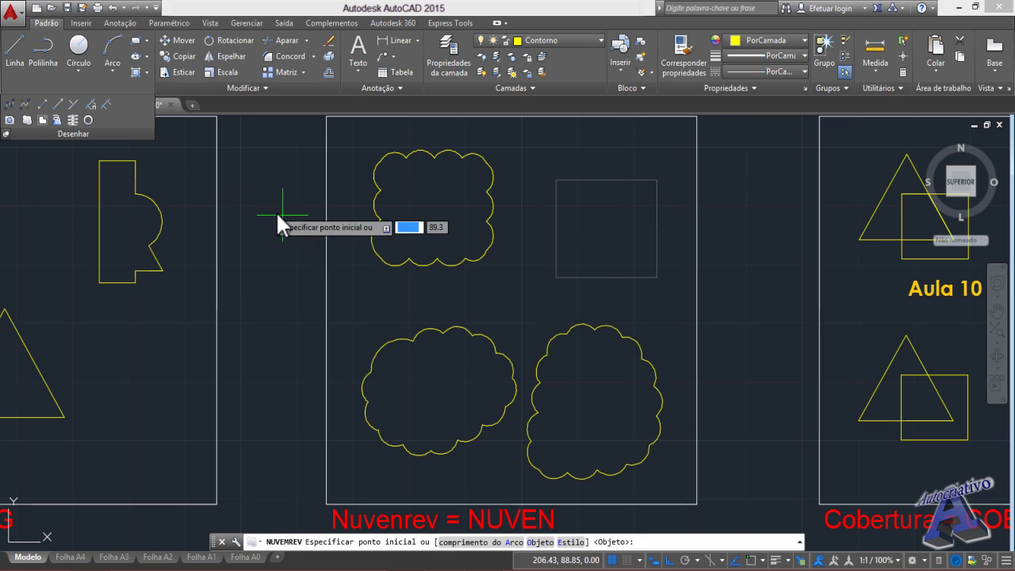
click(540, 543)
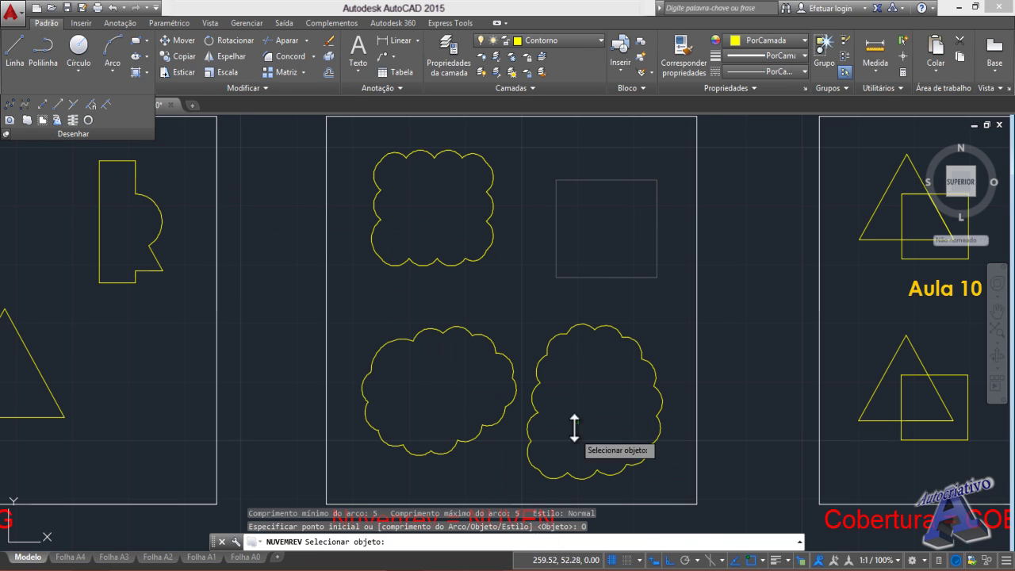
click(606, 277)
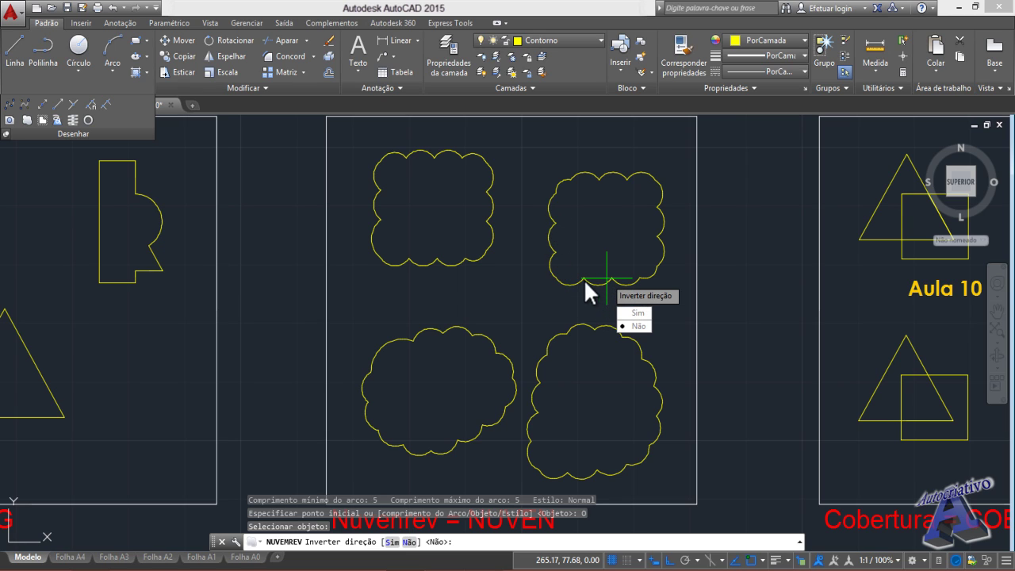
click(639, 326)
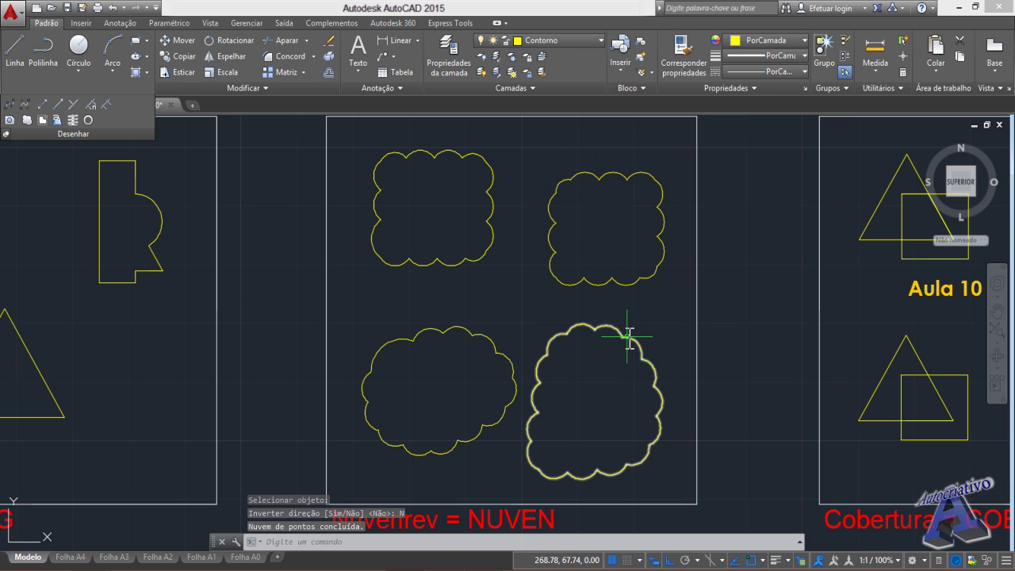
- Set the revision cloud arc style to Caligrafia and draw a small closed freehand cloud between the four existing clouds
click(28, 119)
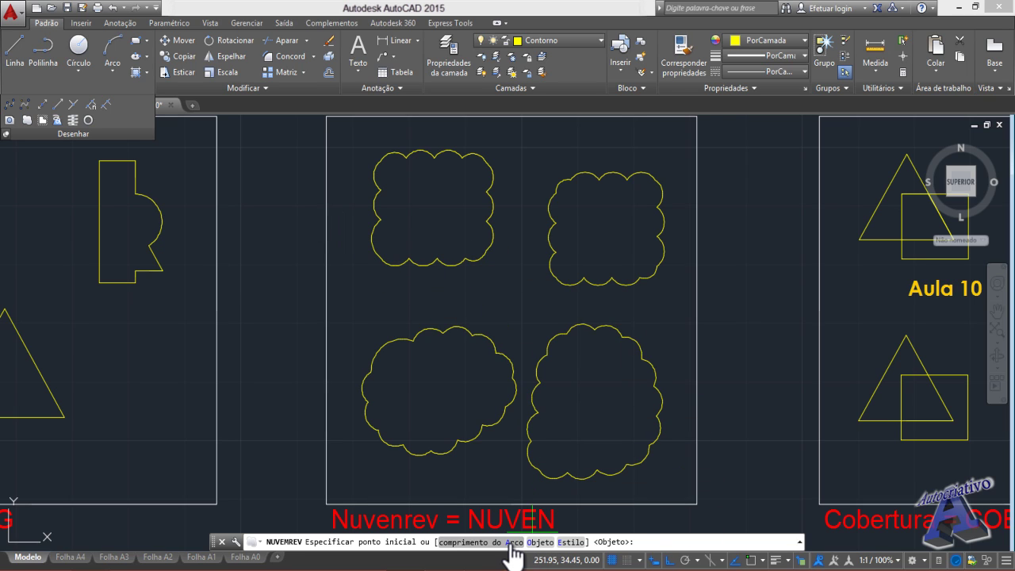
click(571, 544)
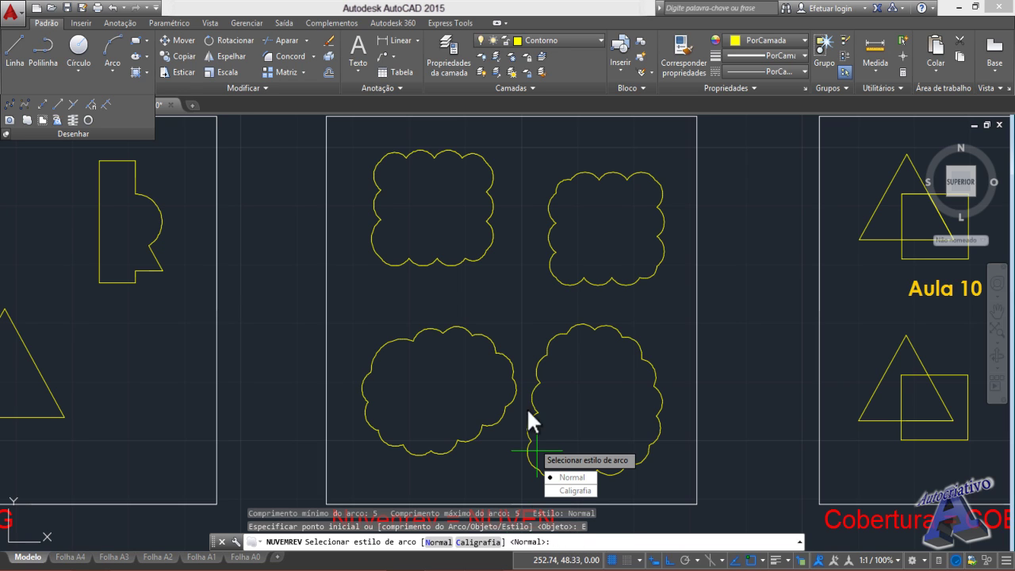
click(574, 491)
middle_drag(464, 286, 356, 287)
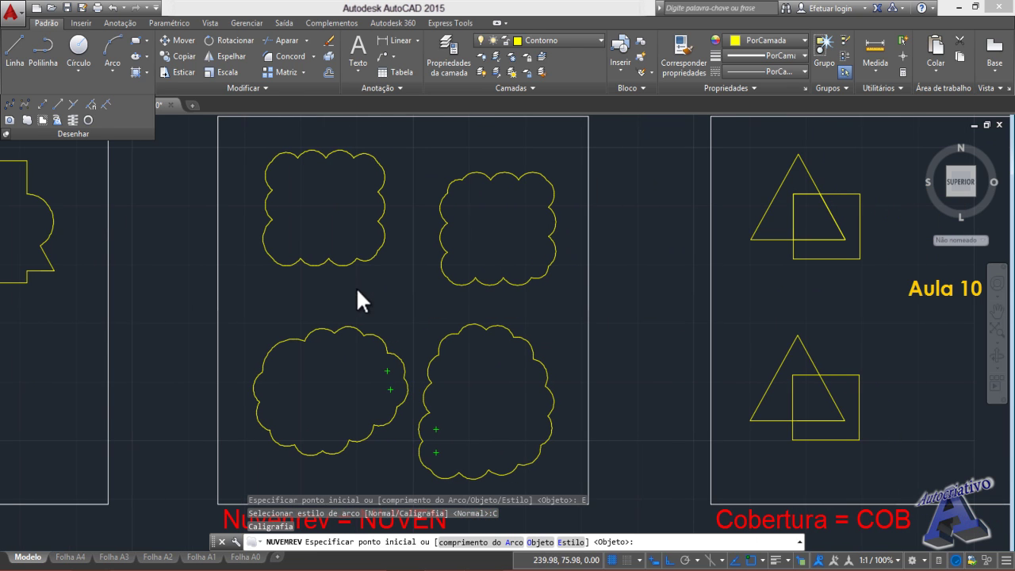
click(369, 279)
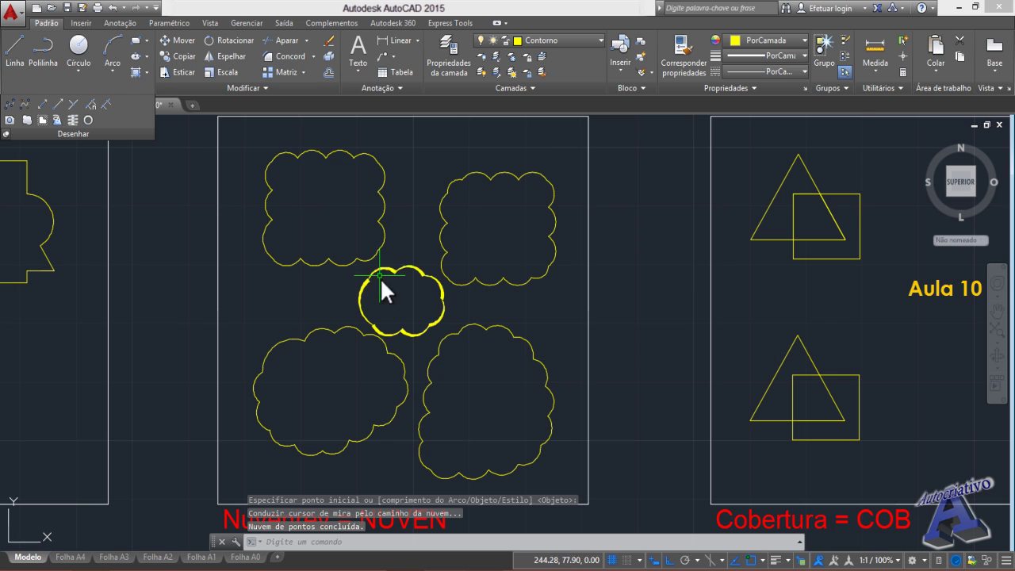
- Try a four-point wipeout over the overlap of the lower triangle and square in the Cobertura frame, and undo it
scroll(429, 313, down, 2)
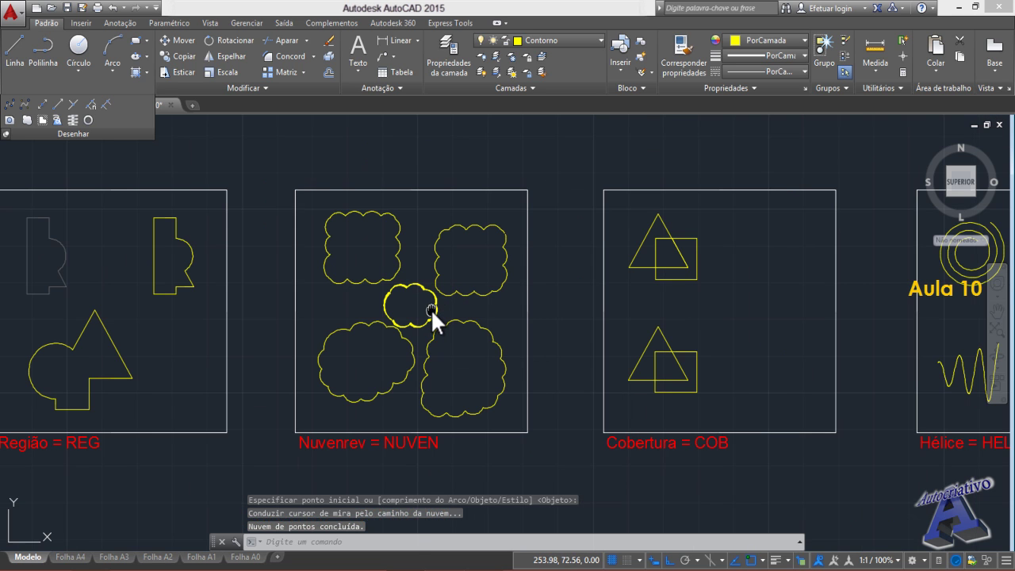
mouse_move(433, 313)
middle_down()
mouse_move(452, 318)
mouse_move(448, 312)
middle_up()
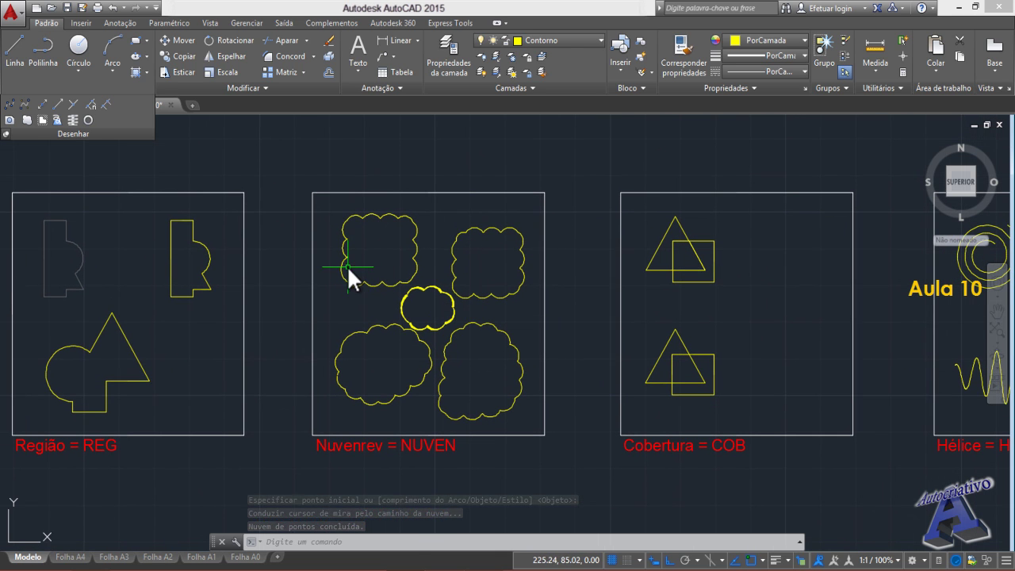
scroll(347, 266, down, 2)
middle_drag(451, 317, 351, 322)
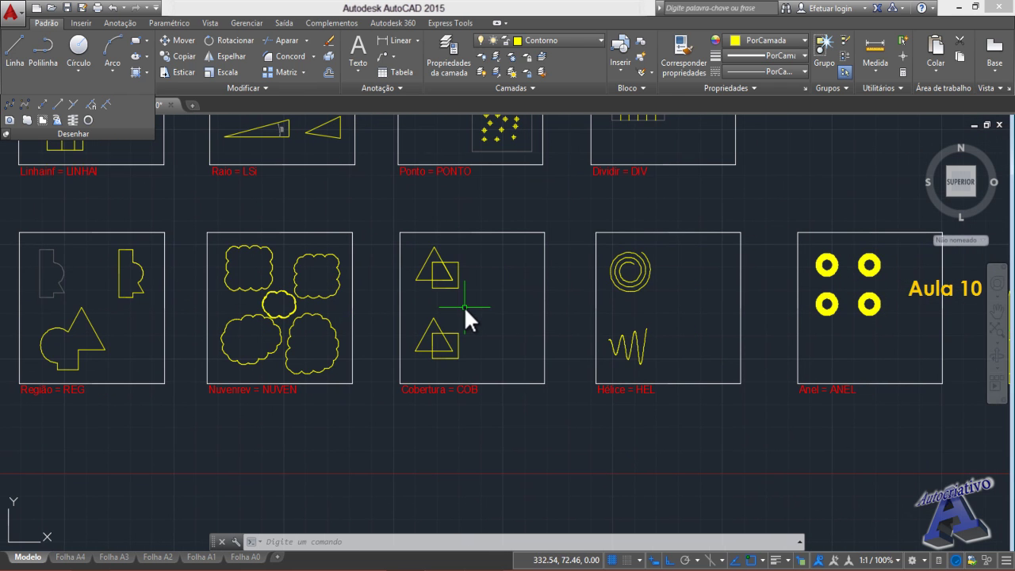
scroll(455, 316, up, 2)
middle_drag(453, 315, 414, 329)
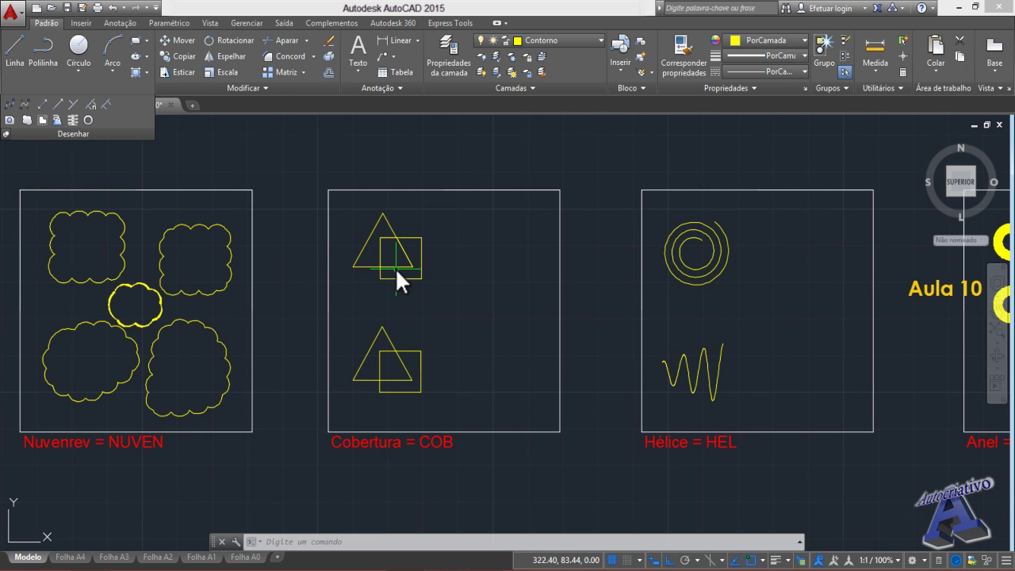
scroll(403, 362, up, 2)
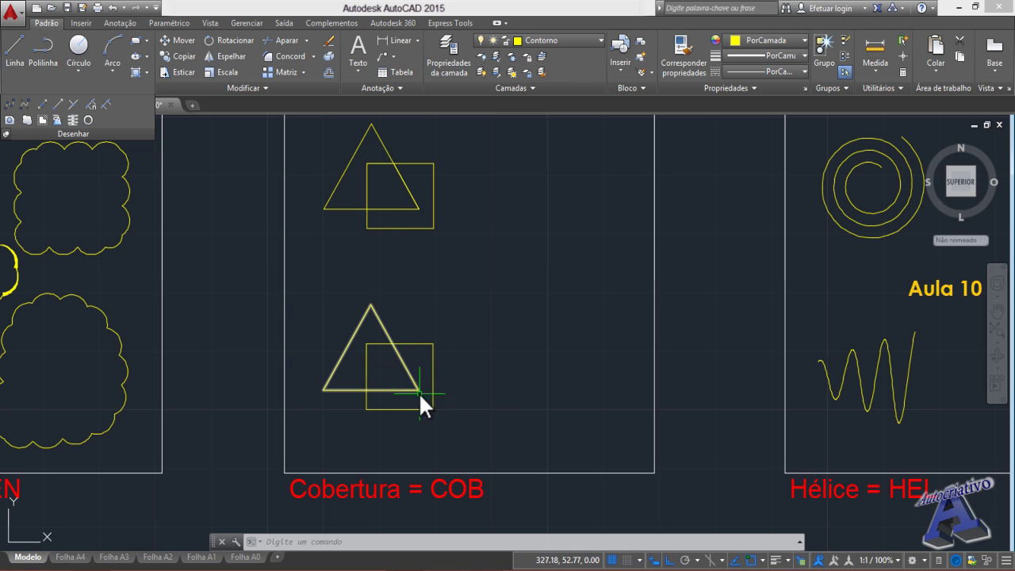
click(43, 121)
scroll(359, 358, up, 4)
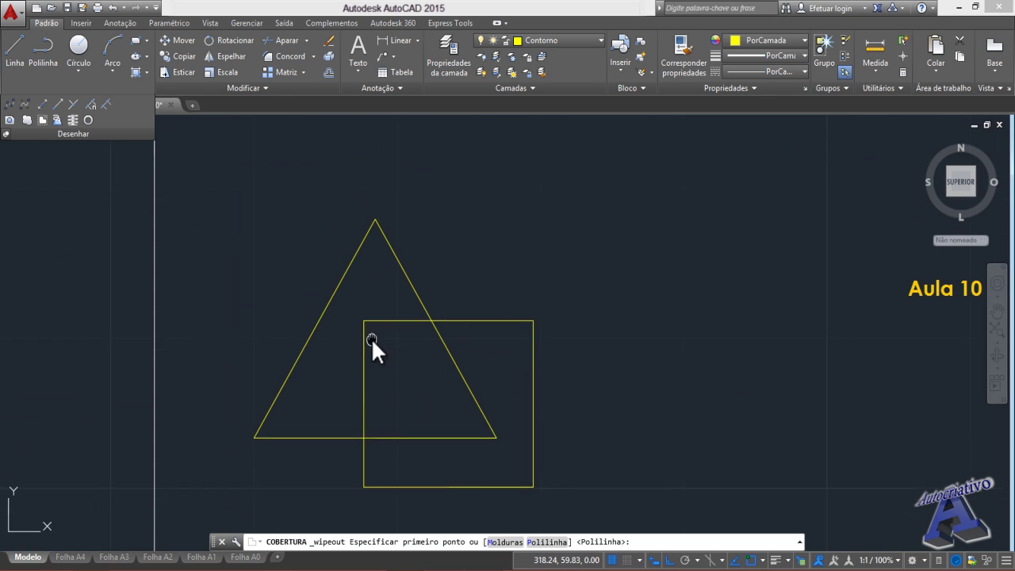
middle_drag(371, 339, 363, 317)
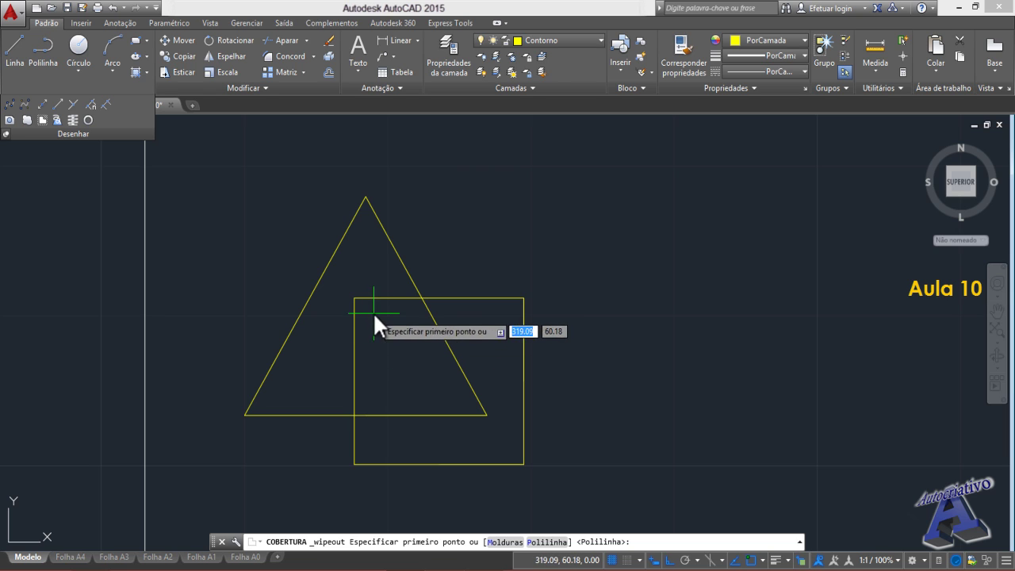
click(354, 299)
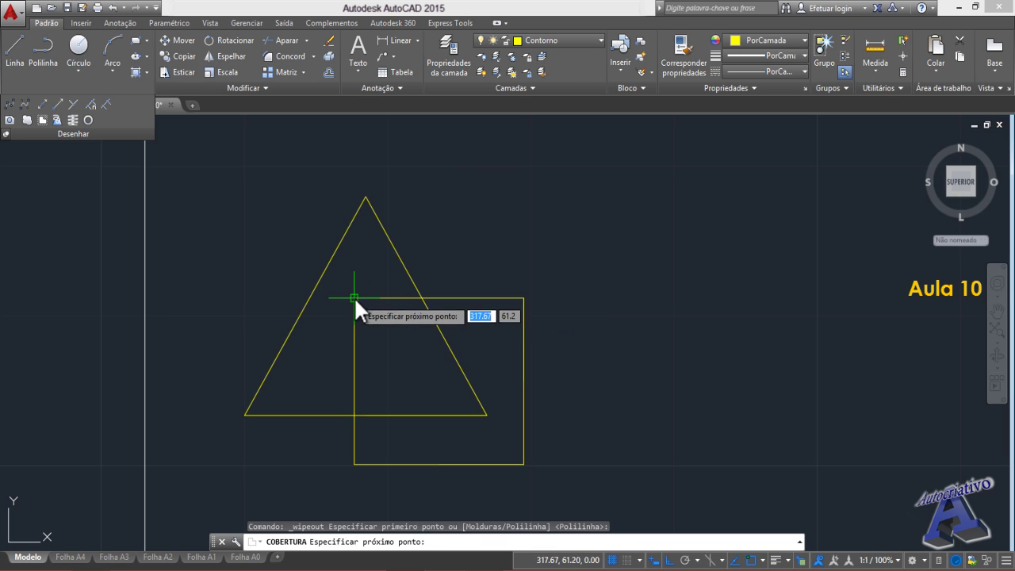
click(420, 297)
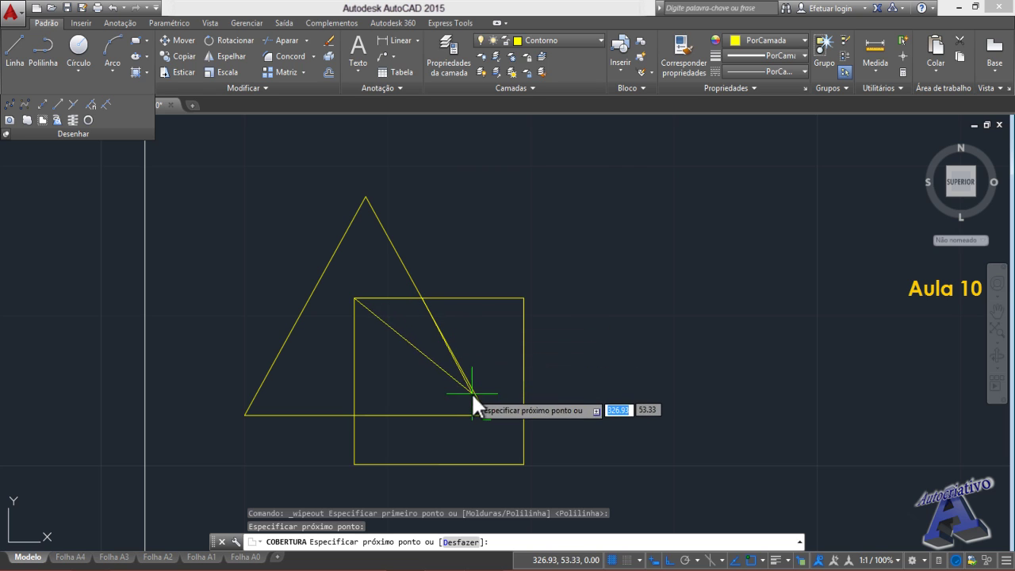
click(484, 414)
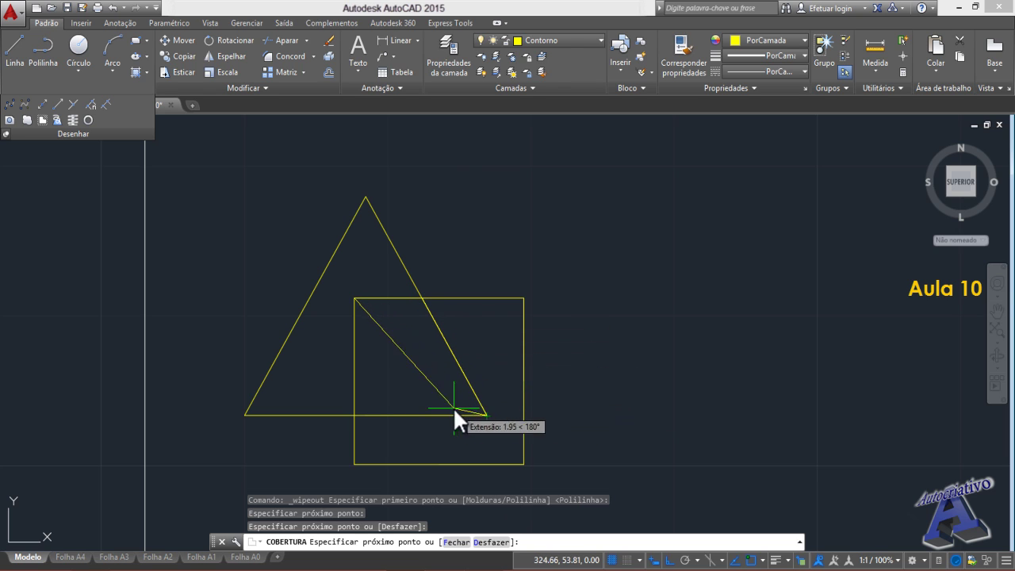
click(354, 414)
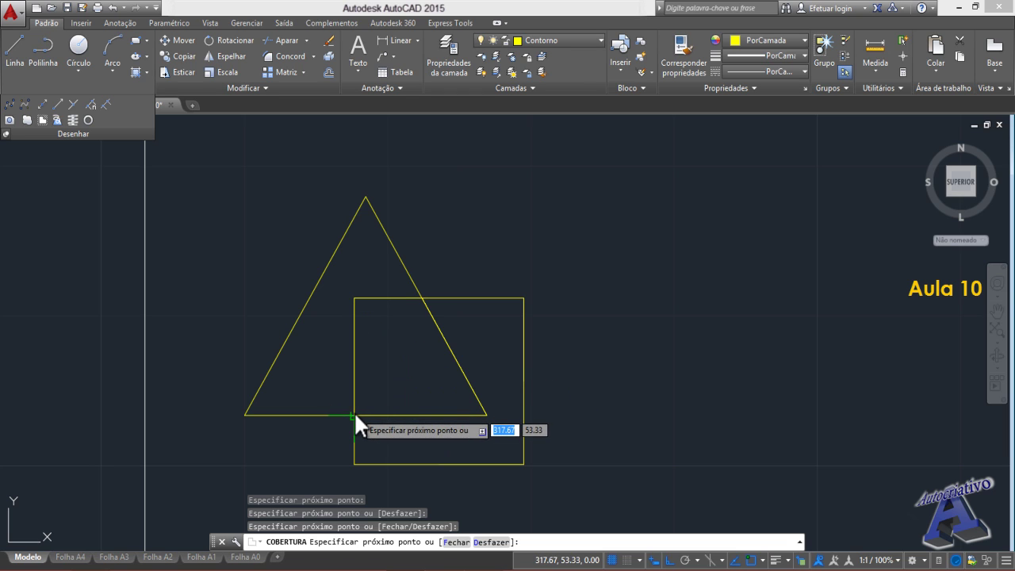
key(Return)
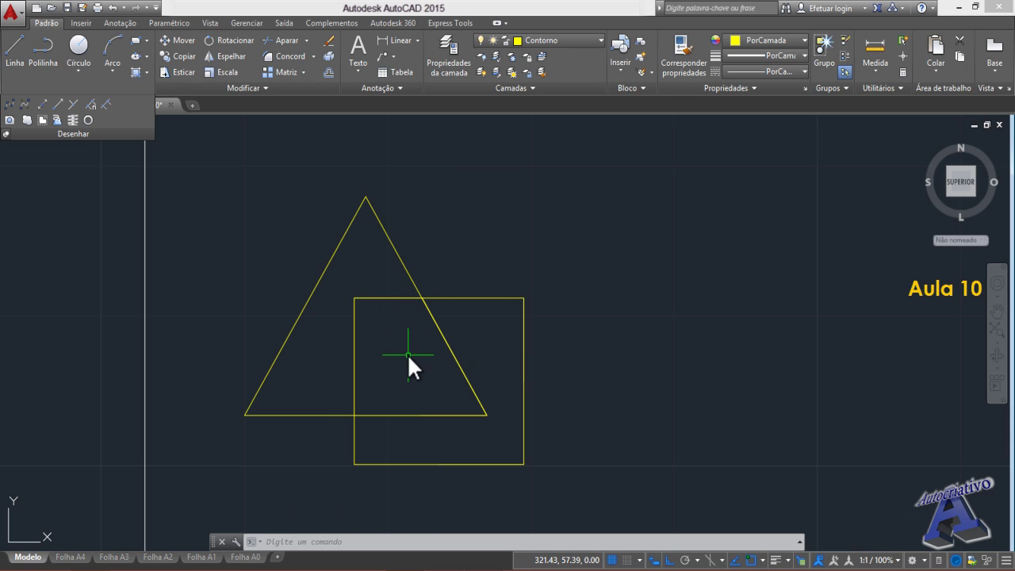
text(d)
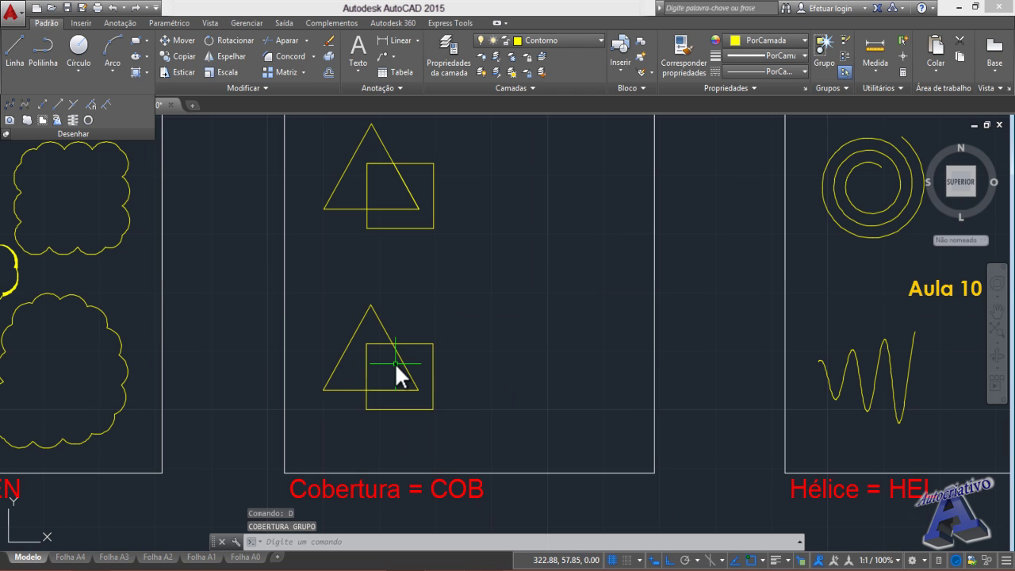
- Set the wipeout frames mode (Molduras) to Desativado
scroll(394, 363, up, 4)
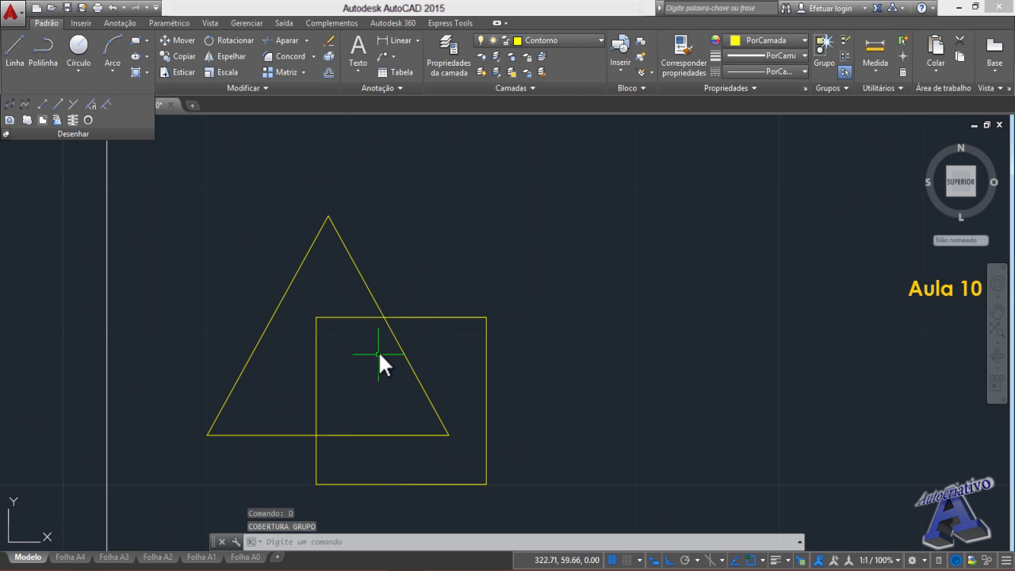
middle_drag(378, 351, 441, 353)
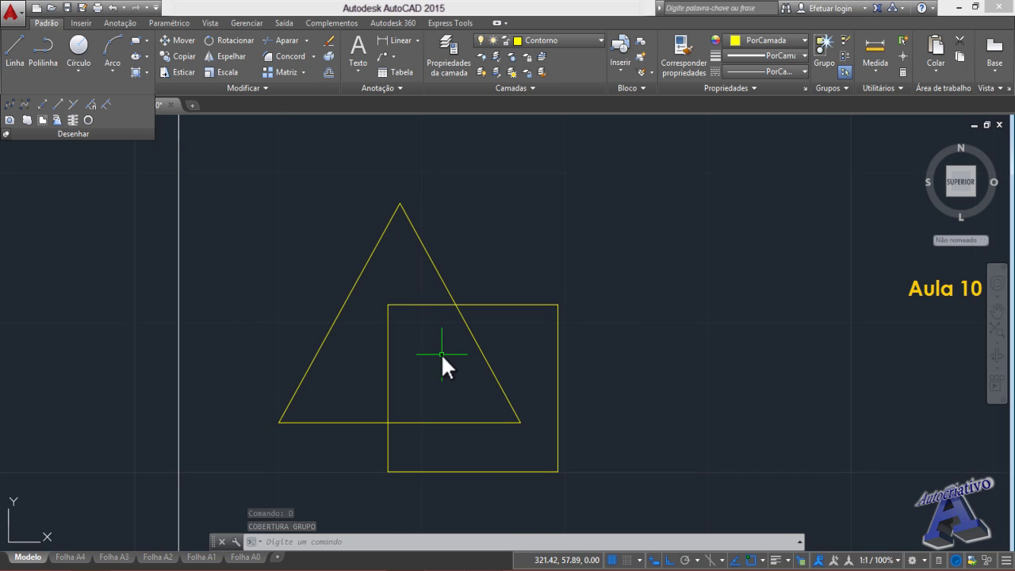
click(41, 119)
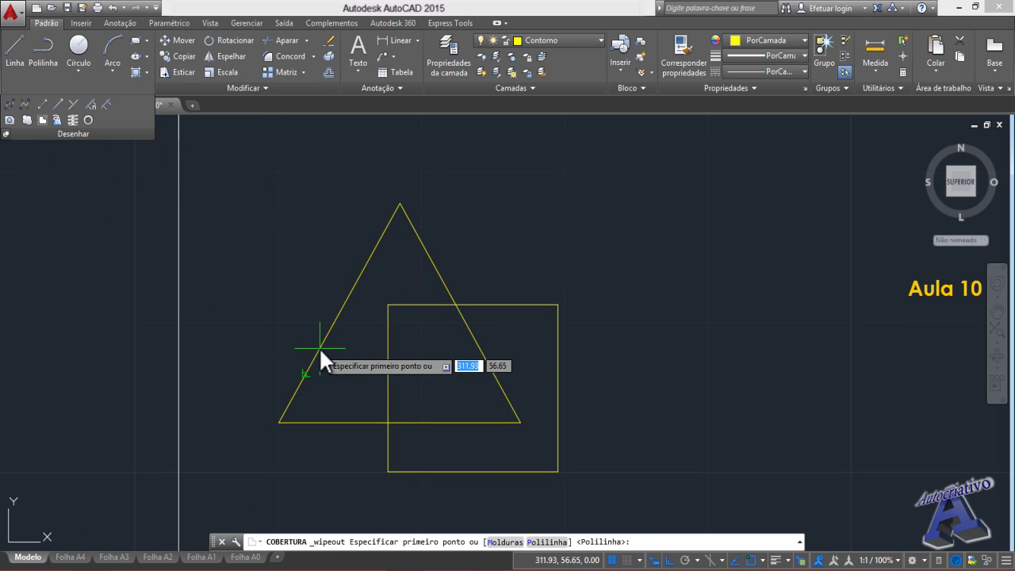
click(500, 542)
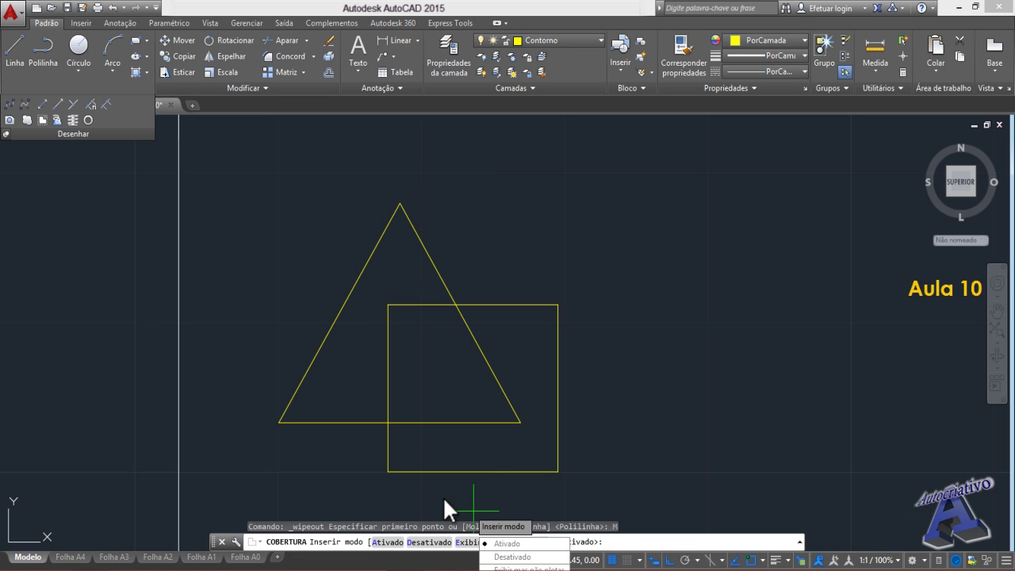
click(512, 557)
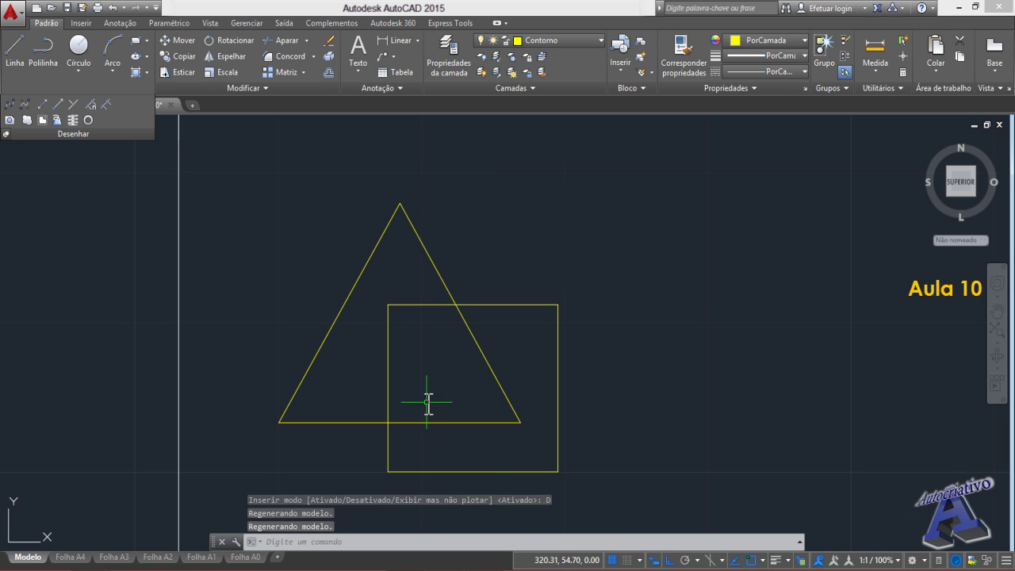
- Draw a four-point wipeout over the overlap of the lower triangle and square, following the corners of the shared area
click(42, 120)
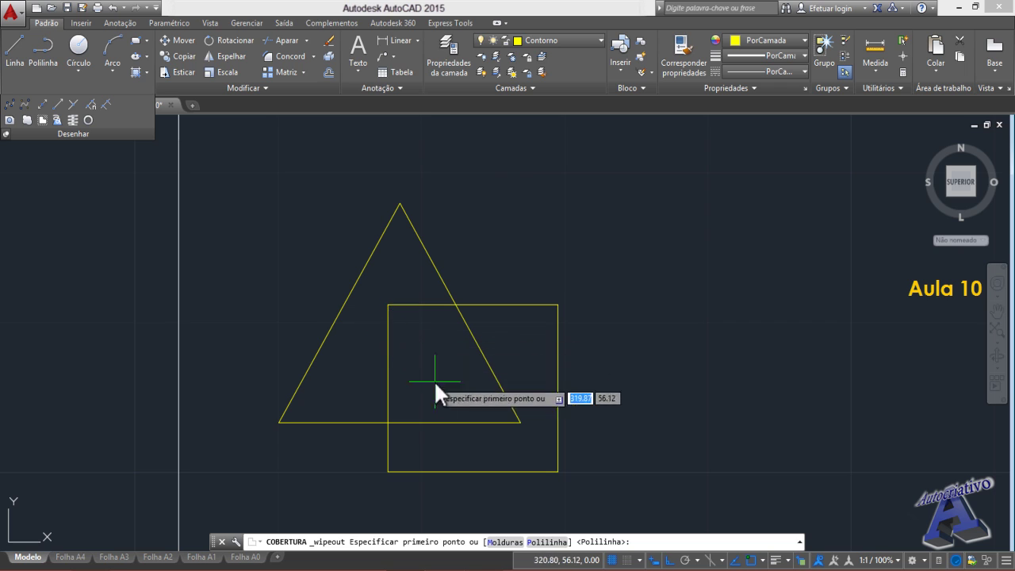
click(390, 306)
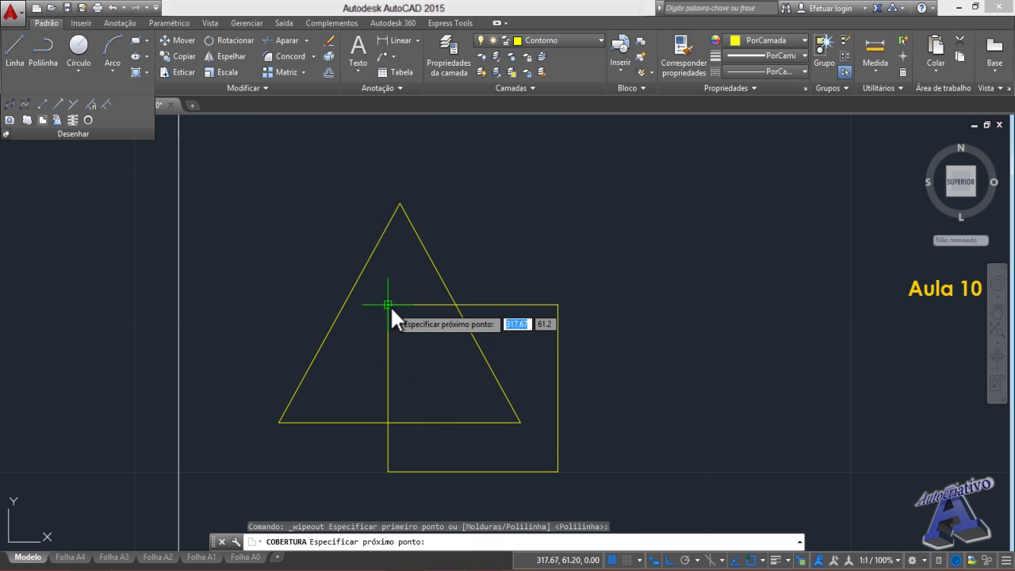
click(455, 302)
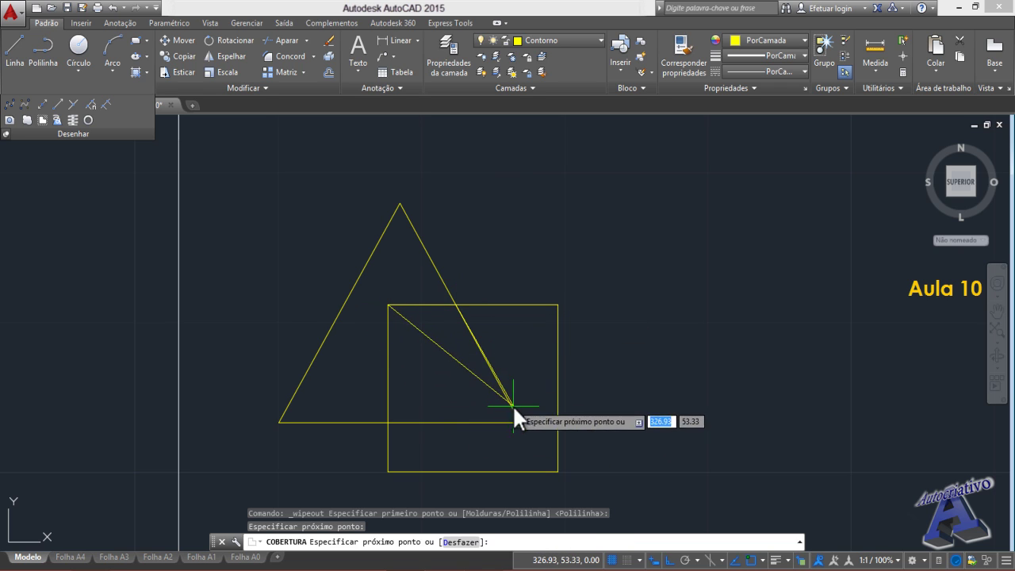
click(520, 422)
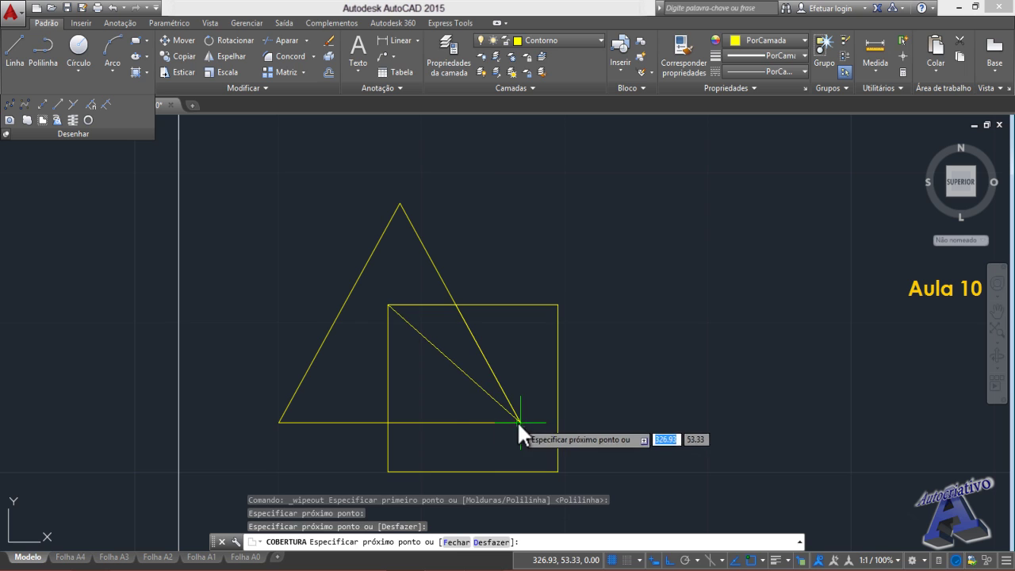
click(388, 422)
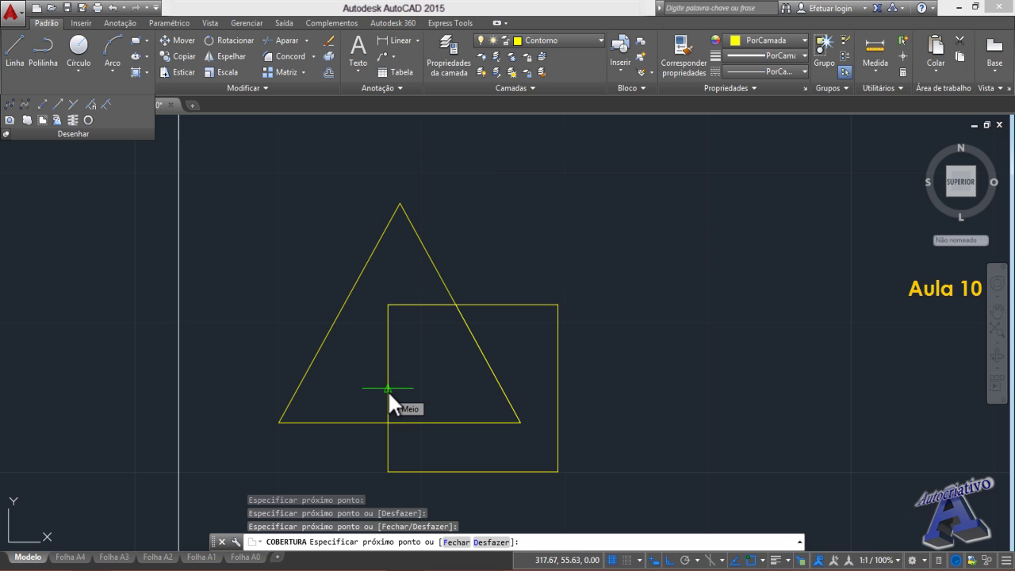
key(Return)
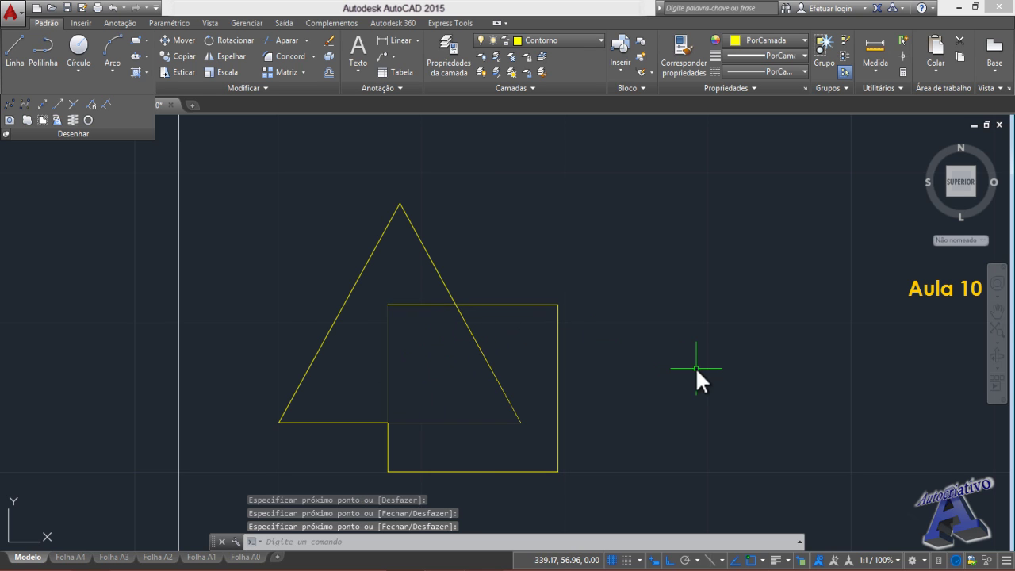
click(479, 352)
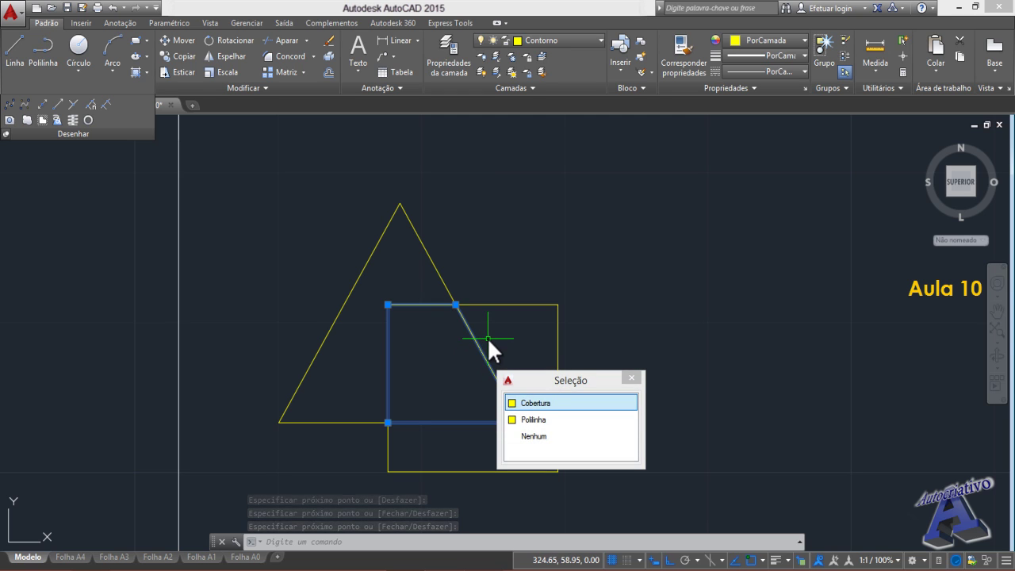
text(M)
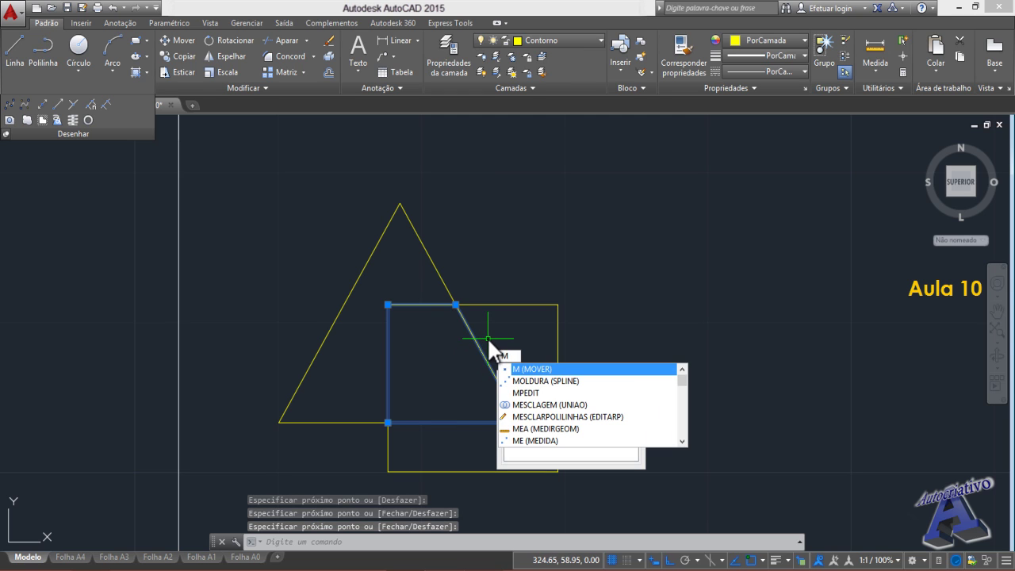
key(Escape)
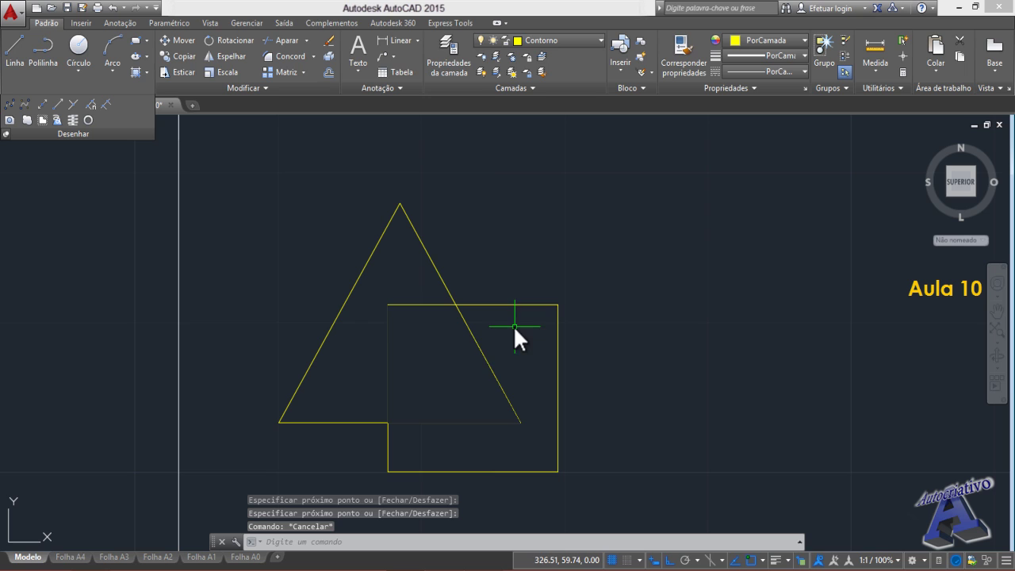
- Move the wipeout (Cobertura) a short distance diagonally up and to the right, with Ortho mode turned off
click(475, 343)
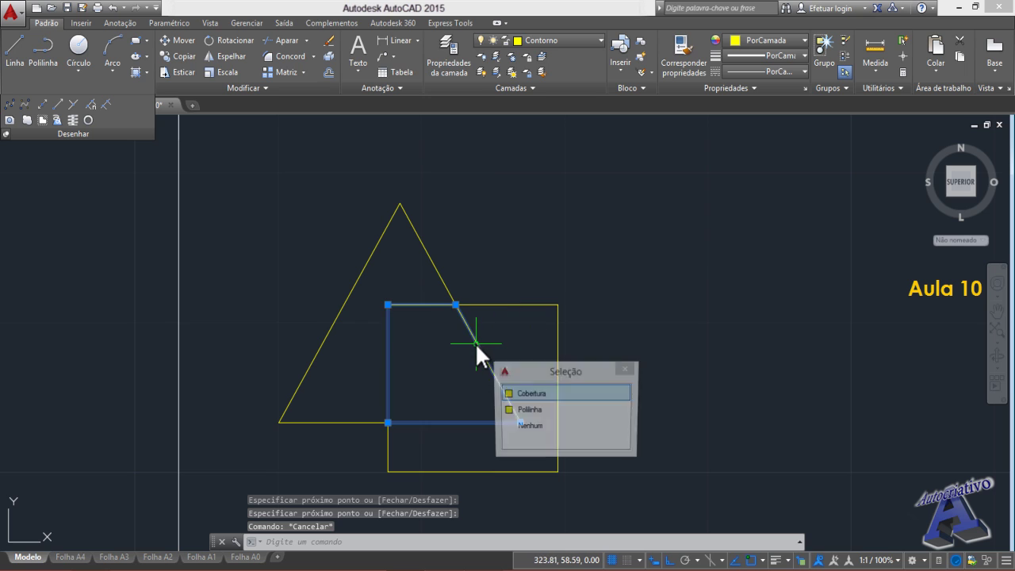
click(526, 395)
text(M)
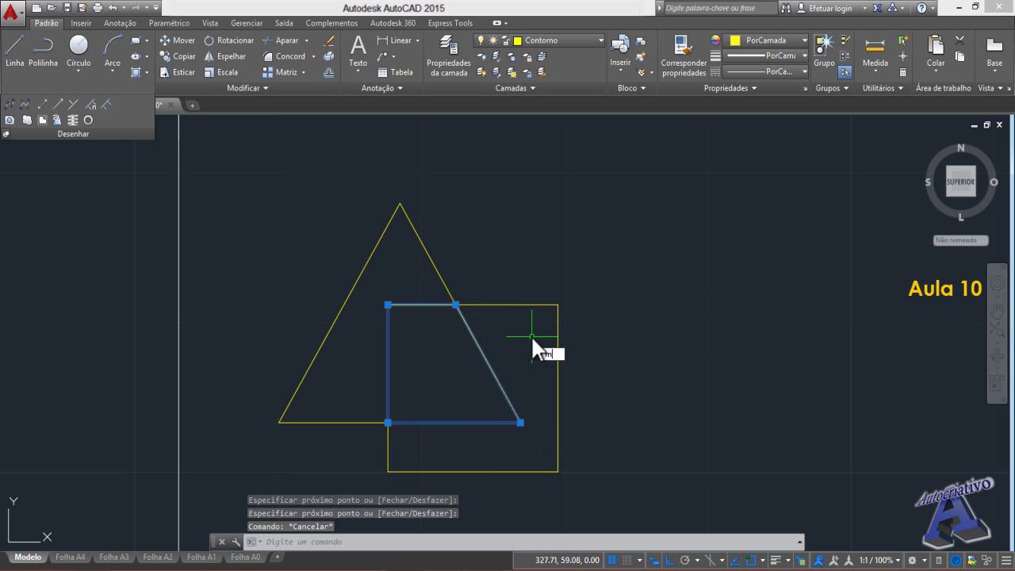
key(Return)
click(463, 364)
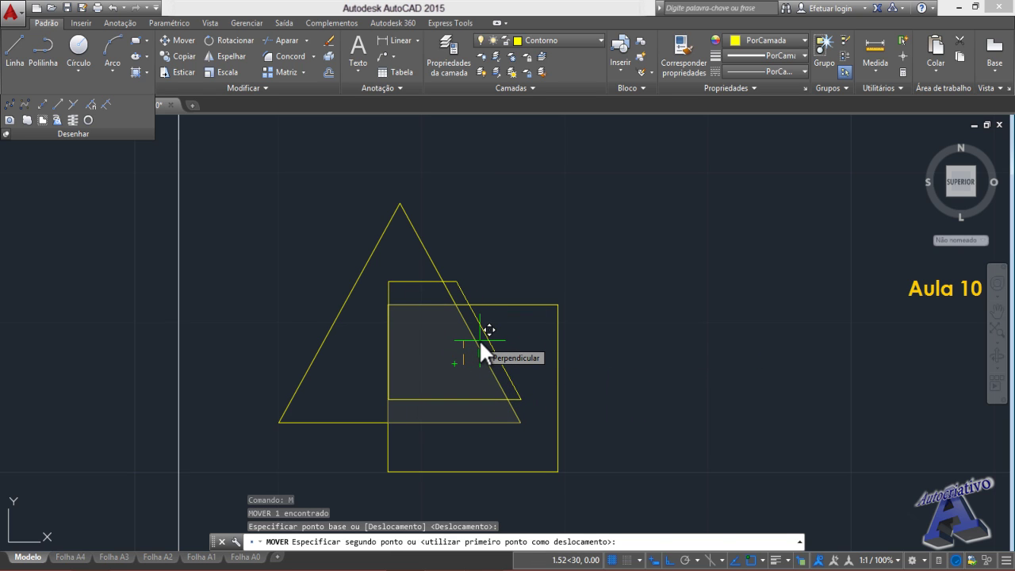
key(F8)
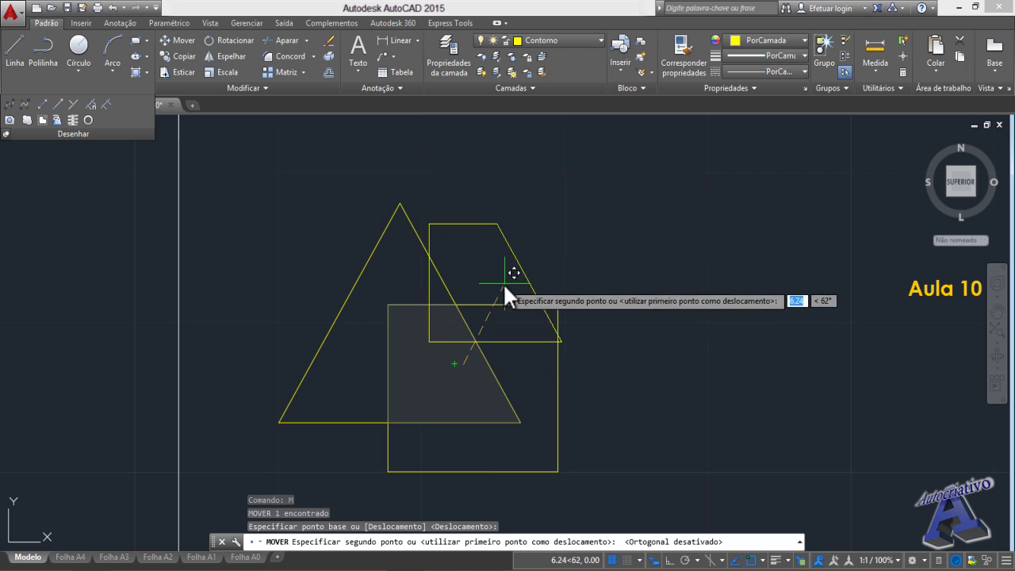
click(476, 348)
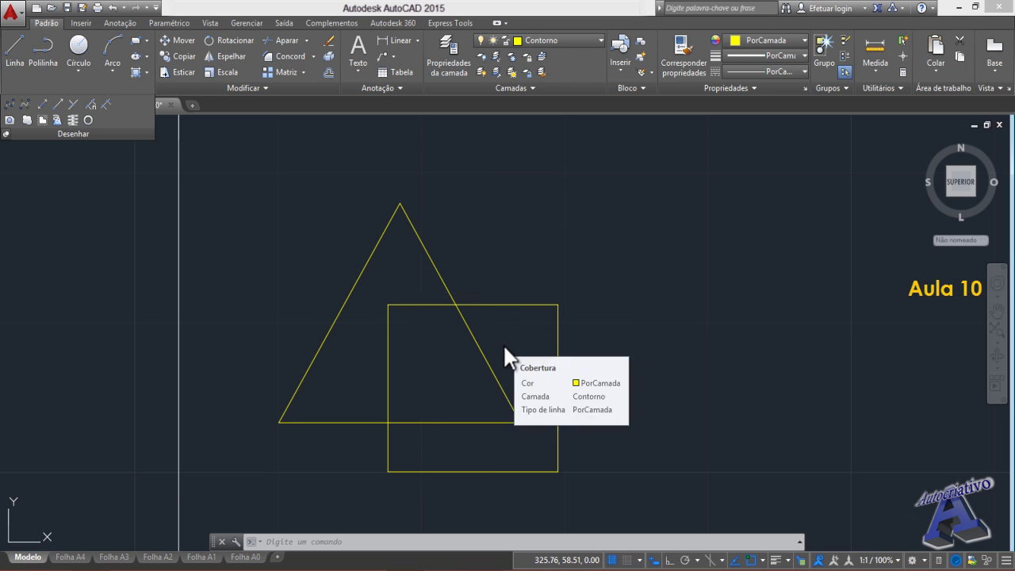
- Bring the moved wipeout to the front of the lower triangle and square in the display order
click(489, 325)
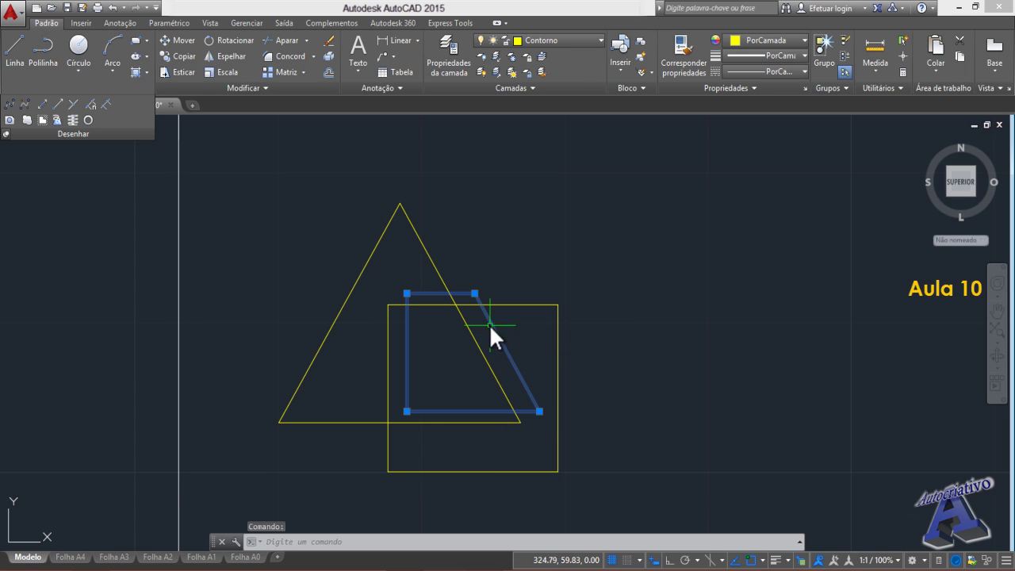
click(255, 88)
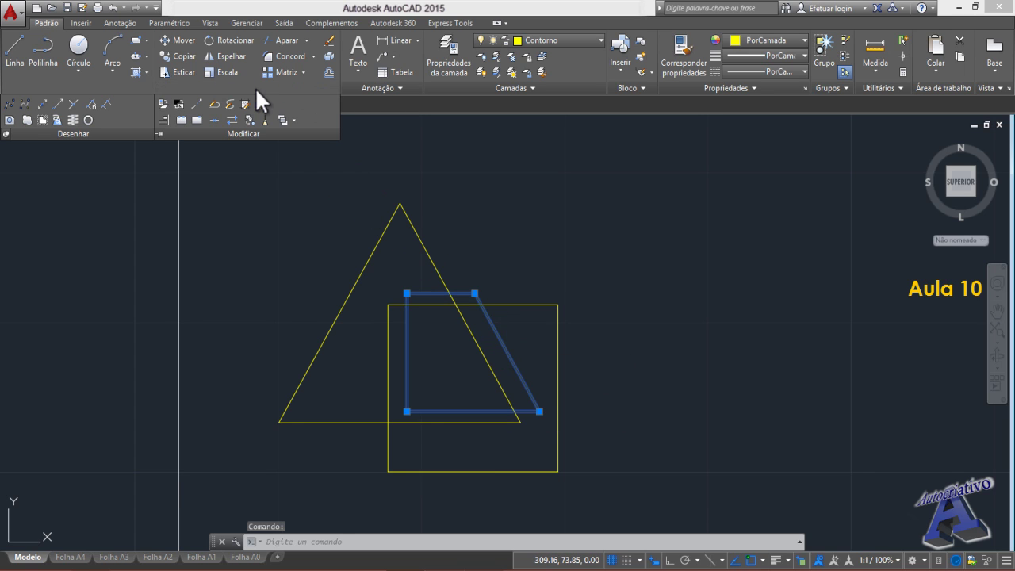
click(293, 120)
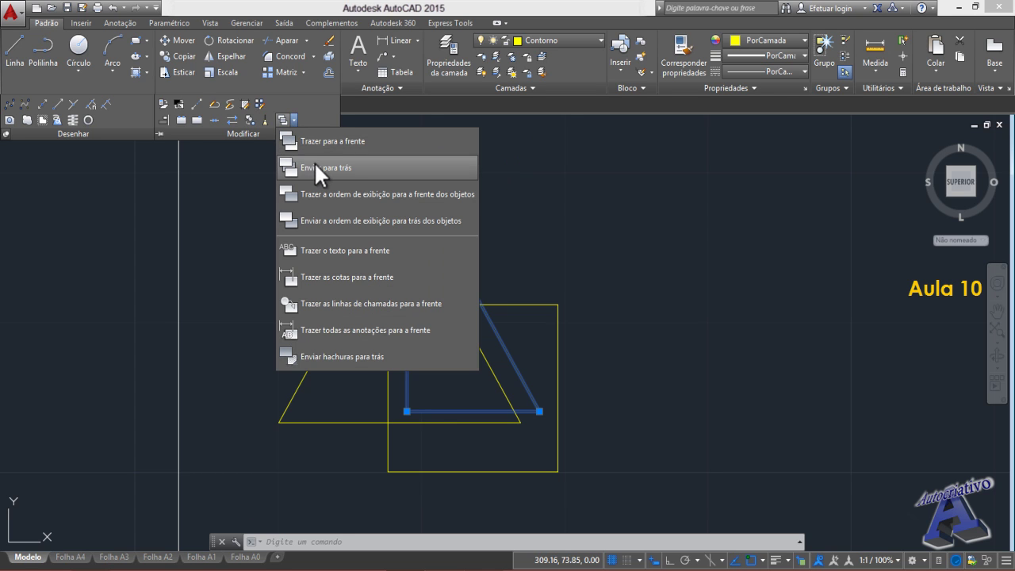
click(321, 139)
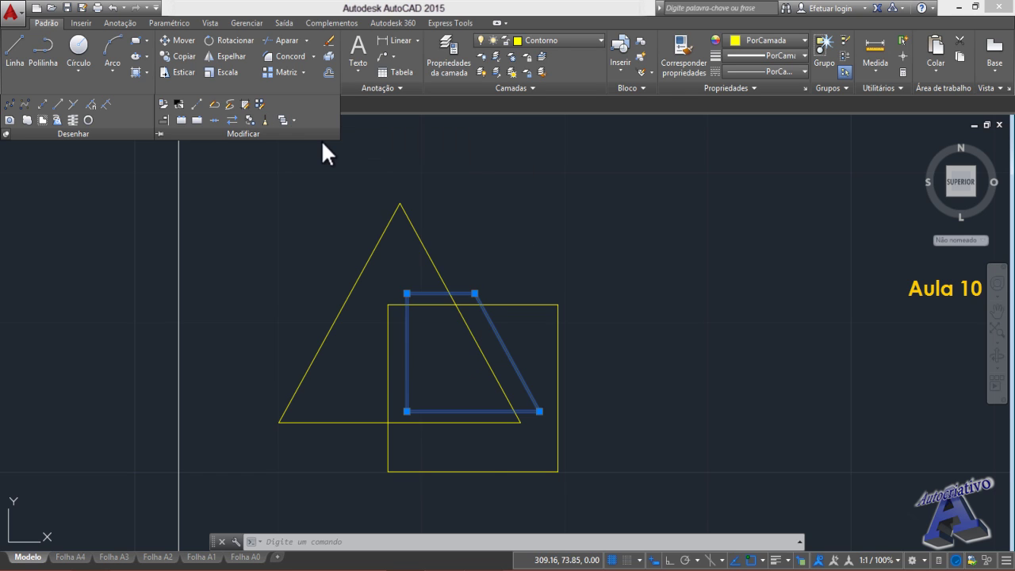
key(Escape)
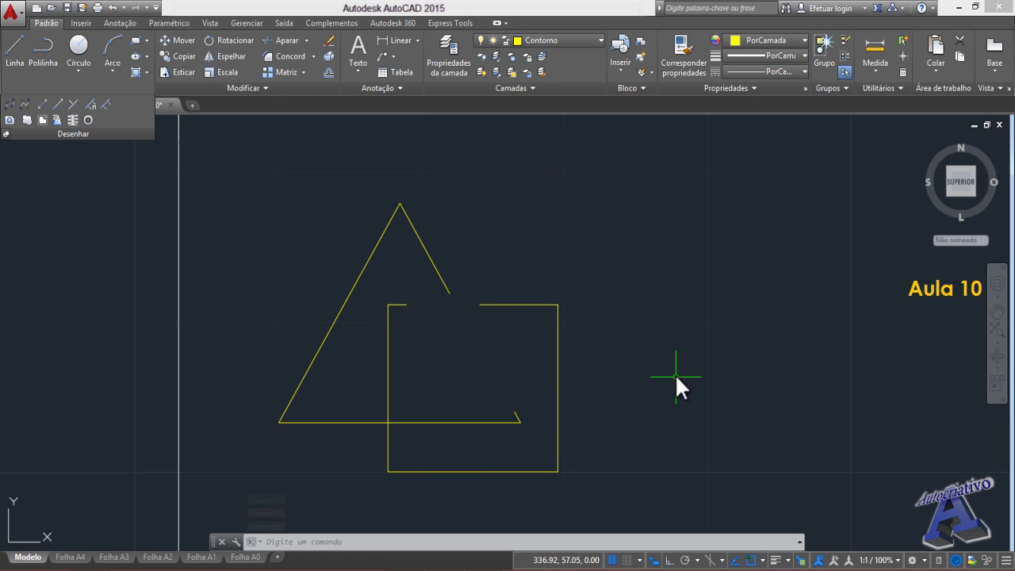
scroll(464, 321, down, 2)
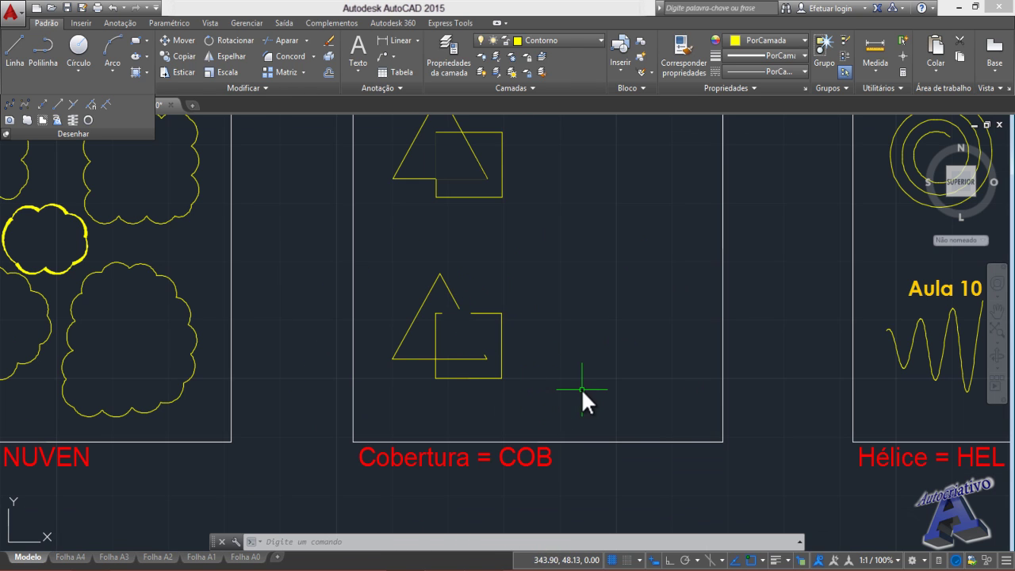
scroll(453, 337, up, 2)
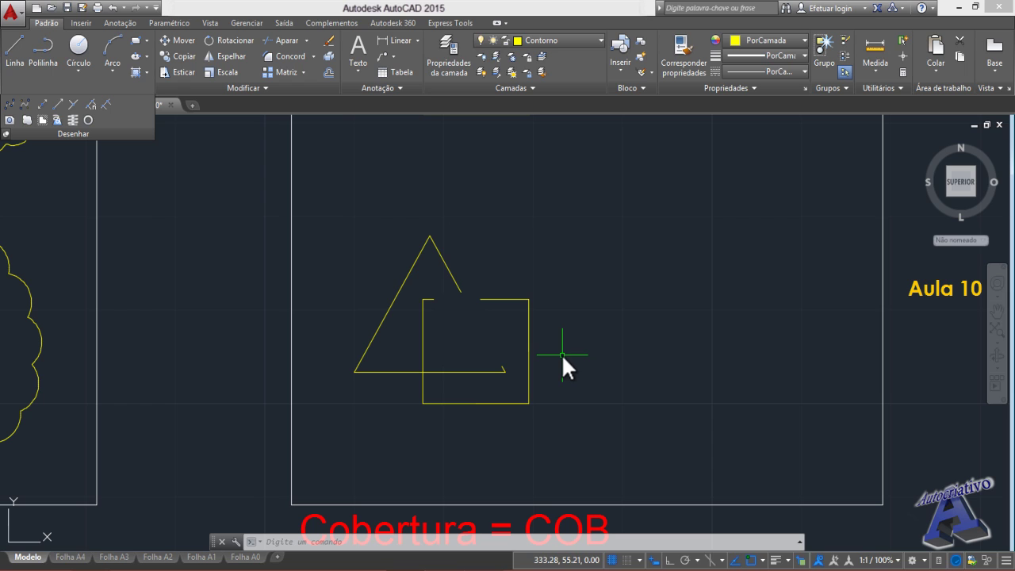
click(504, 333)
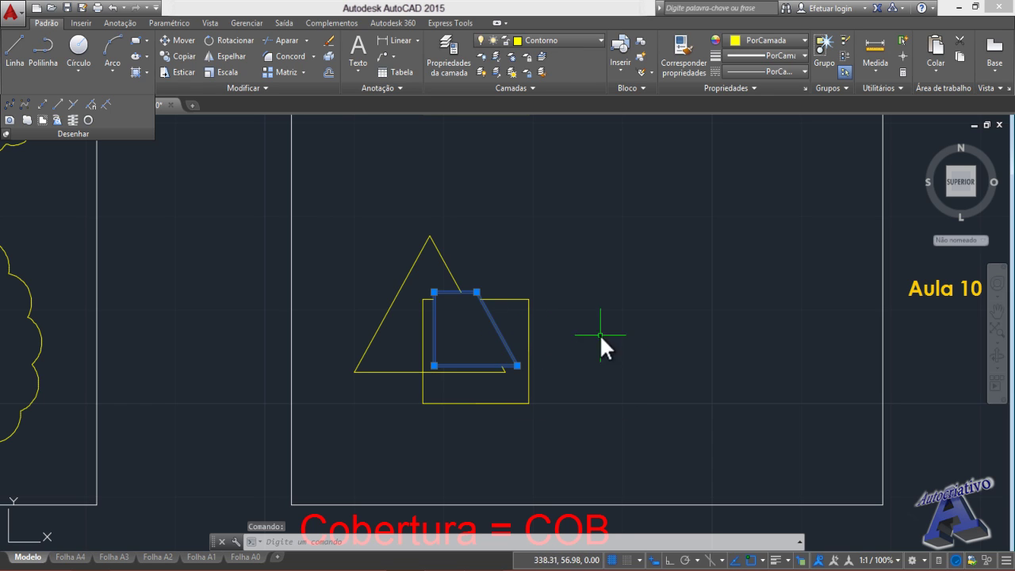
key(Escape)
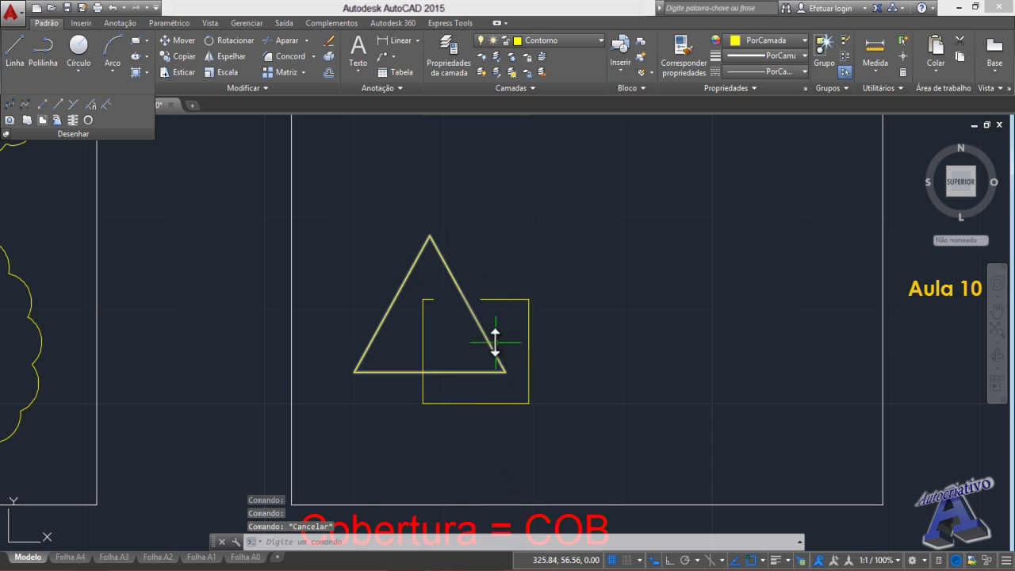
- Start a helix in the Hélice frame, placing its base centre to the right of the existing flat spiral
scroll(578, 340, down, 5)
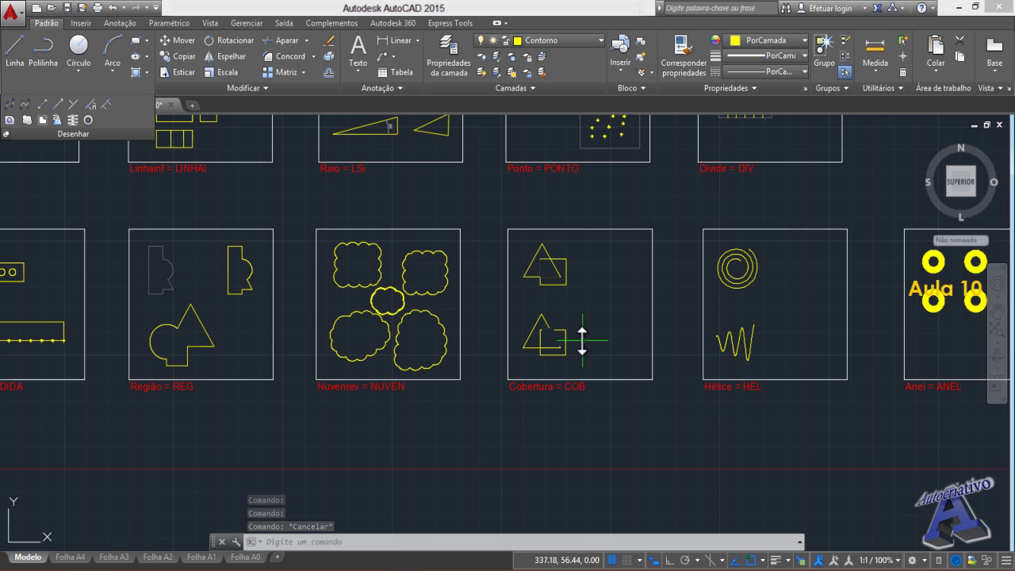
middle_drag(598, 333, 494, 351)
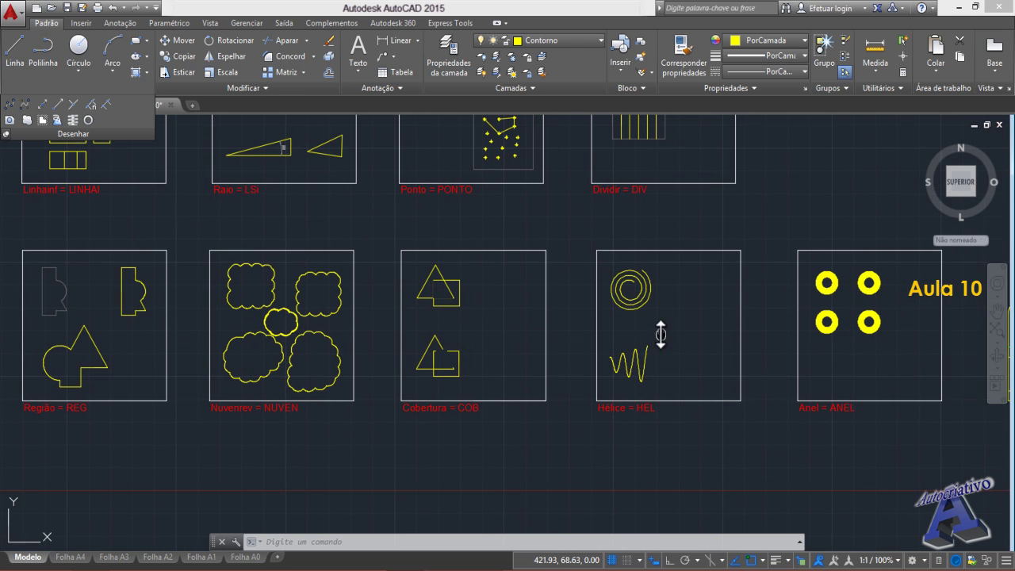
mouse_move(660, 334)
middle_down()
mouse_move(516, 345)
mouse_move(463, 366)
middle_up()
scroll(517, 346, up, 2)
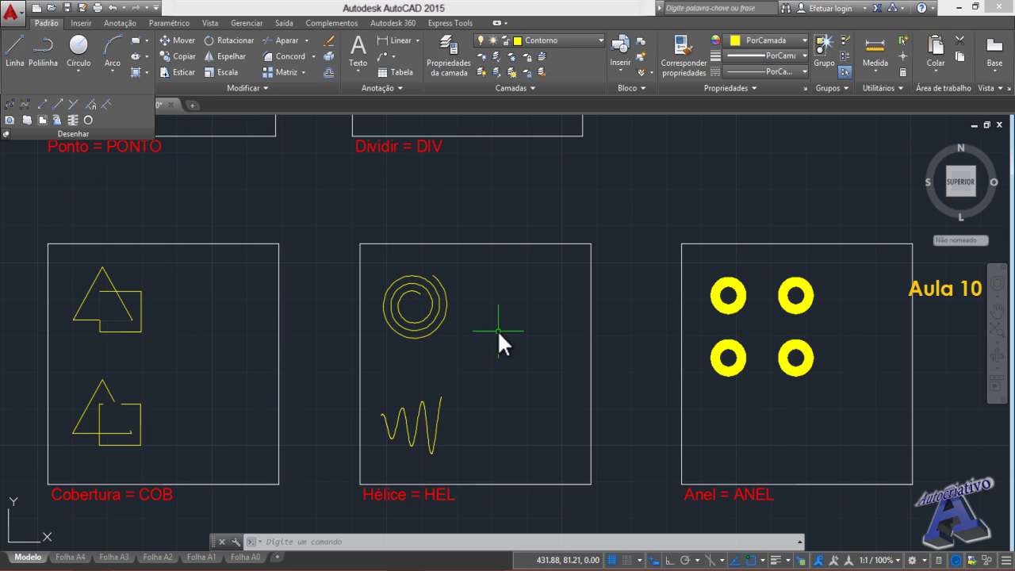
middle_drag(507, 311, 529, 305)
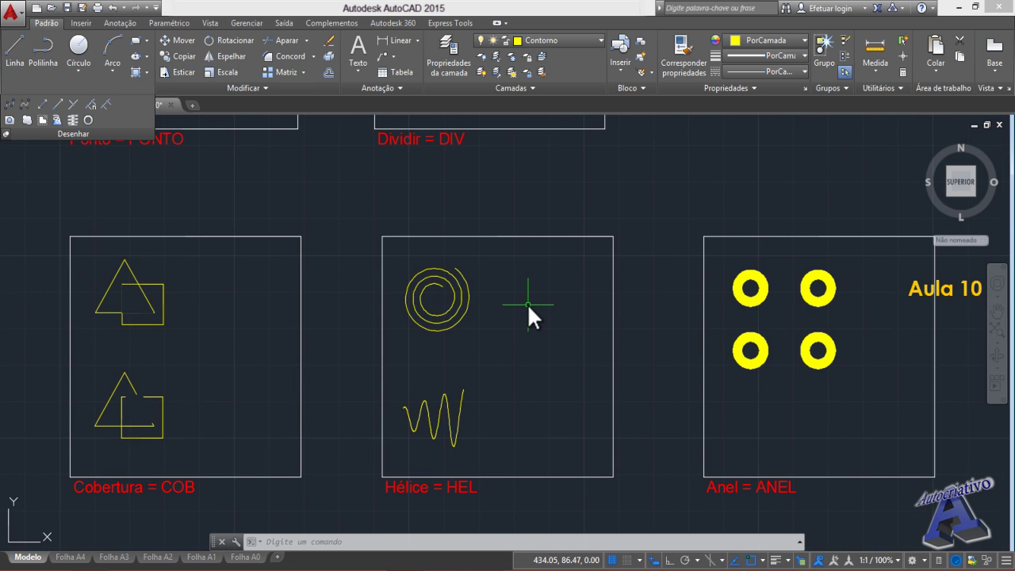
middle_drag(519, 339, 529, 320)
text(h)
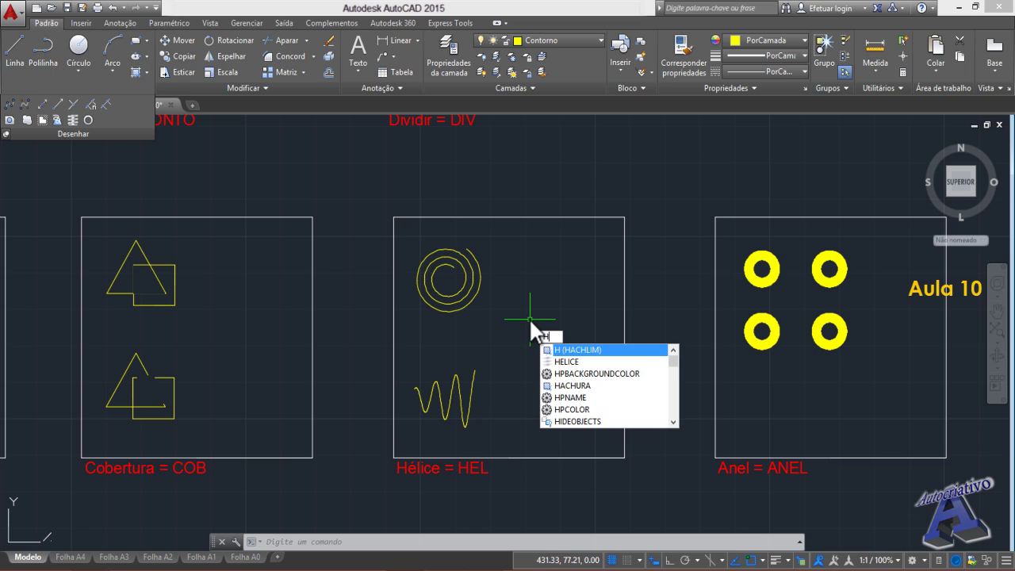
text(el)
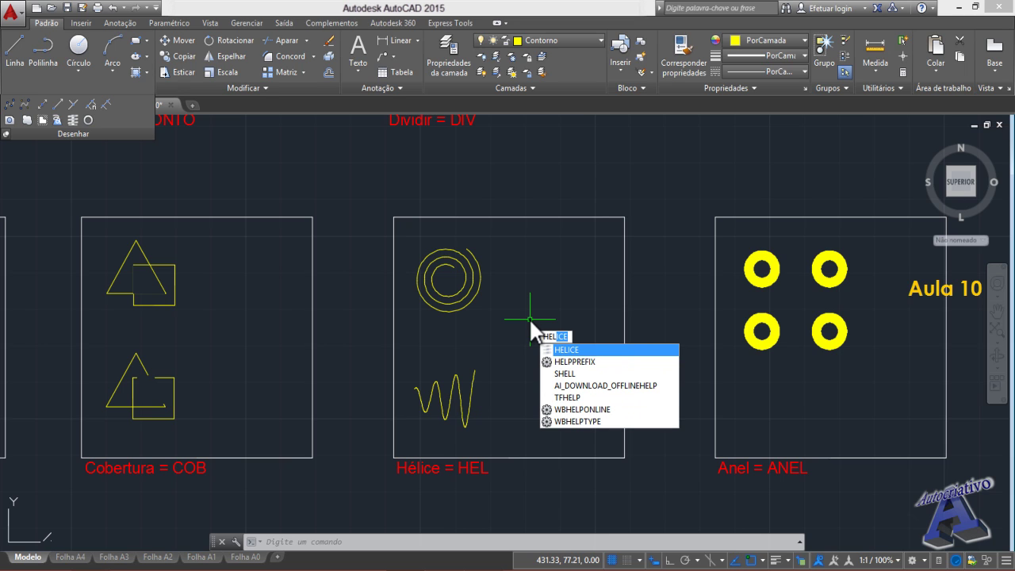
key(Return)
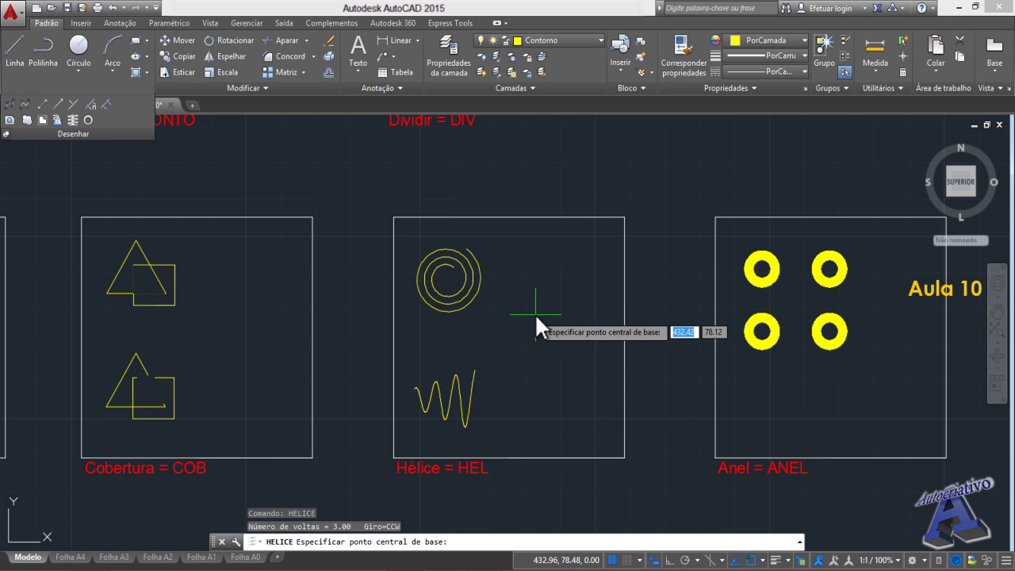
scroll(535, 308, up, 2)
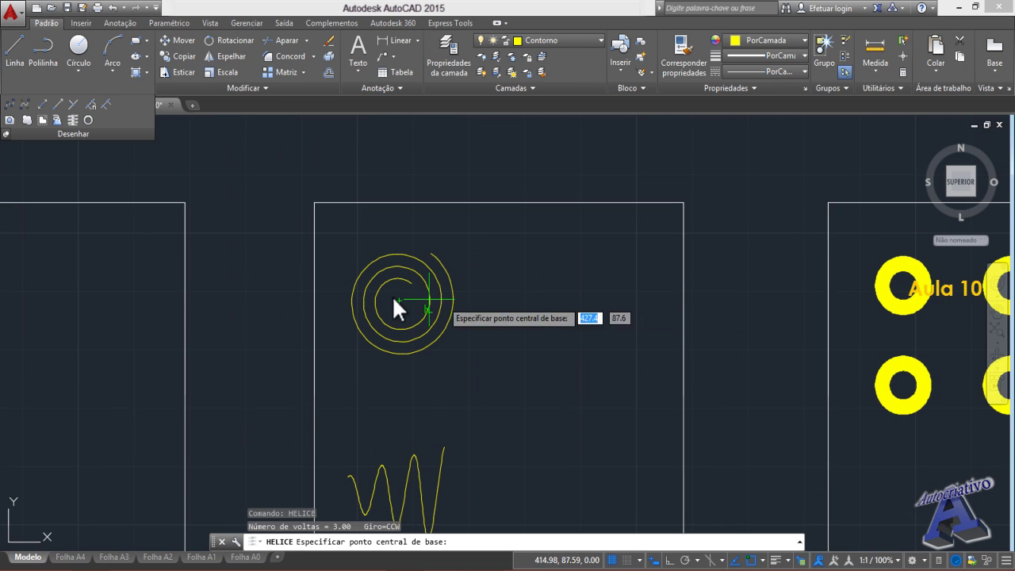
click(568, 300)
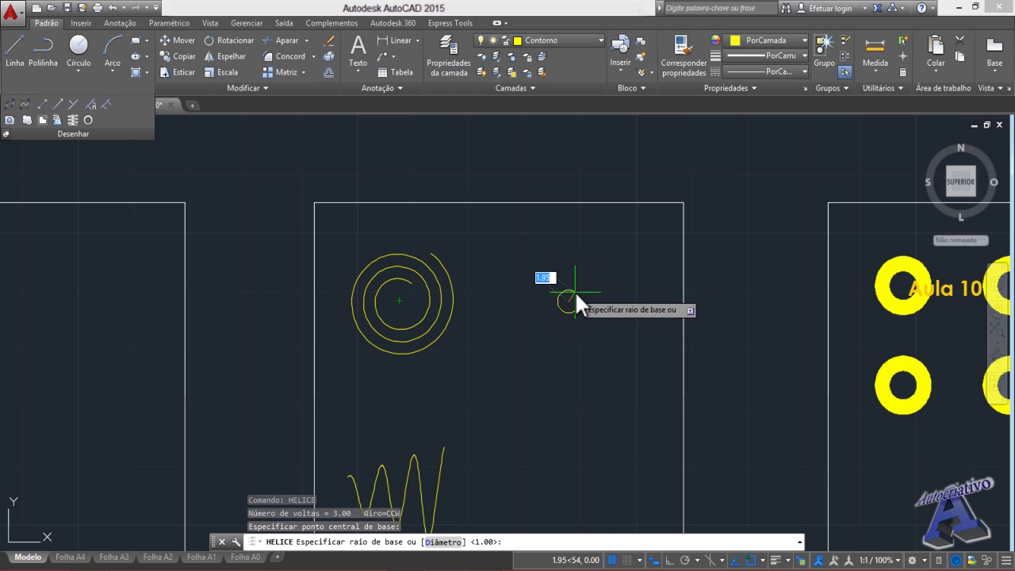
- Complete the helix with a base radius of about 3.1, a larger top radius and a height of 0
scroll(576, 291, up, 2)
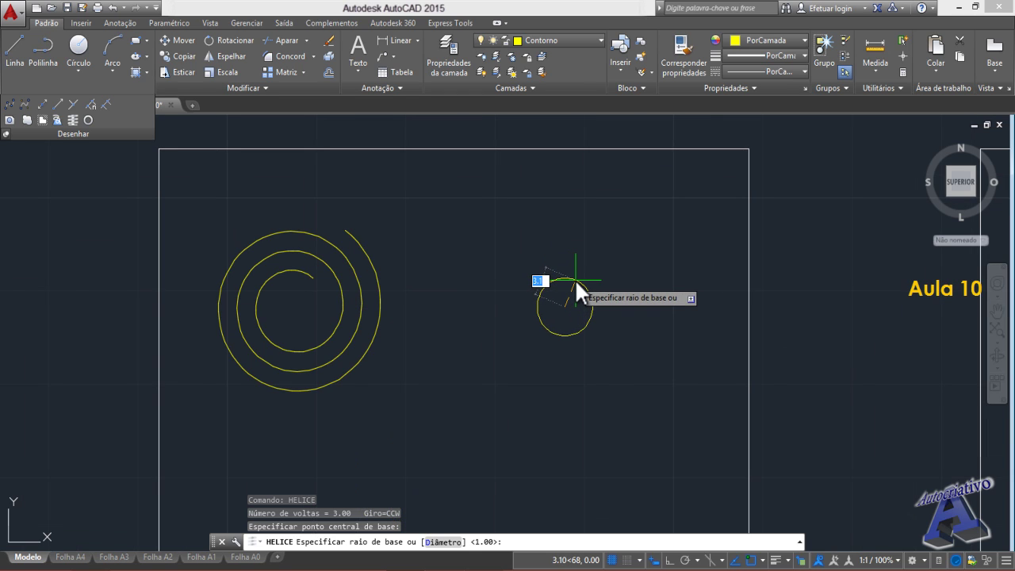
click(575, 279)
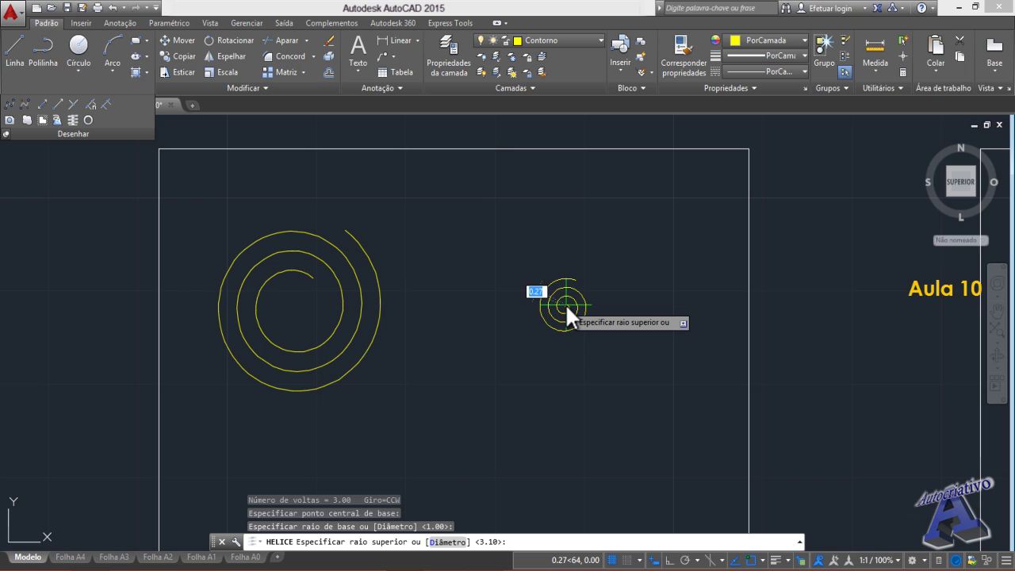
click(584, 225)
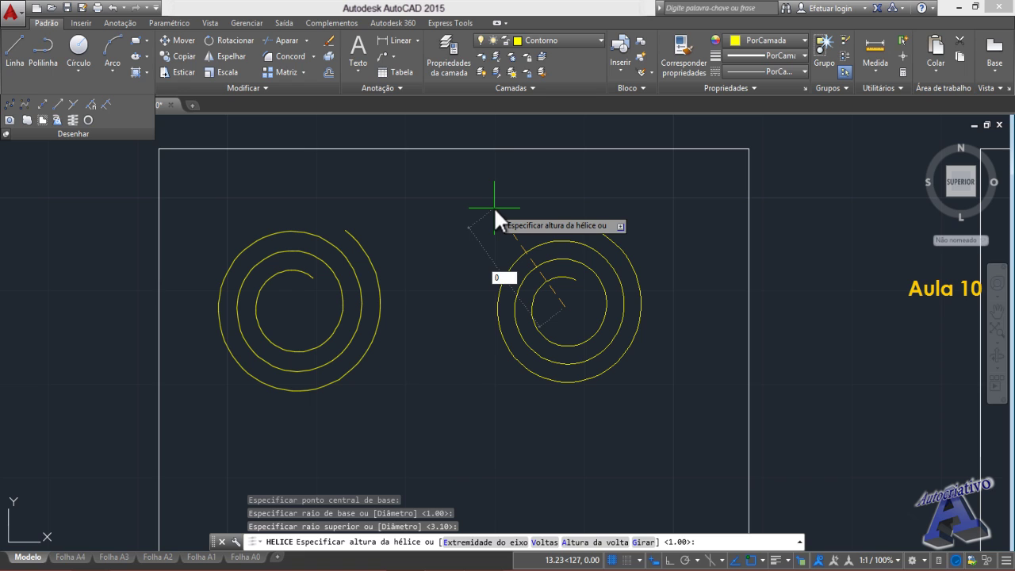
key(Return)
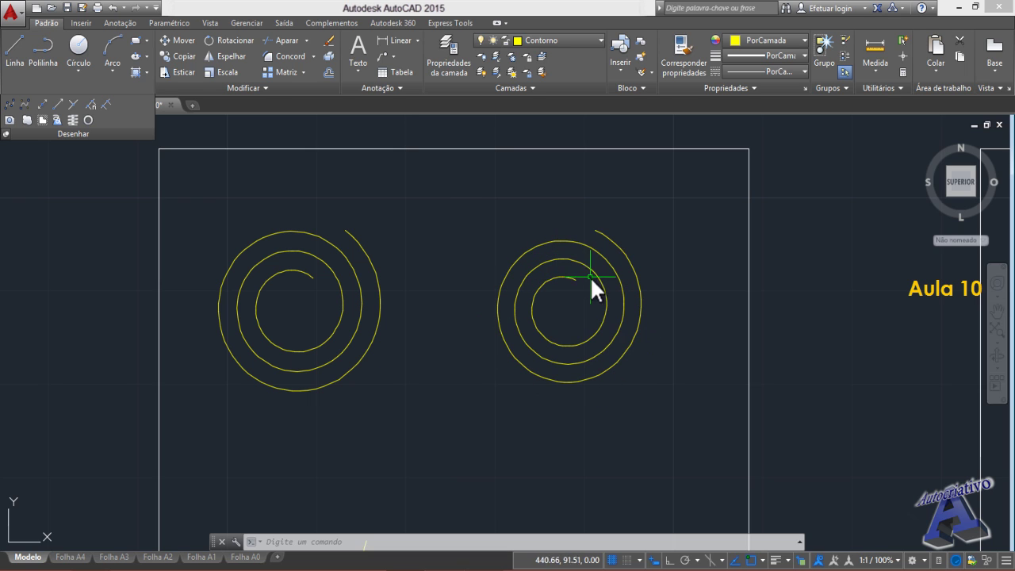
- Delete the flat helix beside the original spiral in the Hélice frame
click(650, 373)
click(590, 317)
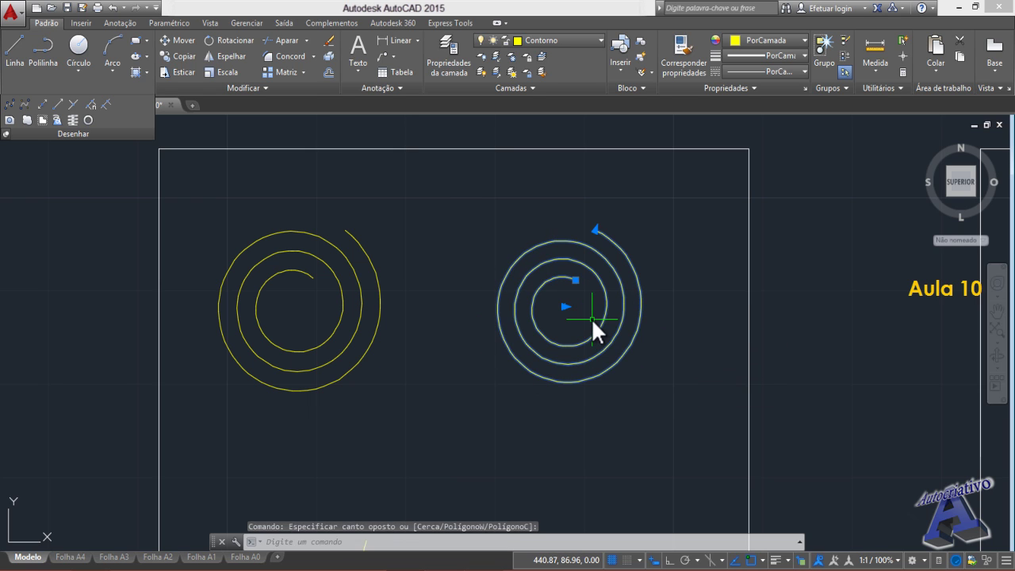
key(Delete)
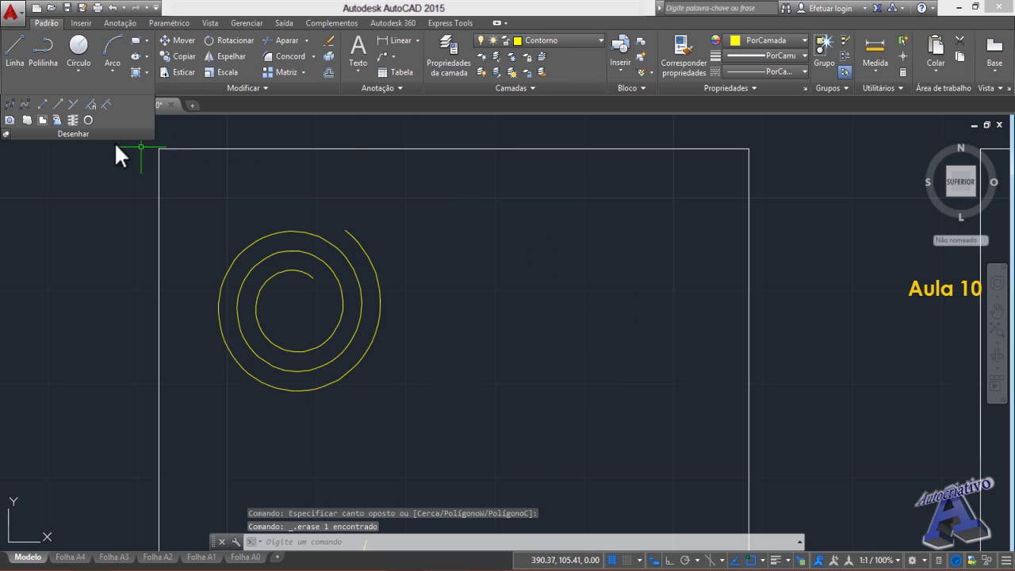
- Start a new helix beside the original spiral, with a base radius of about 2.73 and a top radius of about 6.96
click(72, 119)
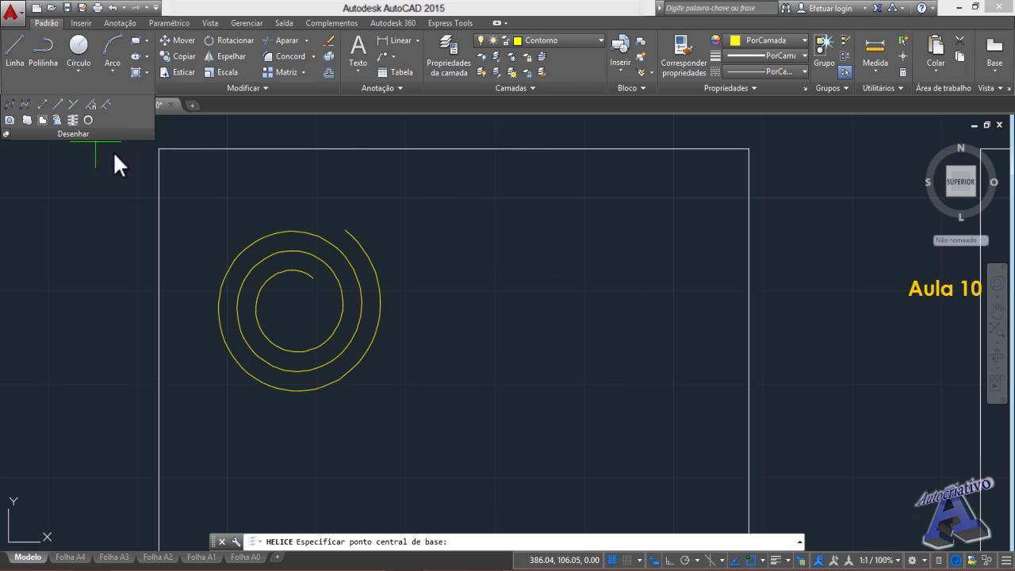
click(566, 289)
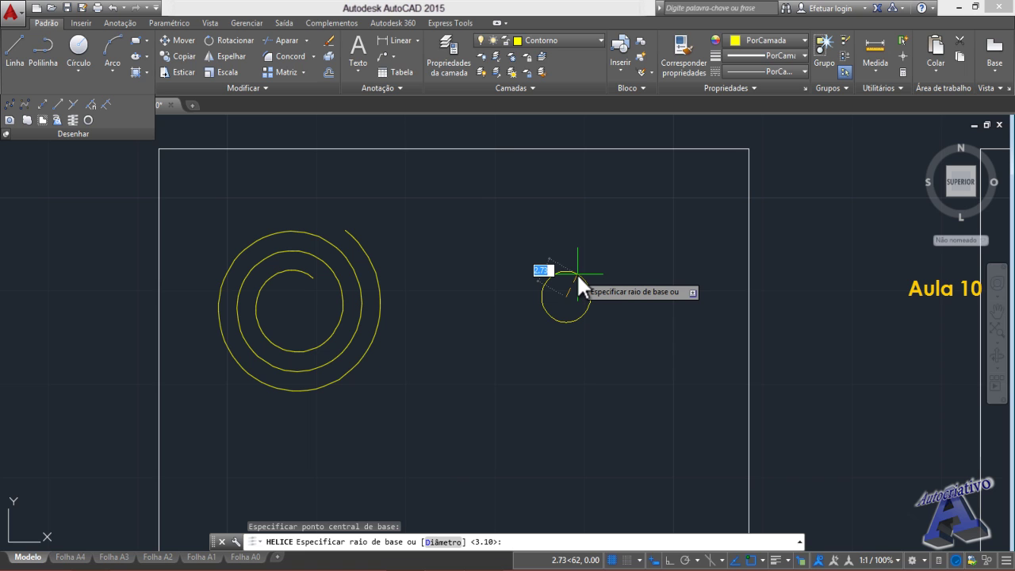
click(577, 273)
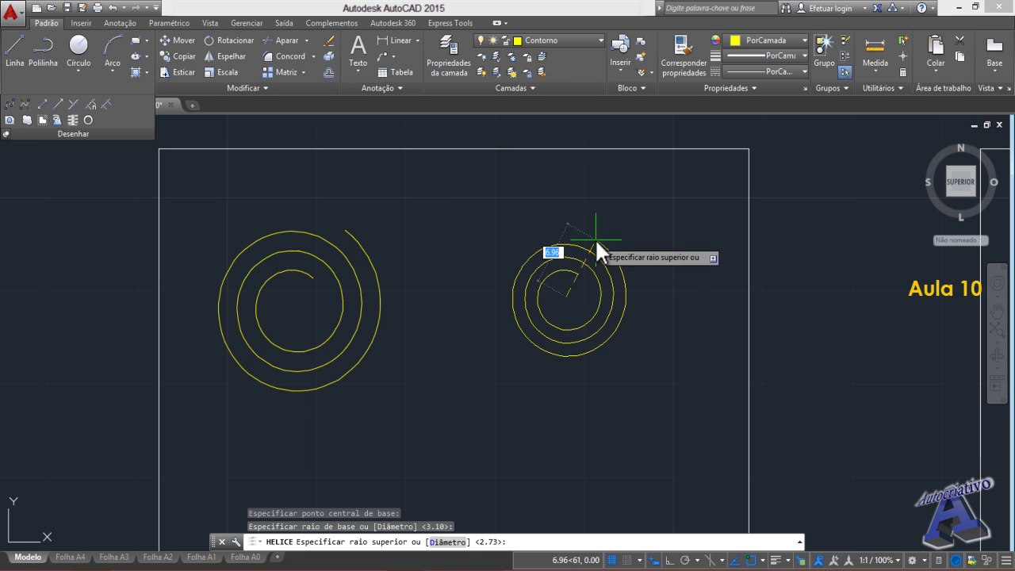
click(595, 238)
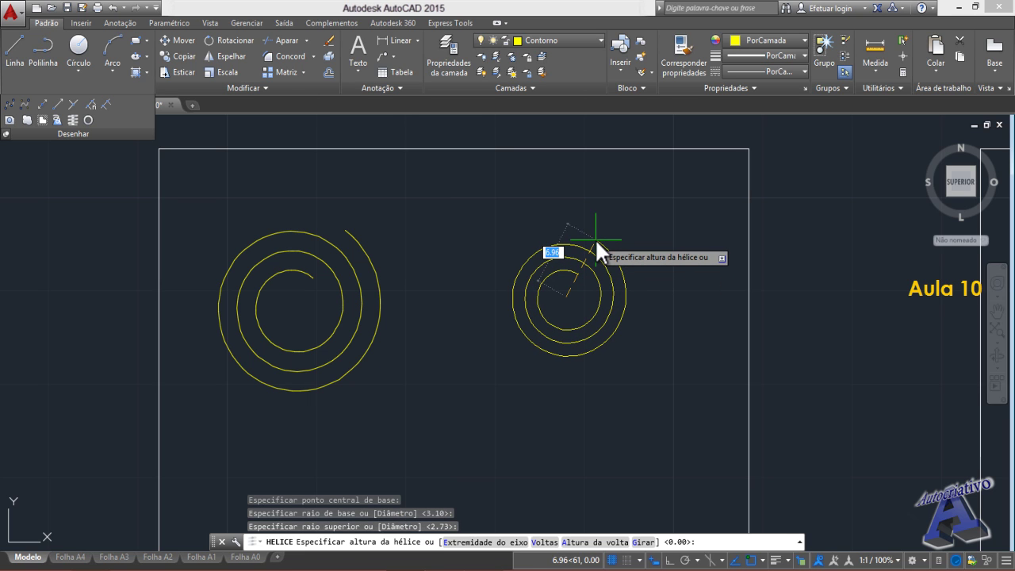
- Set the helix twist direction to CW and its number of turns to 10
click(642, 542)
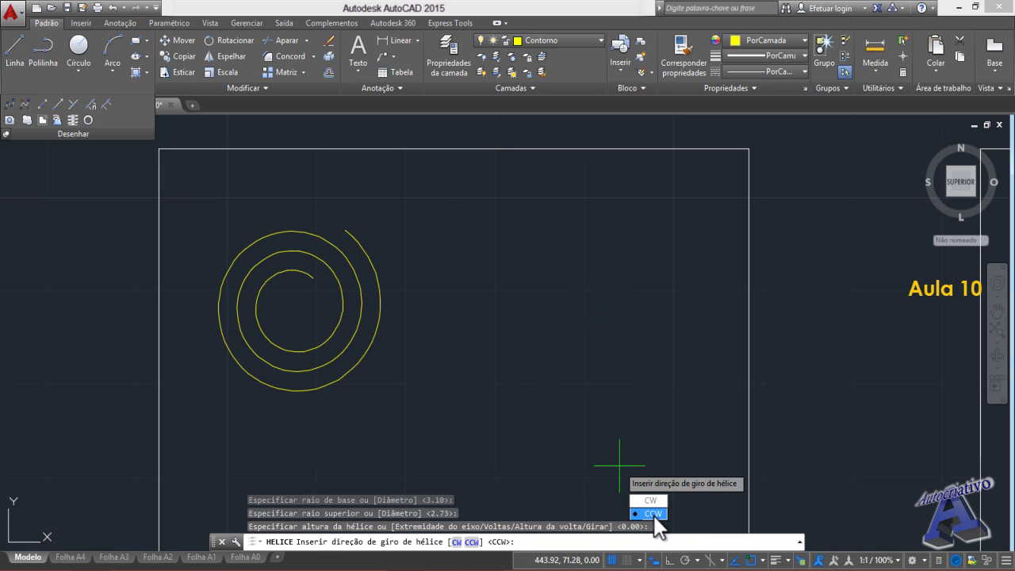
click(646, 500)
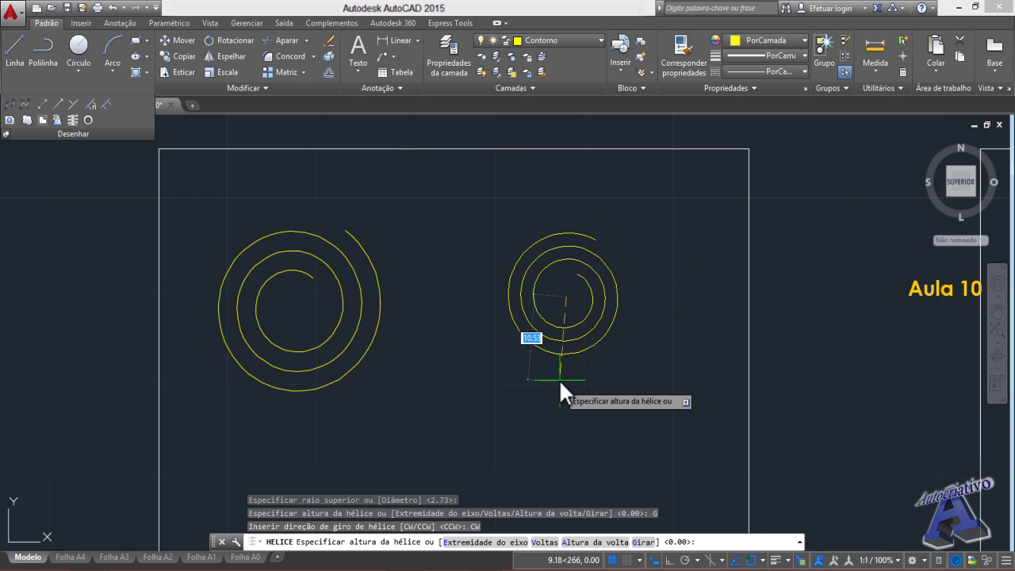
click(545, 555)
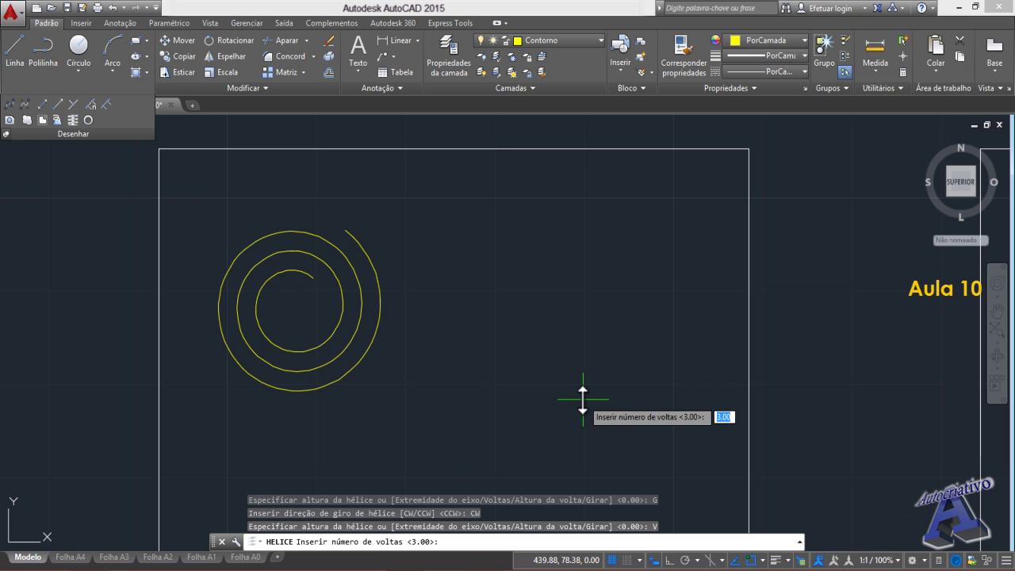
text(10)
key(Return)
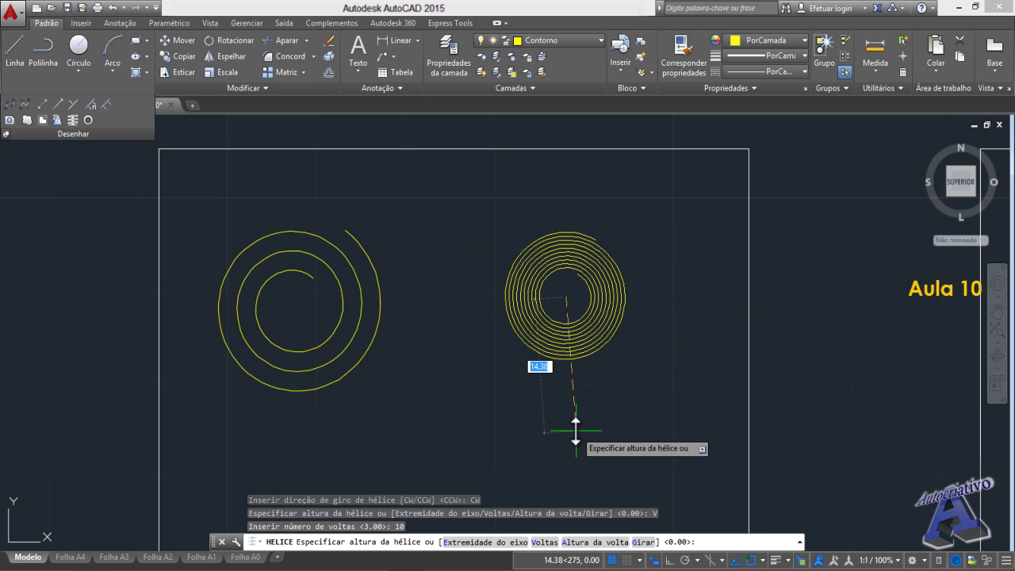
- Finish the helix by specifying its axis endpoint horizontally to the right of the base centre, inside the Hélice frame
click(486, 542)
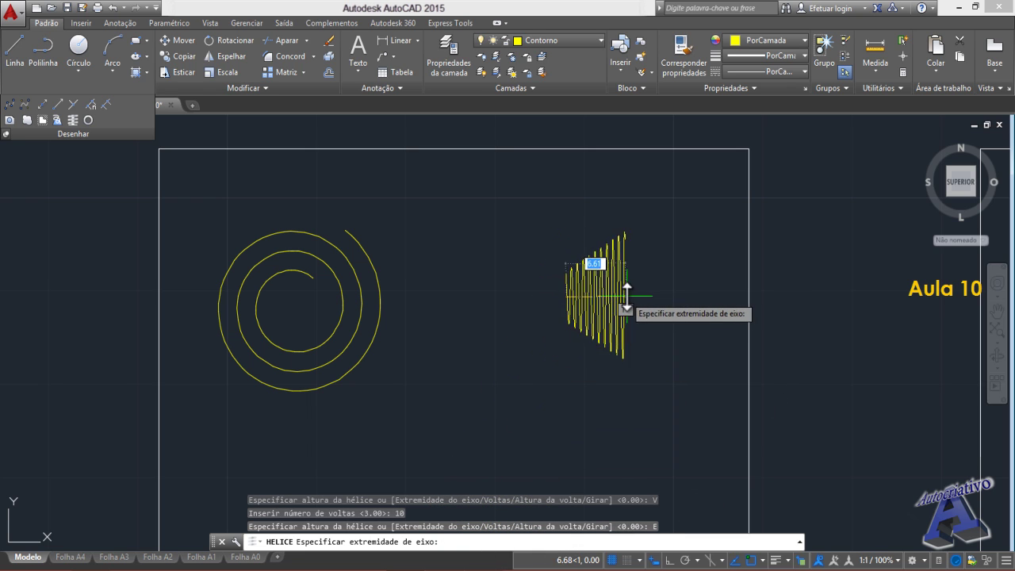
scroll(705, 298, down, 2)
middle_drag(705, 298, 657, 238)
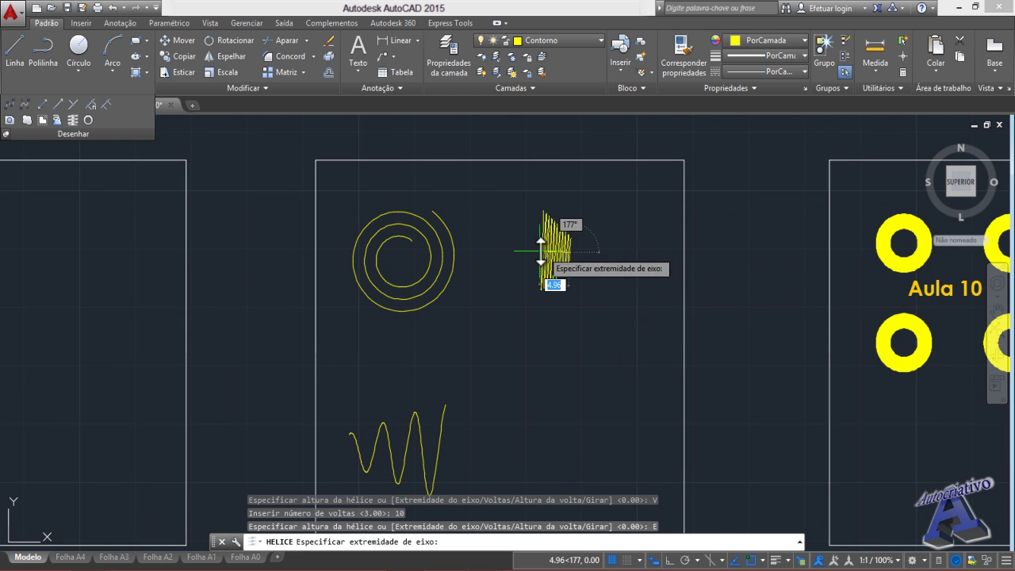
click(672, 252)
- Review the helices in the Hélice frame alongside the neighbouring Cobertura and Anel frames
mouse_move(532, 442)
middle_down()
mouse_move(559, 402)
mouse_move(507, 367)
middle_up()
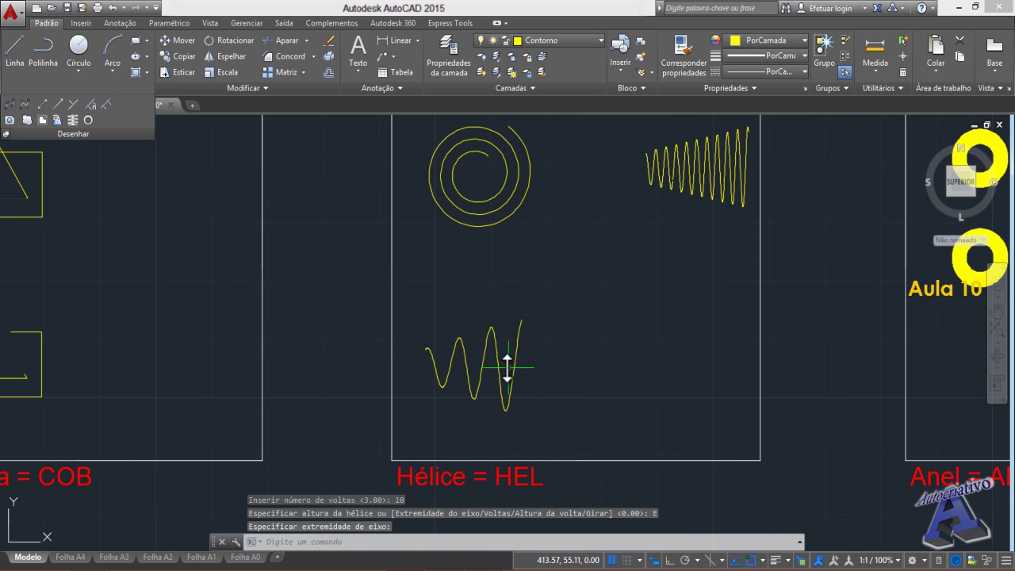
scroll(507, 366, up, 2)
scroll(497, 361, down, 5)
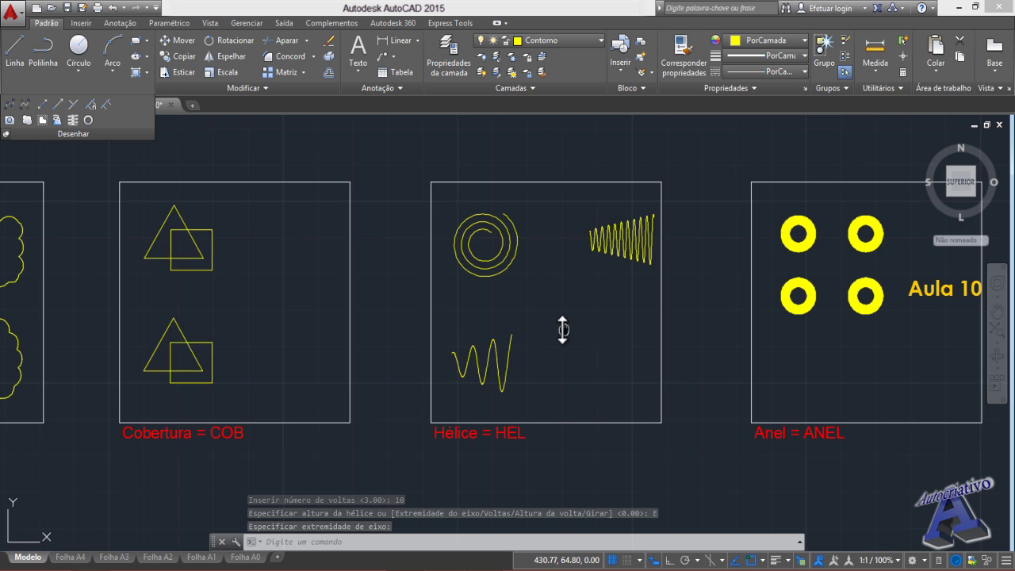
mouse_move(560, 331)
middle_down()
mouse_move(560, 347)
mouse_move(456, 313)
middle_up()
scroll(560, 346, down, 2)
scroll(529, 319, up, 4)
scroll(589, 317, down, 4)
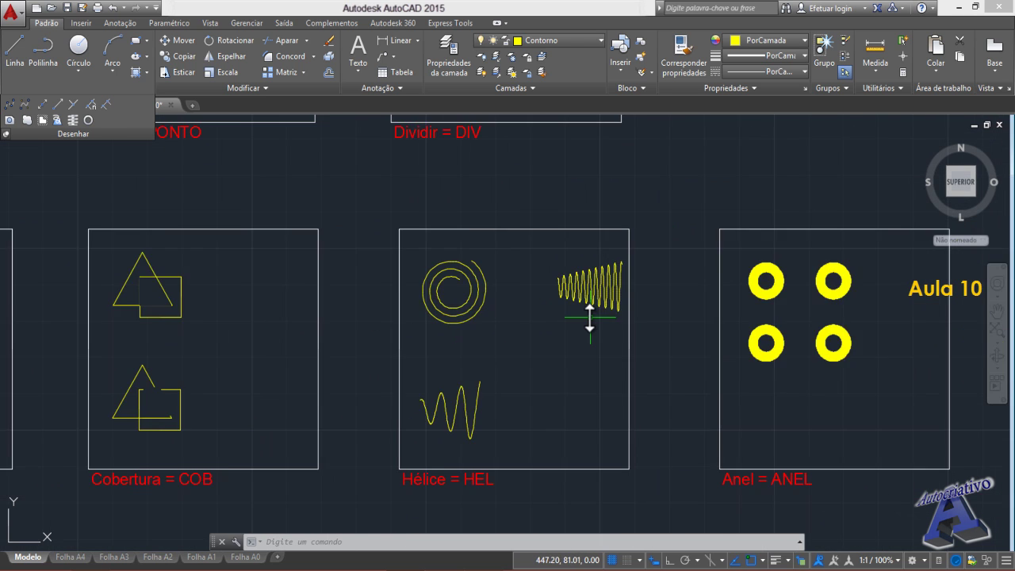
middle_drag(600, 340, 382, 339)
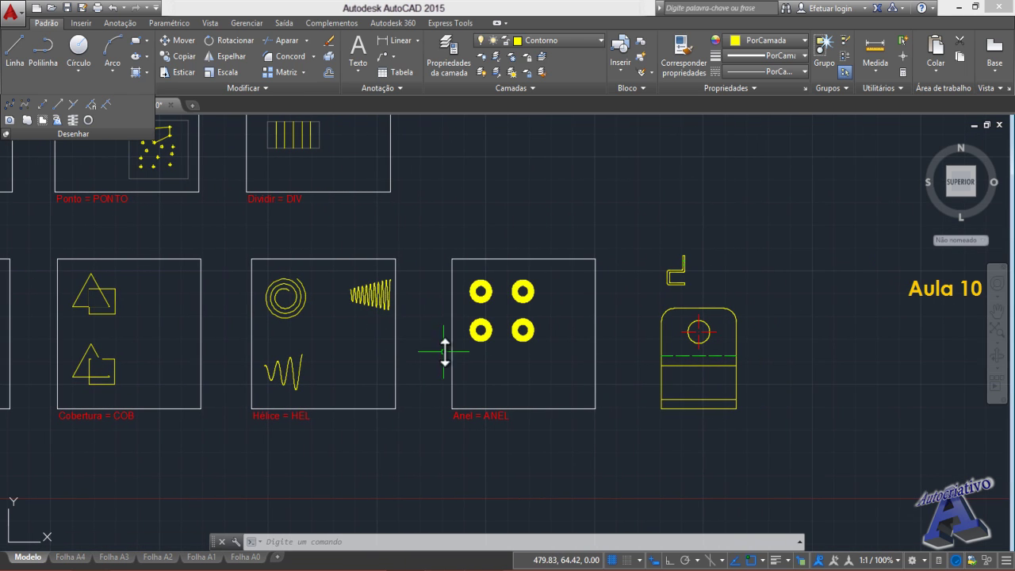
scroll(504, 365, up, 2)
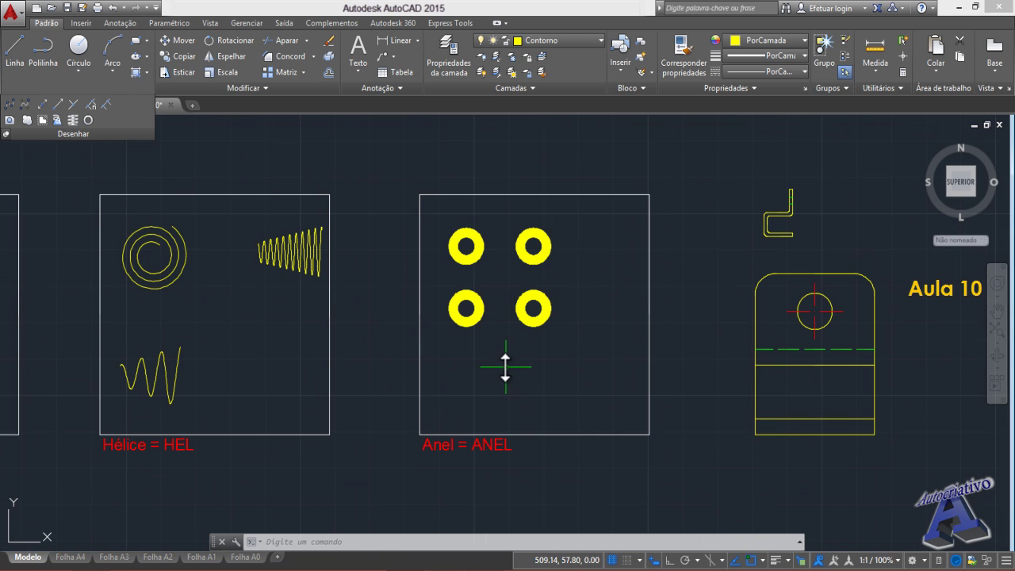
- Start a donut (Anel) in the Anel frame, accepting an inner diameter of 0.50 and an outer diameter of 1.00
click(88, 120)
scroll(476, 375, up, 2)
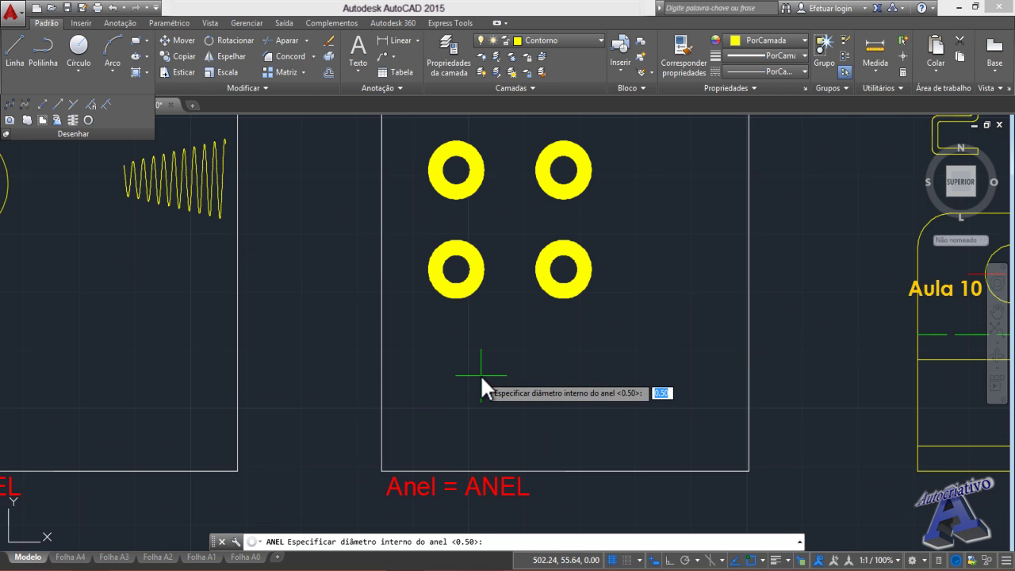
middle_drag(479, 374, 457, 369)
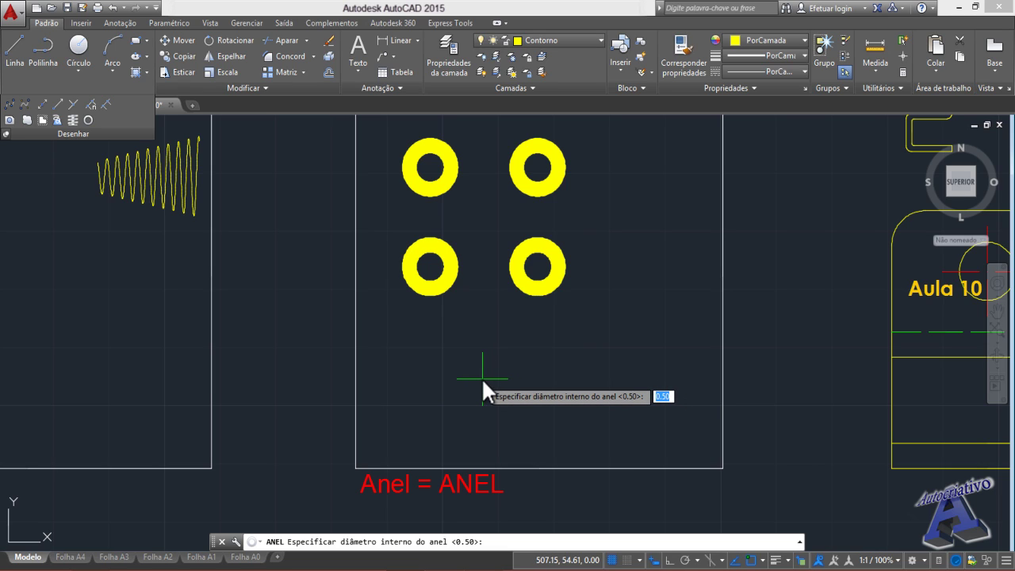
key(Return)
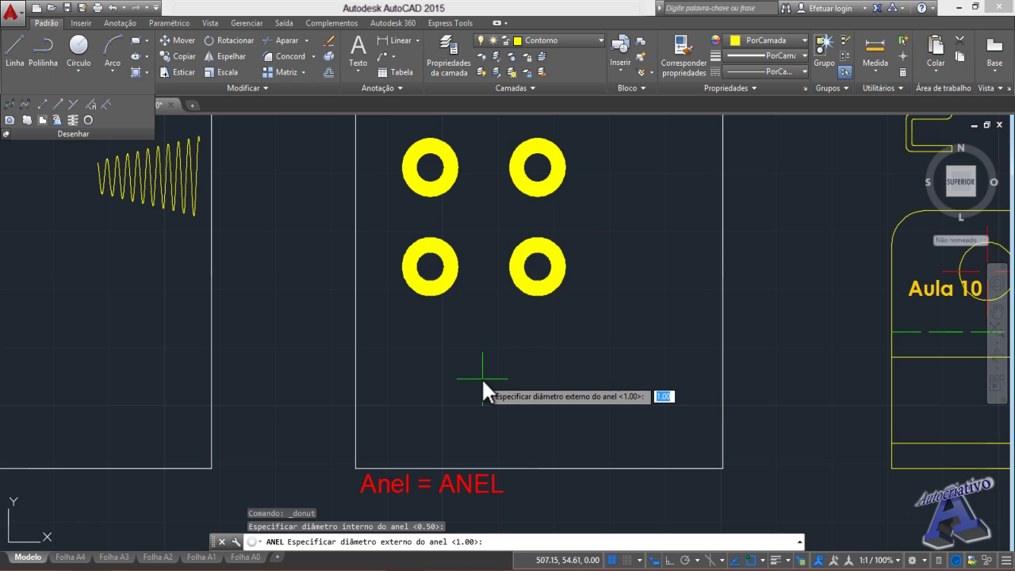
key(Return)
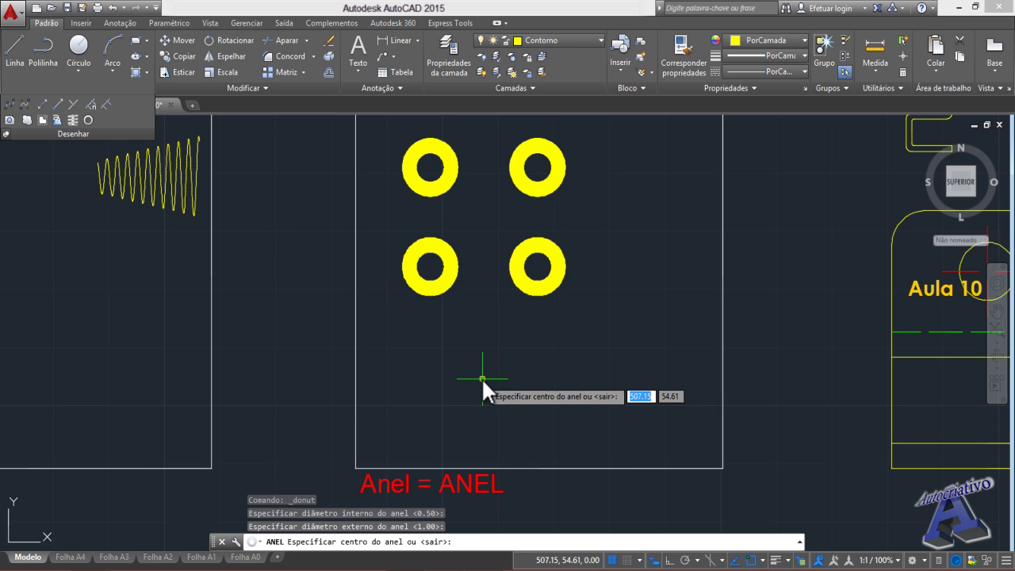
- Place five small donuts scattered below the four large rings in the Anel frame, and end the command
scroll(477, 379, up, 5)
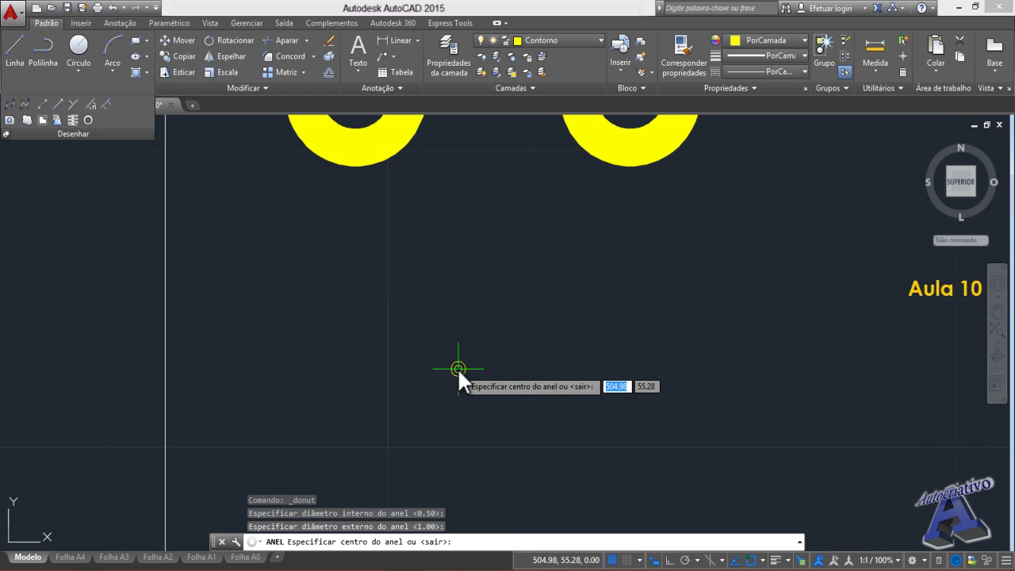
click(440, 352)
click(562, 321)
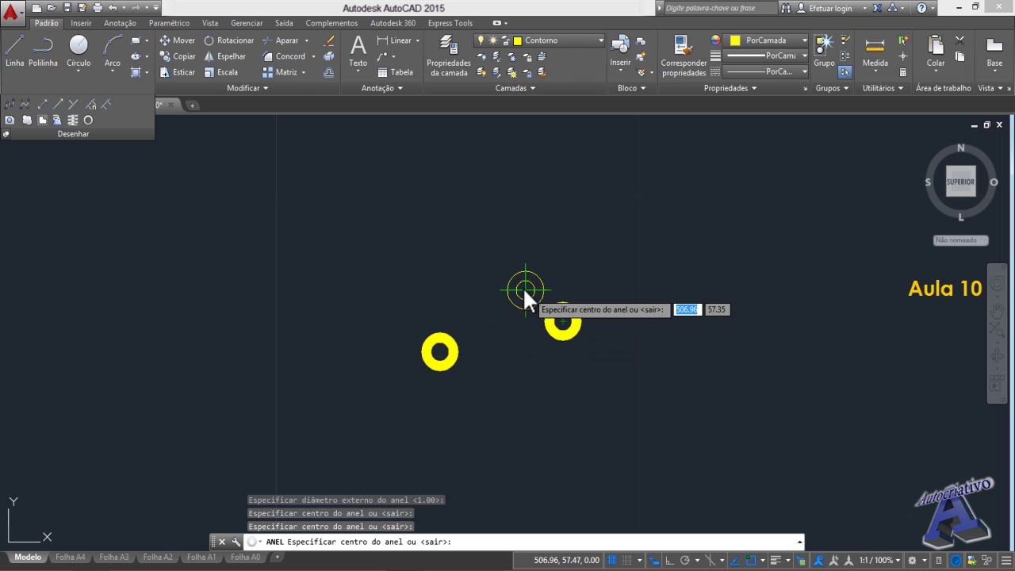
click(471, 252)
scroll(613, 248, down, 2)
click(671, 296)
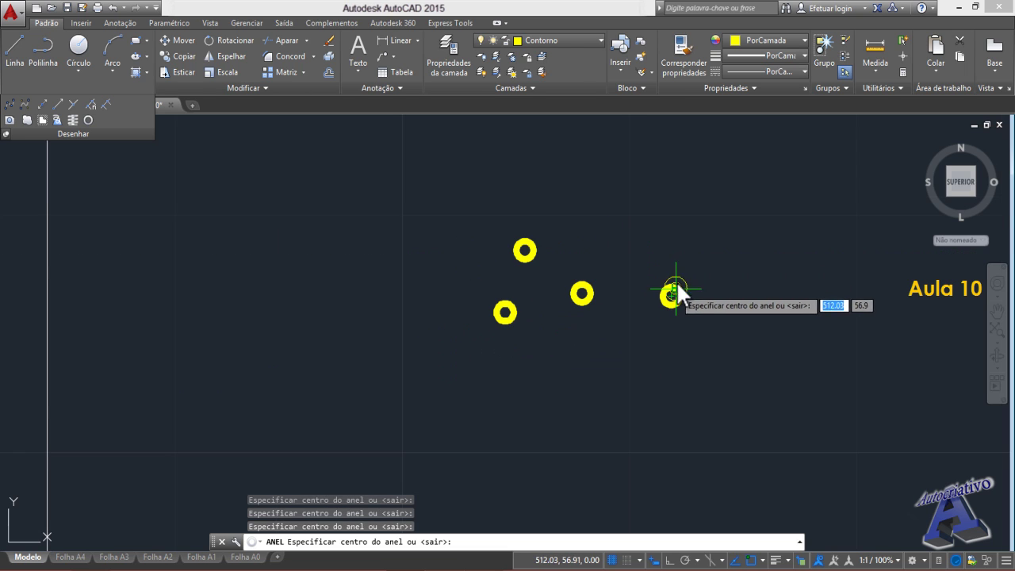
click(668, 213)
key(Escape)
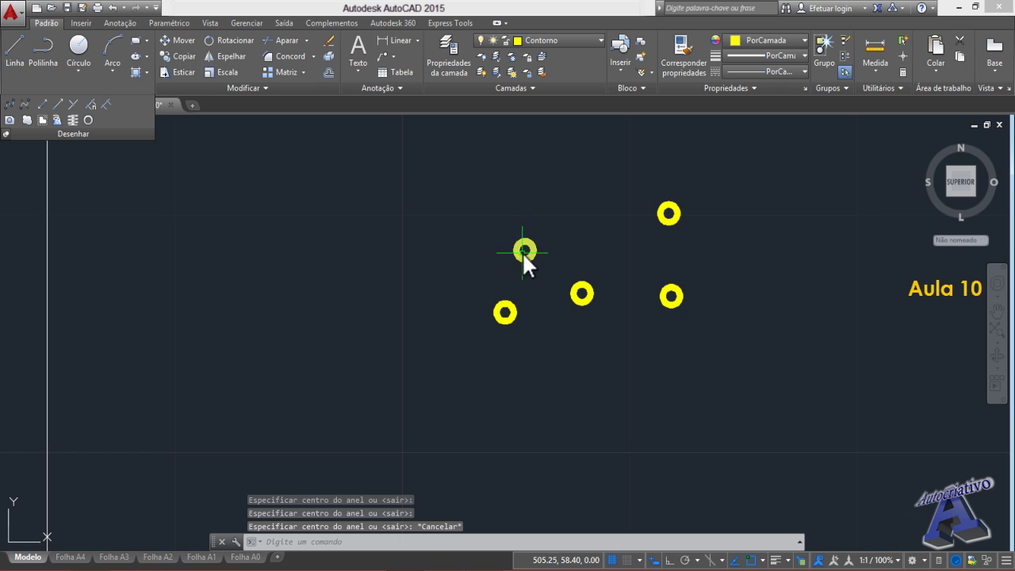
- Examine one small donut's inner and outer diameters up close and compare the small donuts with the large rings
scroll(523, 252, up, 5)
middle_drag(523, 254, 536, 313)
scroll(536, 312, up, 2)
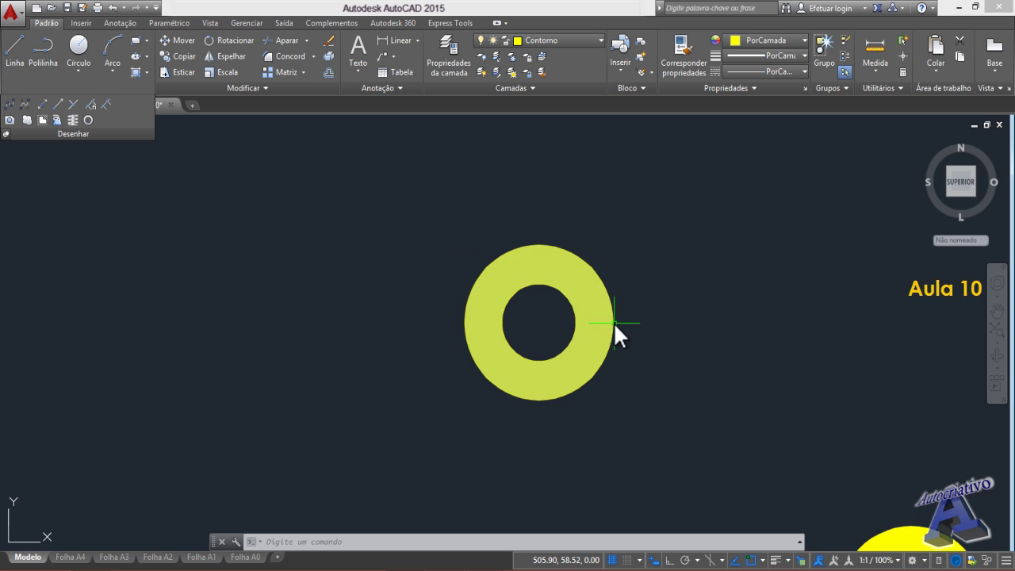
scroll(624, 329, down, 10)
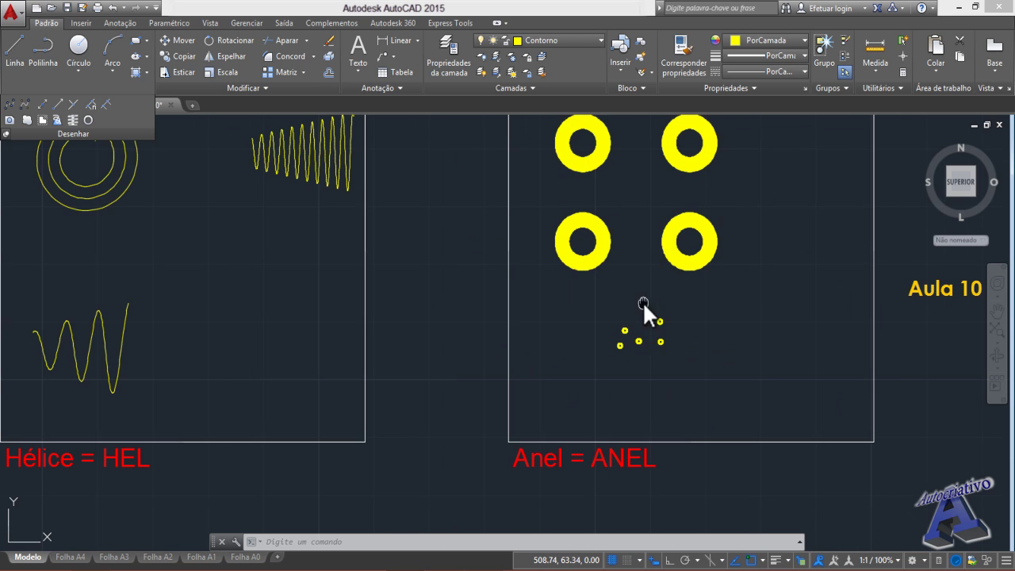
middle_drag(642, 301, 473, 359)
scroll(560, 356, up, 3)
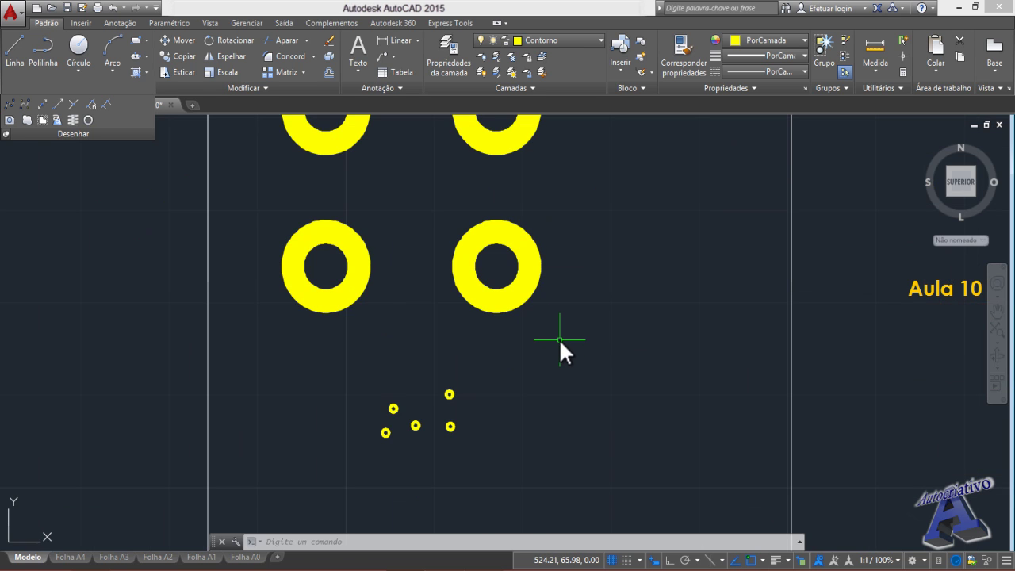
scroll(557, 343, down, 2)
middle_drag(546, 344, 566, 306)
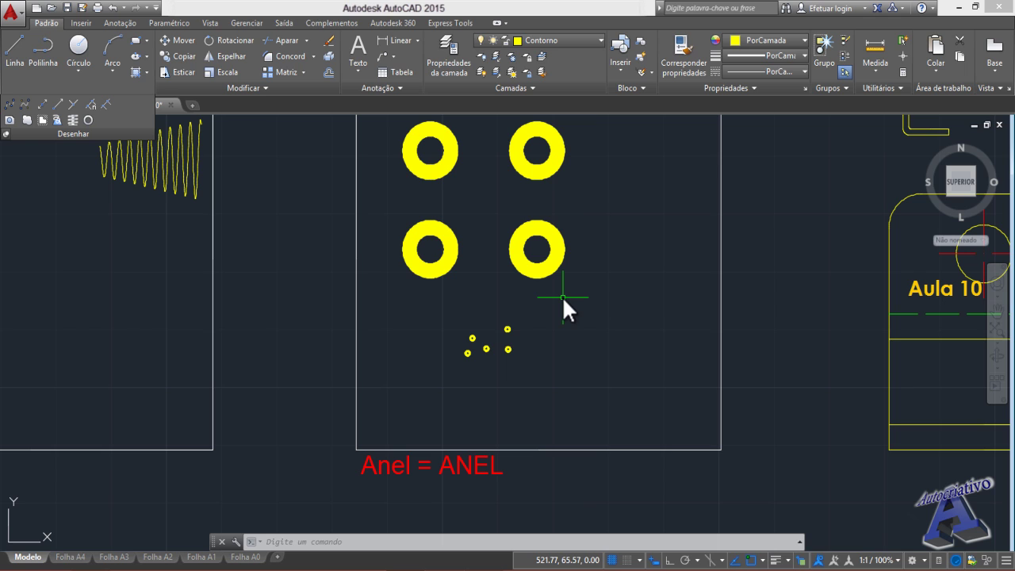
- Start a new donut (Anel) in the Anel frame with an inner diameter of 3 and an outer diameter of 6
text(anel)
key(Return)
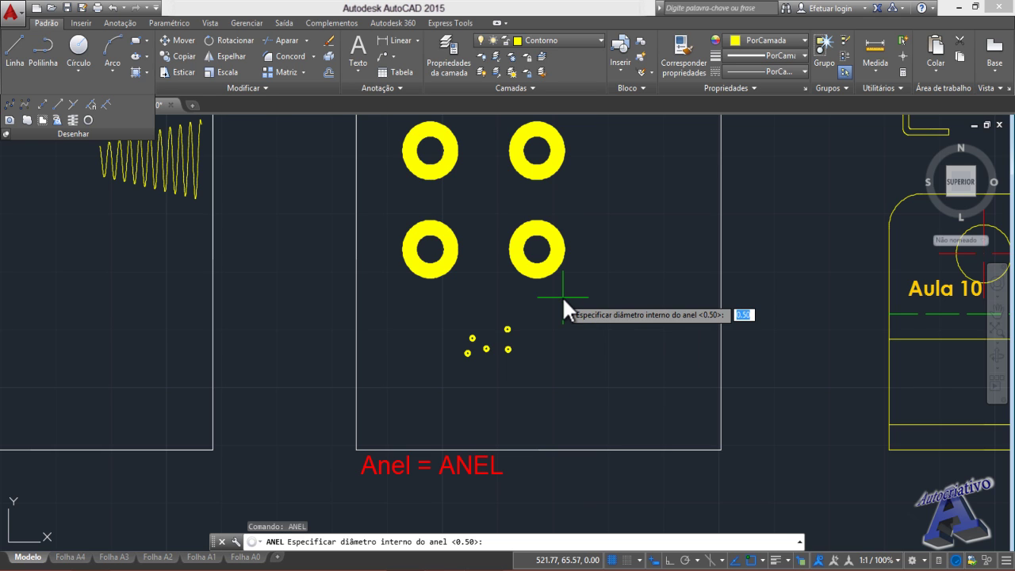
scroll(636, 346, up, 2)
middle_drag(616, 344, 490, 348)
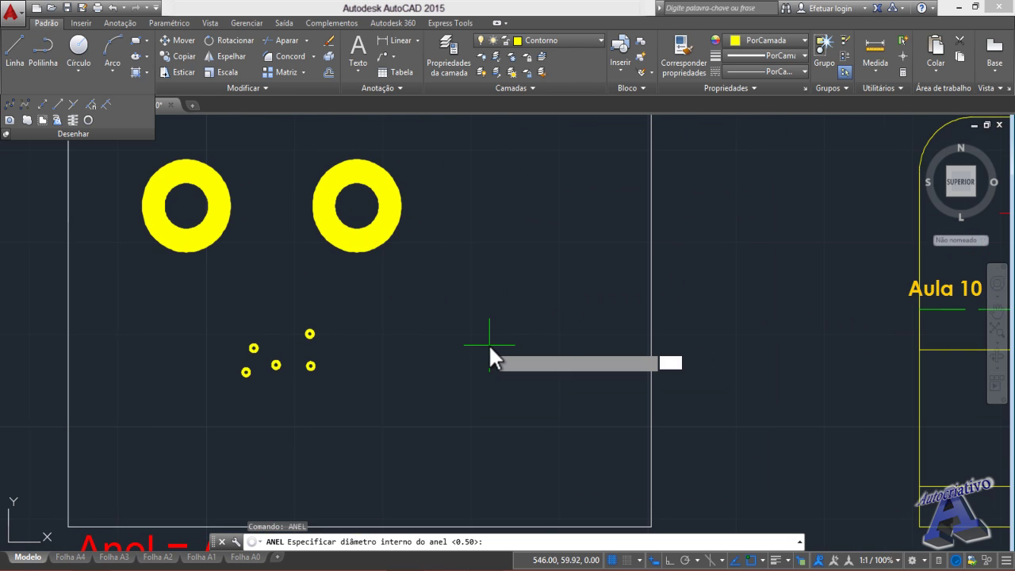
text(3)
key(Return)
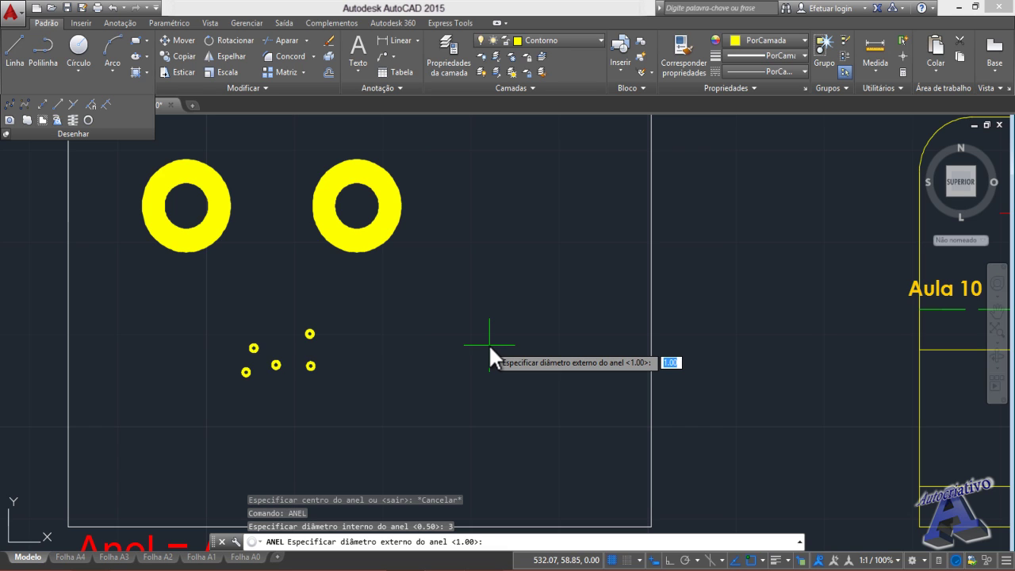
key(Return)
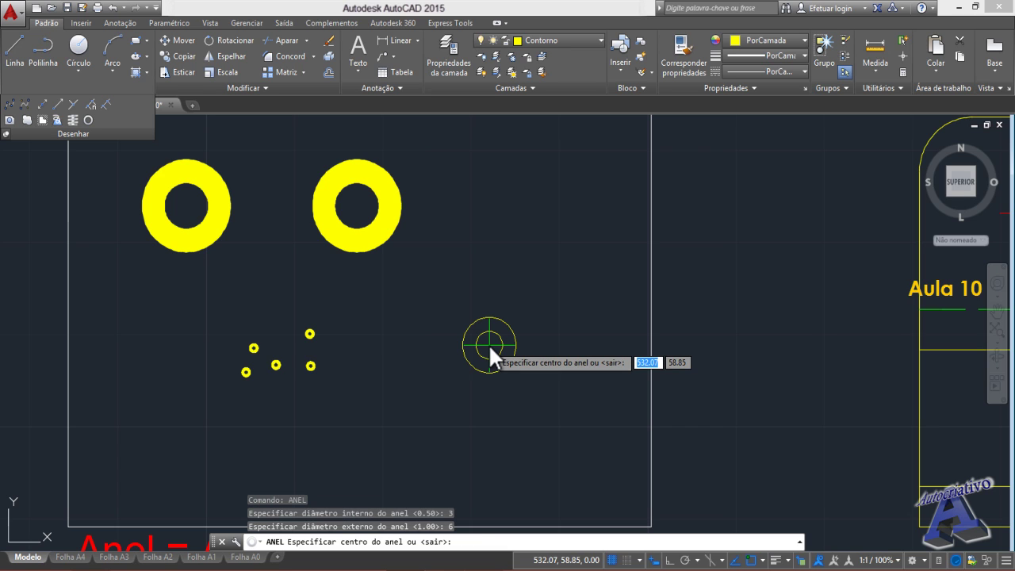
- Place six of the medium donuts scattered beside and below the large rings, in the lower-right area of the Anel frame
click(469, 312)
click(487, 202)
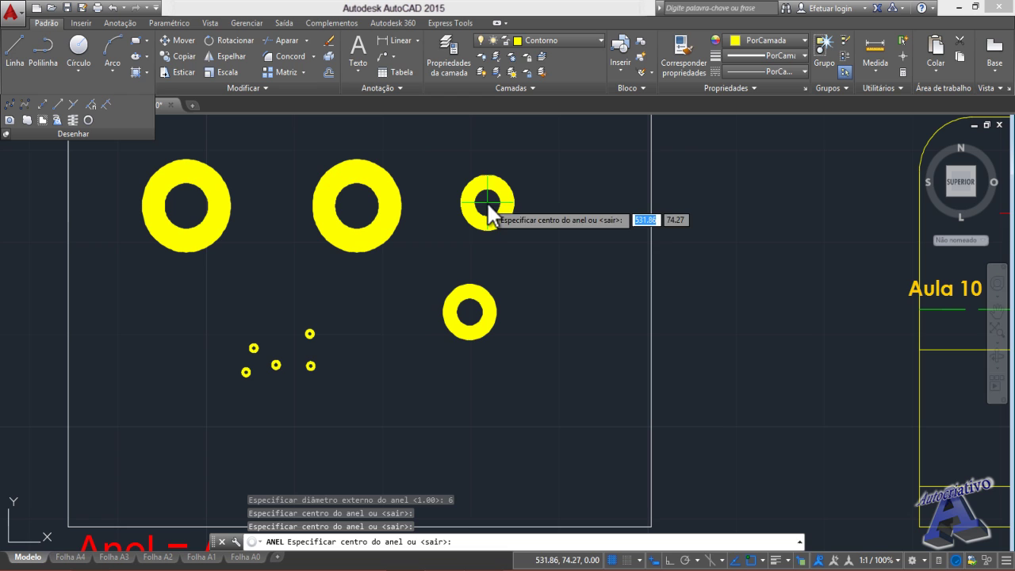
click(554, 312)
click(506, 407)
click(401, 406)
click(393, 322)
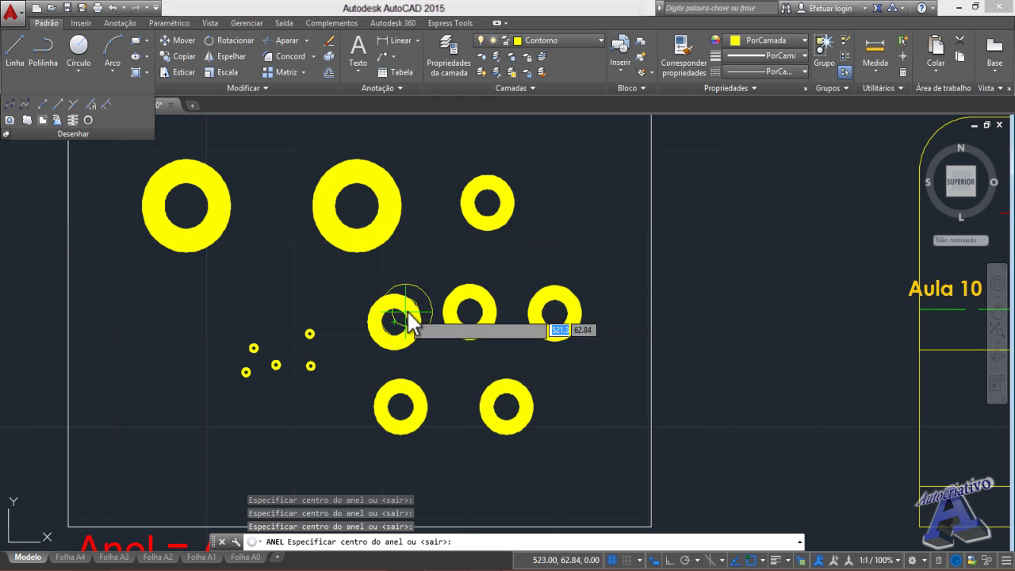
- Place four more medium donuts to the right of the large rings in the Anel frame, and end the command
middle_drag(401, 312, 461, 479)
click(501, 302)
click(520, 217)
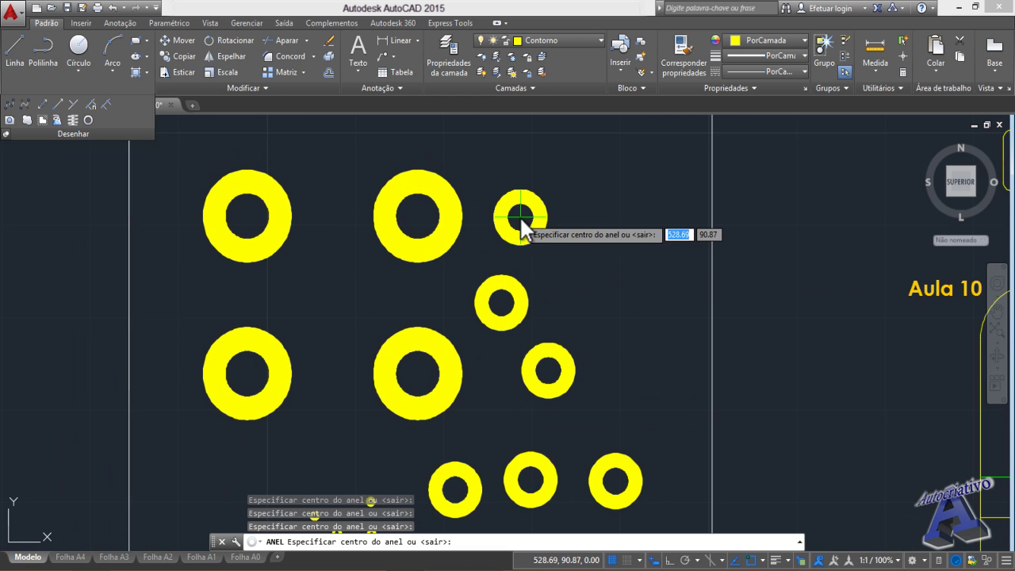
click(594, 268)
click(646, 365)
key(Escape)
- Compare the three donut sizes in the Anel frame and review the frame alongside its neighbours and the bracket drawing
scroll(602, 410, down, 3)
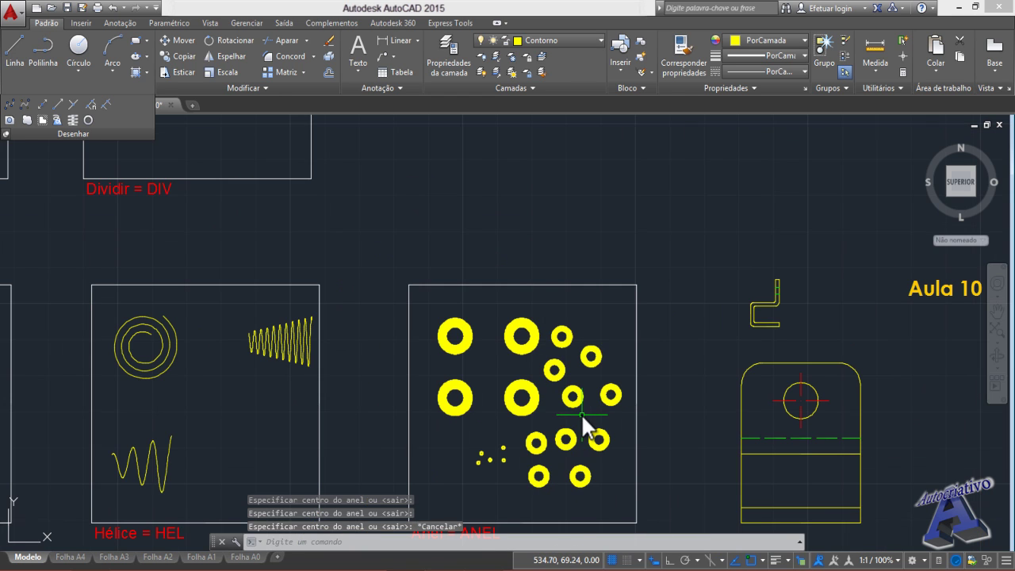
middle_drag(583, 416, 604, 346)
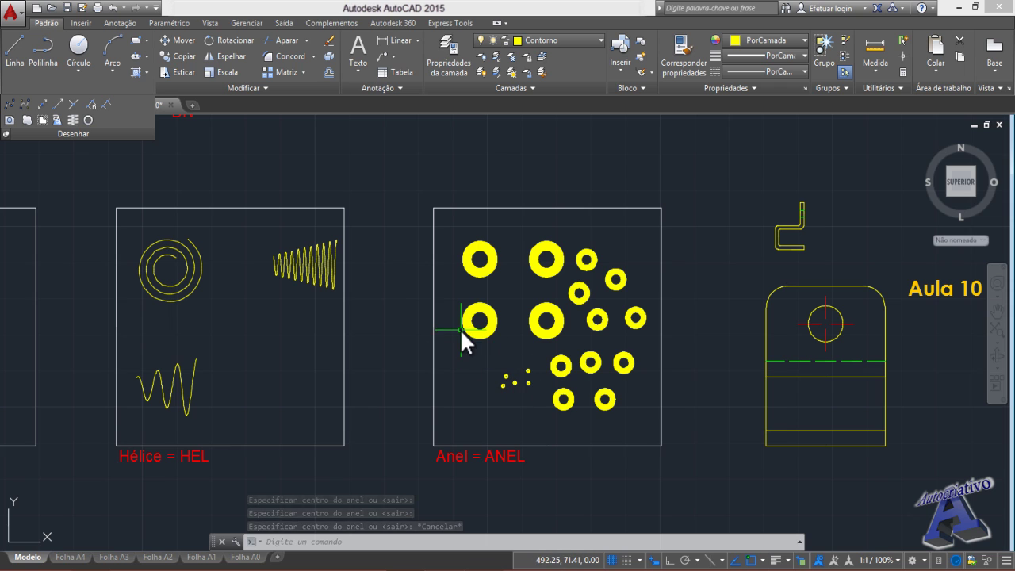
scroll(482, 264, up, 2)
scroll(512, 316, down, 2)
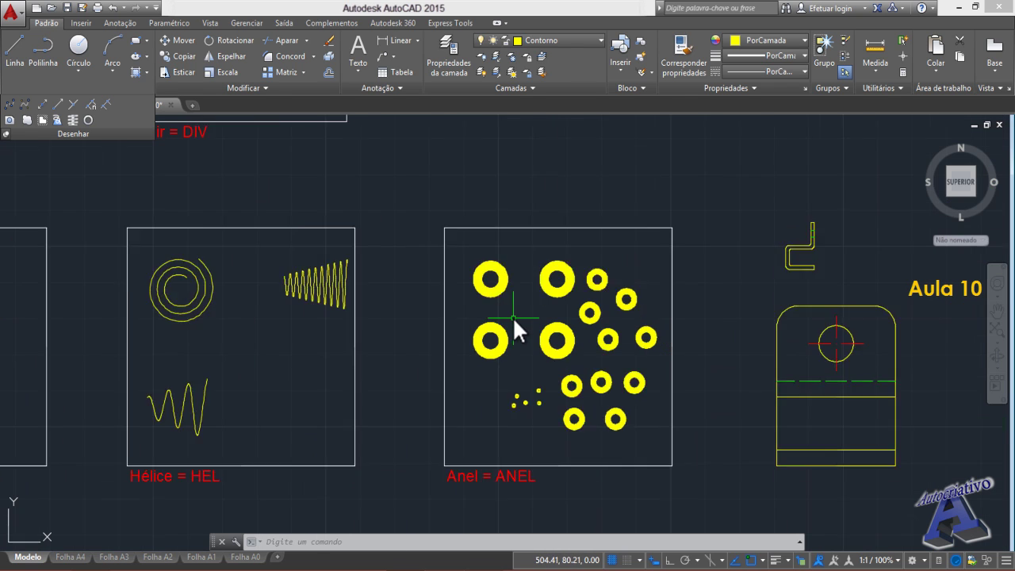
scroll(514, 319, down, 2)
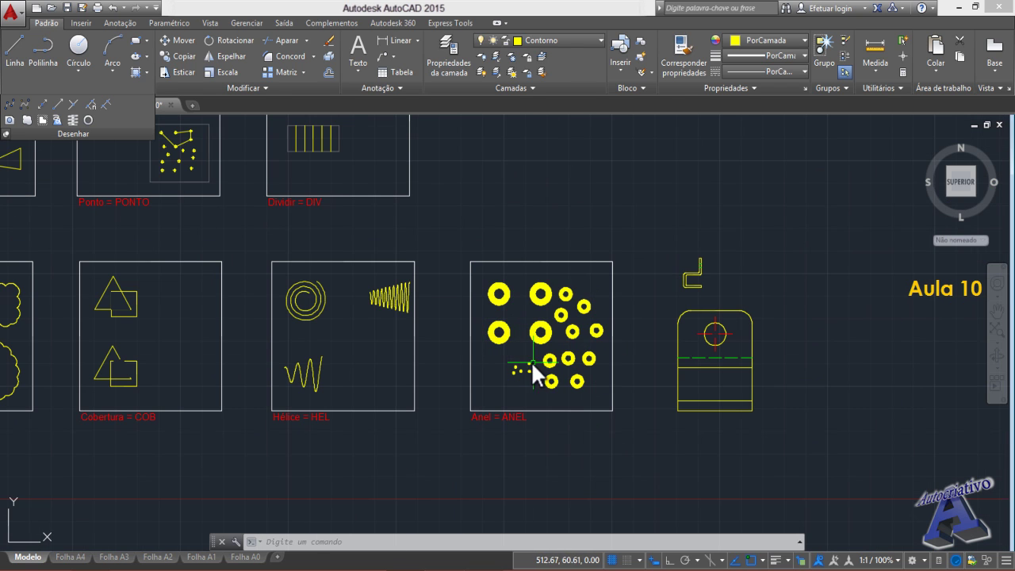
middle_drag(587, 373, 376, 368)
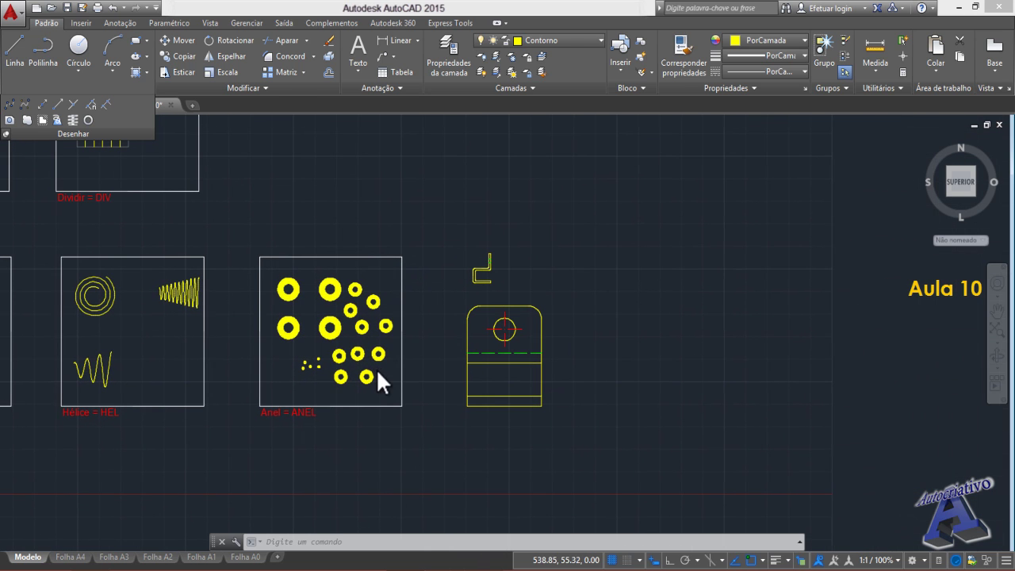
scroll(444, 354, up, 2)
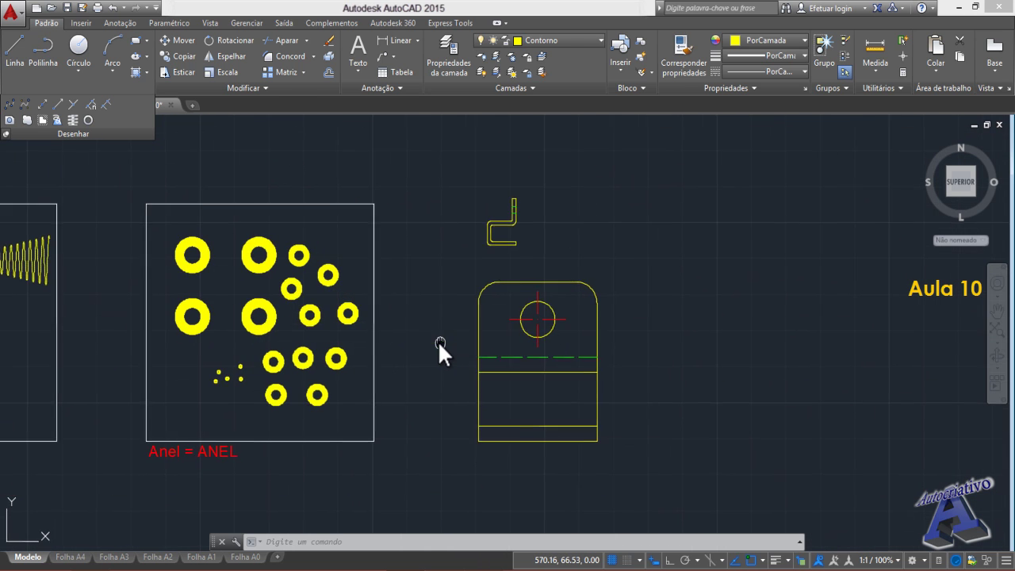
mouse_move(438, 340)
middle_down()
mouse_move(336, 324)
mouse_move(574, 364)
mouse_move(447, 360)
middle_up()
scroll(330, 355, down, 4)
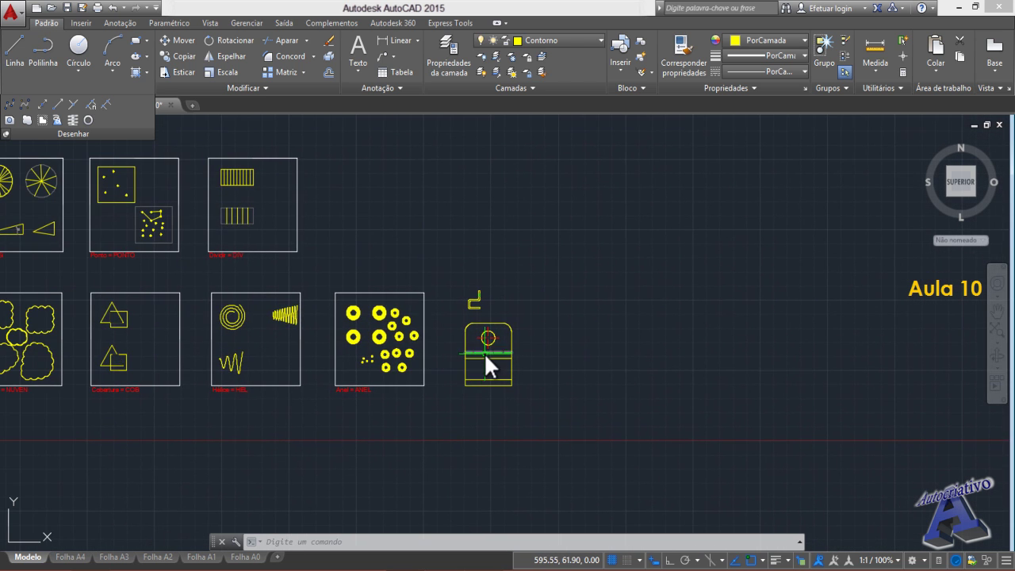
- Examine the rounded plate view with its hole and the small folded profile above it up close
scroll(484, 352, up, 8)
scroll(469, 356, down, 5)
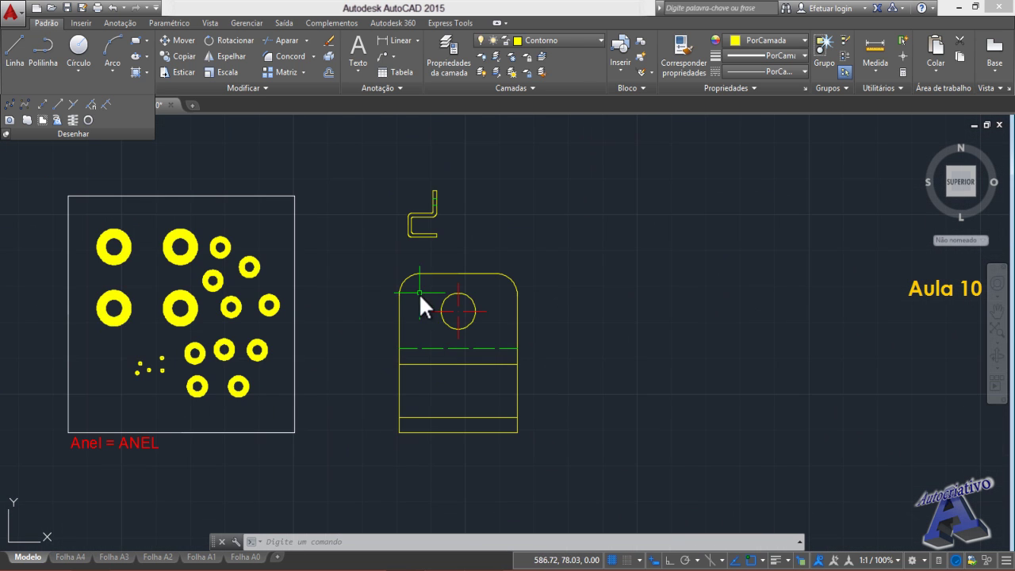
scroll(488, 382, up, 2)
middle_drag(489, 382, 531, 372)
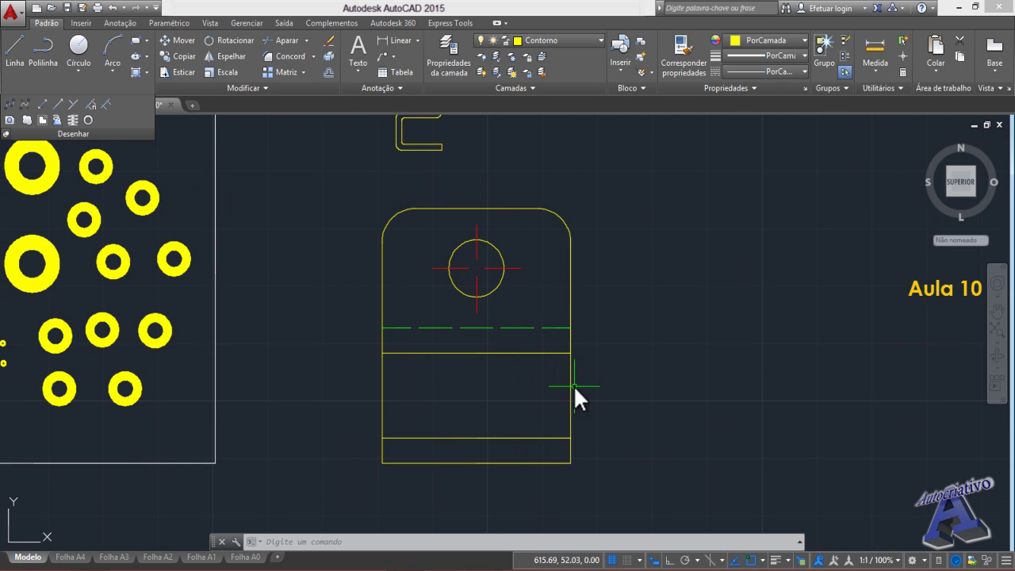
mouse_move(432, 247)
middle_down()
mouse_move(430, 270)
mouse_move(497, 440)
middle_up()
scroll(492, 346, up, 2)
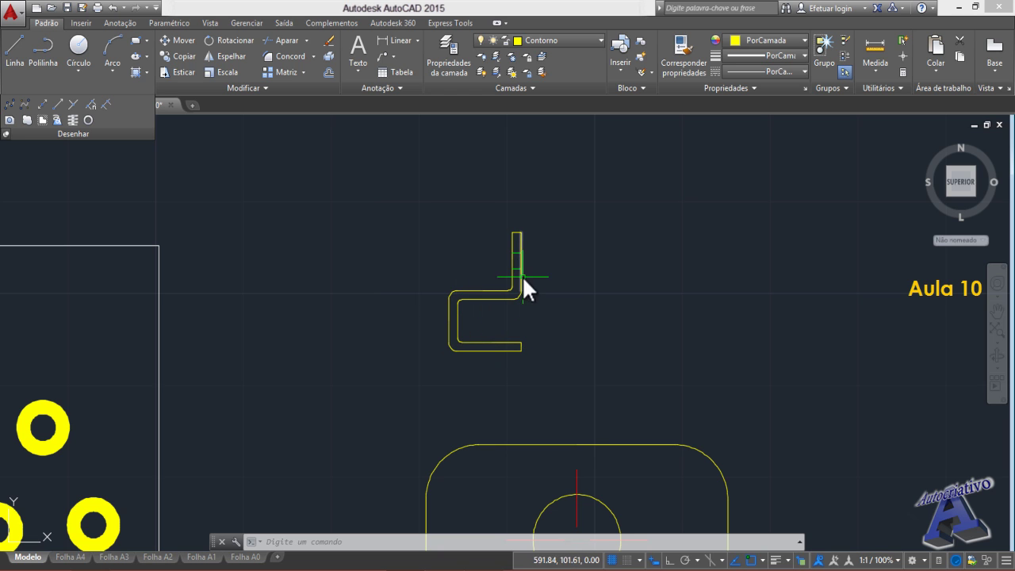
scroll(540, 381, down, 4)
middle_drag(560, 430, 569, 288)
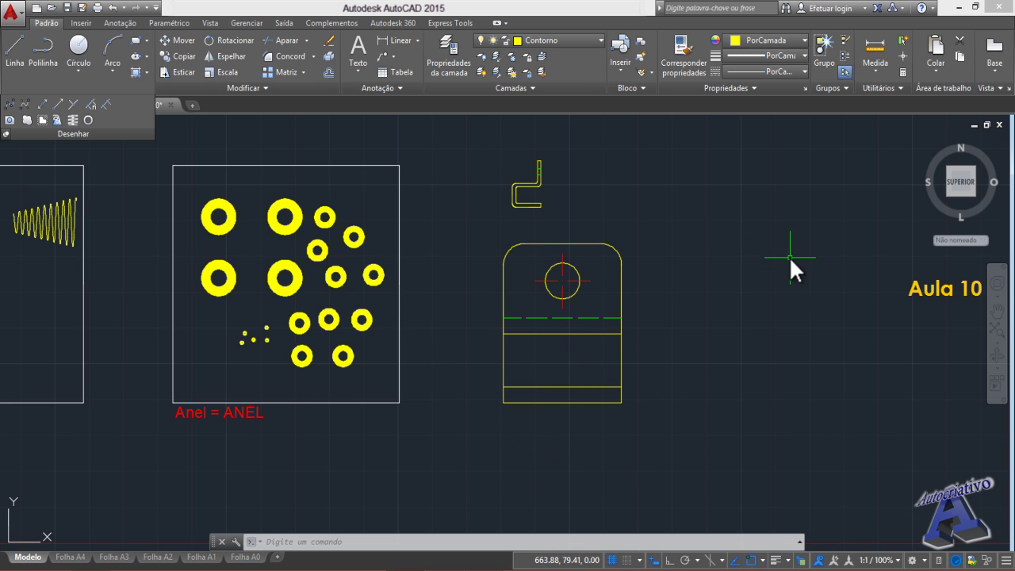
- Move the small folded profile from above the rounded plate to just above the upper-right corner of the Anel frame
middle_drag(580, 290, 595, 333)
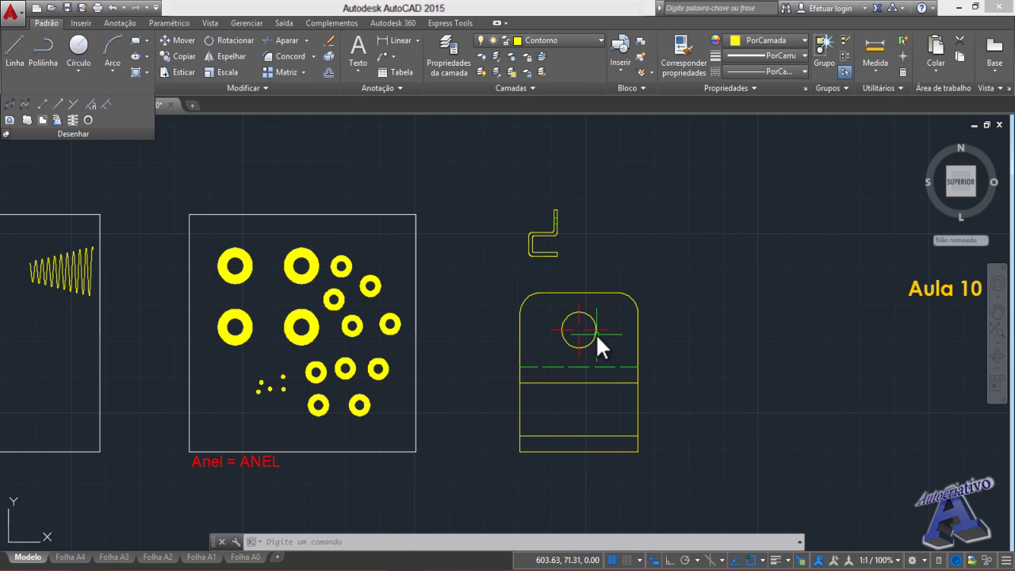
click(570, 274)
click(517, 194)
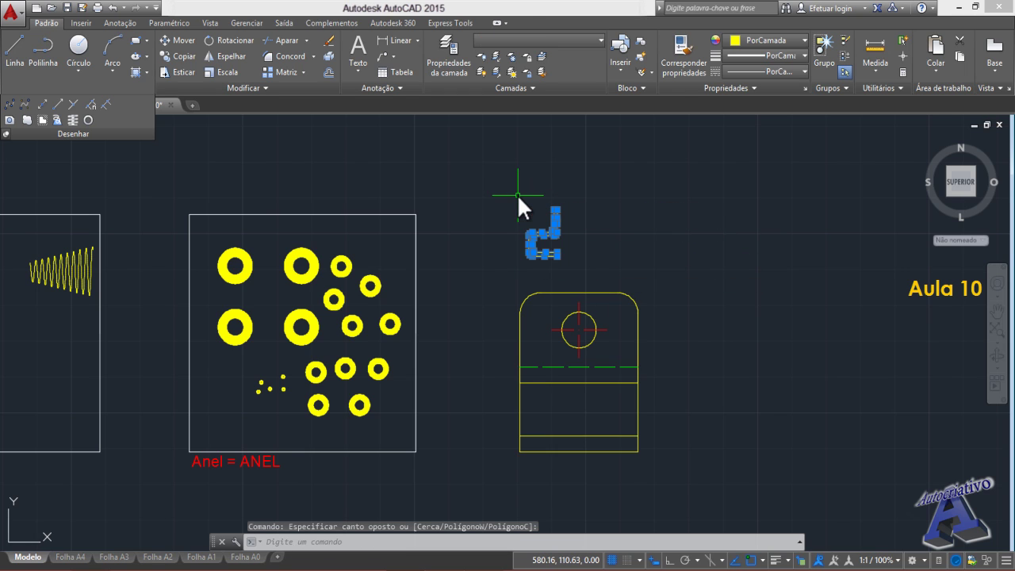
text(M)
key(Return)
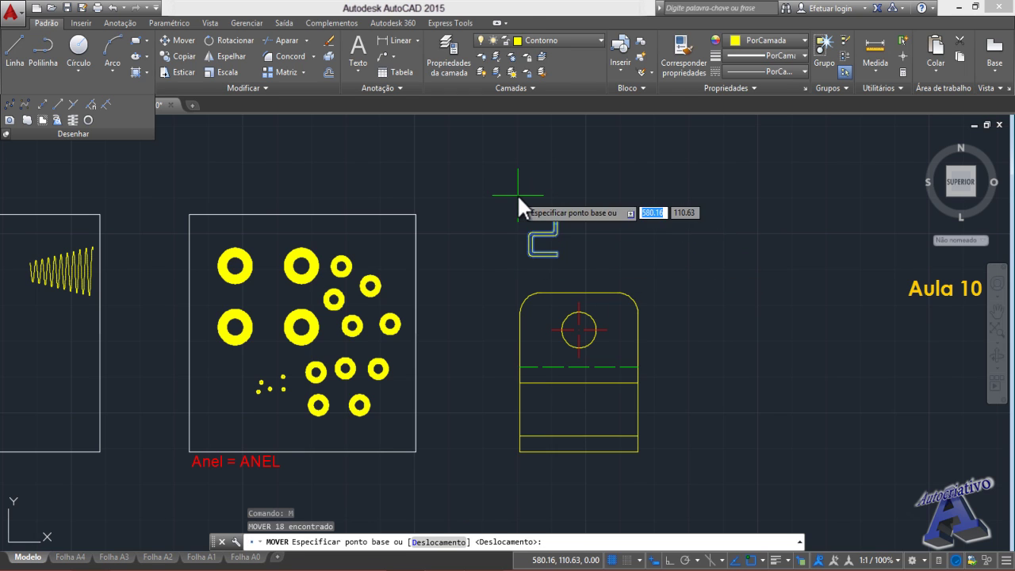
click(545, 244)
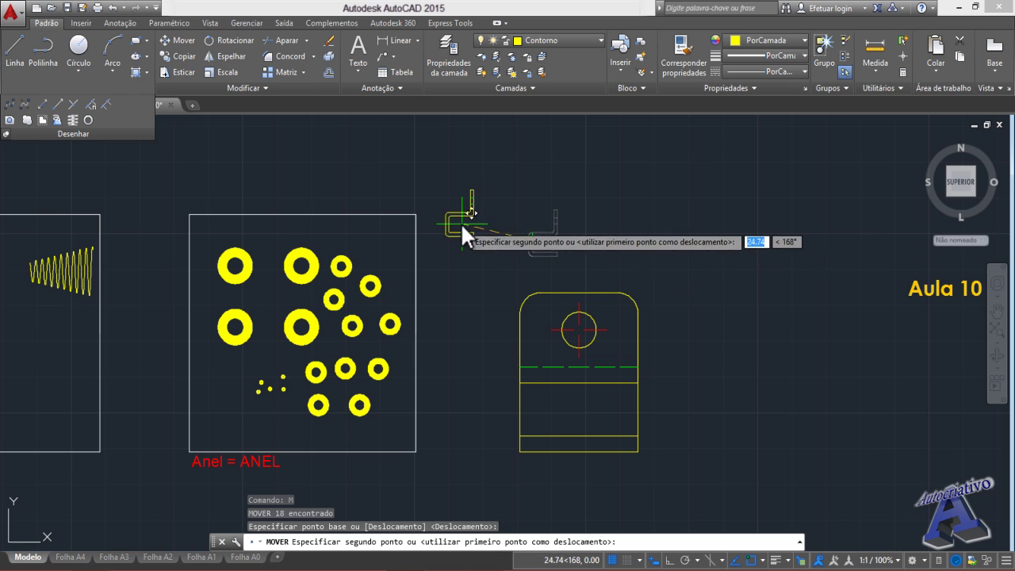
click(403, 186)
middle_drag(438, 262, 426, 235)
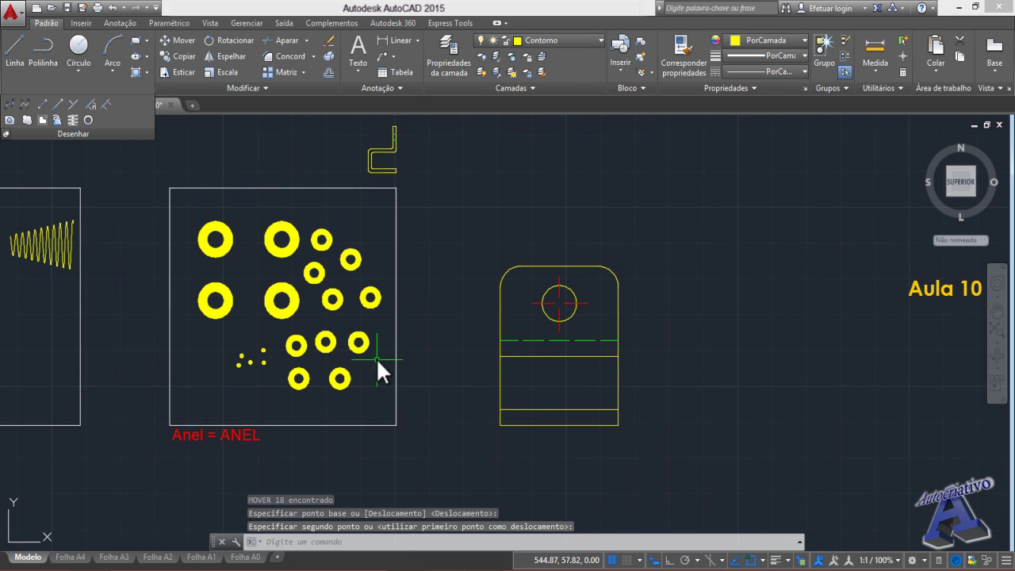
- Draw vertical construction lines (LINHAINF) through the lower-left and lower-right corners of the rounded plate
middle_drag(498, 352, 463, 354)
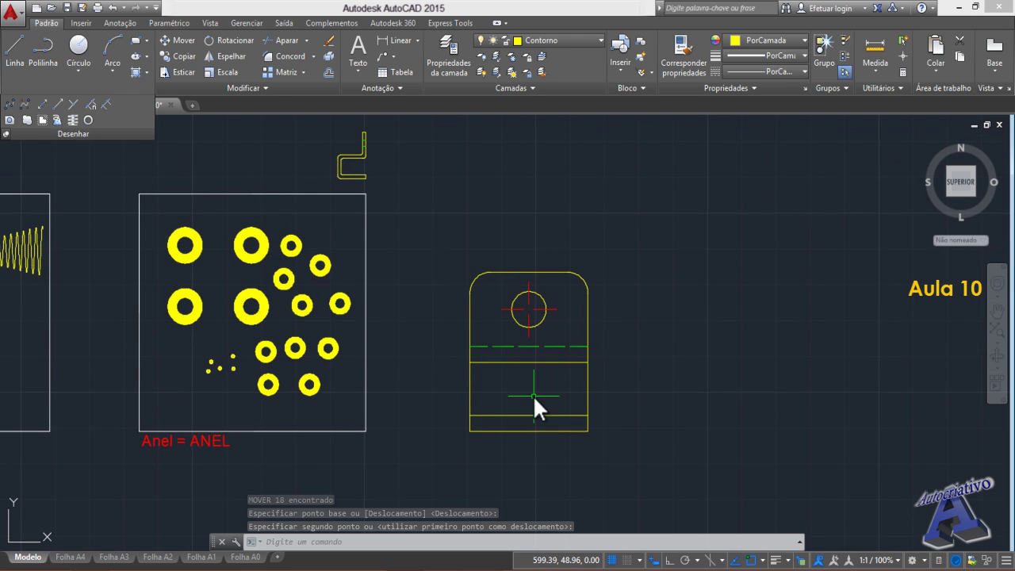
scroll(533, 395, down, 2)
mouse_move(533, 396)
middle_down()
mouse_move(536, 320)
mouse_move(518, 277)
mouse_move(496, 297)
middle_up()
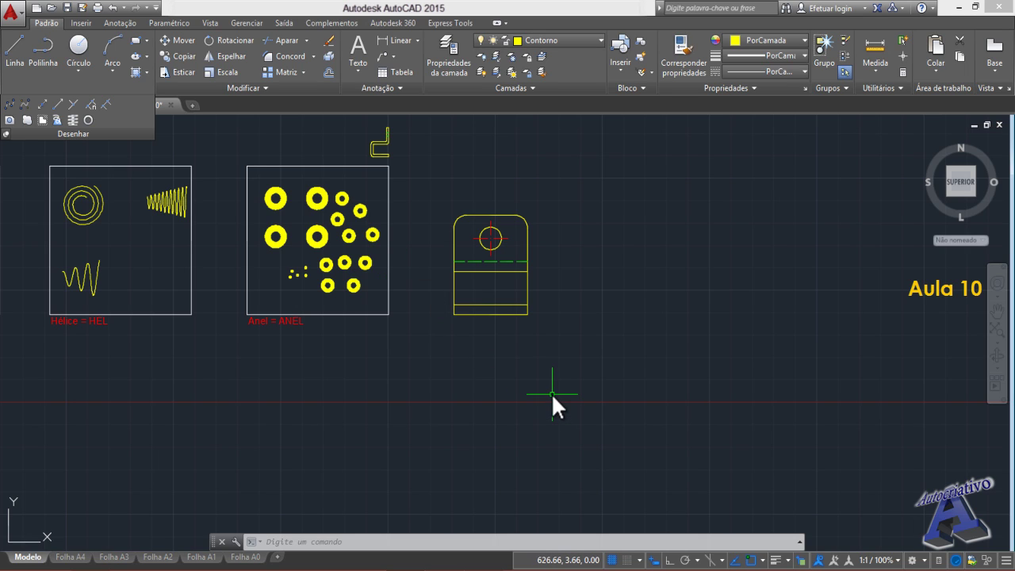
text(LINHa)
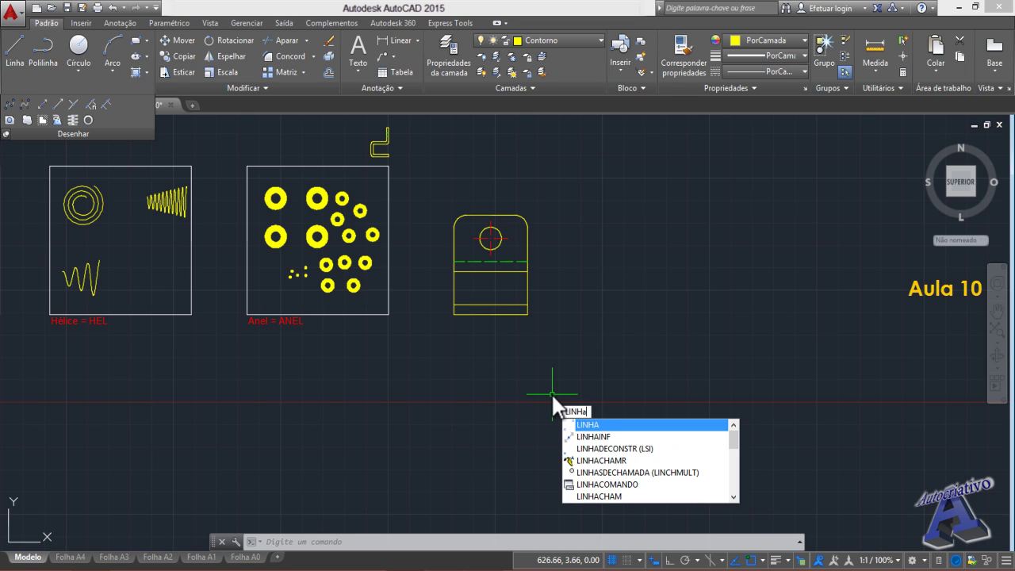
text(INF)
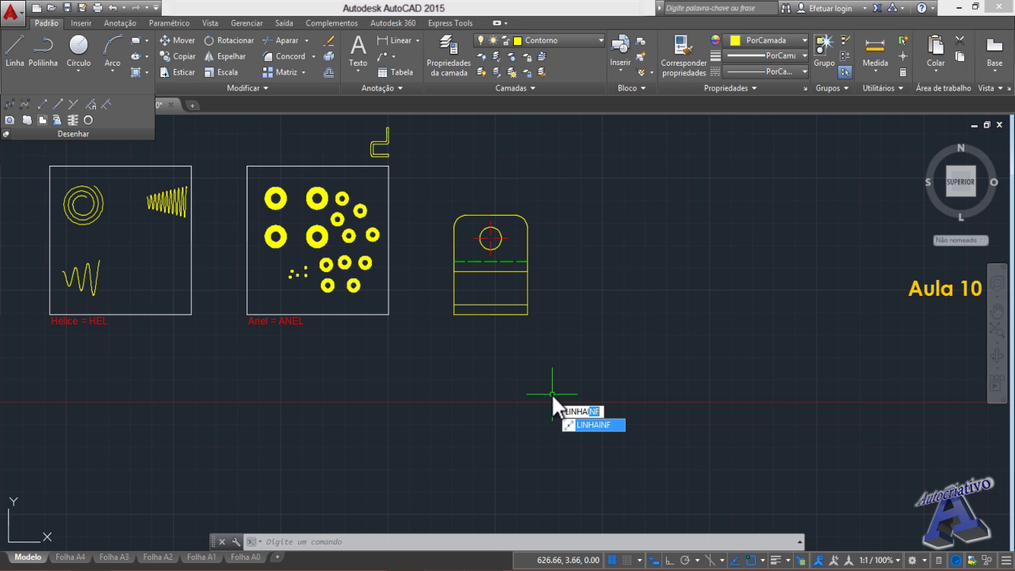
key(Return)
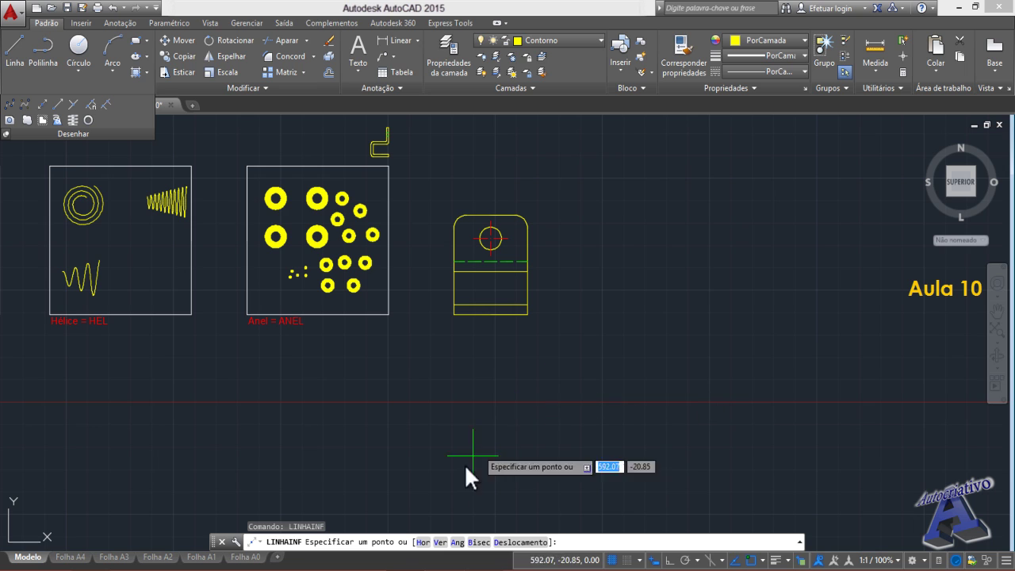
click(438, 542)
scroll(451, 340, up, 4)
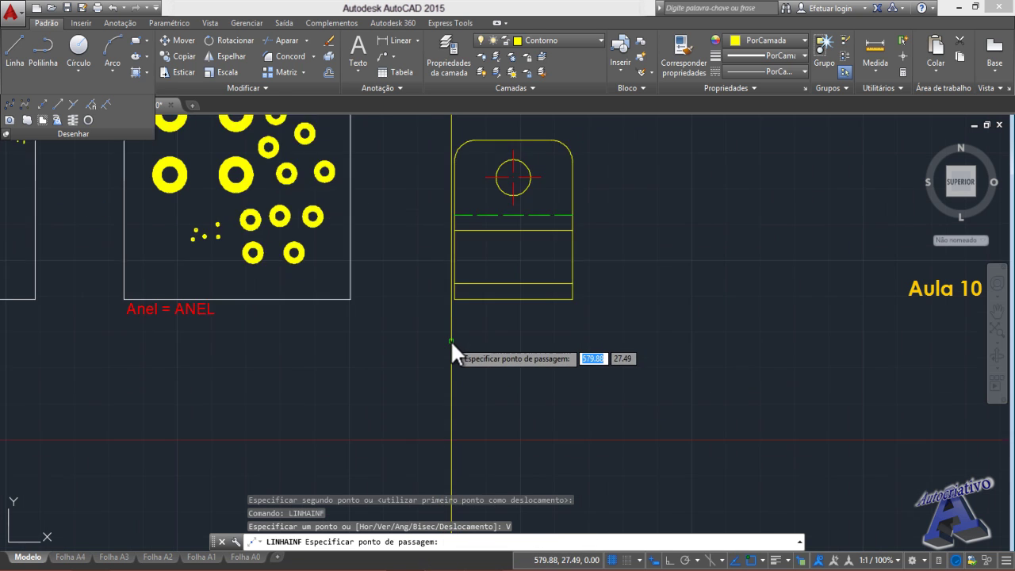
middle_drag(448, 323, 464, 405)
scroll(463, 404, down, 2)
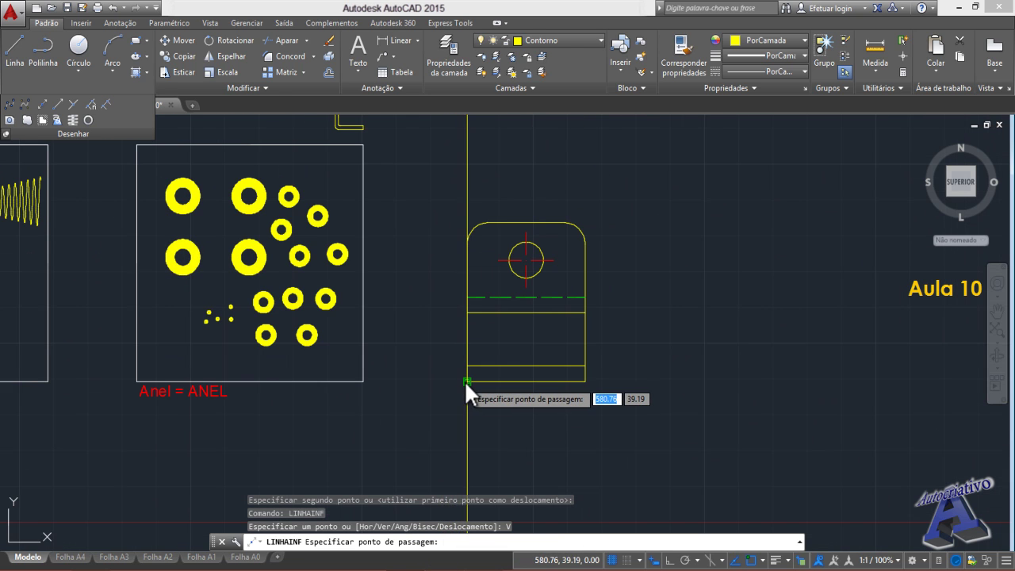
click(467, 381)
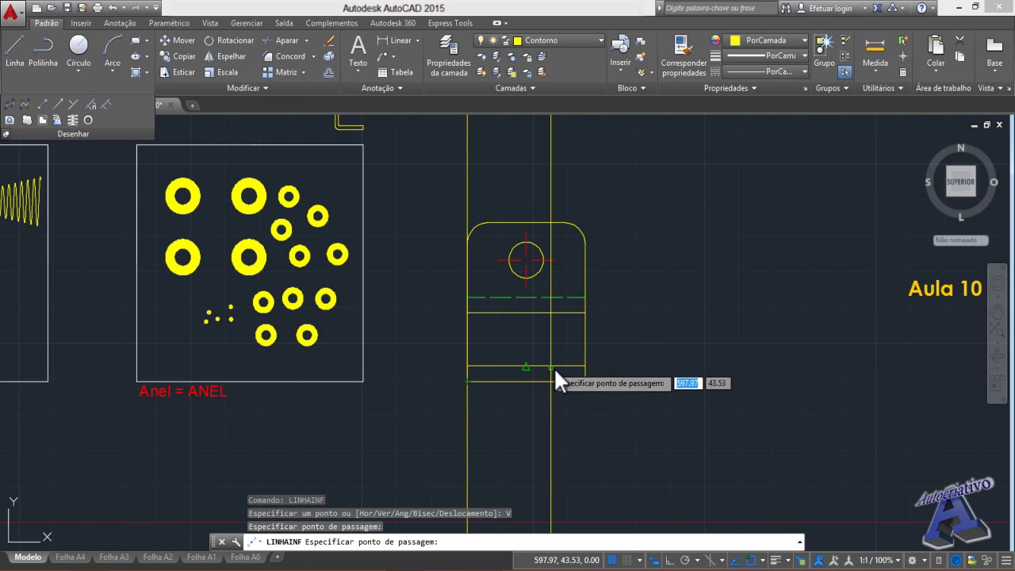
click(584, 379)
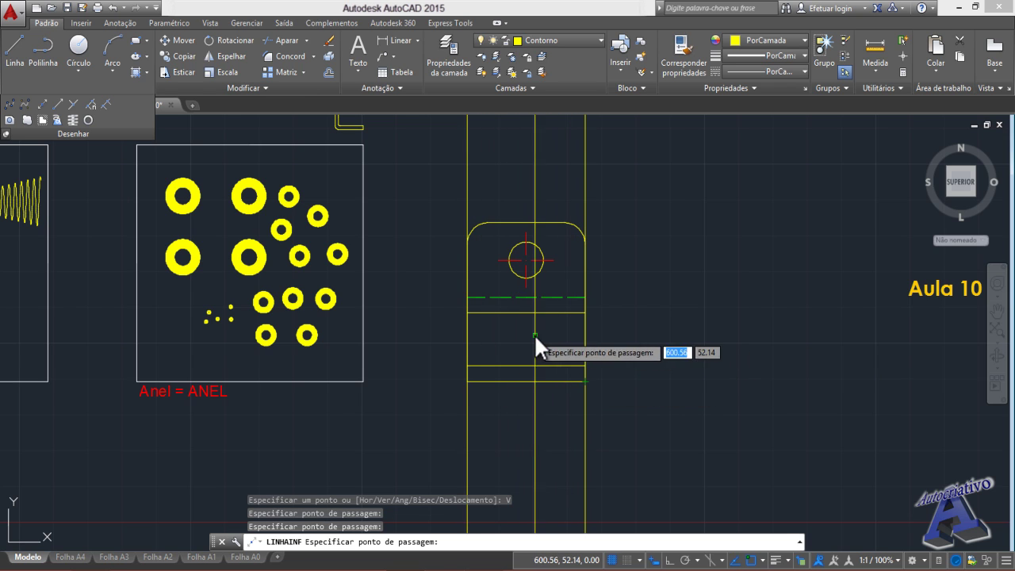
- Add vertical construction lines through the left and right quadrants of the plate's hole
middle_drag(534, 334, 540, 392)
scroll(510, 339, up, 4)
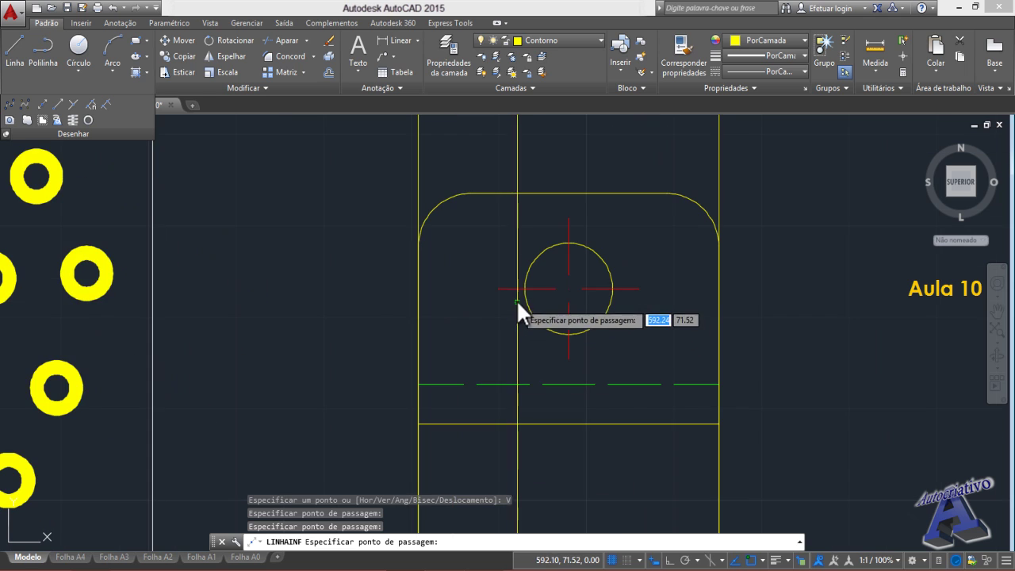
click(522, 287)
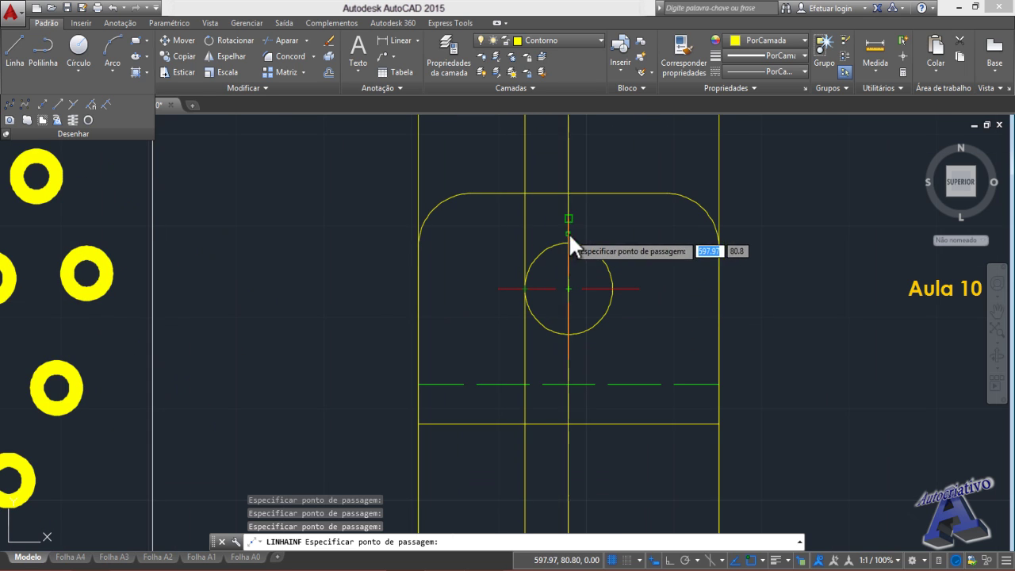
click(614, 283)
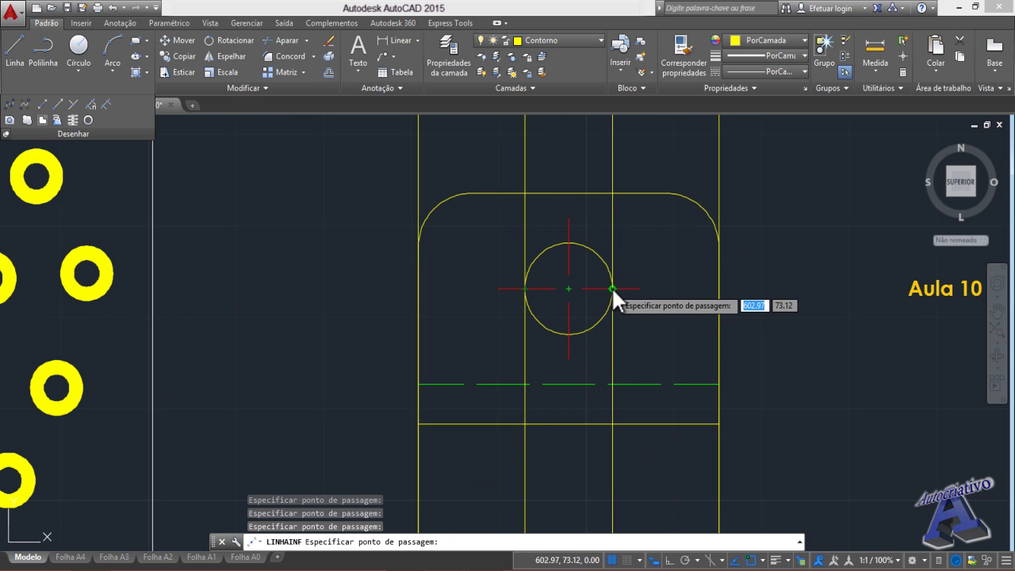
- Finish the construction lines and, with Ortho on, draw a horizontal line across all four of them well below the plate
scroll(590, 365, down, 4)
middle_drag(586, 369, 577, 191)
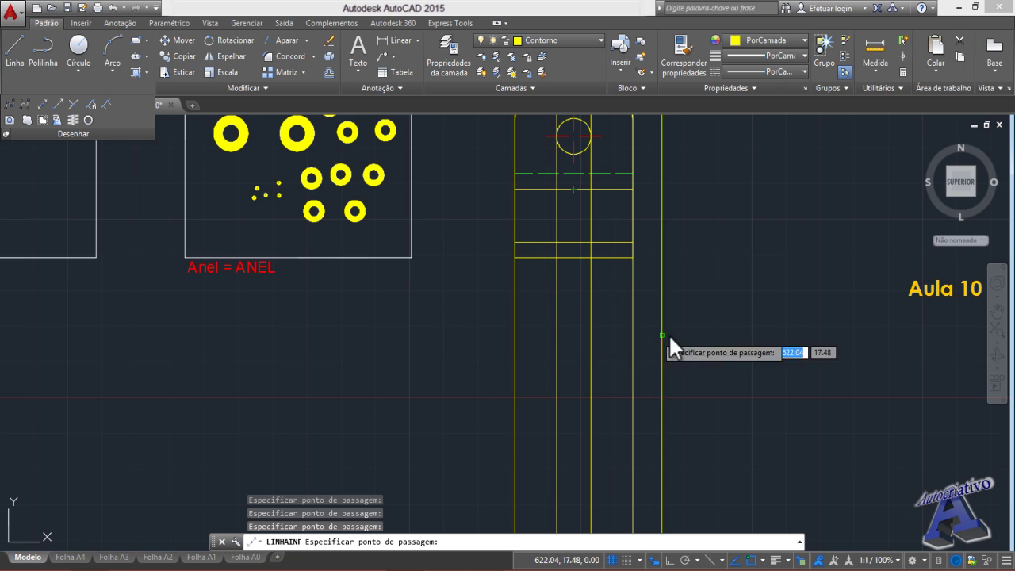
mouse_move(494, 330)
middle_down()
mouse_move(499, 359)
mouse_move(508, 355)
middle_up()
key(Escape)
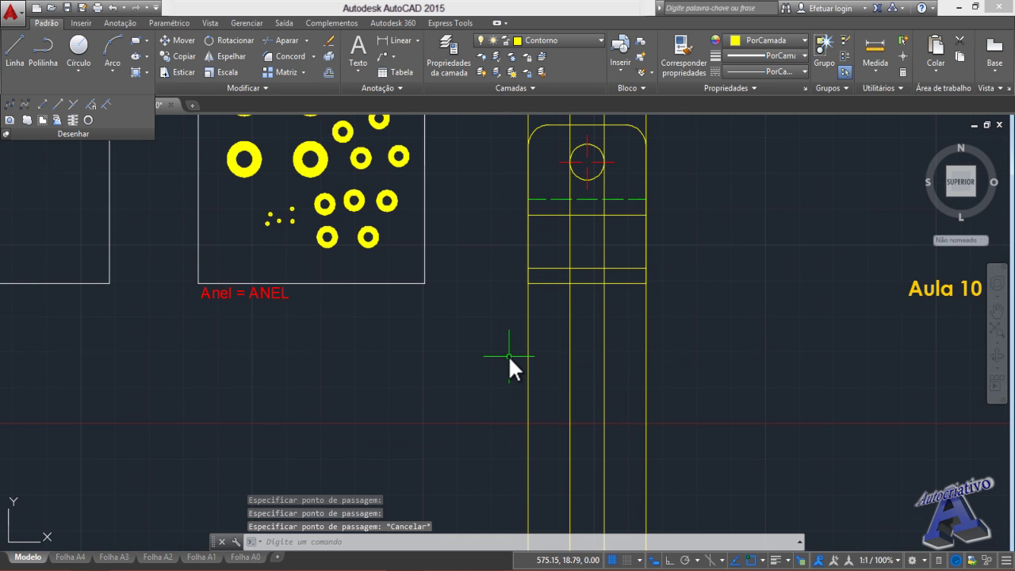
text(l)
key(Return)
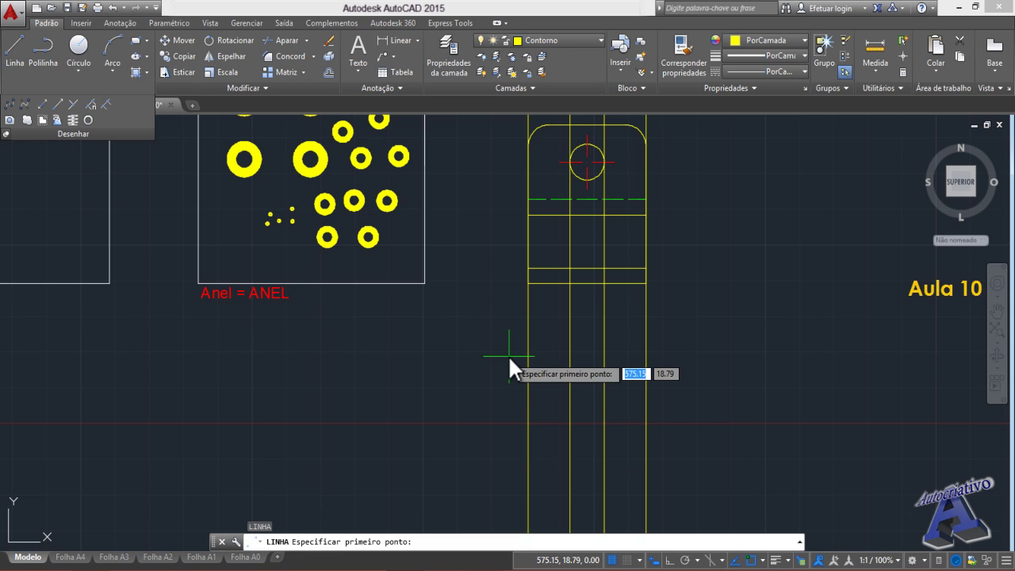
key(F8)
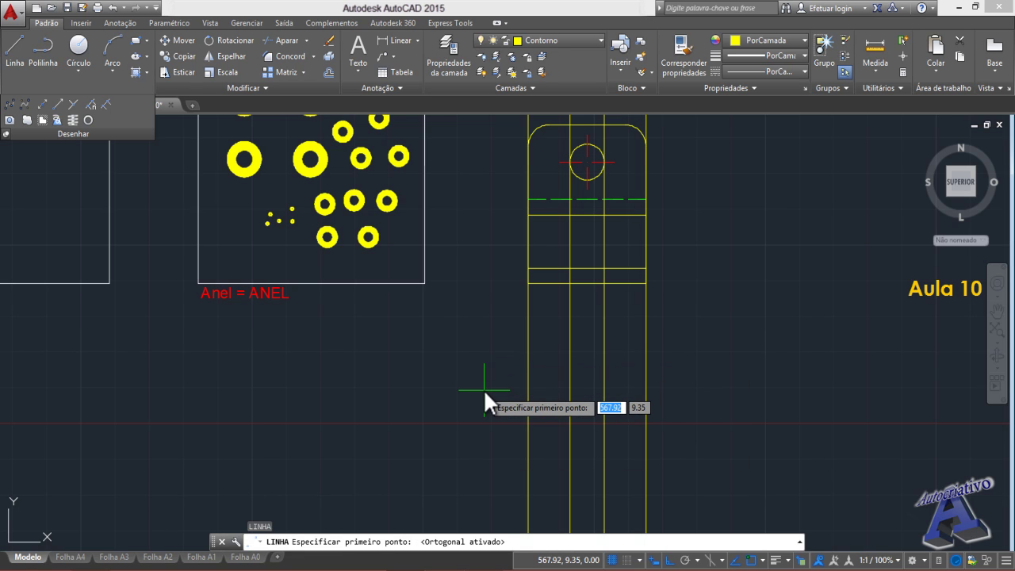
middle_drag(507, 367, 449, 394)
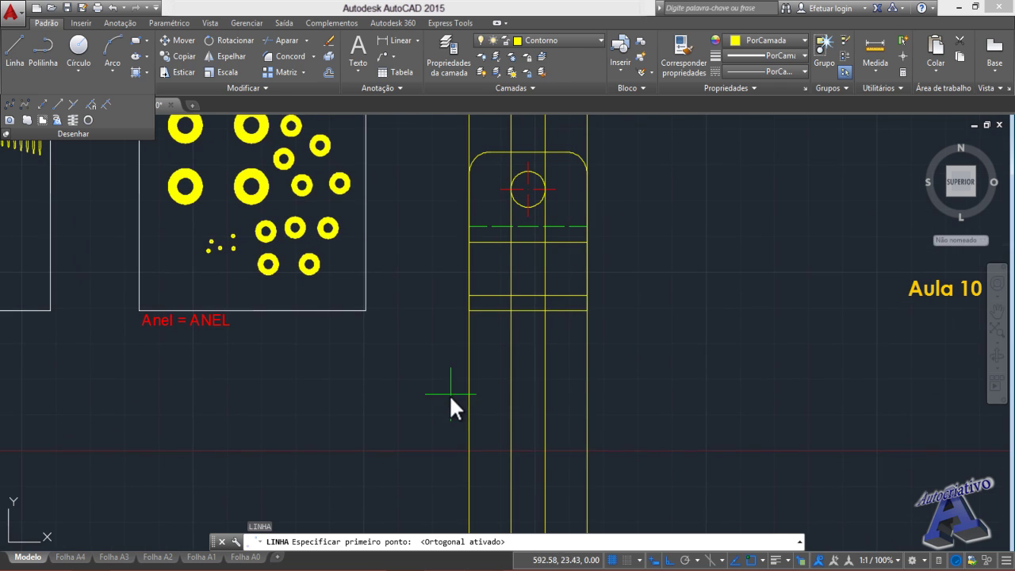
middle_drag(446, 452, 450, 408)
click(456, 406)
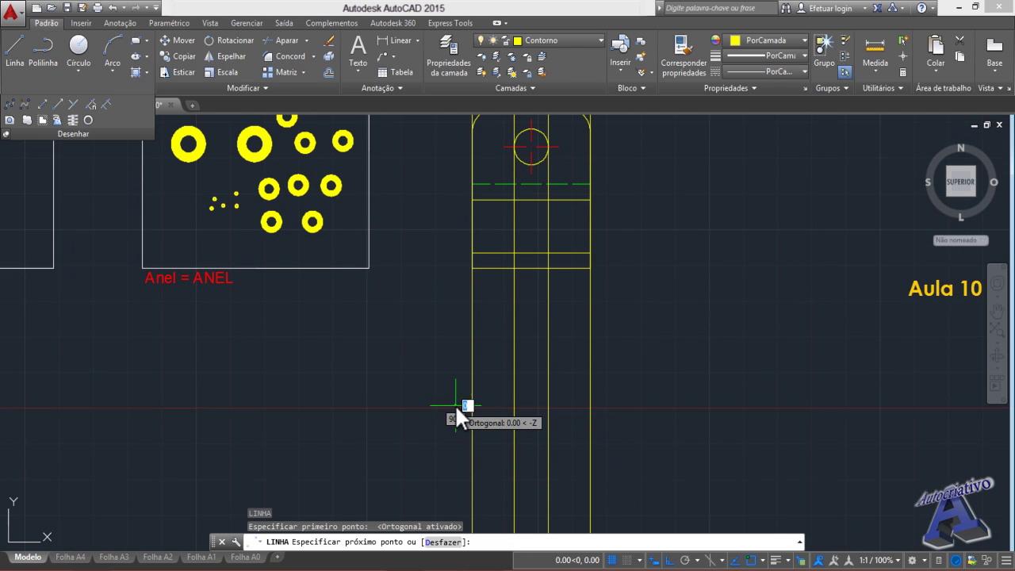
click(608, 403)
key(Return)
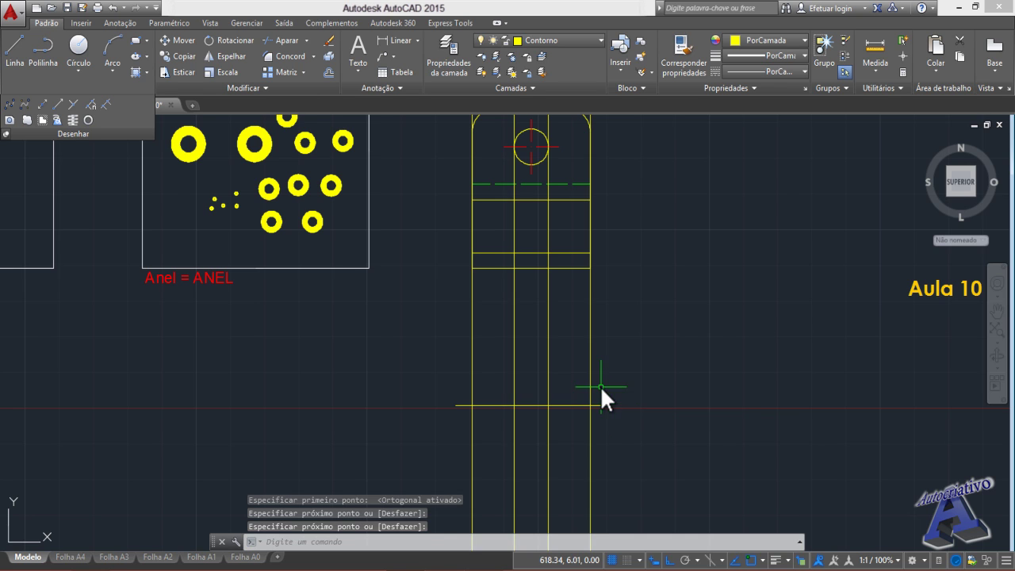
- Draw a second horizontal line across the four construction lines, between the plate's bottom edge and the first horizontal line
middle_drag(600, 385, 619, 424)
key(Return)
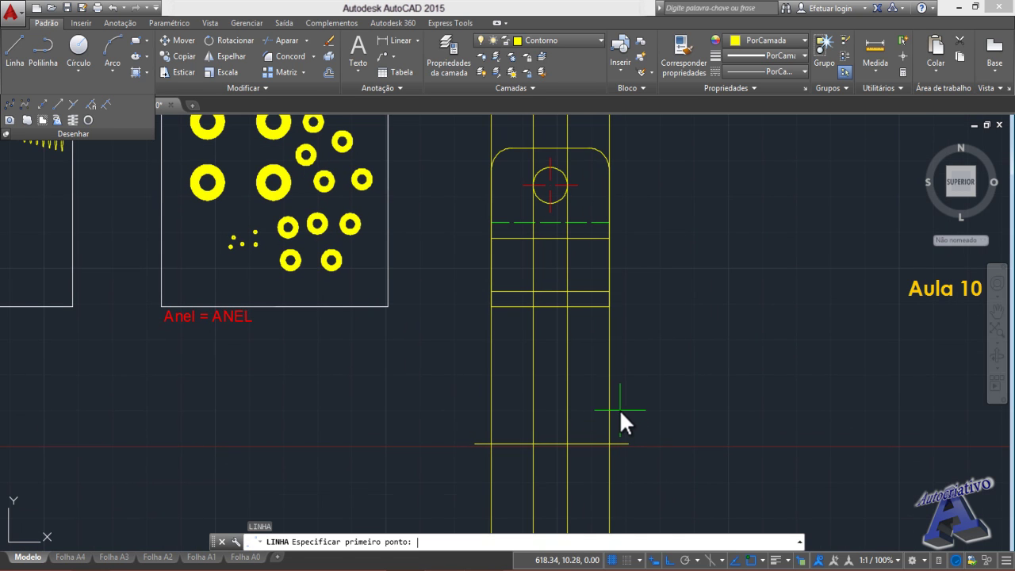
click(471, 354)
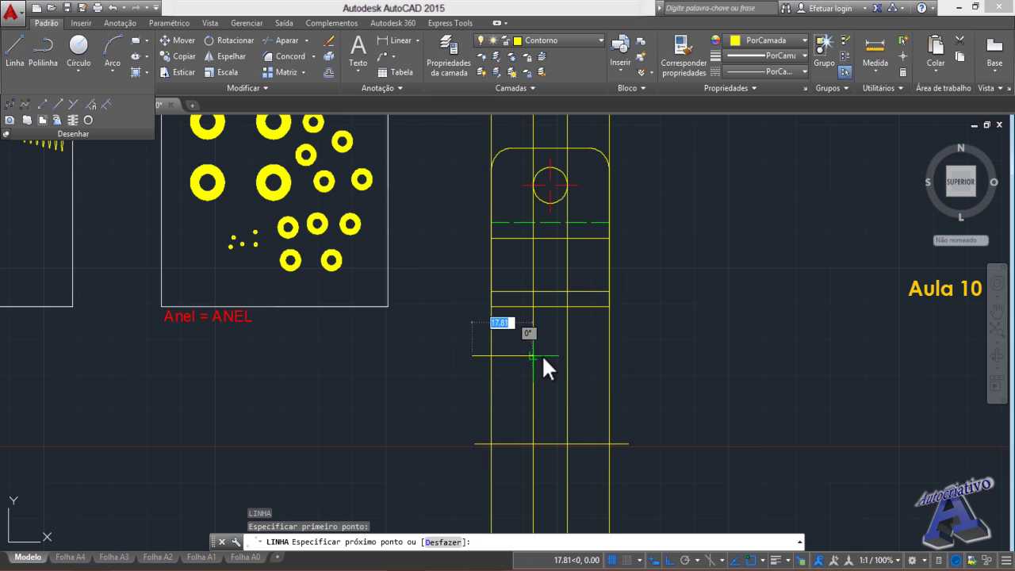
click(626, 355)
key(Return)
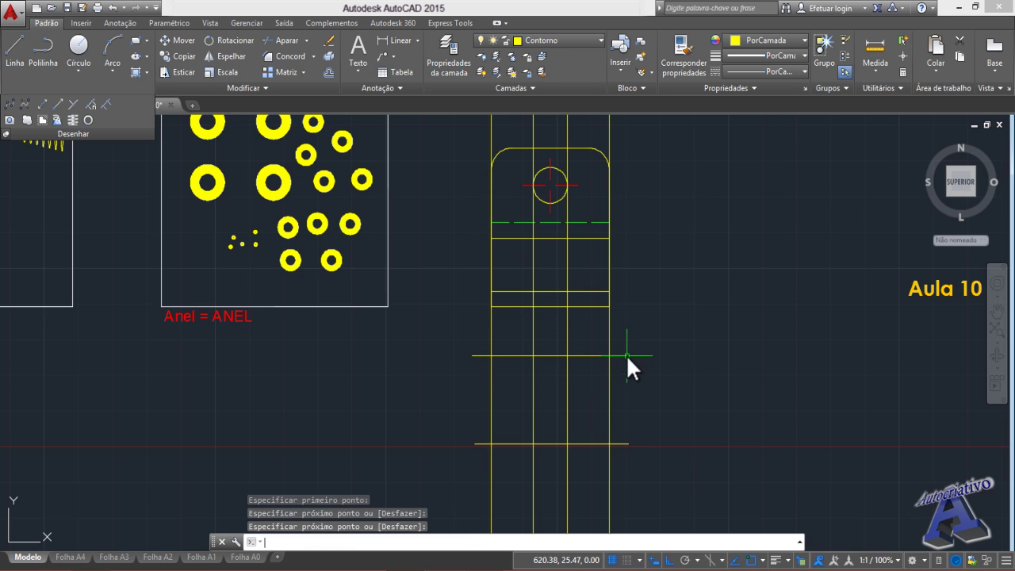
mouse_move(624, 390)
middle_down()
mouse_move(643, 445)
mouse_move(643, 395)
middle_up()
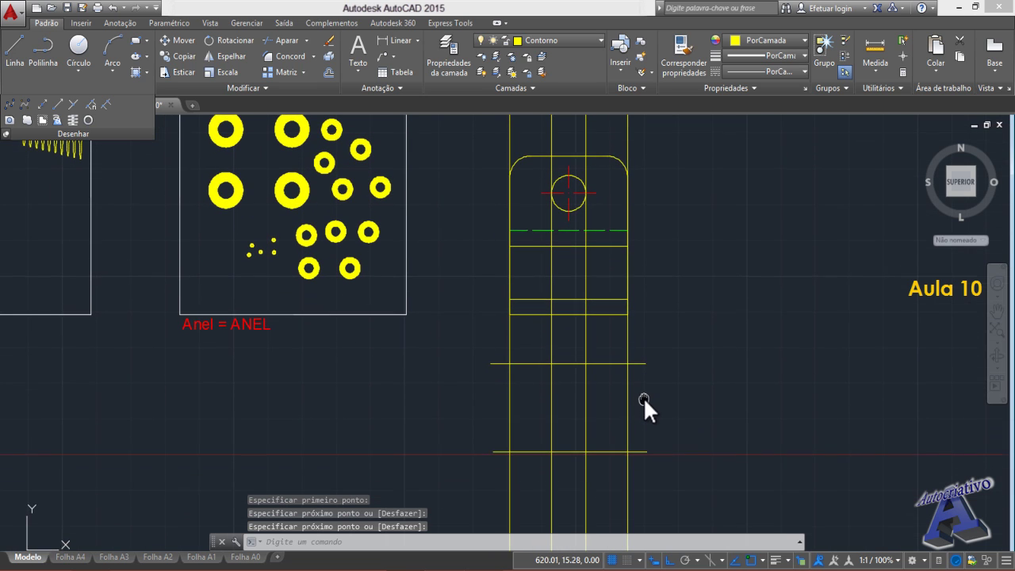
- Measure the distance between the two lowest horizontal edges of the plate with DIST
text(DIST)
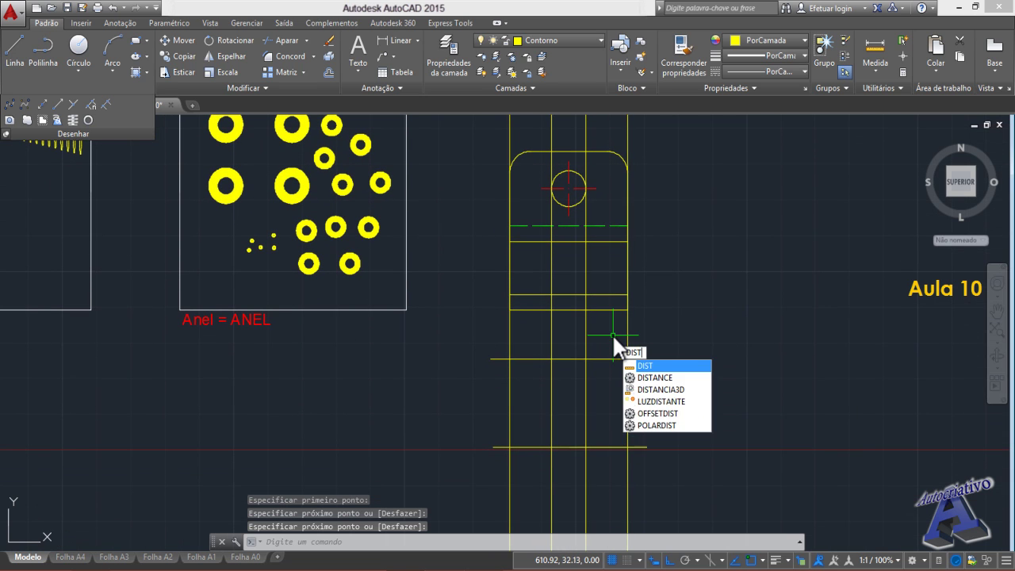
key(Return)
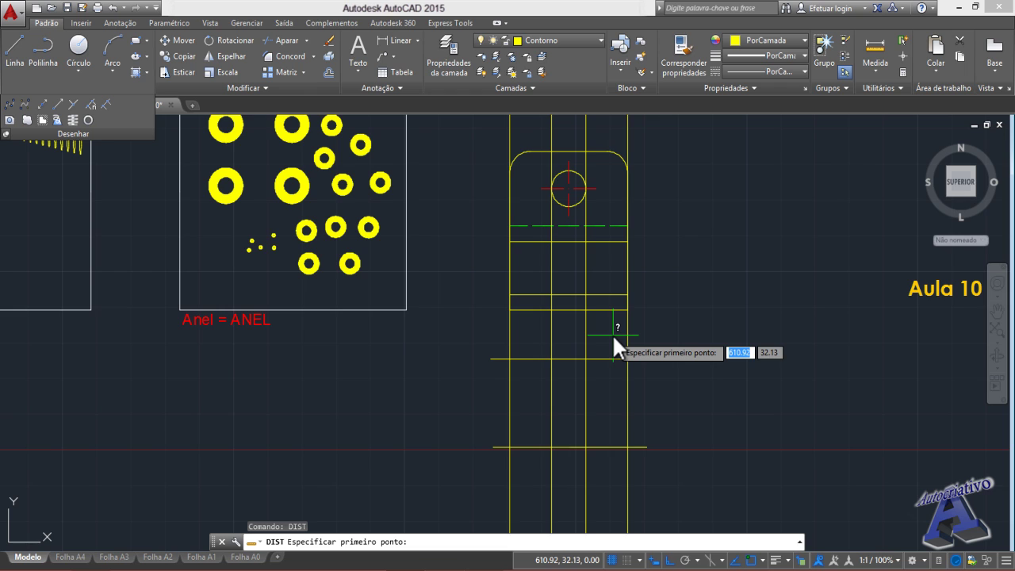
scroll(612, 334, up, 1)
scroll(615, 325, up, 1)
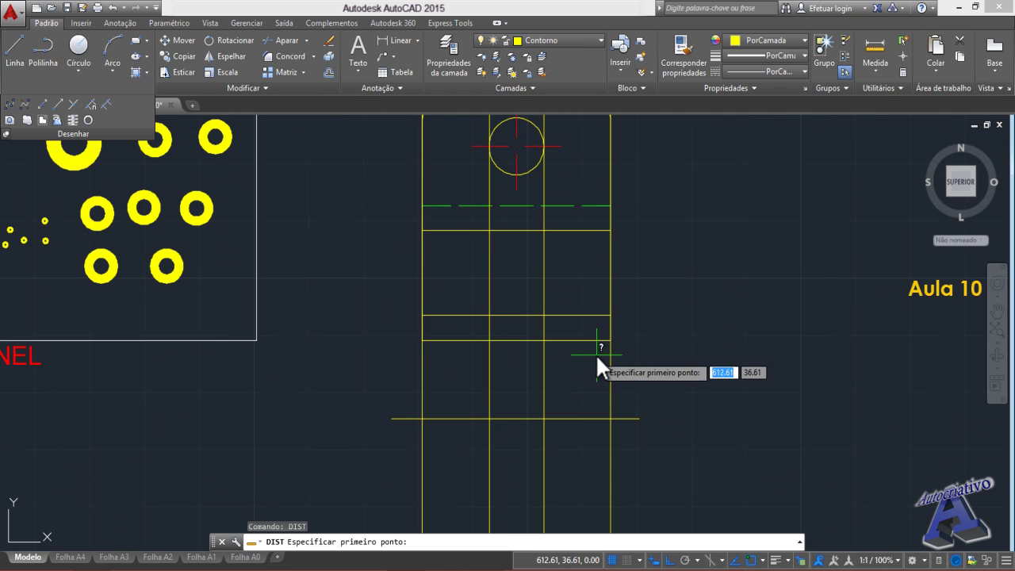
click(606, 342)
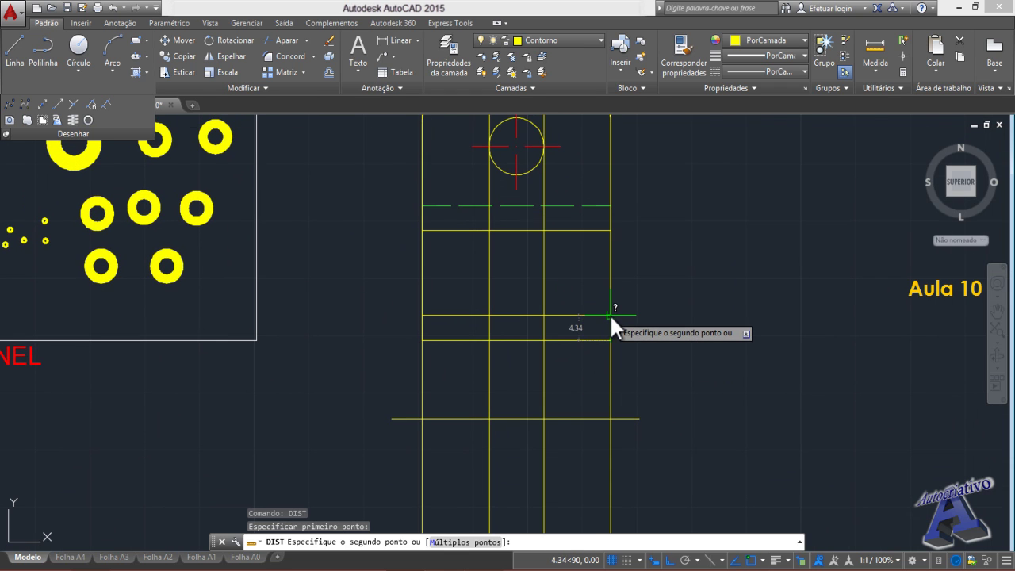
key(Escape)
scroll(584, 379, down, 3)
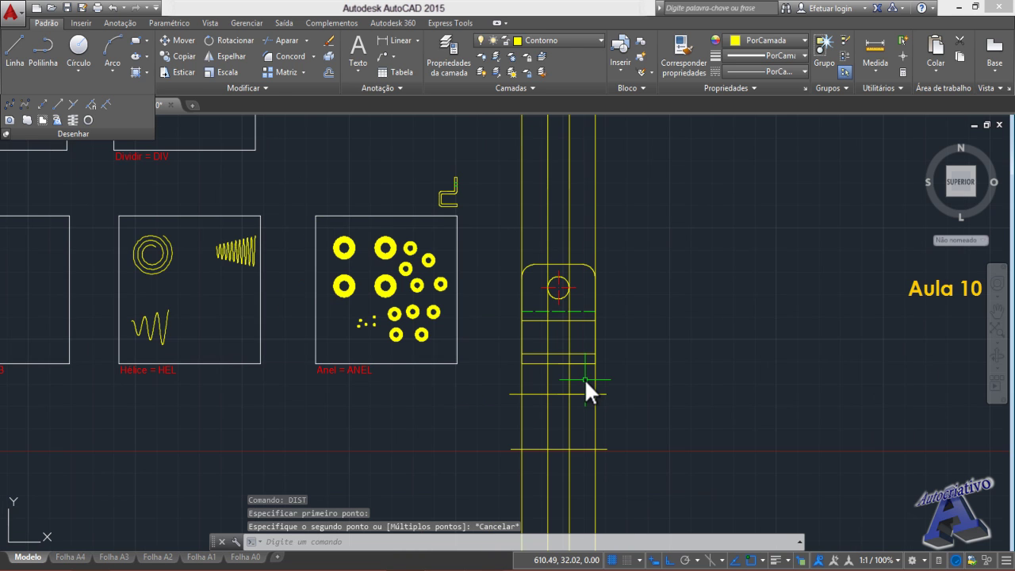
- Offset the lower horizontal line 4.34 upward and the upper horizontal line 4.34 downward
scroll(575, 398, up, 2)
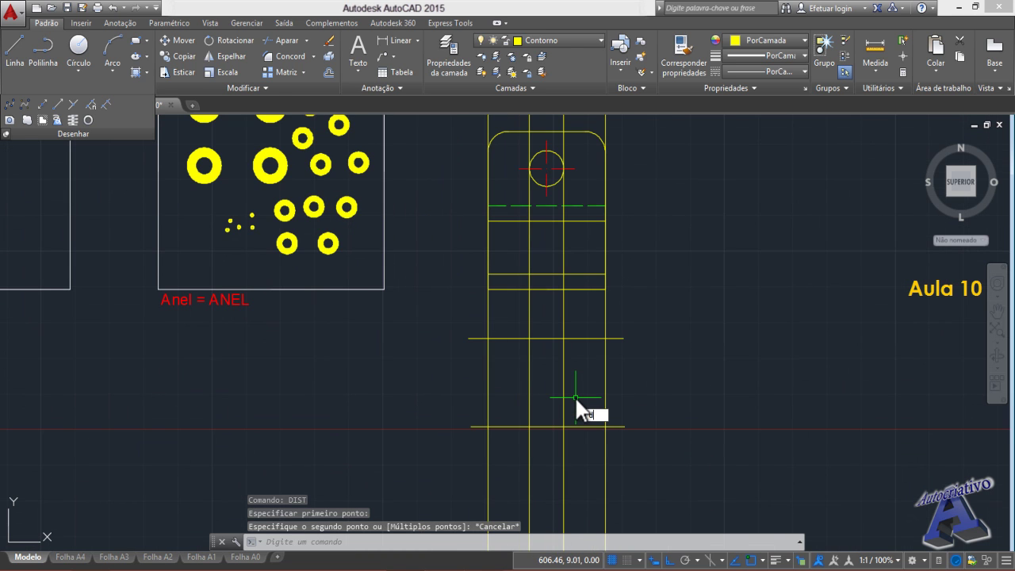
text(desl)
key(Return)
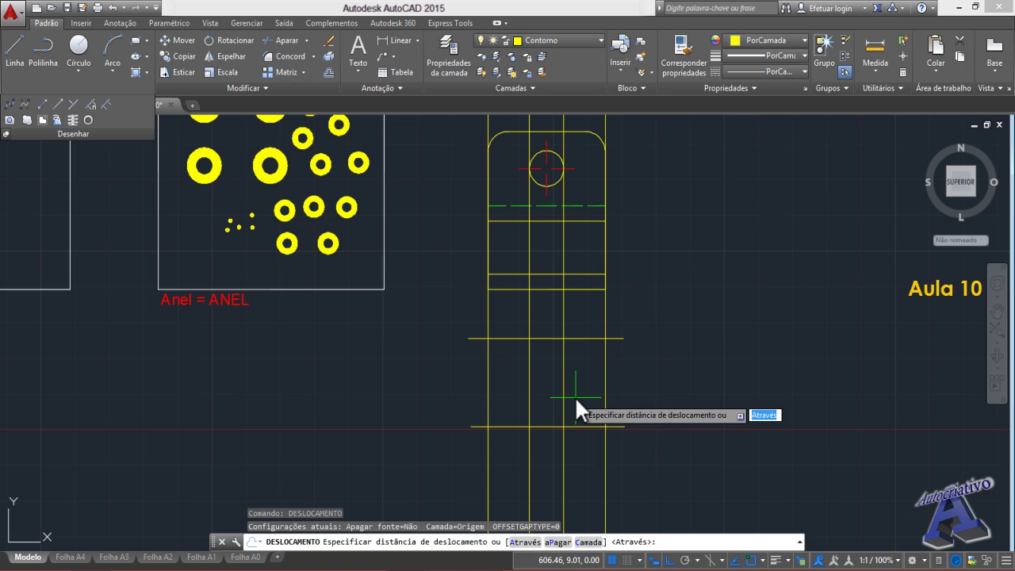
text(4.34)
key(Return)
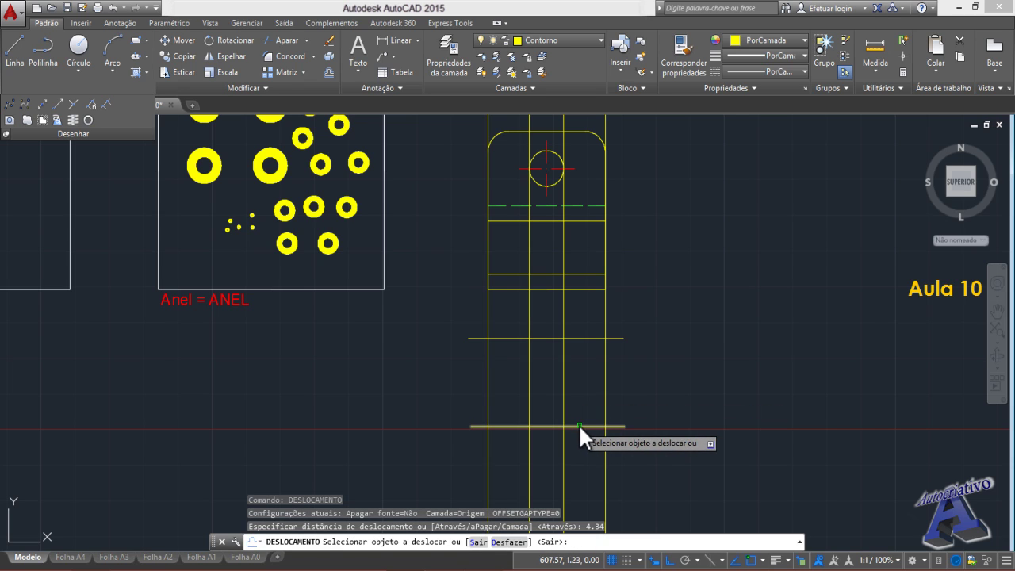
click(578, 426)
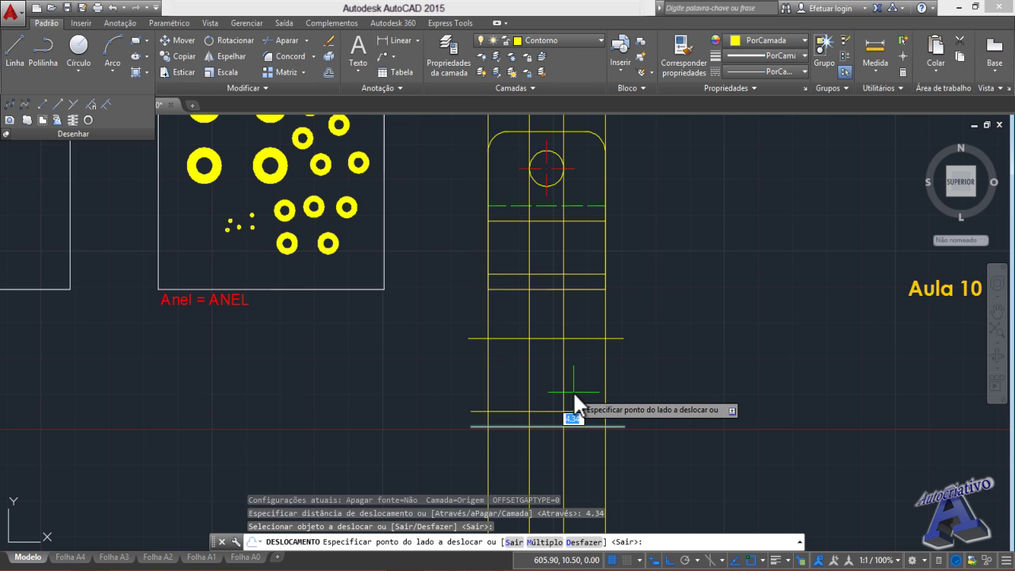
click(572, 390)
click(580, 339)
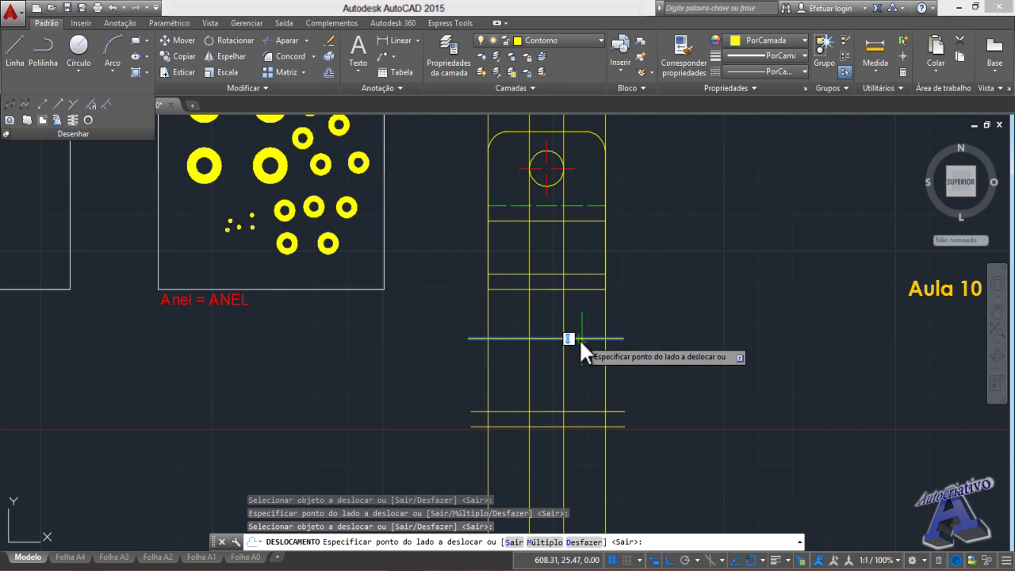
click(581, 369)
key(Escape)
middle_drag(586, 385, 551, 365)
- Trim the construction lines and horizontal line ends outside their outer intersections, leaving a closed rectangular view below the plate
text(AP)
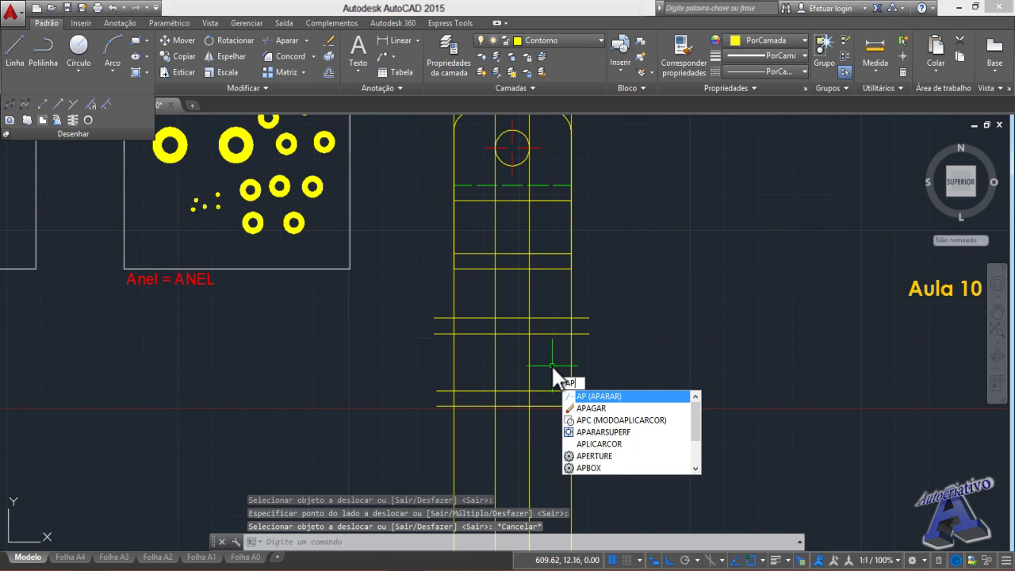
key(Return)
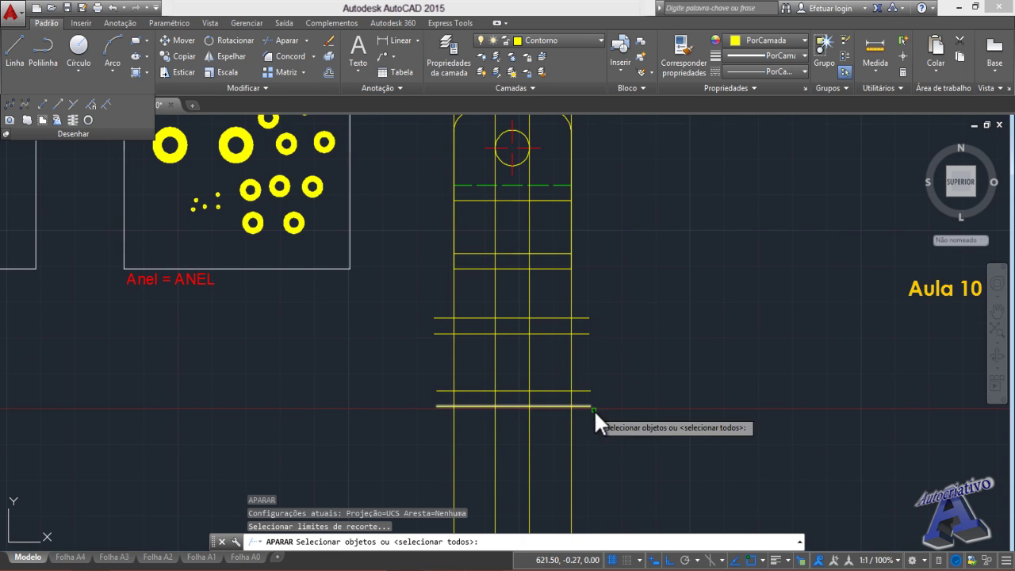
click(623, 433)
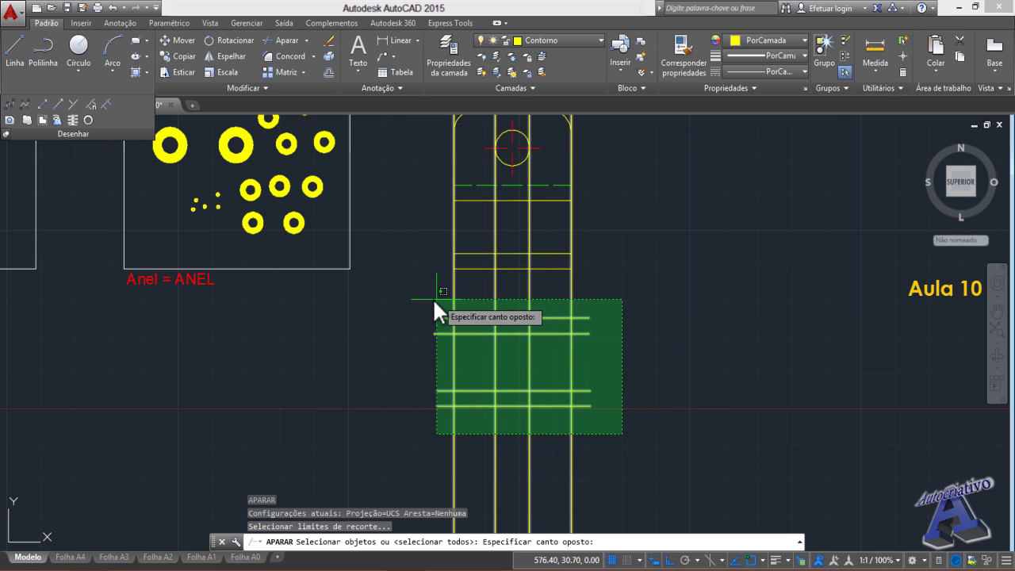
click(405, 298)
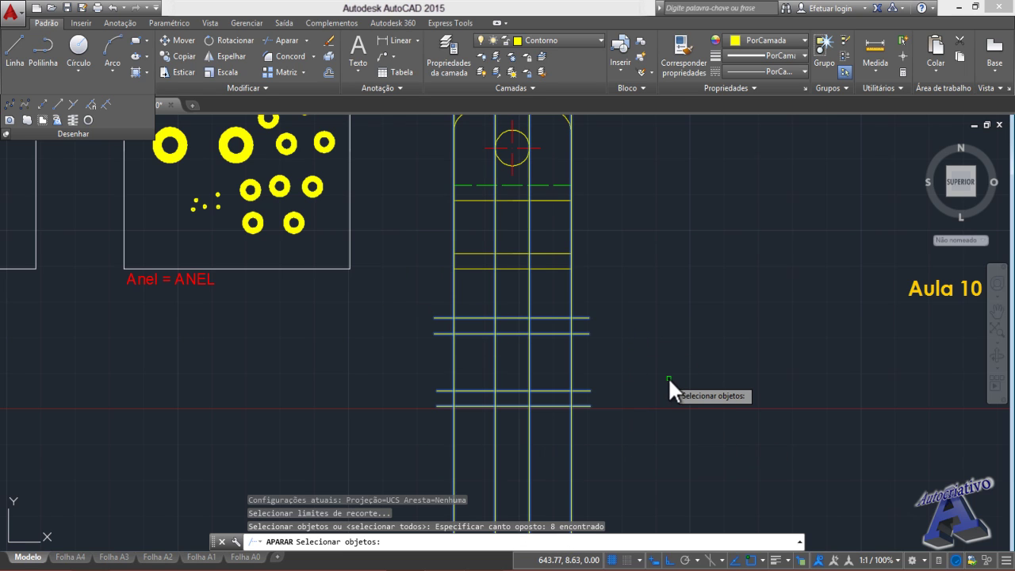
key(Return)
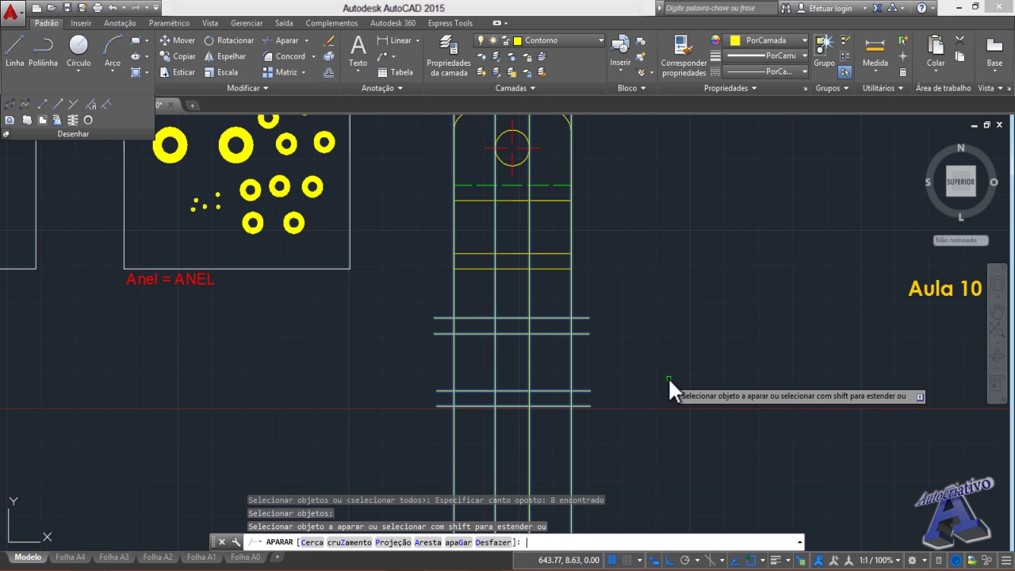
click(580, 415)
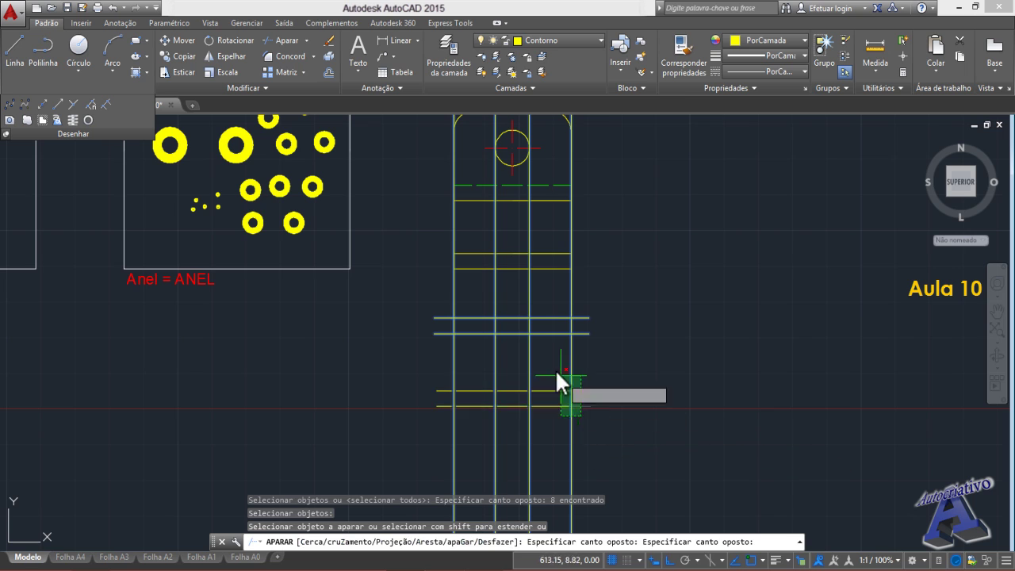
click(441, 303)
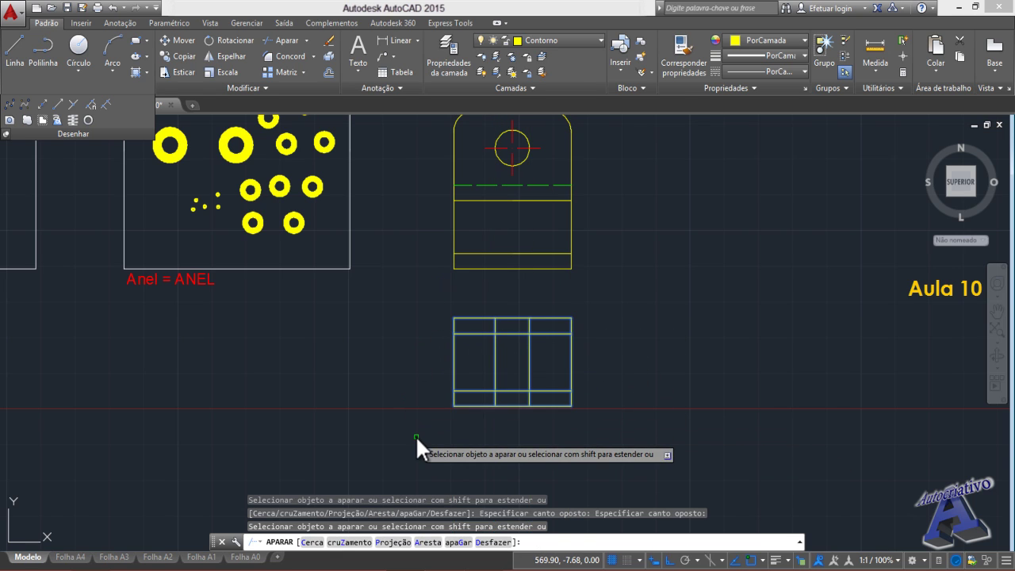
key(Escape)
- Examine how the rounded plate, the projected view below it and the small folded profile above the Anel frame correspond
scroll(423, 434, down, 4)
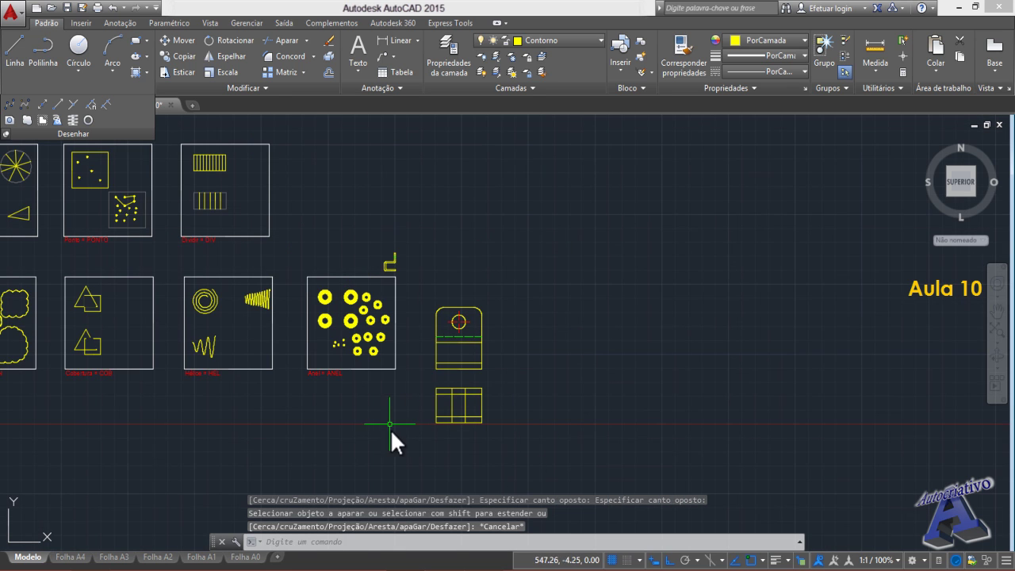
mouse_move(463, 371)
middle_down()
mouse_move(511, 341)
mouse_move(549, 386)
middle_up()
scroll(518, 357, up, 4)
scroll(527, 384, down, 2)
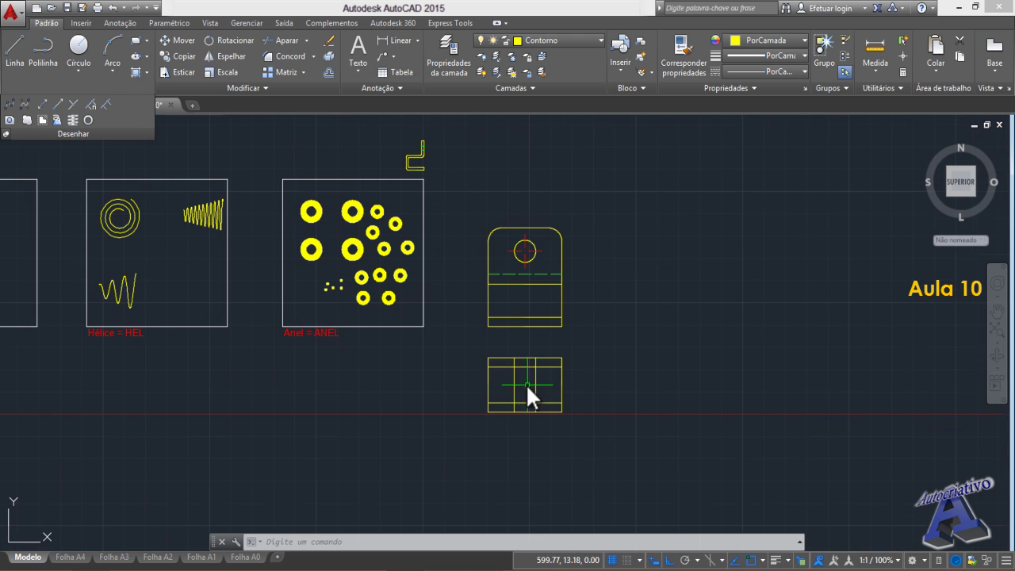
middle_drag(480, 358, 492, 442)
scroll(440, 253, up, 2)
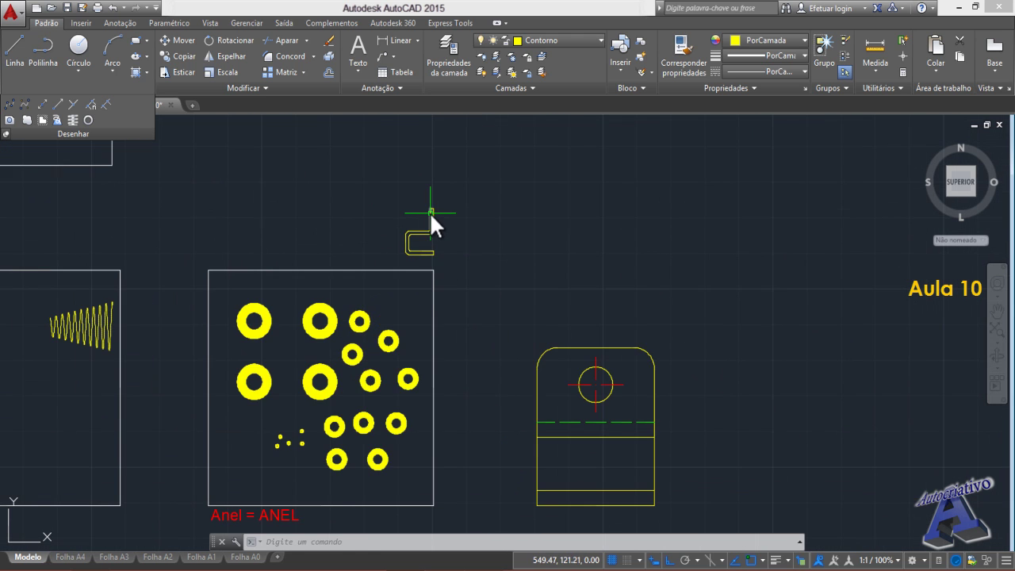
scroll(429, 212, up, 2)
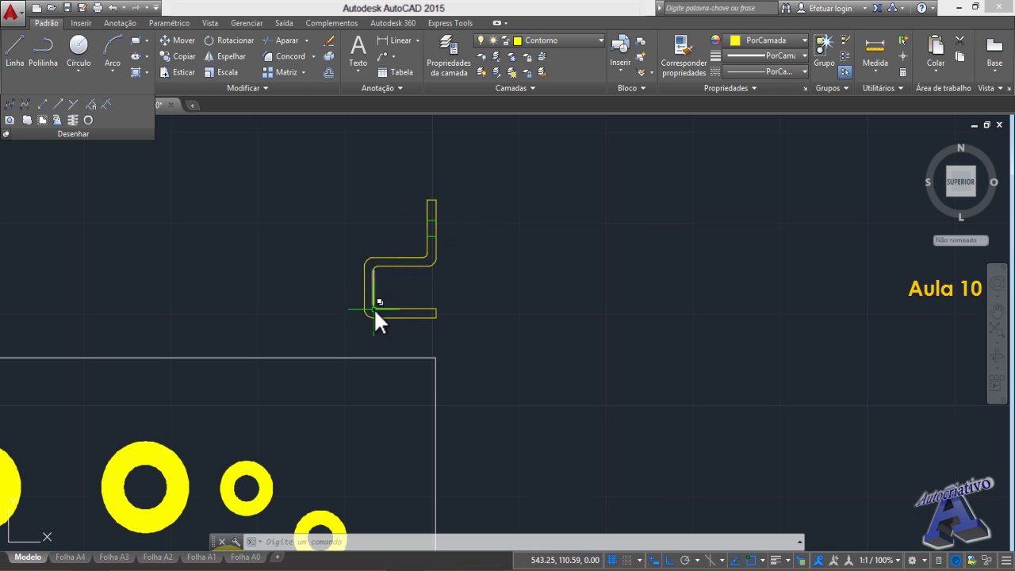
scroll(562, 393, down, 4)
middle_drag(568, 412, 521, 243)
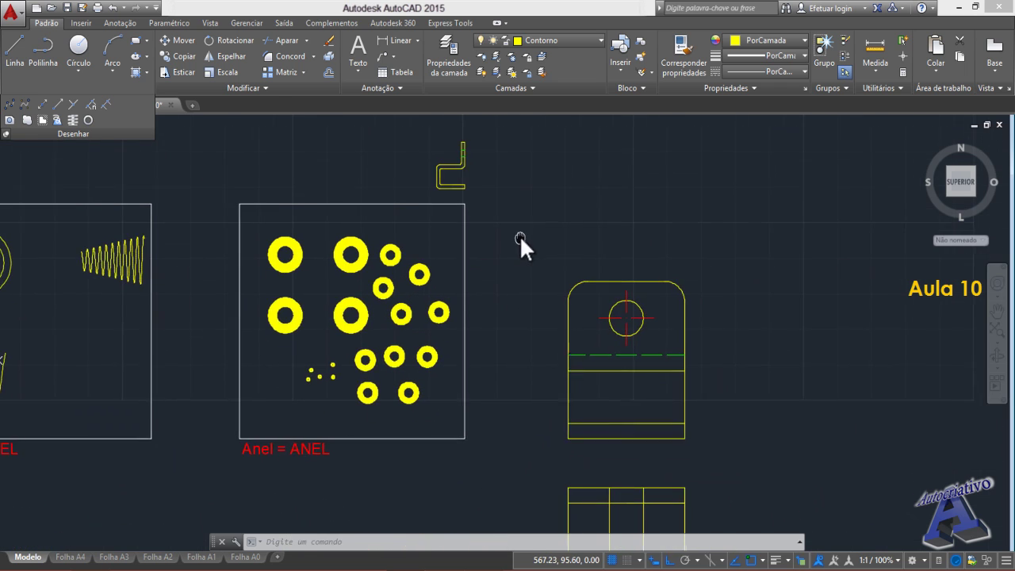
- Shorten the two inner vertical lines of the lower view so both end at its lower inner horizontal line
middle_drag(611, 449, 568, 287)
scroll(605, 415, up, 3)
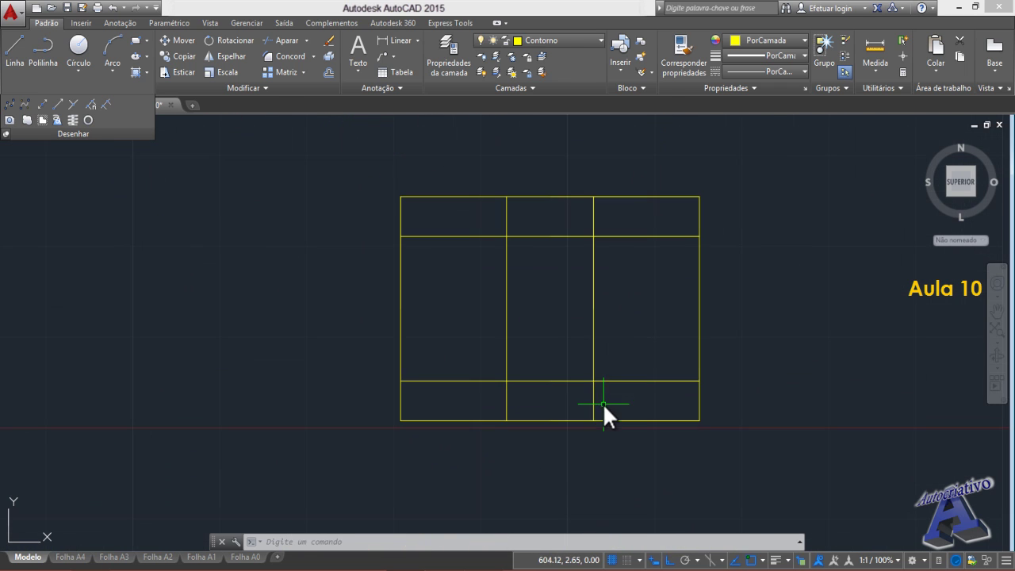
click(526, 341)
click(481, 310)
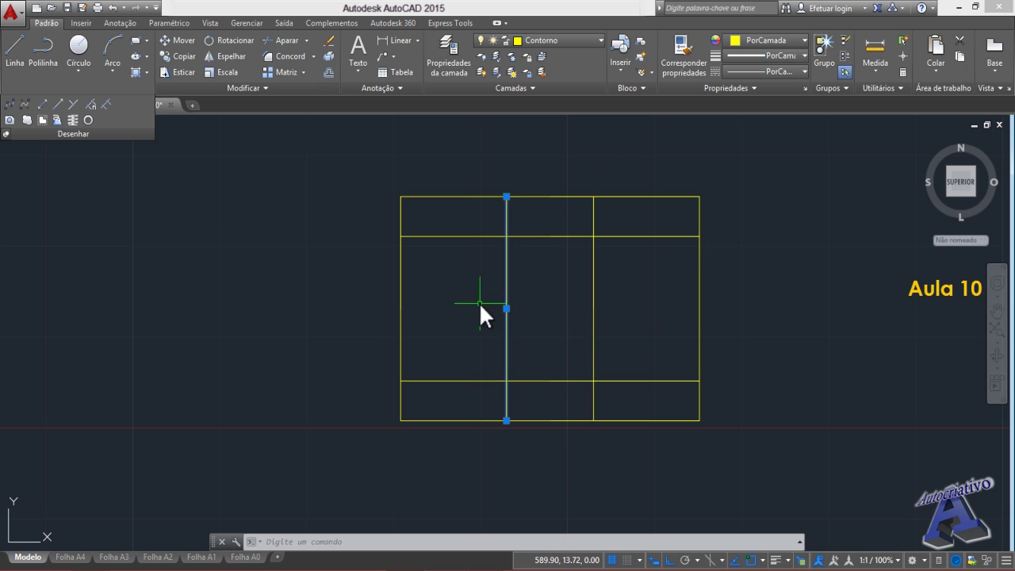
click(505, 196)
click(506, 380)
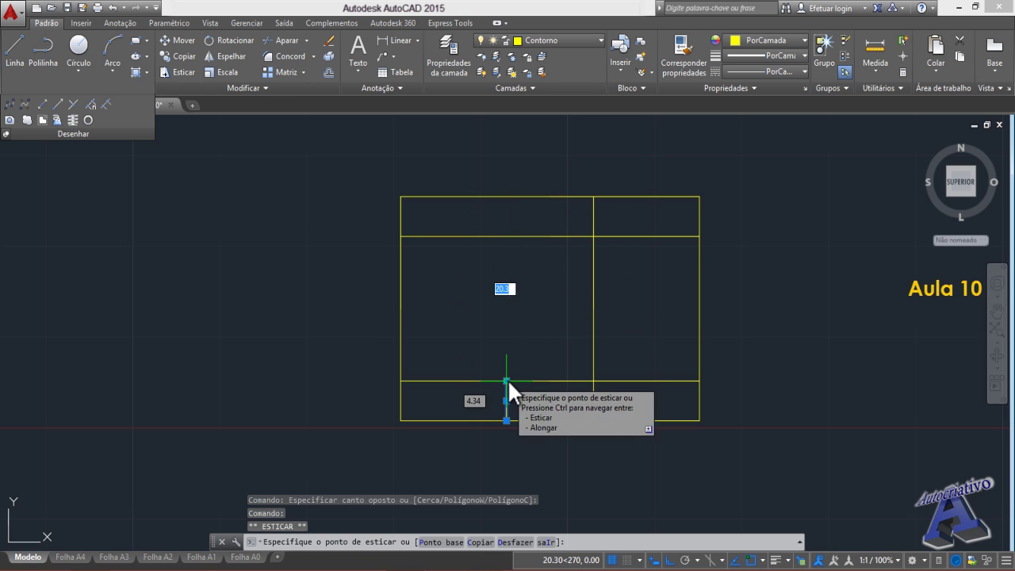
key(Escape)
click(601, 303)
click(584, 295)
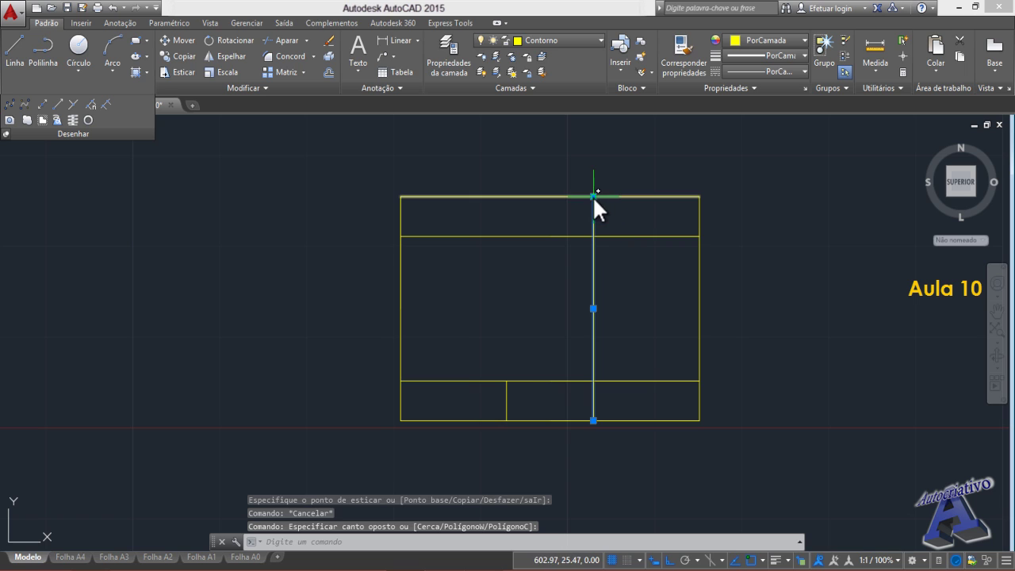
click(593, 197)
click(593, 380)
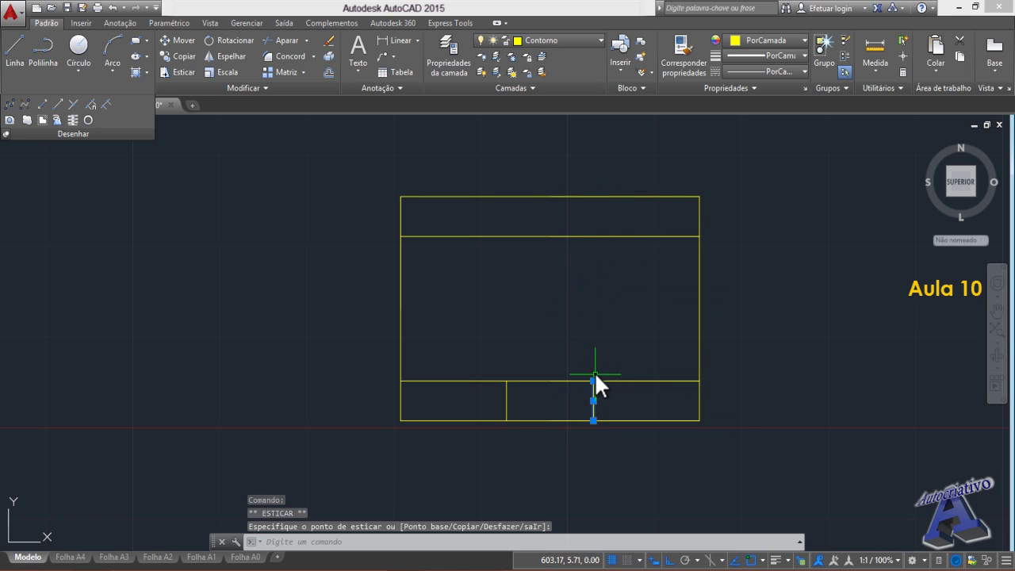
key(Escape)
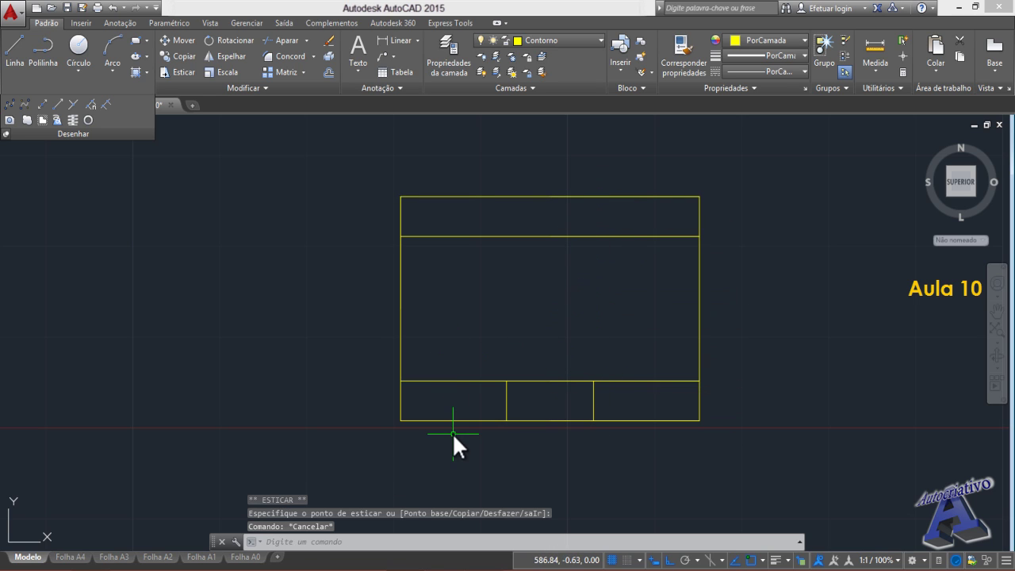
- Assign the lower inner horizontal line of the projected view to the Tracejada layer
click(447, 387)
click(440, 377)
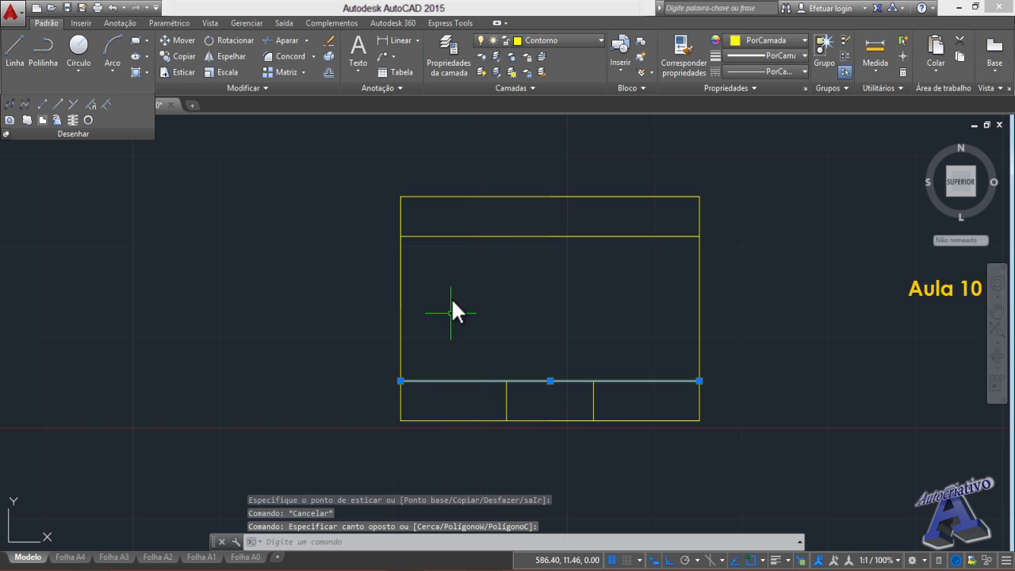
click(549, 42)
scroll(547, 277, down, 3)
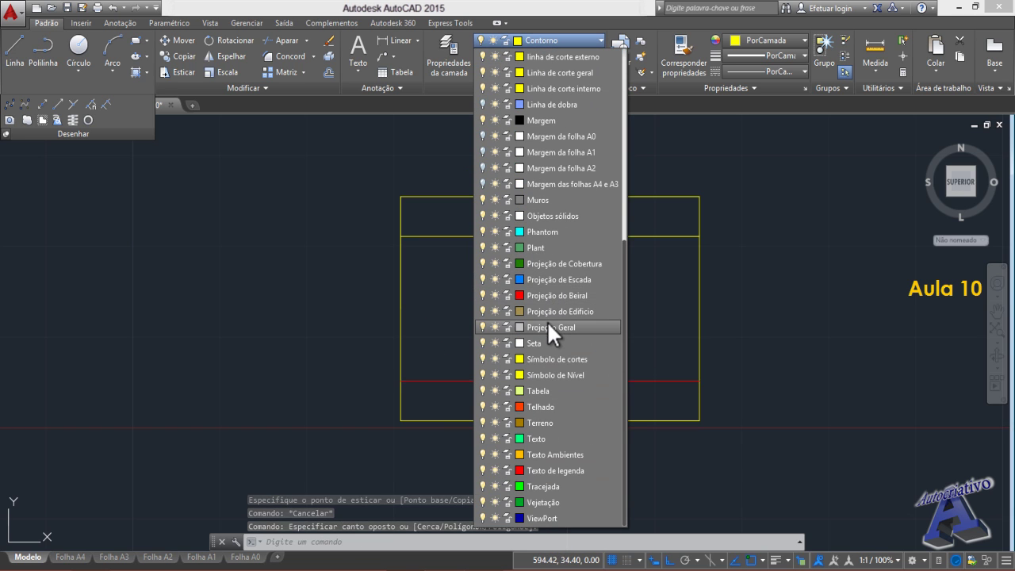
click(549, 485)
key(Escape)
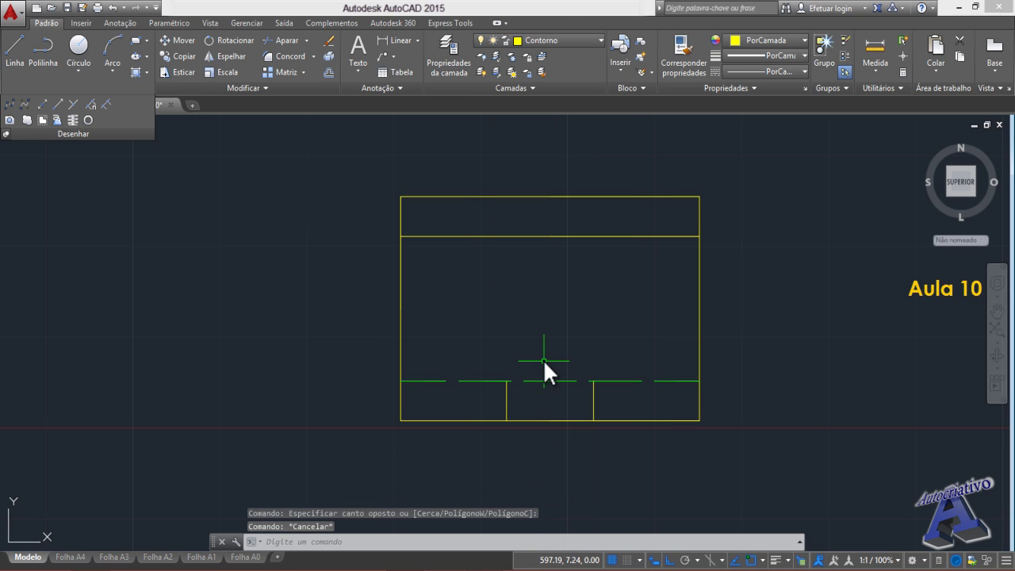
- Assign the upper inner horizontal line of the projected view to the Tracejada layer
mouse_move(543, 360)
middle_down()
mouse_move(536, 380)
mouse_move(523, 360)
middle_up()
click(530, 333)
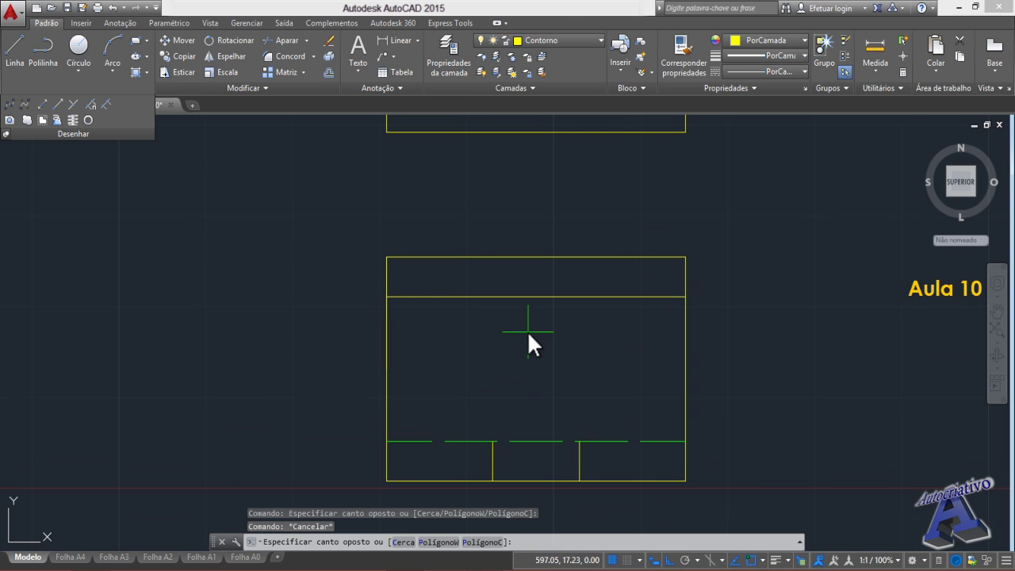
click(499, 292)
click(588, 42)
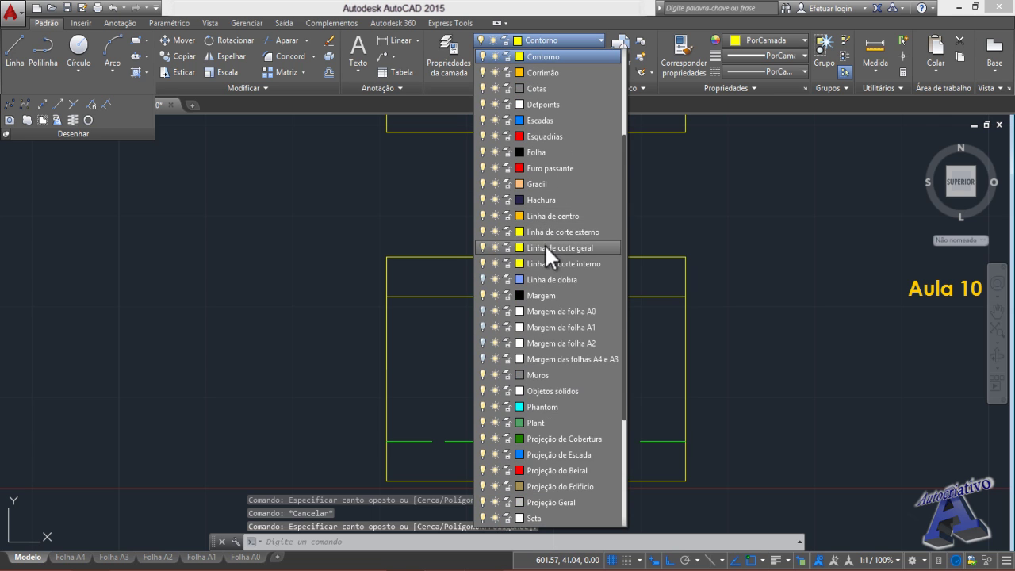
scroll(547, 269, down, 5)
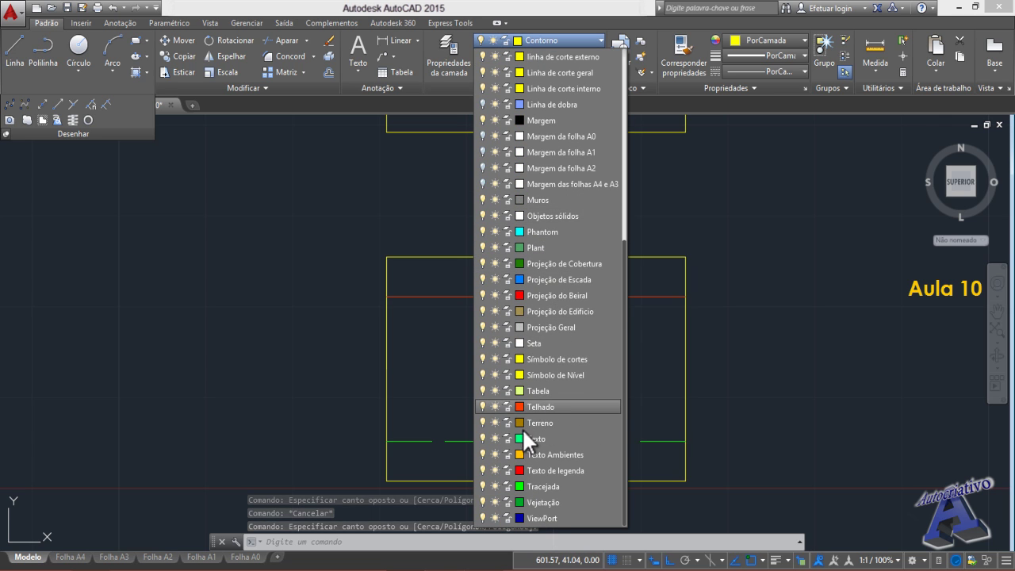
click(548, 485)
key(Escape)
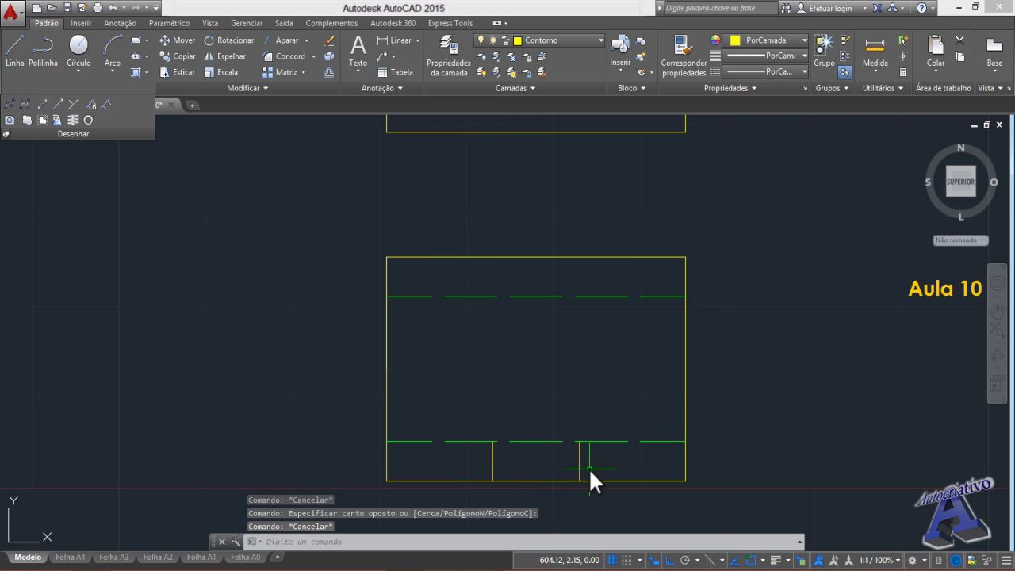
- Assign the two short vertical hole lines in the projected view to the Furo passante layer
click(588, 468)
click(486, 460)
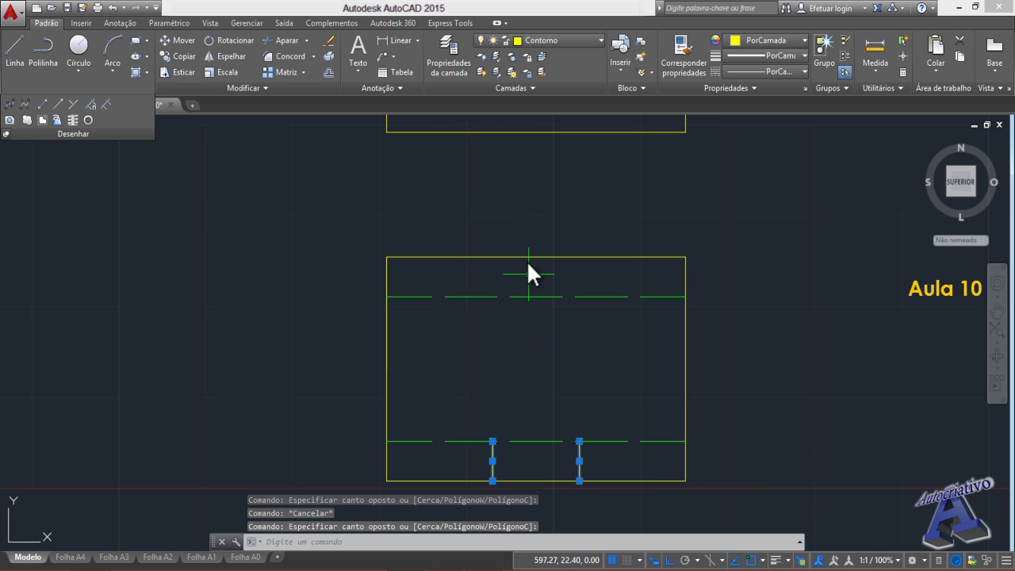
click(555, 40)
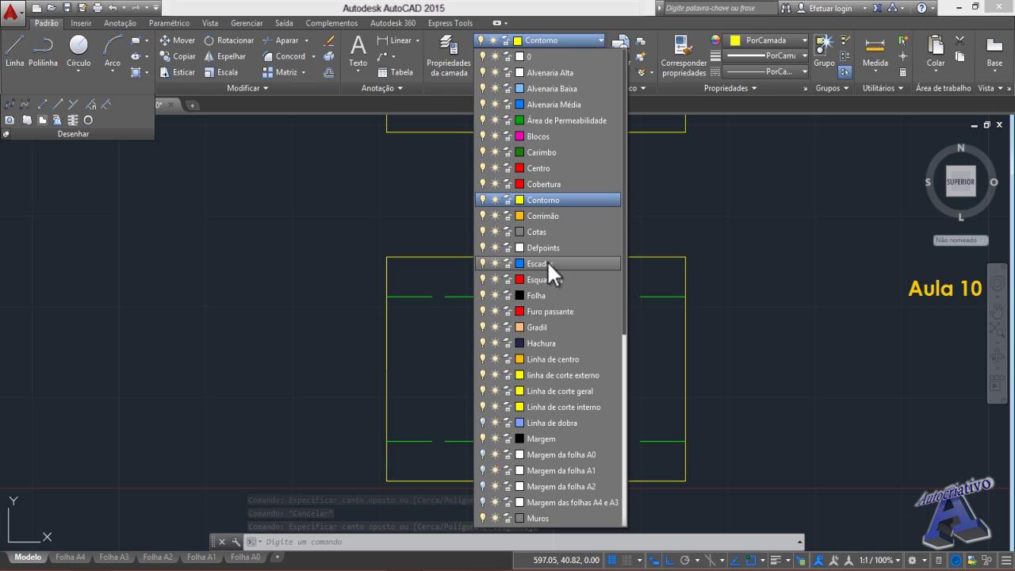
scroll(552, 300, down, 2)
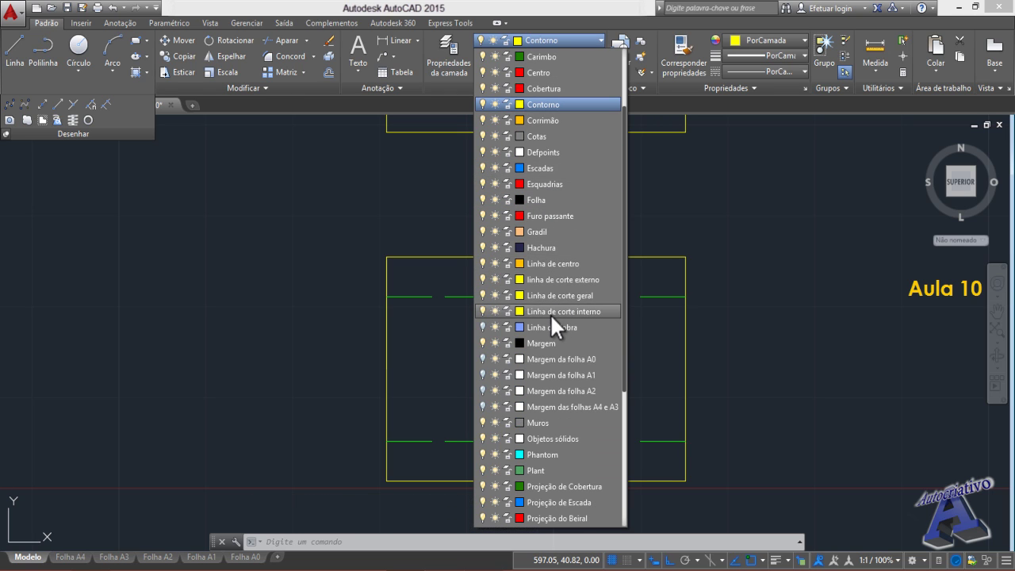
click(550, 215)
key(Escape)
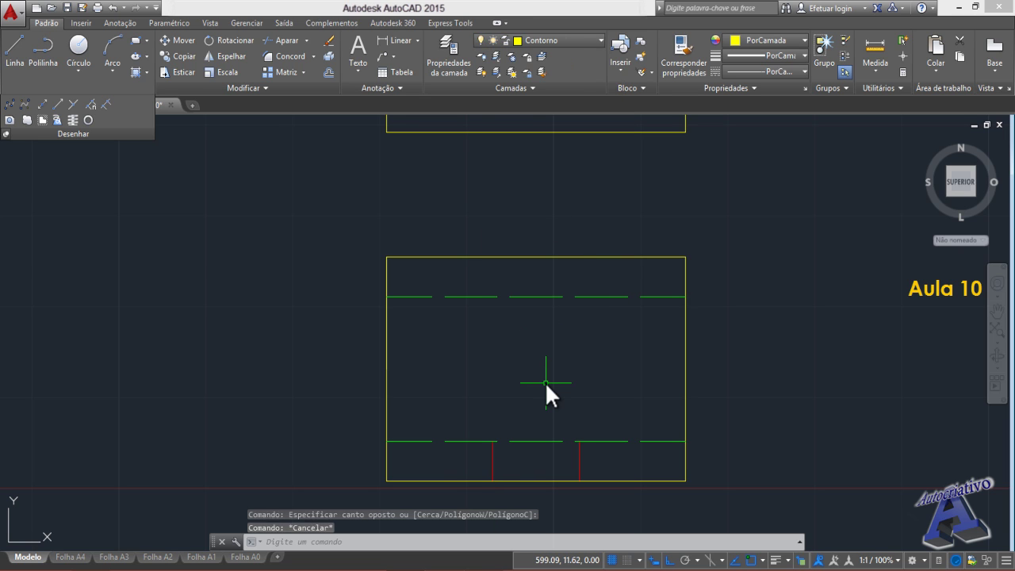
- Draw a construction line with LINHAINF at an angle of 315 through the rounded plate's lower-right corner
scroll(545, 383, down, 4)
middle_drag(545, 384, 566, 413)
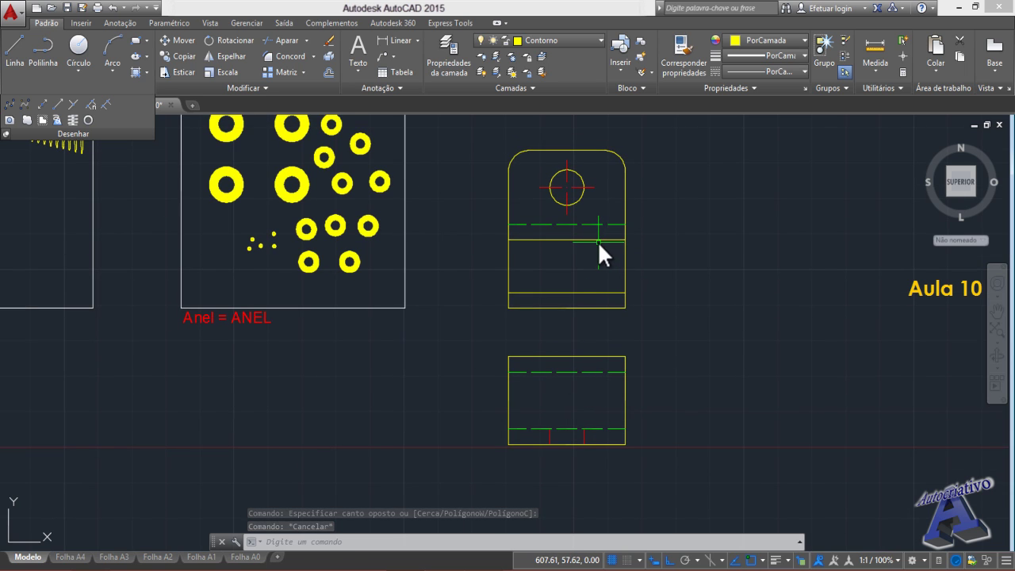
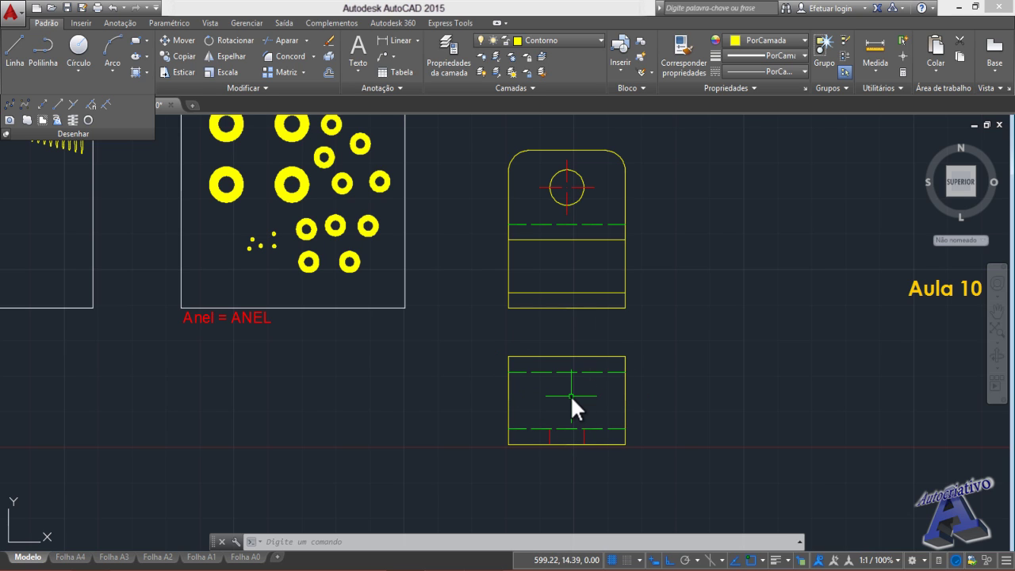
middle_drag(571, 396, 557, 399)
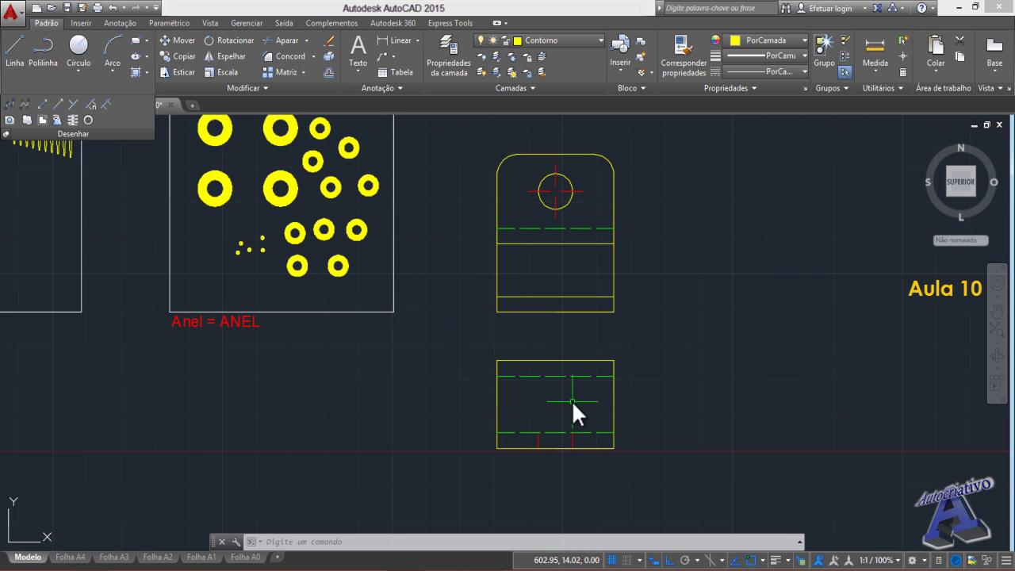
middle_drag(682, 304, 585, 319)
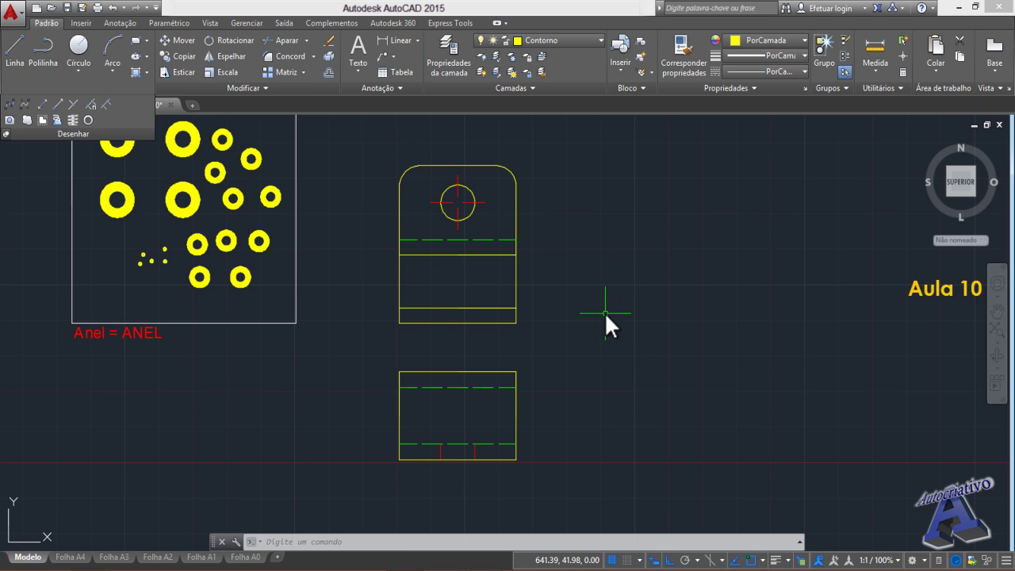
text(LINHA)
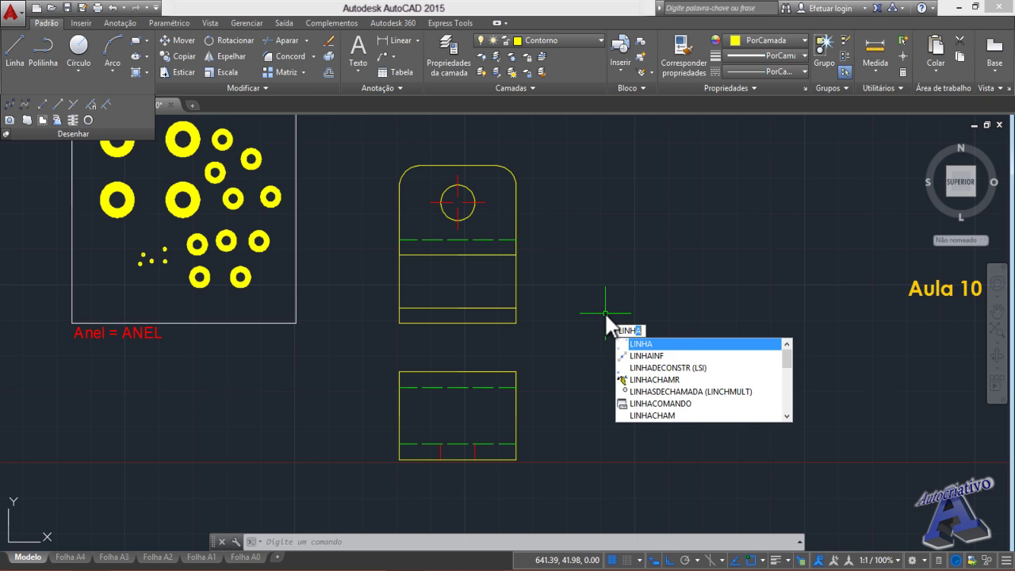
text(INF)
key(Return)
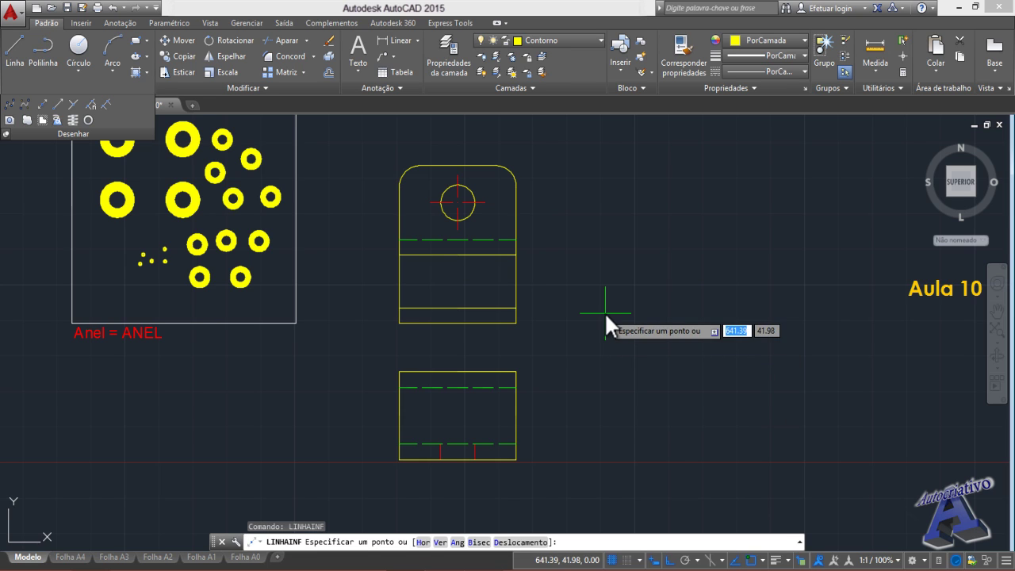
click(458, 542)
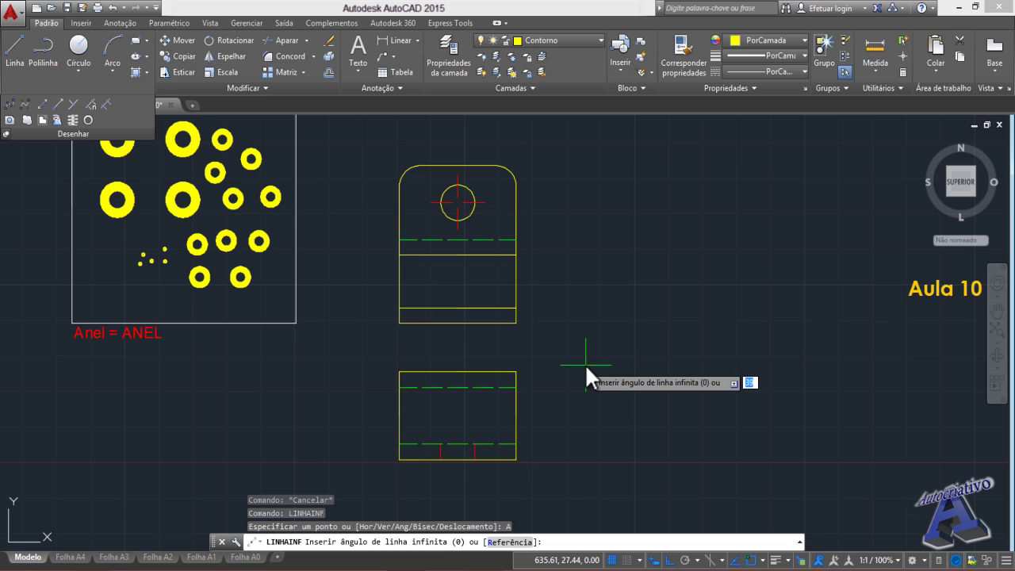
text(5)
key(Return)
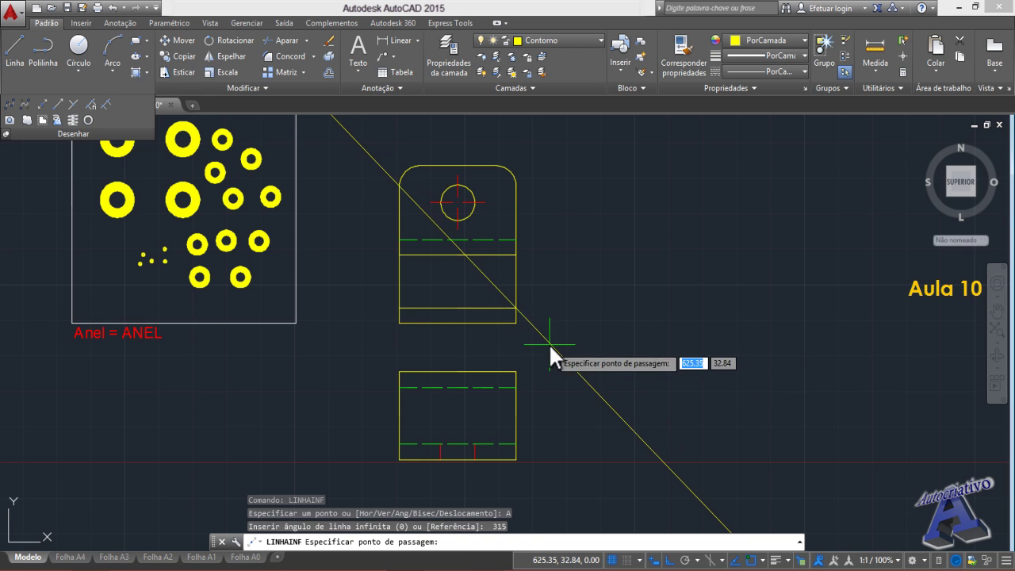
click(517, 324)
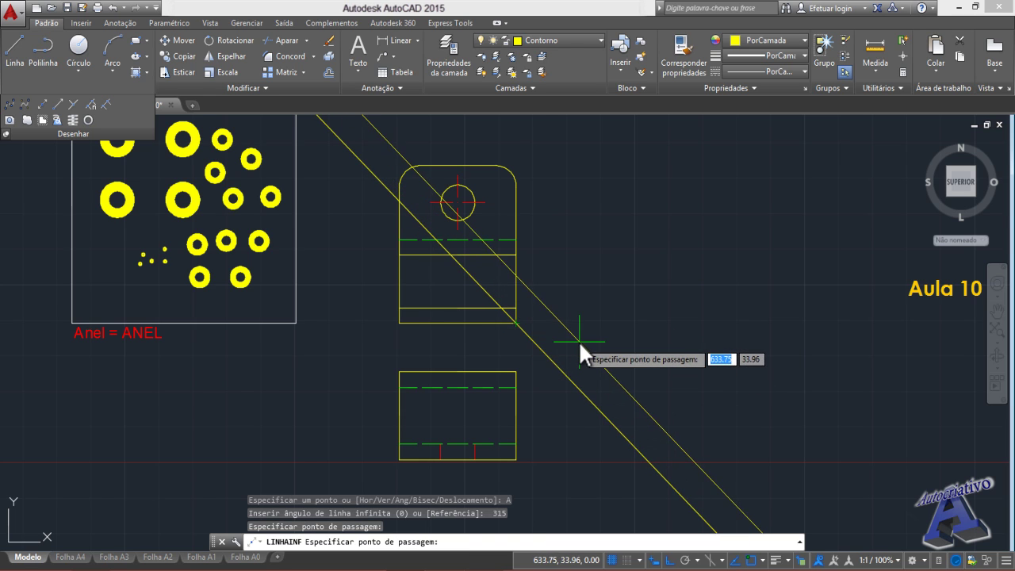
key(Escape)
- Draw horizontal construction lines with LINHAINF through the four horizontal lines of the projected lower view
text(LINHA)
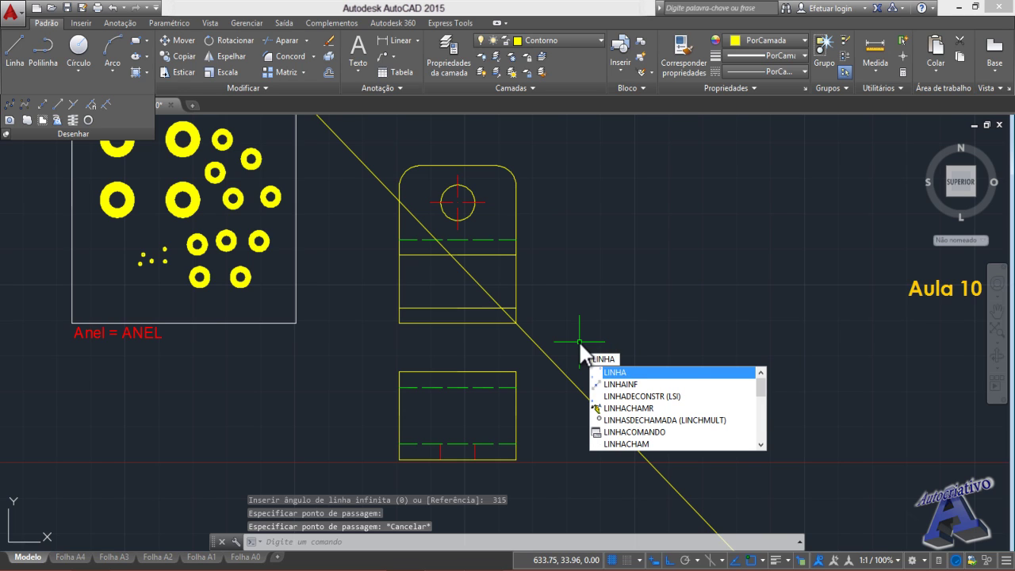
click(622, 384)
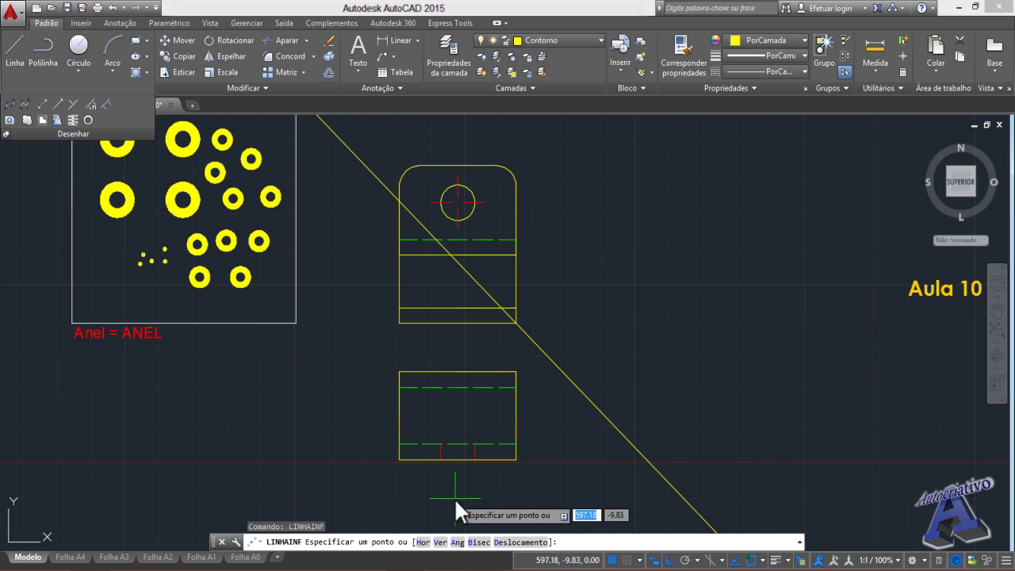
click(428, 543)
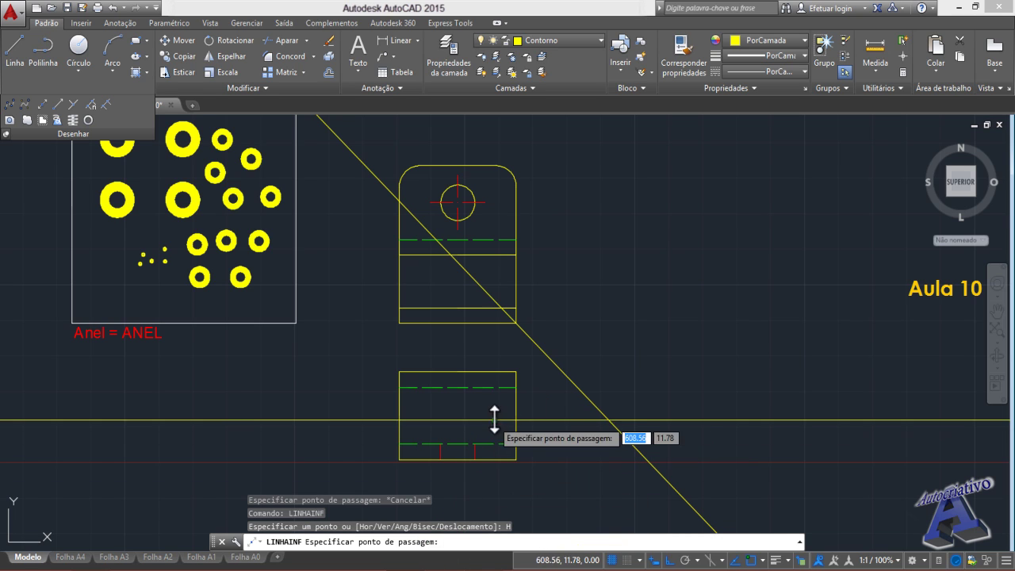
click(512, 372)
click(512, 388)
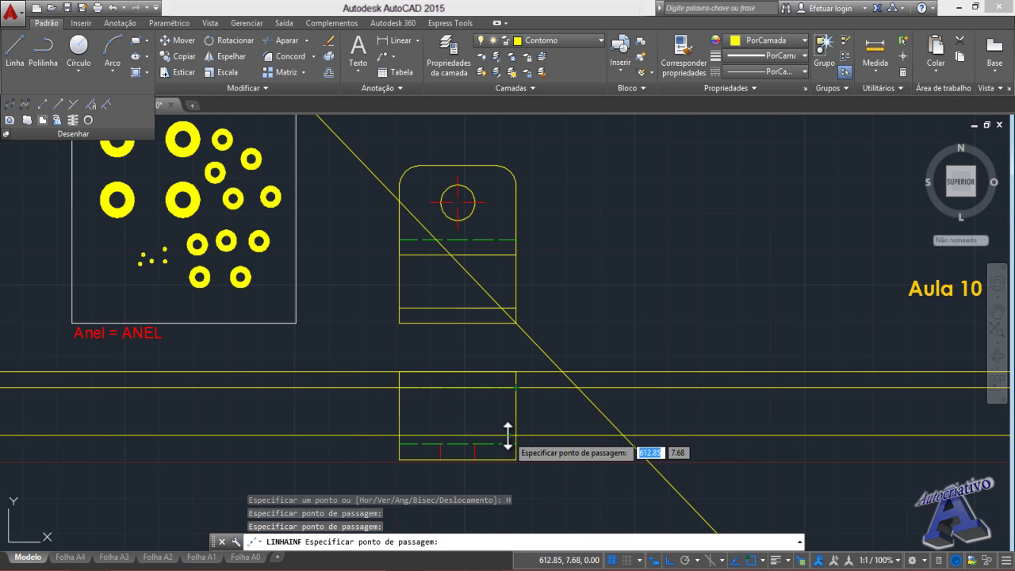
click(514, 444)
click(515, 459)
key(Escape)
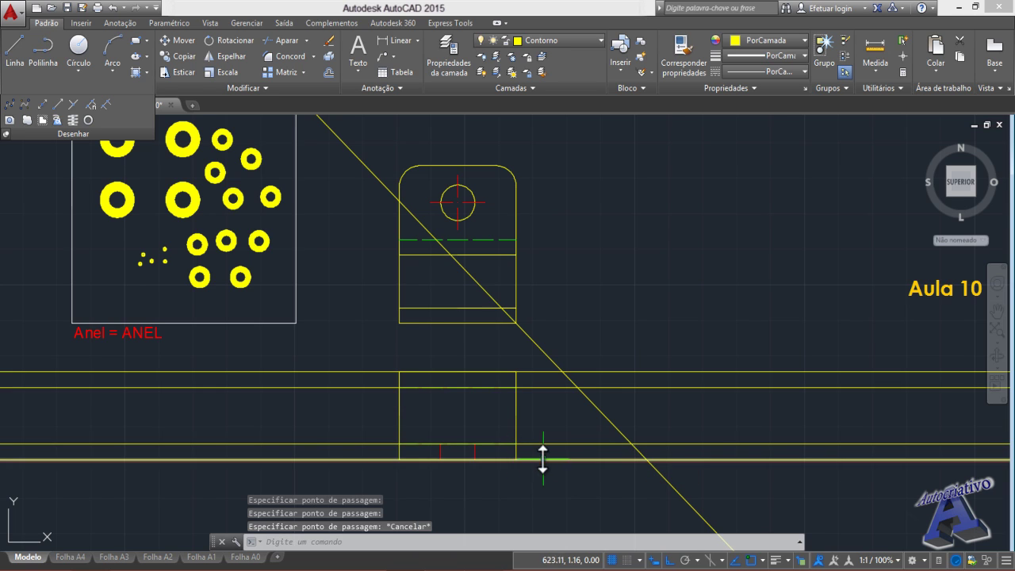
- Draw vertical construction lines with LINHAINF through the four intersections of the diagonal line with the lower view's horizontal construction lines
text(LI)
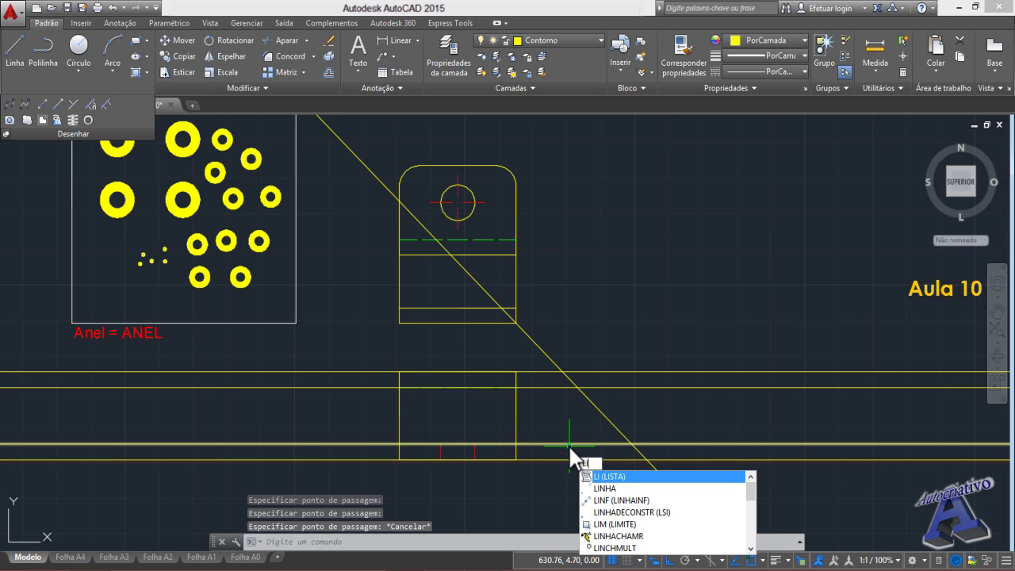
text(NHAINF)
key(Return)
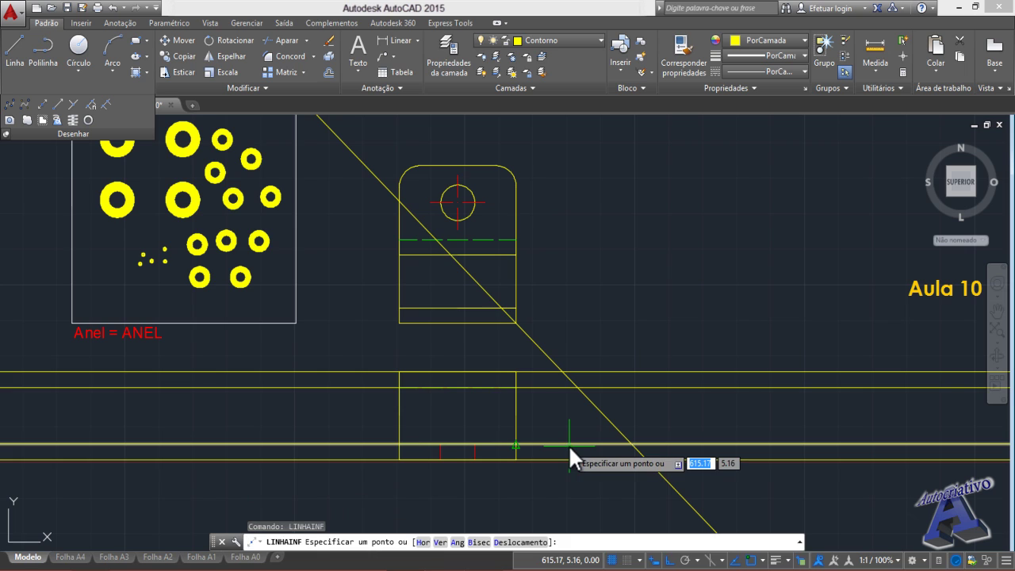
click(440, 542)
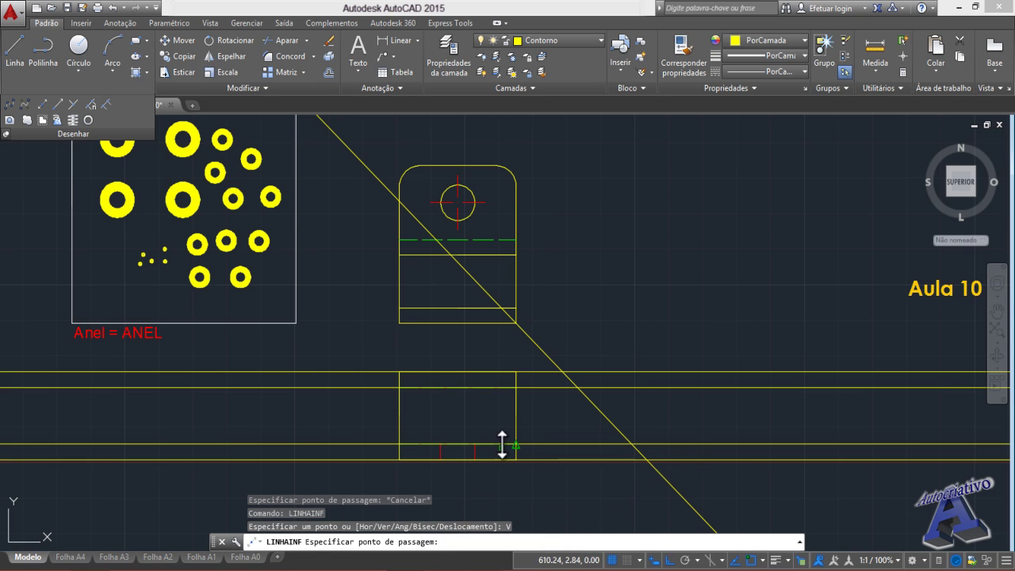
click(563, 371)
click(577, 387)
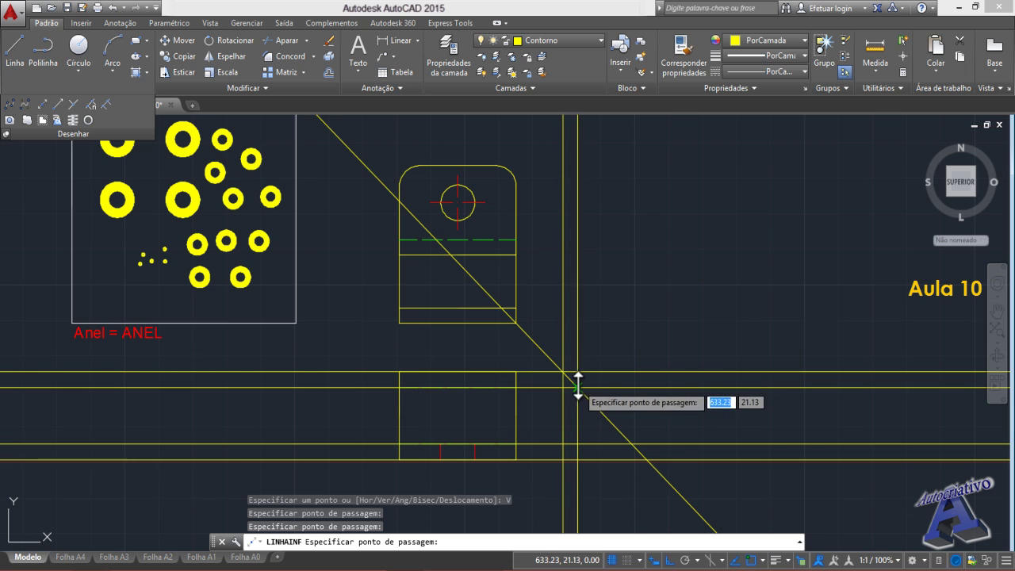
click(632, 442)
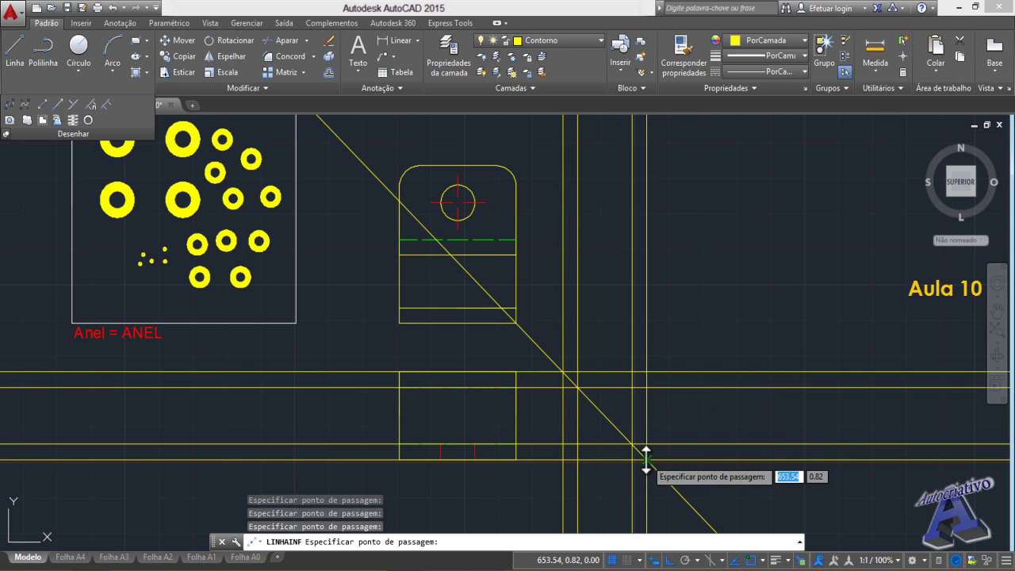
click(647, 458)
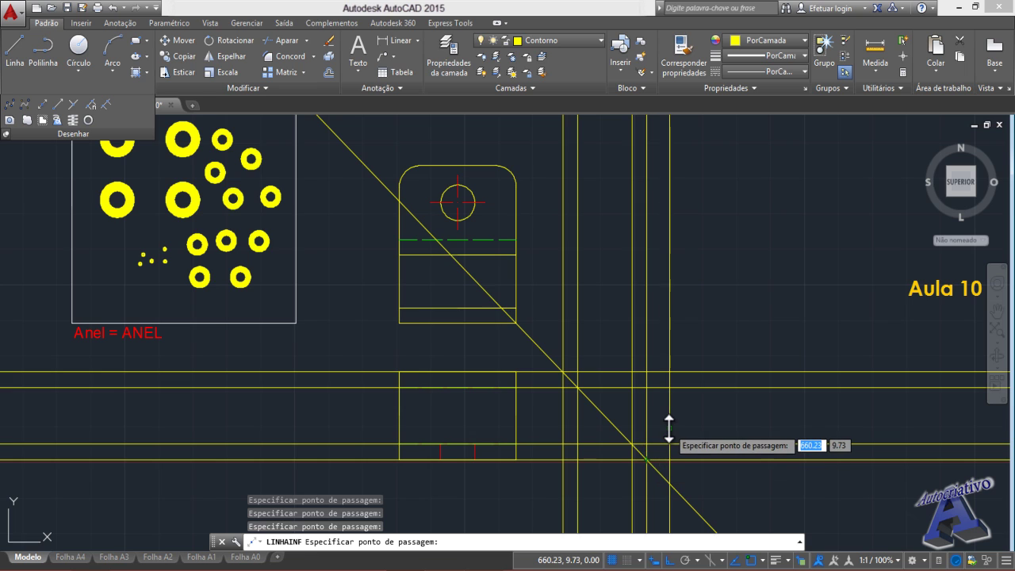
key(Escape)
- Draw horizontal construction lines with LINHAINF through the rounded plate's top and bottom edges, the circle's top and bottom, the dashed line and both inner lines
middle_drag(703, 344, 714, 394)
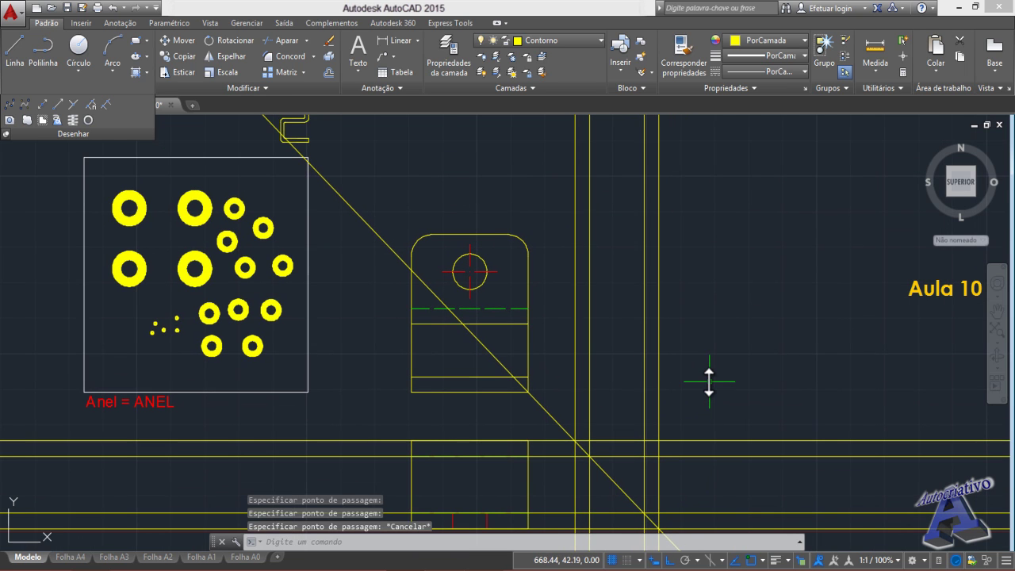
key(Return)
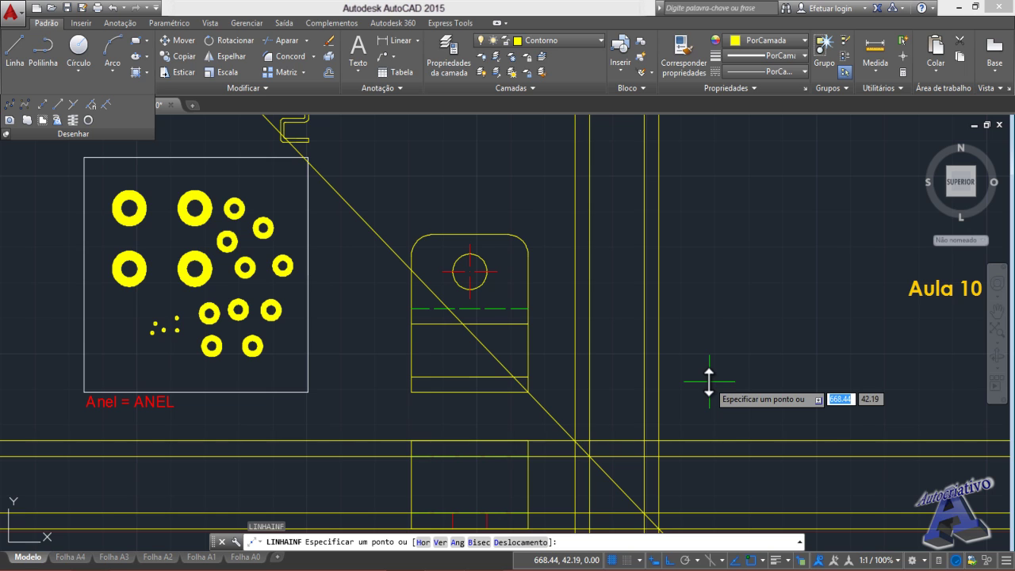
click(423, 542)
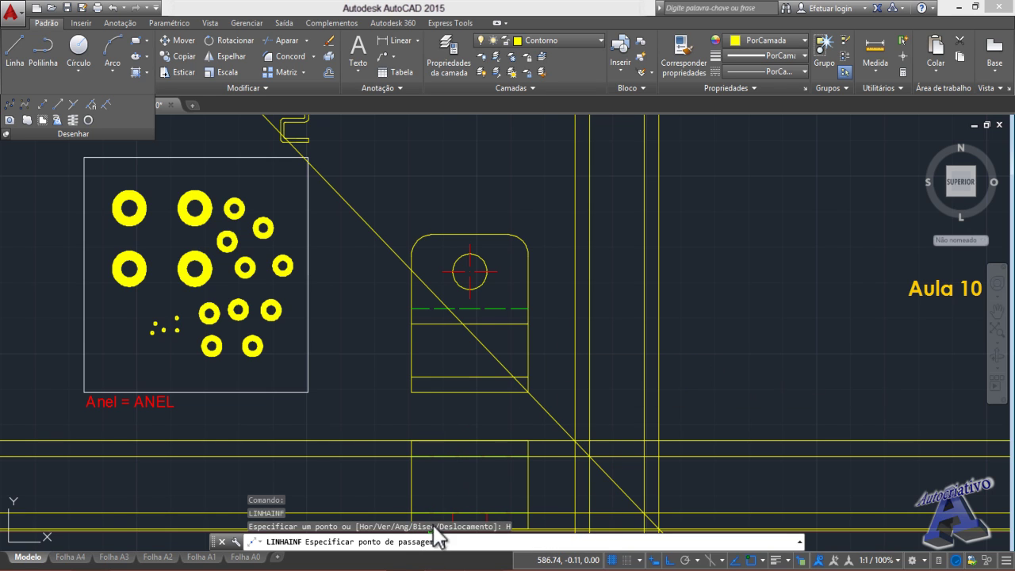
click(509, 235)
click(468, 253)
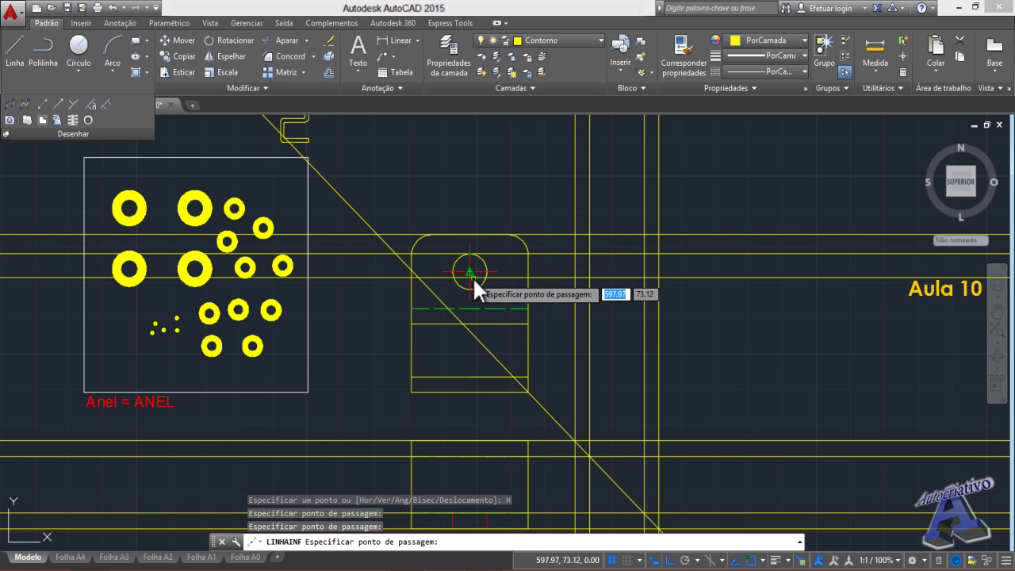
click(471, 287)
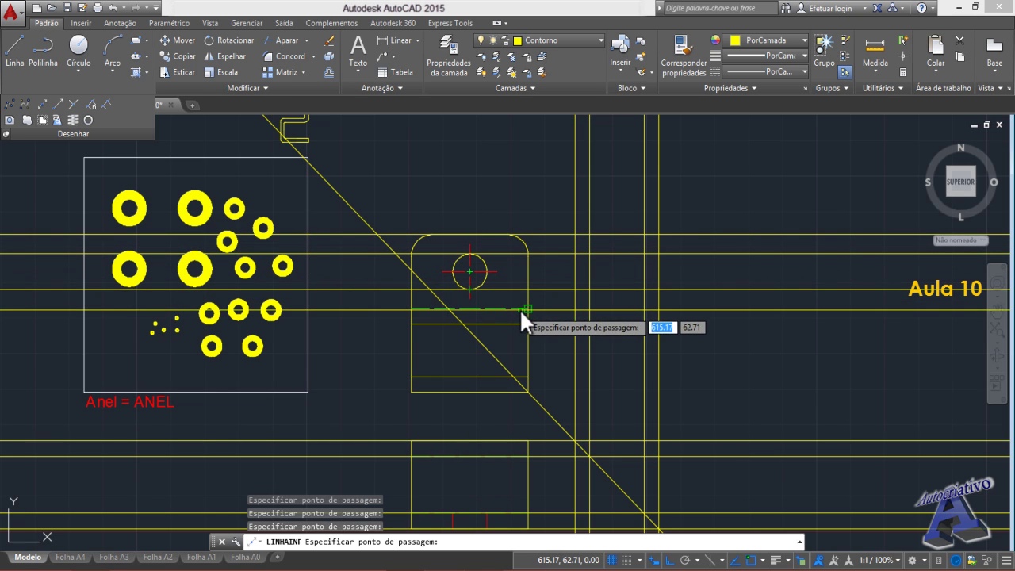
click(526, 308)
click(526, 323)
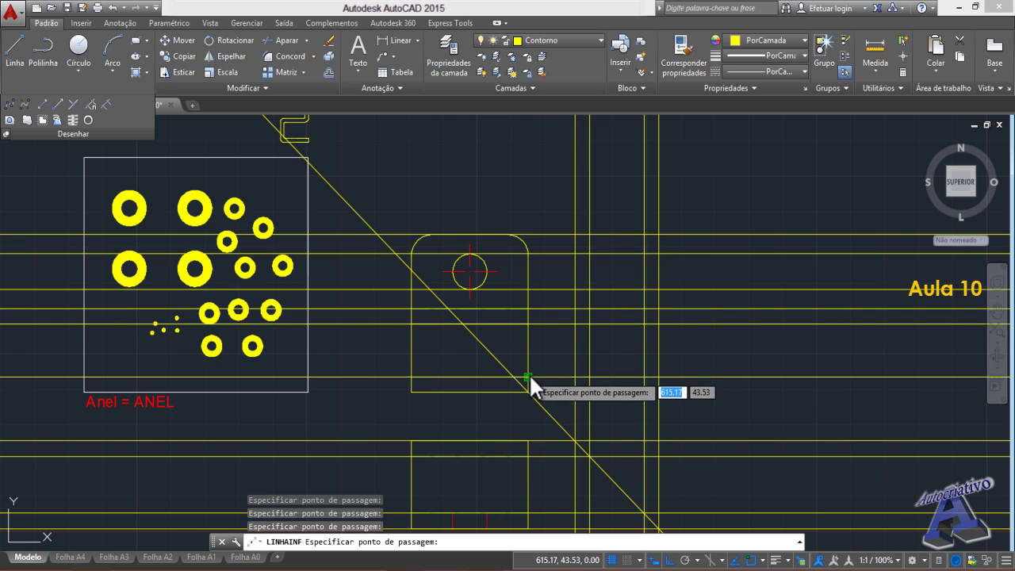
click(528, 377)
click(528, 388)
key(Escape)
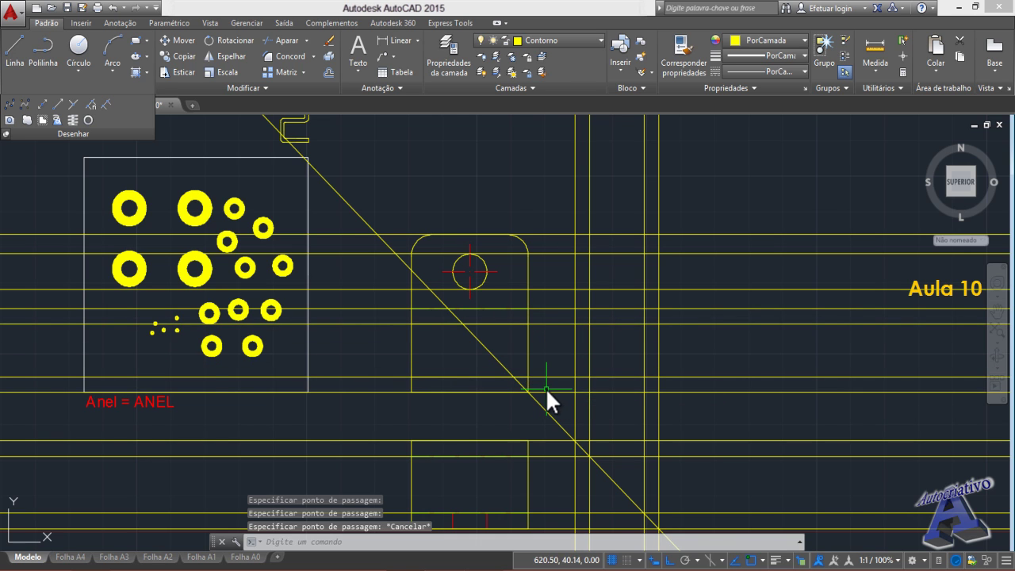
- Trim the vertical and upper horizontal construction lines with APARAR, using each other as limits, to leave only the side-view grid beside the rounded plate
scroll(546, 389, down, 2)
middle_drag(546, 389, 531, 356)
scroll(497, 335, down, 1)
scroll(548, 306, up, 3)
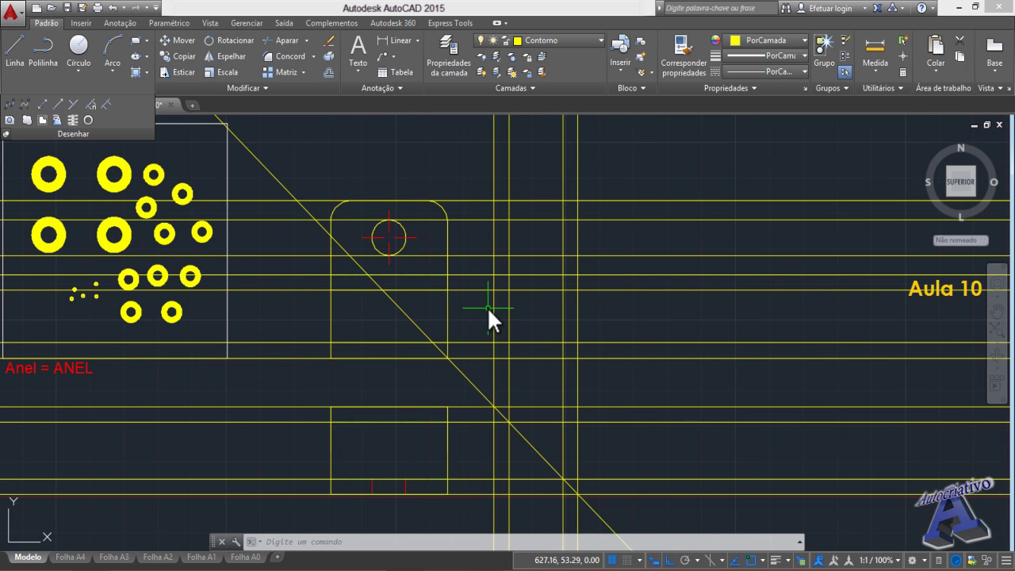
text(ap)
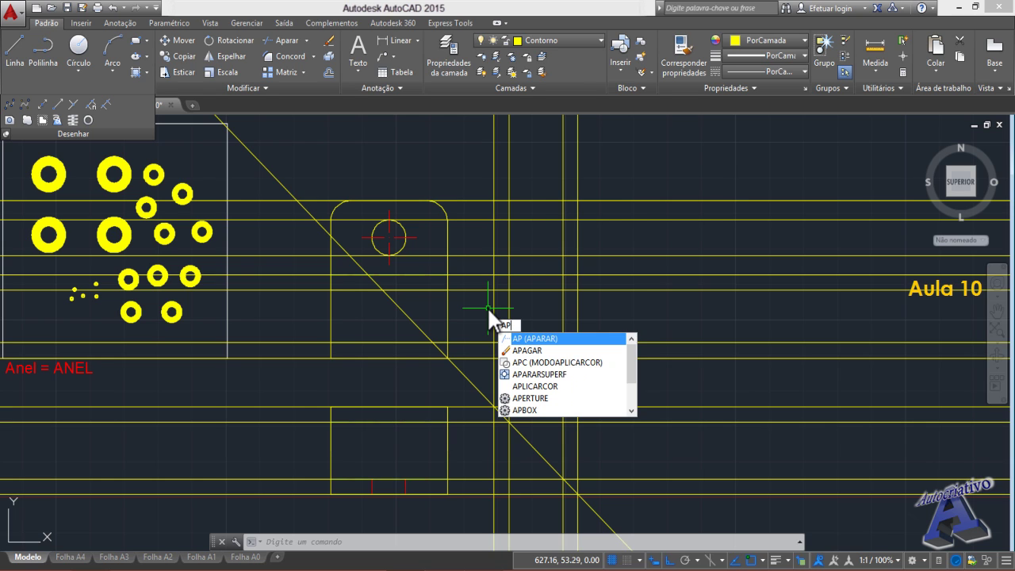
key(Return)
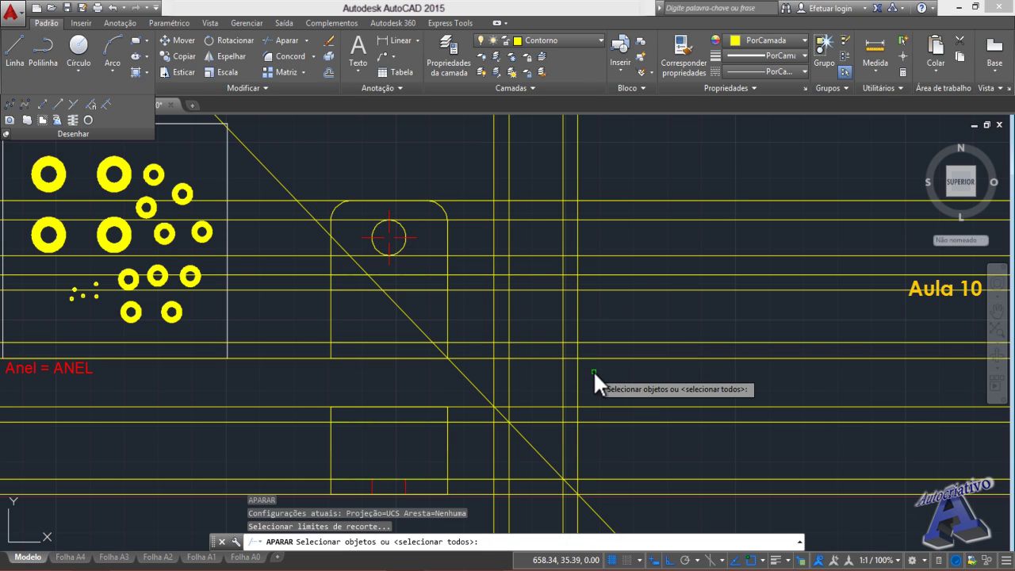
click(594, 371)
click(482, 188)
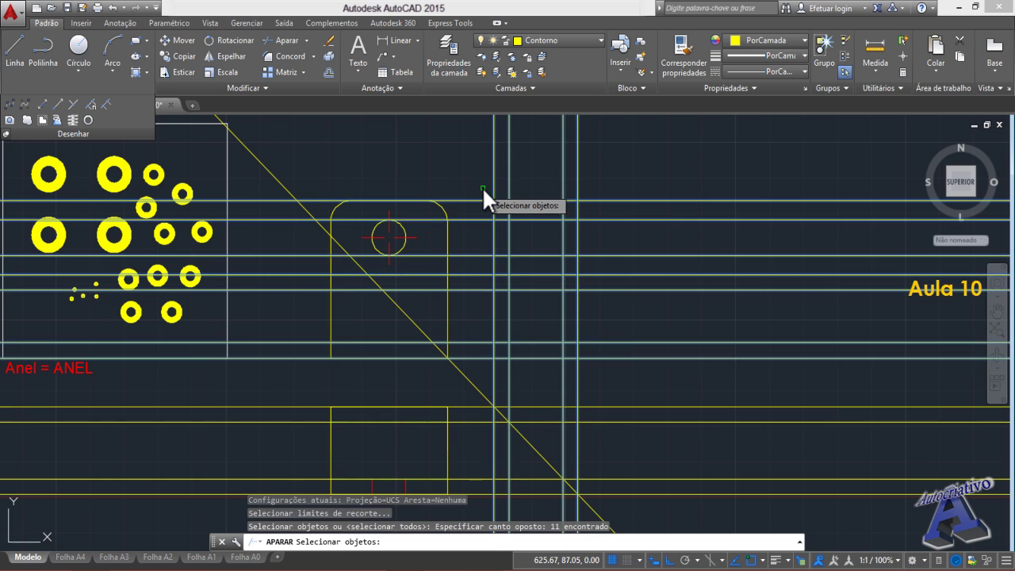
key(Return)
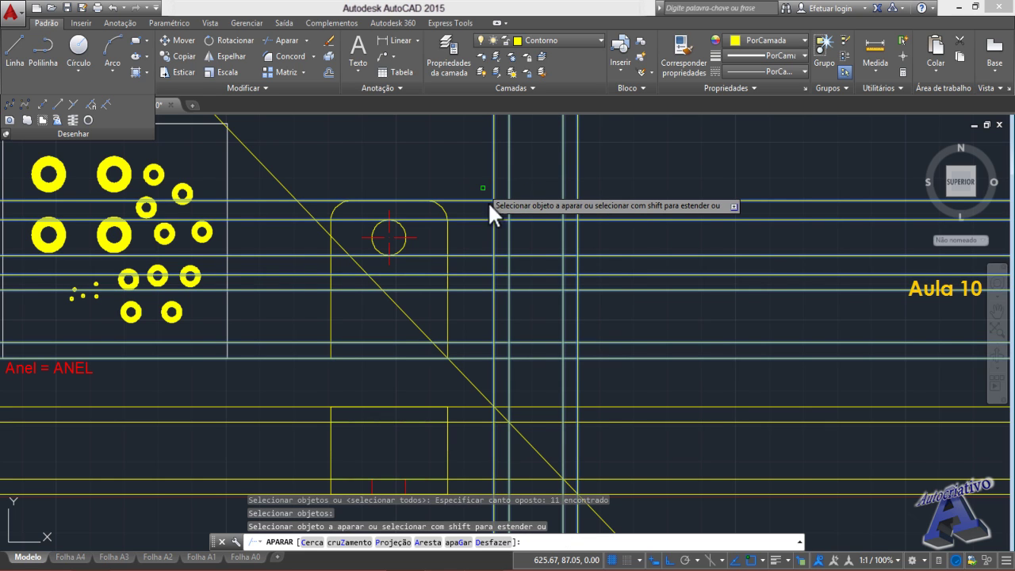
click(599, 375)
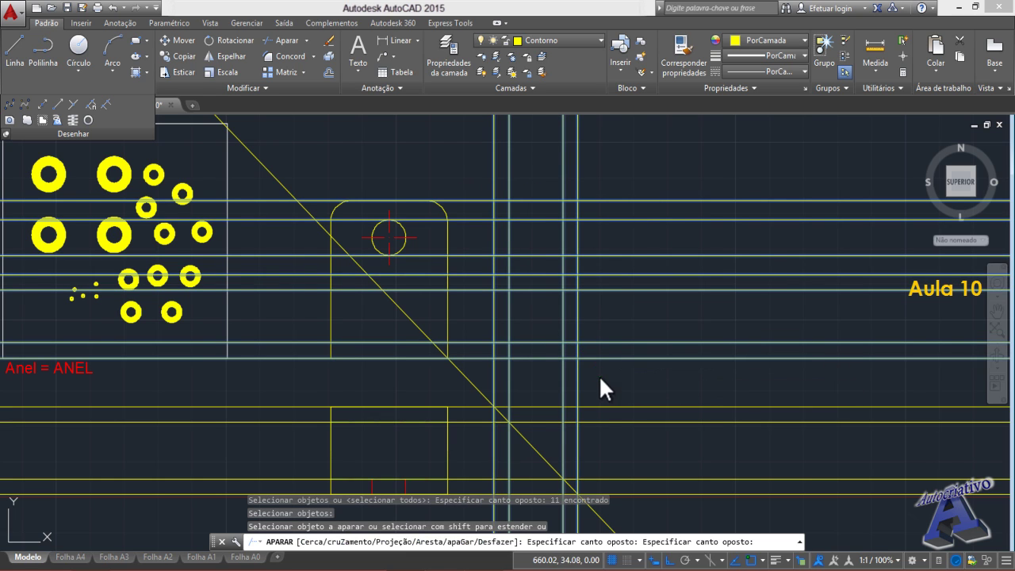
click(475, 177)
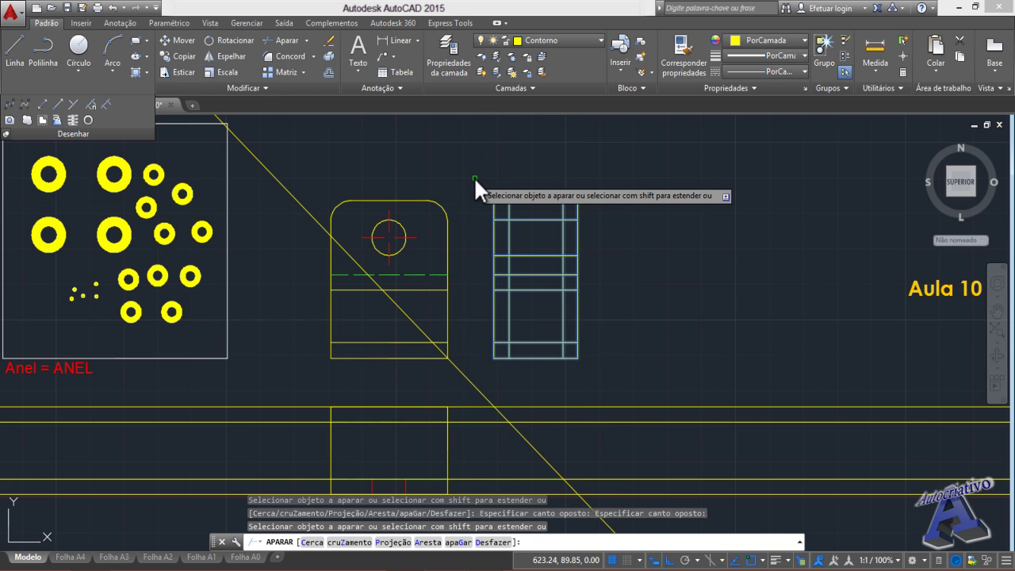
key(Escape)
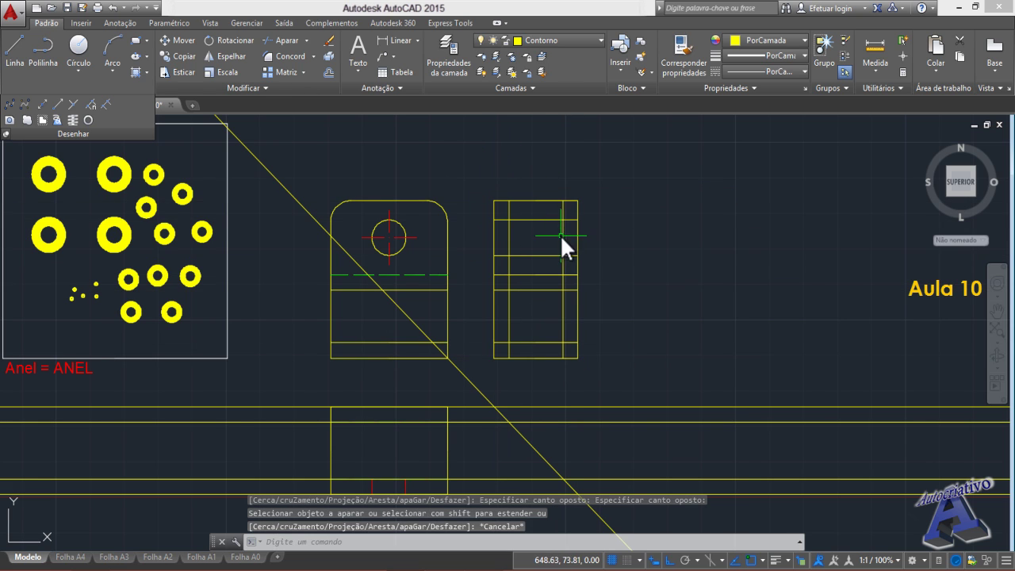
- Delete the diagonal construction line and the four horizontal construction lines running through the lower view
scroll(551, 294, down, 2)
middle_drag(539, 325, 563, 266)
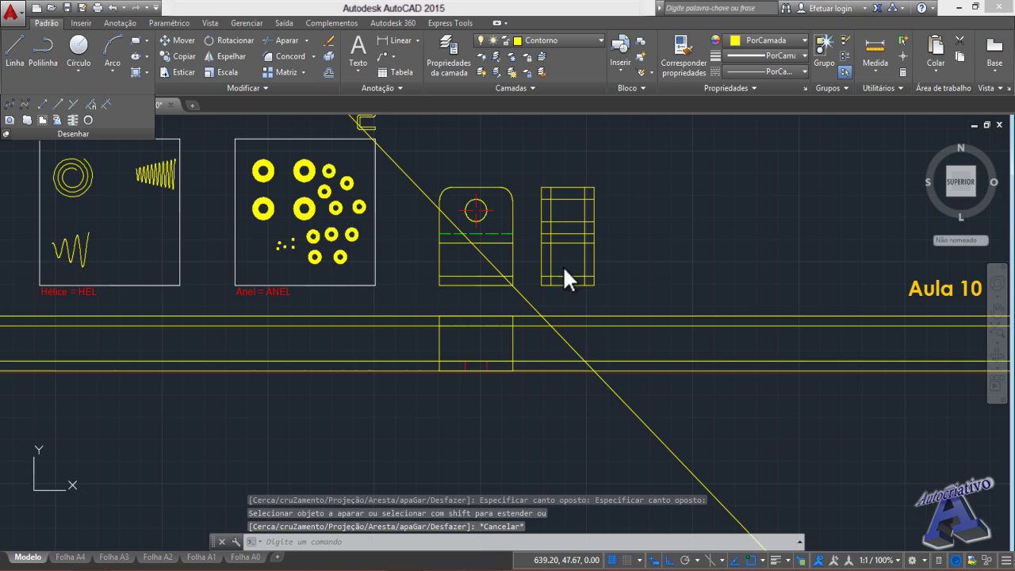
click(606, 427)
click(557, 311)
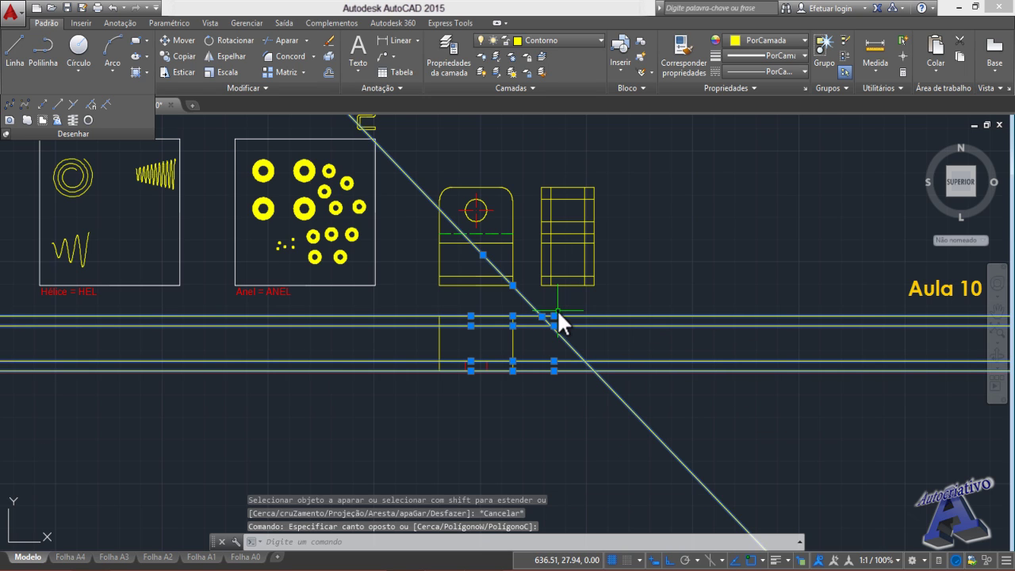
key(Delete)
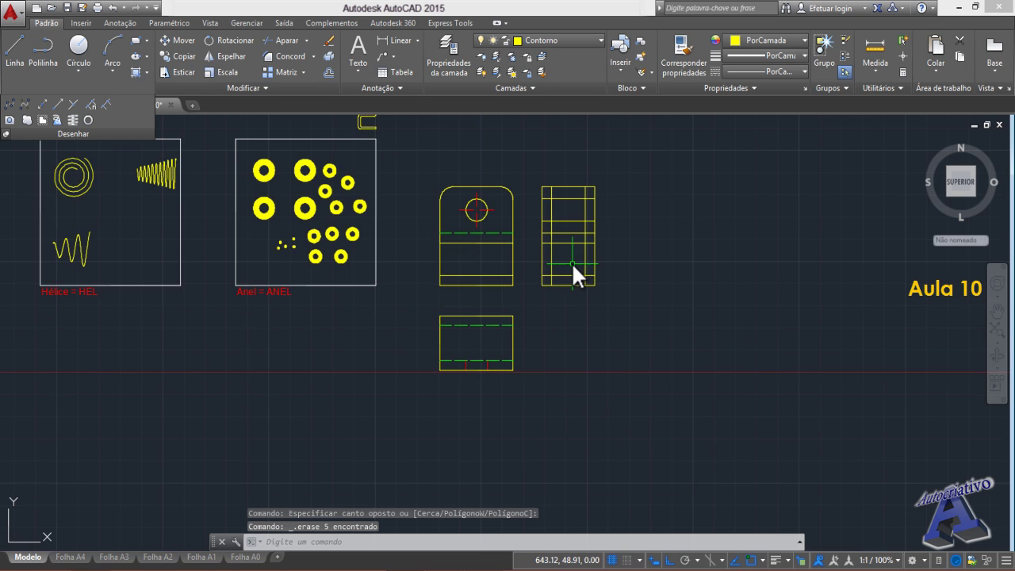
- Shorten the side view's two horizontal hole lines by stretching their left ends to the inner right vertical line
scroll(572, 263, up, 4)
middle_drag(572, 263, 616, 390)
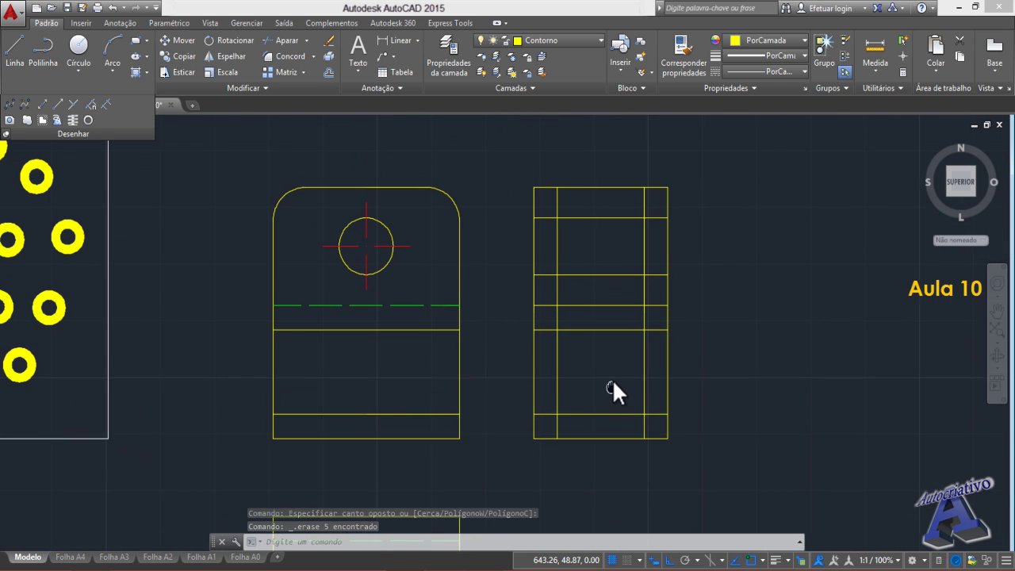
middle_drag(604, 274, 582, 294)
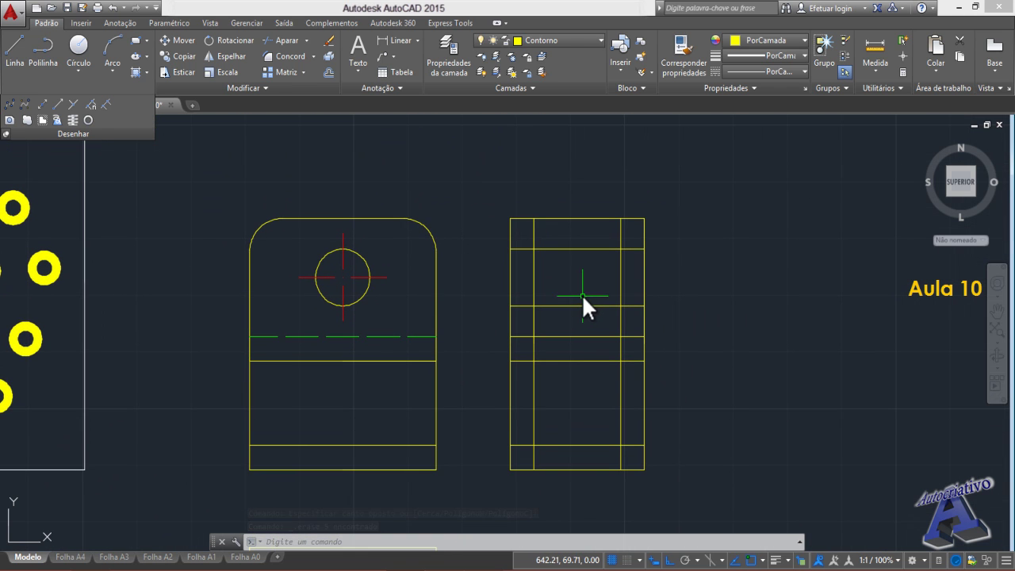
click(573, 309)
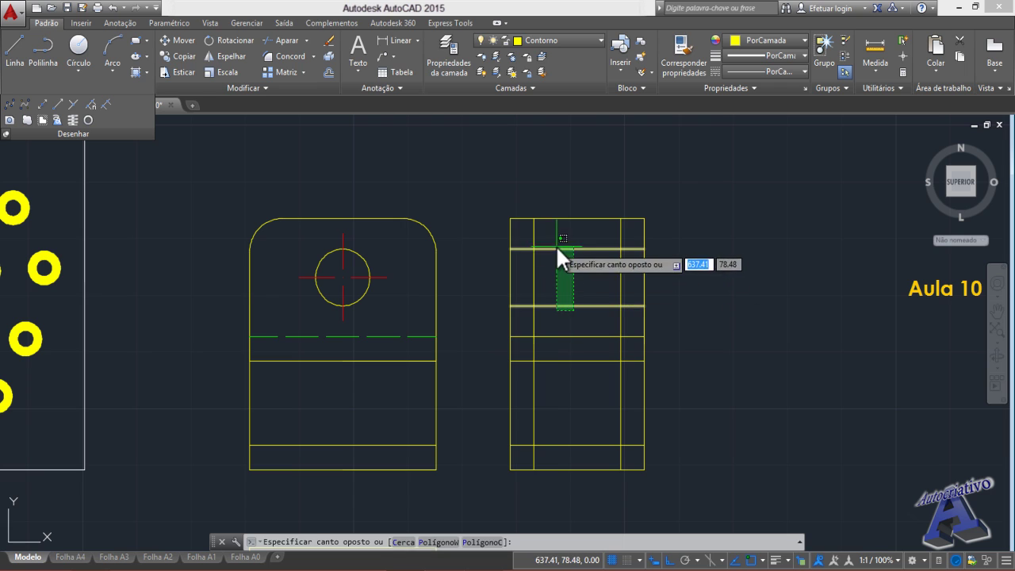
click(556, 246)
click(510, 248)
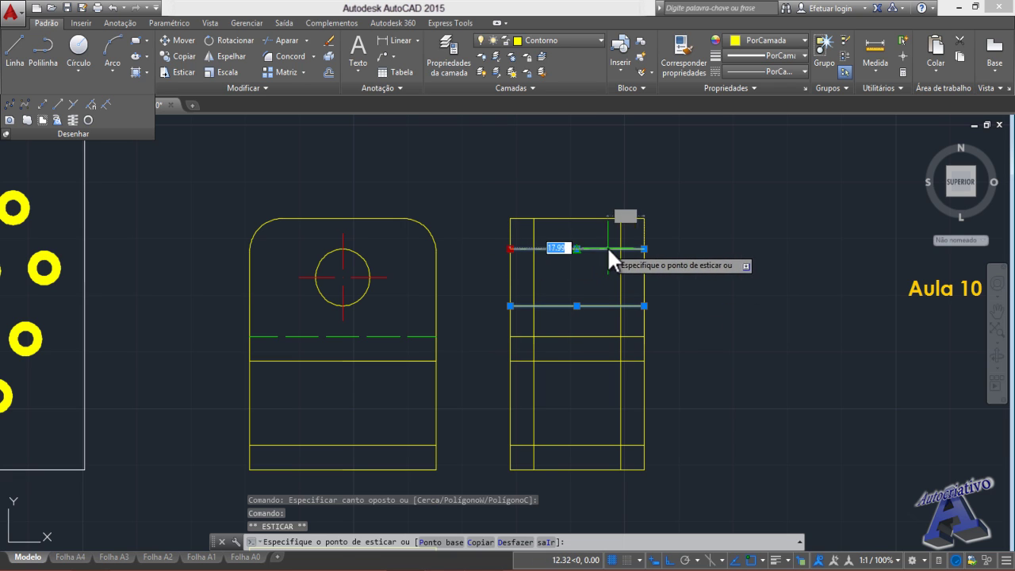
key(Escape)
click(582, 303)
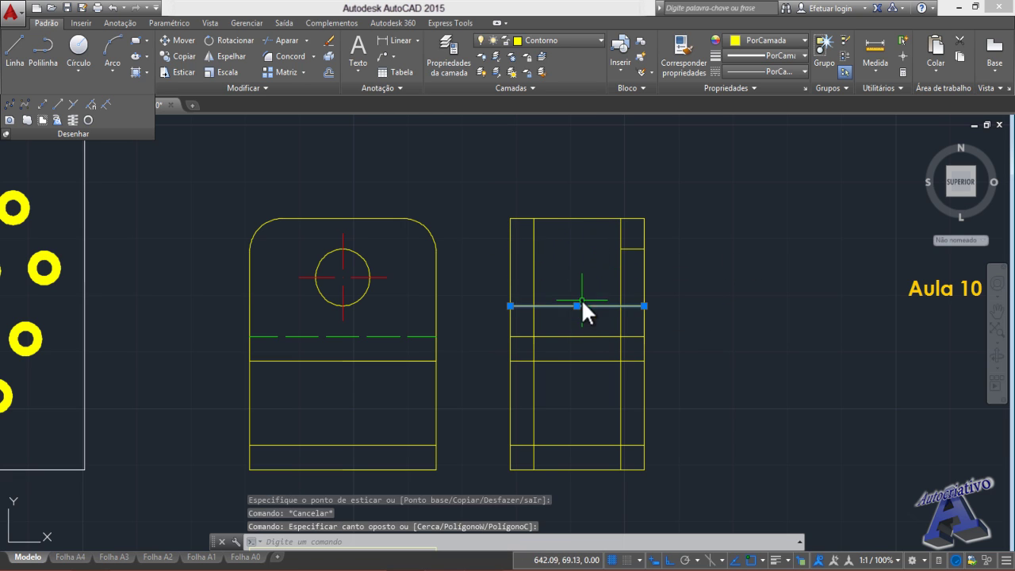
click(509, 305)
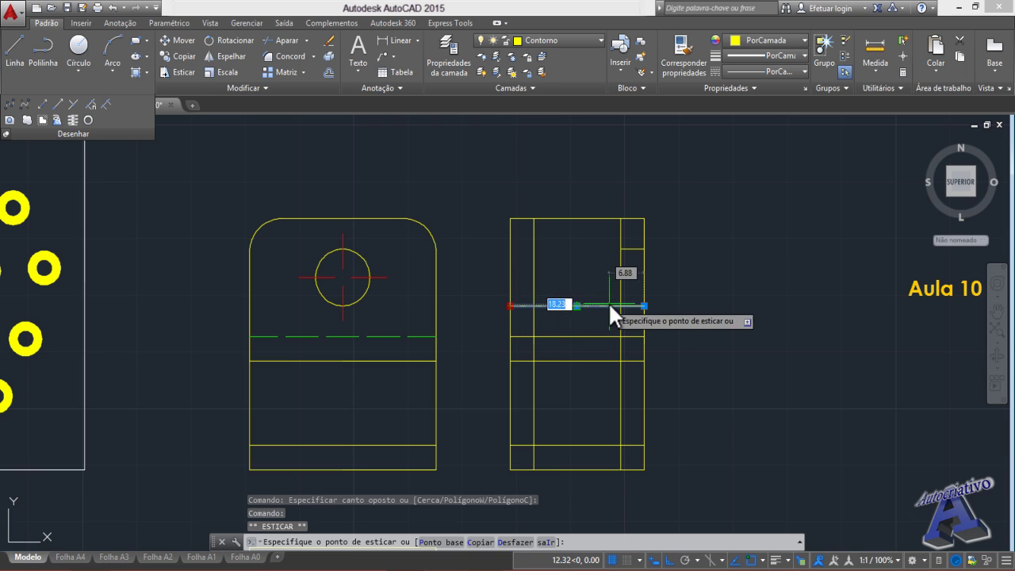
key(Escape)
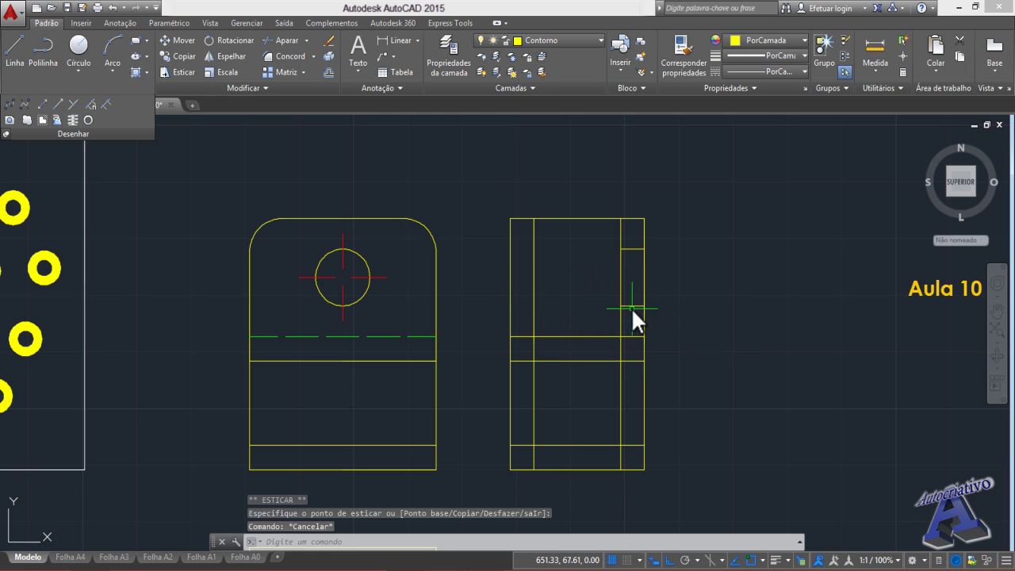
- Match the properties of the lower view's red hole line to the front view's circle and the side view's two short hole lines
click(679, 56)
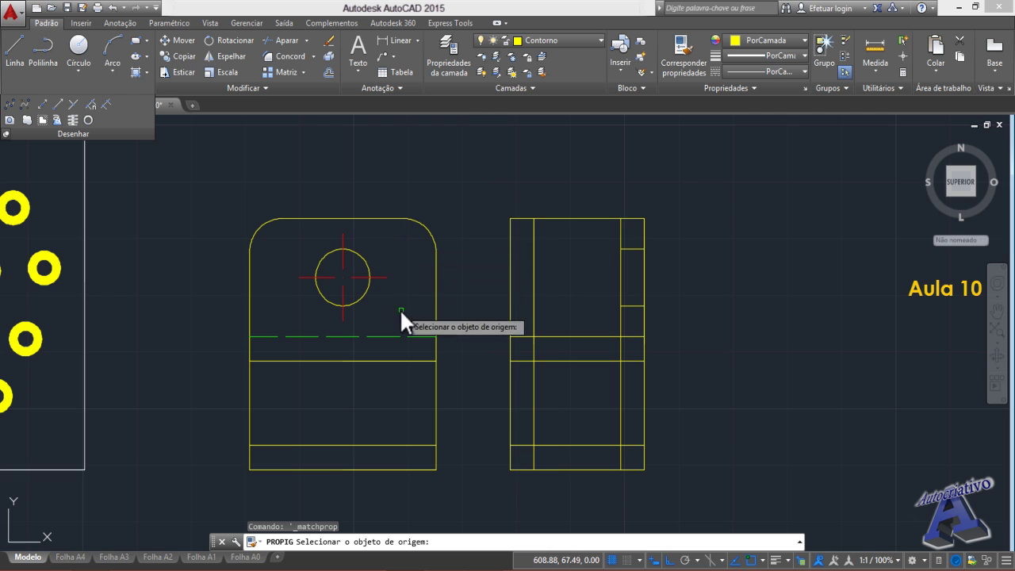
middle_drag(399, 309, 448, 171)
scroll(437, 304, down, 2)
scroll(428, 348, up, 4)
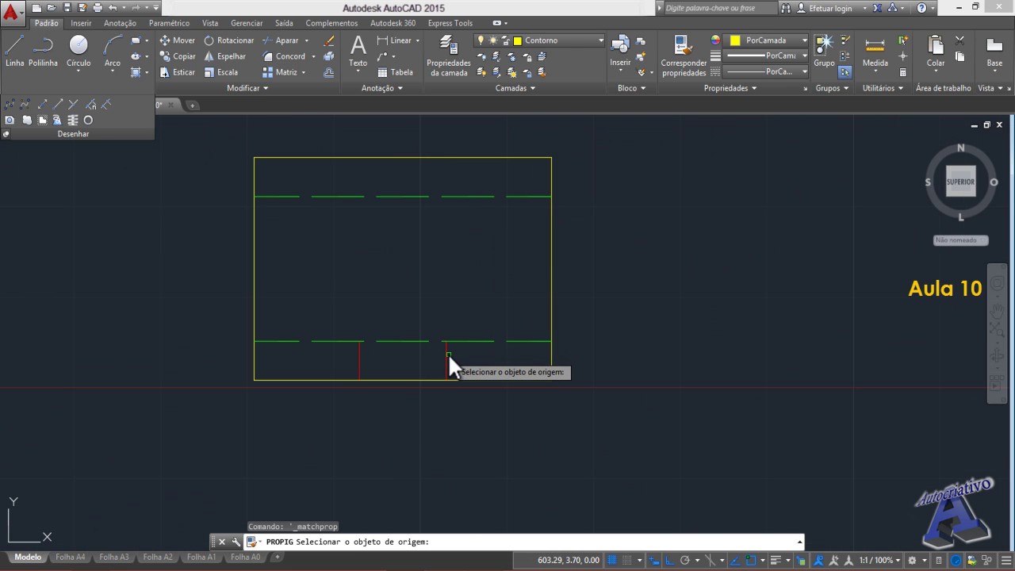
click(446, 354)
scroll(510, 272, down, 2)
middle_drag(540, 270, 505, 452)
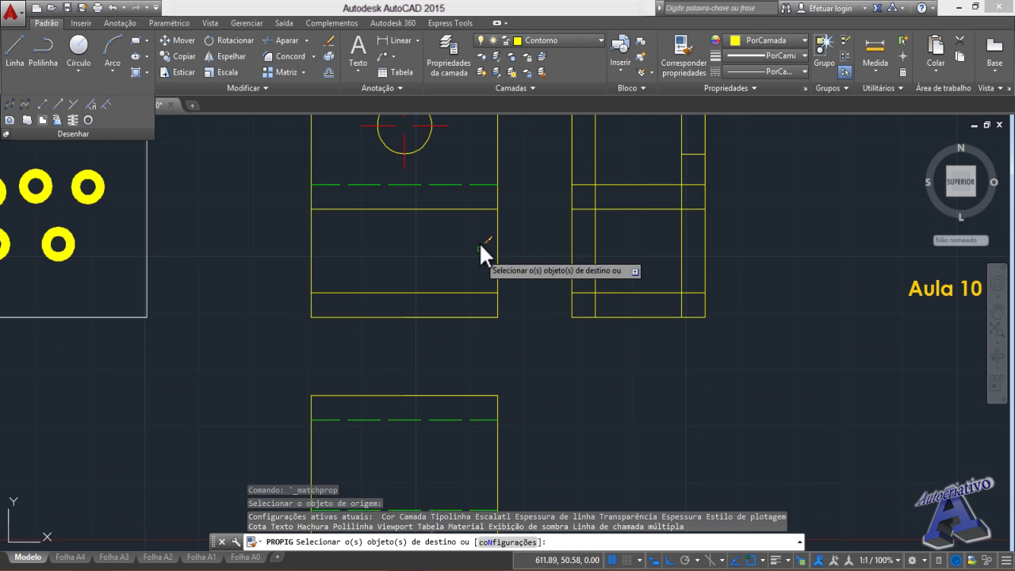
middle_drag(478, 242, 474, 350)
click(417, 304)
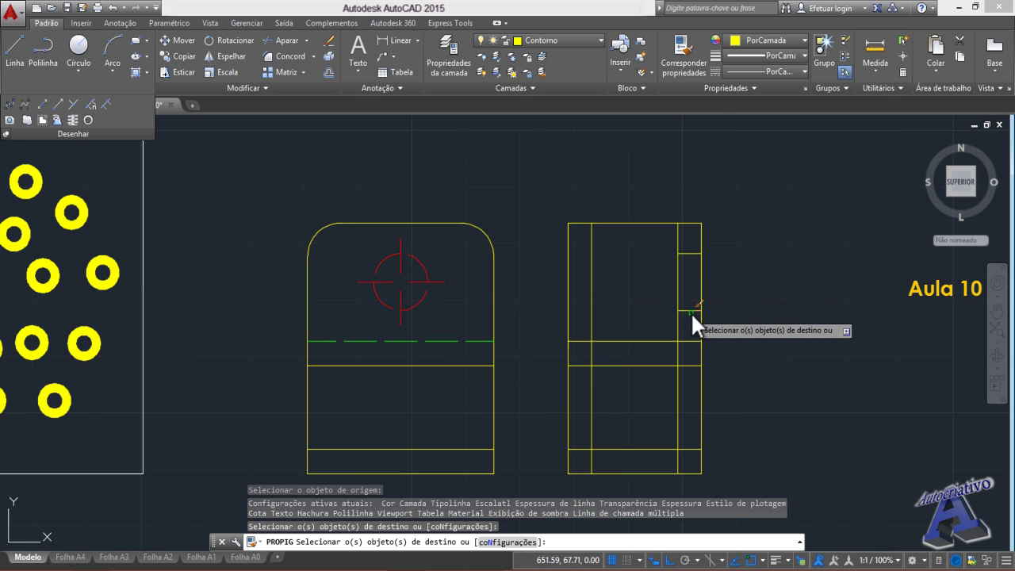
click(690, 310)
click(687, 254)
key(Escape)
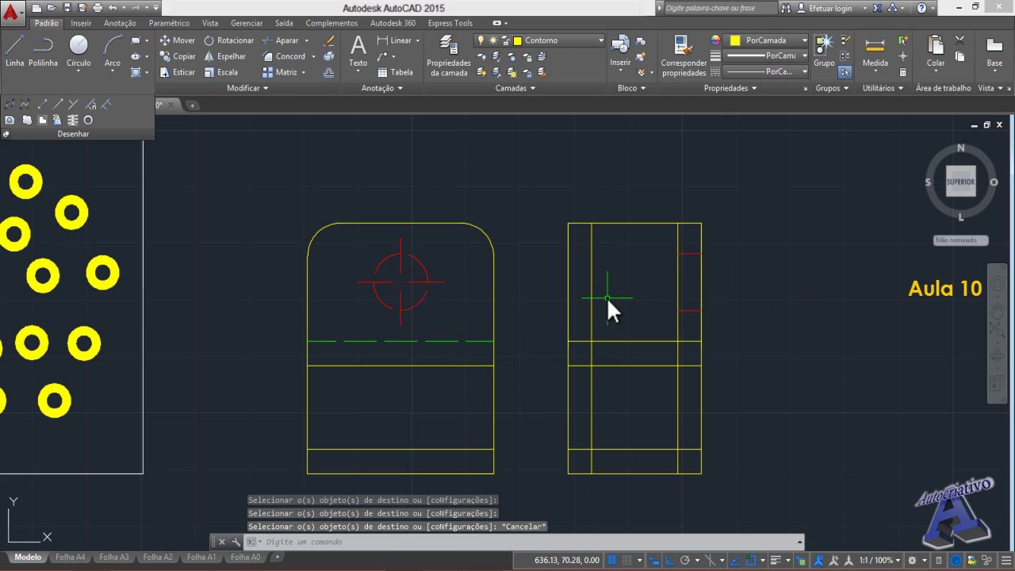
- Trim the side view with APARAR, removing the grid lines above the middle arm and those between the middle and lower arms
mouse_move(606, 296)
middle_down()
mouse_move(539, 257)
mouse_move(538, 273)
middle_up()
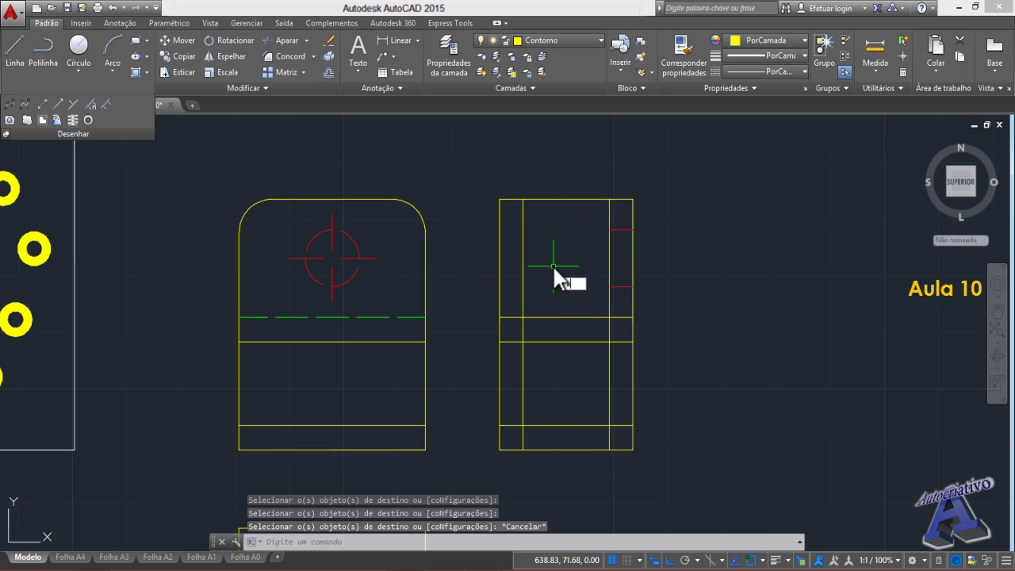
text(ap)
key(Return)
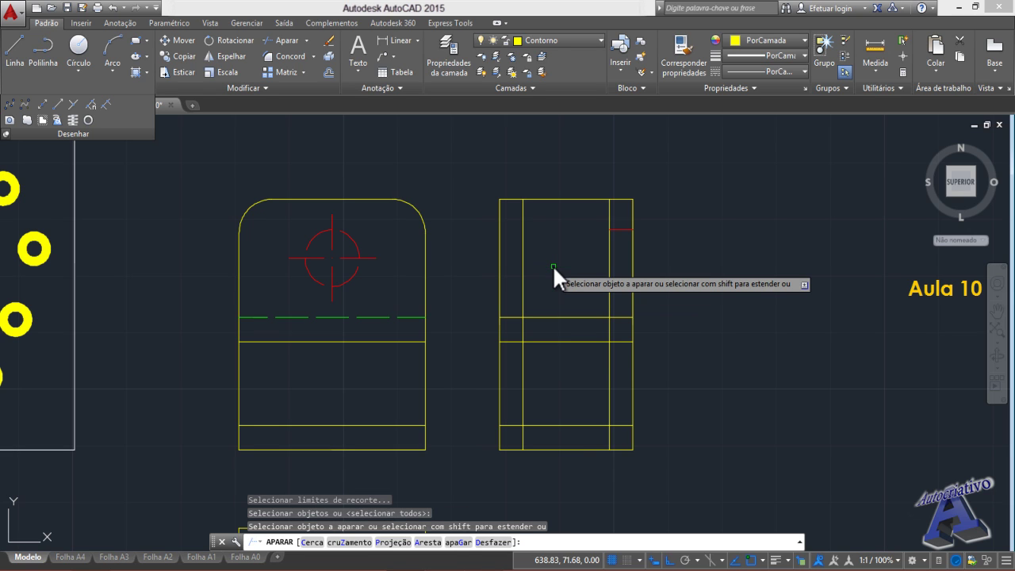
click(566, 267)
click(473, 165)
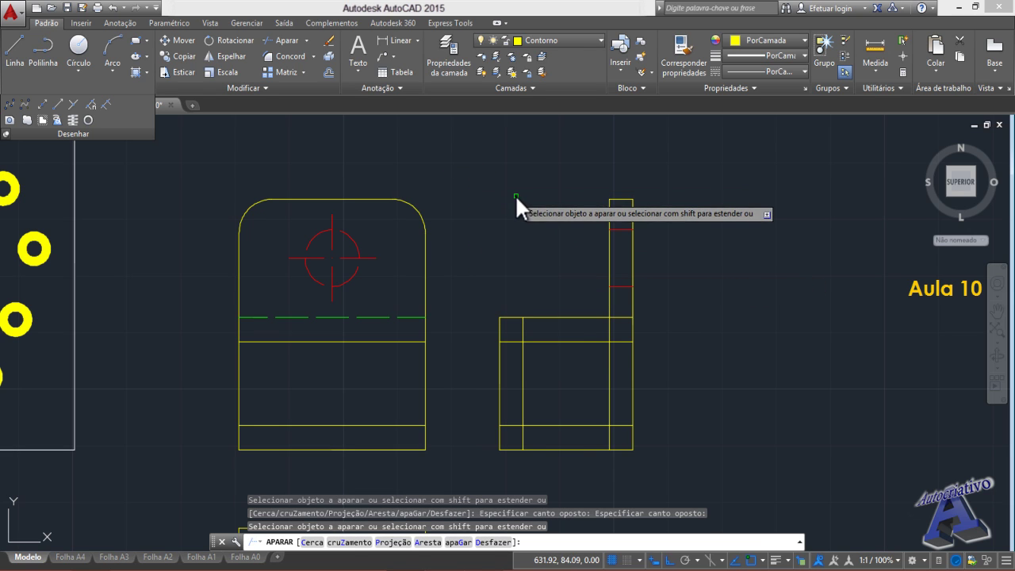
click(656, 389)
click(588, 370)
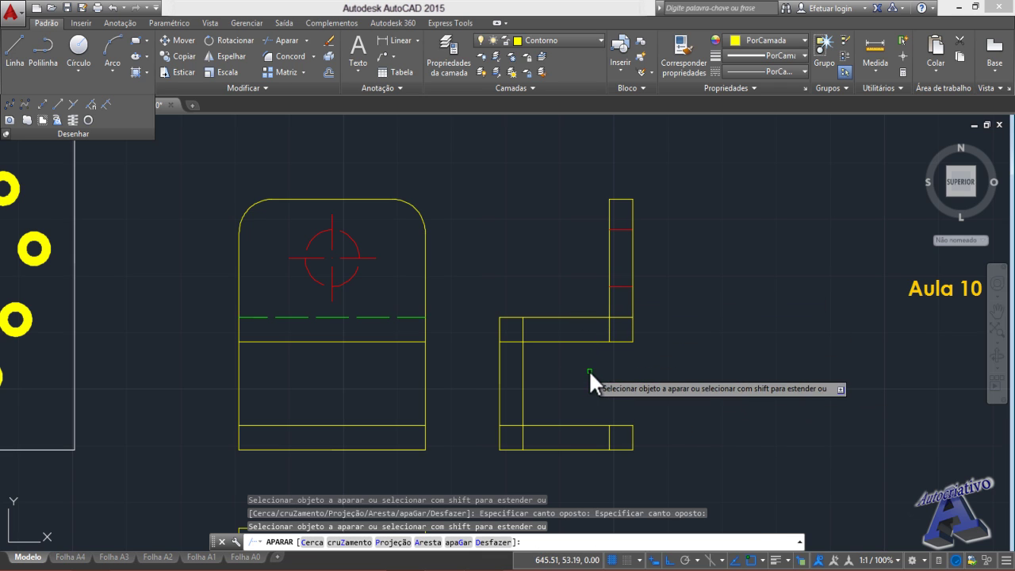
- Trim the overlapping inner line segments out of the side view's lower-left and upper-left corners
middle_drag(572, 378, 572, 282)
scroll(614, 346, down, 2)
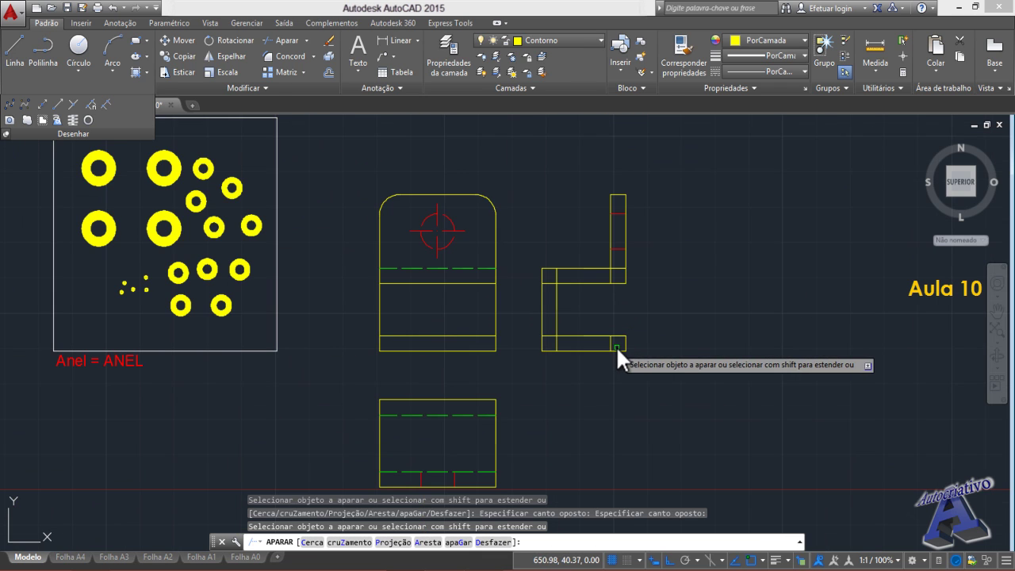
scroll(562, 342, up, 4)
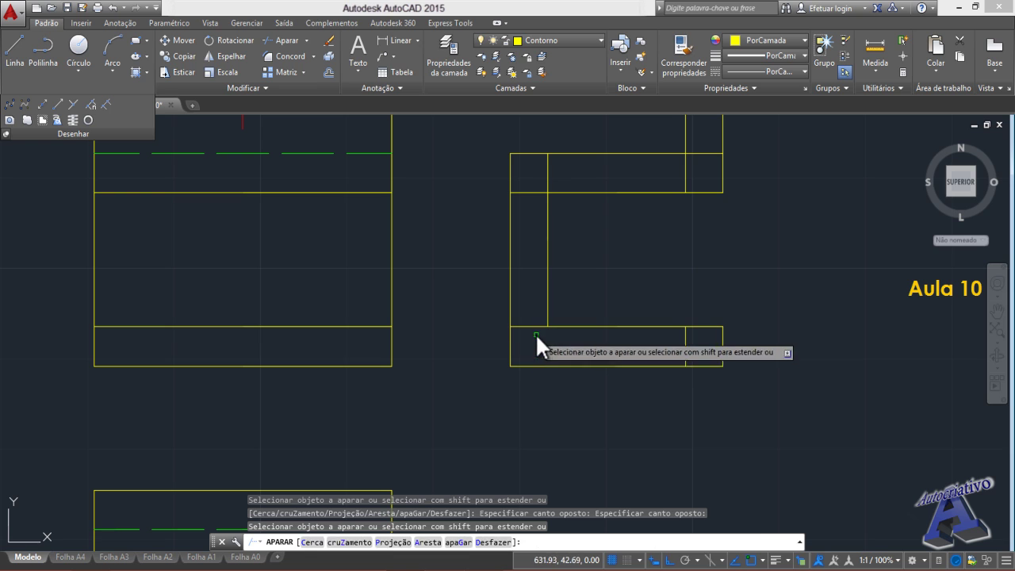
click(536, 335)
click(526, 310)
middle_drag(513, 250, 542, 363)
click(564, 316)
click(557, 297)
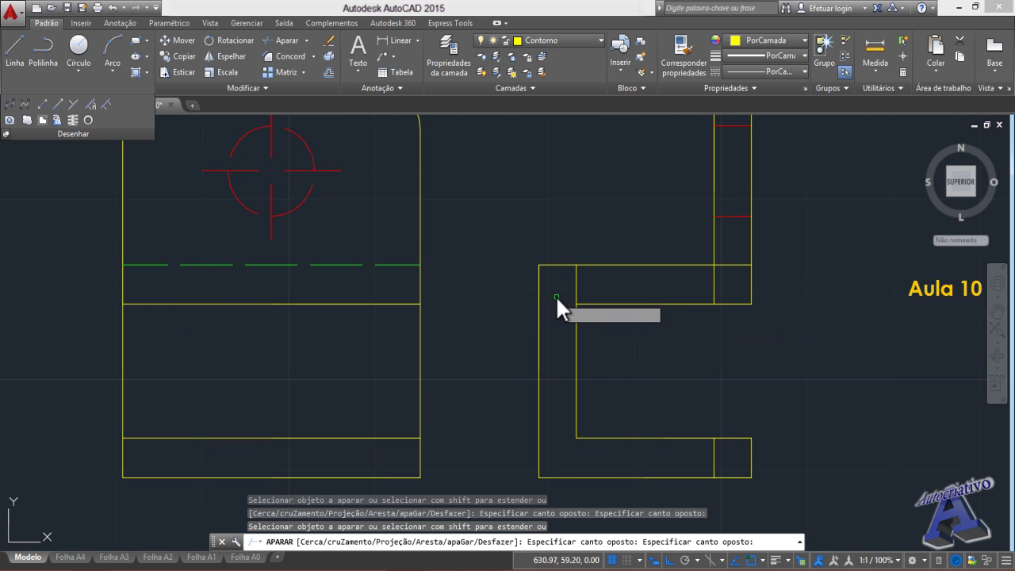
click(591, 292)
click(572, 284)
- Trim the vertical and horizontal segments crossing the junction of the side view's middle arm and upright plate
click(724, 282)
click(705, 280)
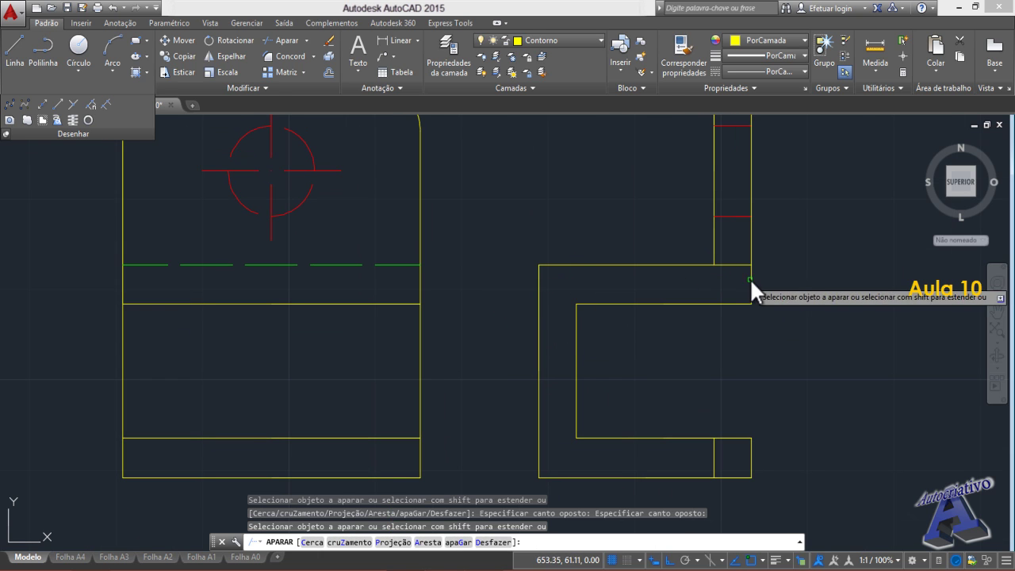
click(743, 273)
click(736, 252)
middle_drag(736, 252, 675, 410)
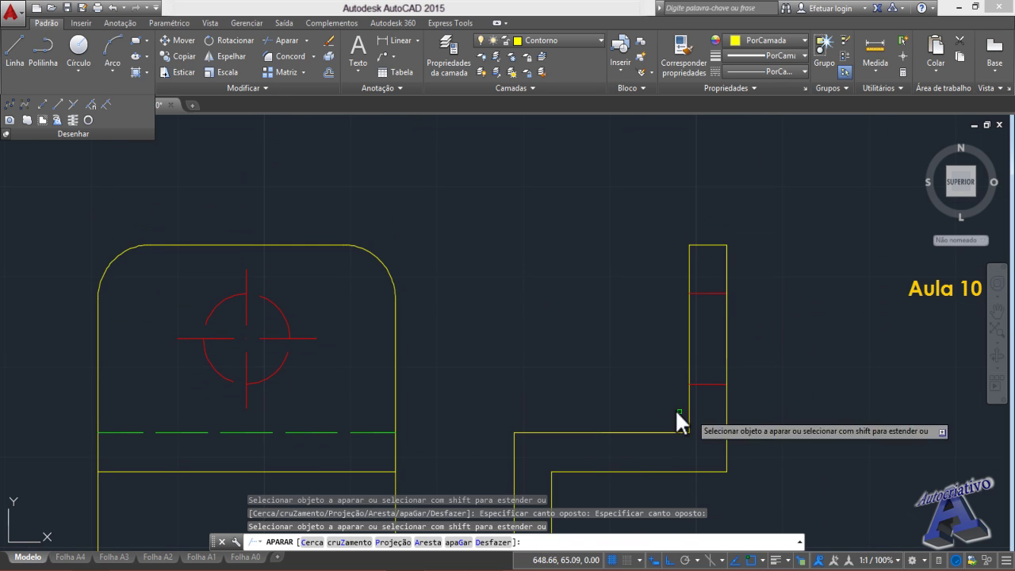
- Delete the leftover short vertical line inside the end of the side view's lower arm
scroll(657, 408, down, 4)
middle_drag(617, 419, 613, 239)
scroll(614, 235, down, 2)
mouse_move(581, 328)
middle_down()
mouse_move(592, 355)
mouse_move(593, 337)
middle_up()
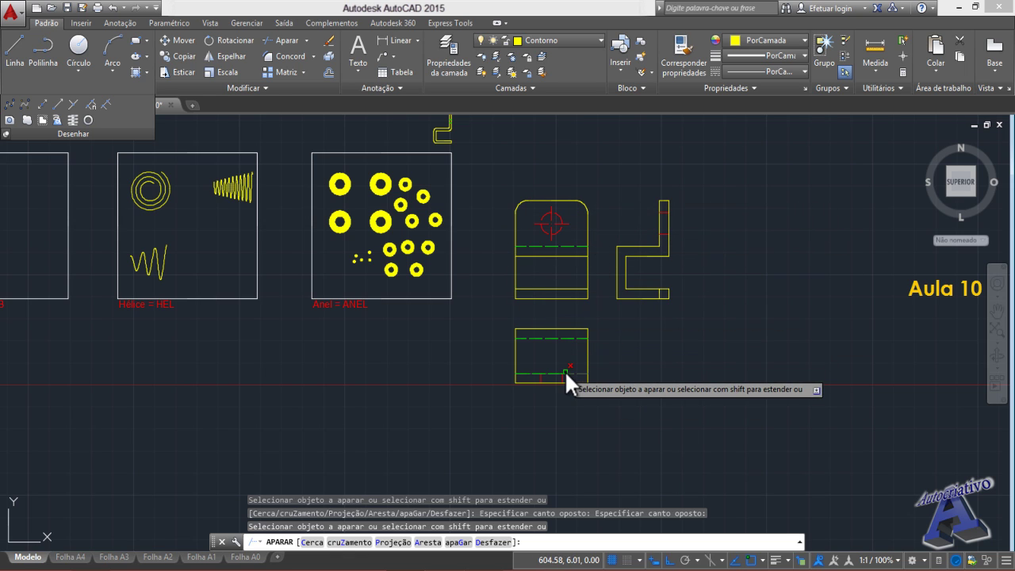
scroll(564, 370, up, 2)
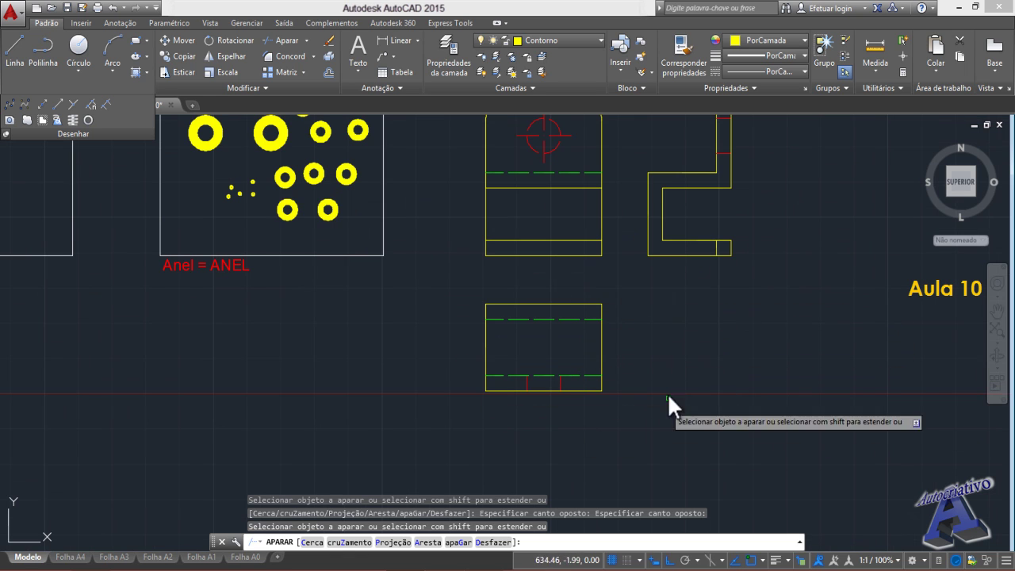
middle_drag(663, 340, 583, 466)
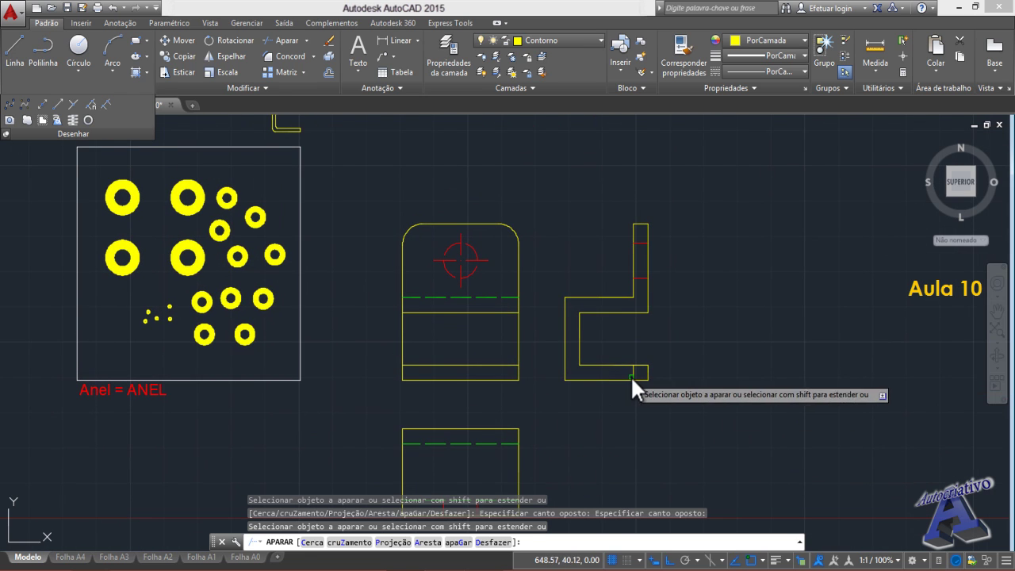
scroll(634, 358, up, 2)
key(Escape)
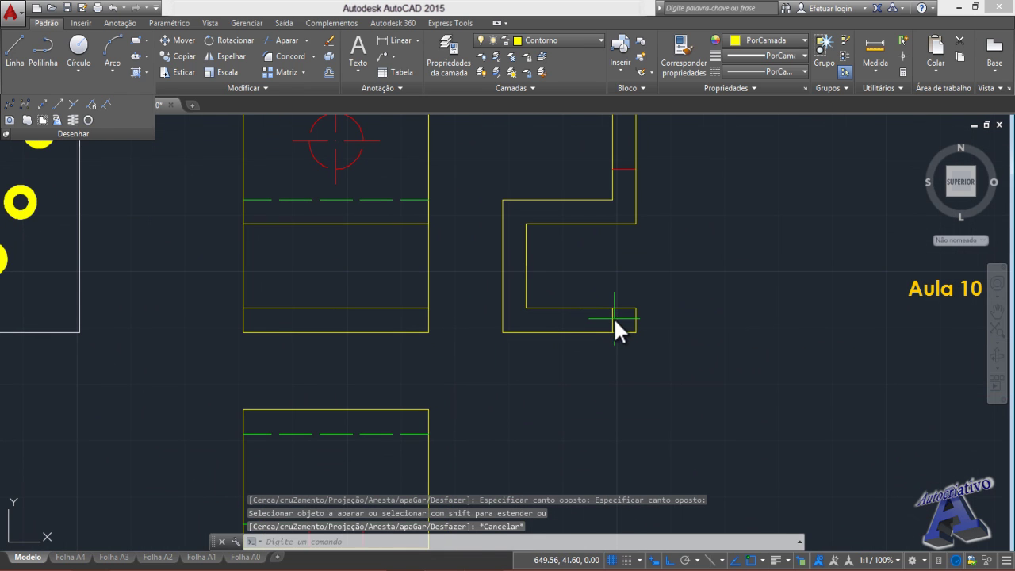
click(614, 317)
click(606, 318)
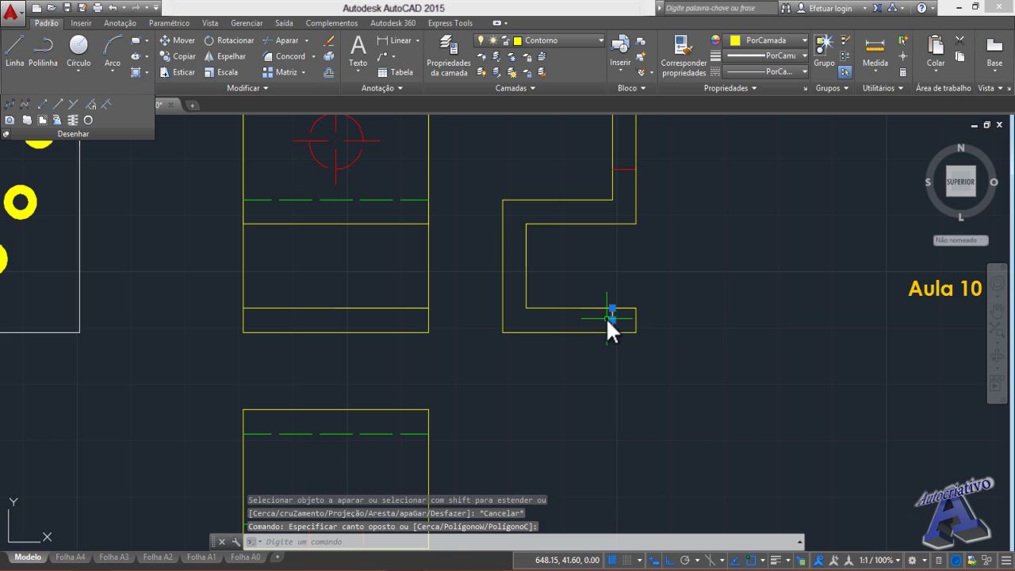
key(Delete)
- Draw a circle with CIRCULO centred on the side view's lower-left outer corner
scroll(453, 274, down, 3)
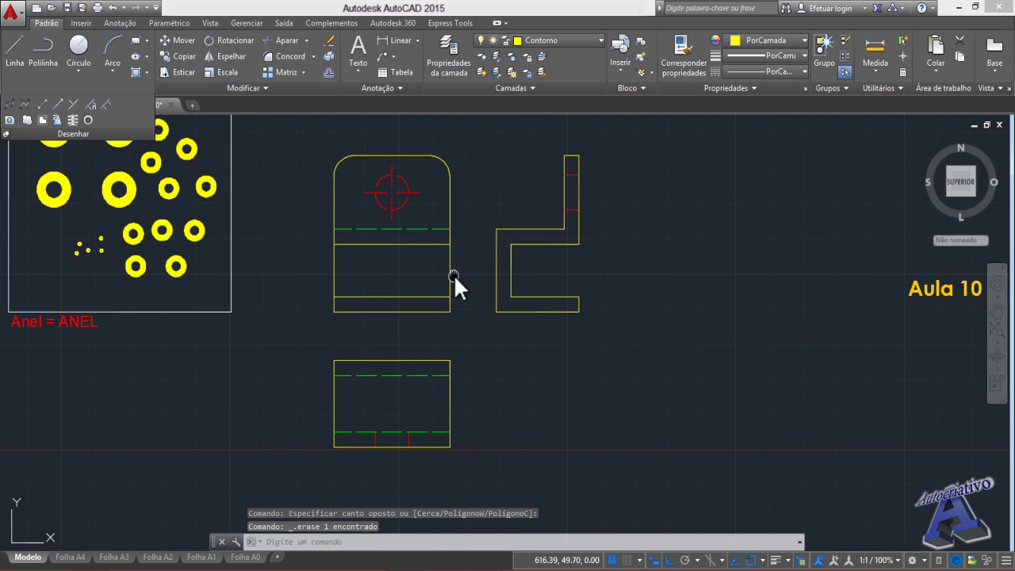
scroll(647, 421, up, 1)
scroll(396, 198, up, 6)
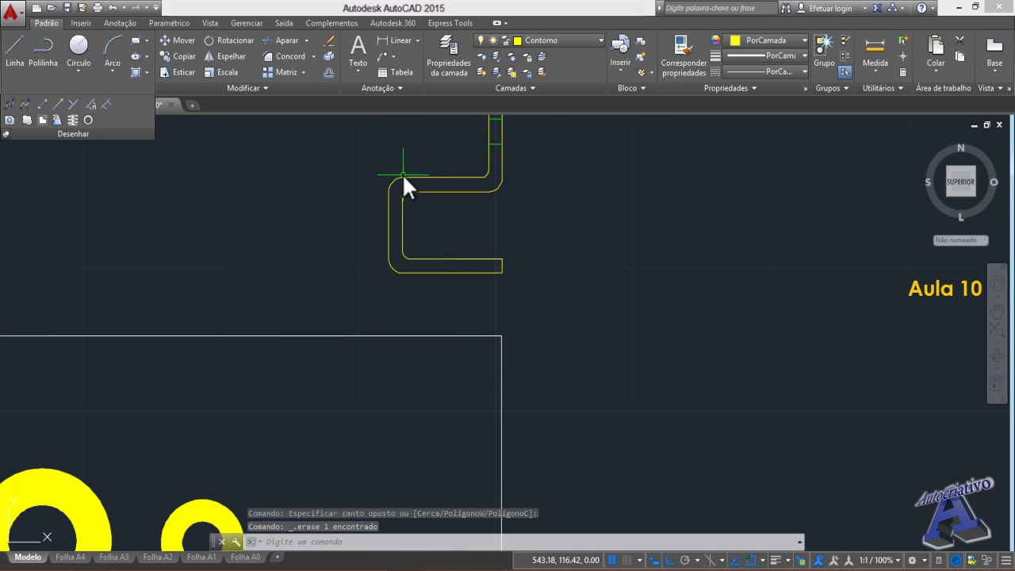
scroll(455, 234, down, 4)
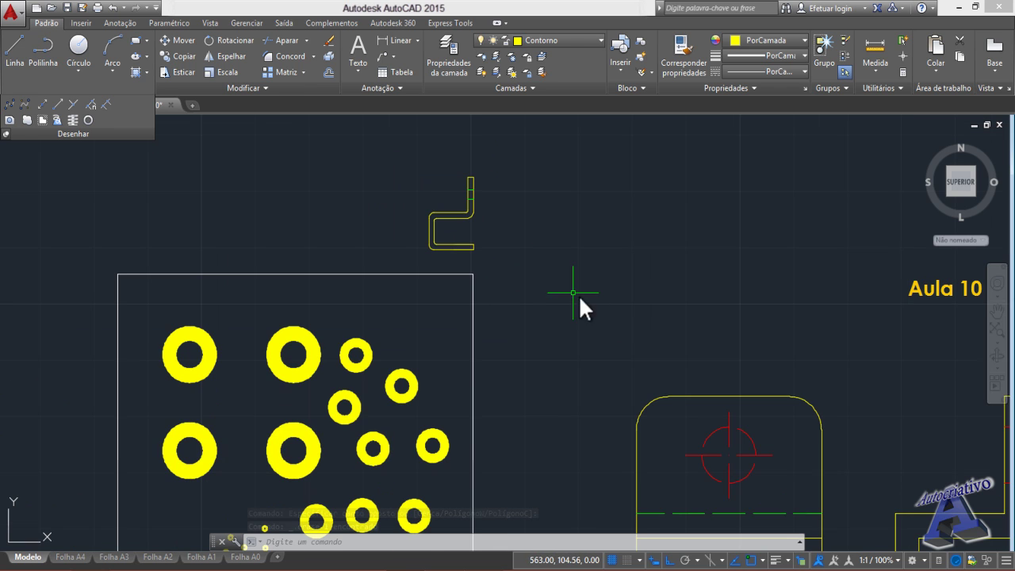
middle_drag(639, 348, 407, 95)
scroll(721, 400, up, 2)
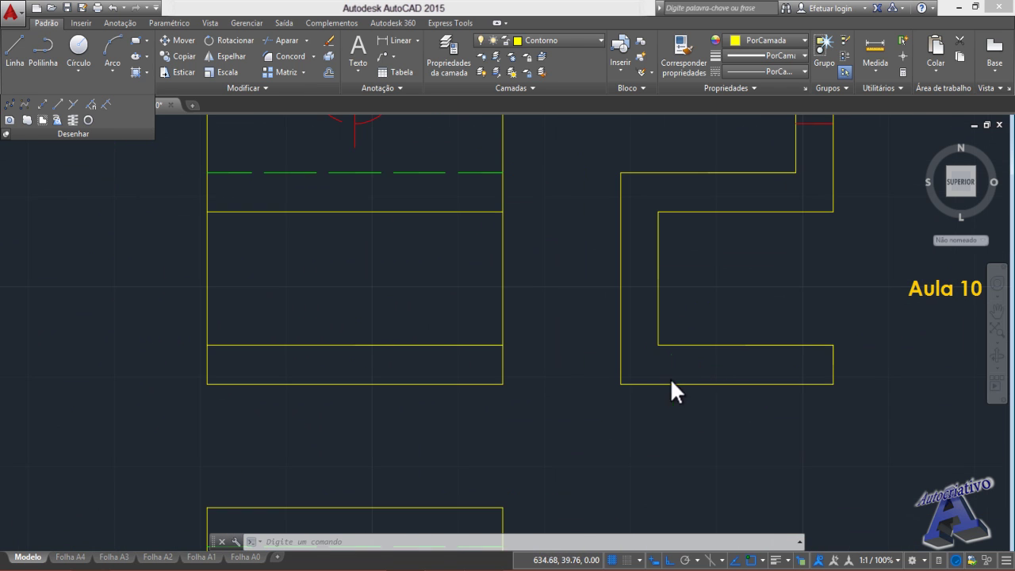
scroll(670, 379, up, 2)
text(ci)
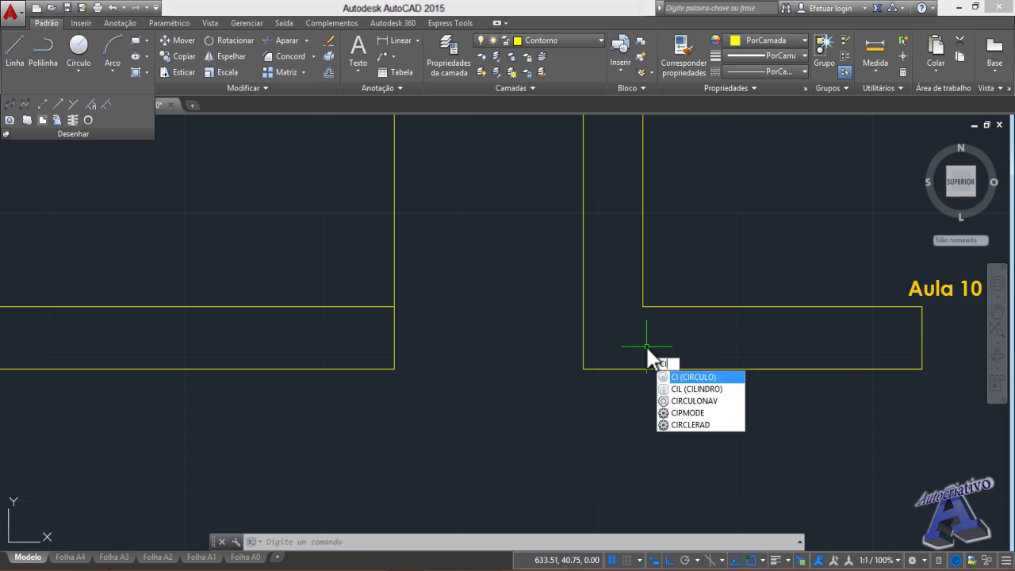
key(Return)
scroll(604, 355, up, 2)
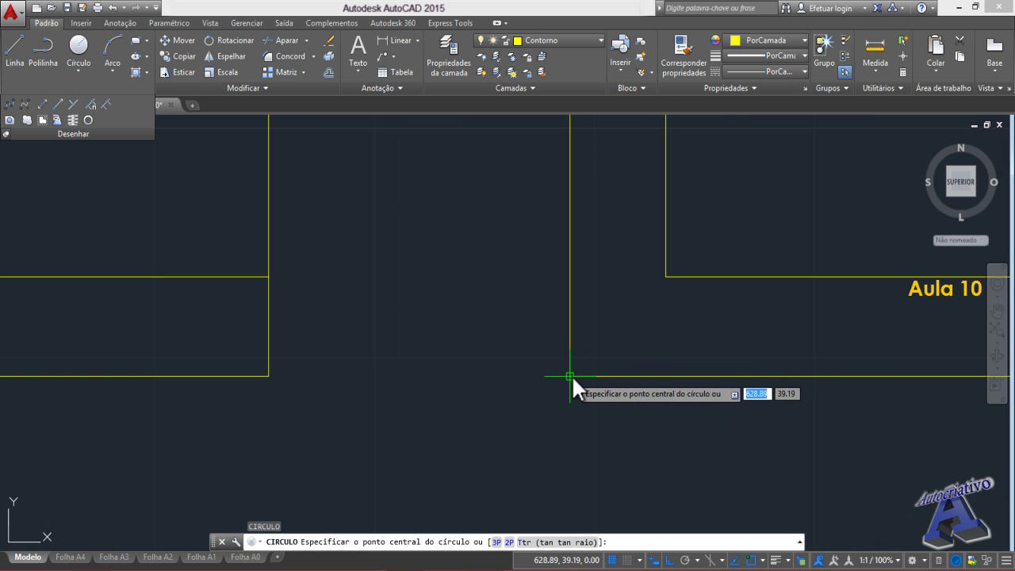
click(571, 376)
click(632, 351)
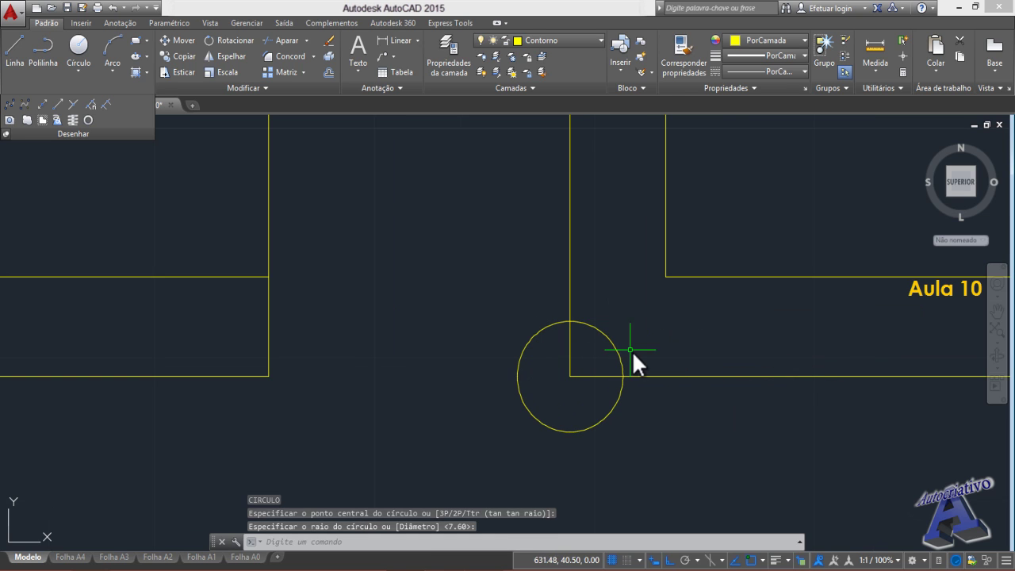
- Move the circle up from its bottom quadrant to the side view's lower-left outer corner
click(632, 350)
click(592, 331)
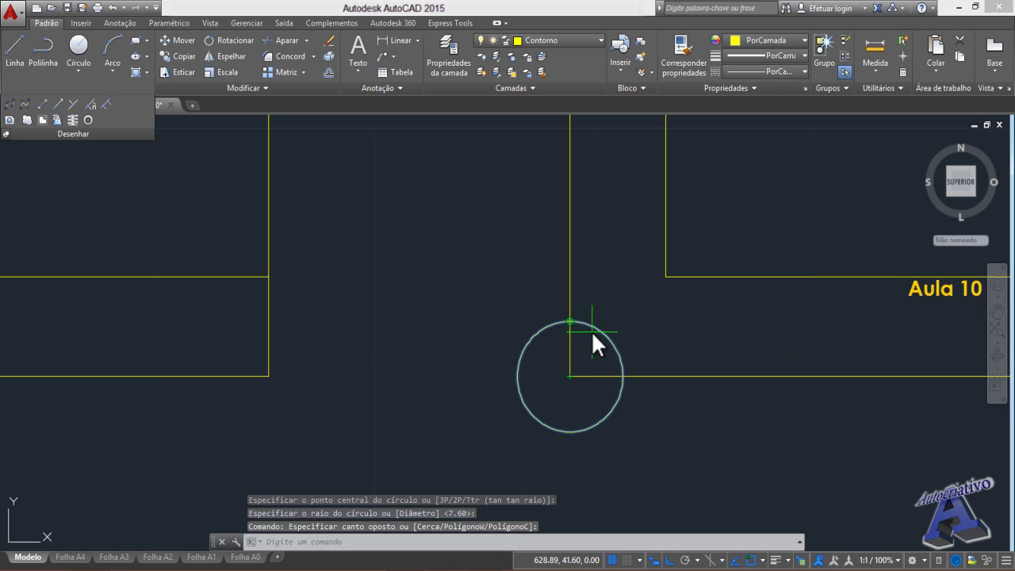
text(m)
key(Return)
click(570, 429)
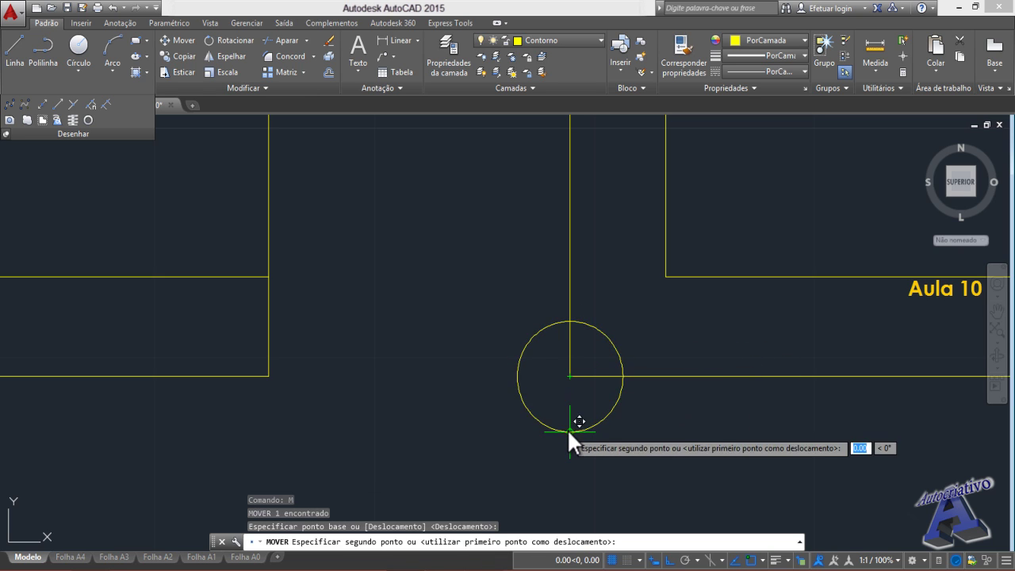
click(570, 376)
- Move the circle right from its left quadrant to its former centre point on the side view's outer vertical edge
click(619, 344)
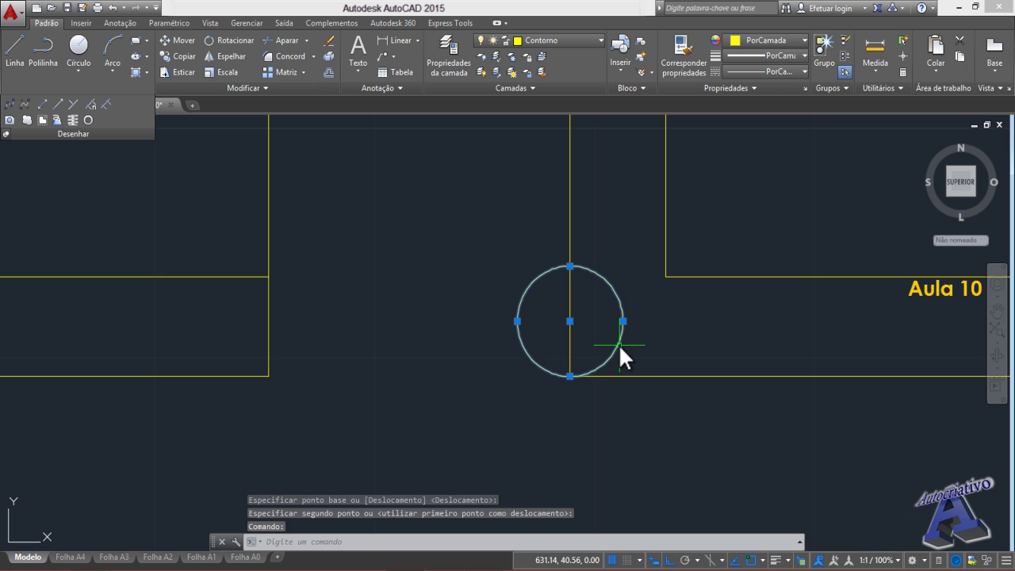
text(m)
key(Return)
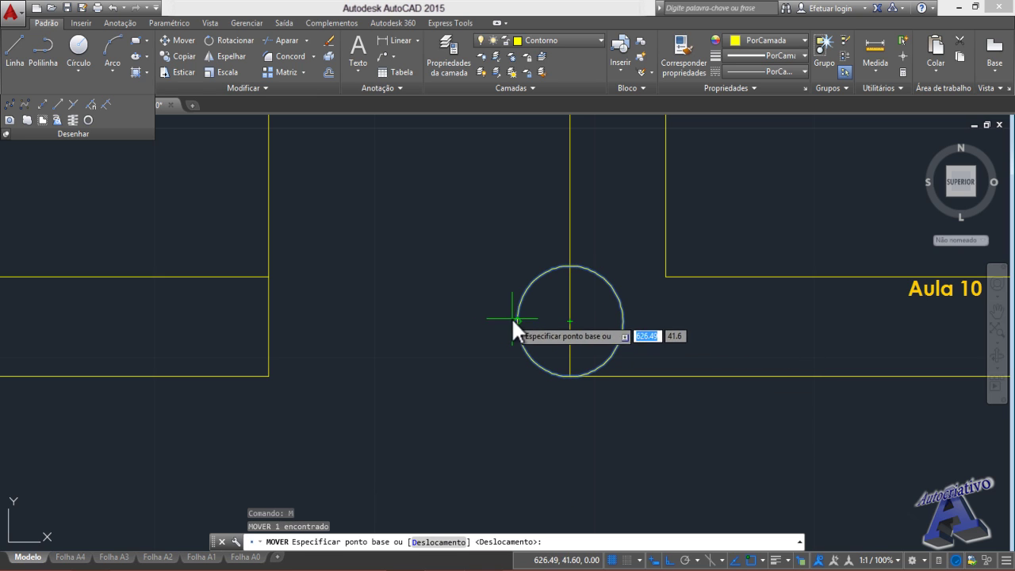
click(517, 320)
click(570, 321)
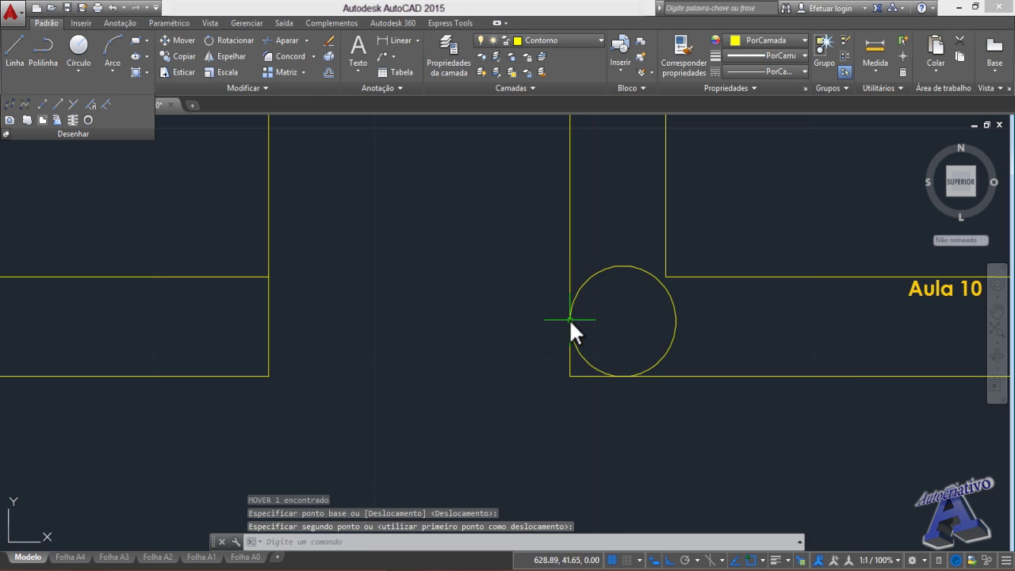
key(Escape)
- Trim the outer corner lines and the circle's excess arc with APARAR, leaving a rounded lower-left corner on the side view
text(ap)
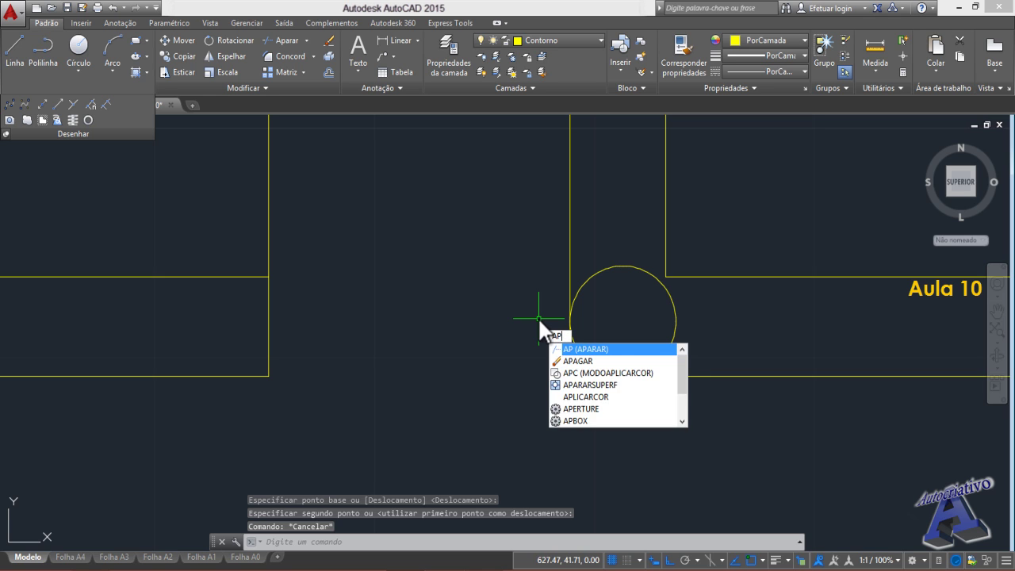
key(Return)
click(584, 391)
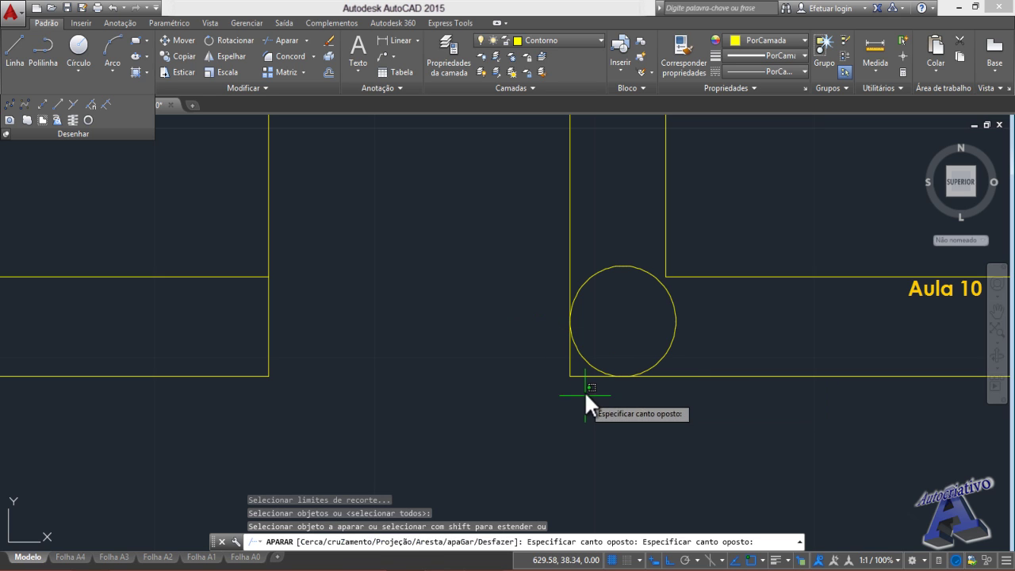
click(565, 369)
click(683, 343)
click(666, 335)
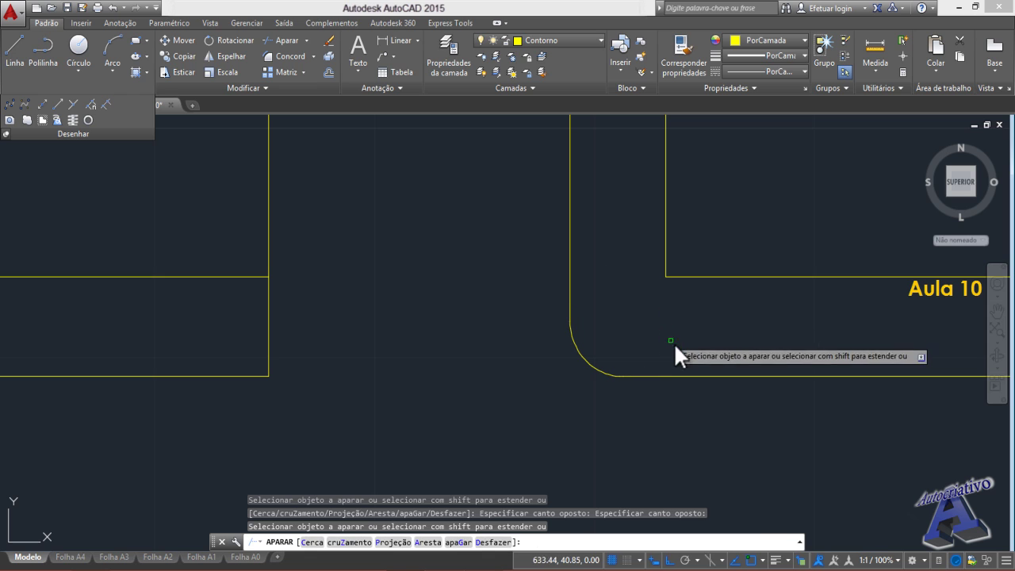
key(Escape)
scroll(612, 372, down, 2)
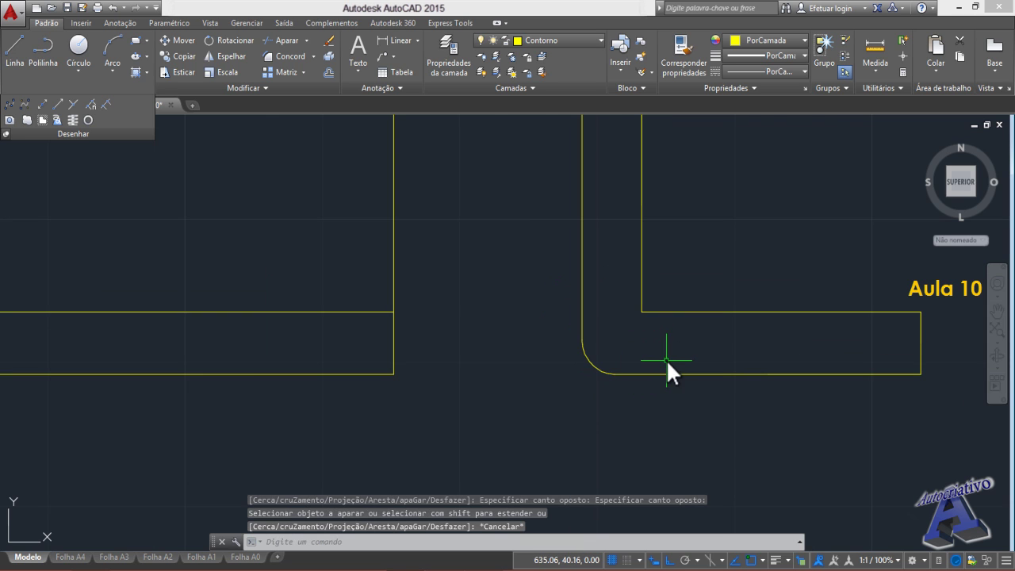
- Fillet the side view's lower-left inner corner with CONCORD at radius 2, then select the new arc to check it
scroll(666, 360, down, 4)
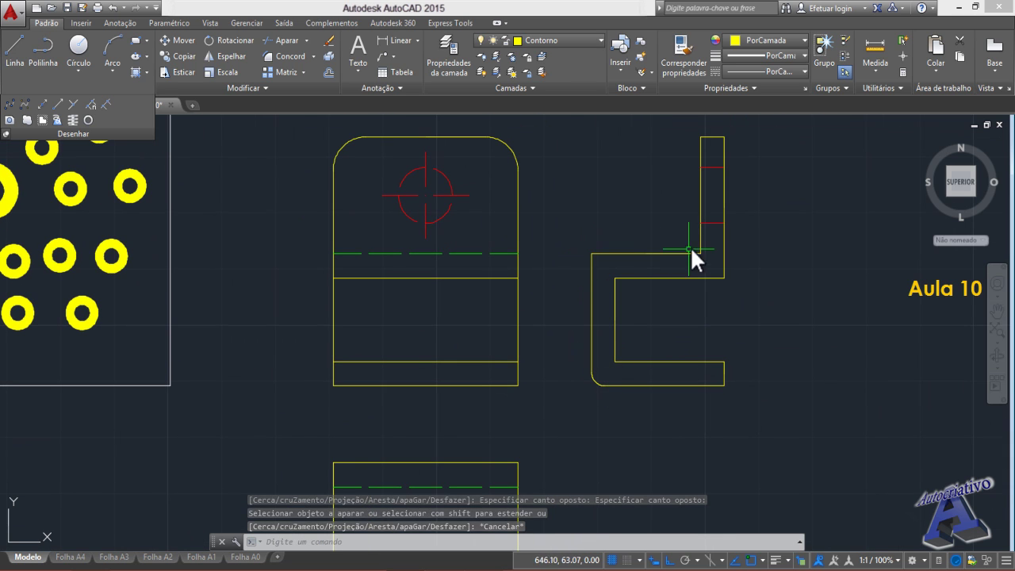
mouse_move(590, 290)
middle_down()
mouse_move(597, 383)
mouse_move(676, 490)
middle_up()
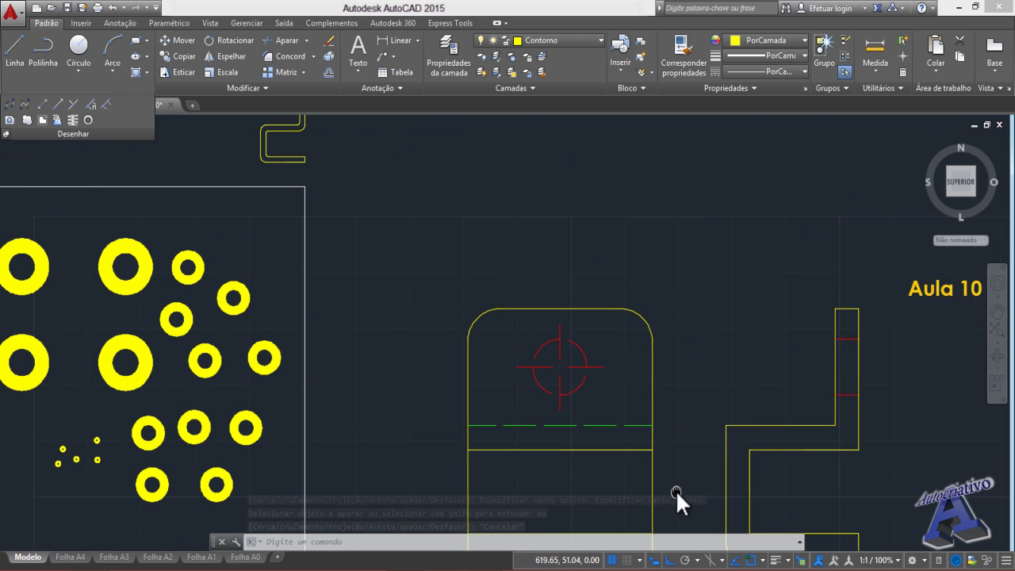
middle_drag(698, 452, 543, 267)
scroll(604, 357, up, 2)
scroll(604, 358, up, 2)
middle_drag(574, 356, 554, 407)
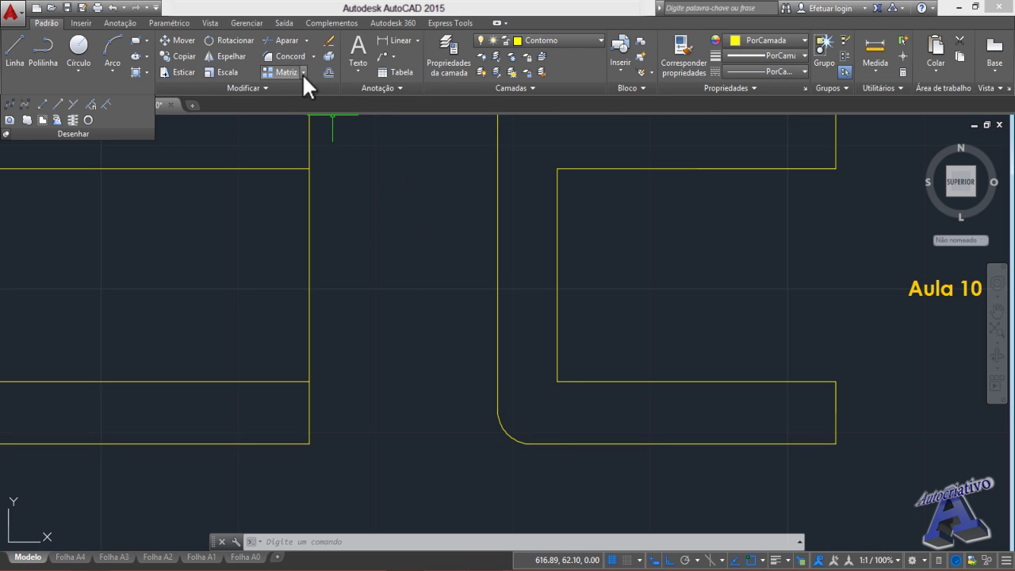
click(290, 57)
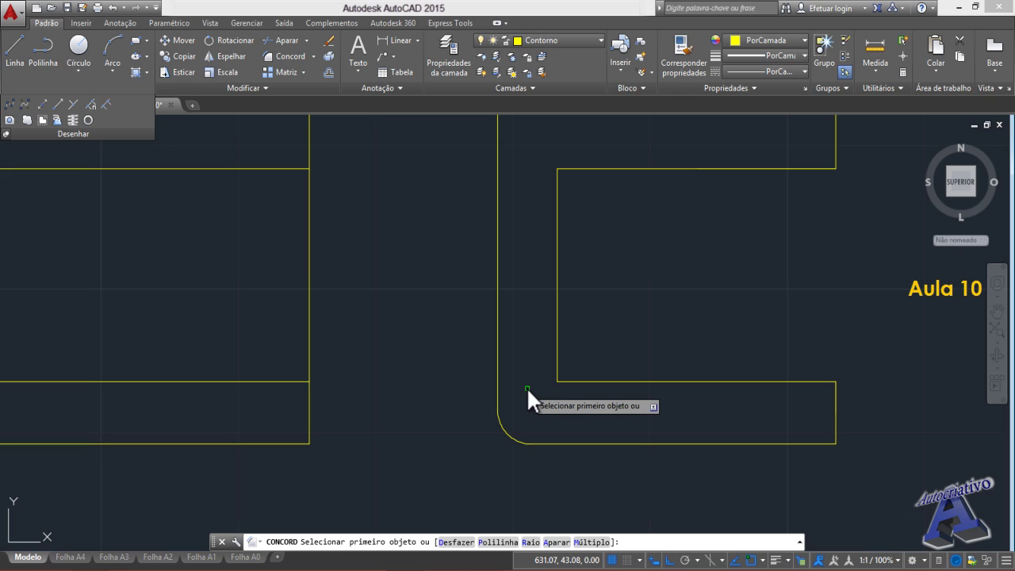
text(r)
key(Return)
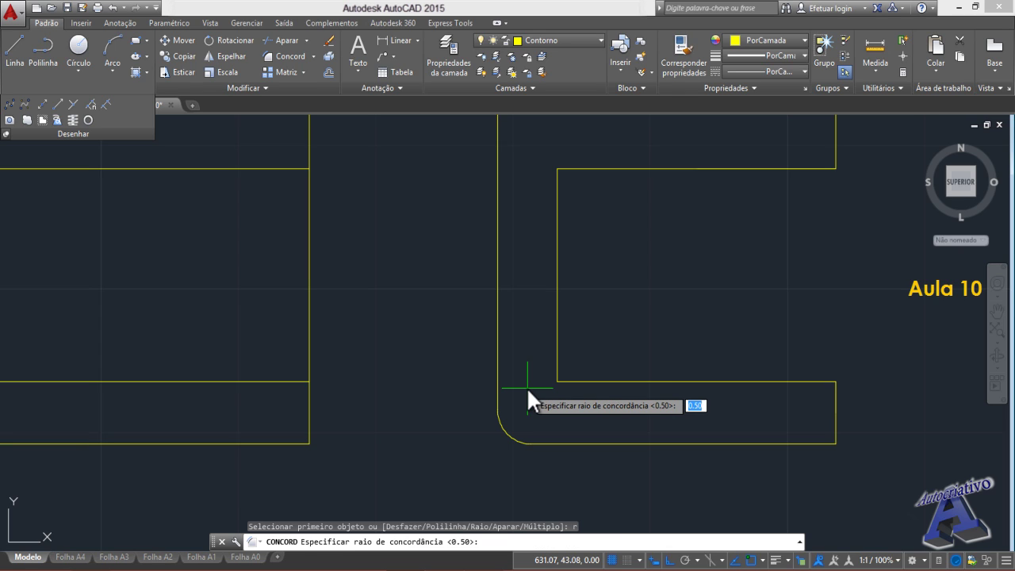
text(2)
key(Return)
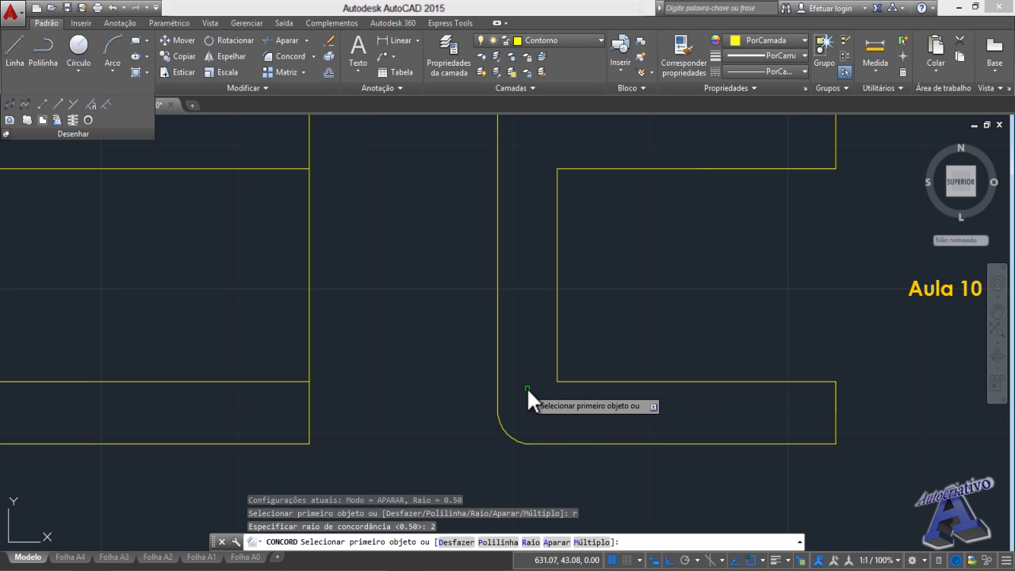
click(558, 356)
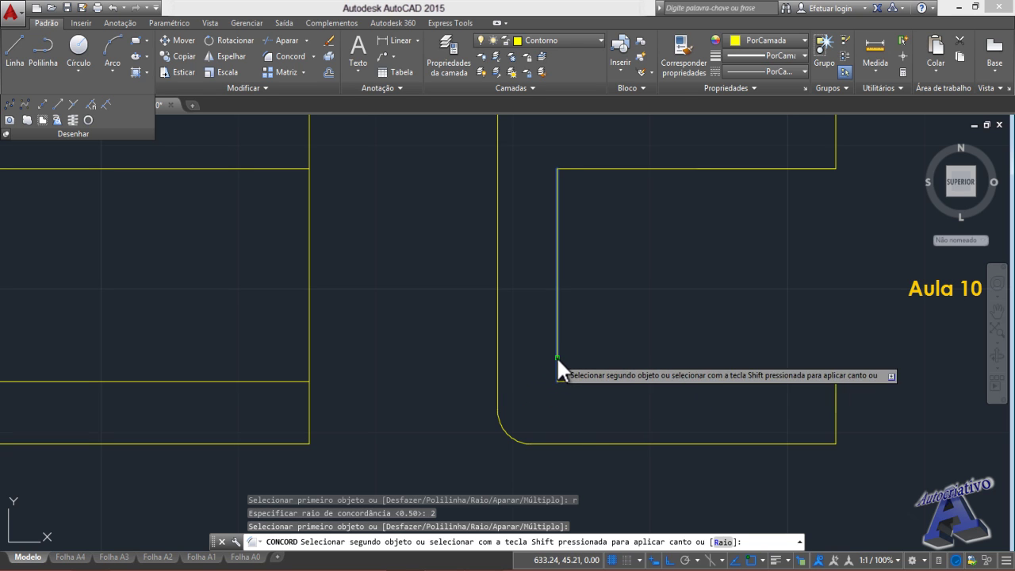
click(578, 380)
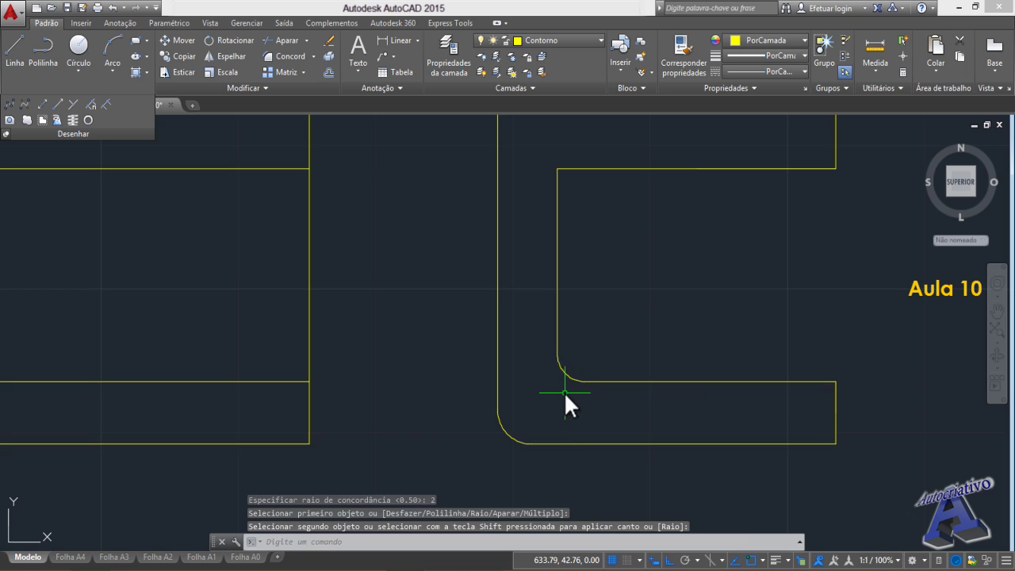
scroll(563, 392, up, 3)
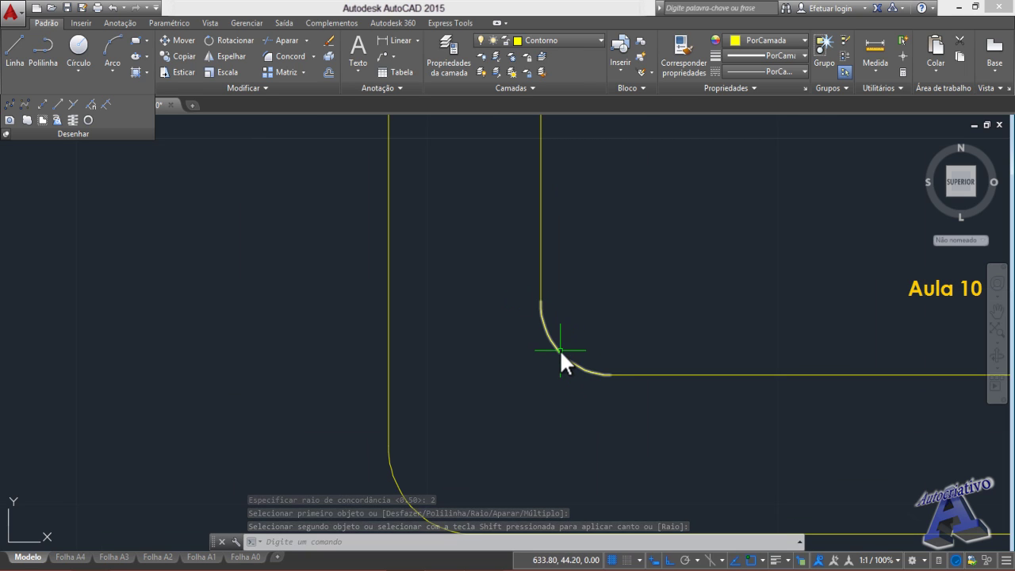
click(558, 349)
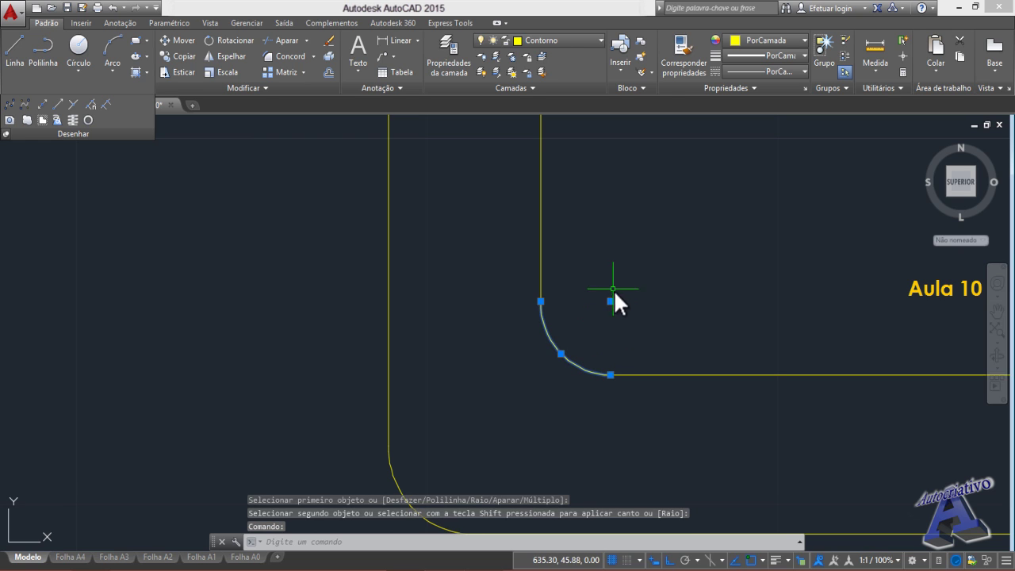
key(Escape)
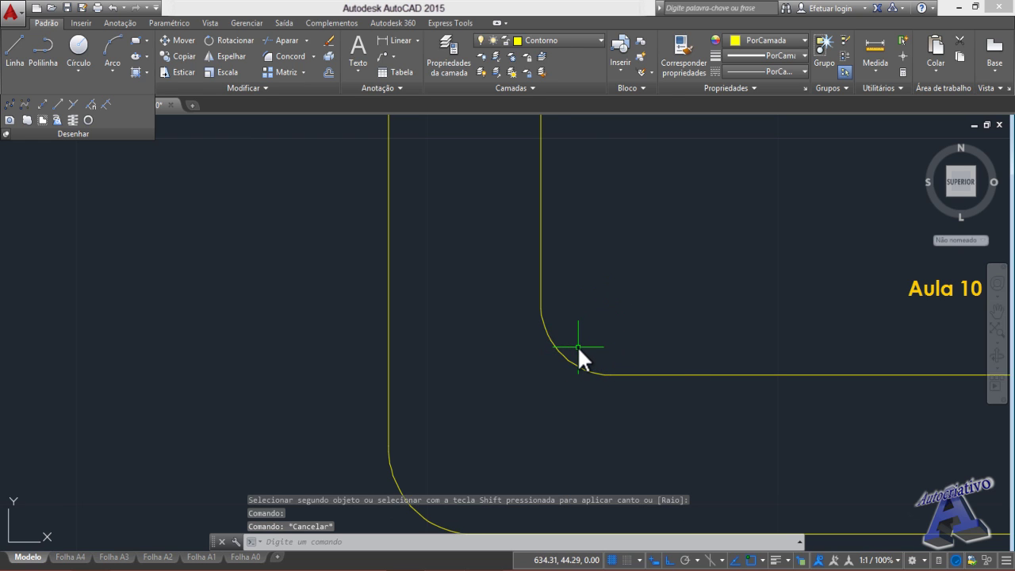
- Examine the bent plate's three views, including the rounded side-view corners, and their place beside the command example frames
scroll(579, 345, down, 6)
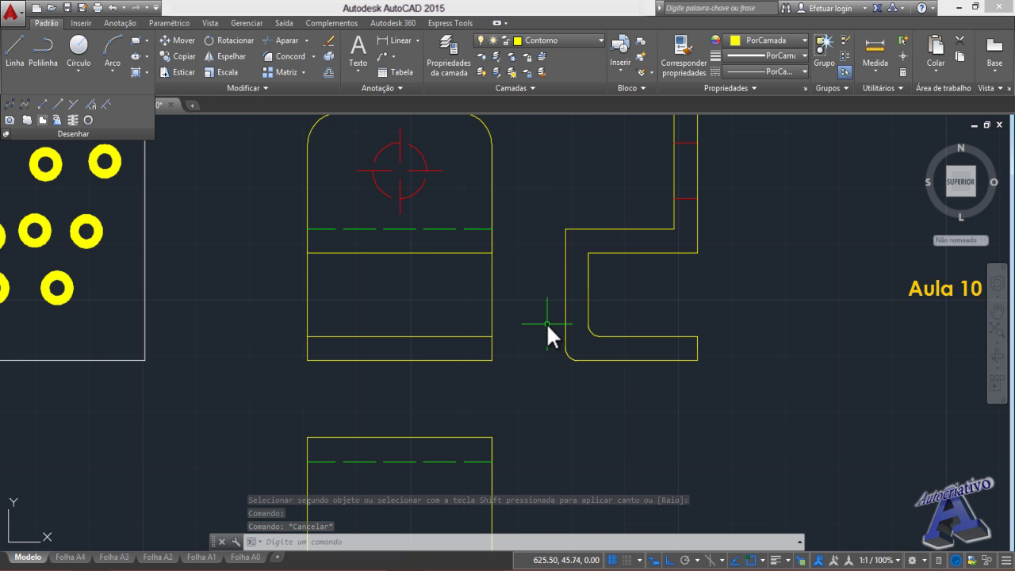
scroll(543, 327, down, 3)
scroll(540, 333, down, 3)
middle_click(928, 423)
middle_click(929, 424)
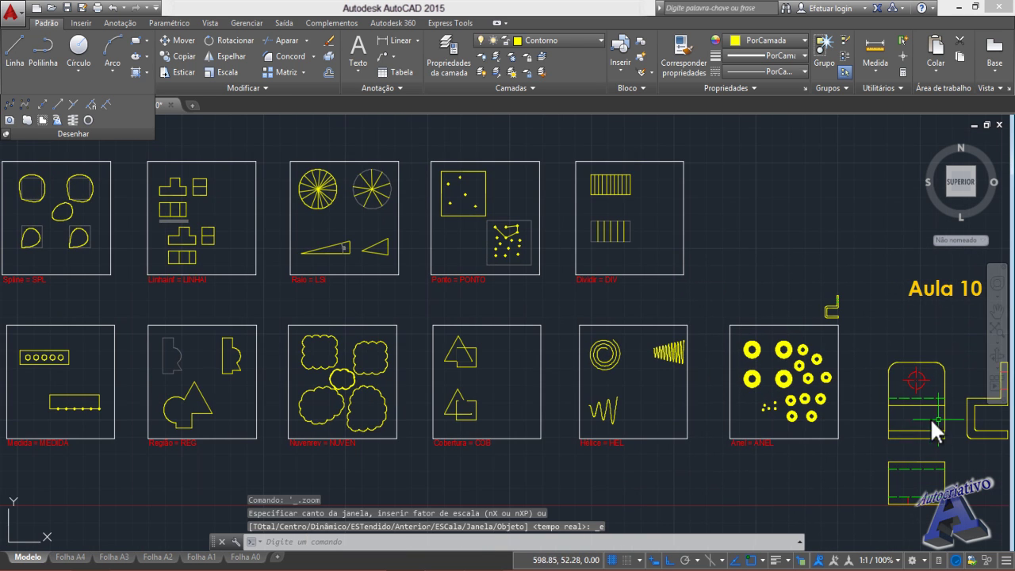
middle_drag(986, 421, 765, 409)
scroll(787, 372, up, 2)
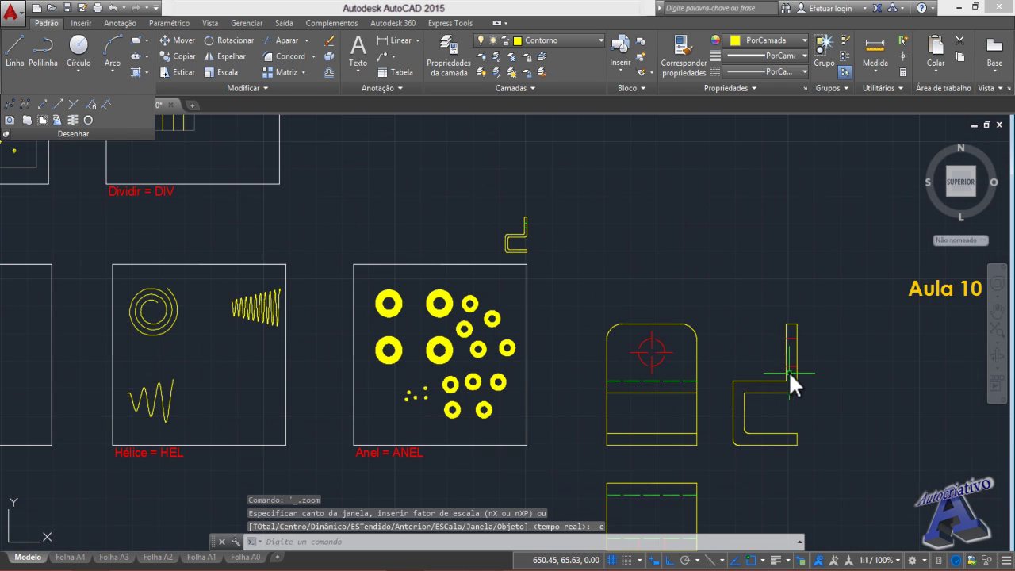
scroll(567, 409, down, 3)
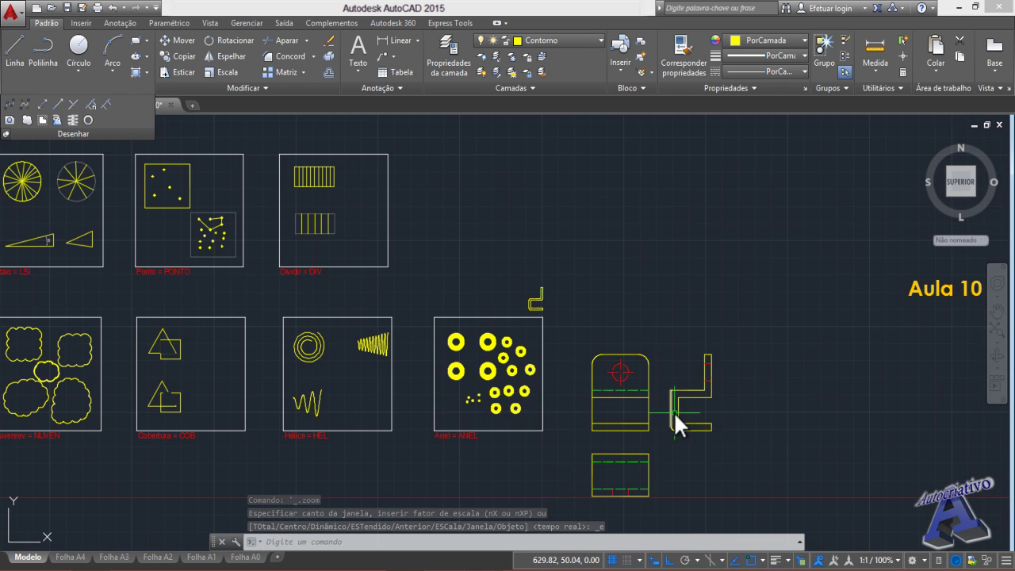
scroll(702, 404, up, 5)
scroll(705, 401, up, 3)
scroll(654, 398, down, 4)
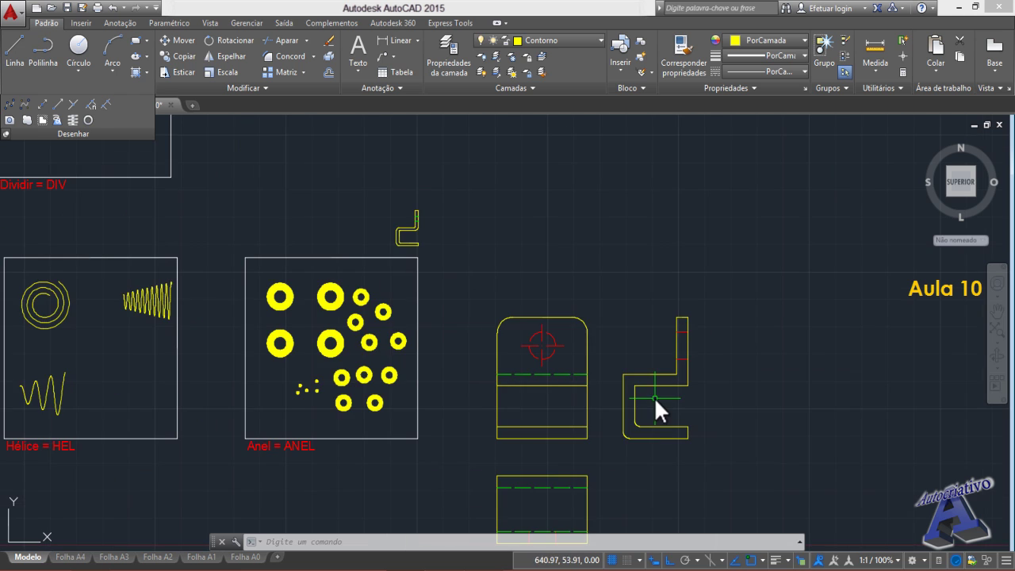
mouse_move(651, 413)
middle_down()
mouse_move(679, 316)
mouse_move(687, 324)
middle_up()
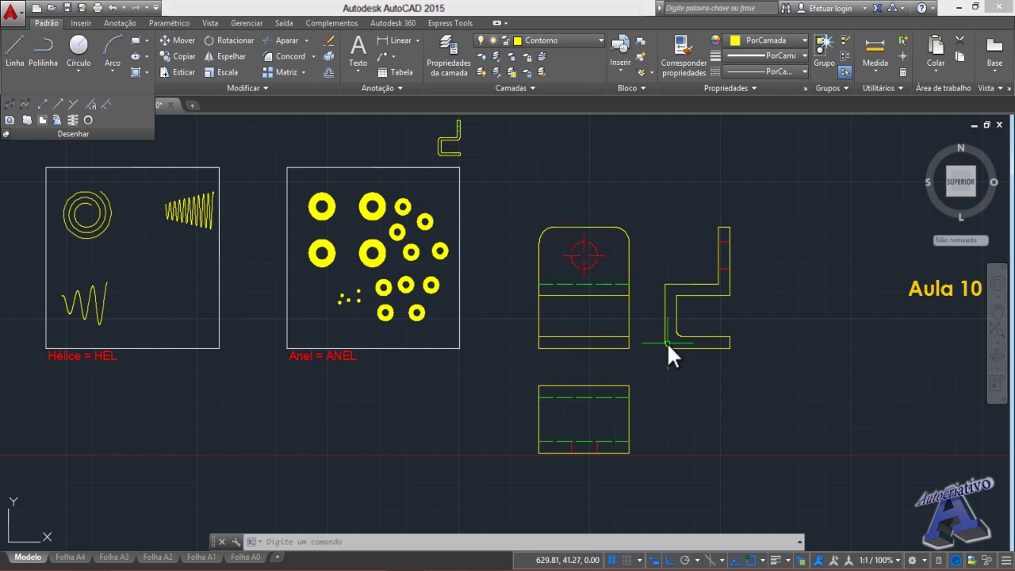
scroll(667, 342, up, 2)
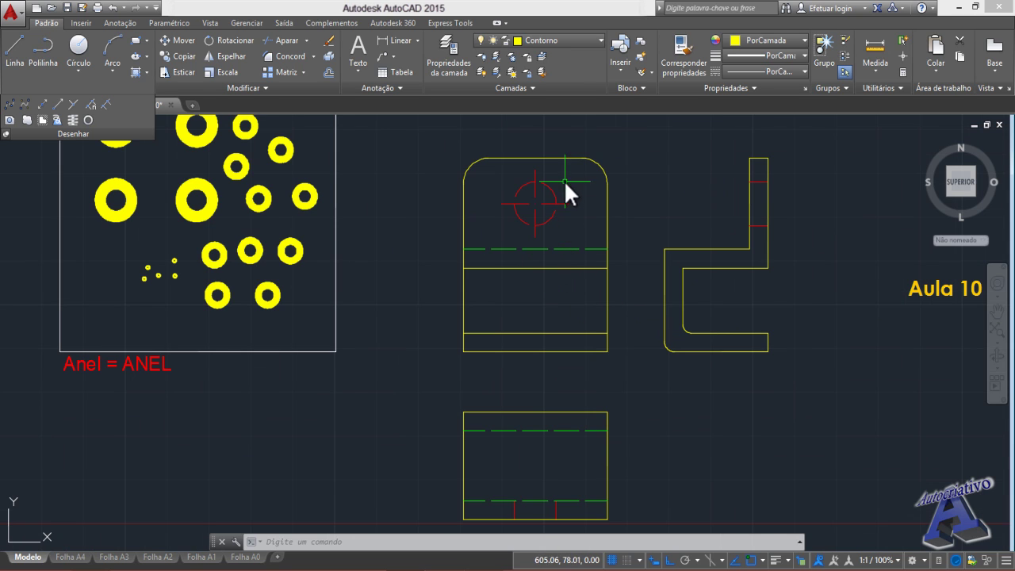
middle_drag(589, 388, 579, 358)
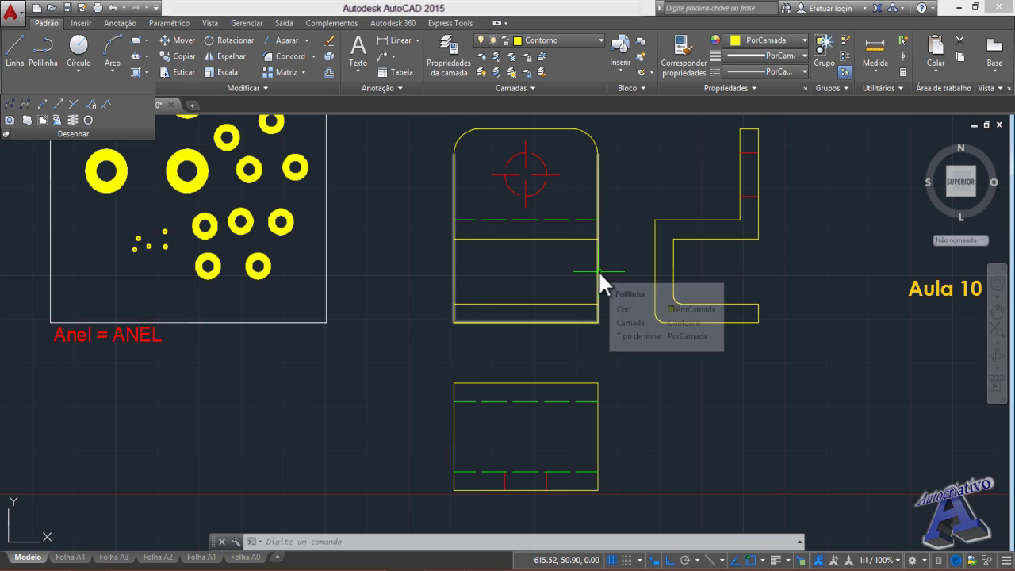
scroll(599, 266, down, 2)
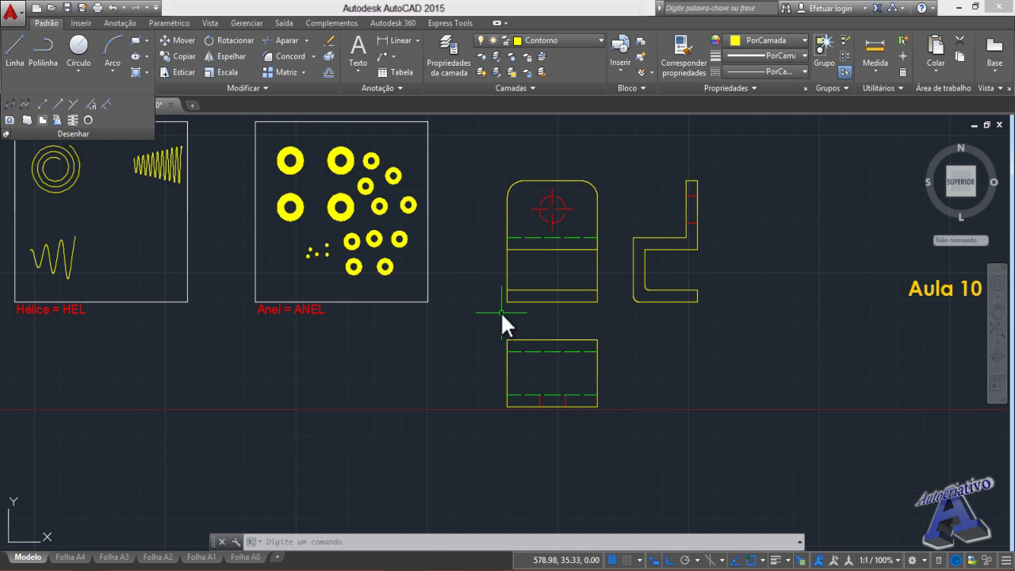
middle_drag(462, 323, 590, 382)
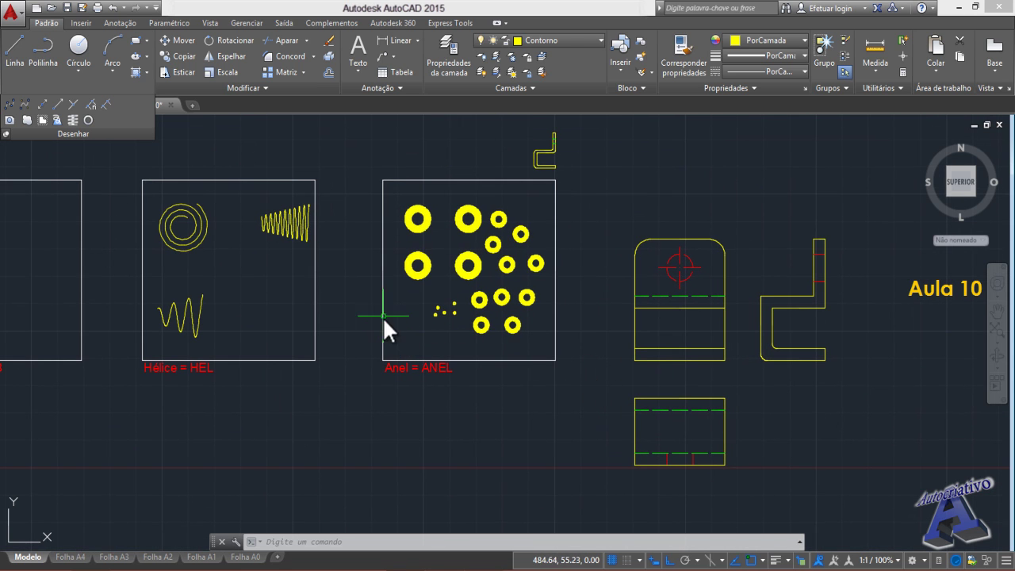
middle_click(356, 314)
middle_click(355, 314)
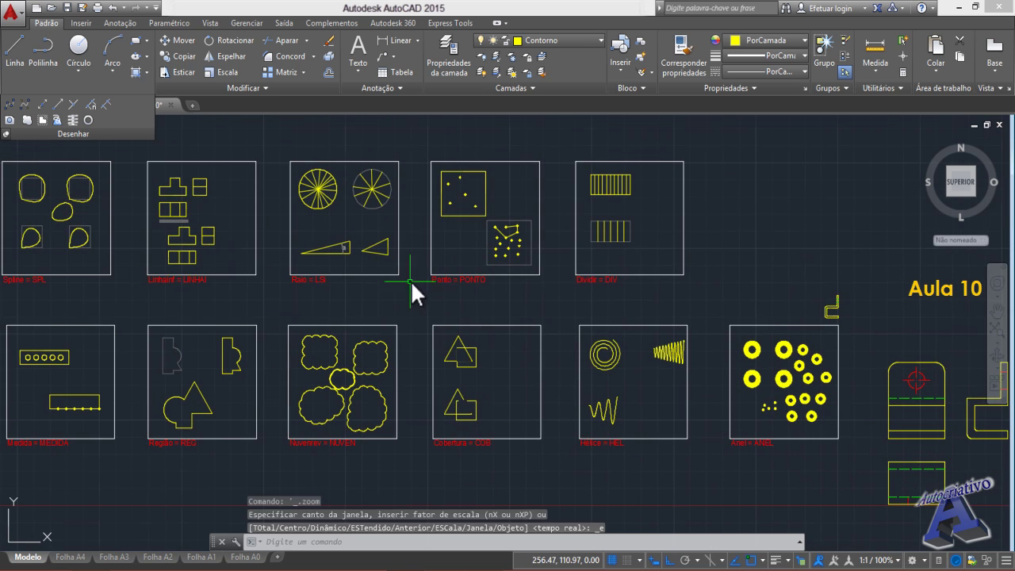